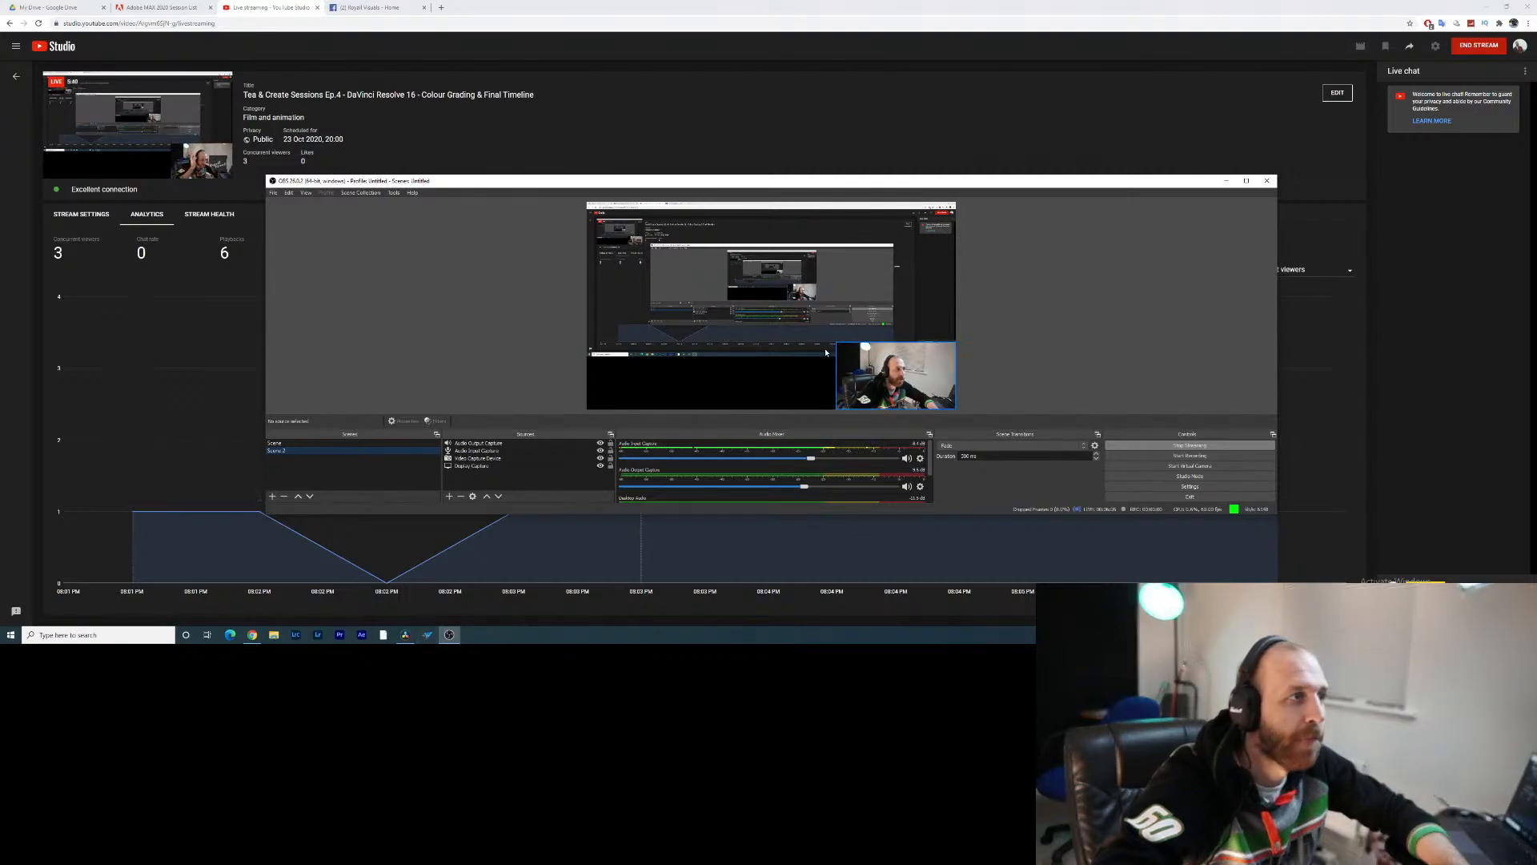
Switch to the Skate project in DaVinci Resolve, checking the audio mixer in OBS along the way
{"action": "left_click", "coordinate": [405, 634]}
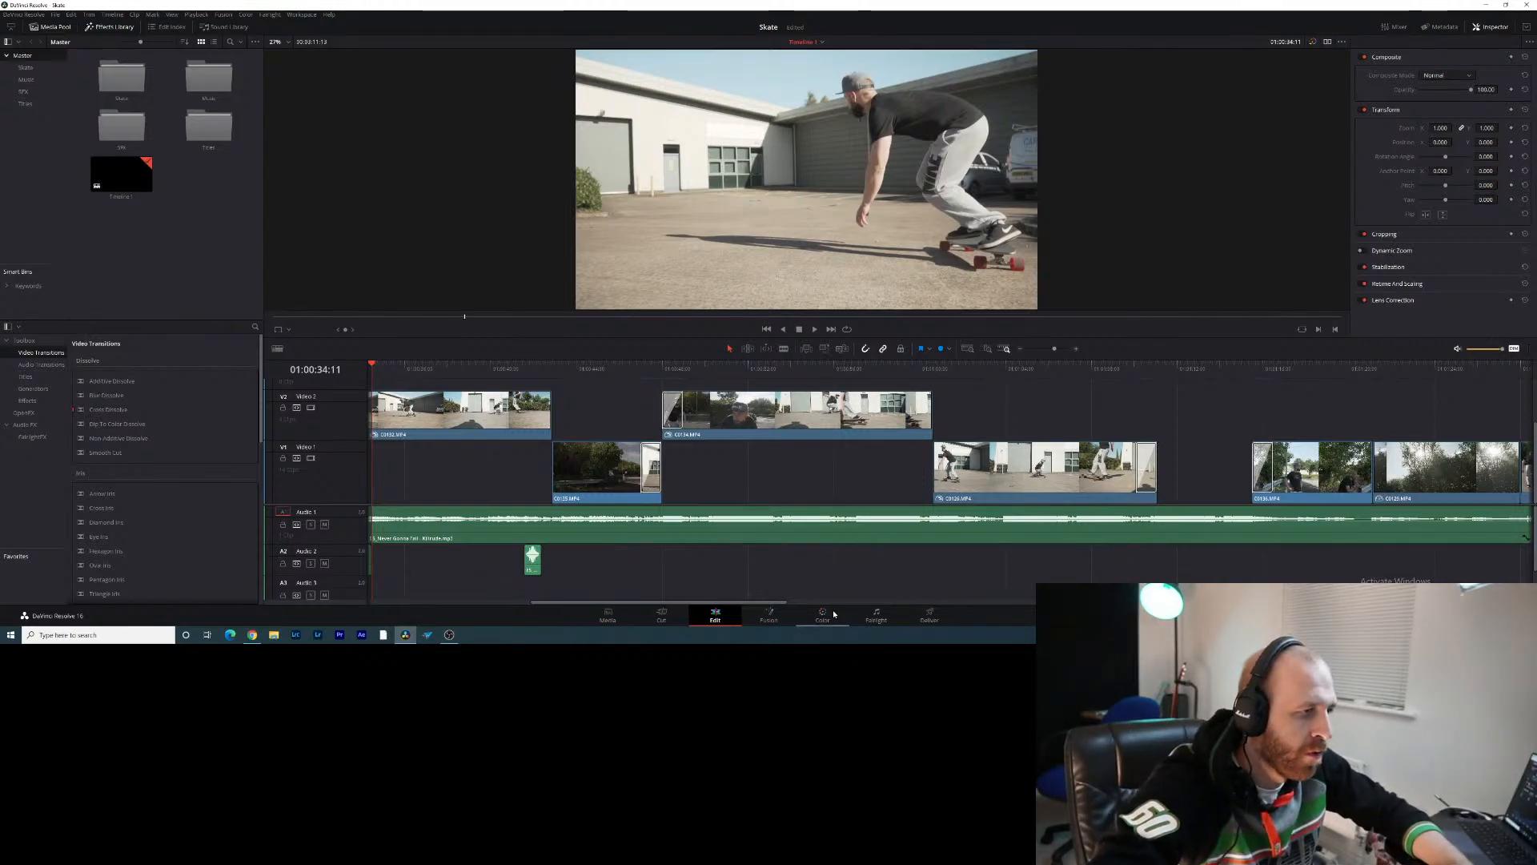
{"action": "left_click", "coordinate": [441, 639]}
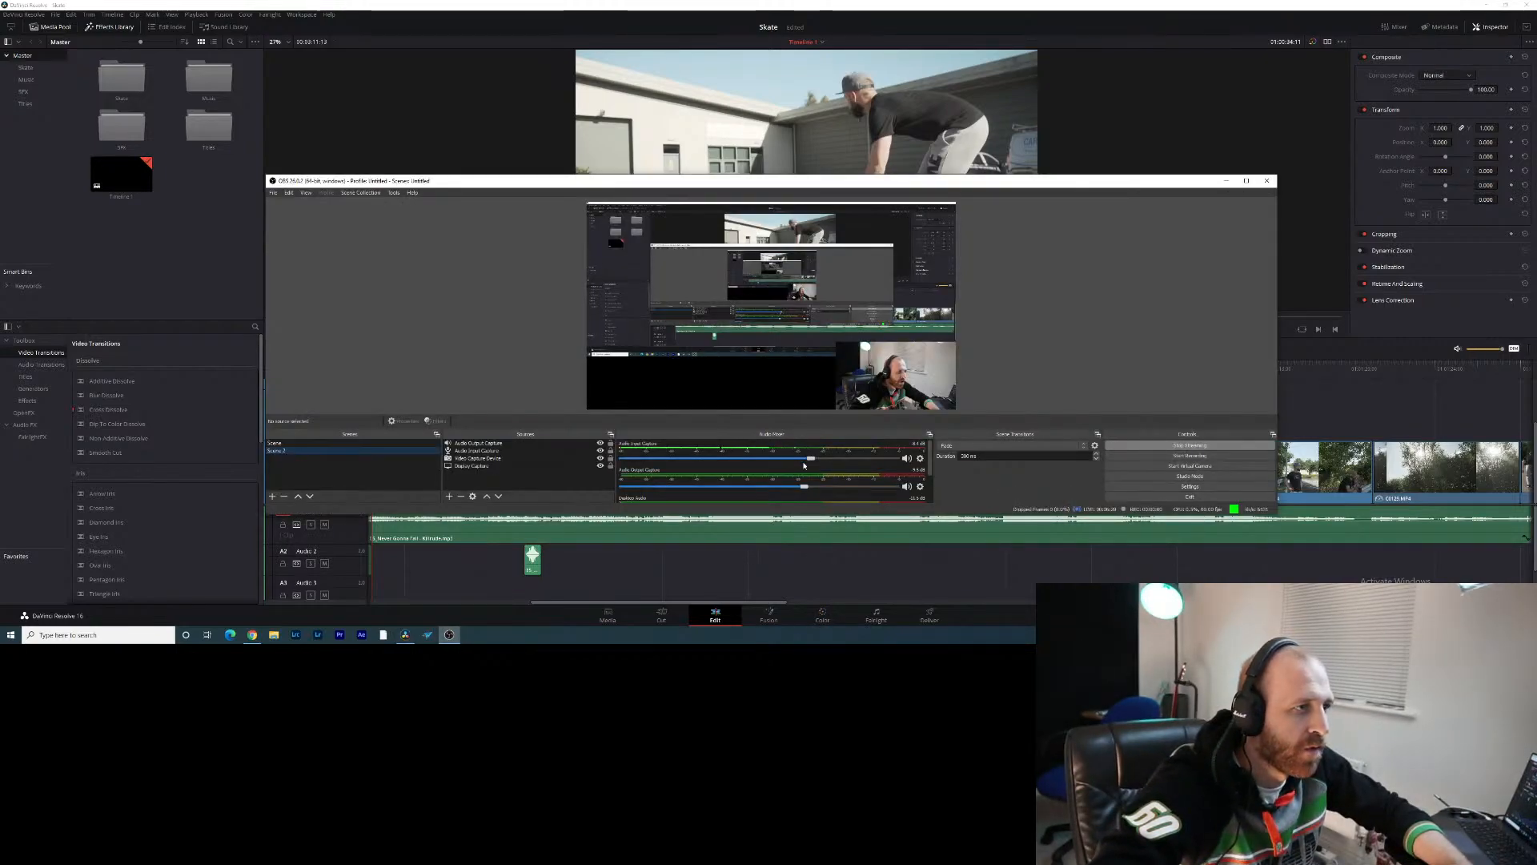
{"action": "mouse_move", "coordinate": [449, 638]}
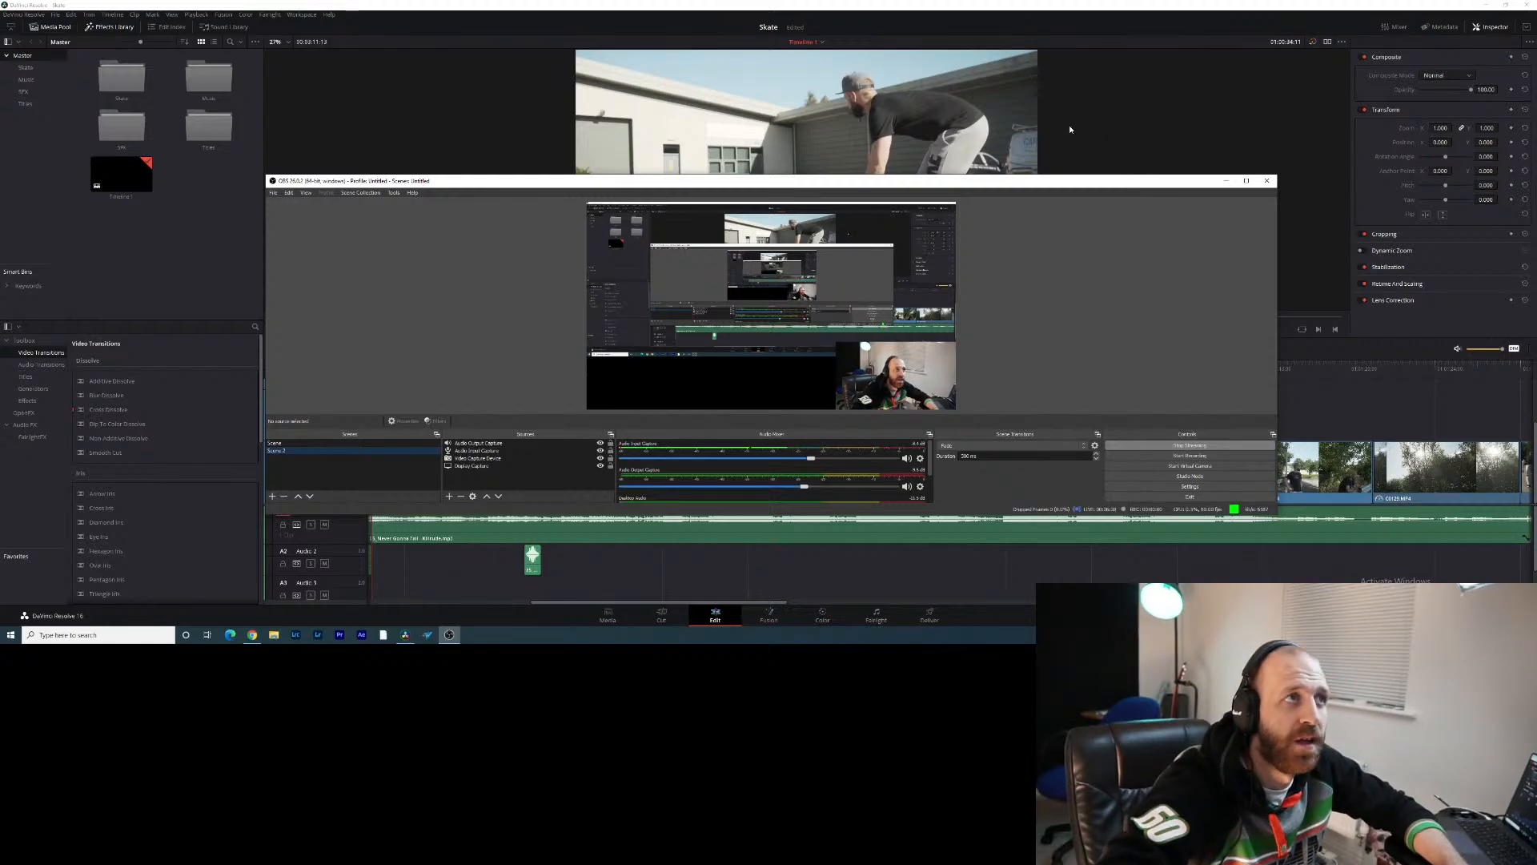
{"action": "left_click", "coordinate": [1092, 103]}
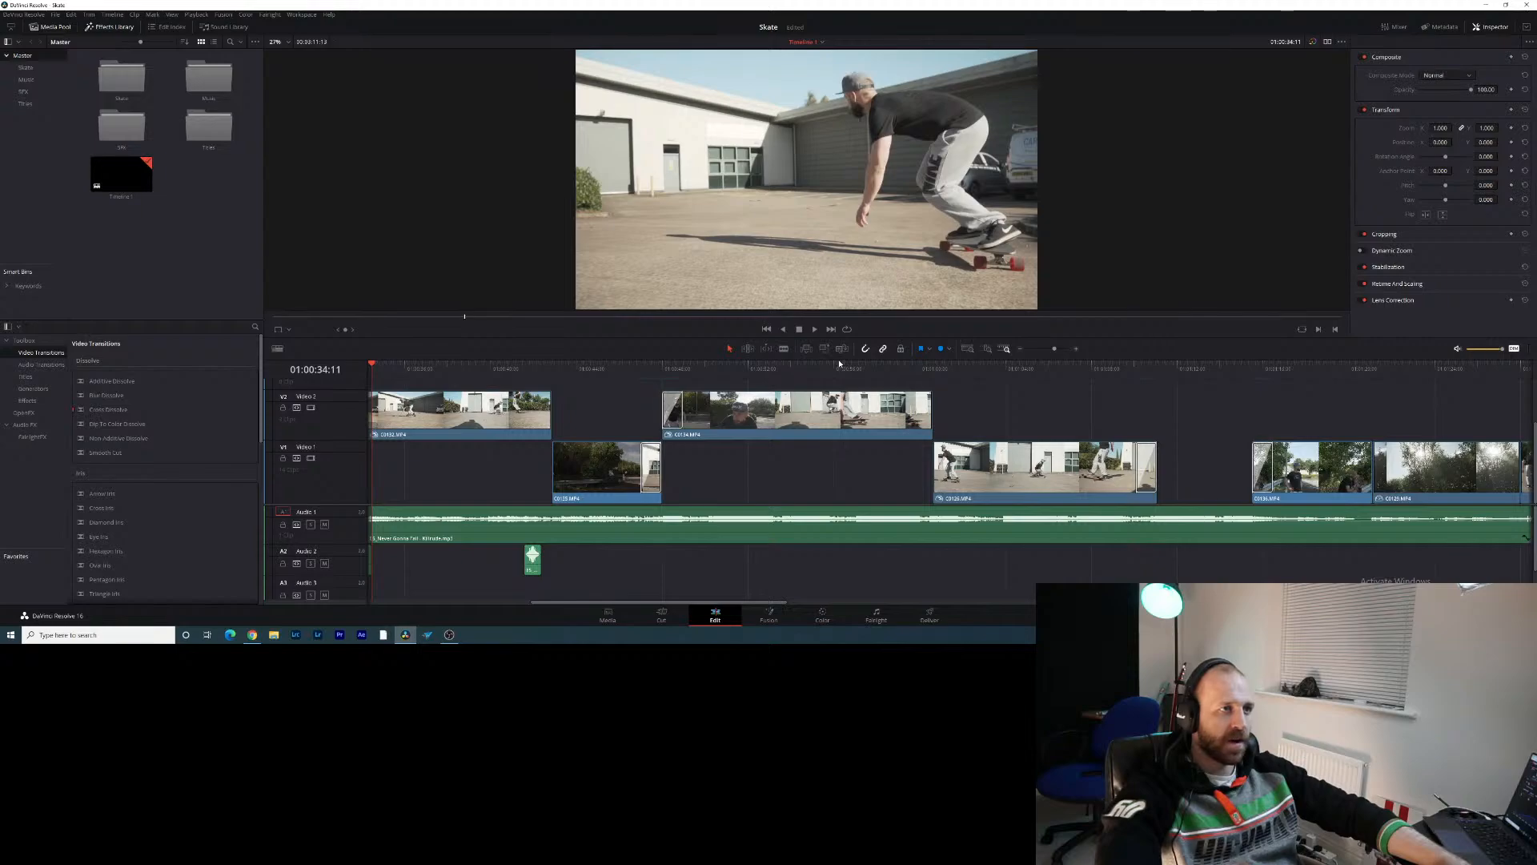
Enlarge the viewer above the timeline and scrub through the opening clips of the skate edit
{"action": "left_click_drag", "start_coordinate": [838, 360], "coordinate": [838, 460]}
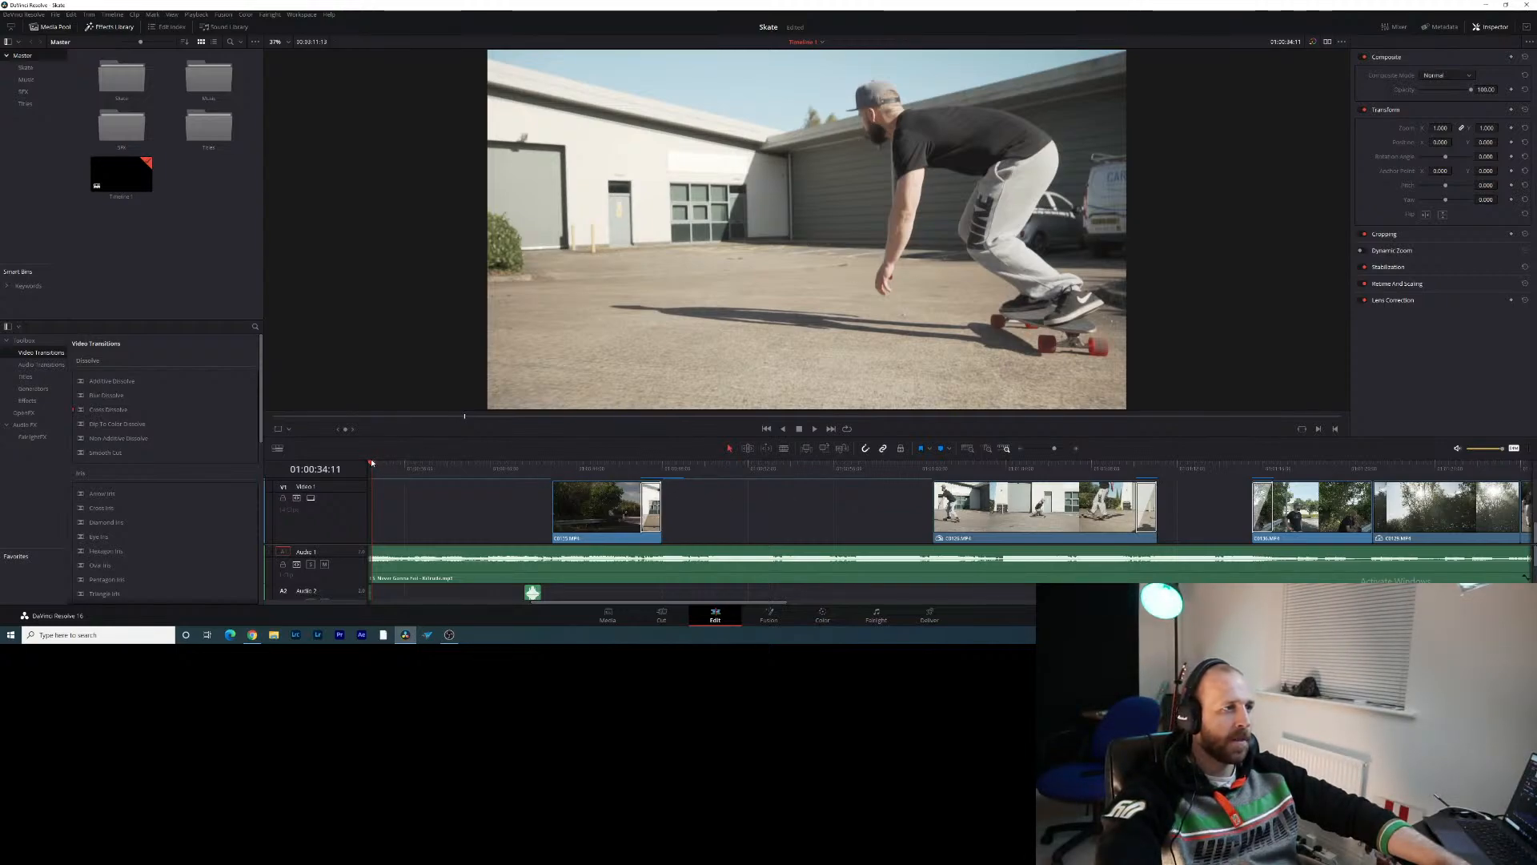
{"action": "left_click_drag", "start_coordinate": [546, 470], "coordinate": [593, 469]}
{"action": "key", "text": "Home"}
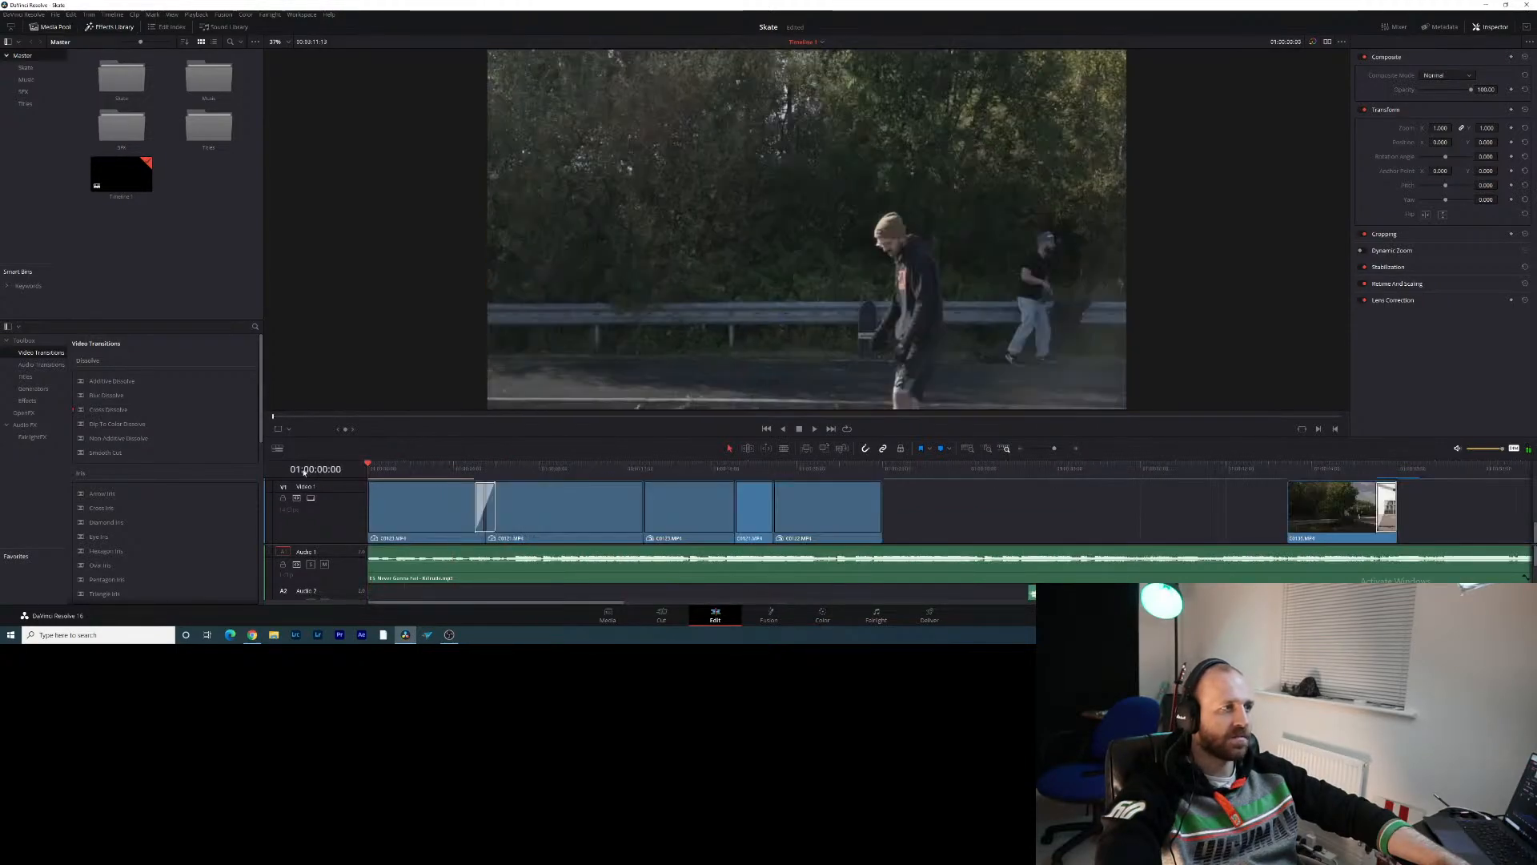
{"action": "left_click_drag", "start_coordinate": [373, 464], "coordinate": [686, 476]}
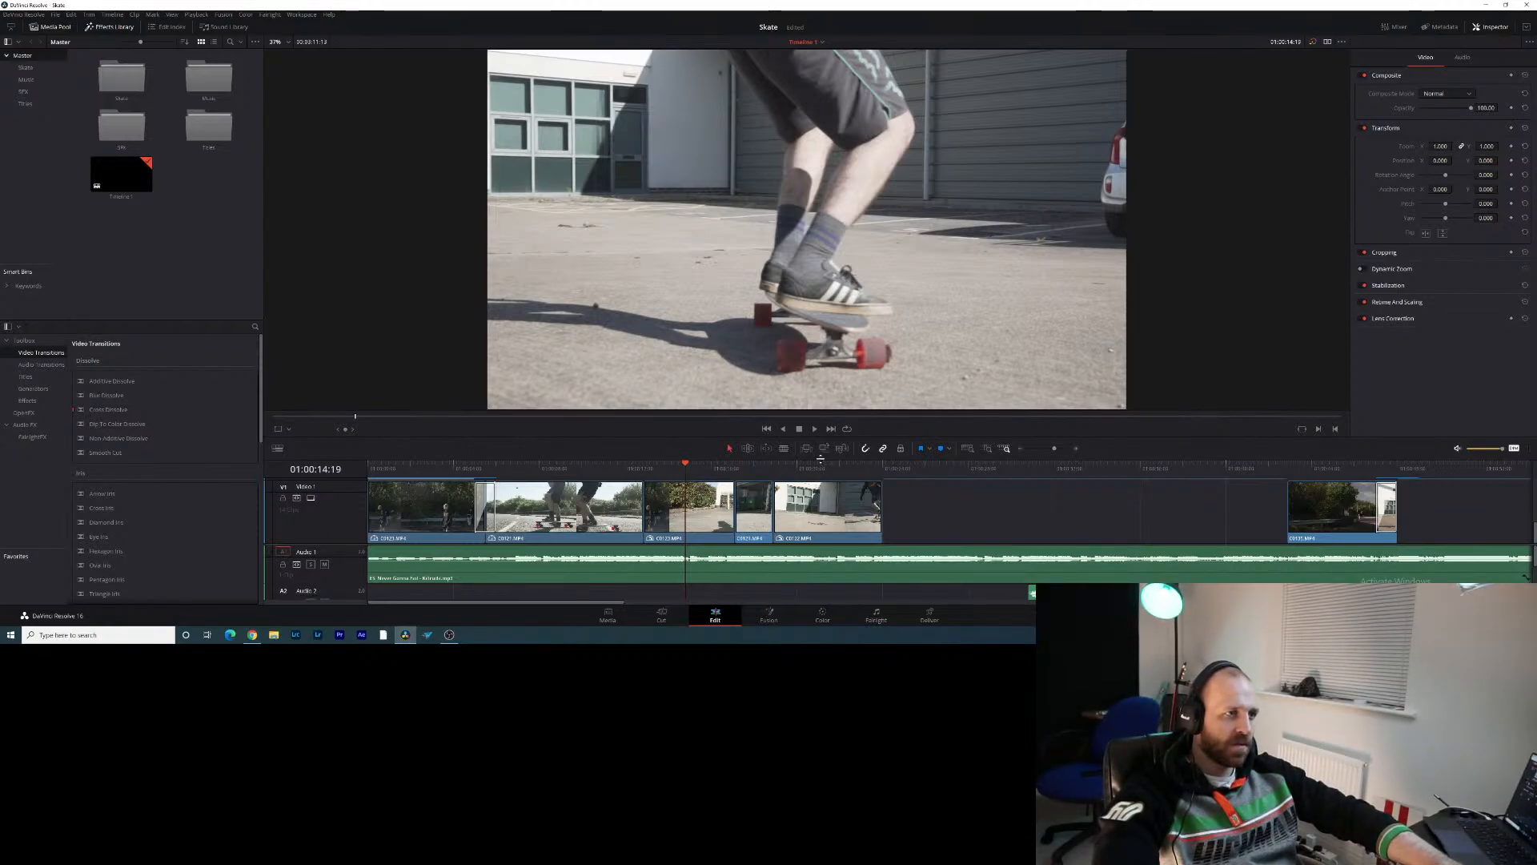
{"action": "left_click_drag", "start_coordinate": [820, 459], "coordinate": [821, 419]}
Play the timeline from the start and select the music clip on Audio 1
{"action": "key", "text": "Home"}
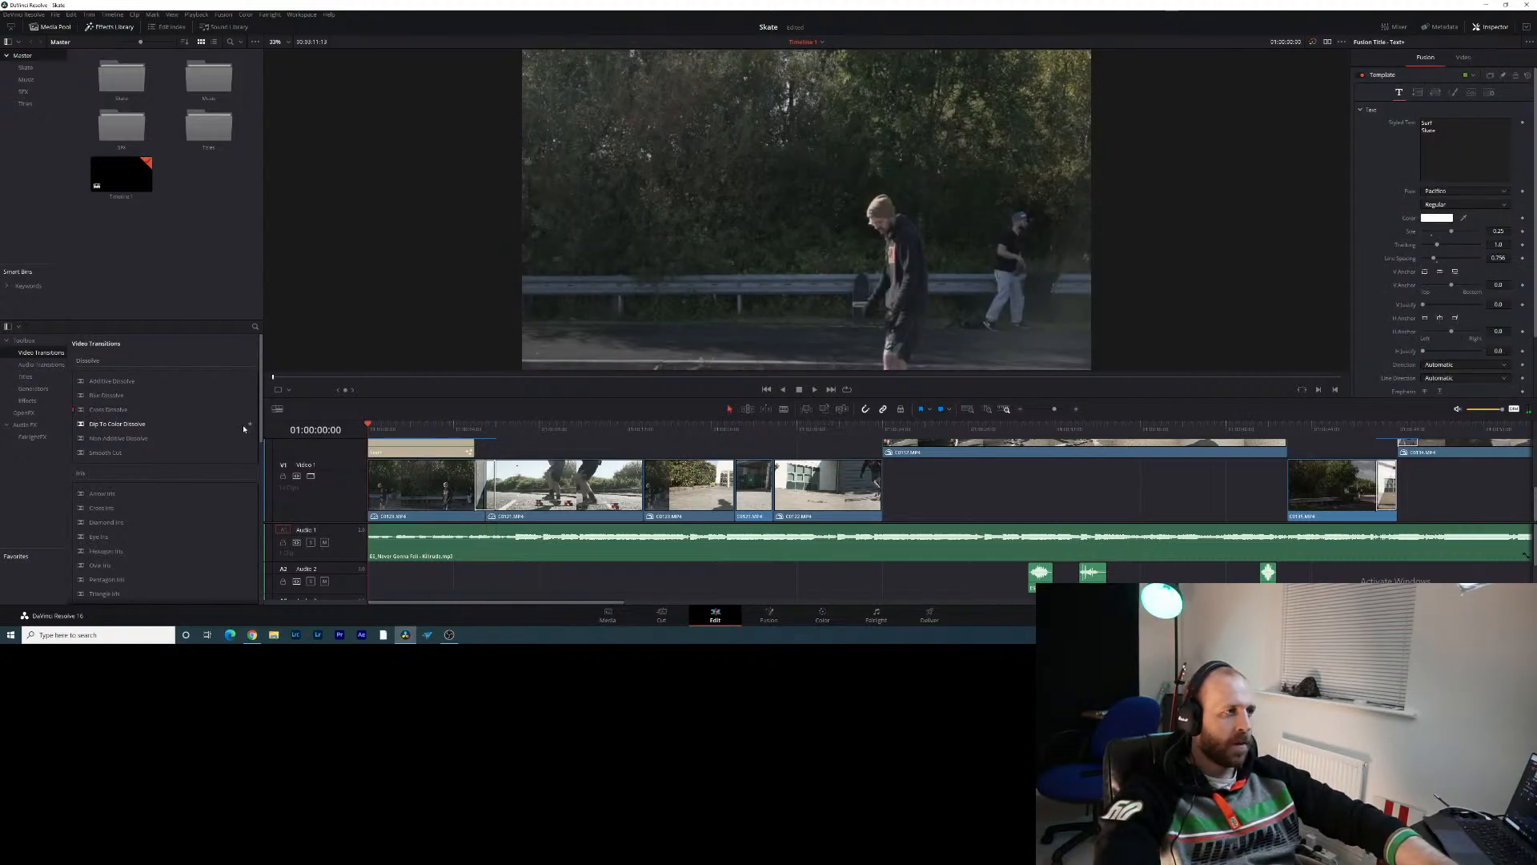
{"action": "key", "text": "space"}
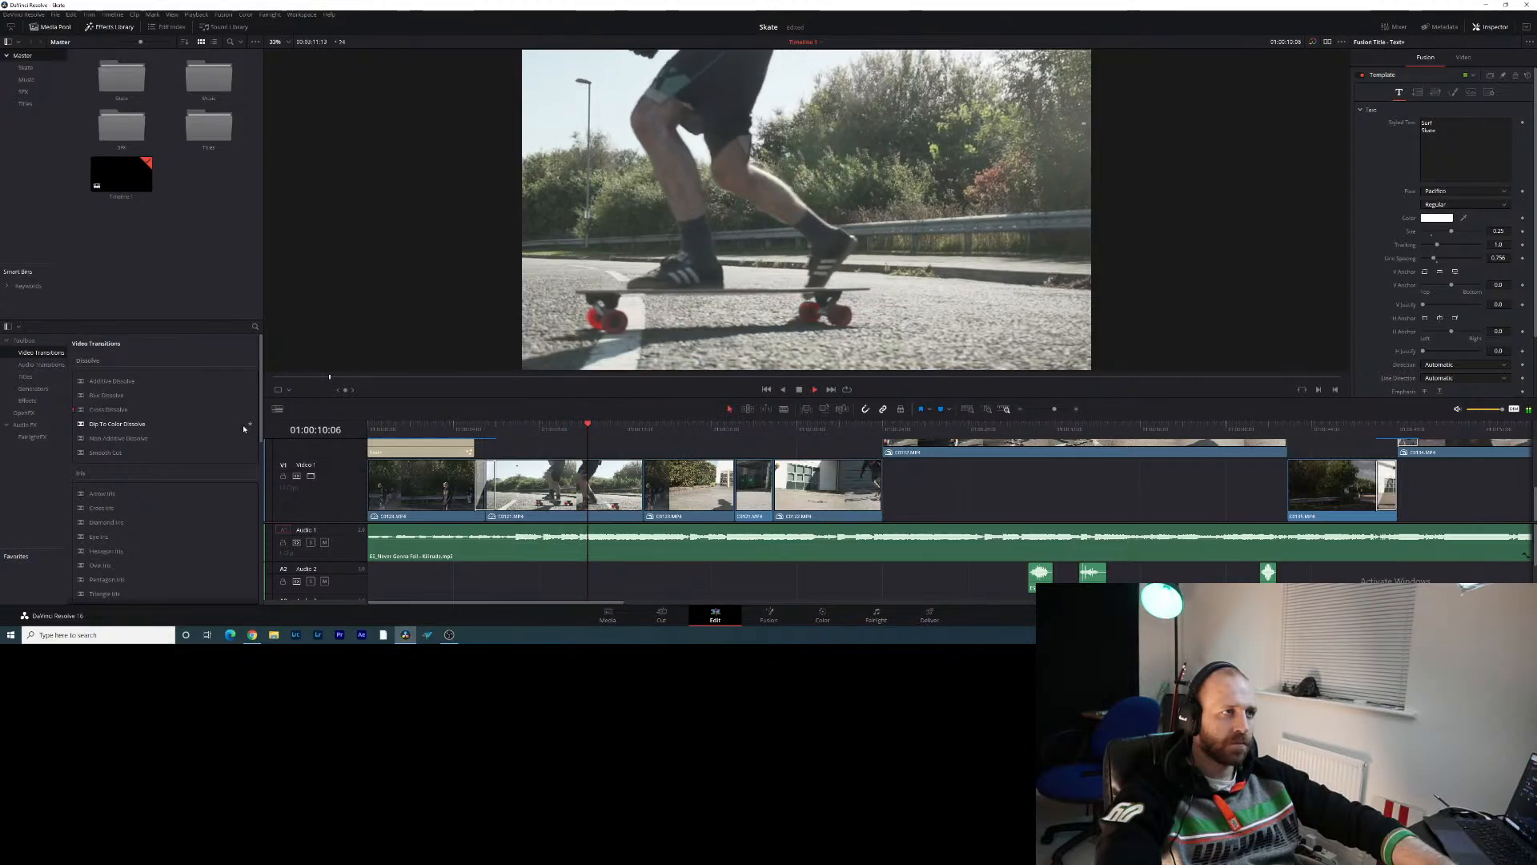
{"action": "left_click", "coordinate": [519, 543]}
{"action": "right_click", "coordinate": [519, 543]}
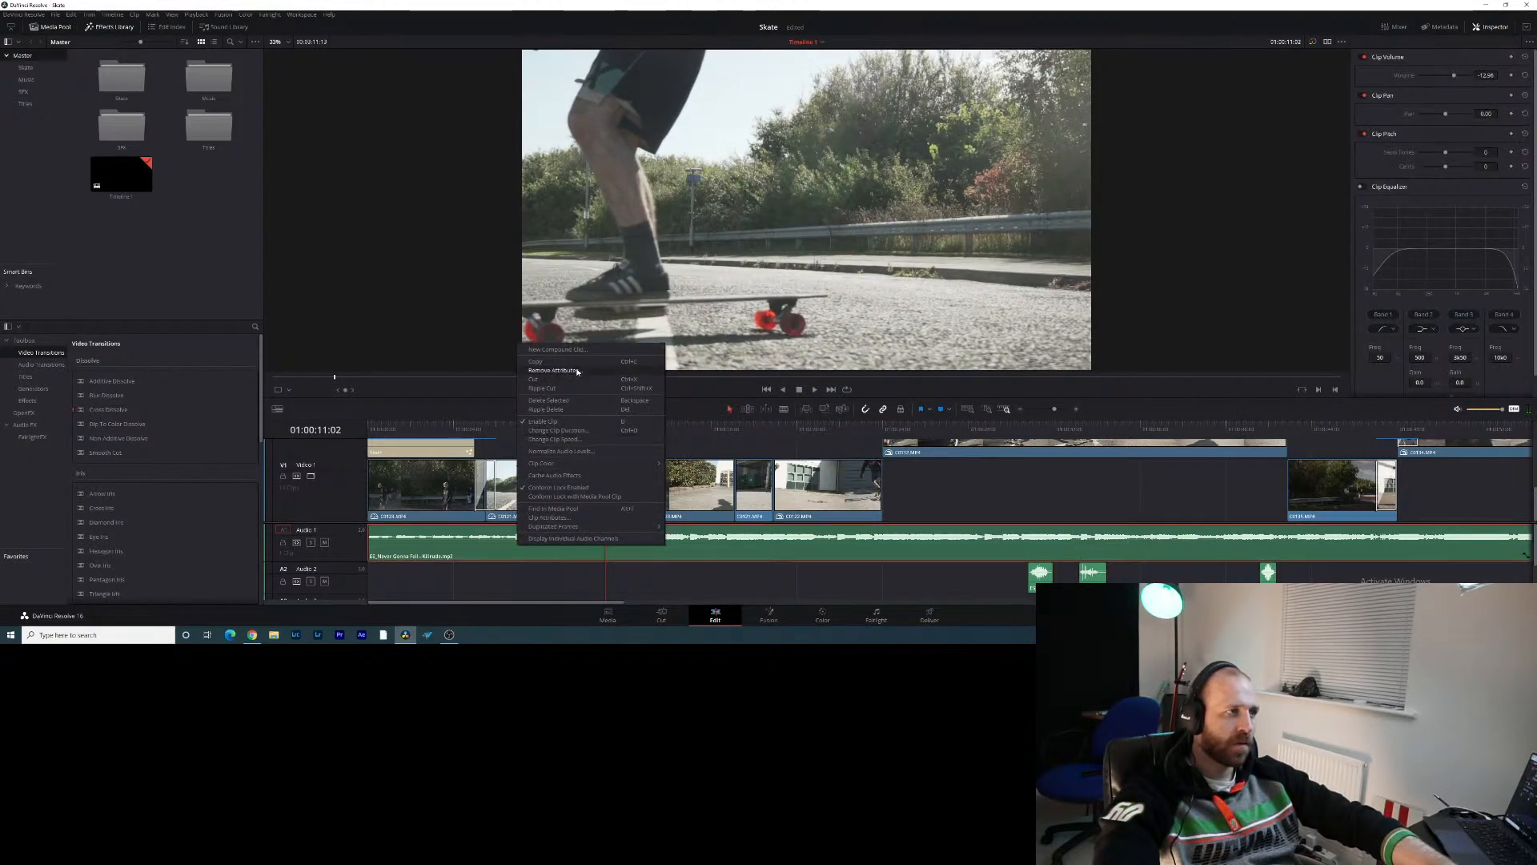
{"action": "left_click", "coordinate": [515, 551]}
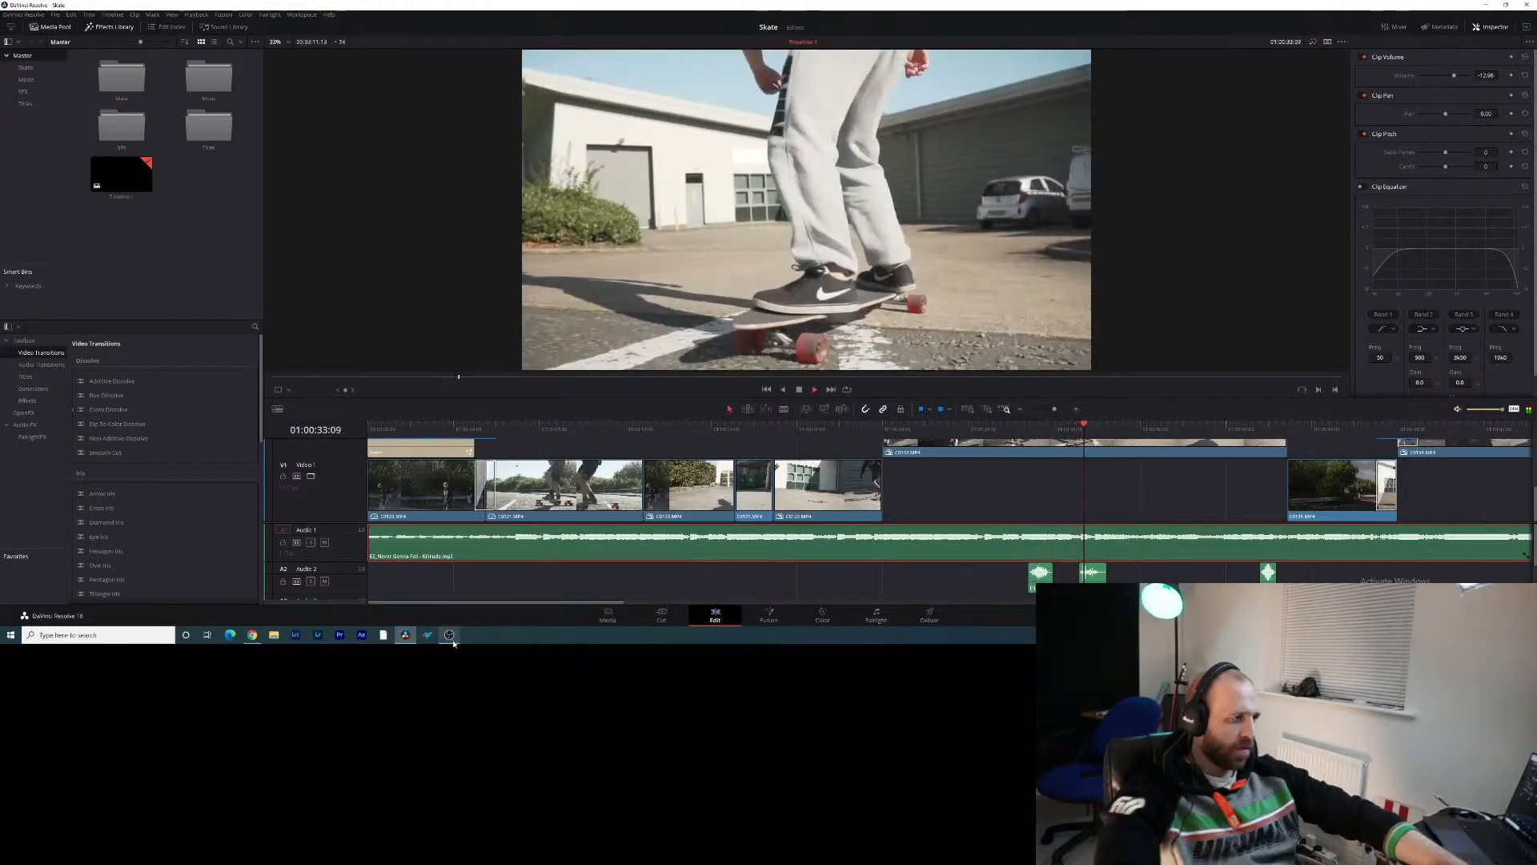
Pause the timeline playback in DaVinci Resolve and switch to OBS
{"action": "left_click", "coordinate": [449, 634]}
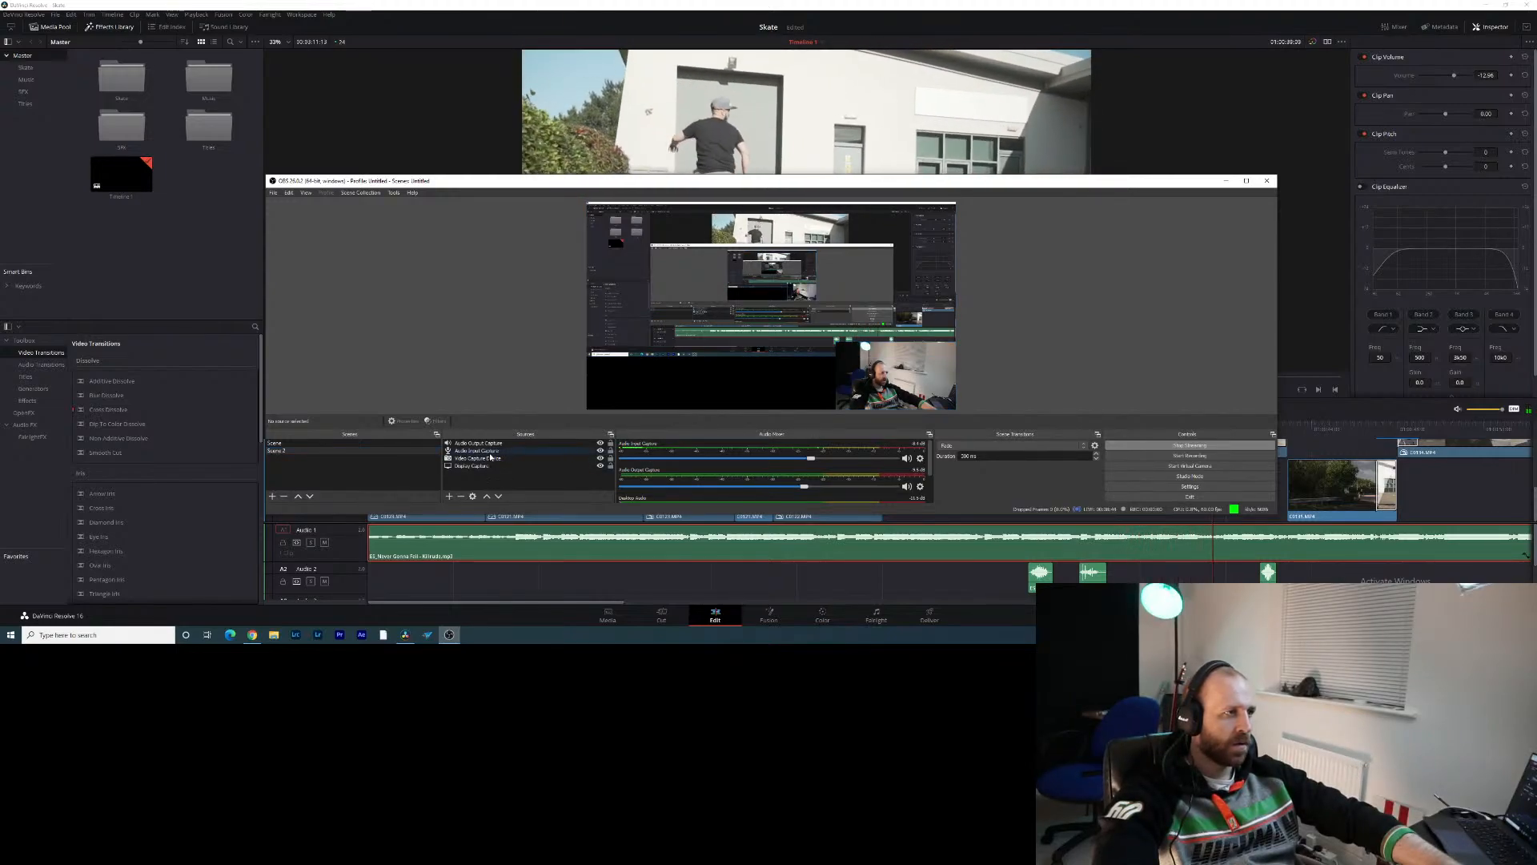
{"action": "left_click", "coordinate": [837, 121]}
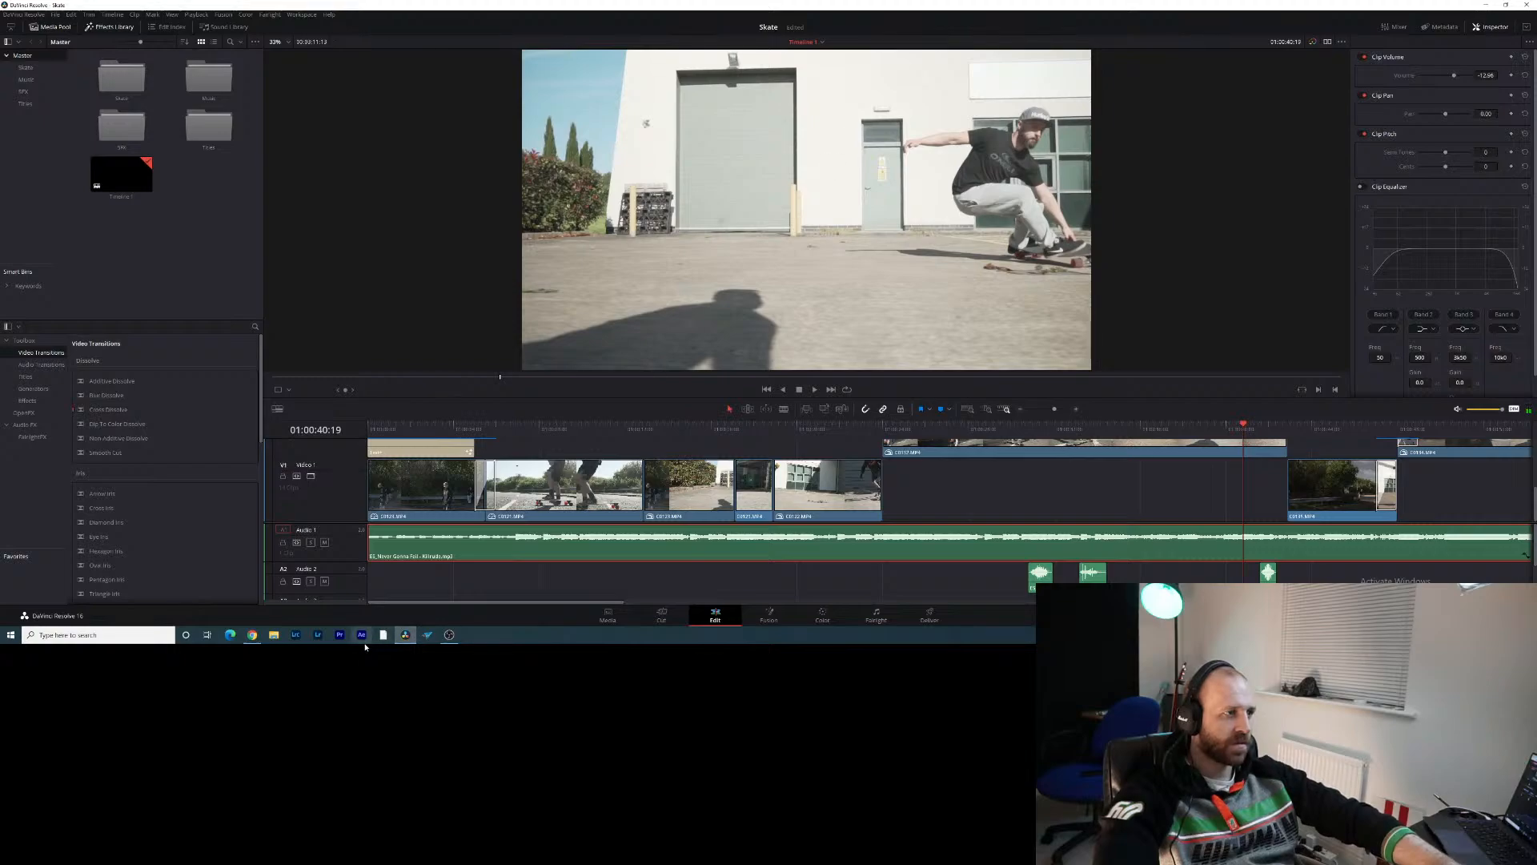
{"action": "left_click", "coordinate": [447, 634]}
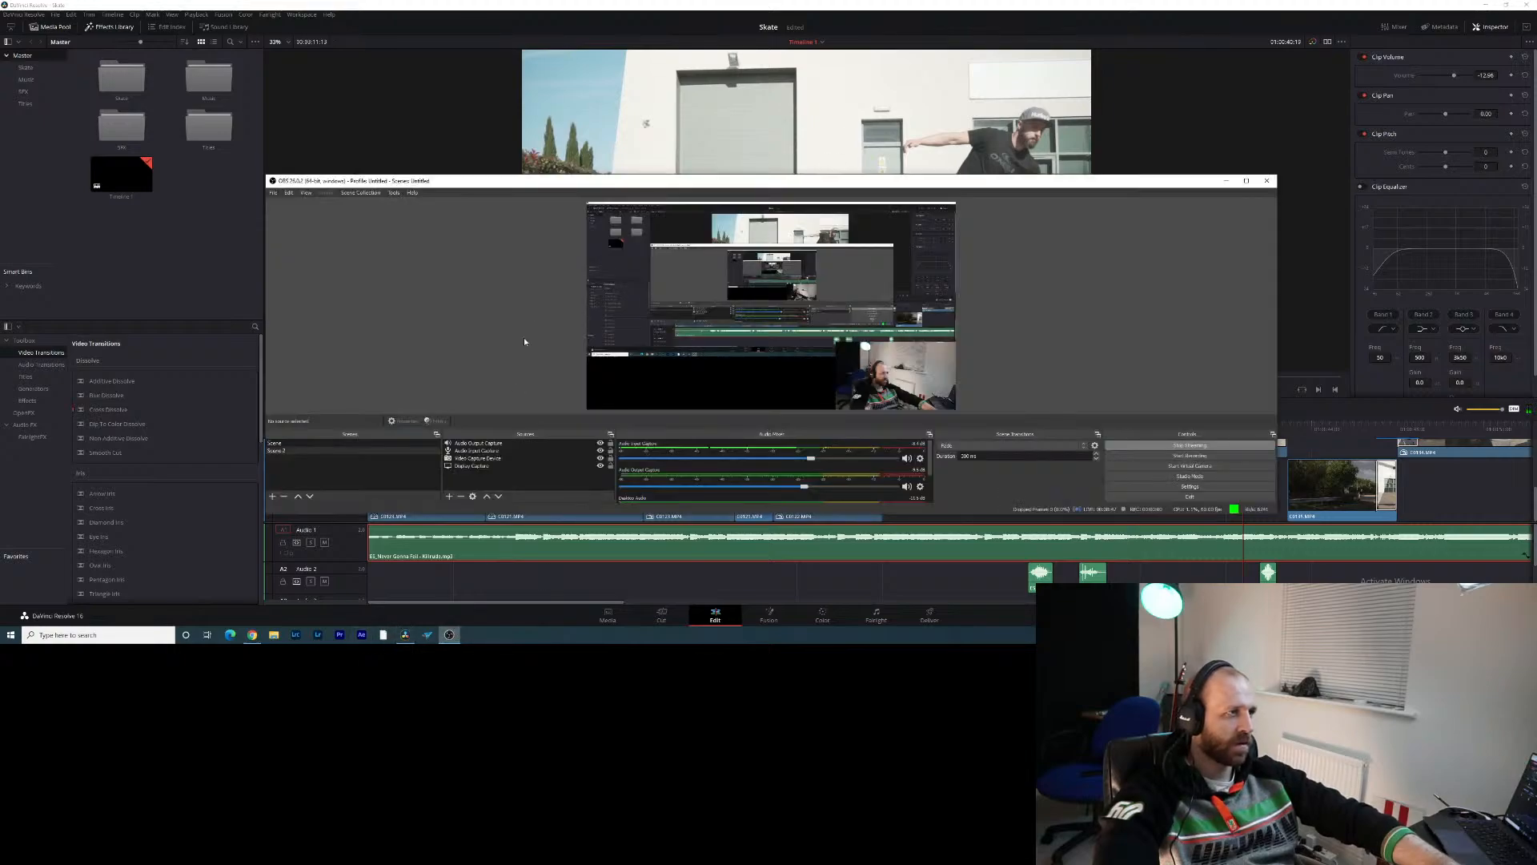
Reapply the MONITOR BLUETOOTH Hands-Free headset as the device of the existing Audio Input Capture source
{"action": "left_click", "coordinate": [481, 452]}
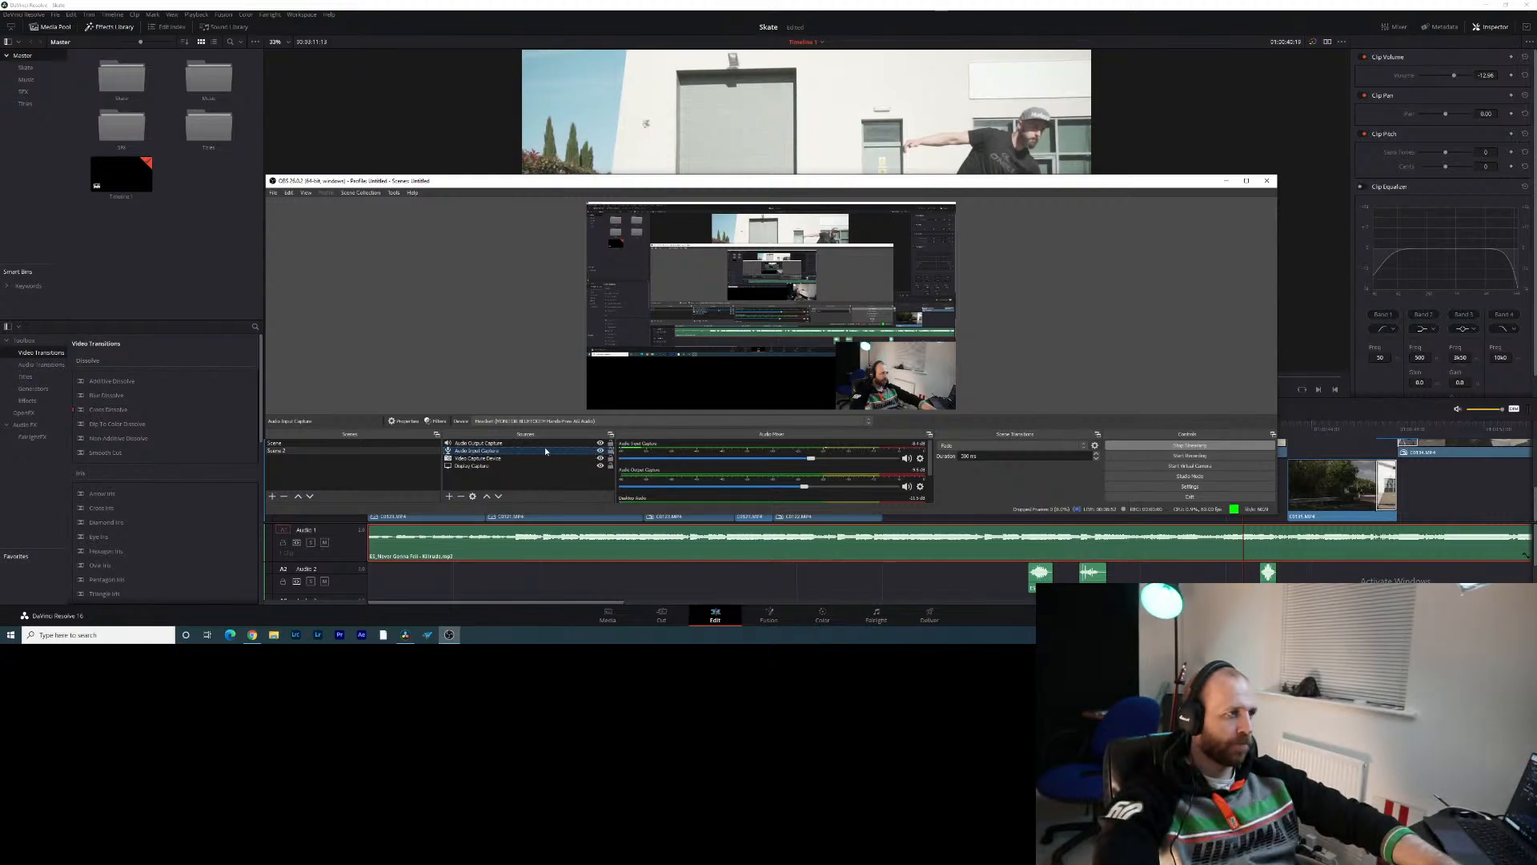
{"action": "left_click", "coordinate": [472, 496]}
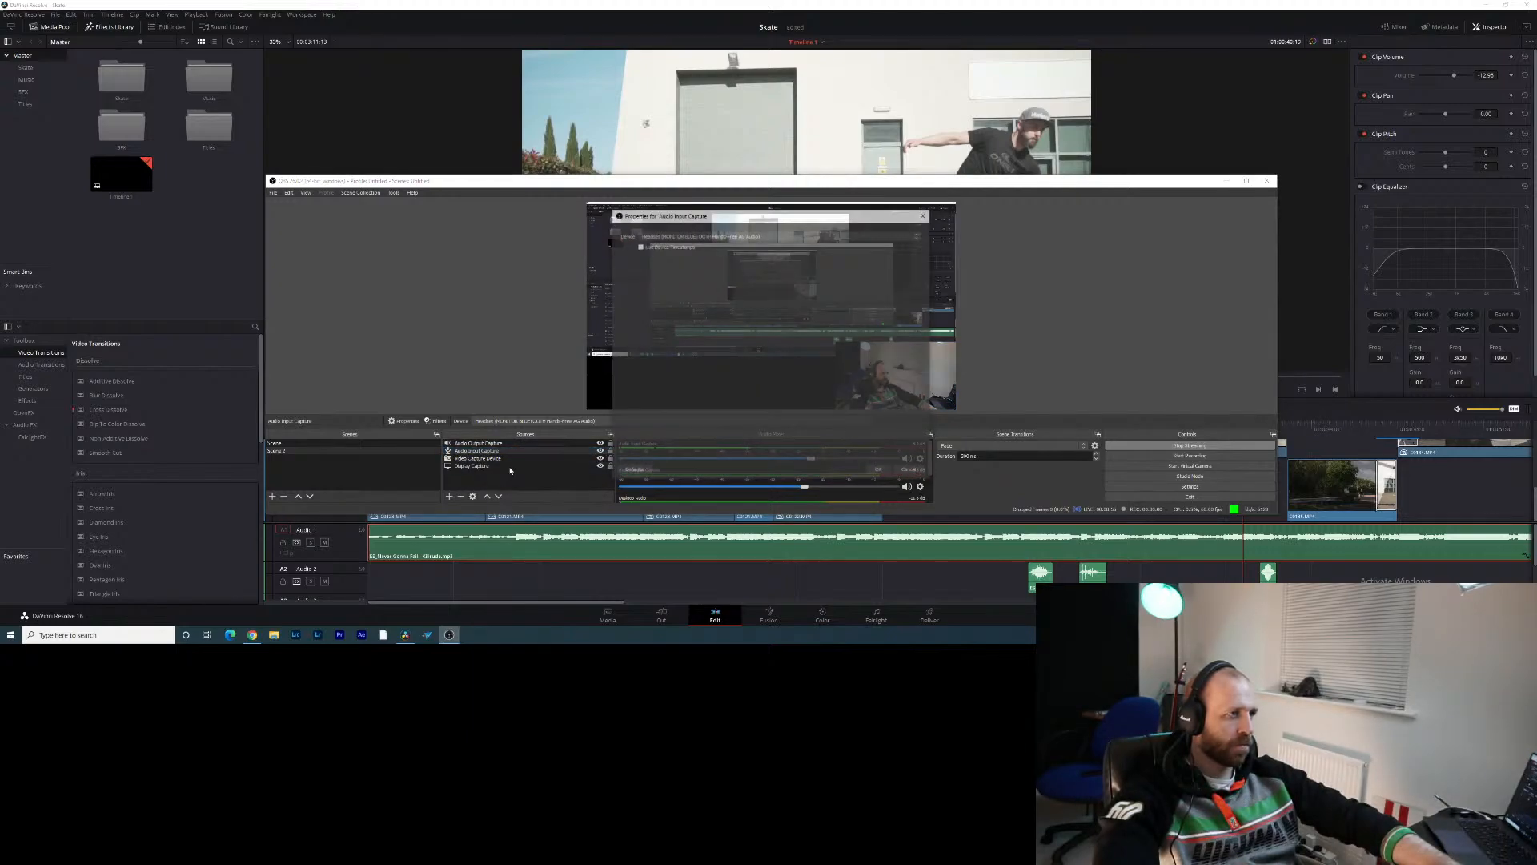
{"action": "left_click", "coordinate": [713, 235]}
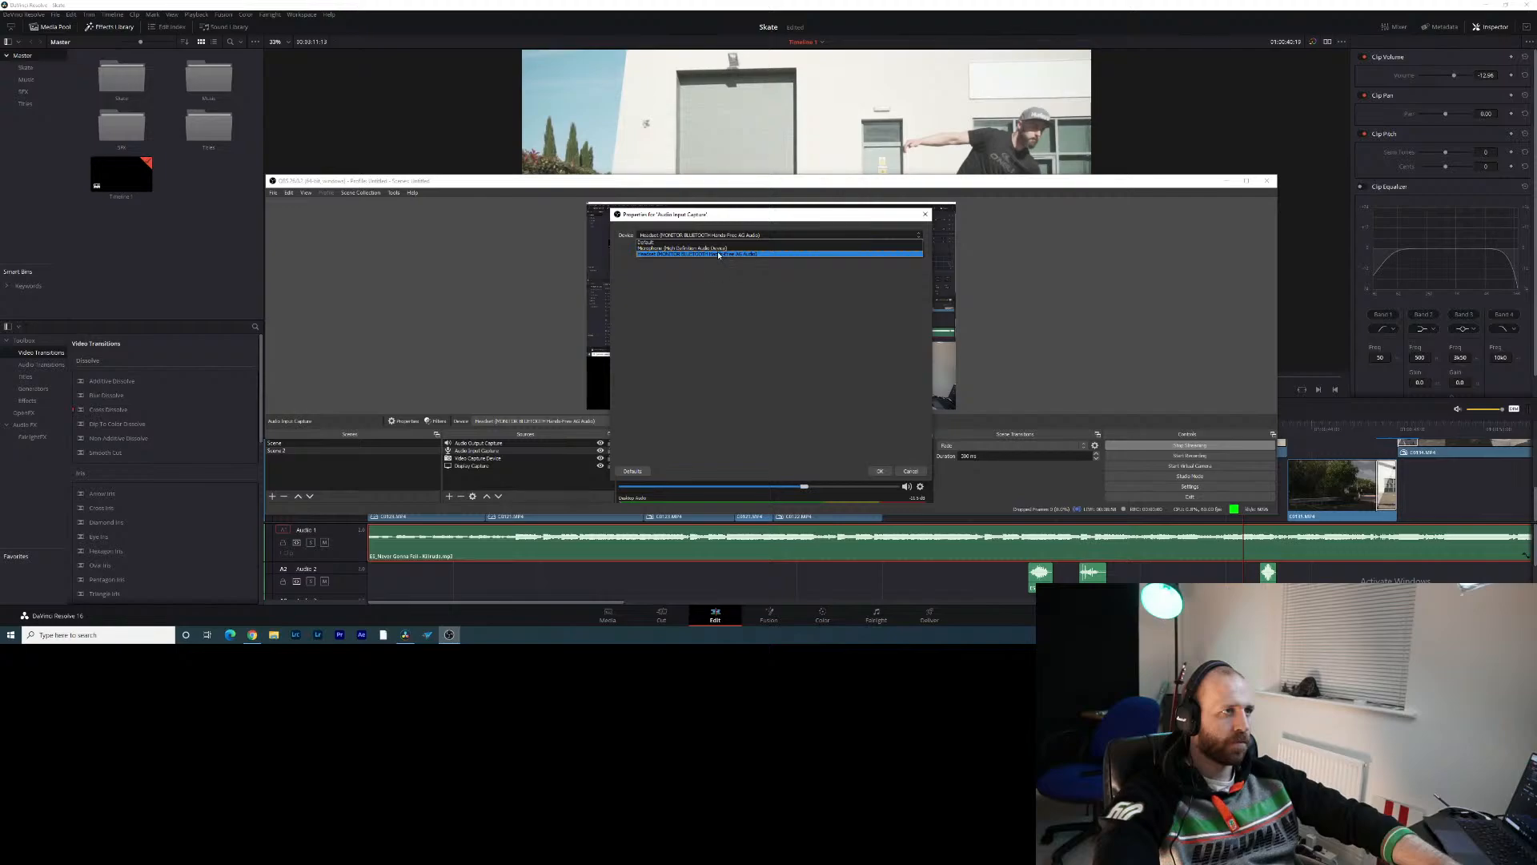
{"action": "left_click", "coordinate": [719, 255]}
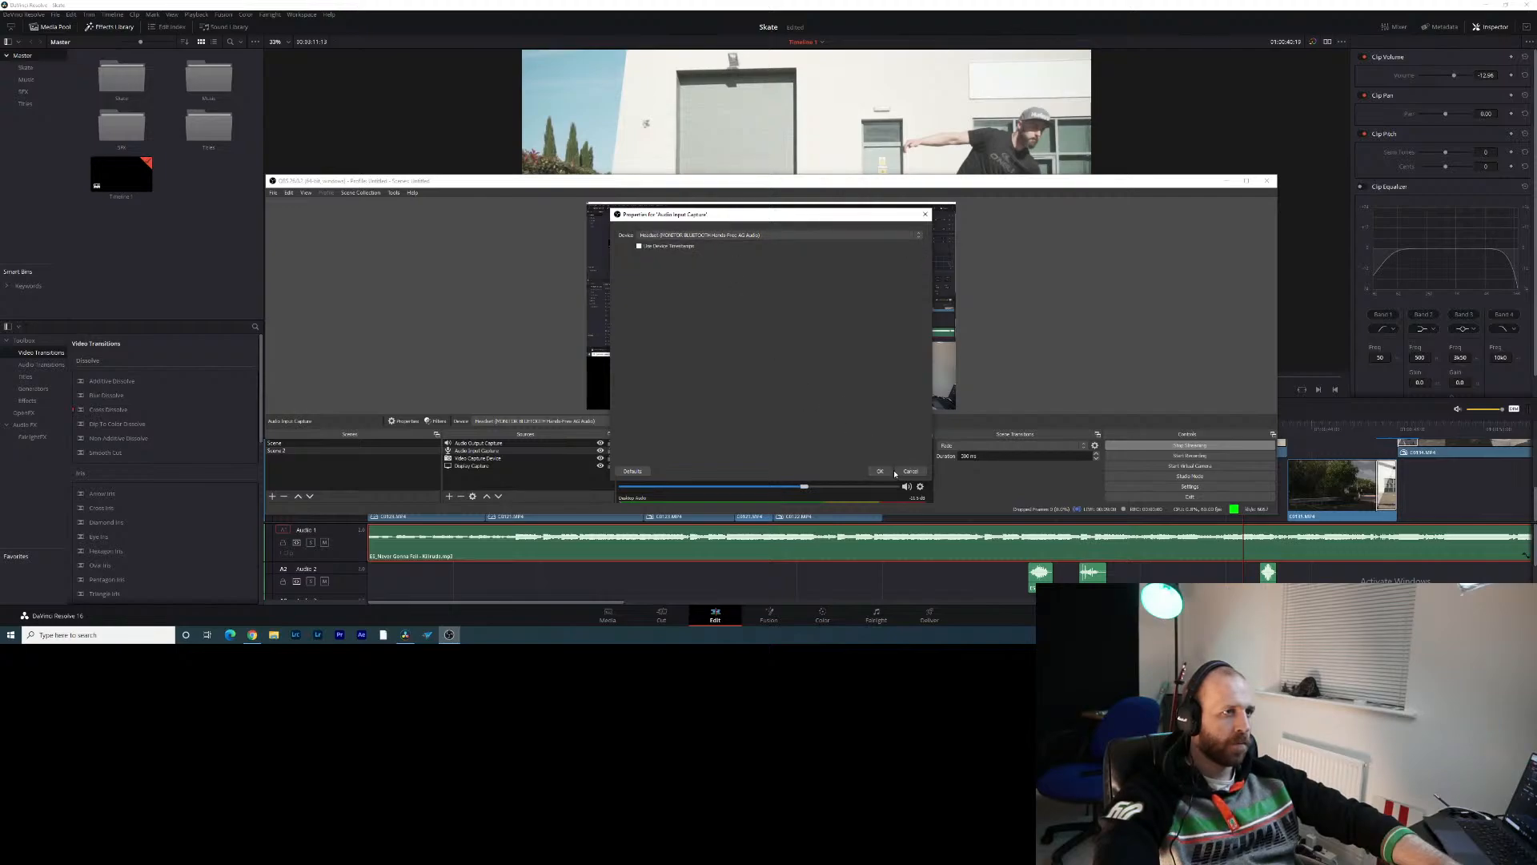
{"action": "left_click", "coordinate": [876, 470]}
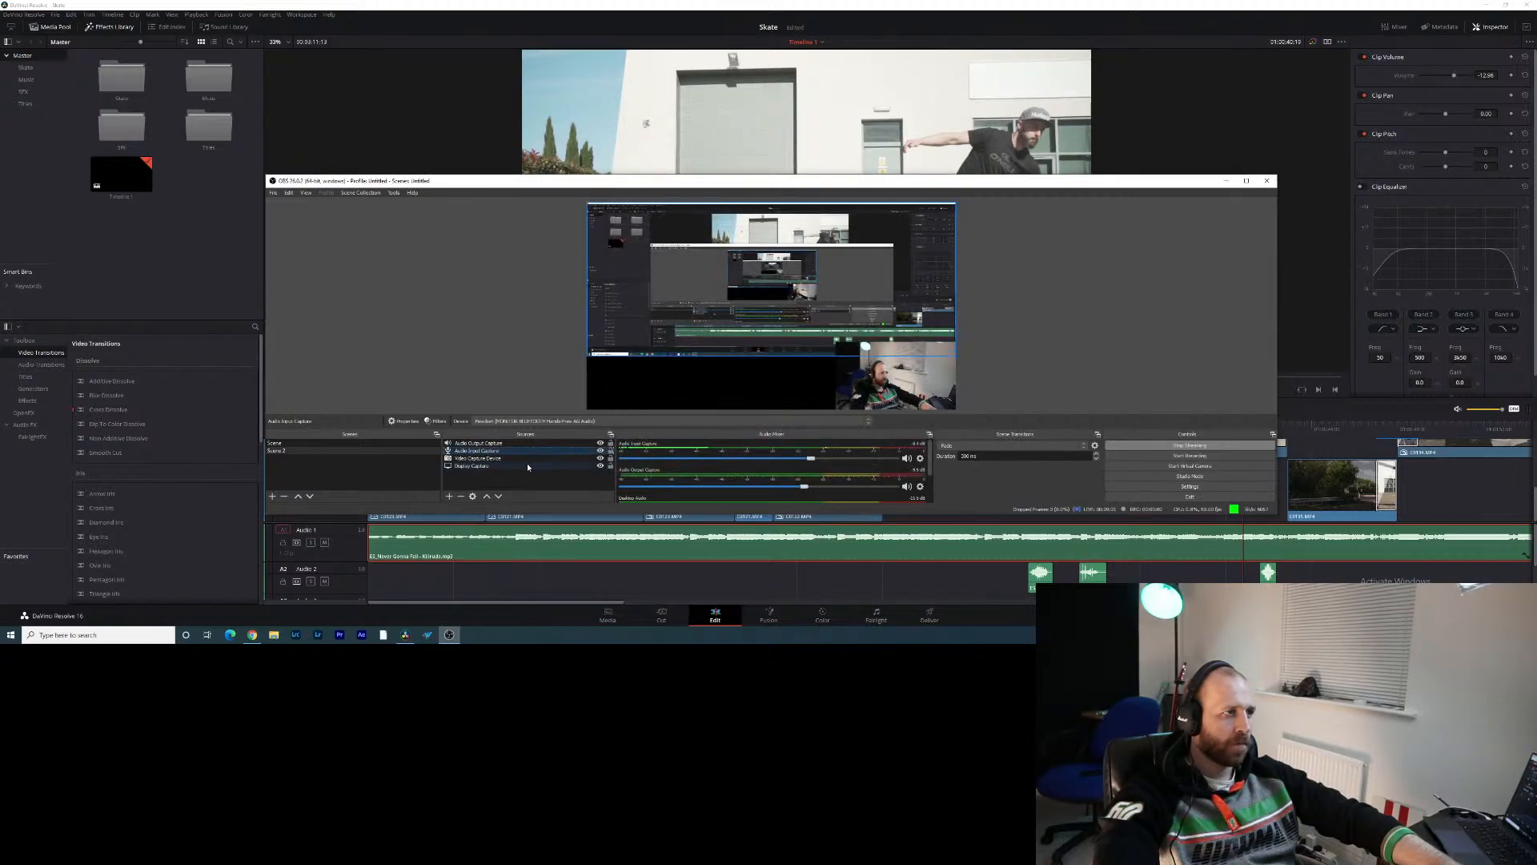
Remove the Audio Input Capture and Audio Output Capture sources from the current scene
{"action": "left_click", "coordinate": [460, 496]}
{"action": "left_click", "coordinate": [809, 361]}
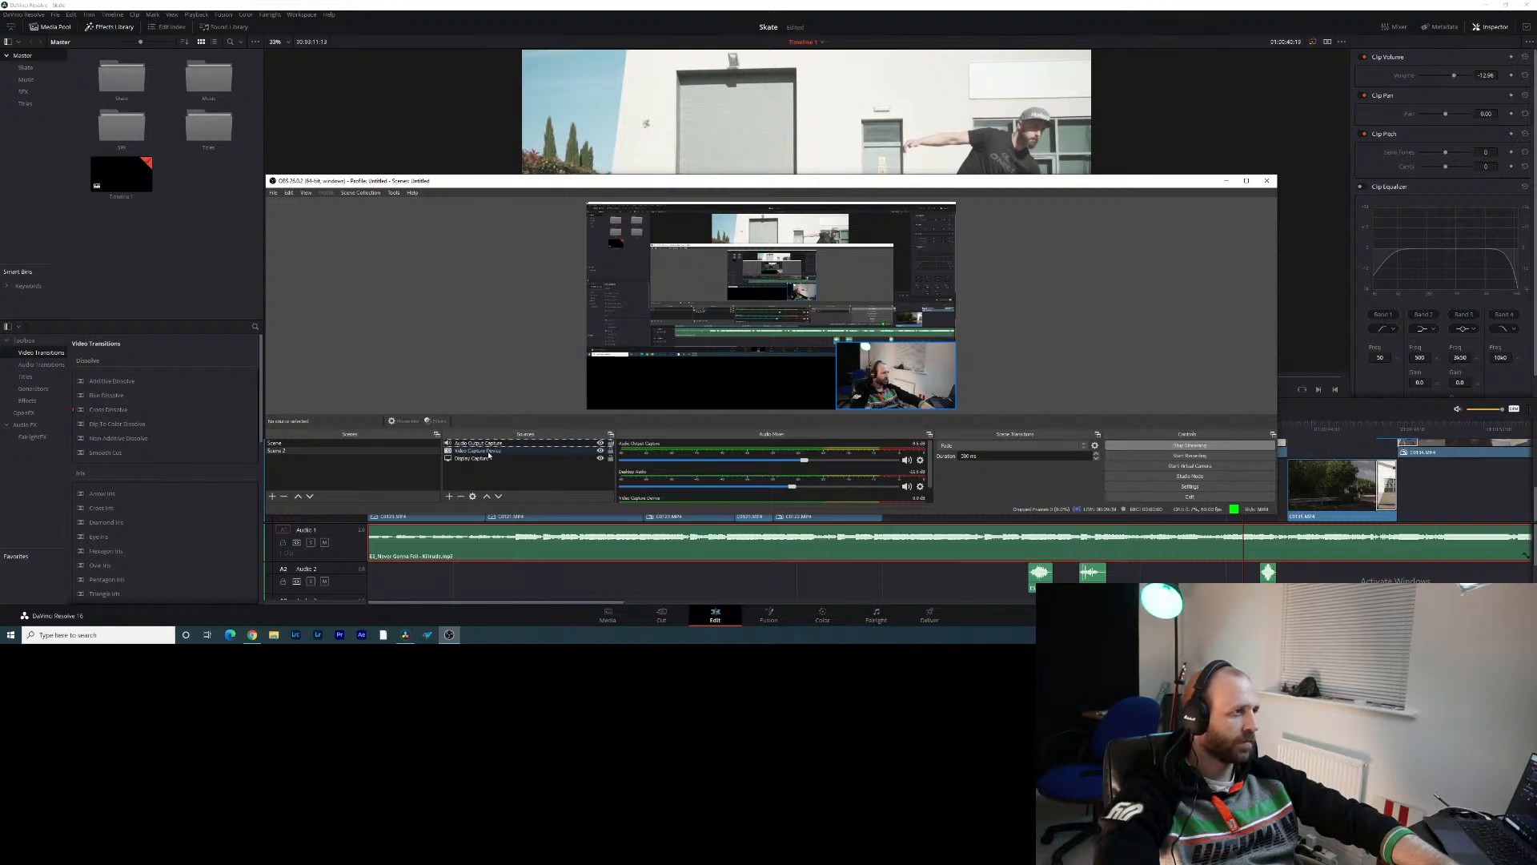
{"action": "left_click", "coordinate": [460, 444]}
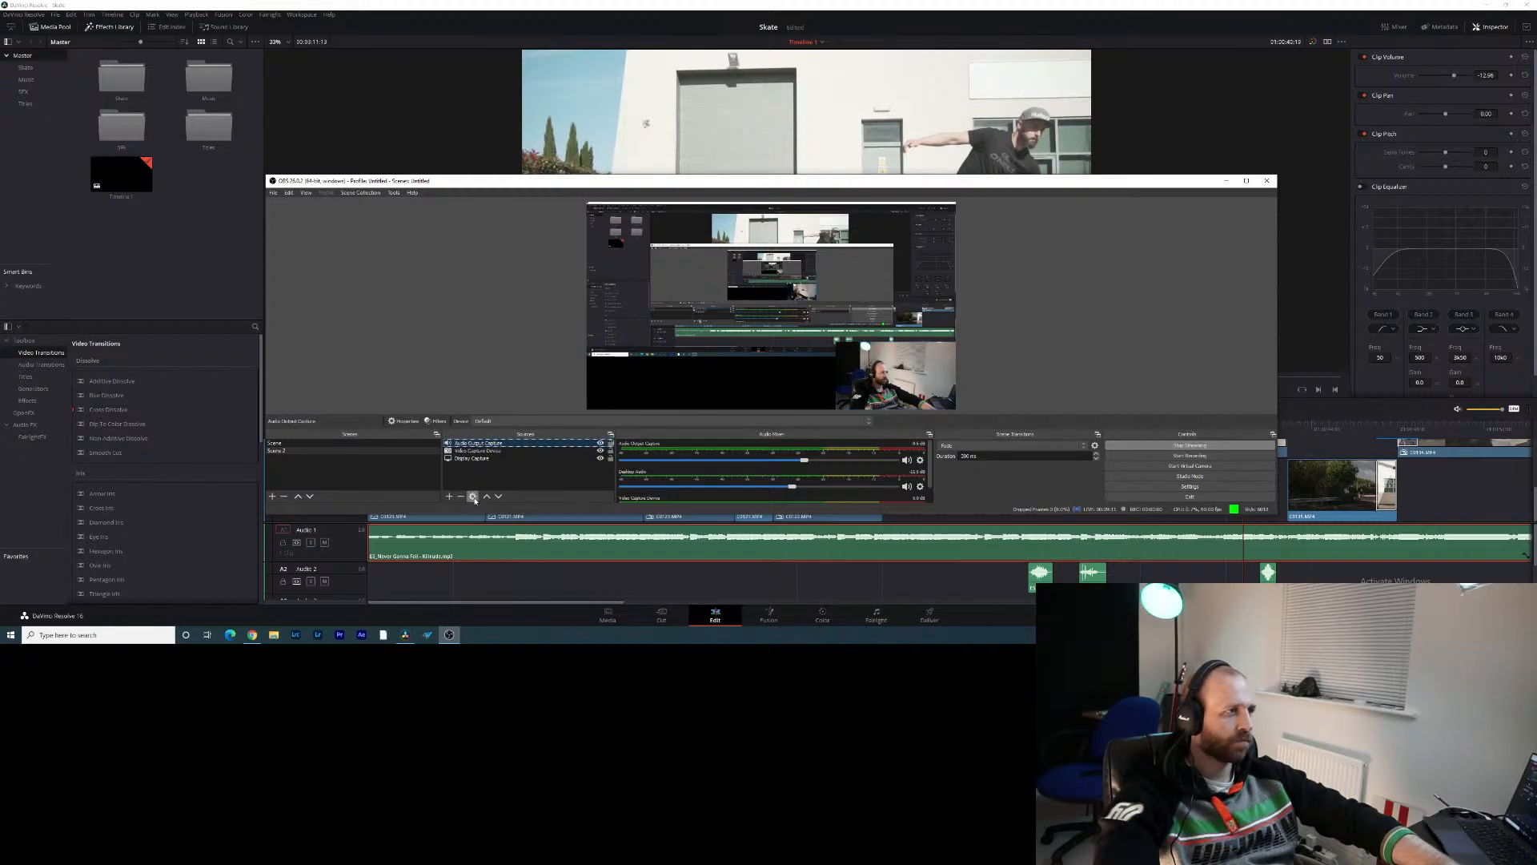
{"action": "left_click", "coordinate": [473, 496]}
{"action": "left_click", "coordinate": [461, 496]}
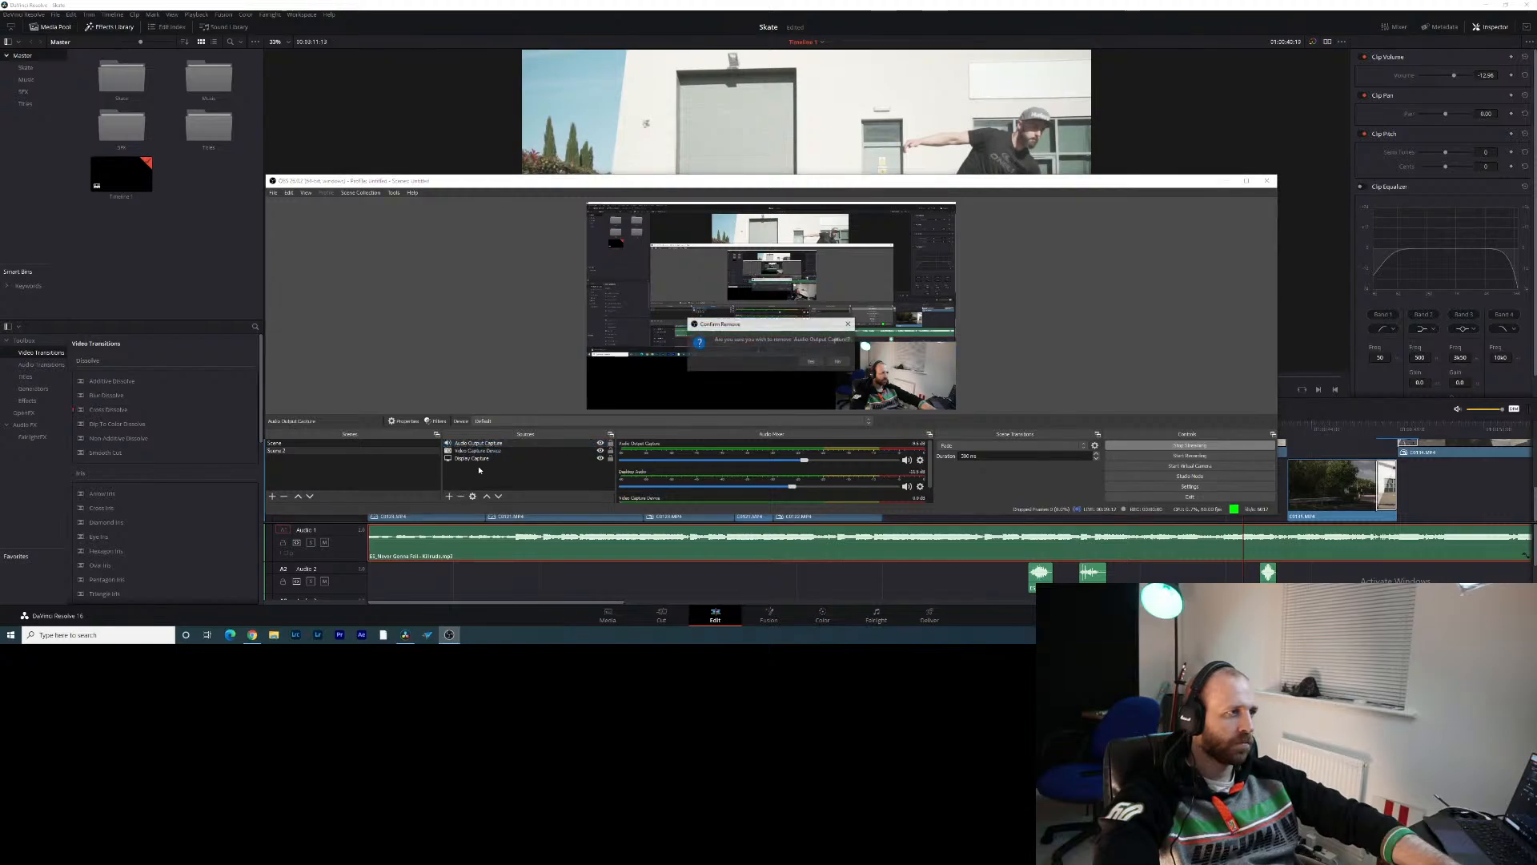
{"action": "left_click", "coordinate": [808, 362]}
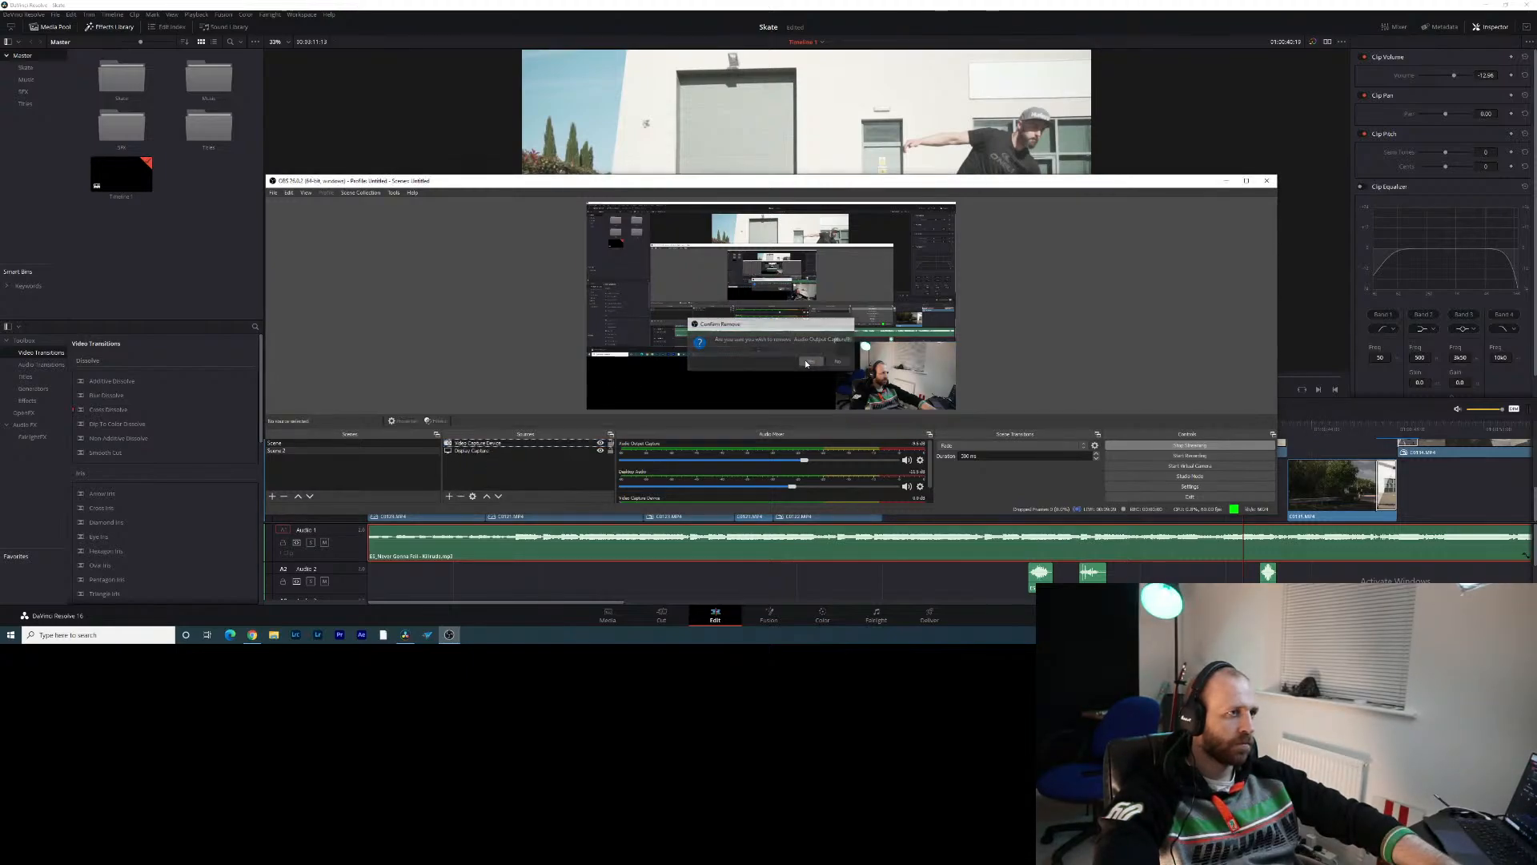
Add a new Audio Input Capture source that uses the MONITOR BLUETOOTH Hands-Free headset as its device
{"action": "left_click", "coordinate": [449, 497]}
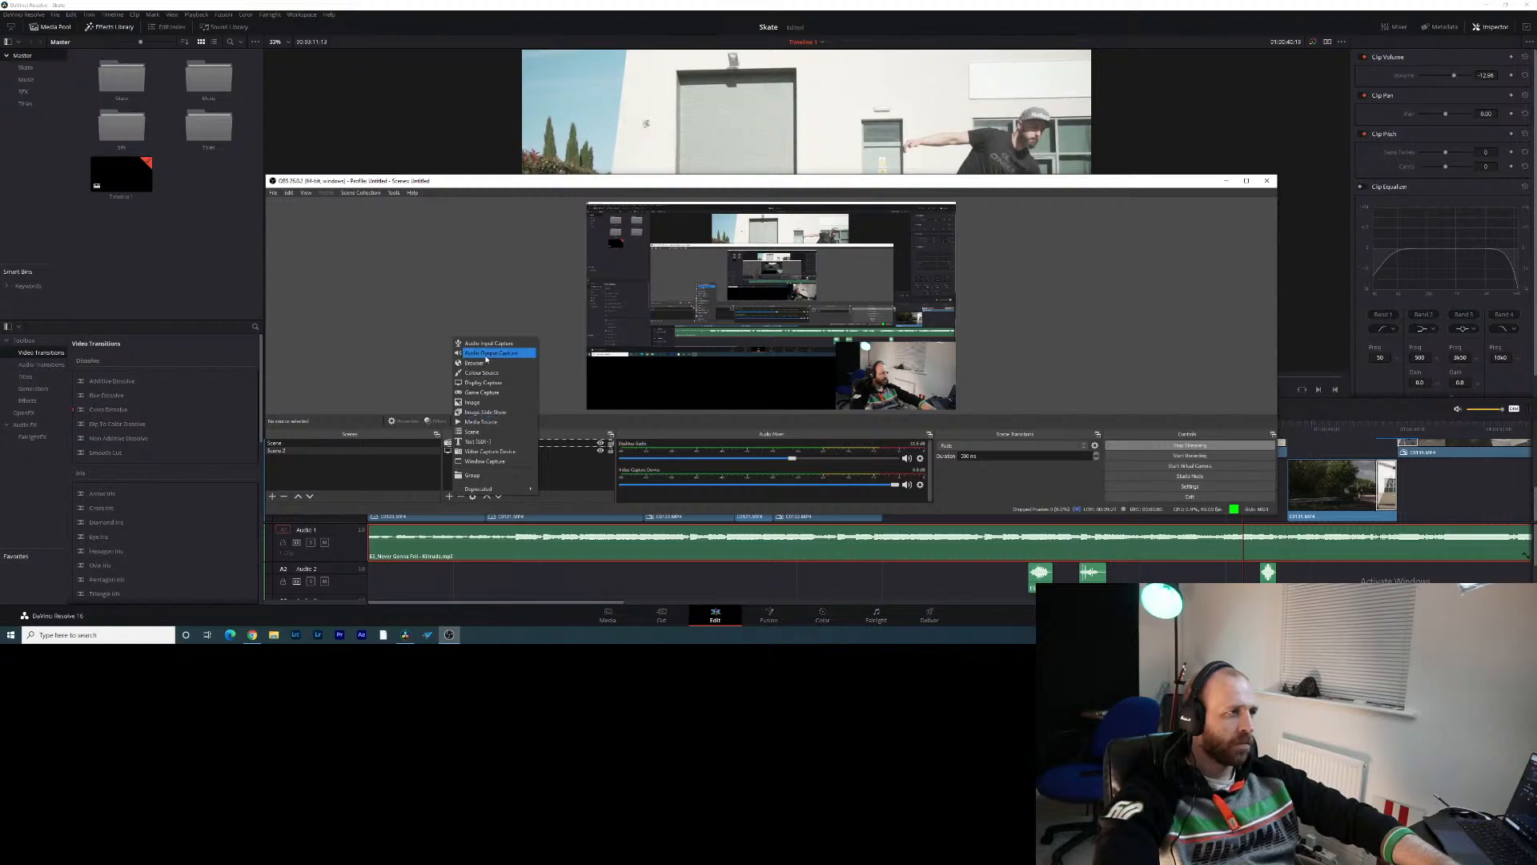
{"action": "left_click", "coordinate": [513, 349]}
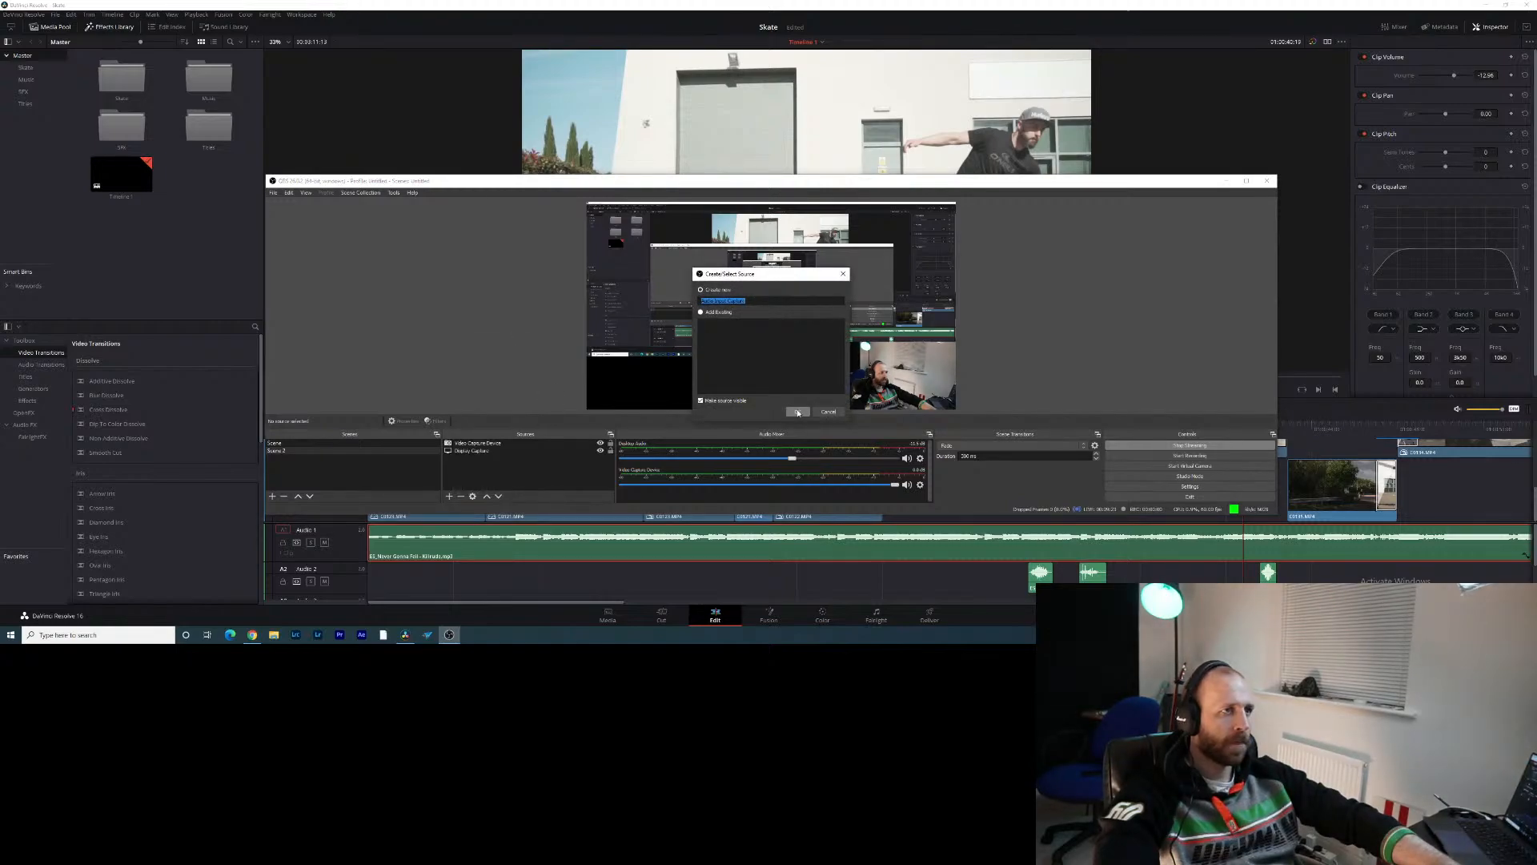
{"action": "key", "text": "Return"}
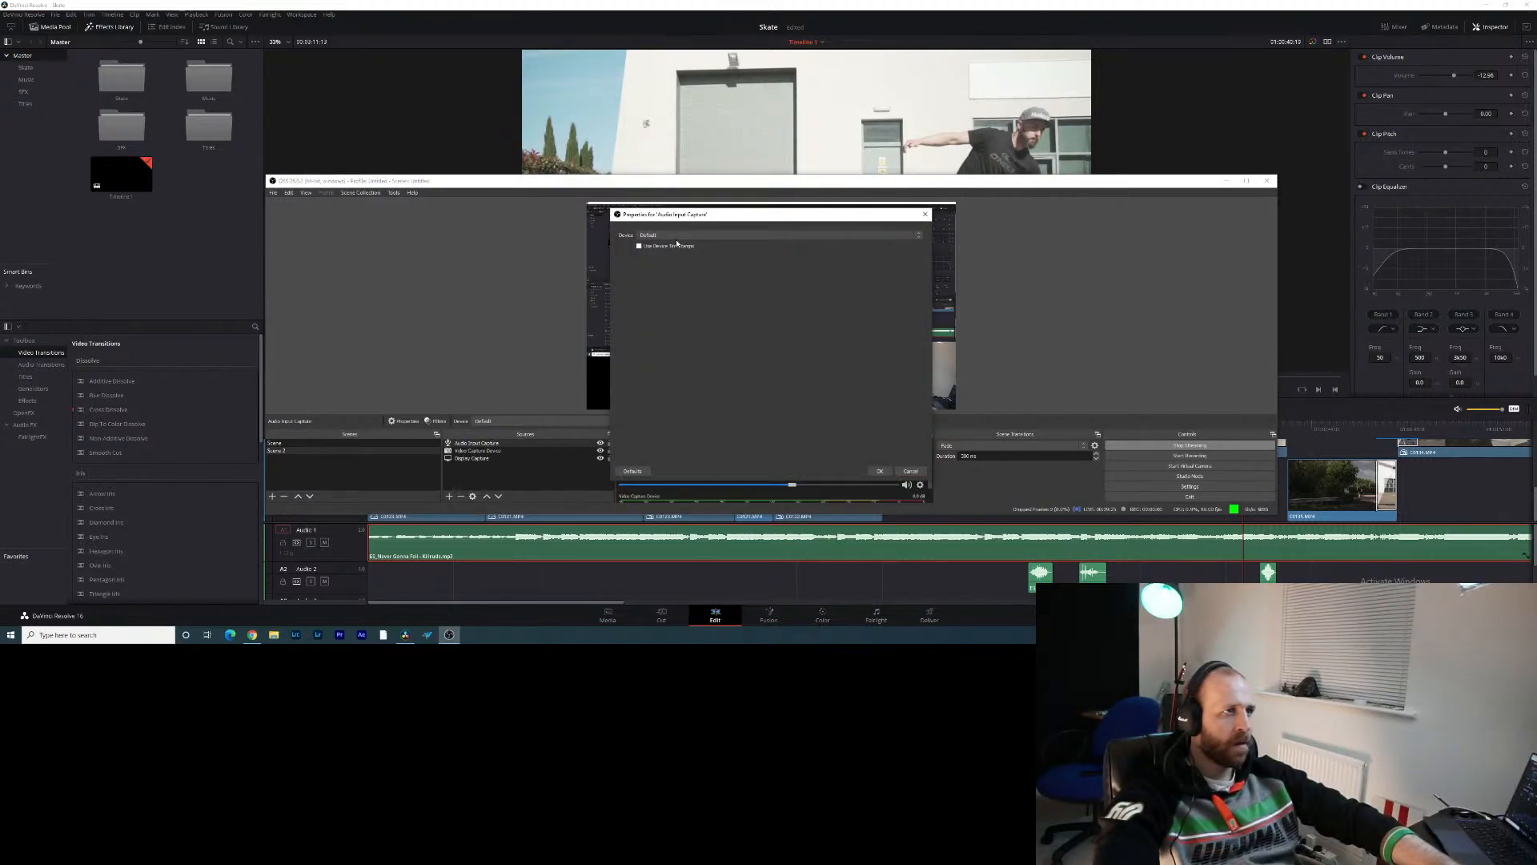
{"action": "left_click", "coordinate": [678, 236]}
{"action": "left_click", "coordinate": [698, 256]}
{"action": "left_click", "coordinate": [690, 236]}
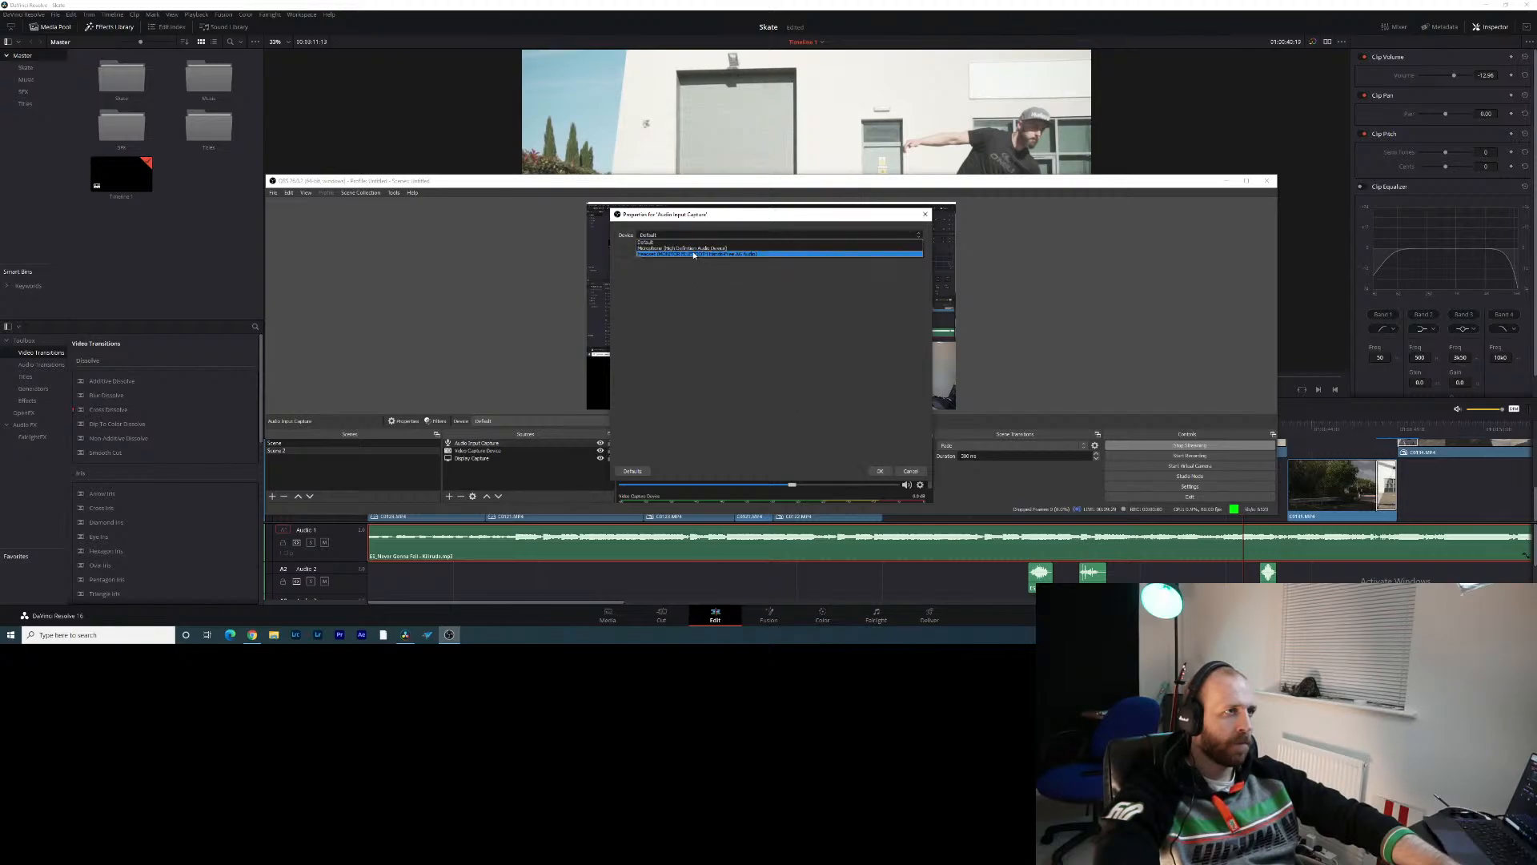
{"action": "left_click", "coordinate": [694, 255]}
{"action": "left_click", "coordinate": [879, 472]}
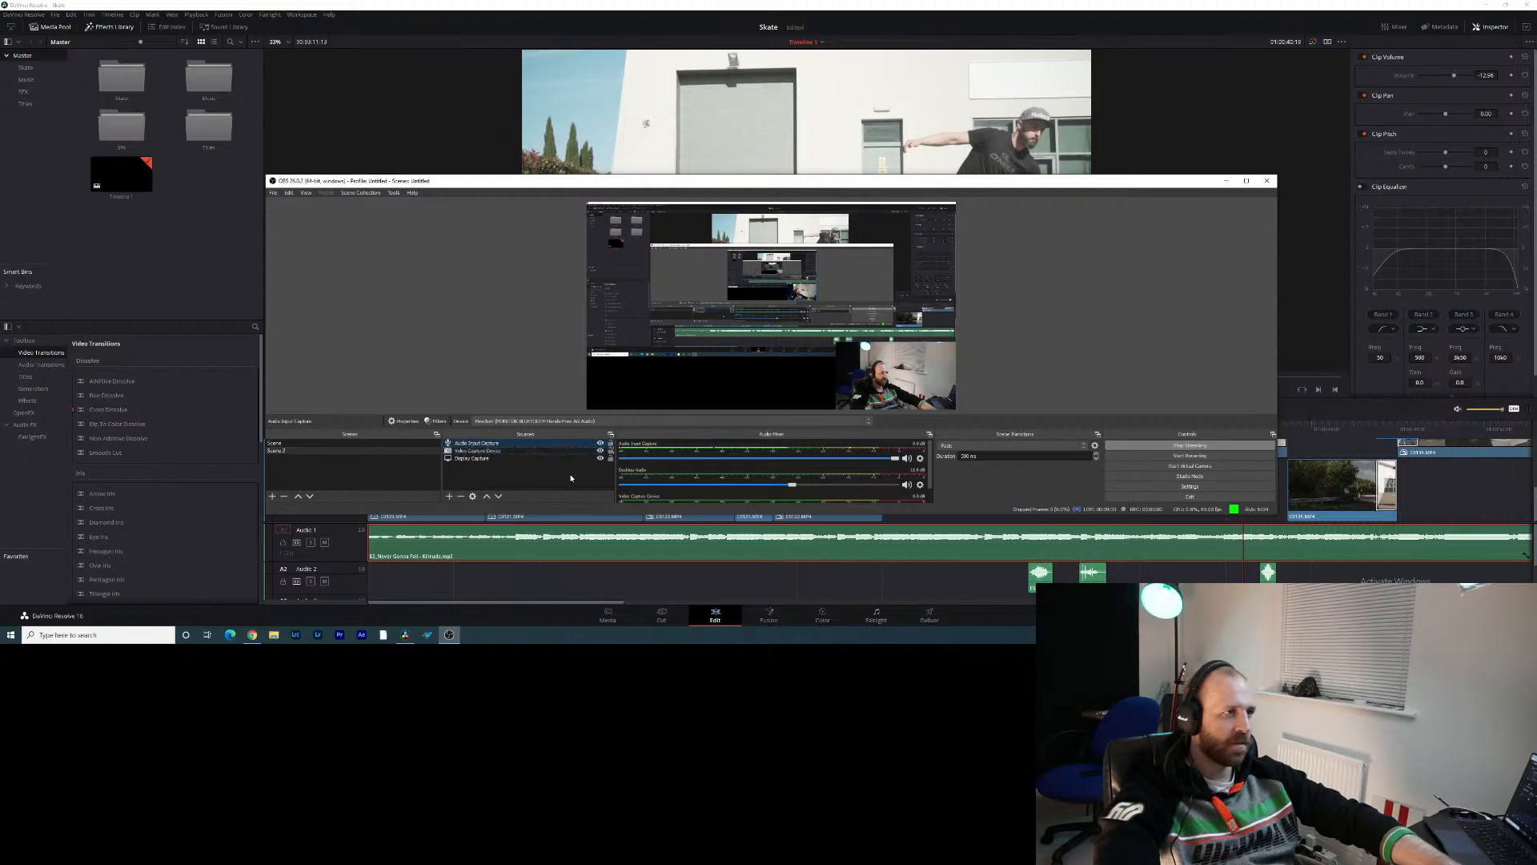
Add a new Audio Output Capture source with its device left on Default
{"action": "left_click", "coordinate": [449, 495]}
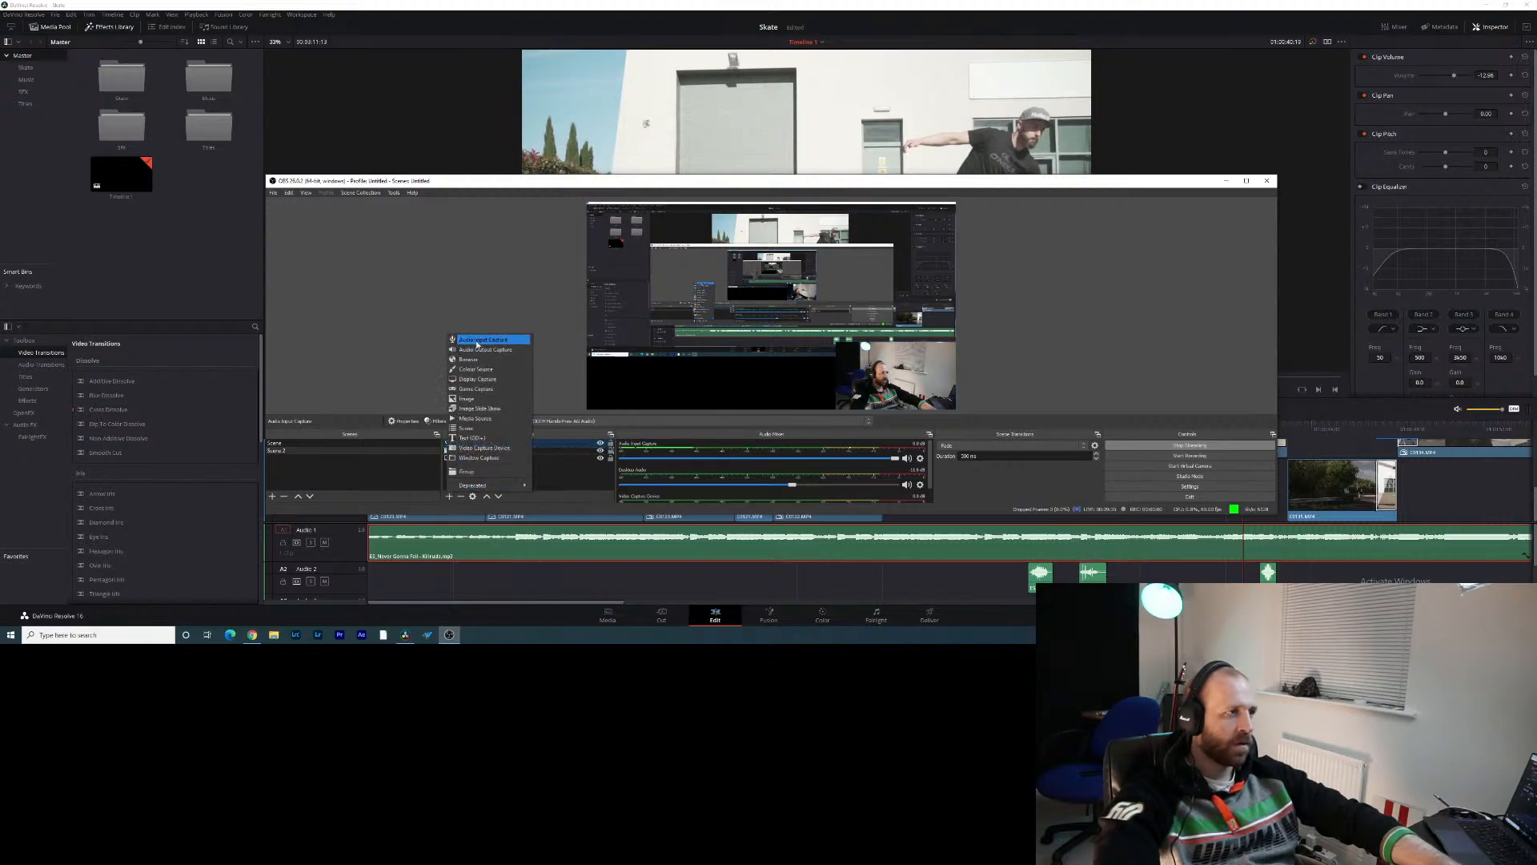
{"action": "left_click", "coordinate": [483, 349]}
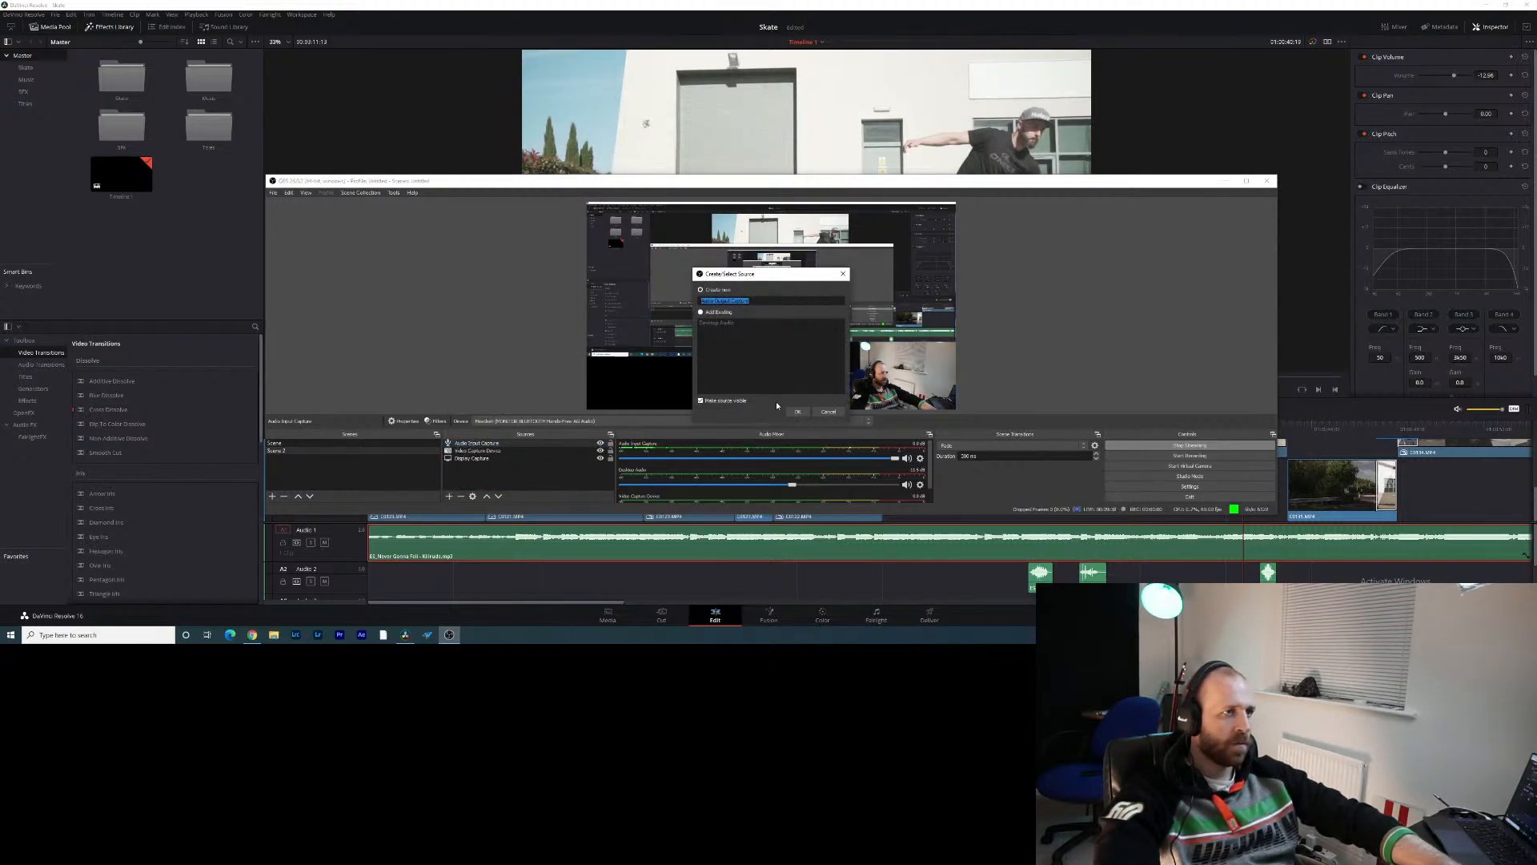
{"action": "left_click", "coordinate": [796, 411]}
{"action": "left_click", "coordinate": [670, 235]}
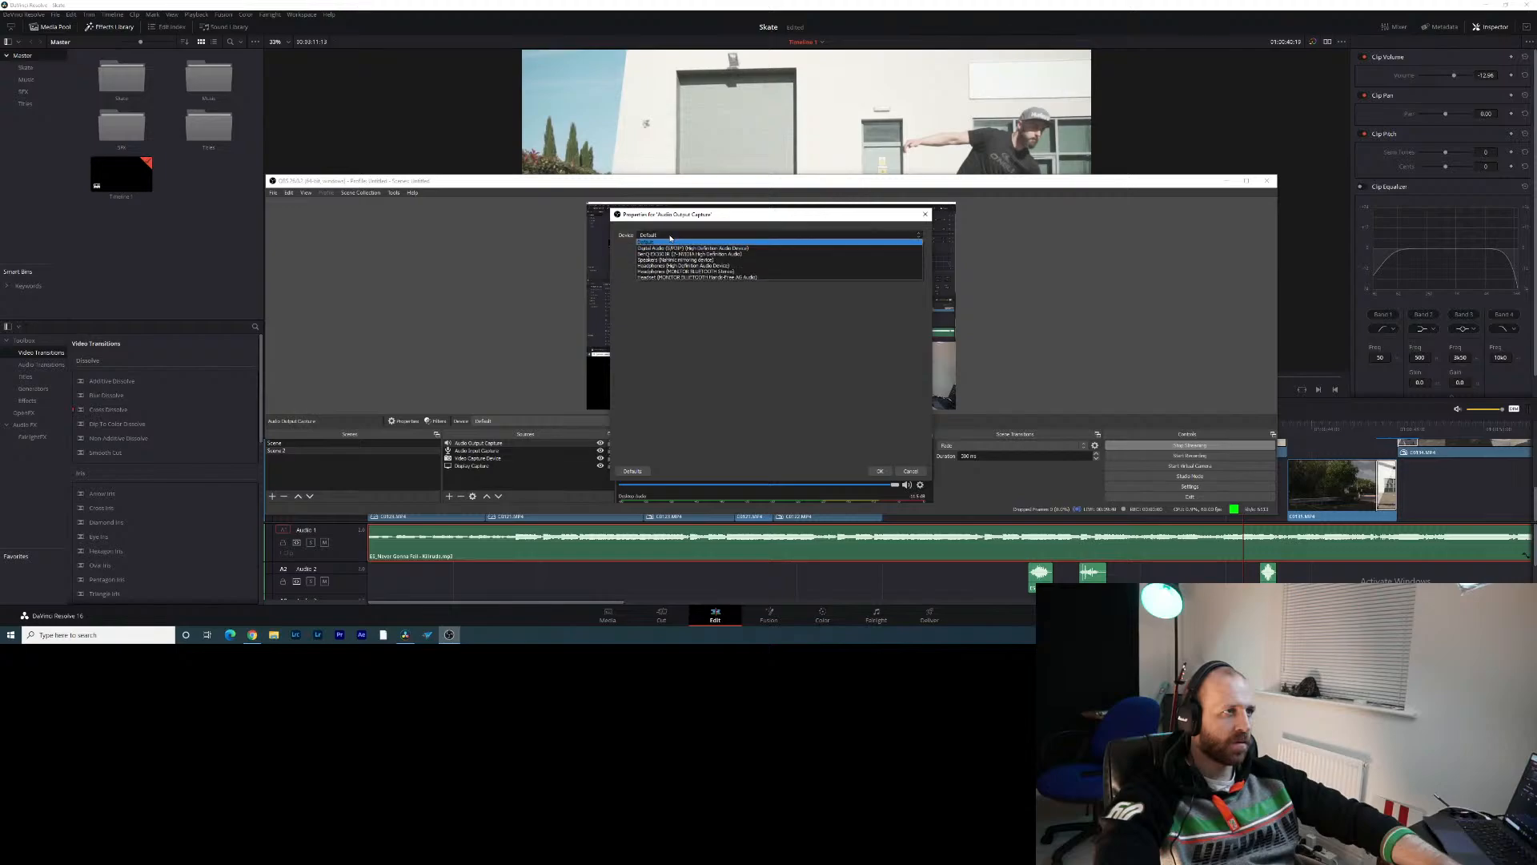
{"action": "left_click", "coordinate": [726, 247]}
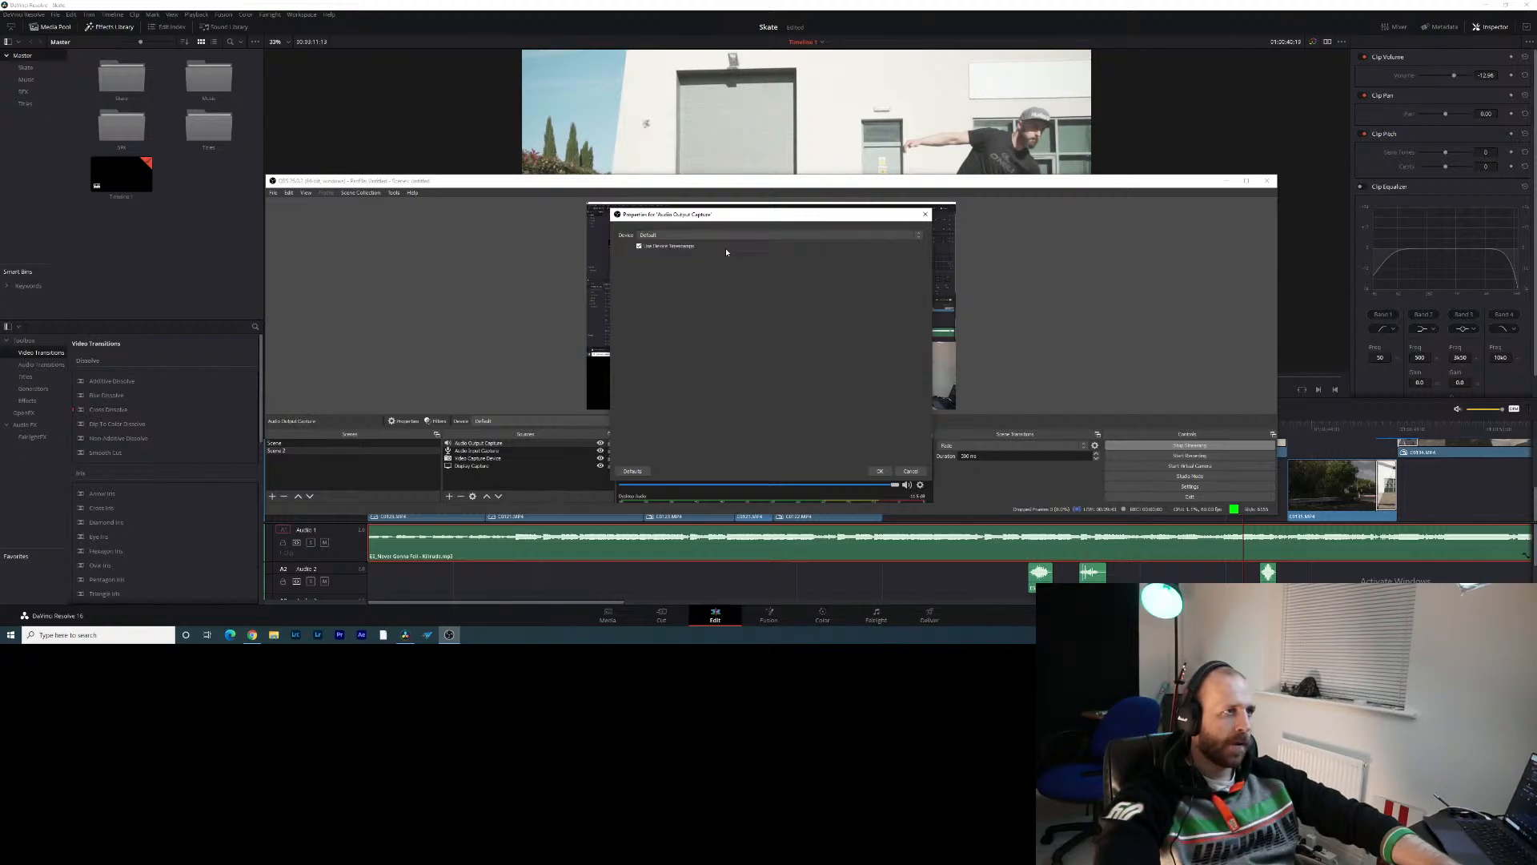
{"action": "left_click", "coordinate": [878, 472]}
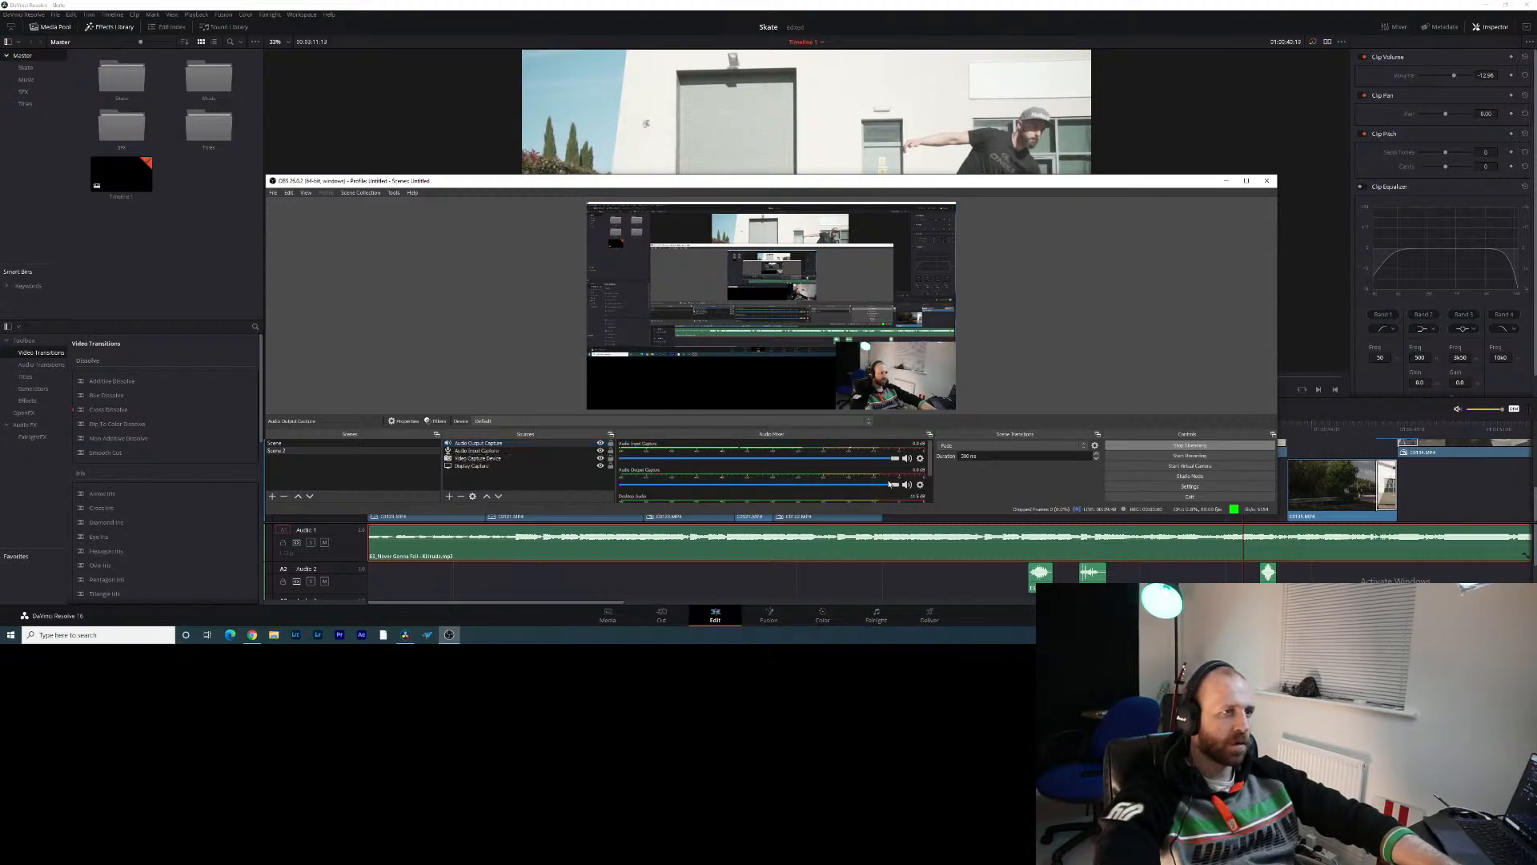
Play the skate timeline in DaVinci Resolve and check the audio mixer levels in OBS
{"action": "left_click", "coordinate": [711, 112]}
{"action": "key", "text": "space"}
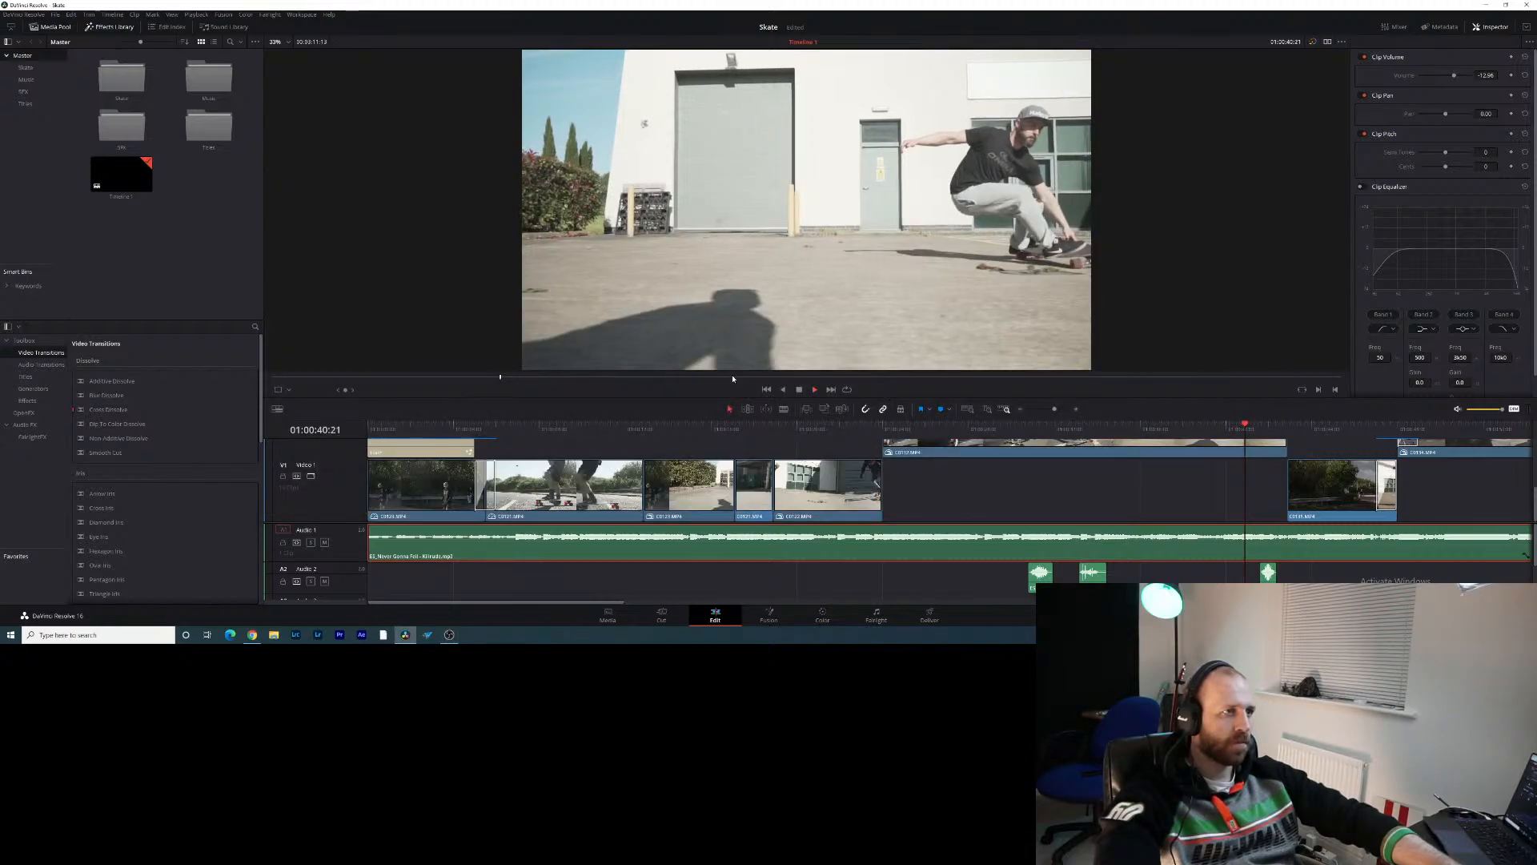
{"action": "left_click", "coordinate": [450, 635]}
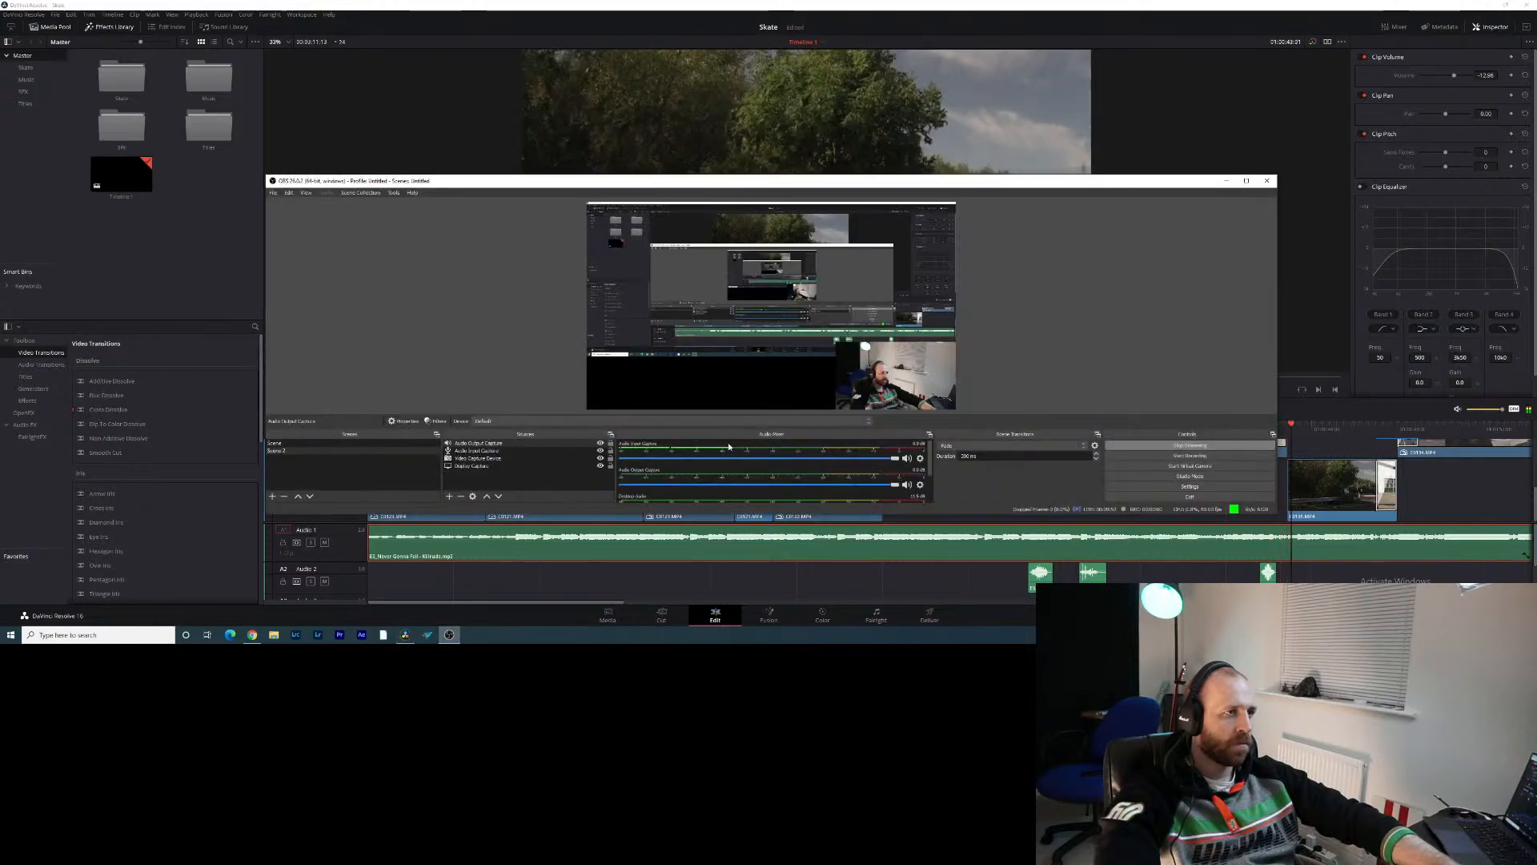
Try Headphones (High Definition Audio Device) as the device of the Audio Output Capture source
{"action": "left_click", "coordinate": [920, 485]}
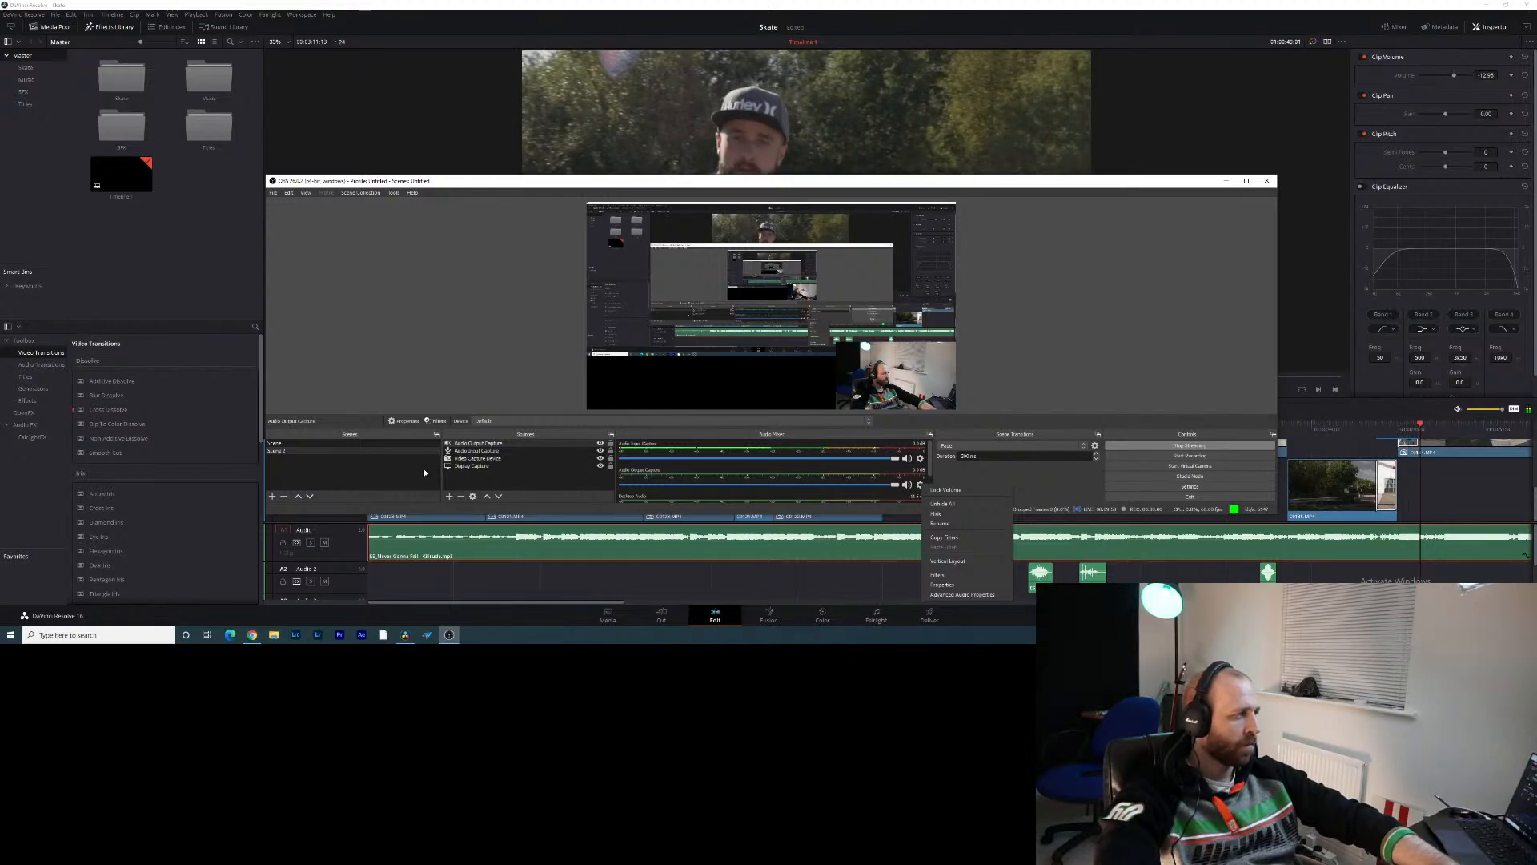
{"action": "left_click", "coordinate": [490, 443]}
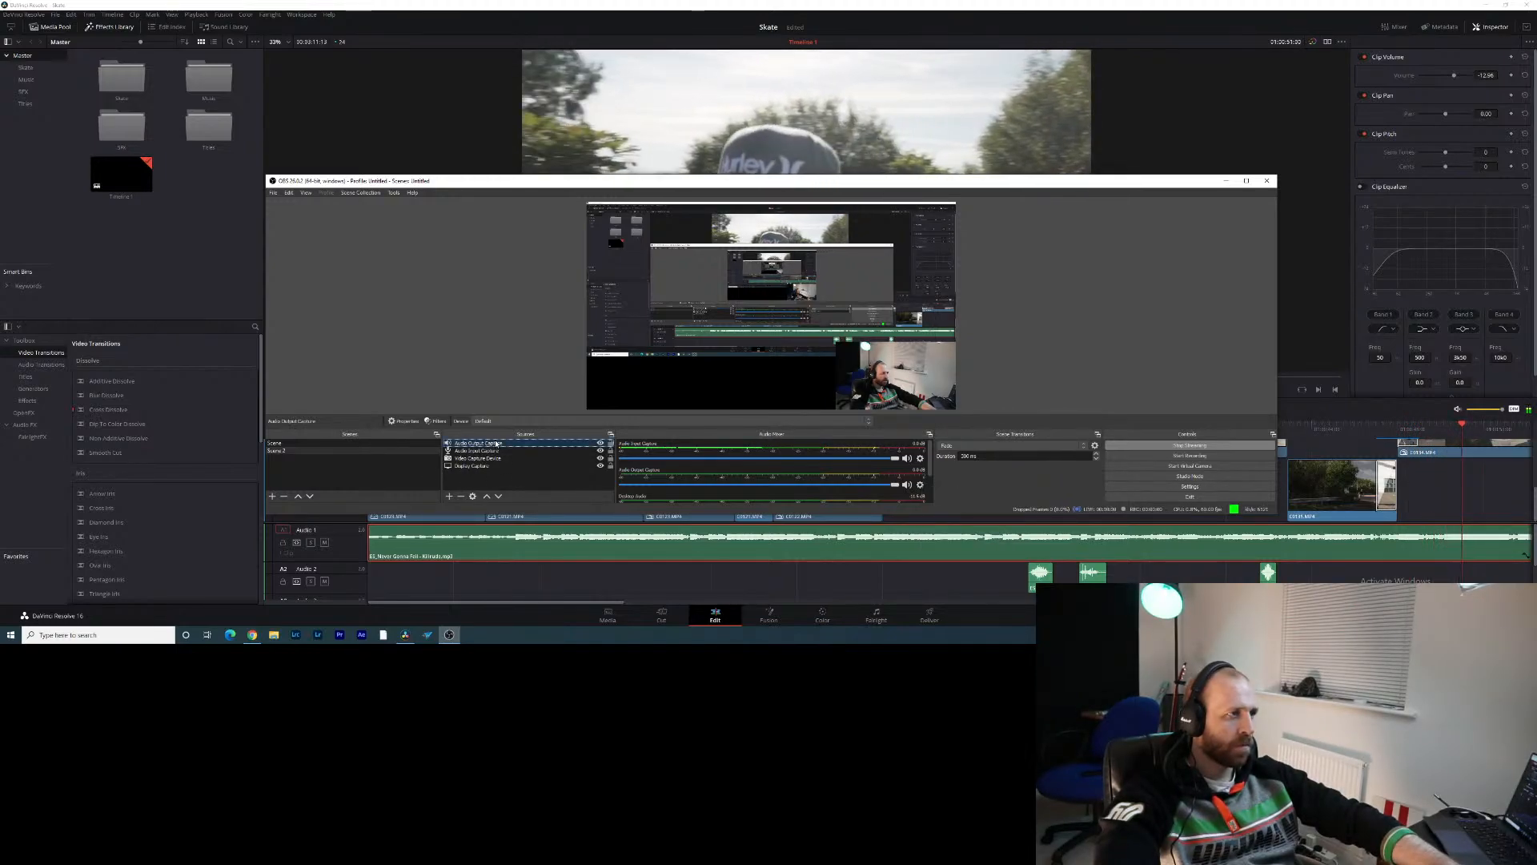
{"action": "left_click", "coordinate": [474, 497]}
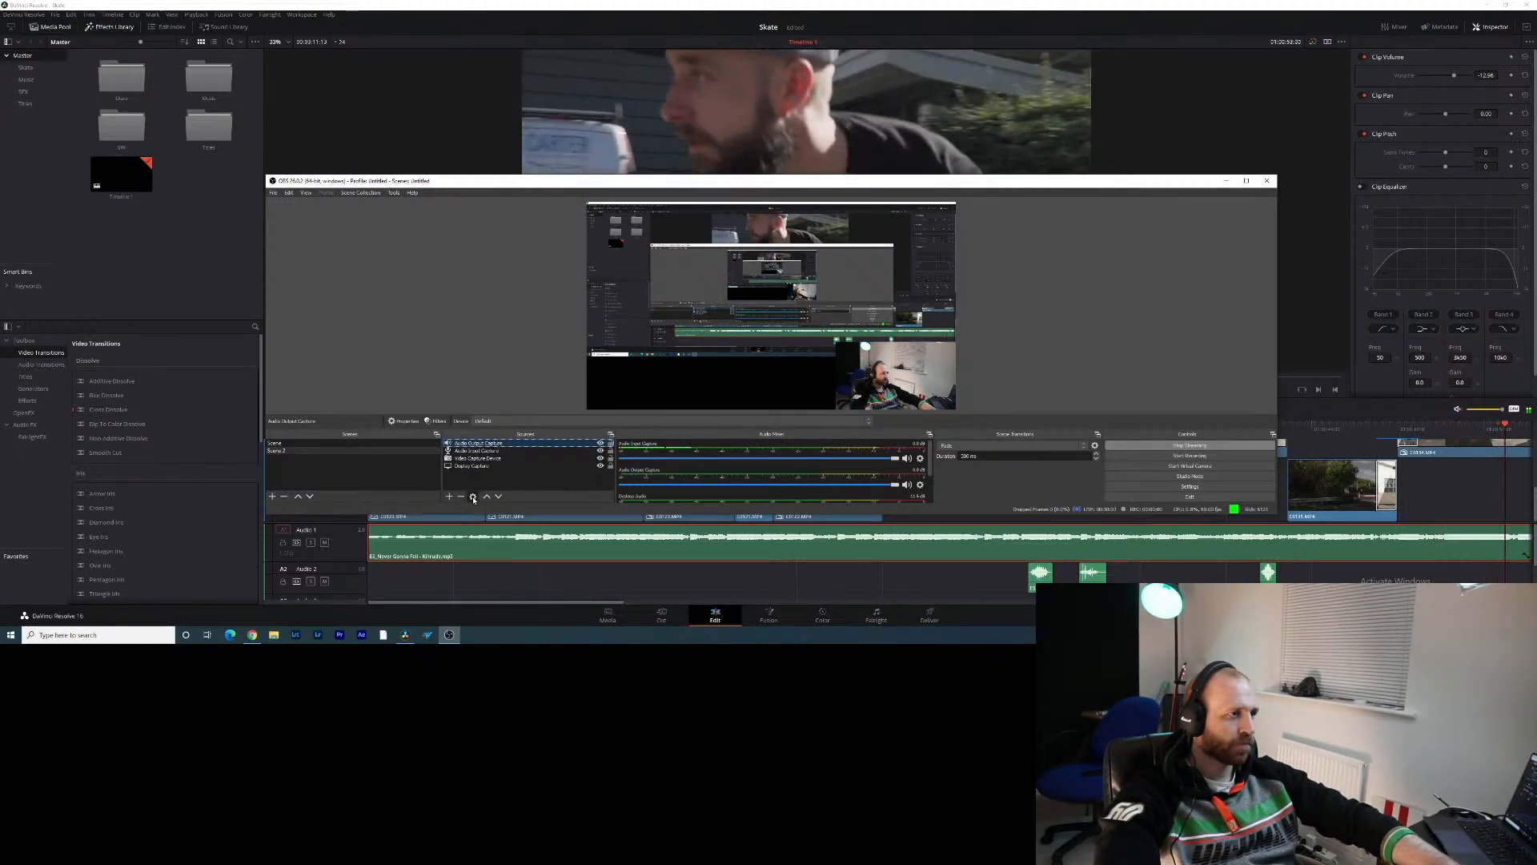
{"action": "left_click", "coordinate": [673, 236]}
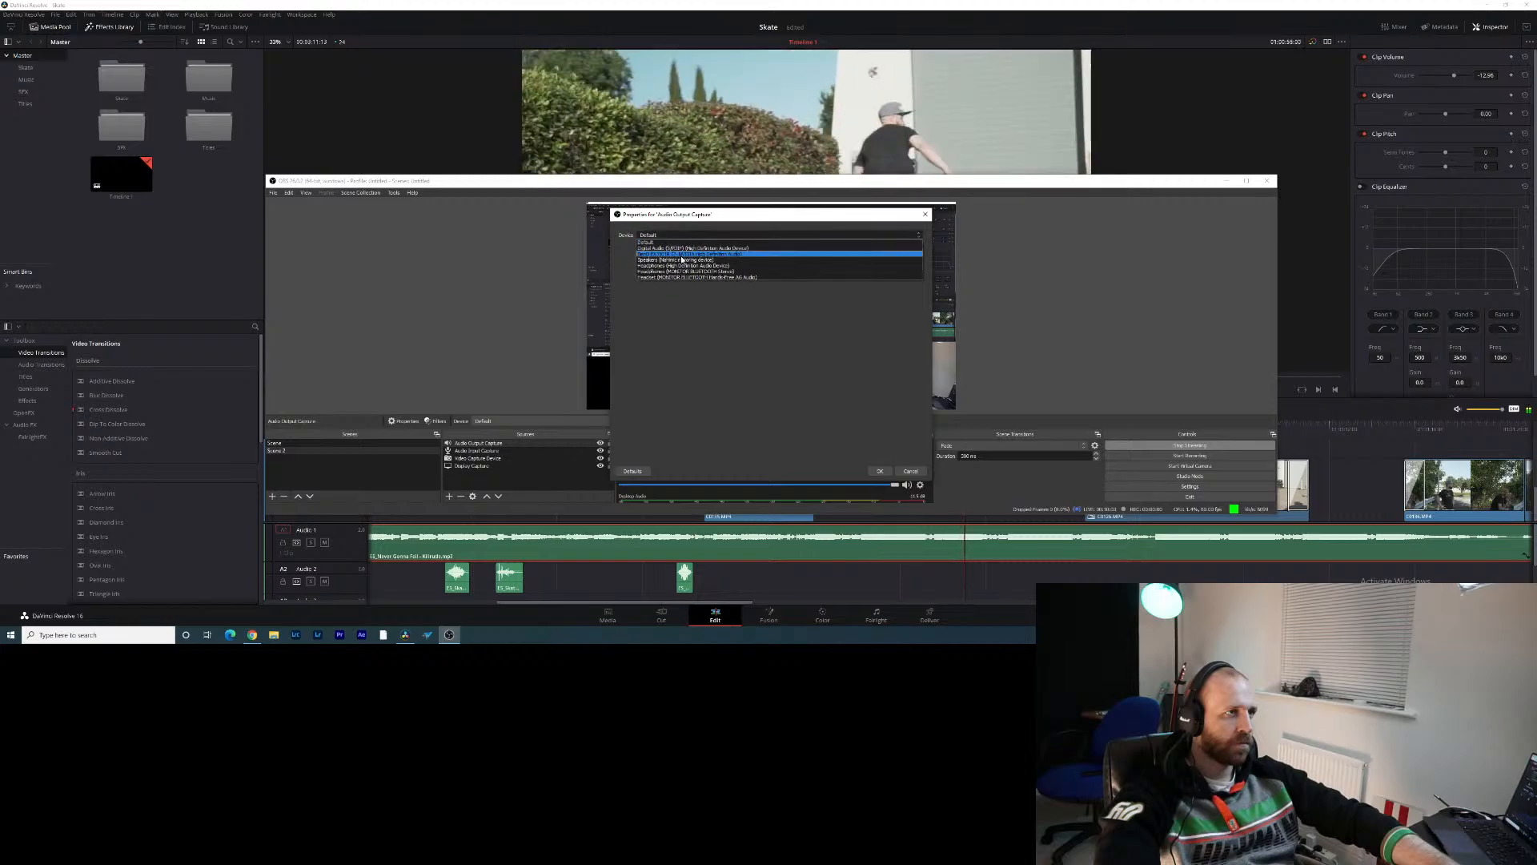
{"action": "left_click", "coordinate": [691, 265]}
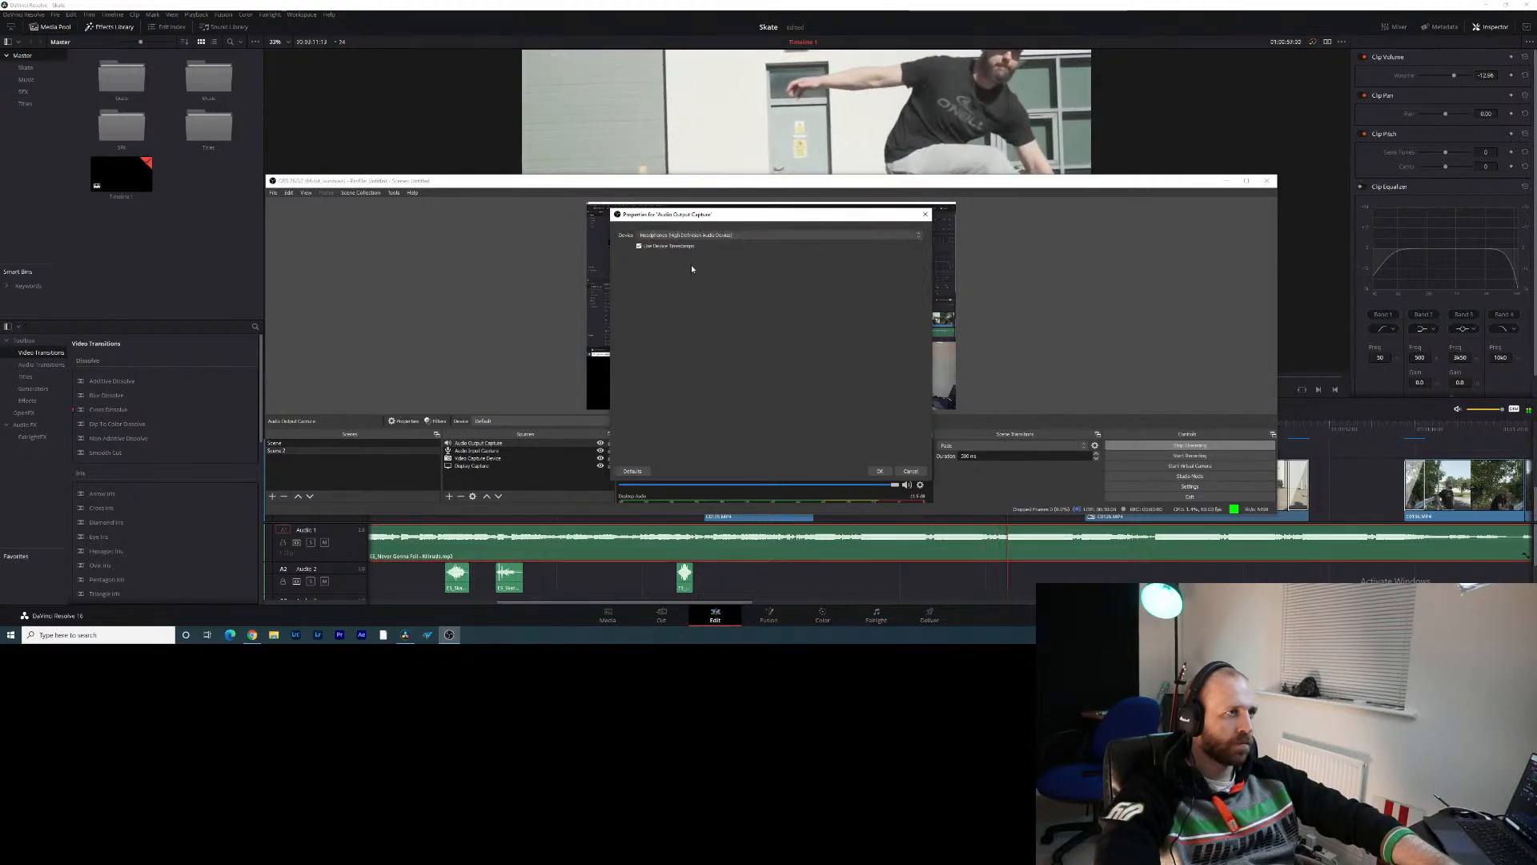
{"action": "left_click", "coordinate": [878, 472]}
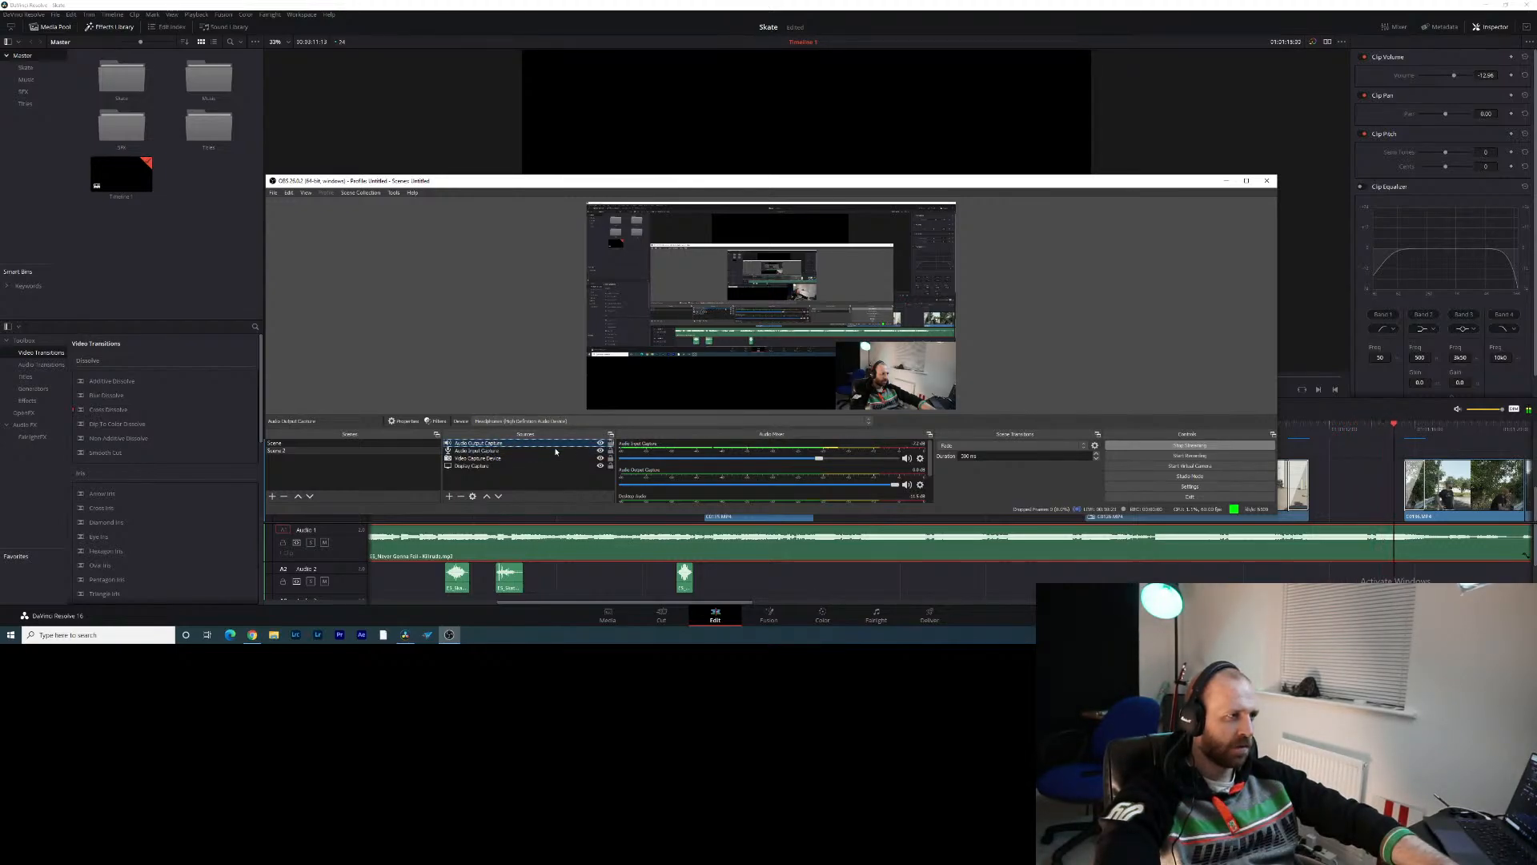
Set the Audio Output Capture source's device to the MONITOR BLUETOOTH Stereo headphones
{"action": "left_click", "coordinate": [476, 498]}
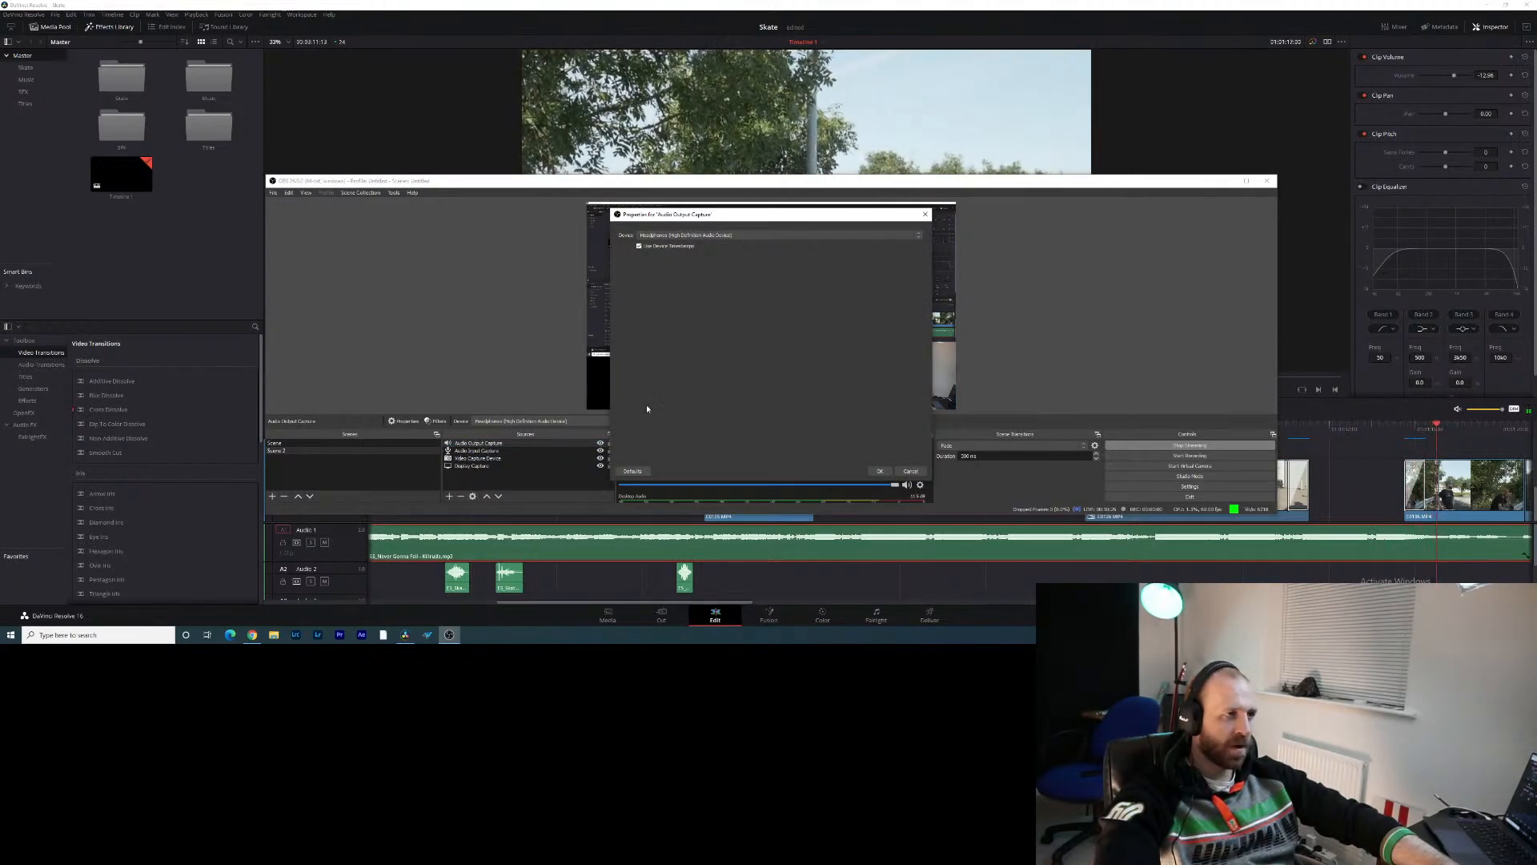
{"action": "left_click", "coordinate": [707, 236]}
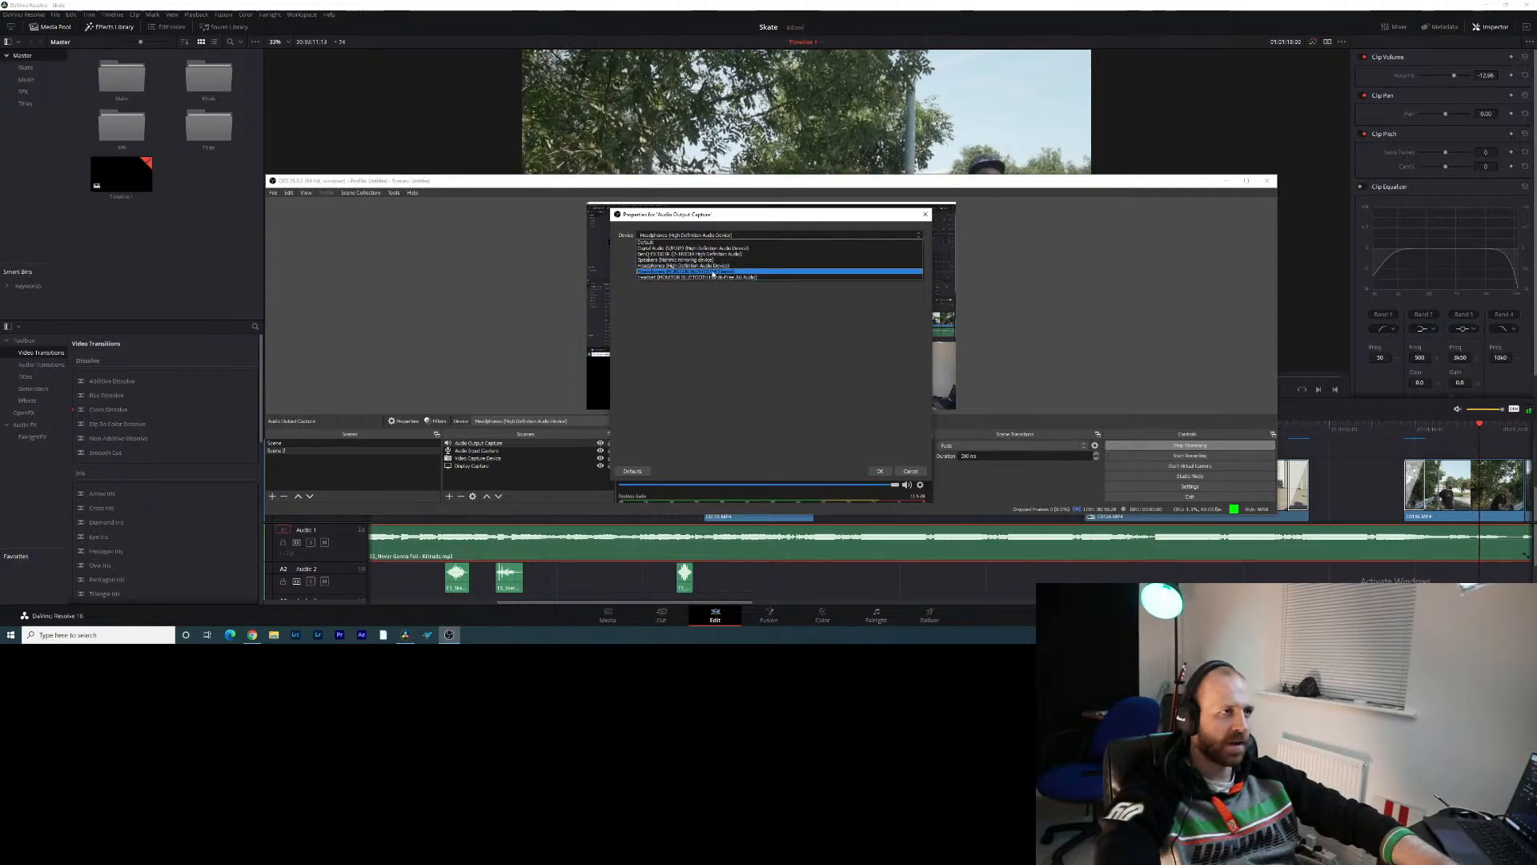
{"action": "left_click", "coordinate": [712, 272]}
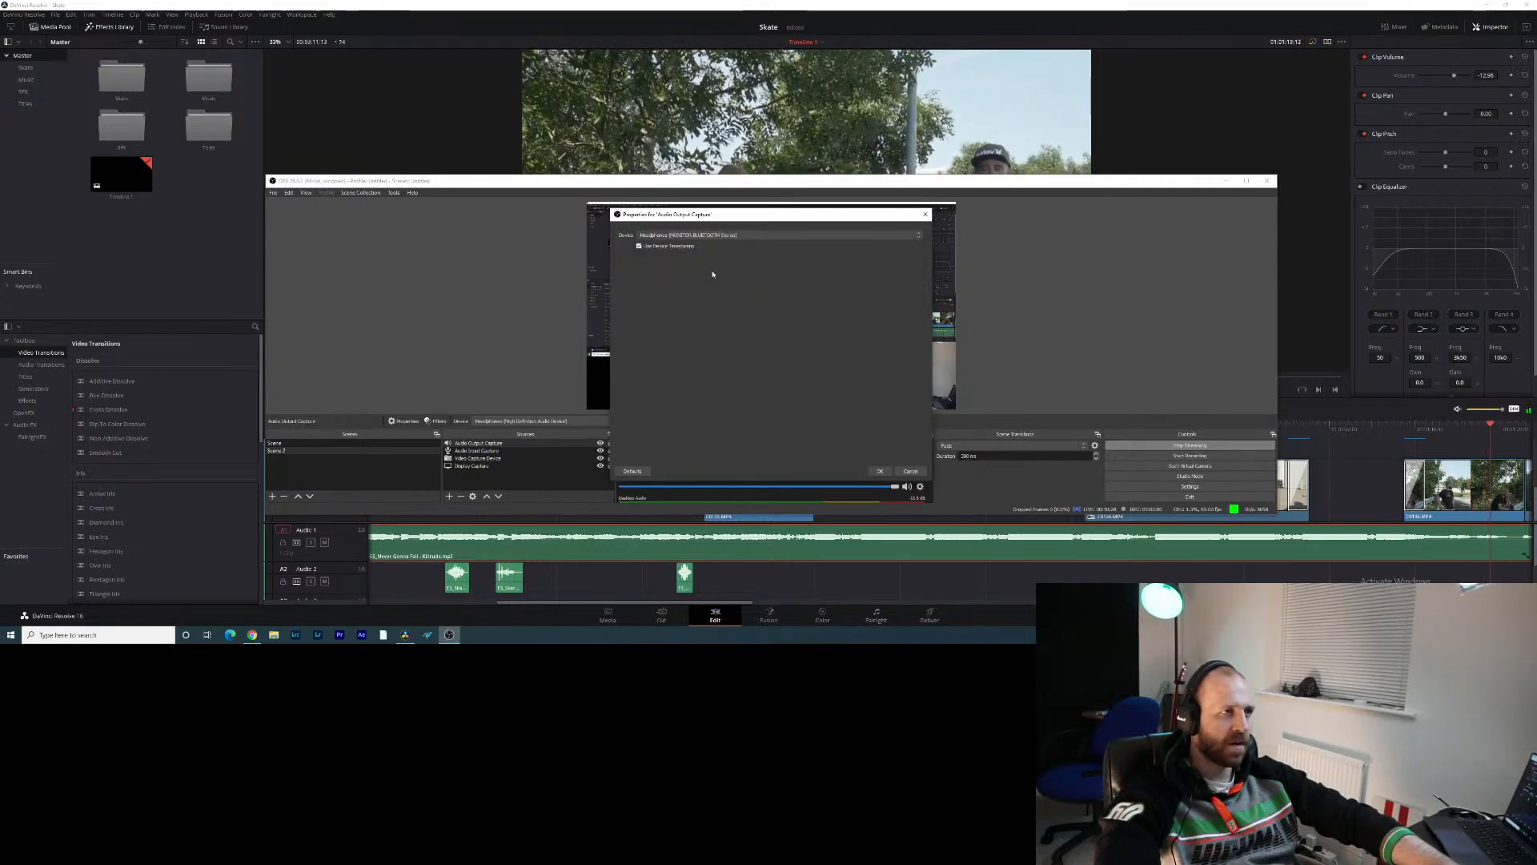
{"action": "left_click", "coordinate": [878, 470]}
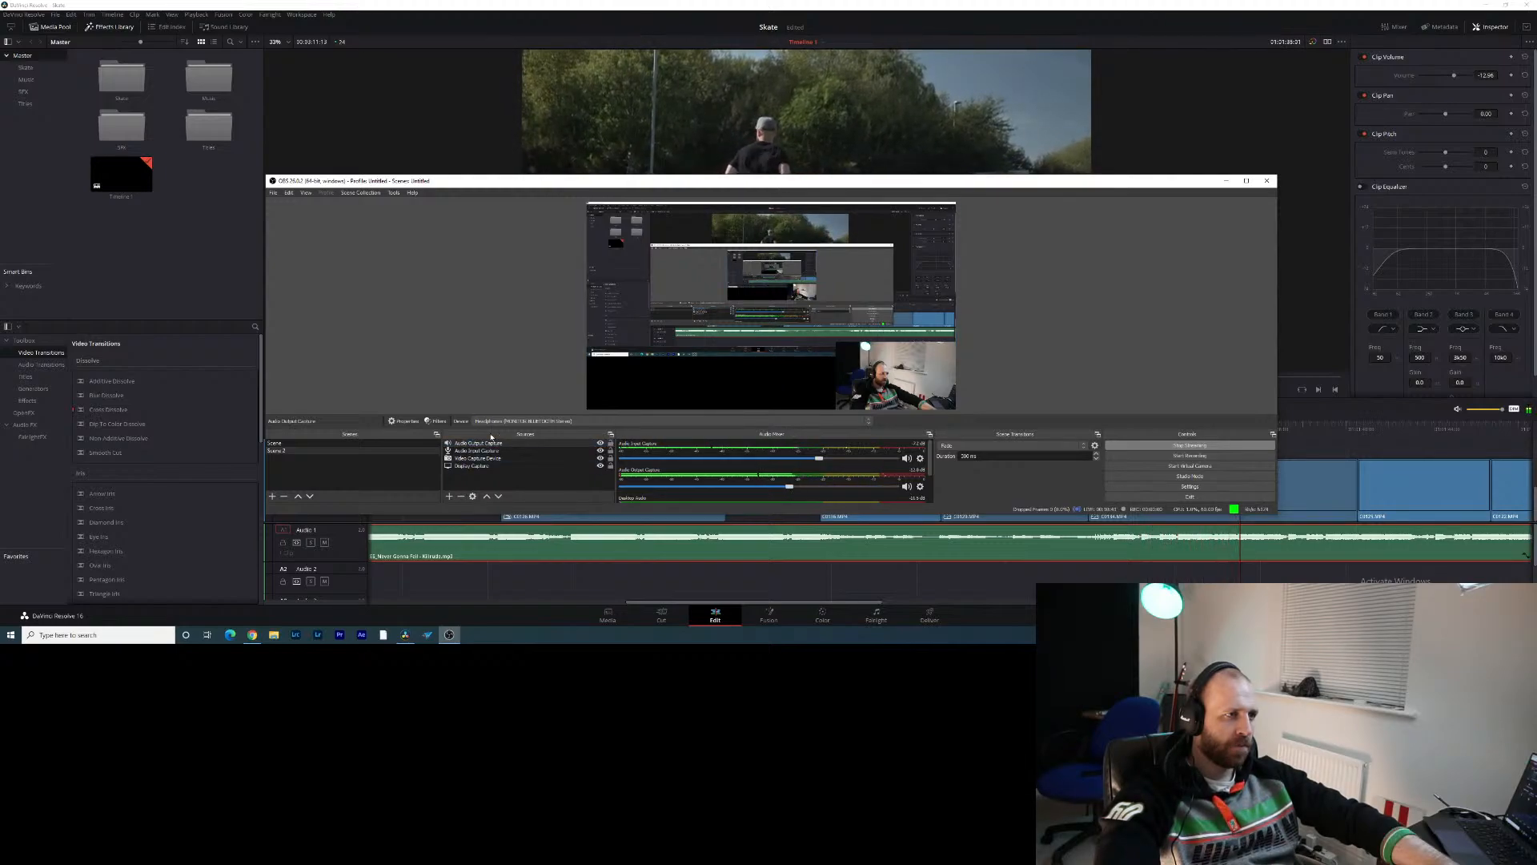
Try the Microphone (High Definition Audio Device) for the Audio Input Capture source and return to the MONITOR BLUETOOTH headset
{"action": "left_click", "coordinate": [472, 496]}
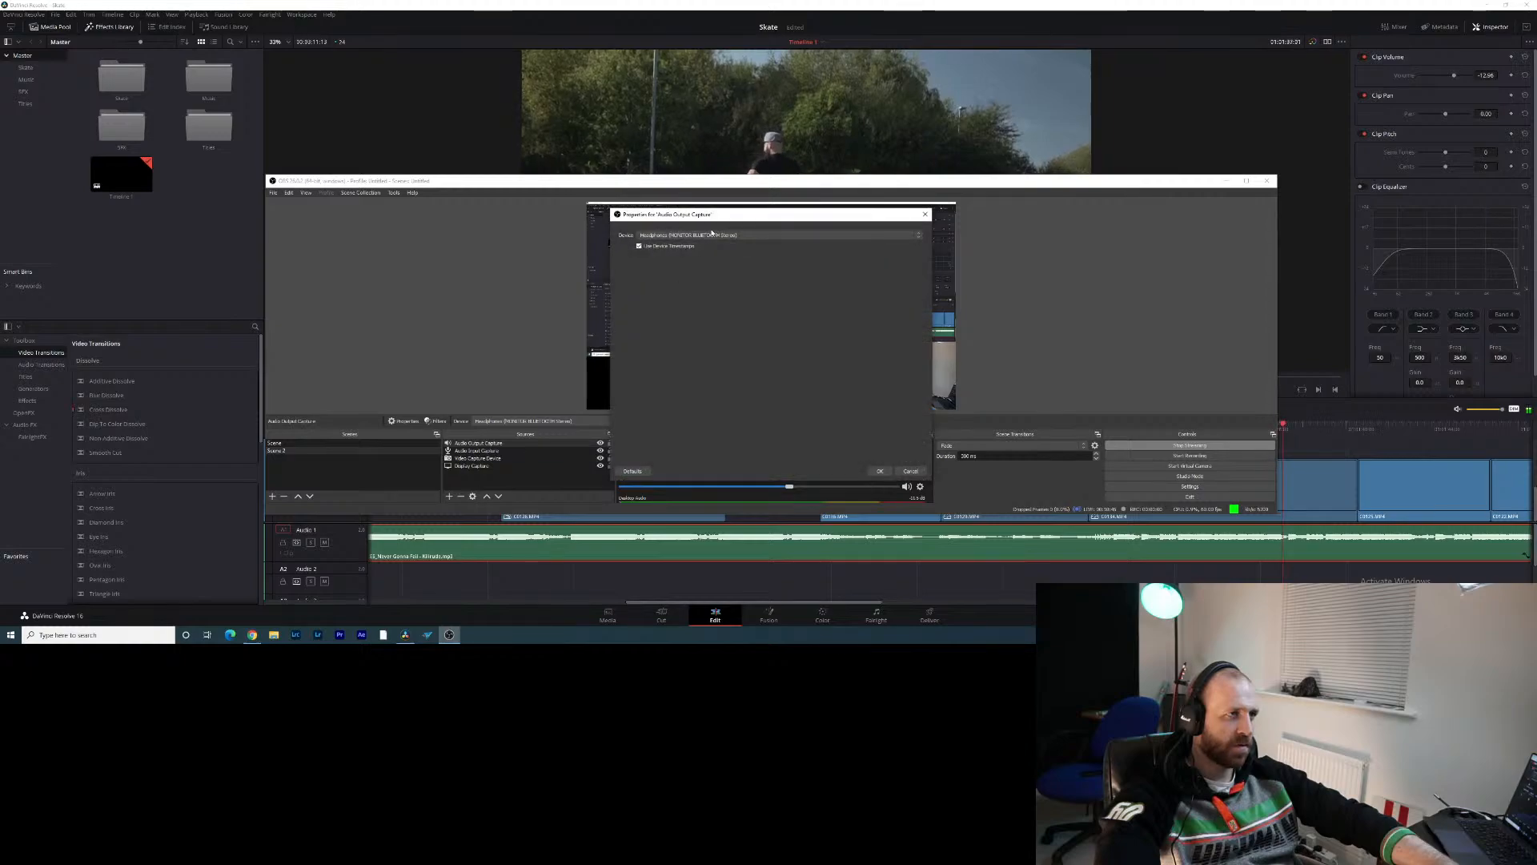
{"action": "left_click", "coordinate": [907, 473]}
{"action": "double_click", "coordinate": [476, 451]}
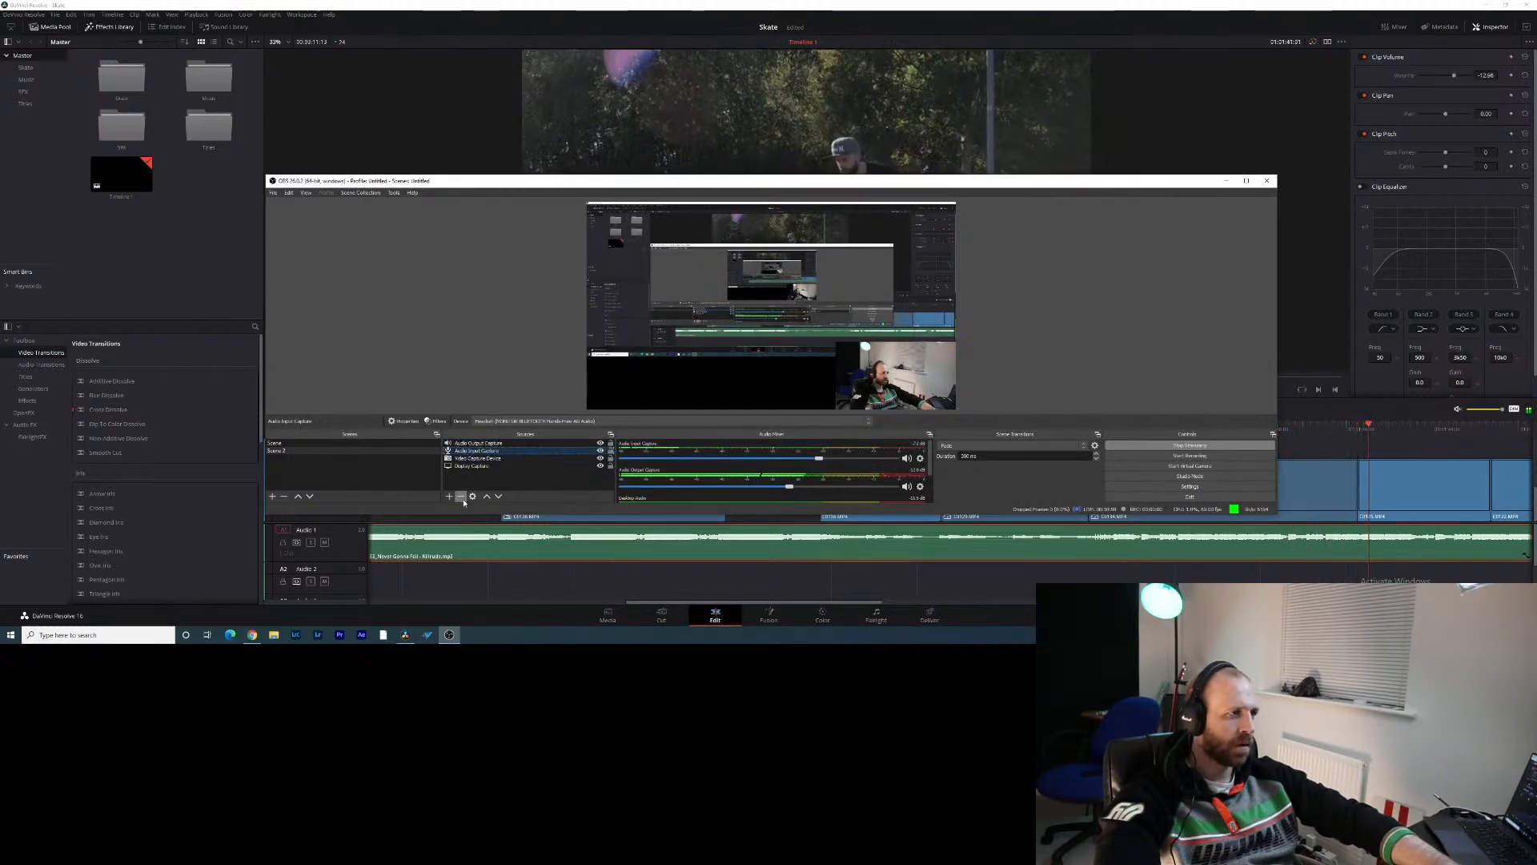
{"action": "left_click", "coordinate": [724, 236]}
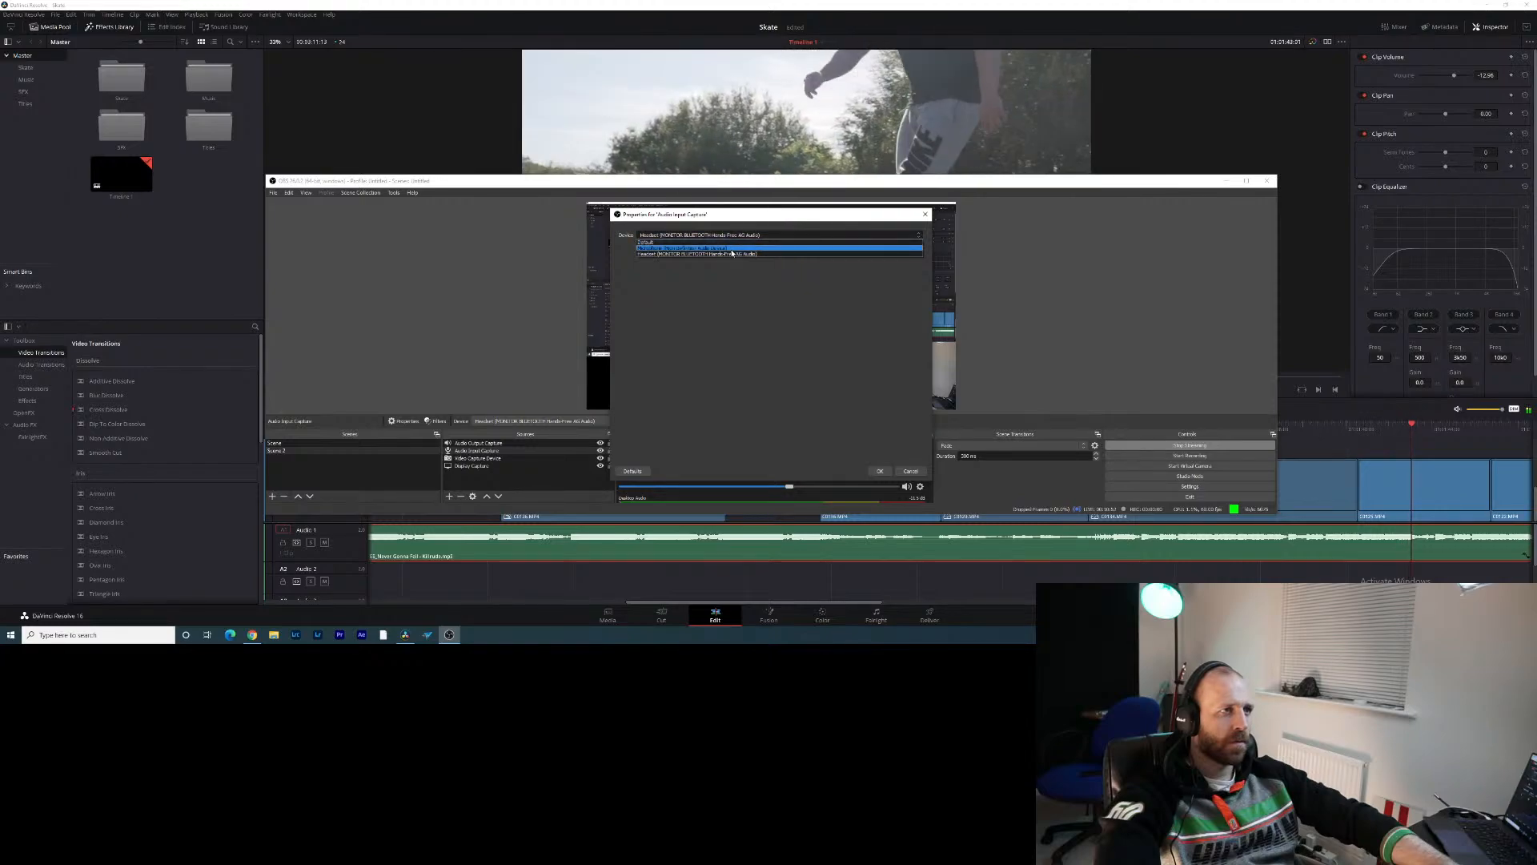
{"action": "left_click", "coordinate": [725, 251]}
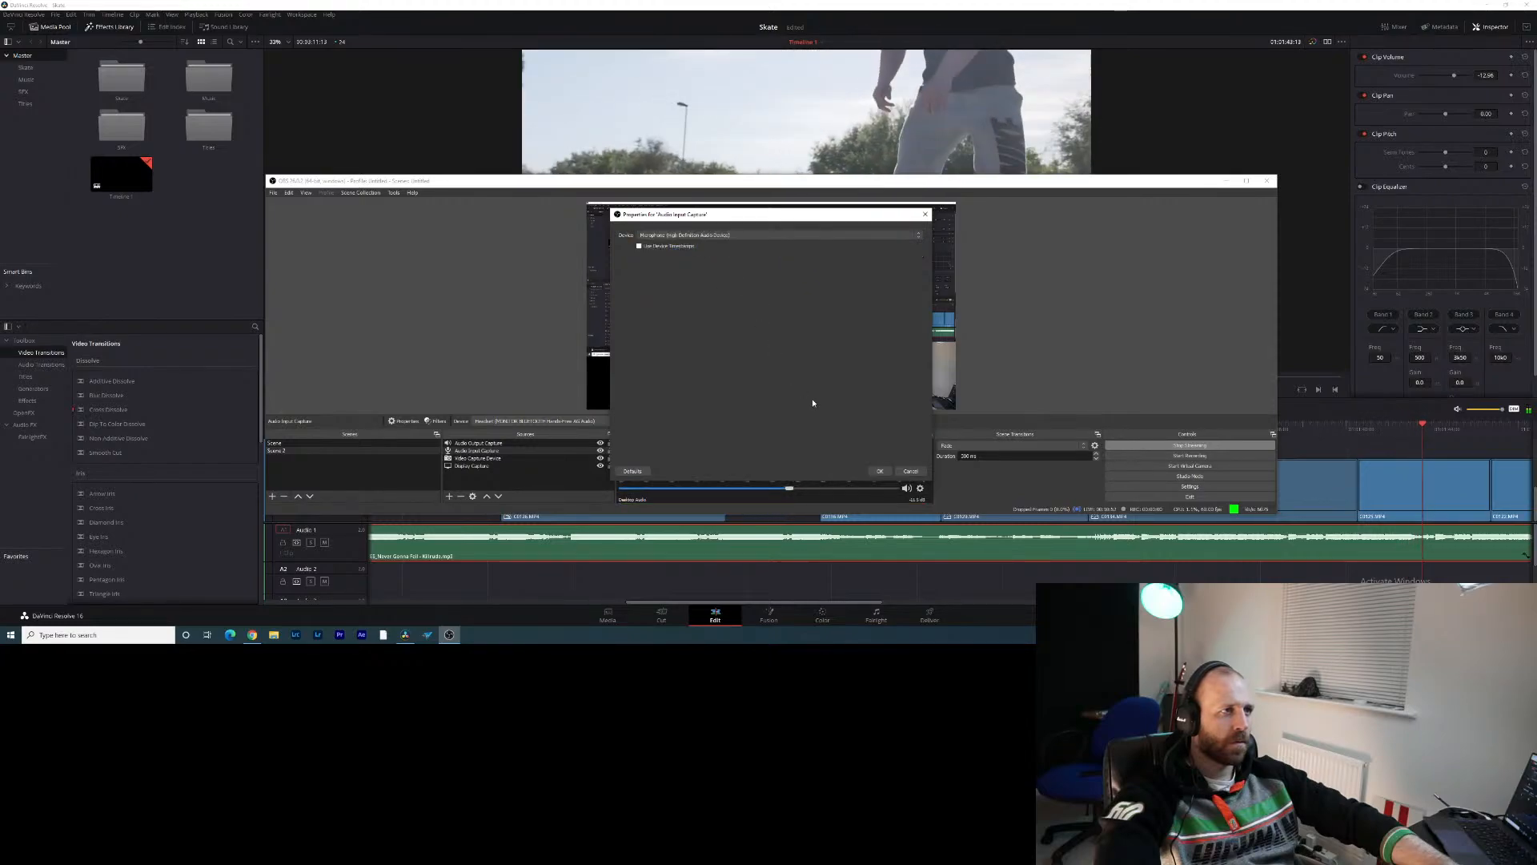
{"action": "left_click", "coordinate": [818, 235]}
{"action": "left_click", "coordinate": [791, 253]}
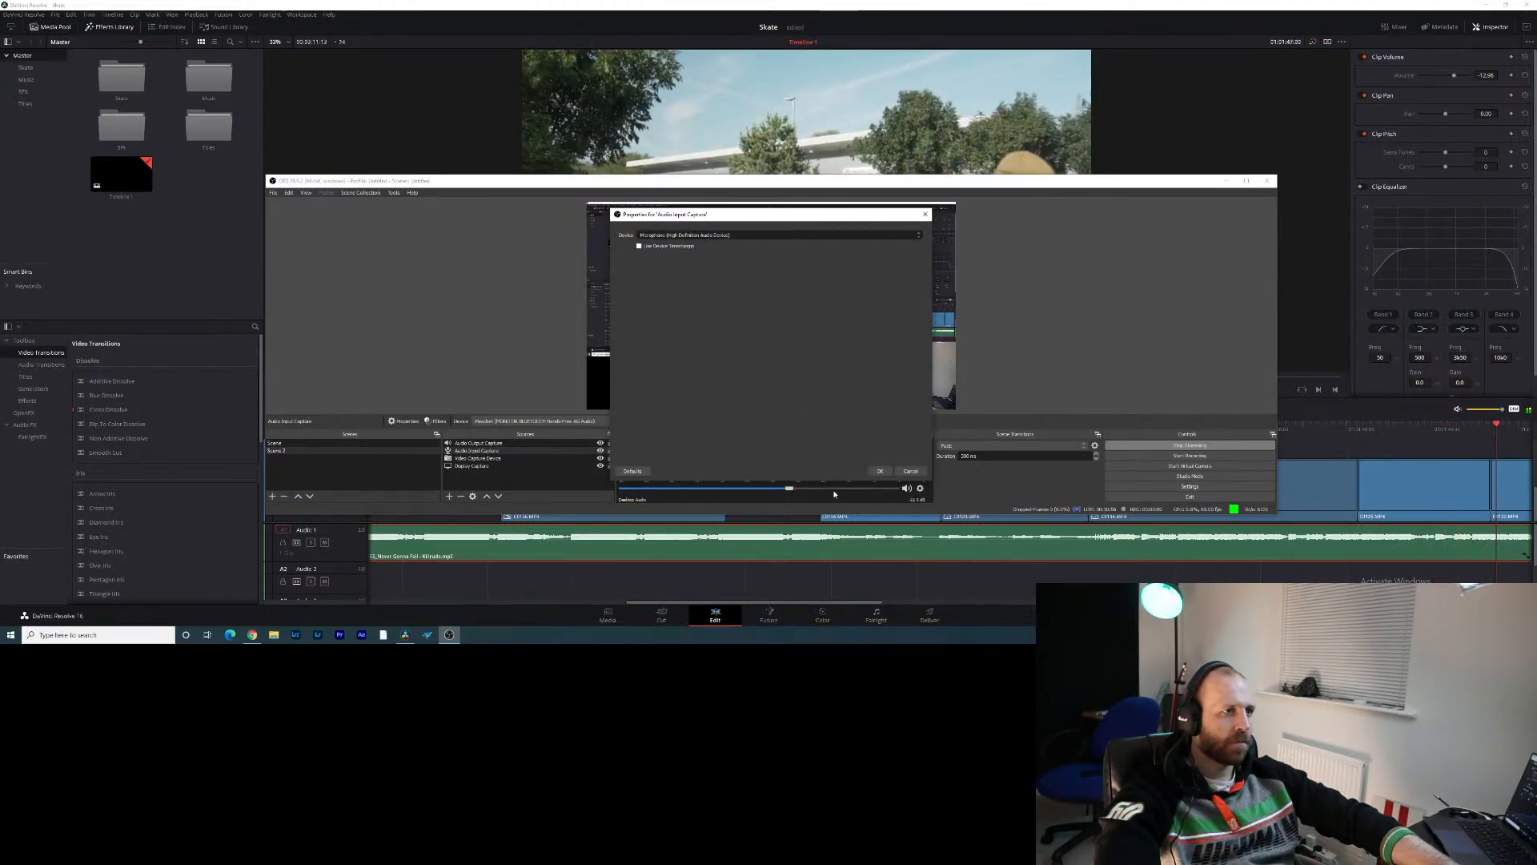
{"action": "left_click", "coordinate": [880, 470]}
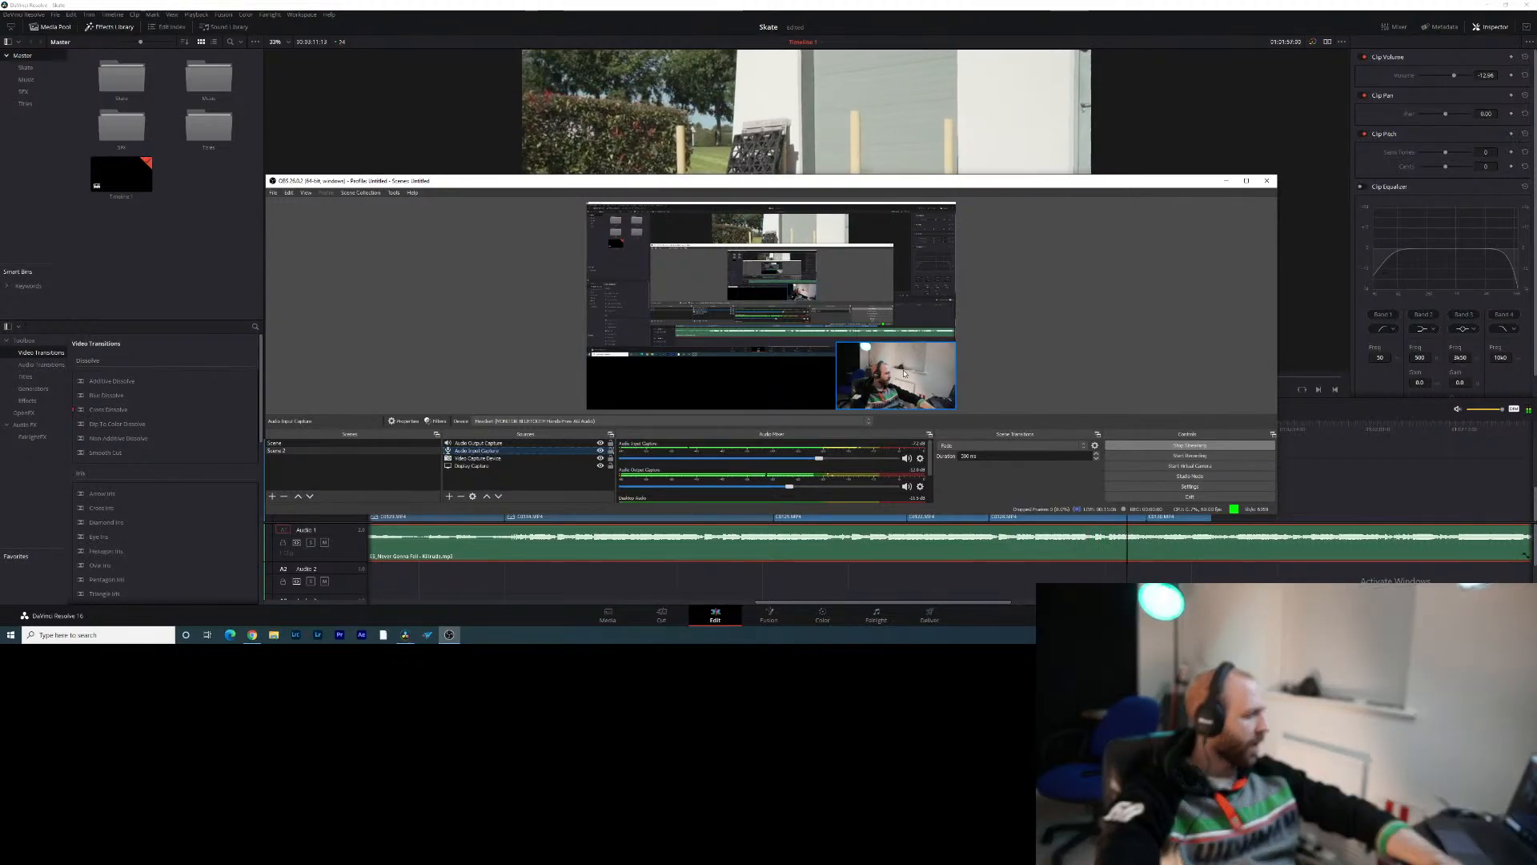
Switch to DaVinci Resolve and replay the skate timeline from near its start to test the sound
{"action": "left_click", "coordinate": [935, 133]}
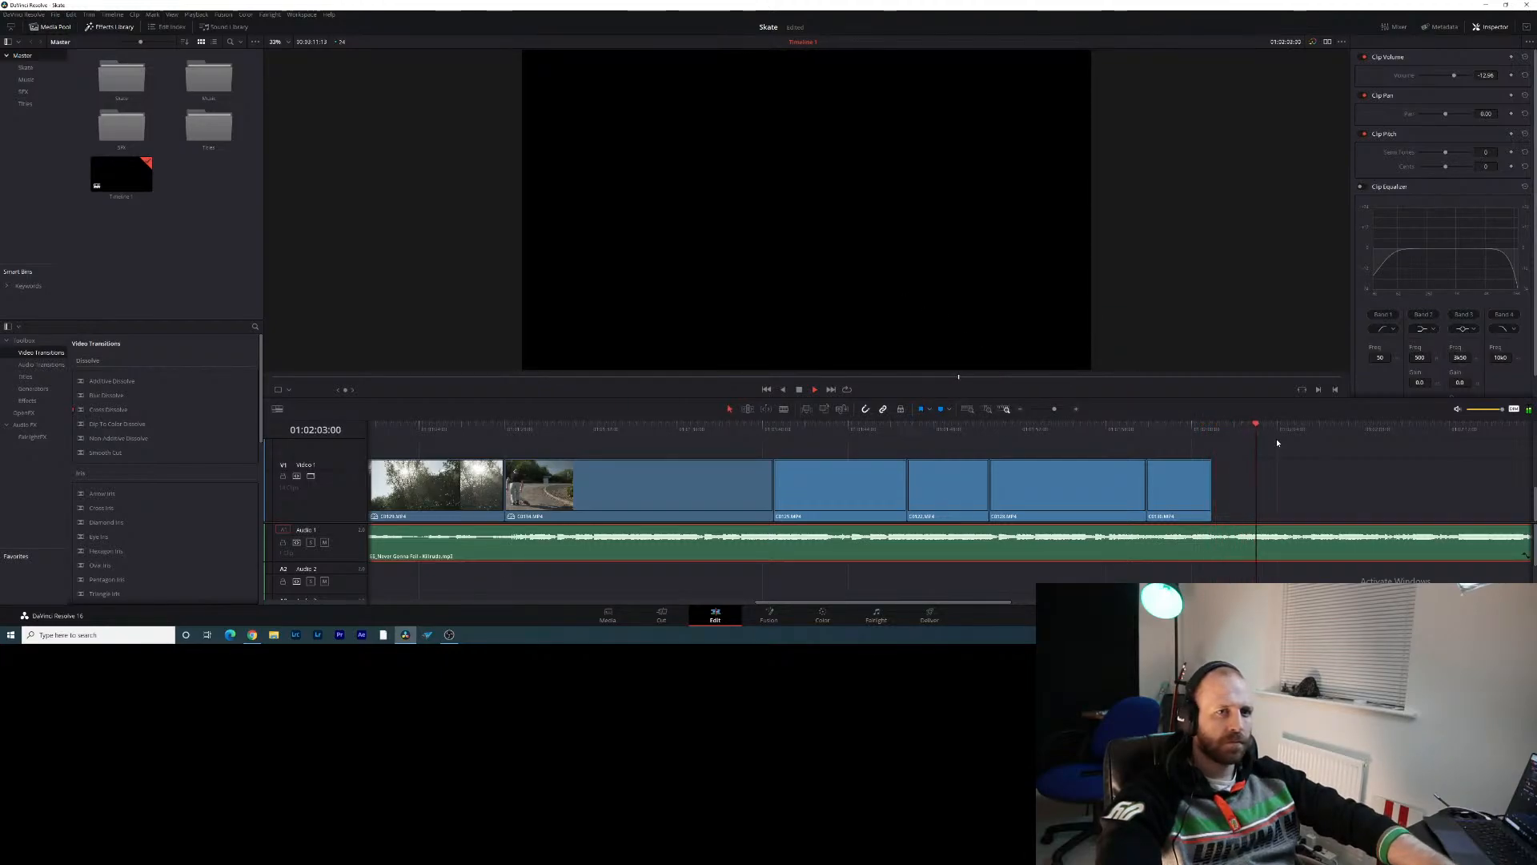
{"action": "left_click", "coordinate": [1115, 449]}
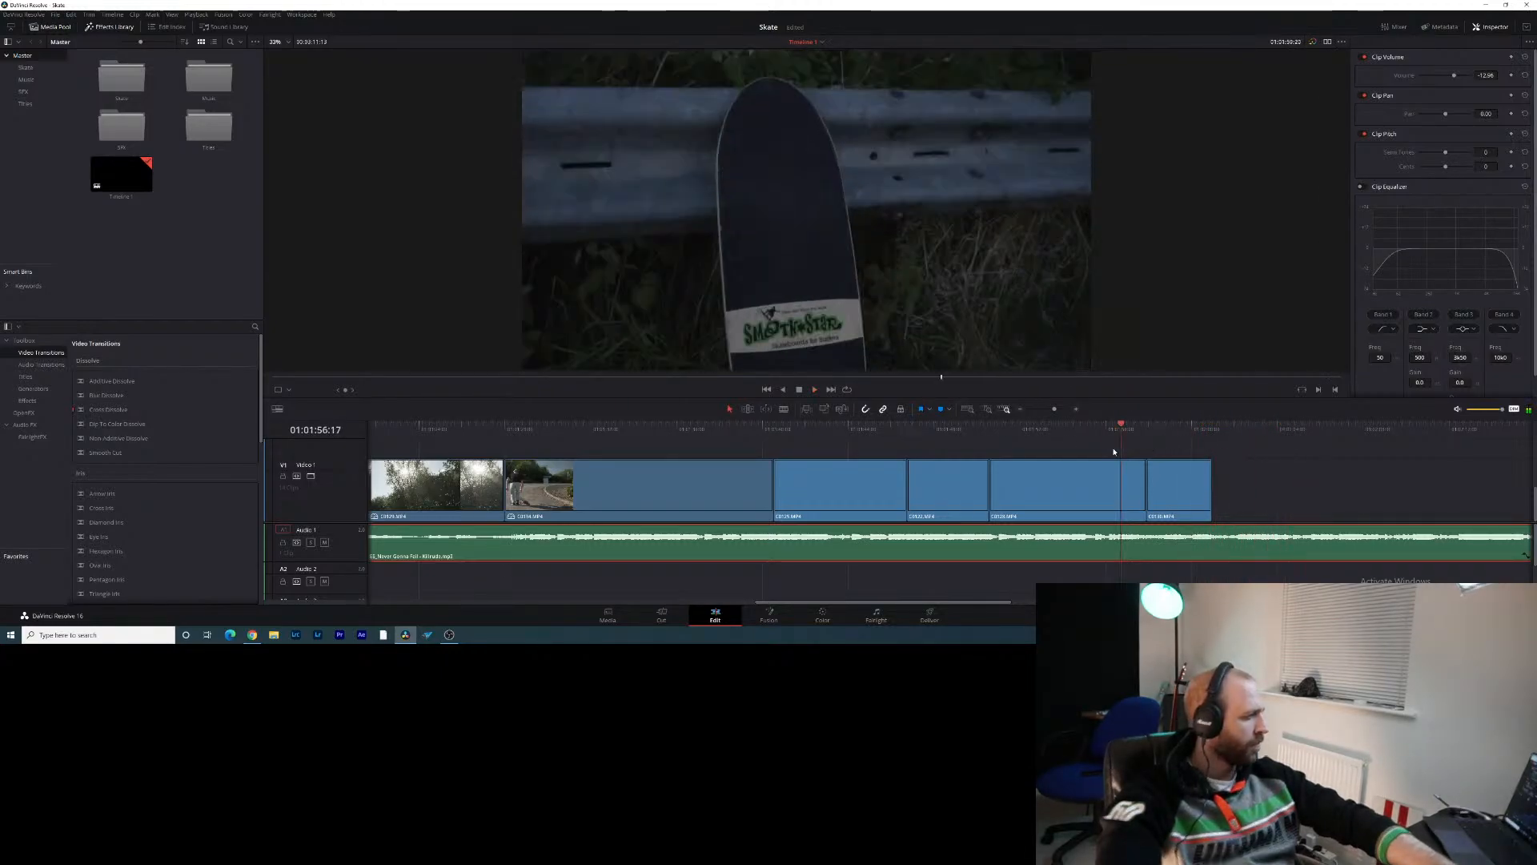
{"action": "left_click", "coordinate": [559, 446]}
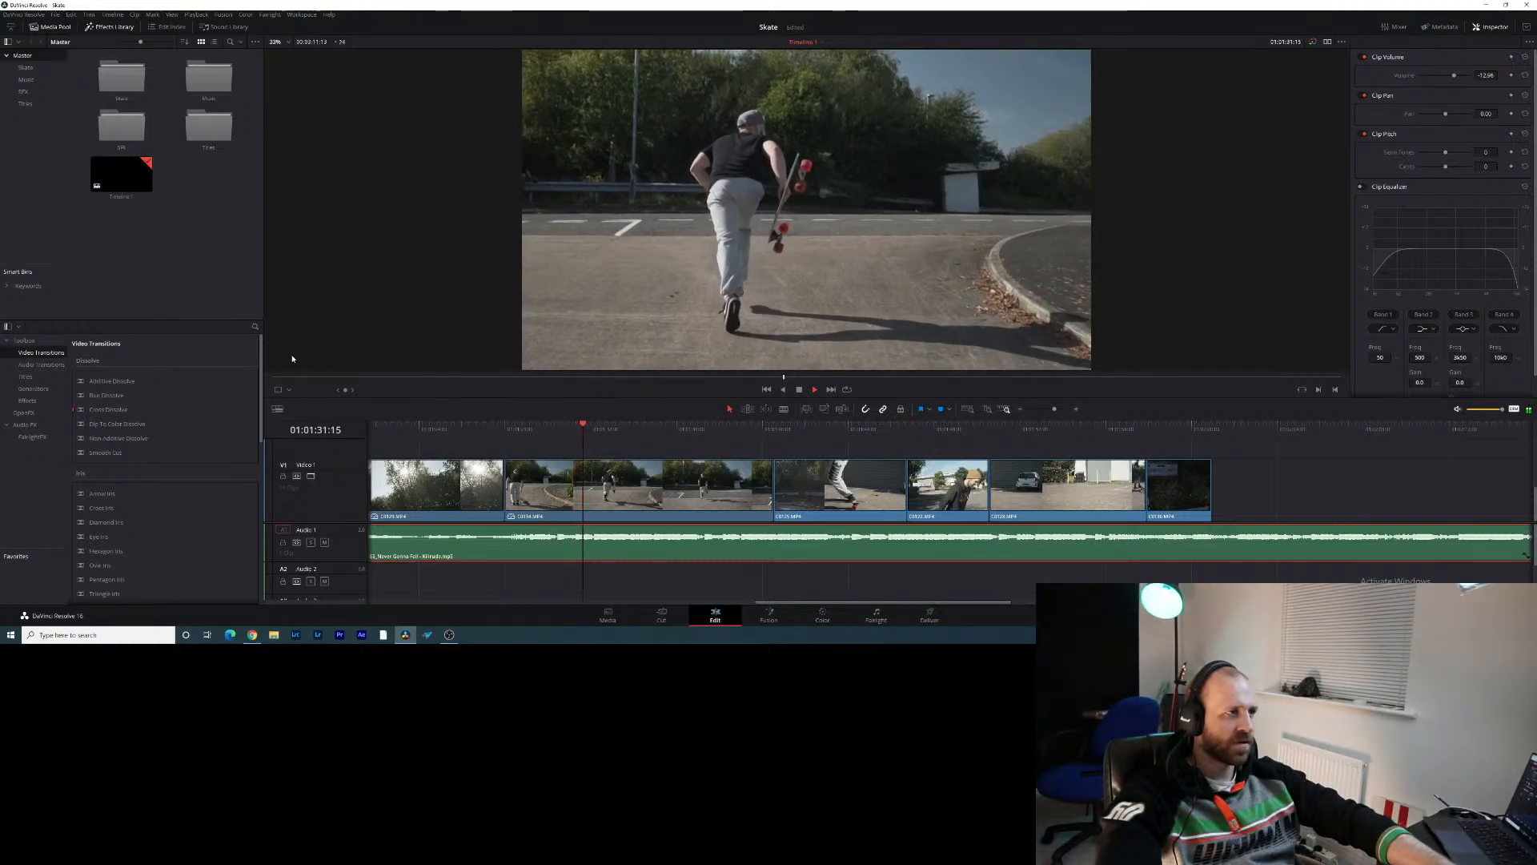
{"action": "left_click", "coordinate": [313, 376]}
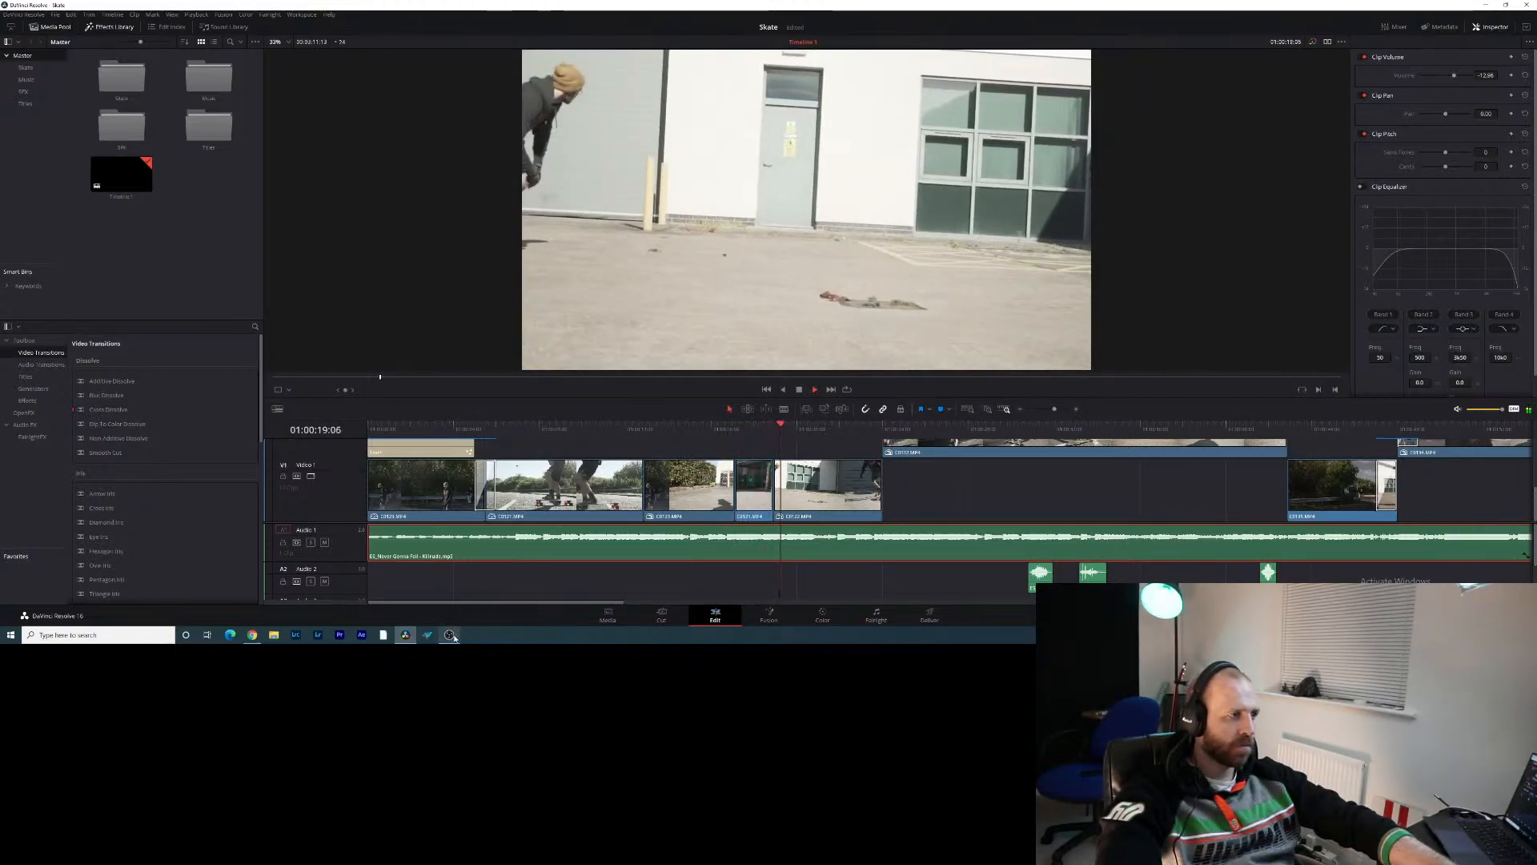
Switch to OBS and raise the Audio Input Capture volume slightly in the mixer, returning to DaVinci Resolve
{"action": "left_click", "coordinate": [449, 634]}
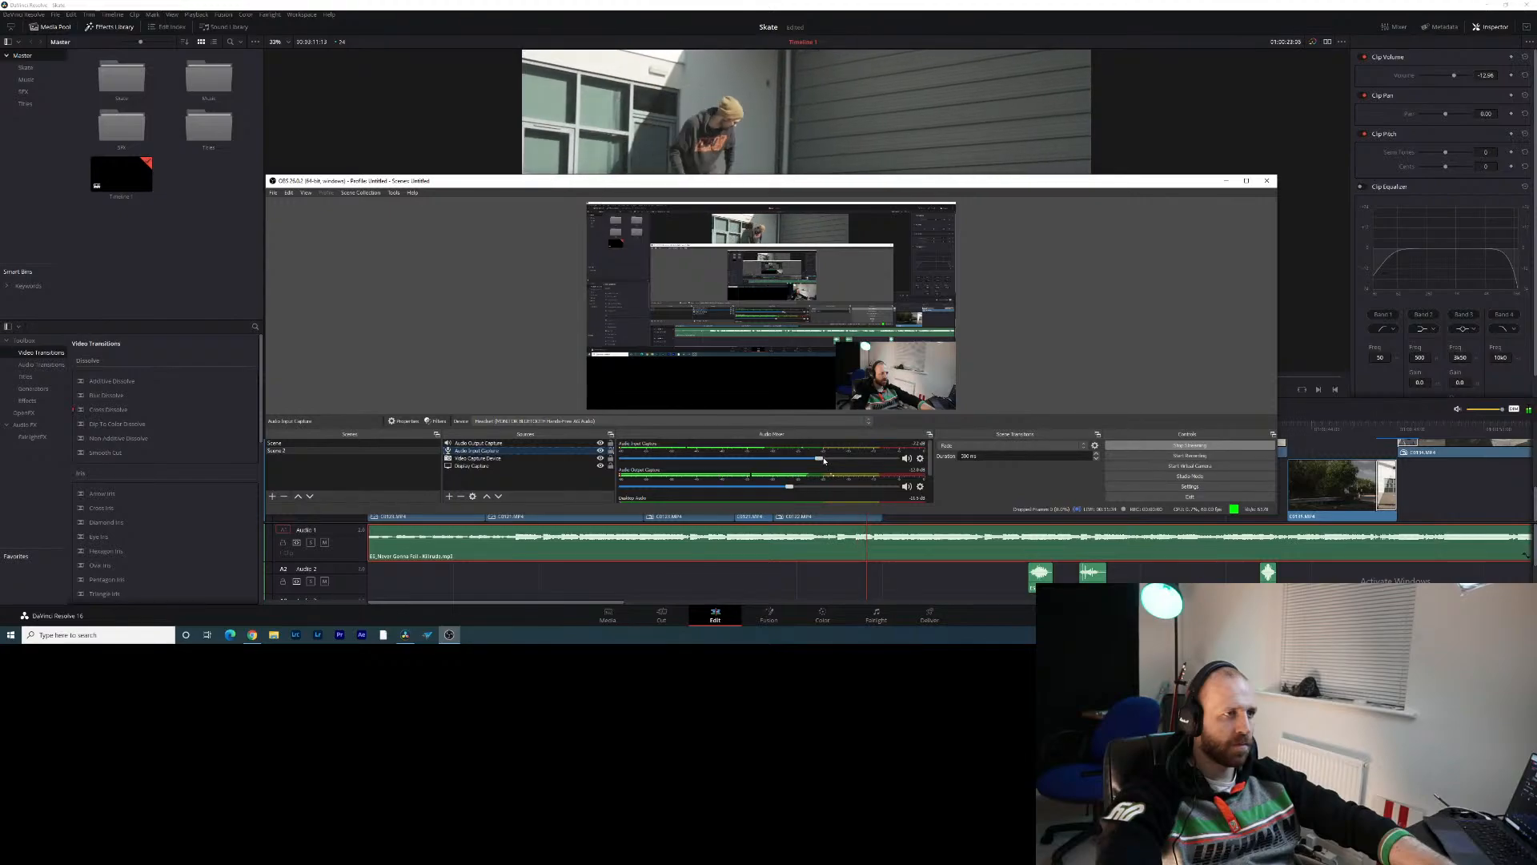
{"action": "left_click_drag", "start_coordinate": [818, 459], "coordinate": [834, 460]}
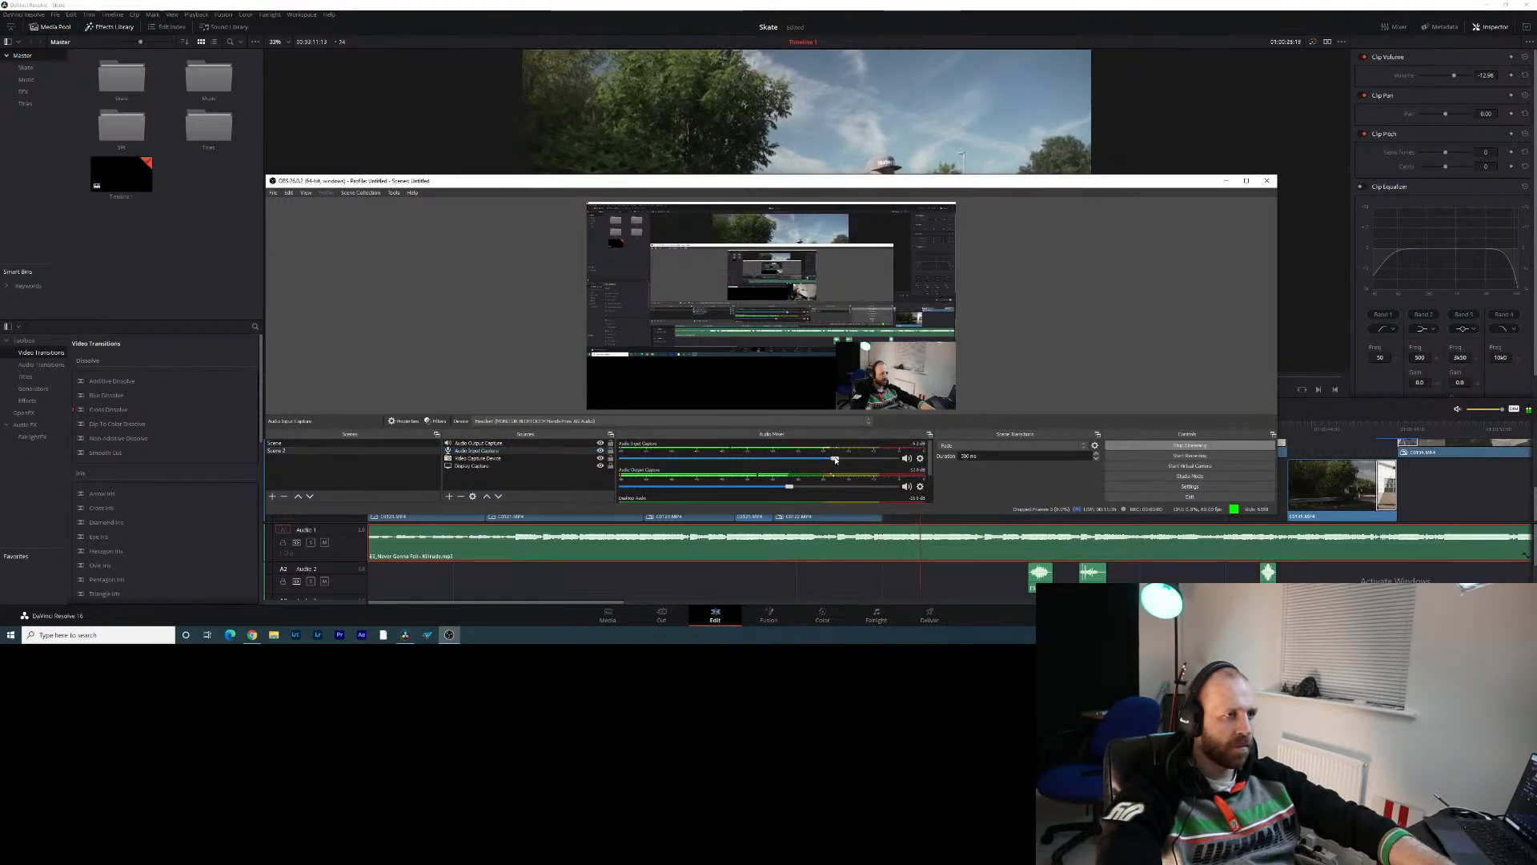
{"action": "left_click", "coordinate": [660, 138]}
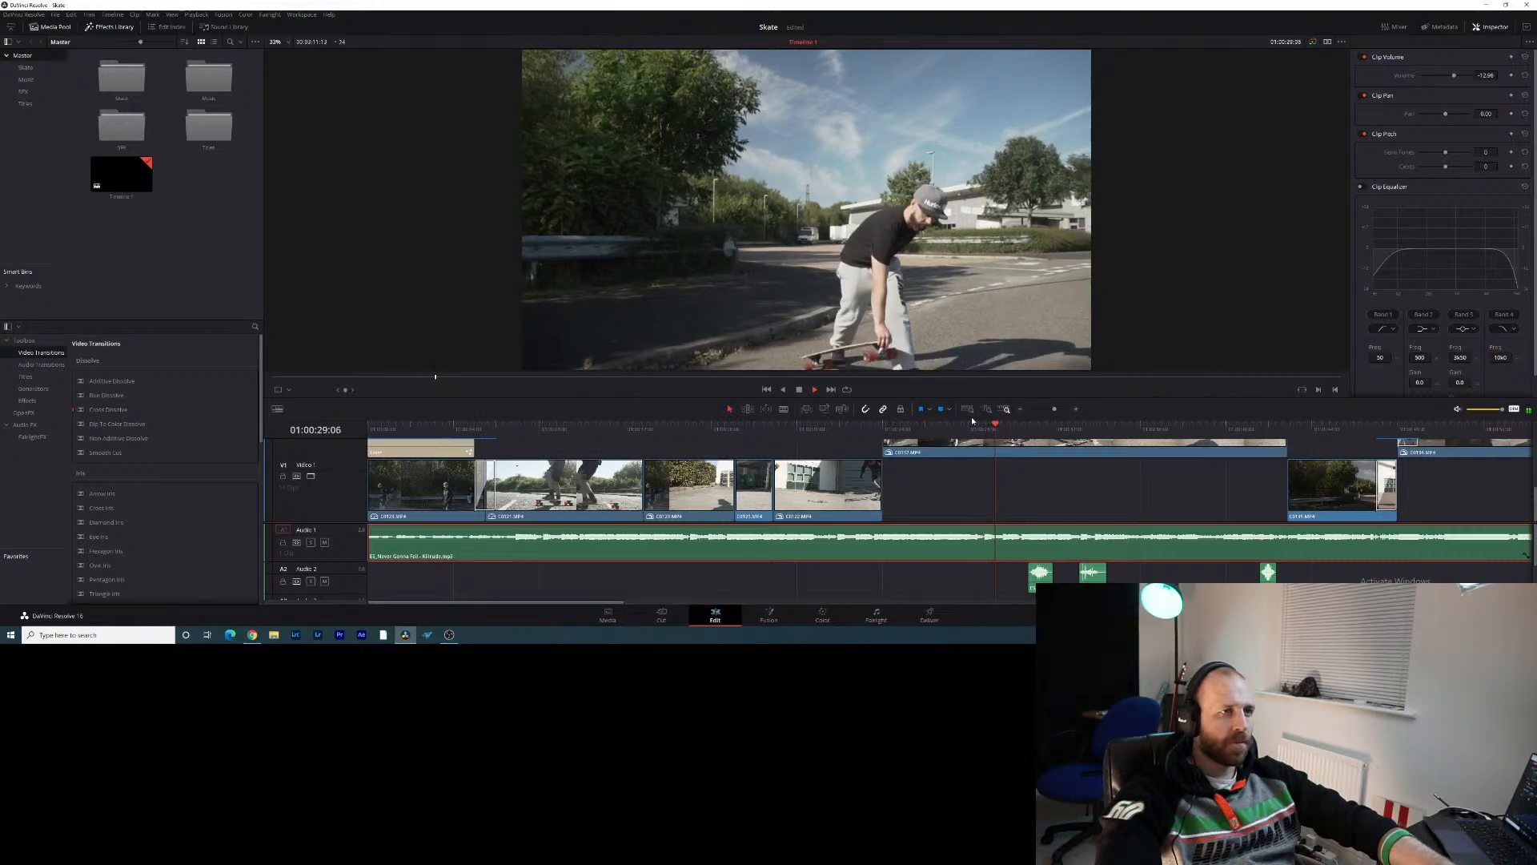
Add a Cross Dissolve between the second and third clips on Video 1 and play through it
{"action": "left_click_drag", "start_coordinate": [1008, 430], "coordinate": [591, 490]}
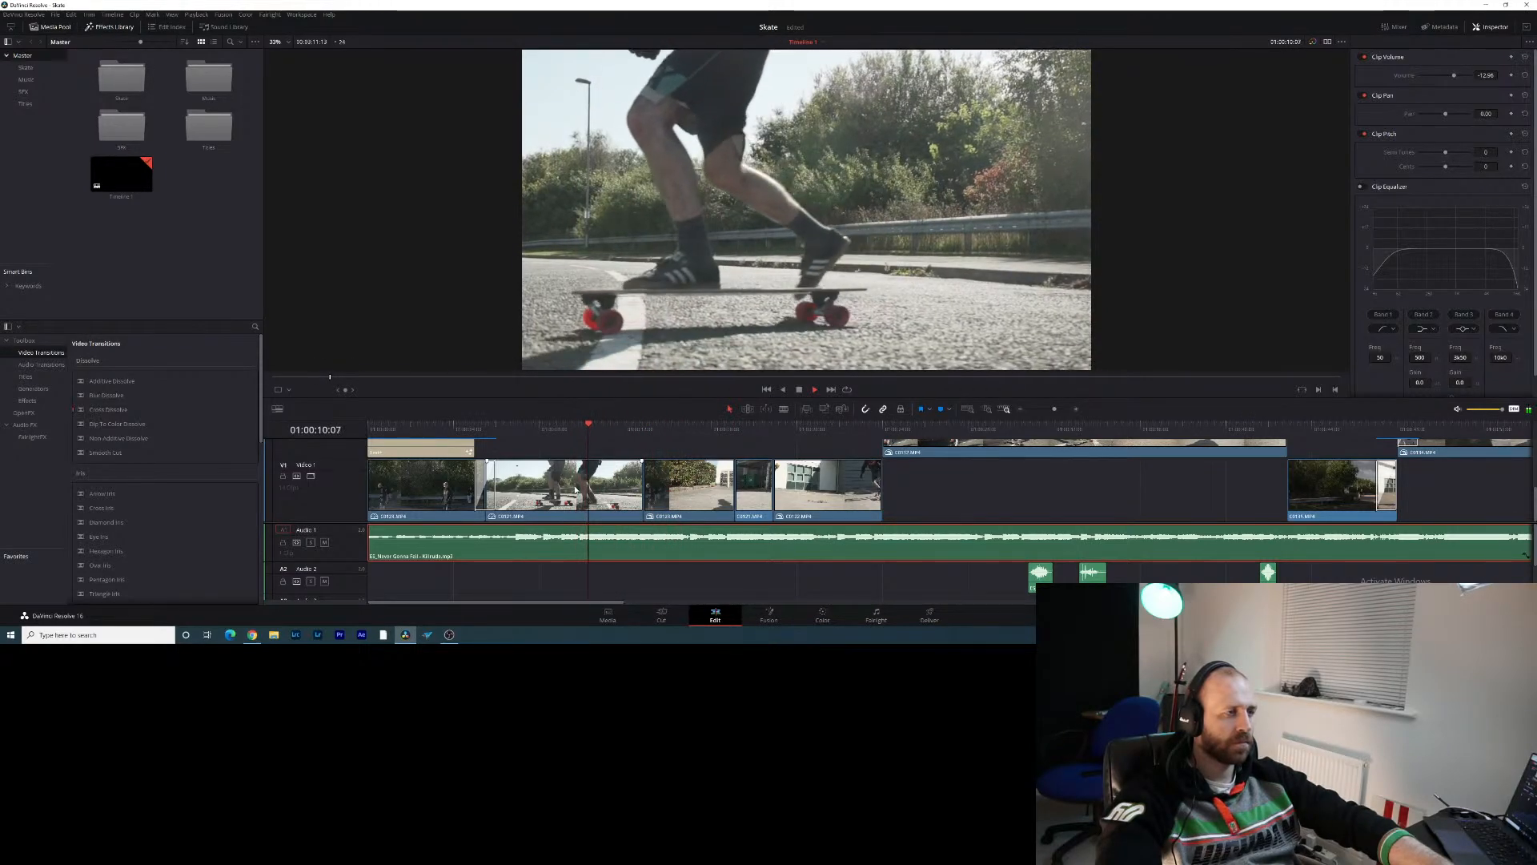
{"action": "key", "text": "space"}
{"action": "key", "text": "space"}
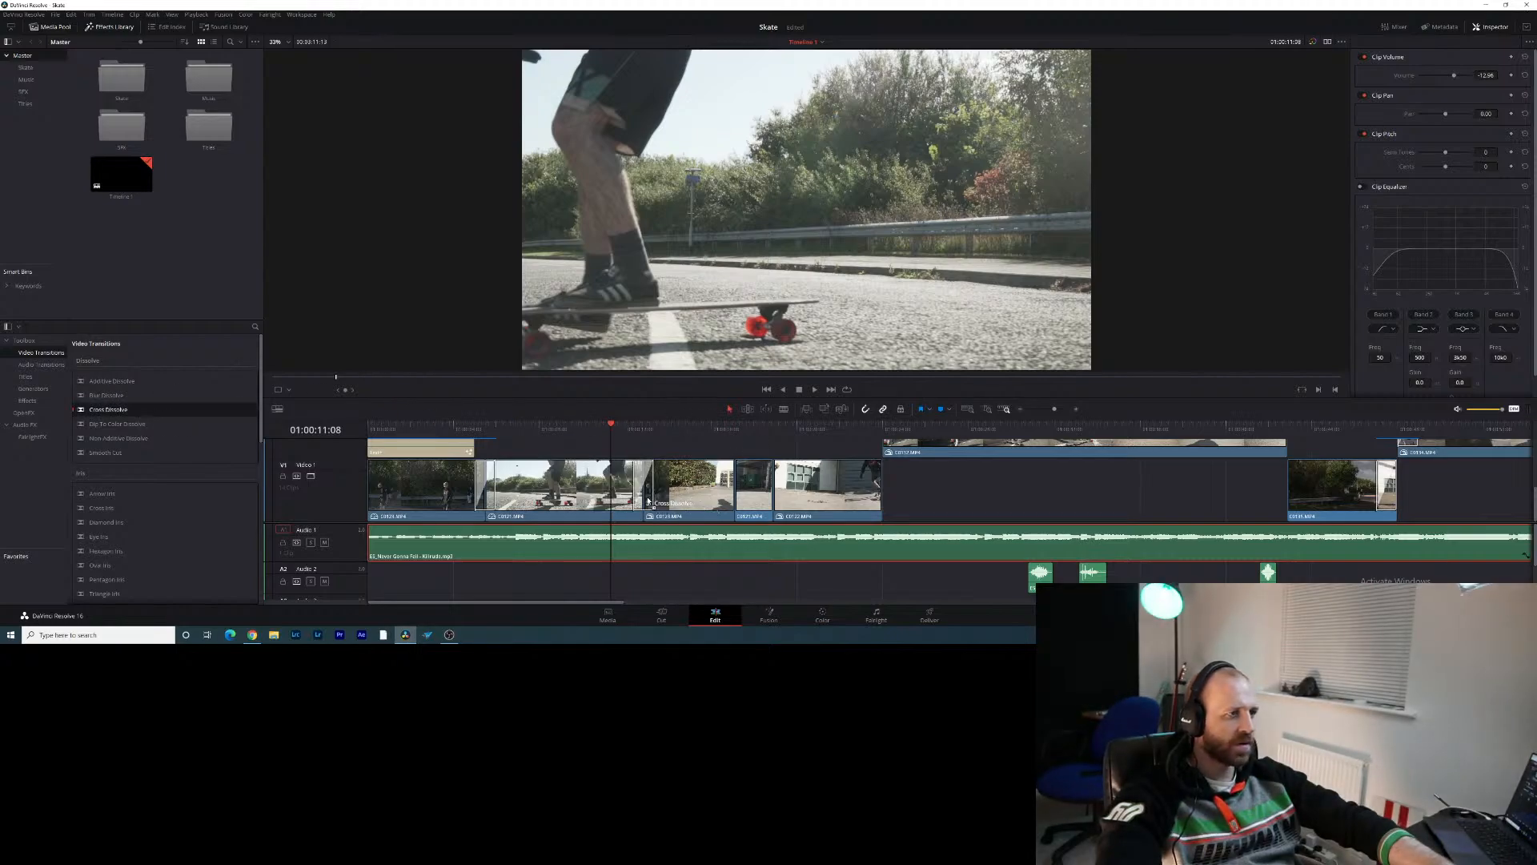
{"action": "key", "text": "space"}
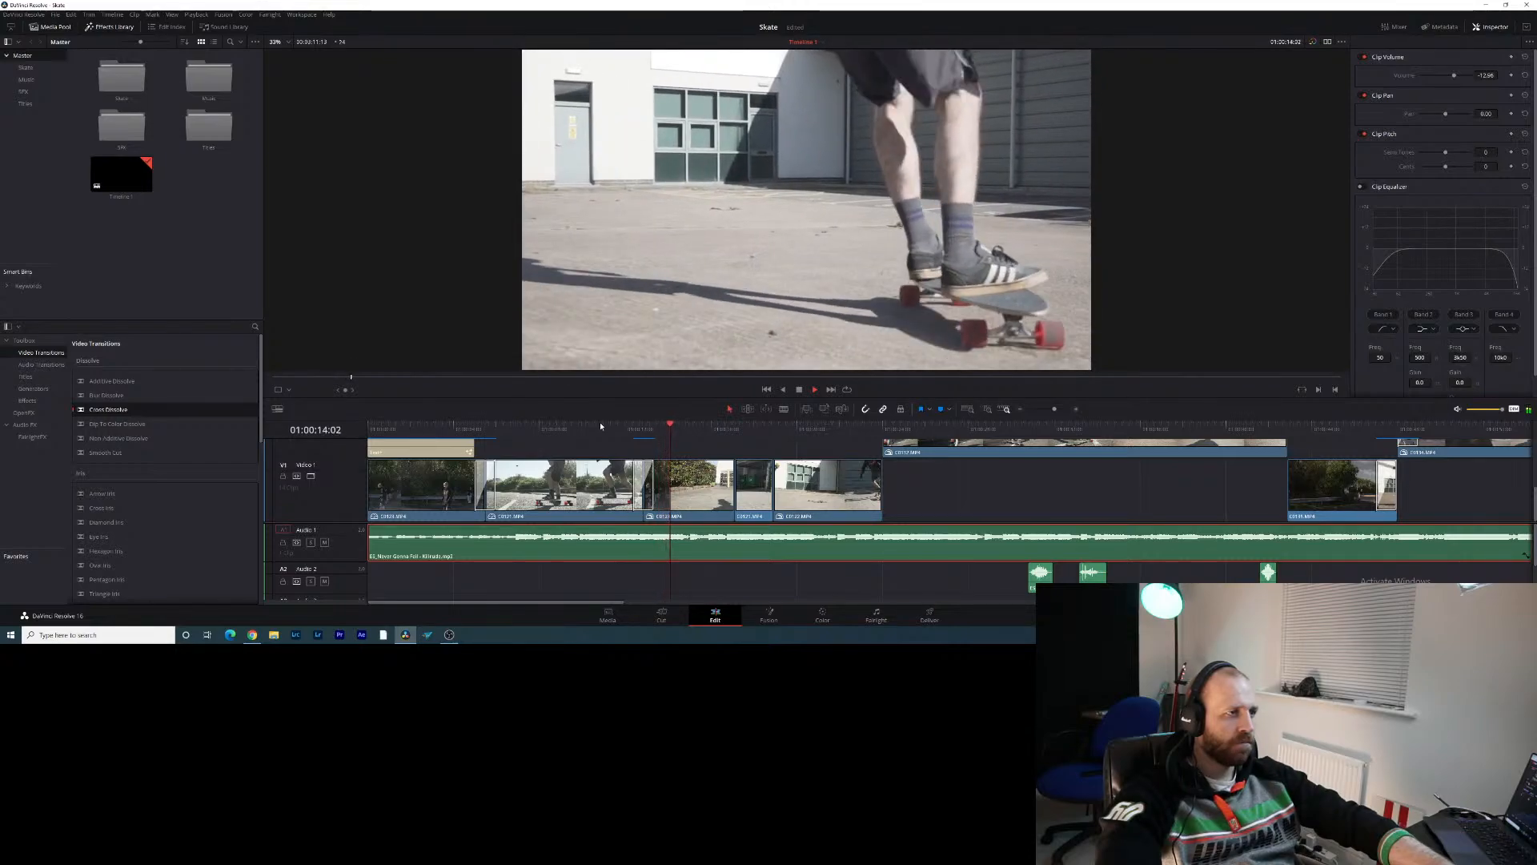
{"action": "key", "text": "space"}
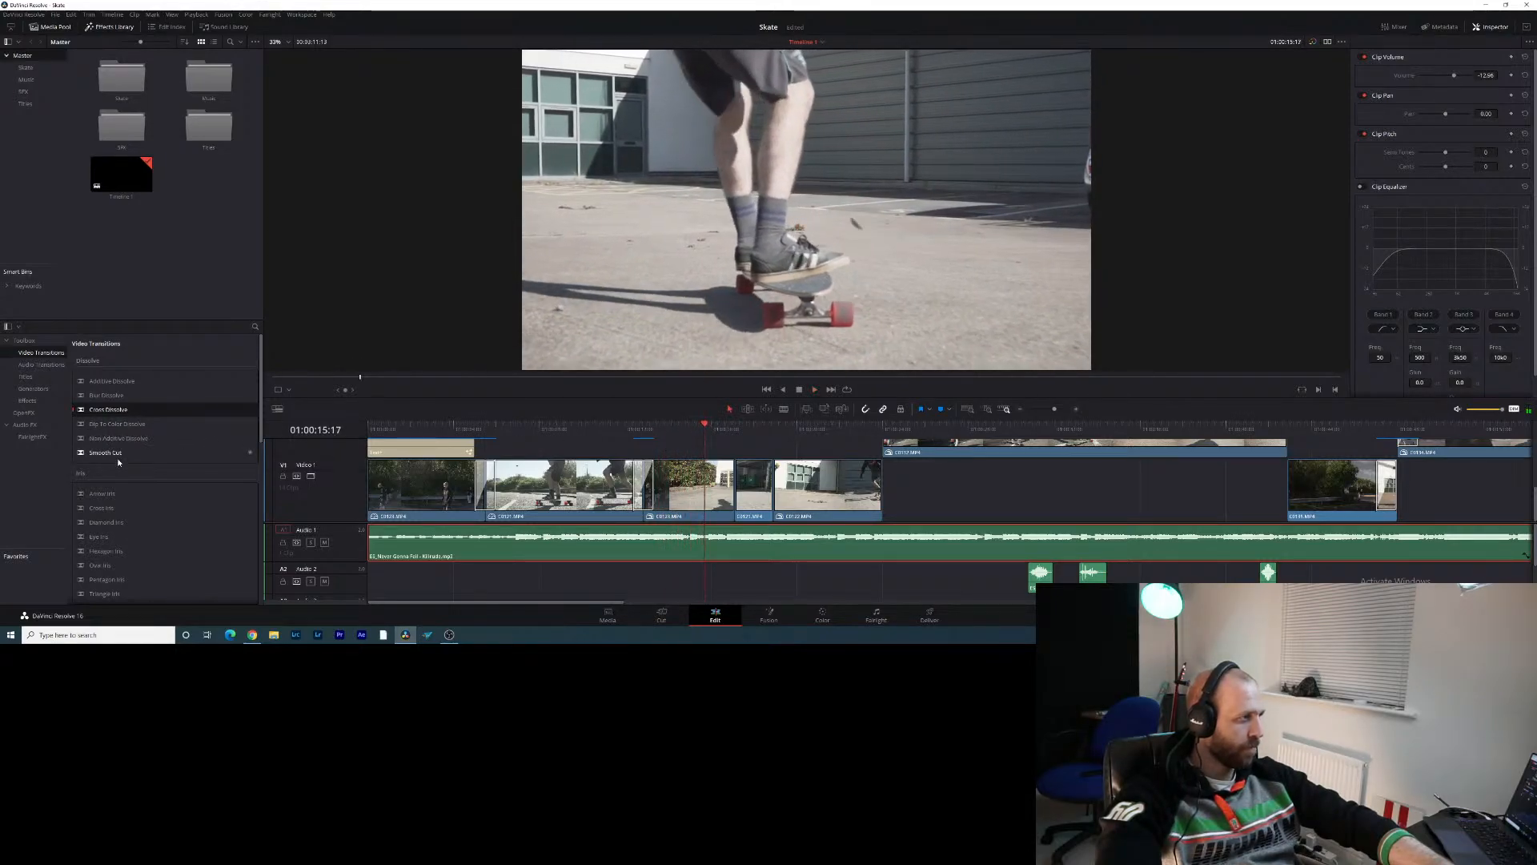
Try a Smooth Cut transition between the third and fourth clips on Video 1, play through it and remove it
{"action": "left_click_drag", "start_coordinate": [119, 455], "coordinate": [459, 503]}
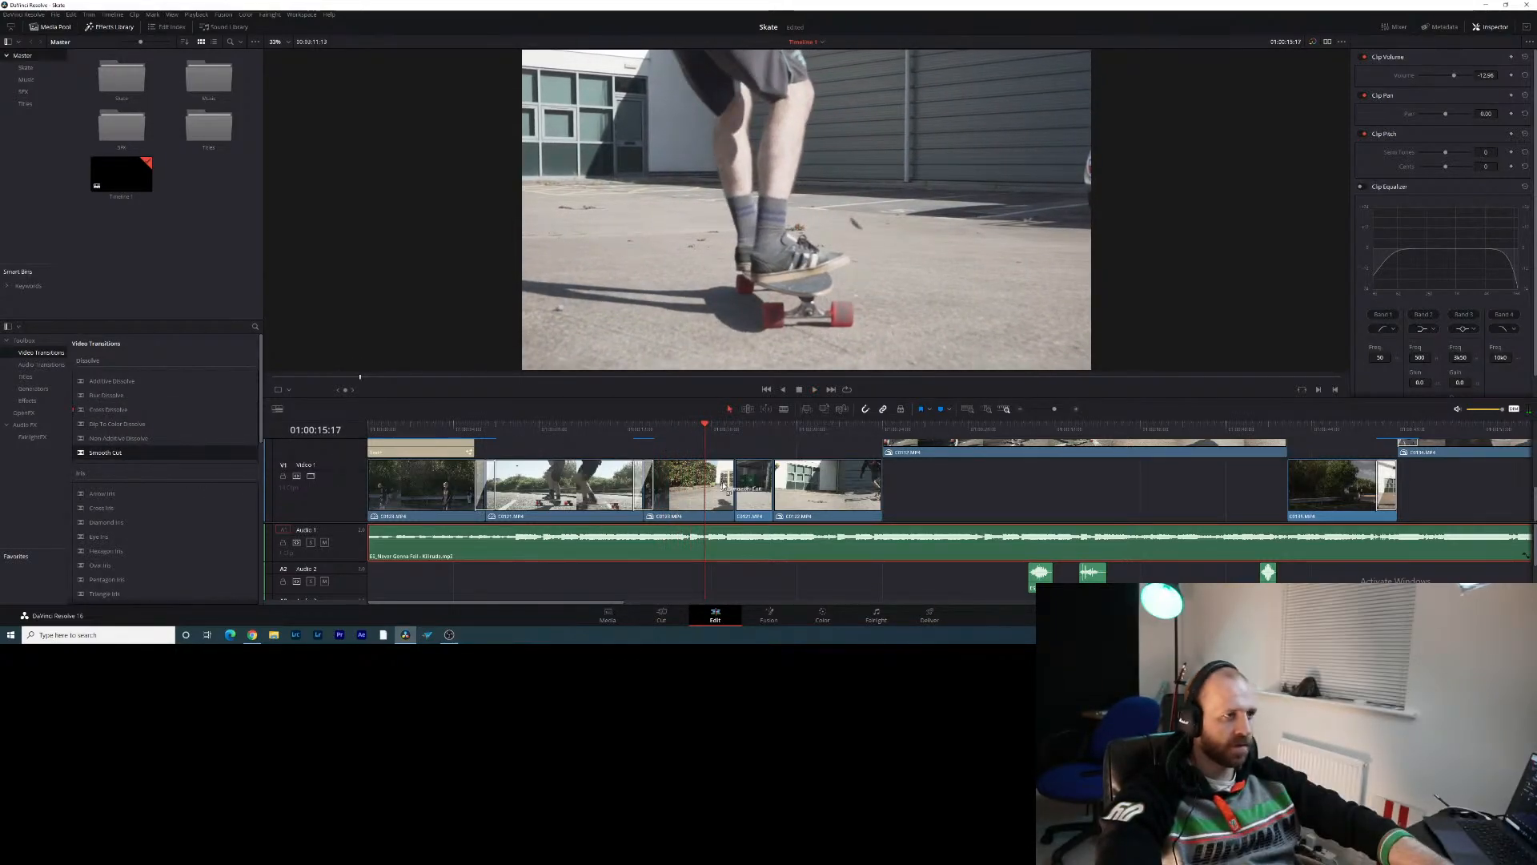
{"action": "key", "text": "space"}
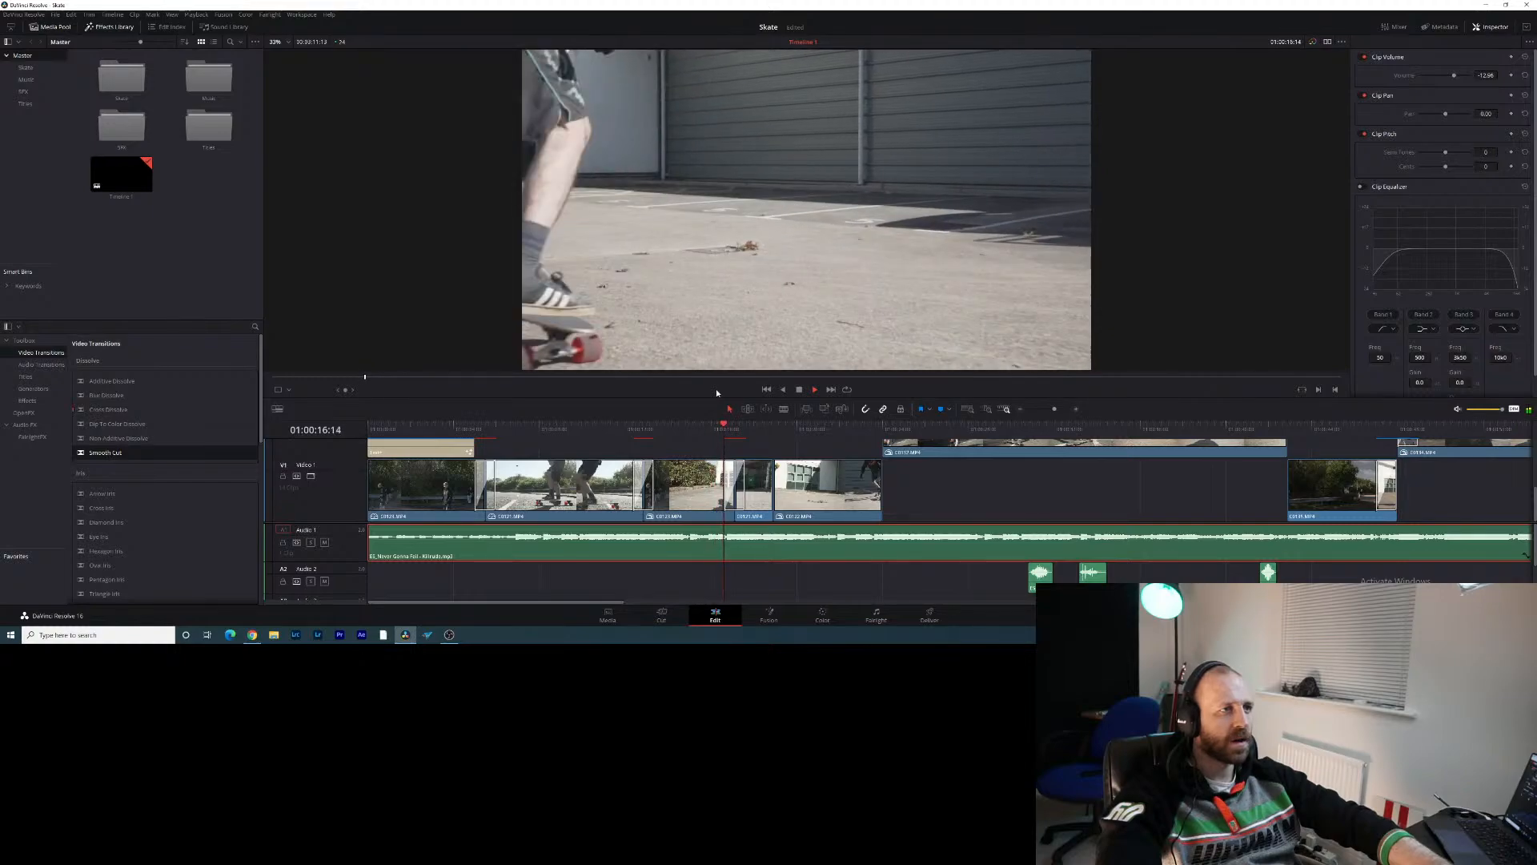
{"action": "left_click", "coordinate": [715, 426]}
{"action": "key", "text": "space"}
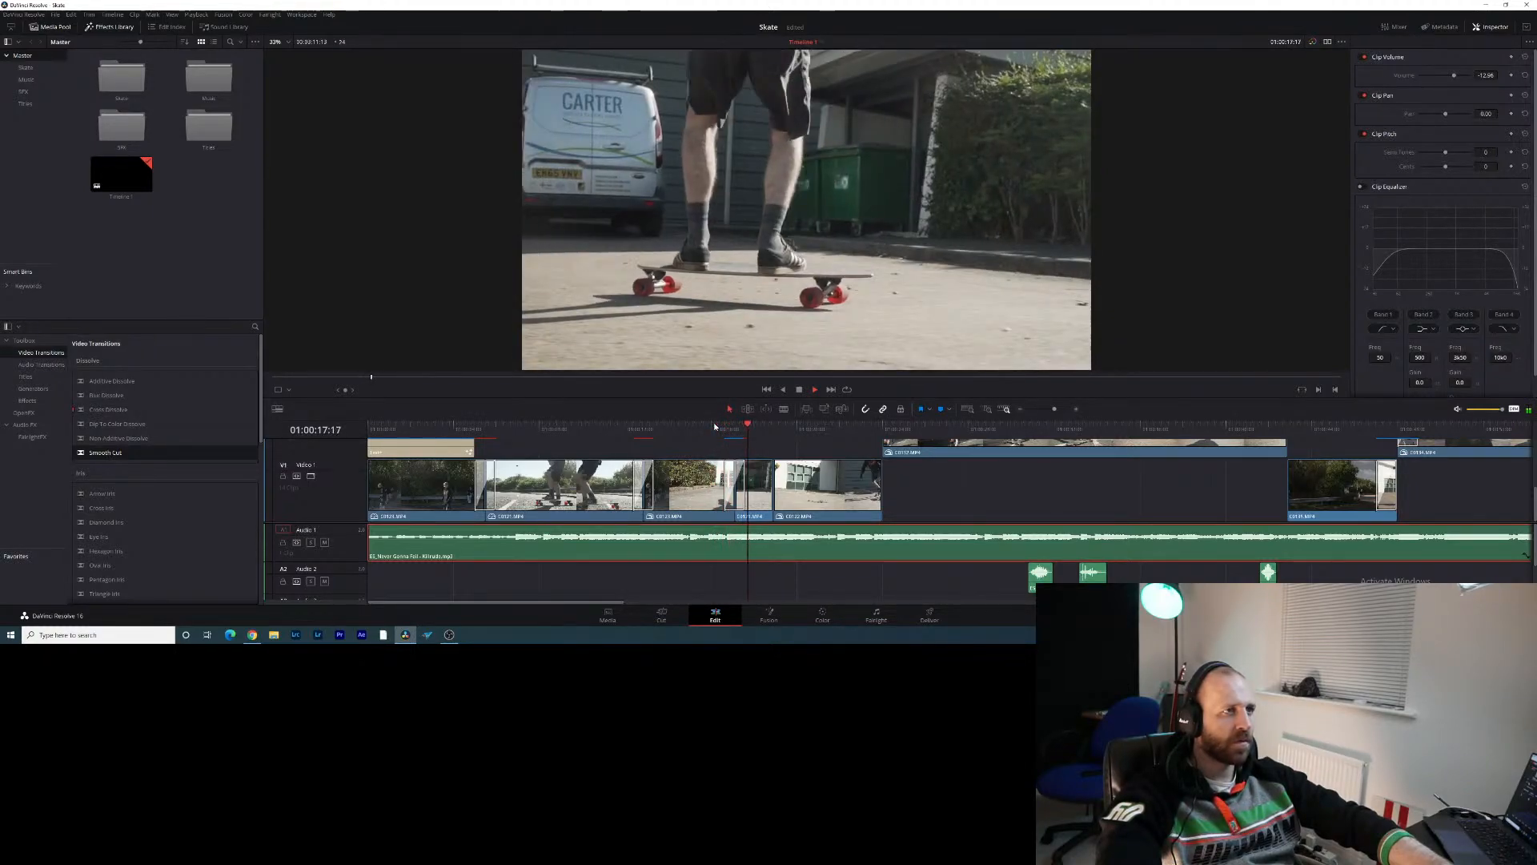
{"action": "left_click", "coordinate": [729, 503]}
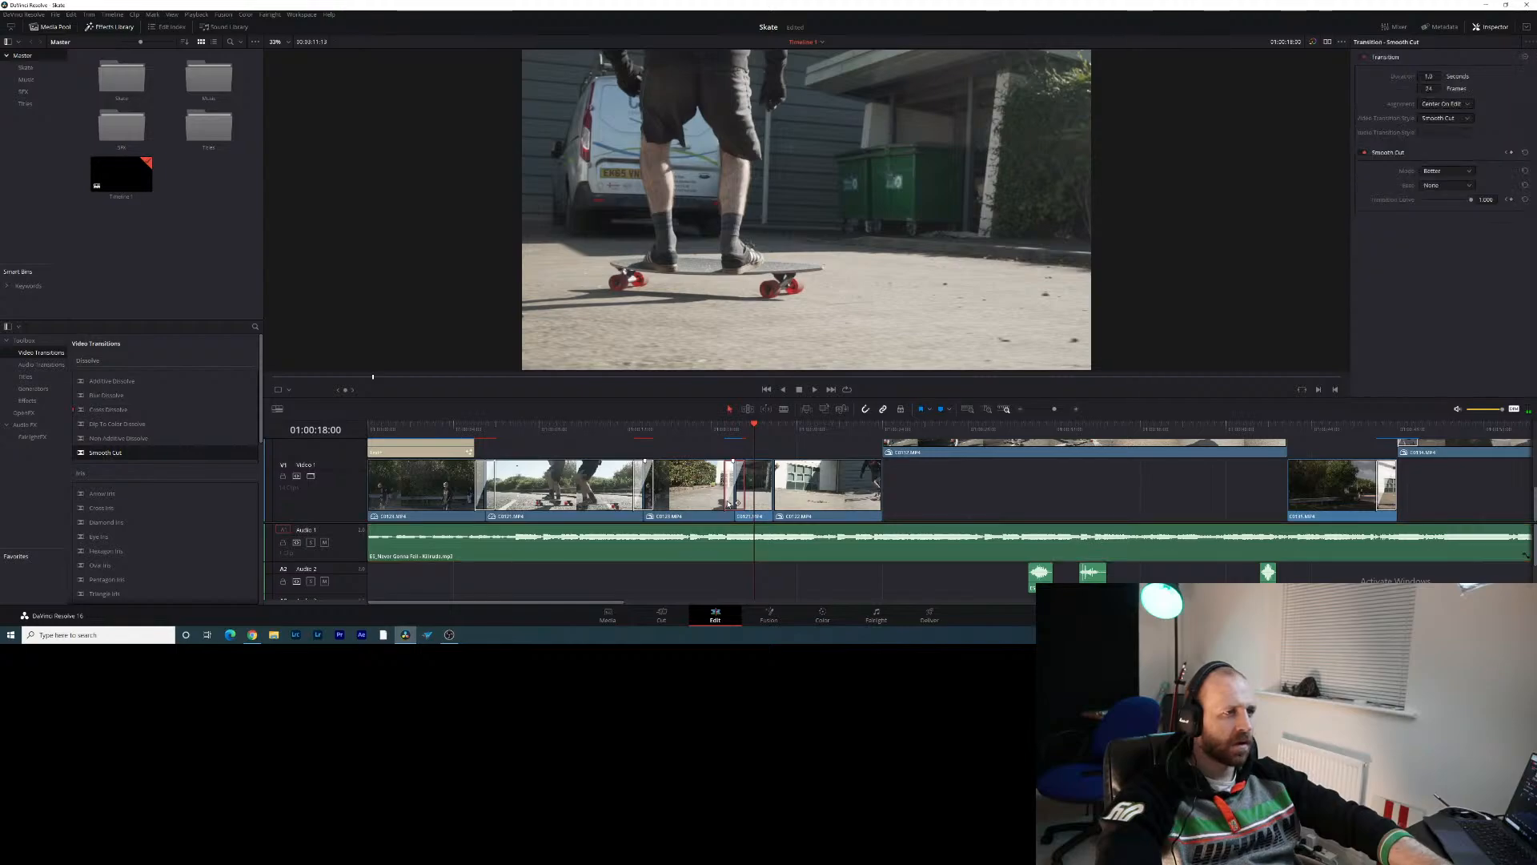
{"action": "left_click", "coordinate": [727, 503]}
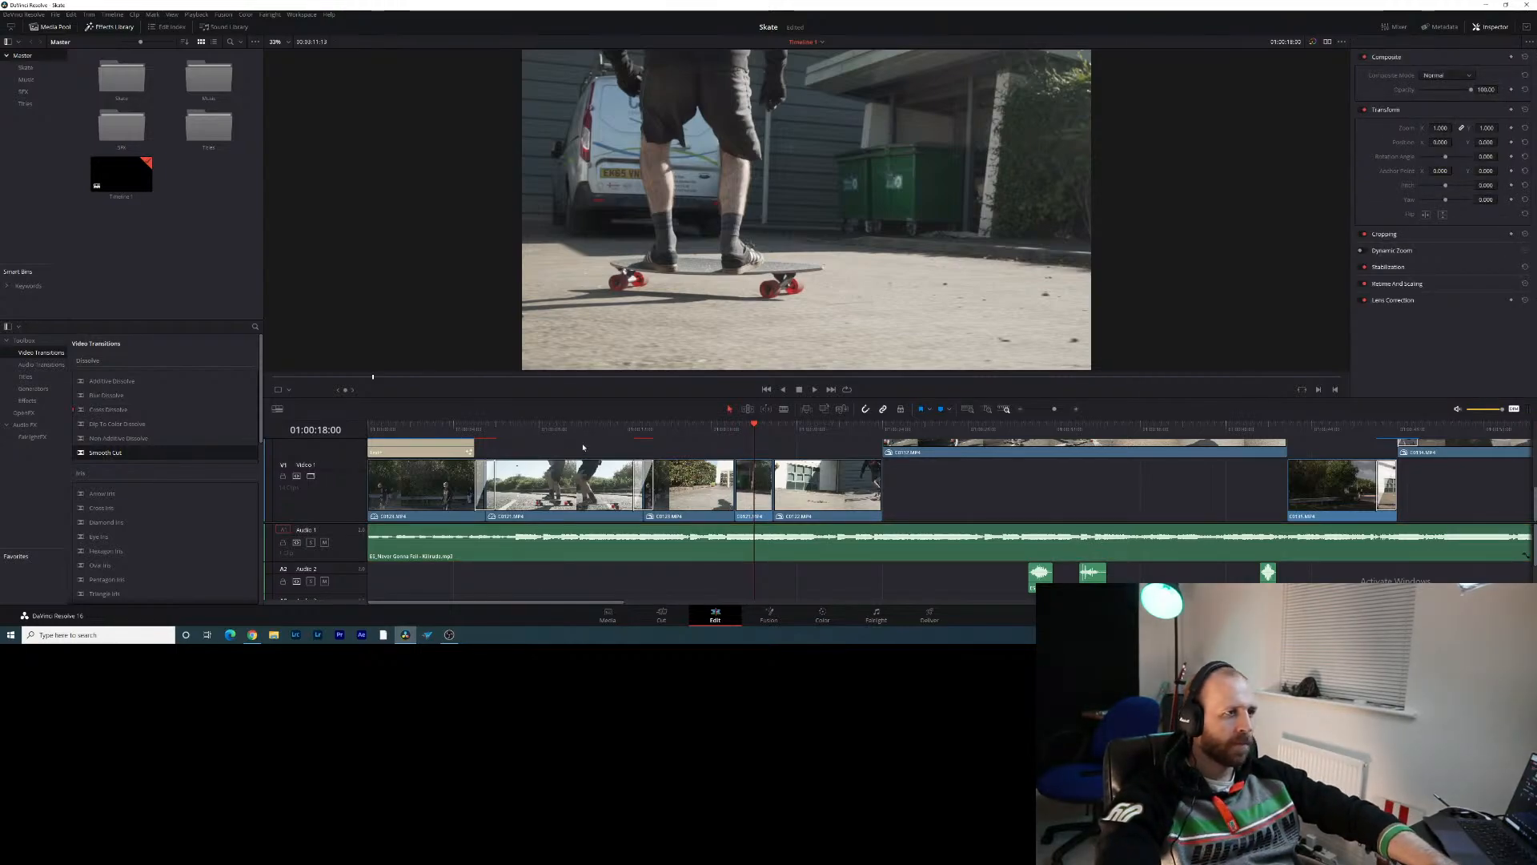
Play on to the first skate clip on Video 2, add a Dip To Color Dissolve at its start and select the transition
{"action": "key", "text": "space"}
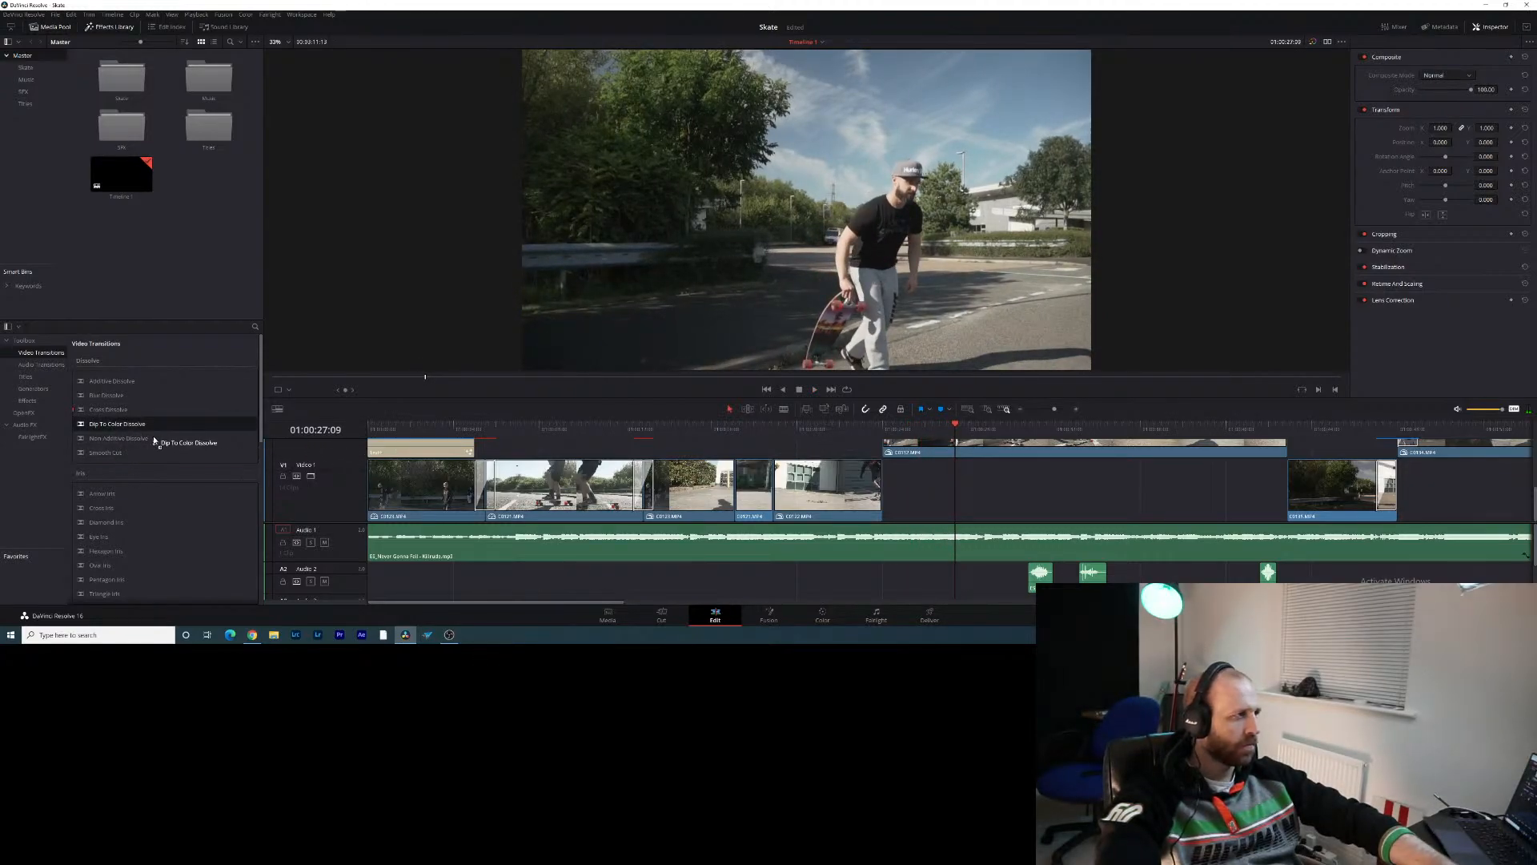
{"action": "left_click_drag", "start_coordinate": [133, 431], "coordinate": [834, 468]}
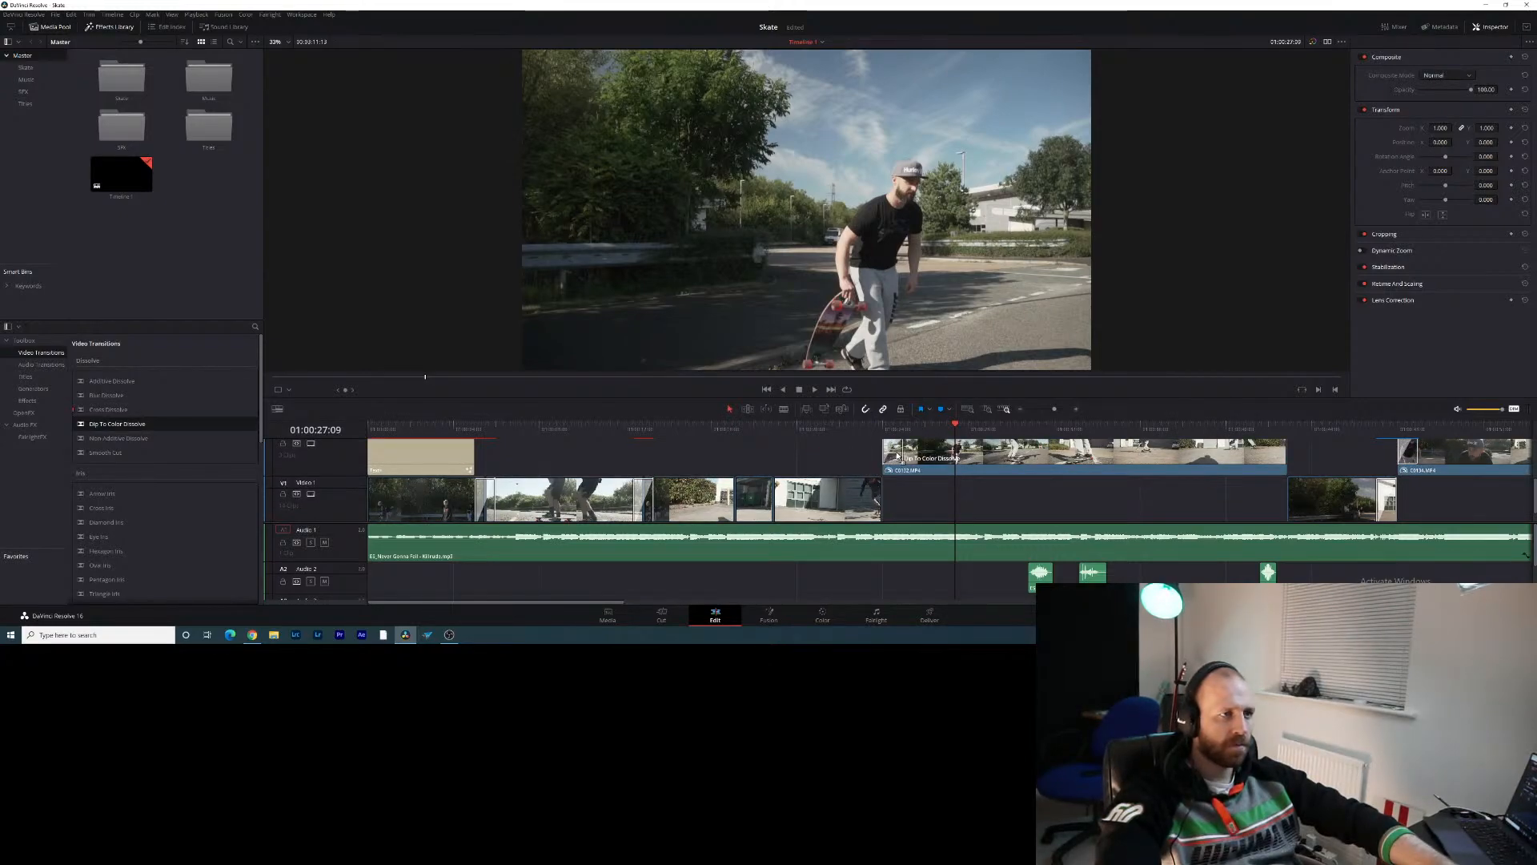
{"action": "left_click", "coordinate": [894, 452]}
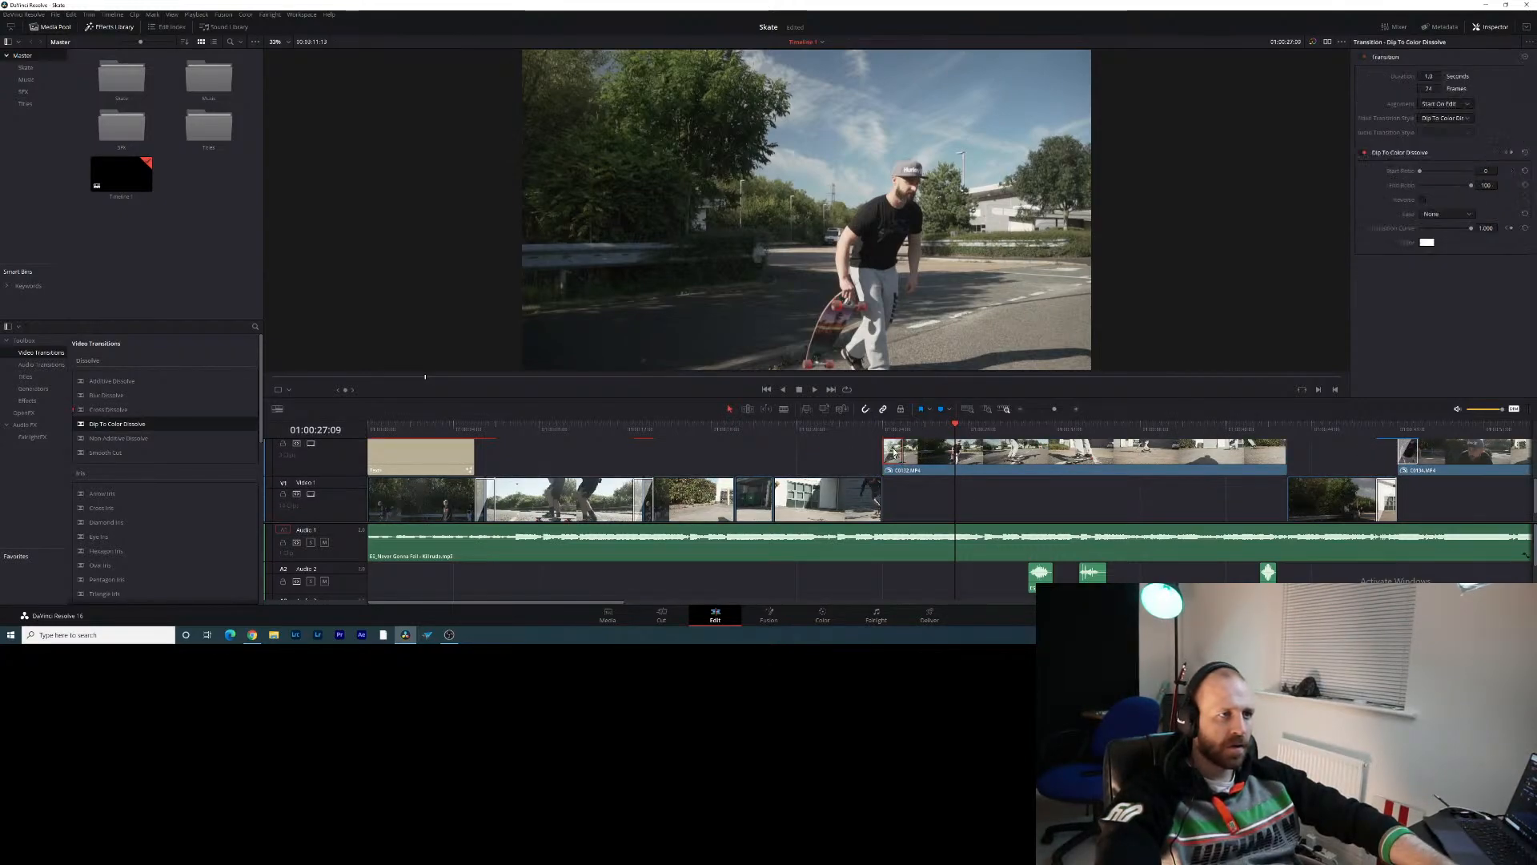
Set the Dip To Color Dissolve's color to black and play from the transition through the first skate clip on Video 2
{"action": "left_click", "coordinate": [1426, 242]}
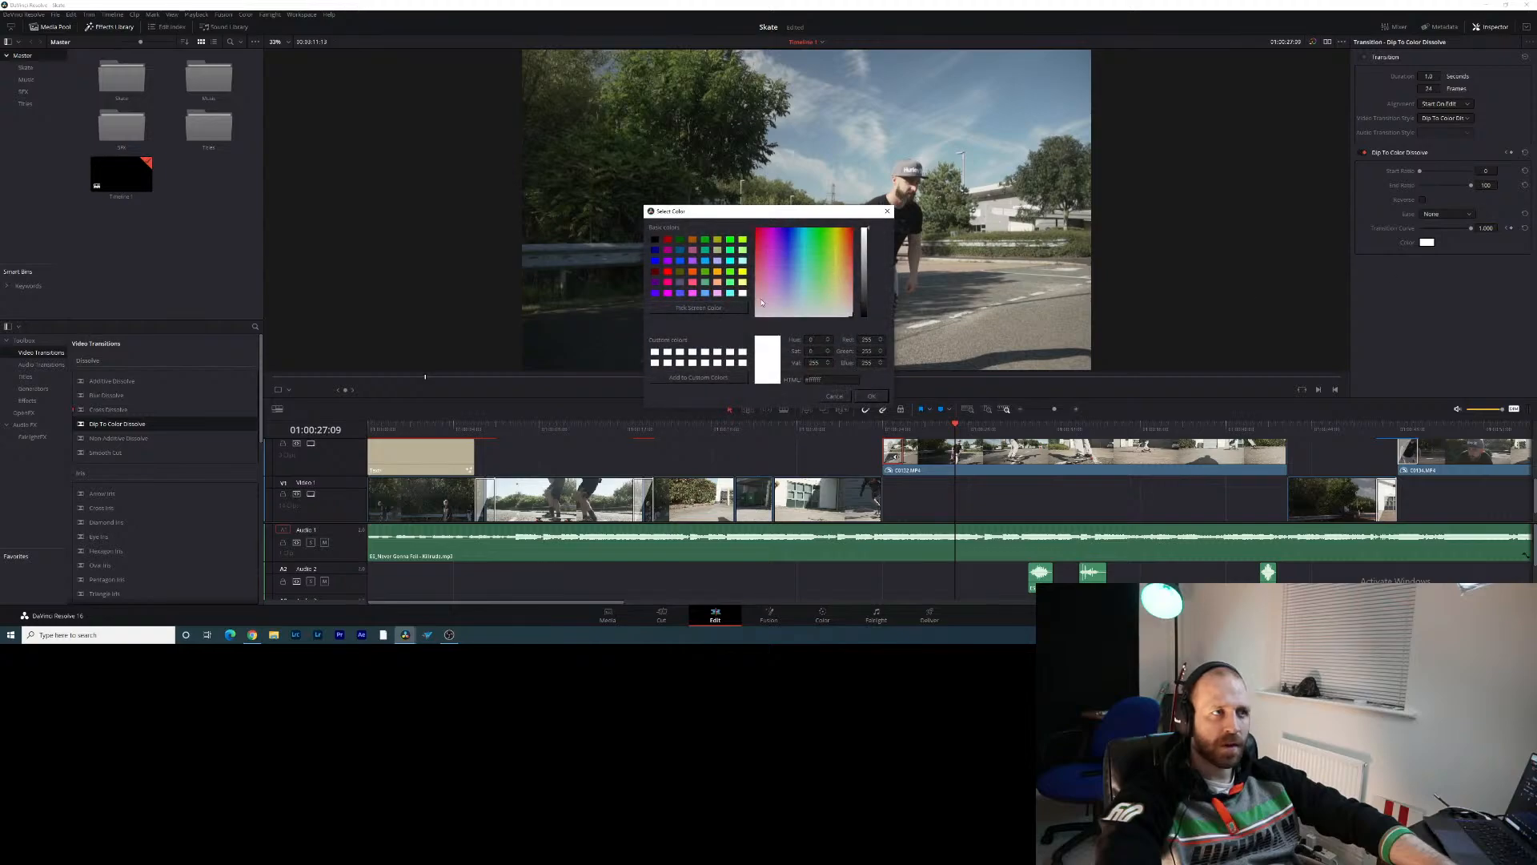
{"action": "left_click", "coordinate": [870, 396]}
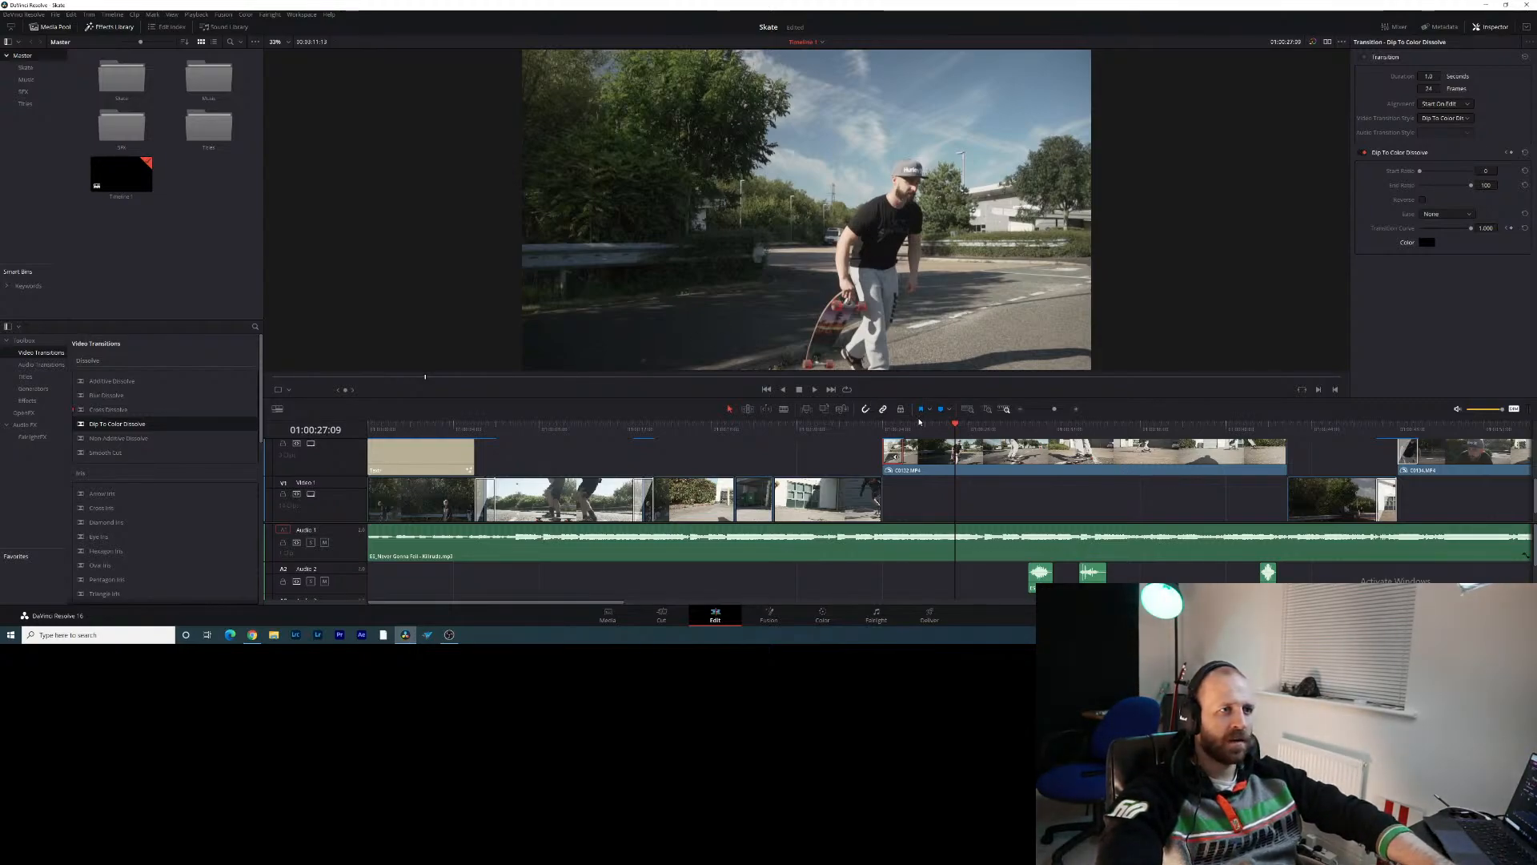
{"action": "left_click", "coordinate": [866, 424]}
{"action": "key", "text": "space"}
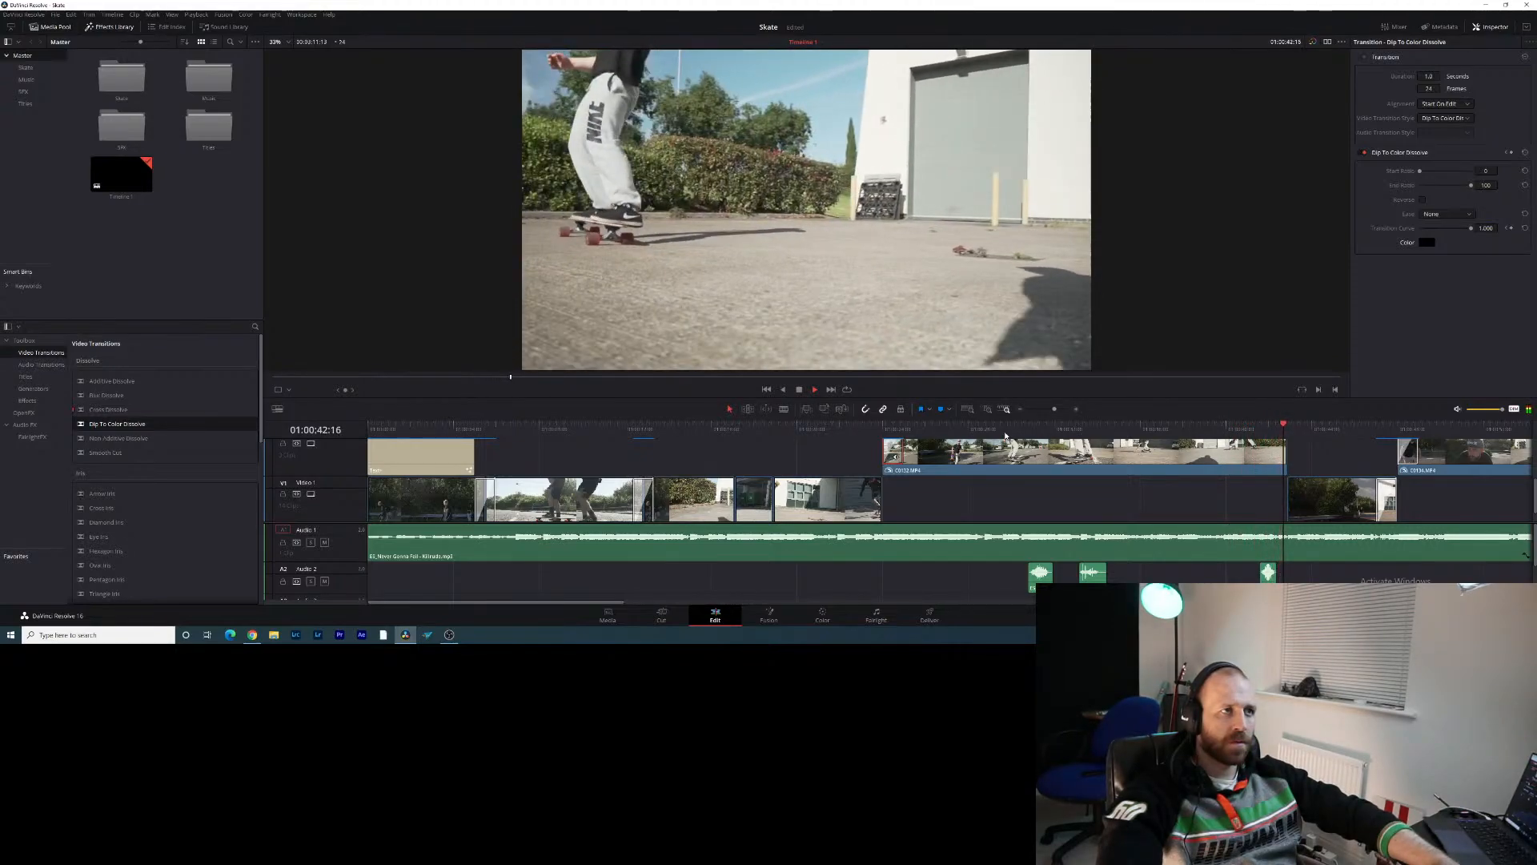
{"action": "key", "text": "space"}
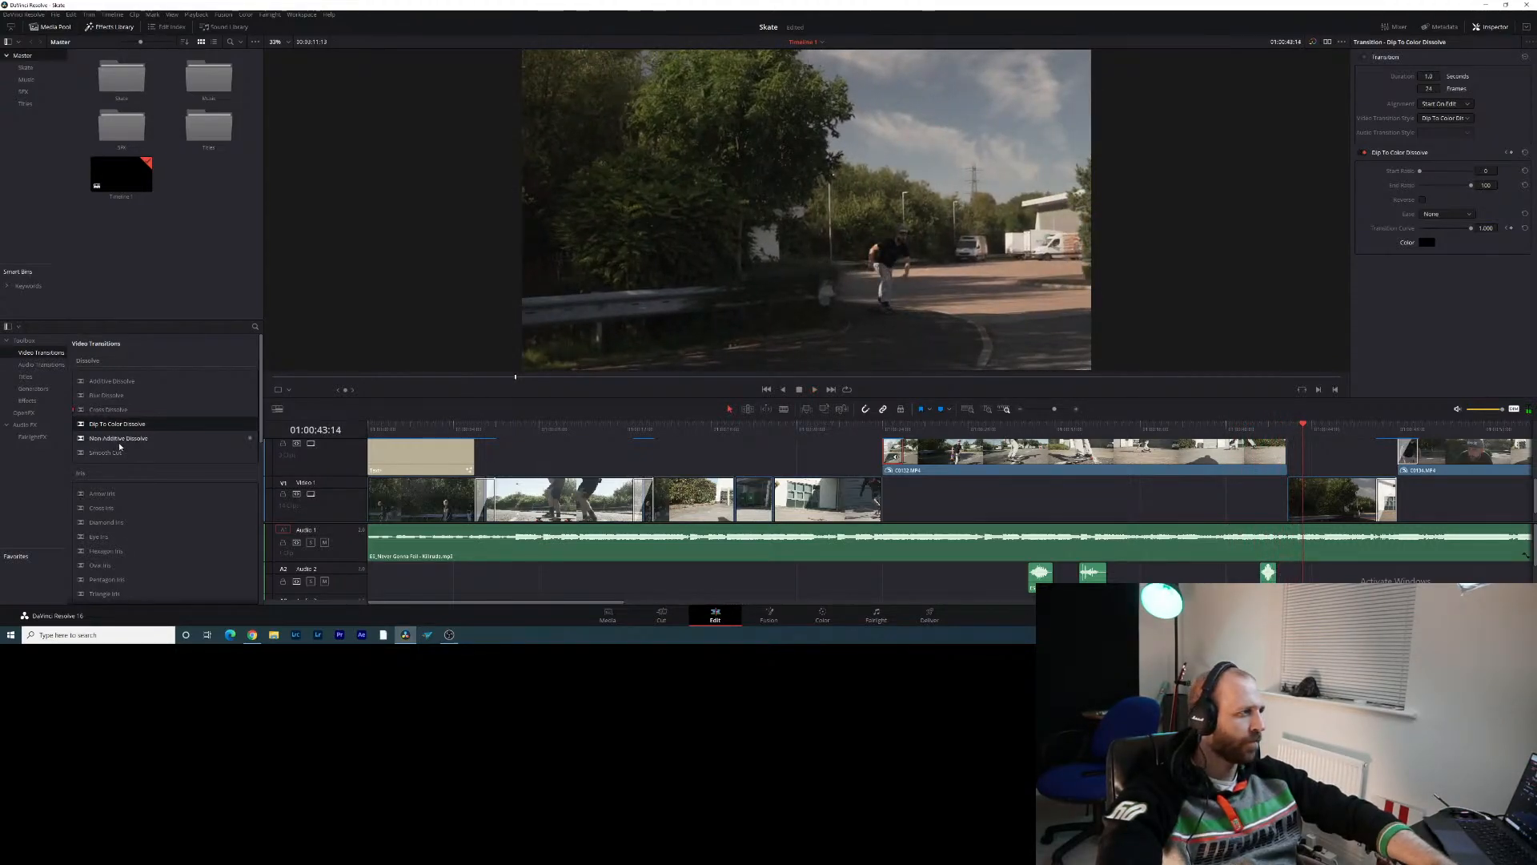
Add a Cross Dissolve at the end of the first skate clip on Video 2 and play through it
{"action": "left_click_drag", "start_coordinate": [108, 409], "coordinate": [1269, 453]}
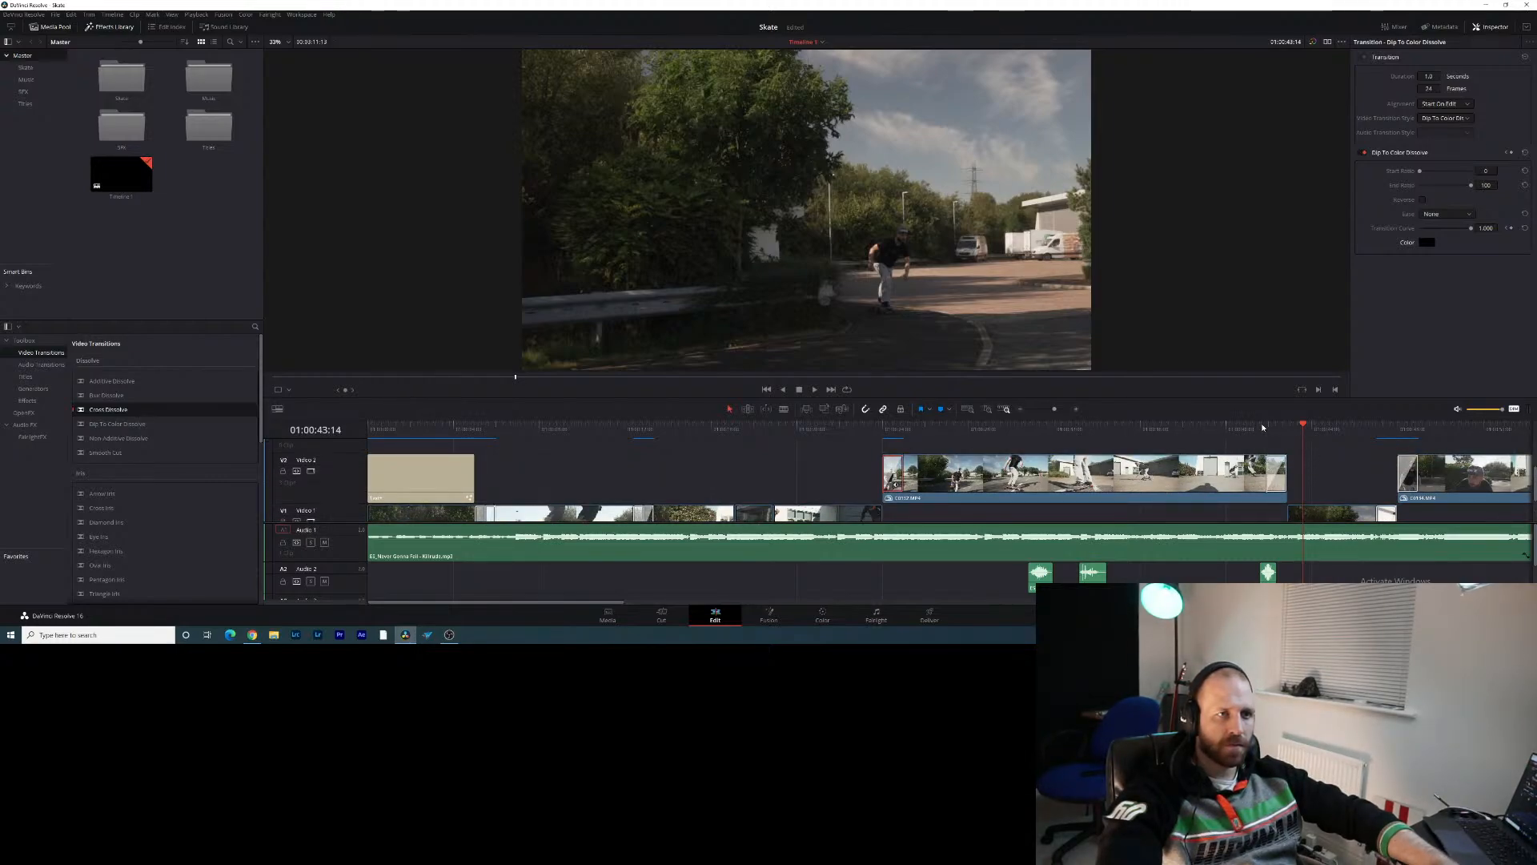
{"action": "left_click", "coordinate": [1263, 426]}
{"action": "key", "text": "space"}
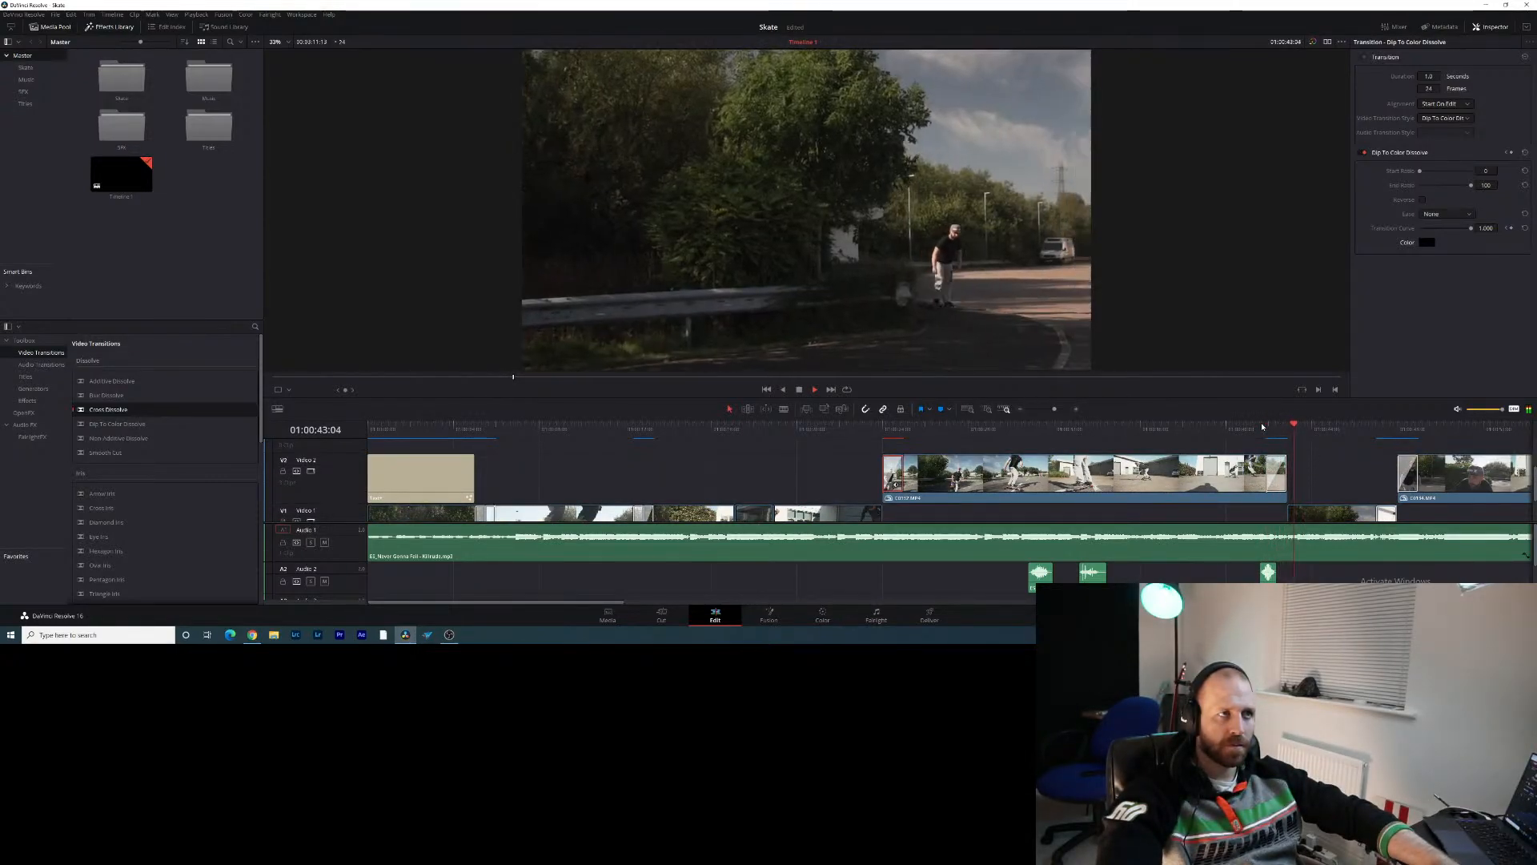
Add a Cross Dissolve at the start of the Video 1 clip that follows the first skate clip and play through it
{"action": "left_click_drag", "start_coordinate": [108, 409], "coordinate": [1308, 516]}
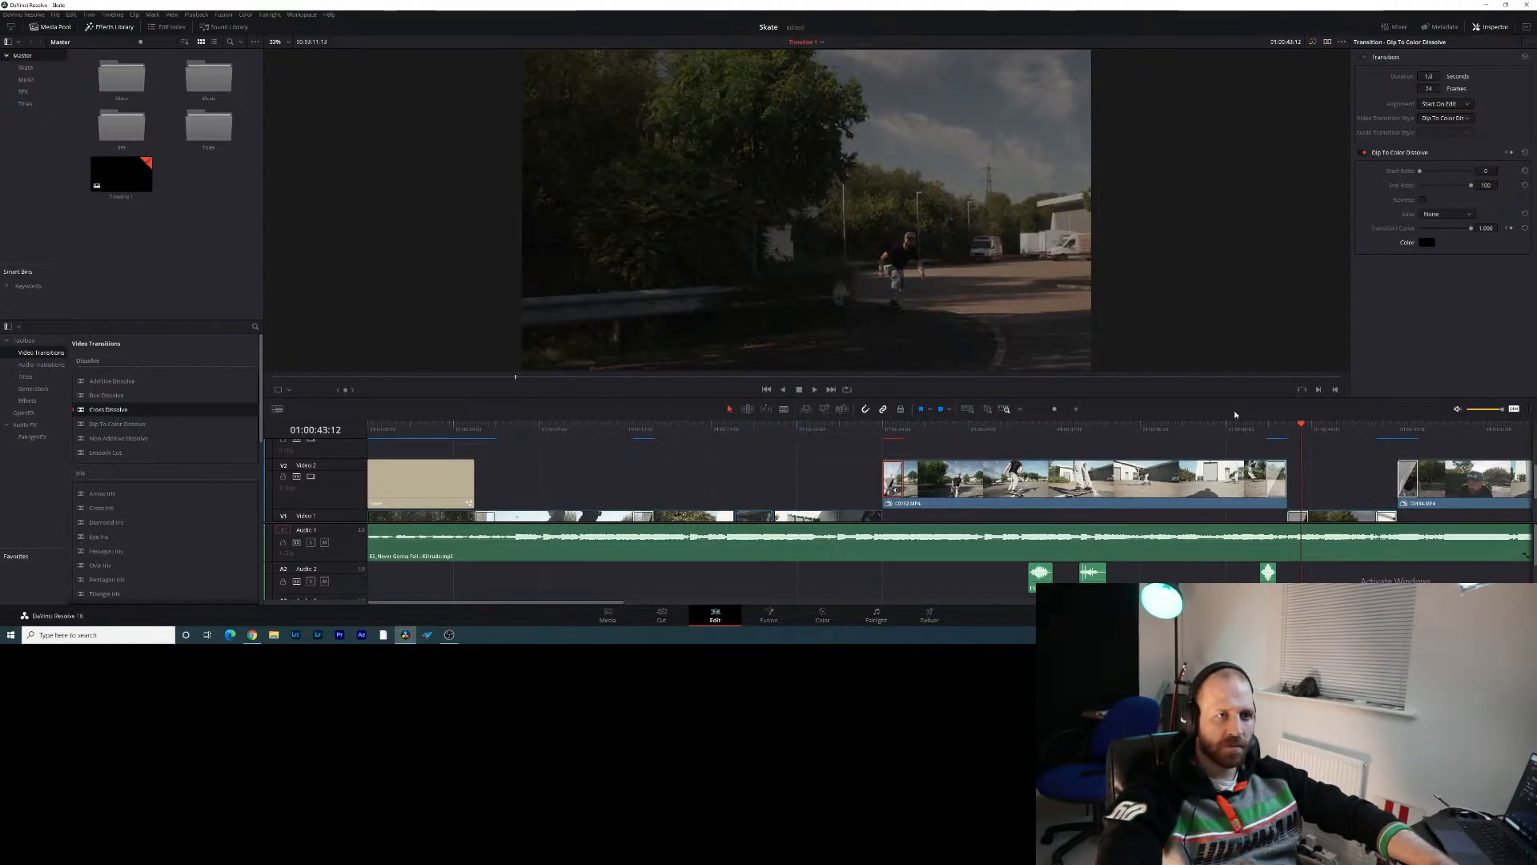
{"action": "left_click", "coordinate": [1249, 429]}
{"action": "key", "text": "space"}
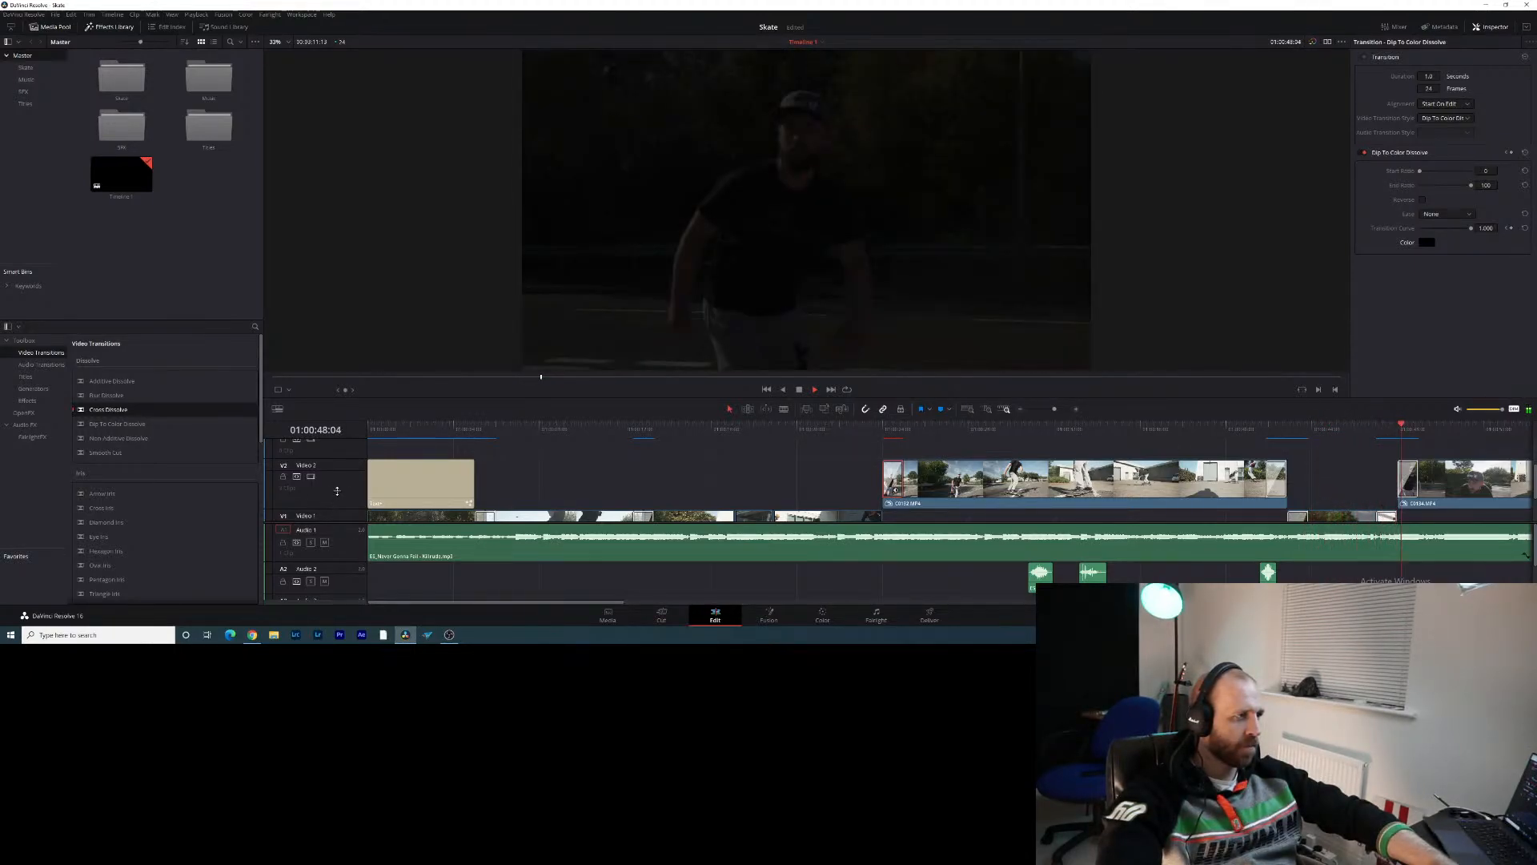
Select the closing run of clips on Video 1 and play through them from just before their start
{"action": "left_click_drag", "start_coordinate": [337, 522], "coordinate": [340, 538]}
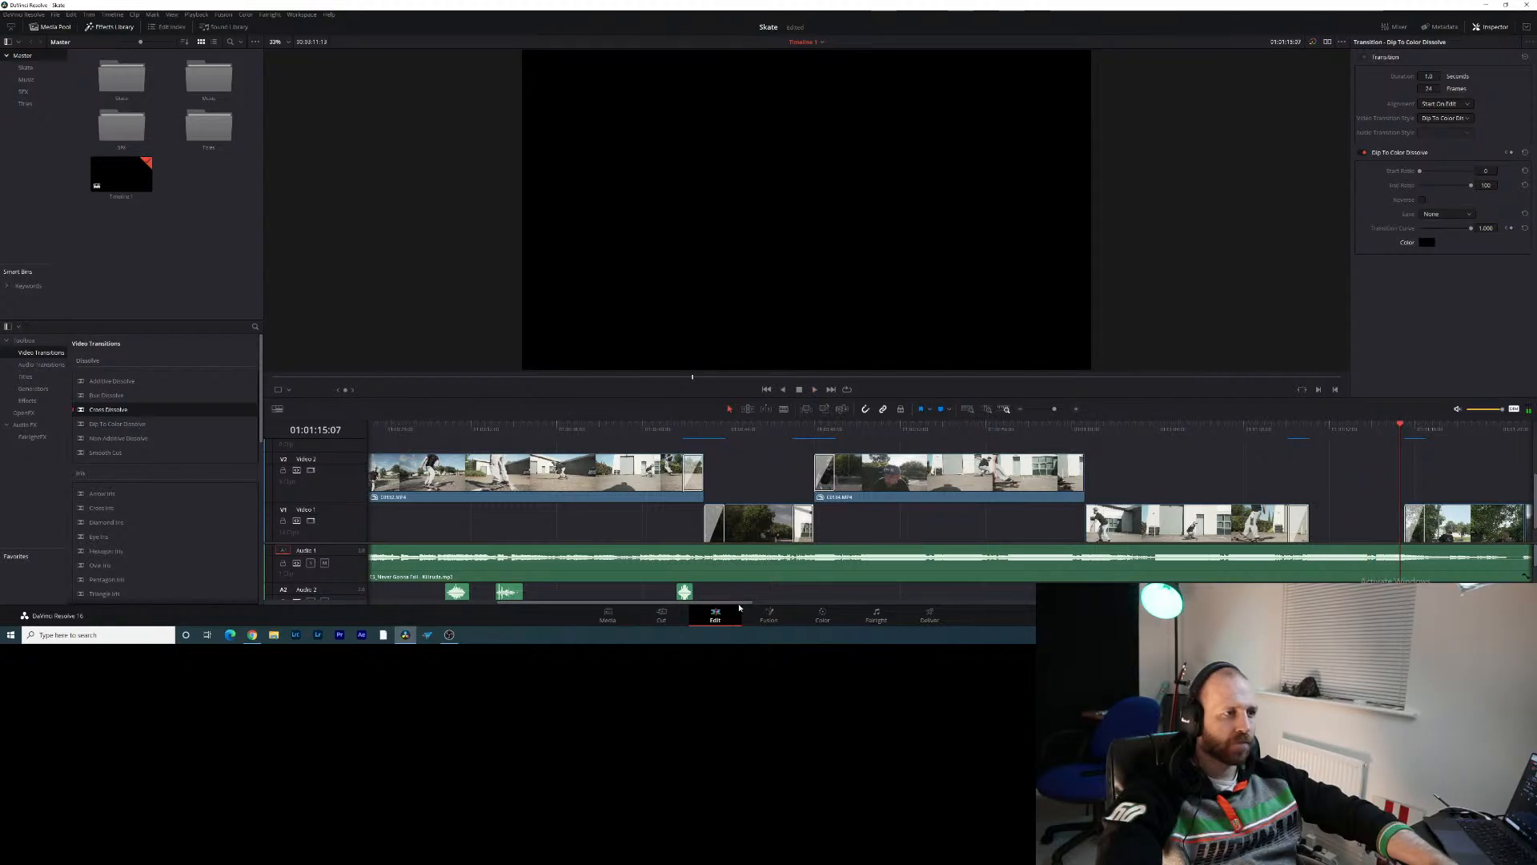
{"action": "left_click_drag", "start_coordinate": [1054, 409], "coordinate": [1052, 415]}
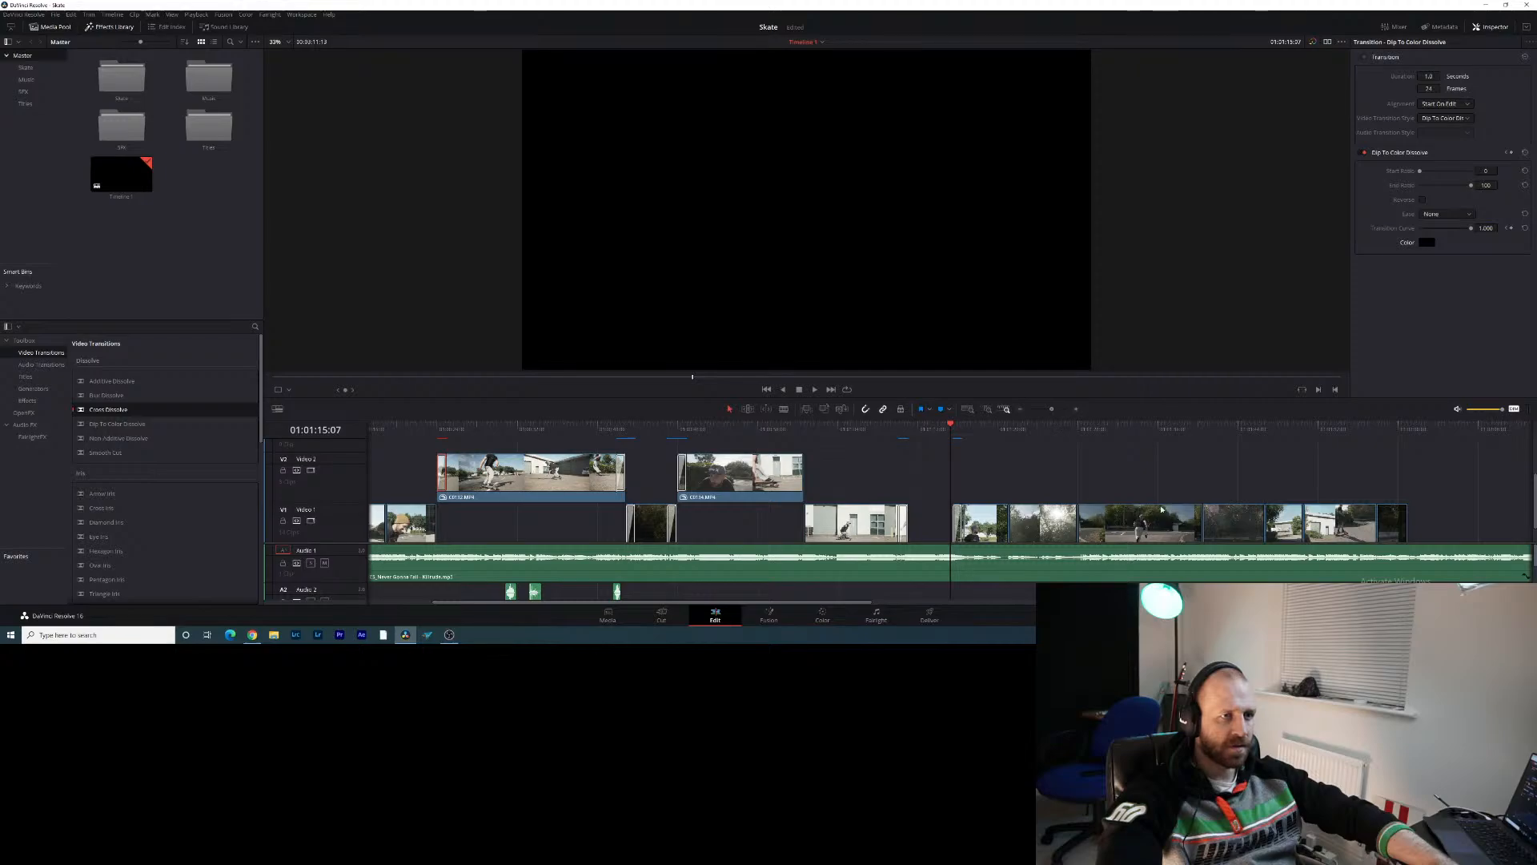
{"action": "left_click_drag", "start_coordinate": [1511, 484], "coordinate": [992, 529]}
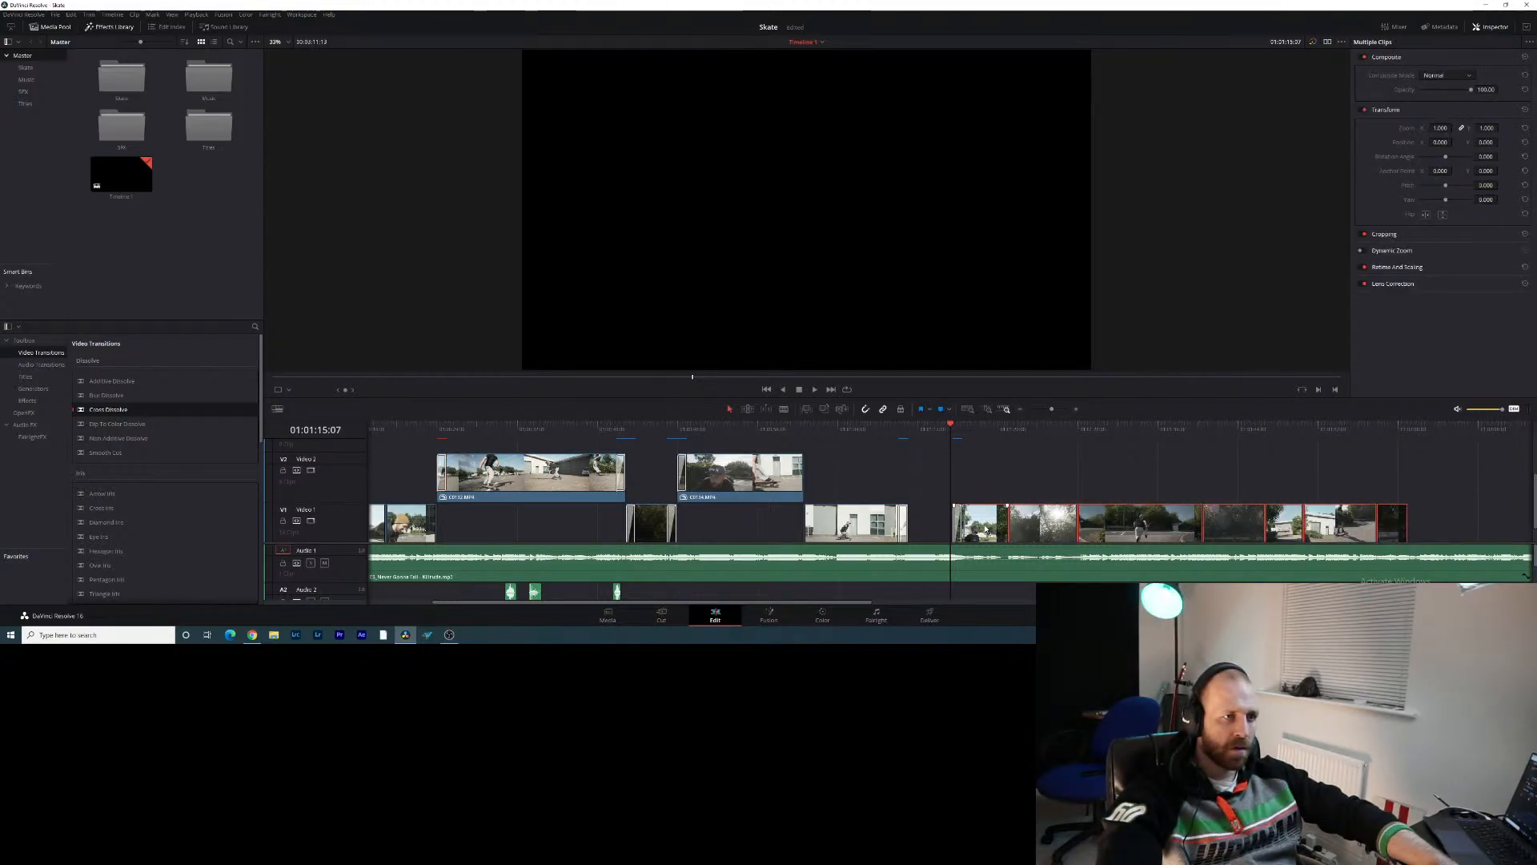
{"action": "left_click", "coordinate": [930, 426]}
{"action": "key", "text": "space"}
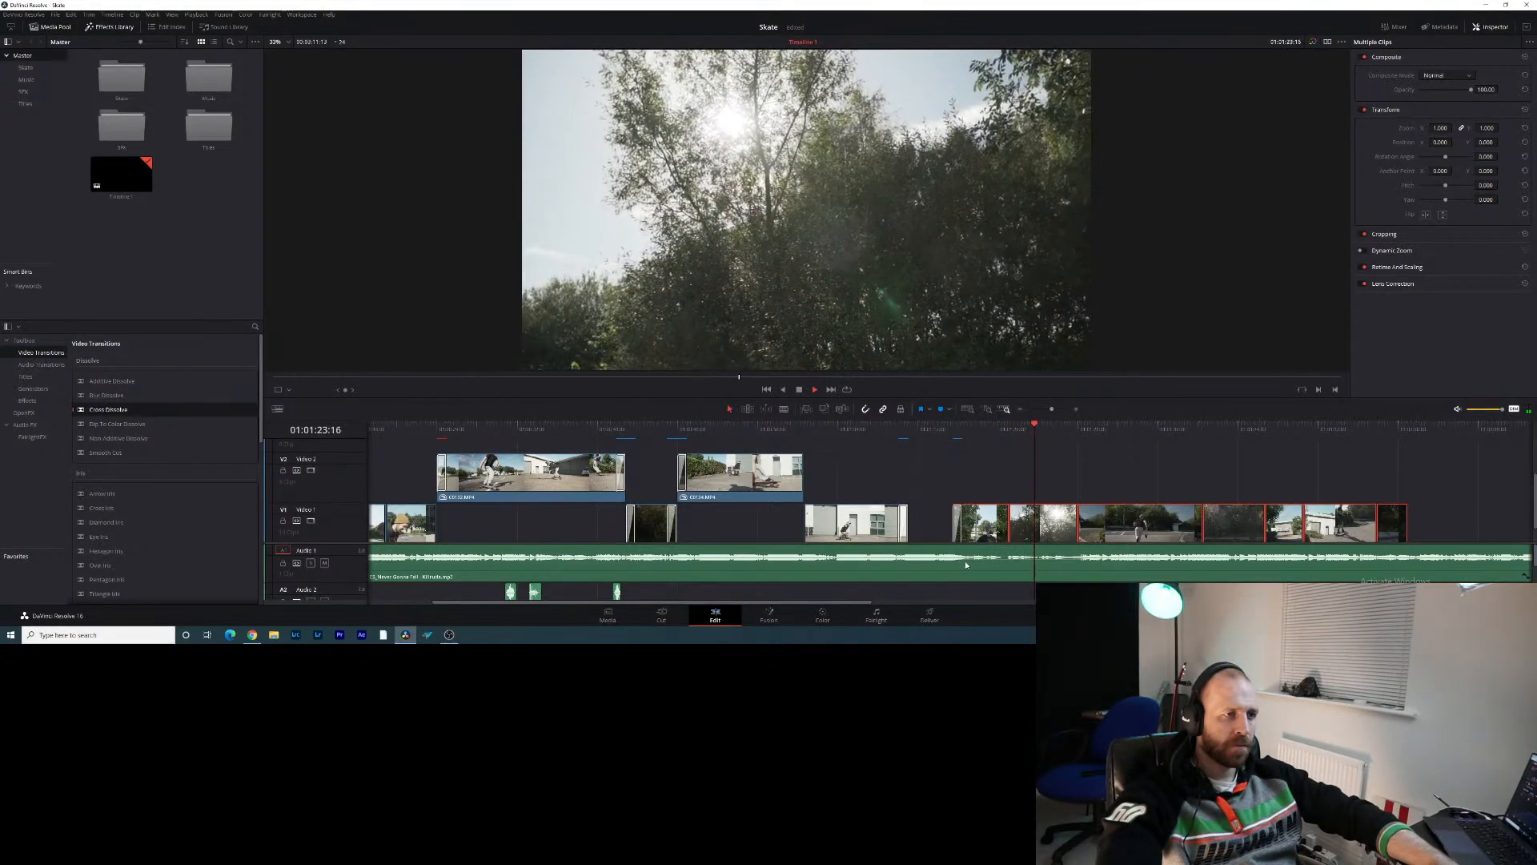
Disable the music clip on Audio 1
{"action": "right_click", "coordinate": [982, 570]}
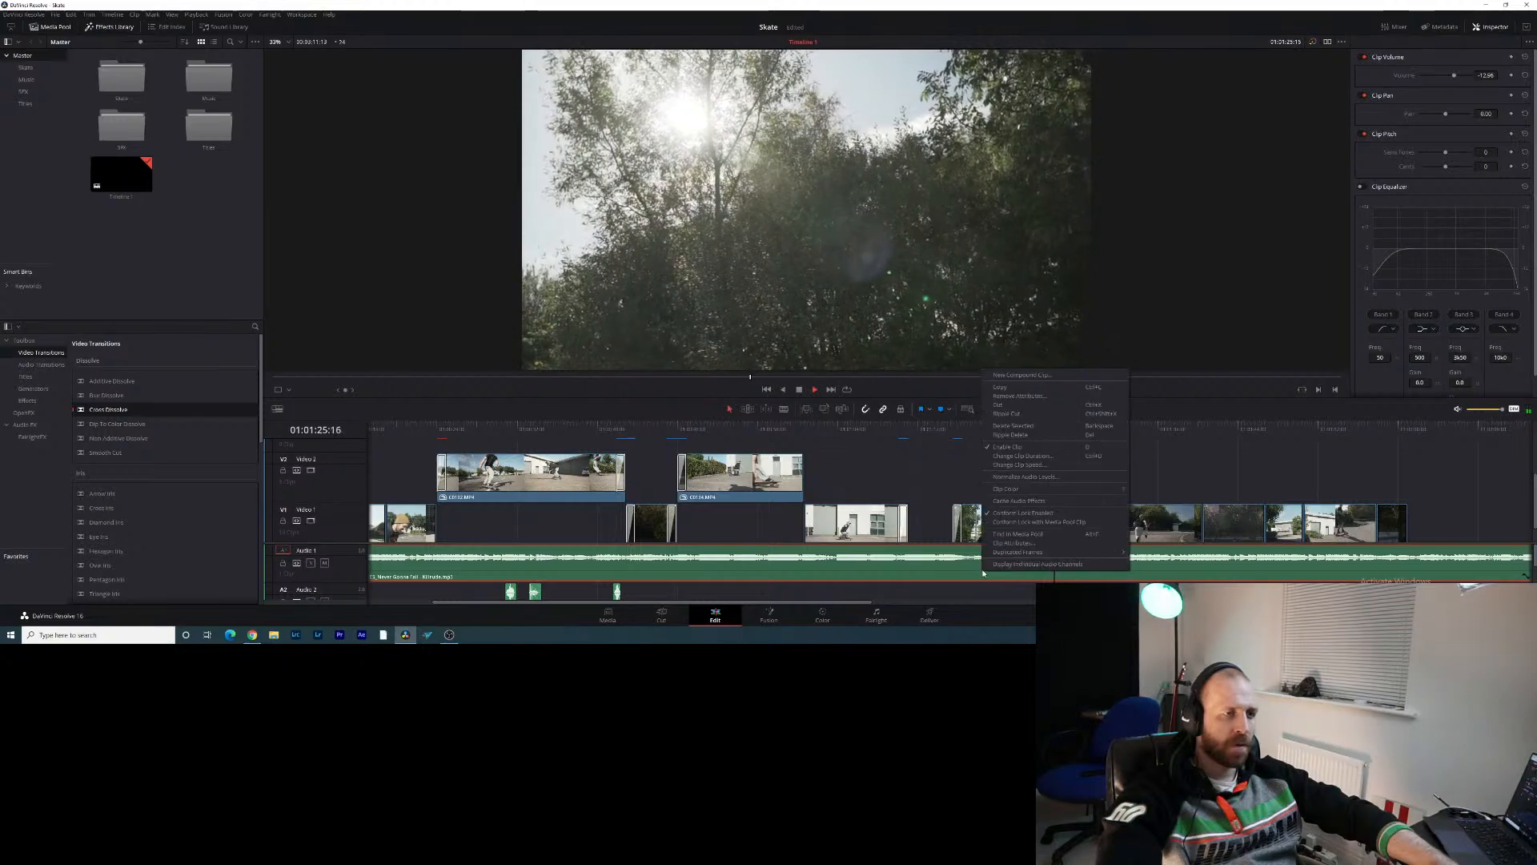
{"action": "left_click", "coordinate": [1007, 446]}
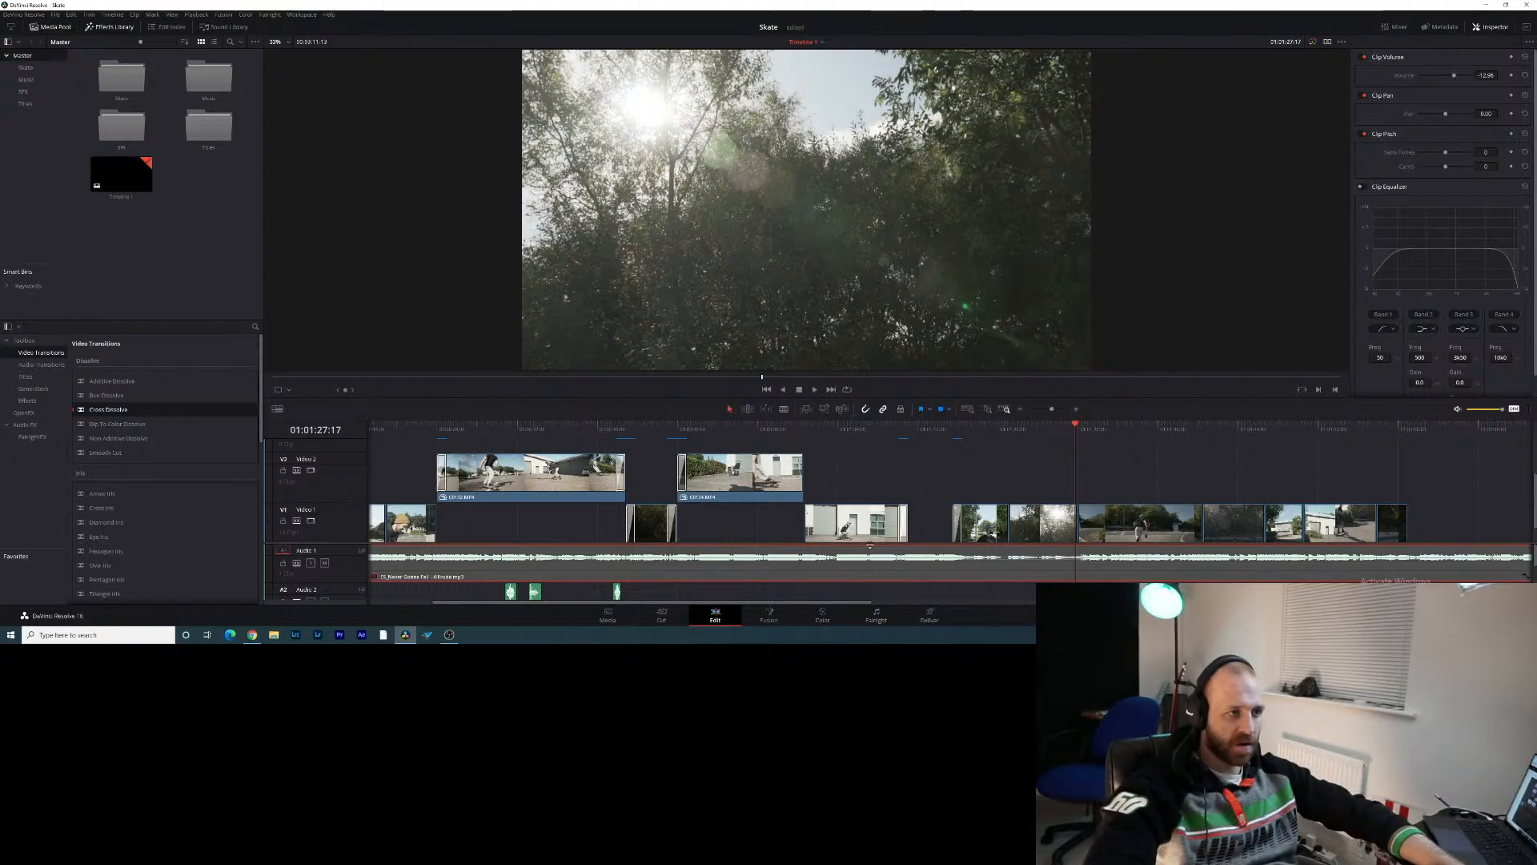
Switch to the Color page, select clip 02 and reposition its node nearer the middle of the node graph
{"action": "left_click", "coordinate": [829, 623]}
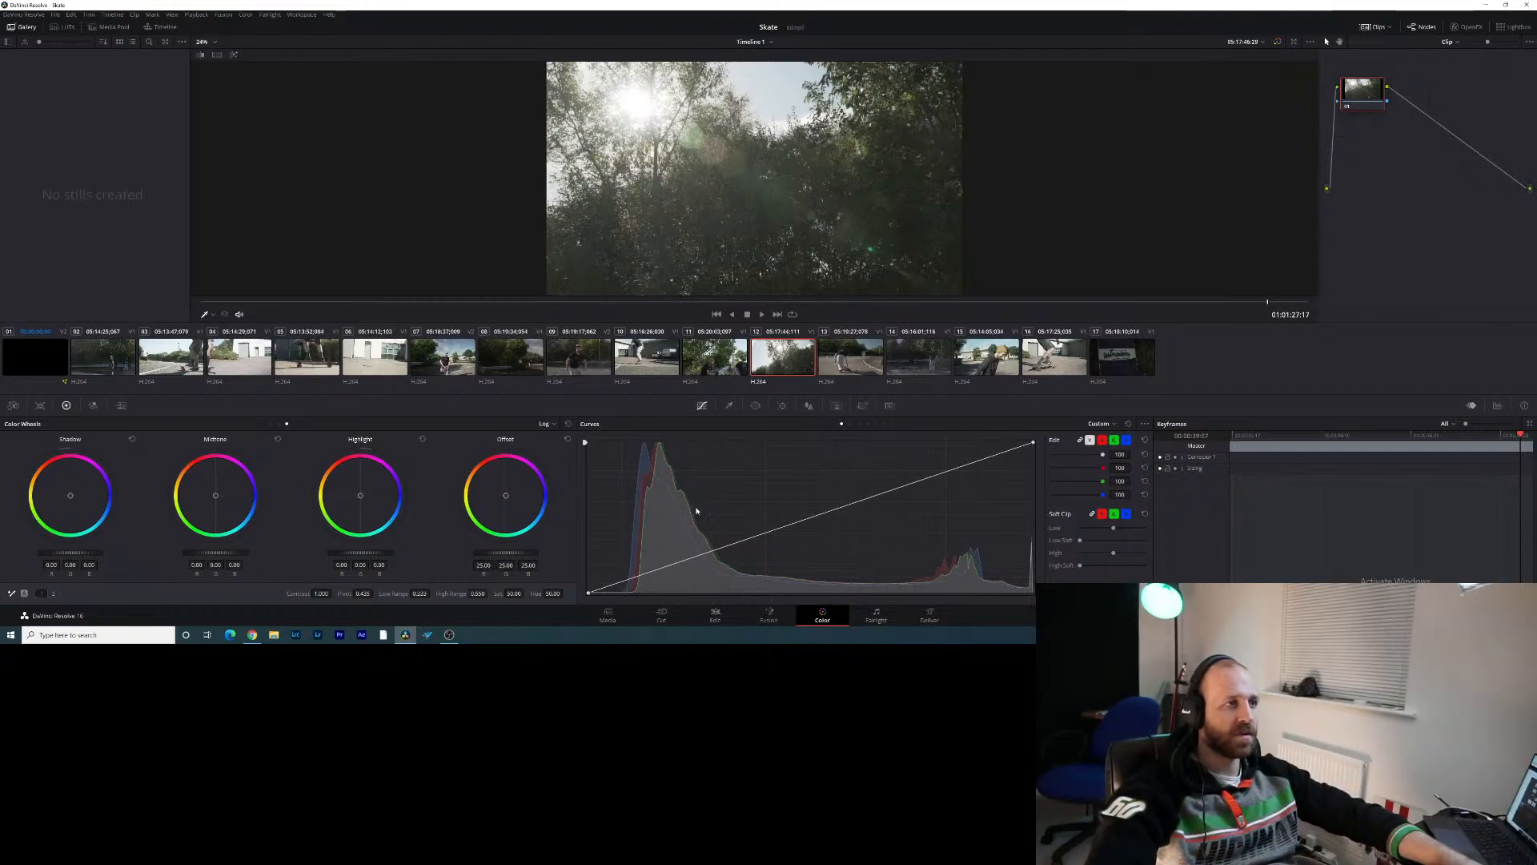
{"action": "left_click", "coordinate": [107, 360]}
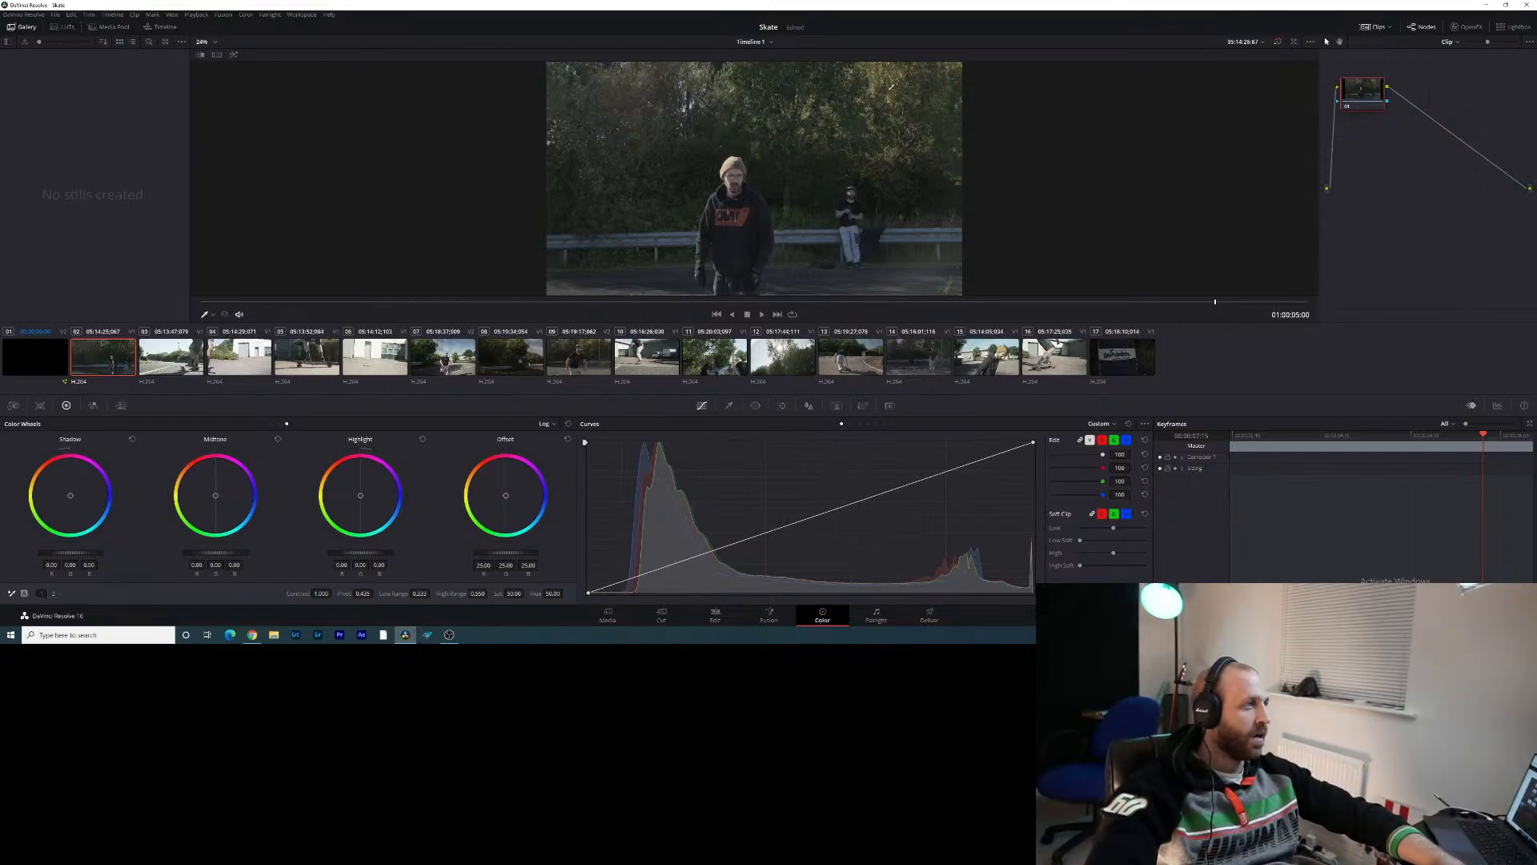
{"action": "left_click_drag", "start_coordinate": [1360, 86], "coordinate": [1393, 132]}
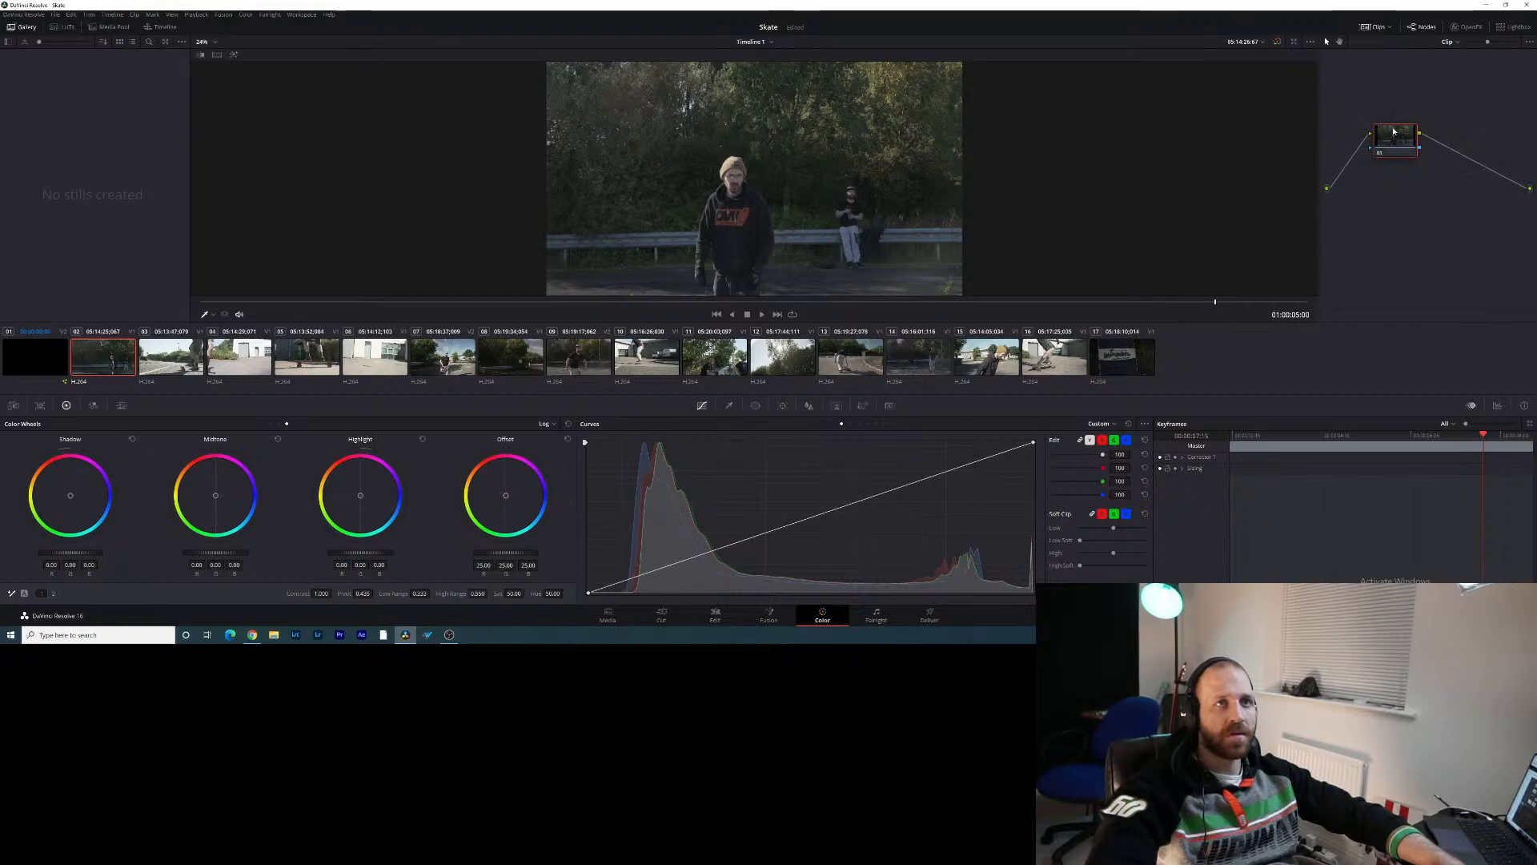
Label the clip's node Correction
{"action": "right_click", "coordinate": [1393, 132]}
{"action": "left_click", "coordinate": [1432, 151]}
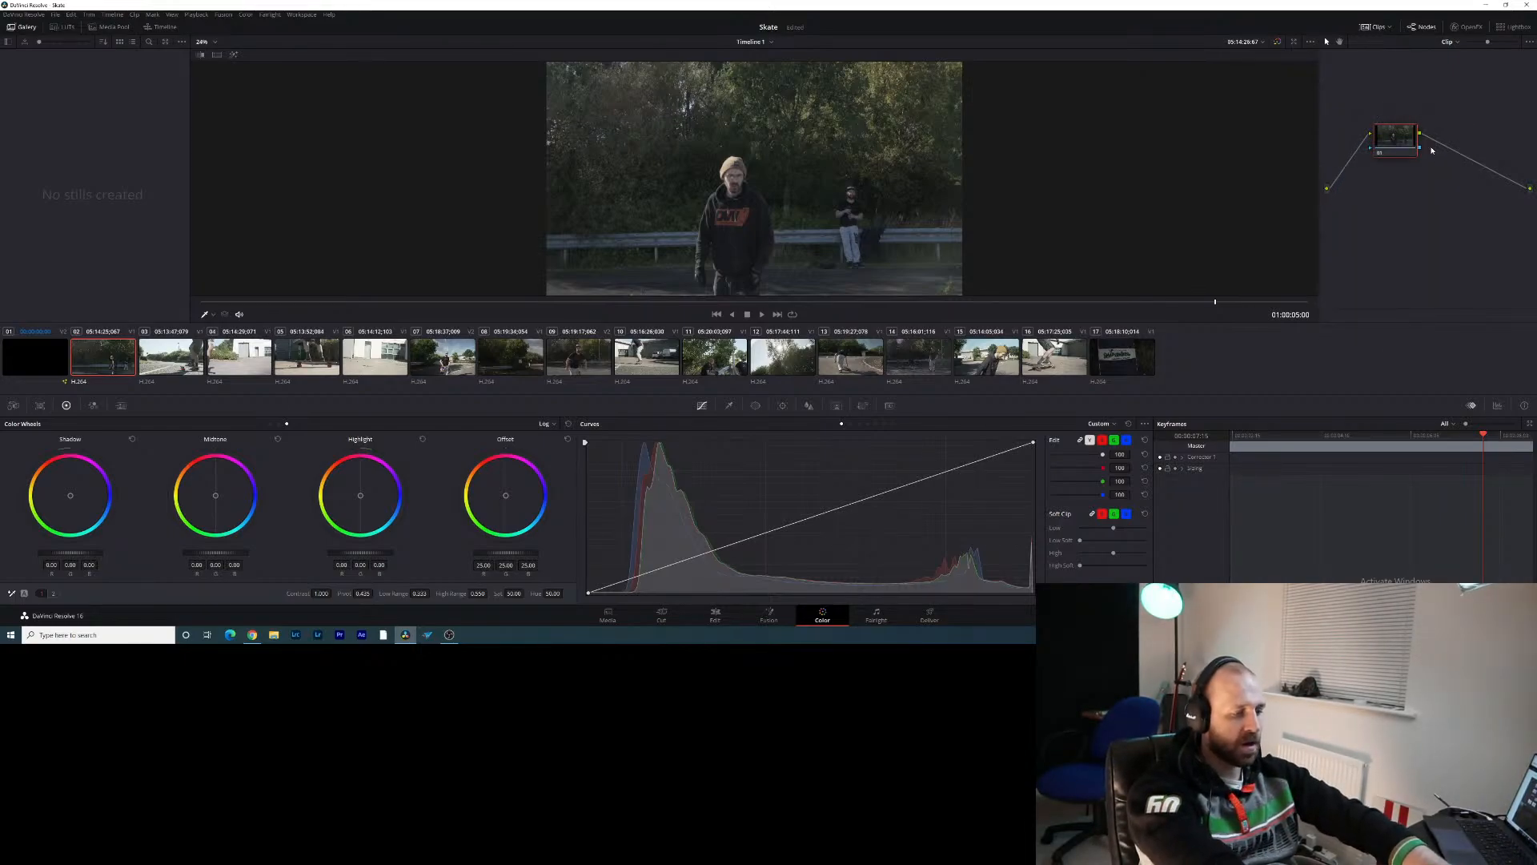
{"action": "type", "text": "Correct"}
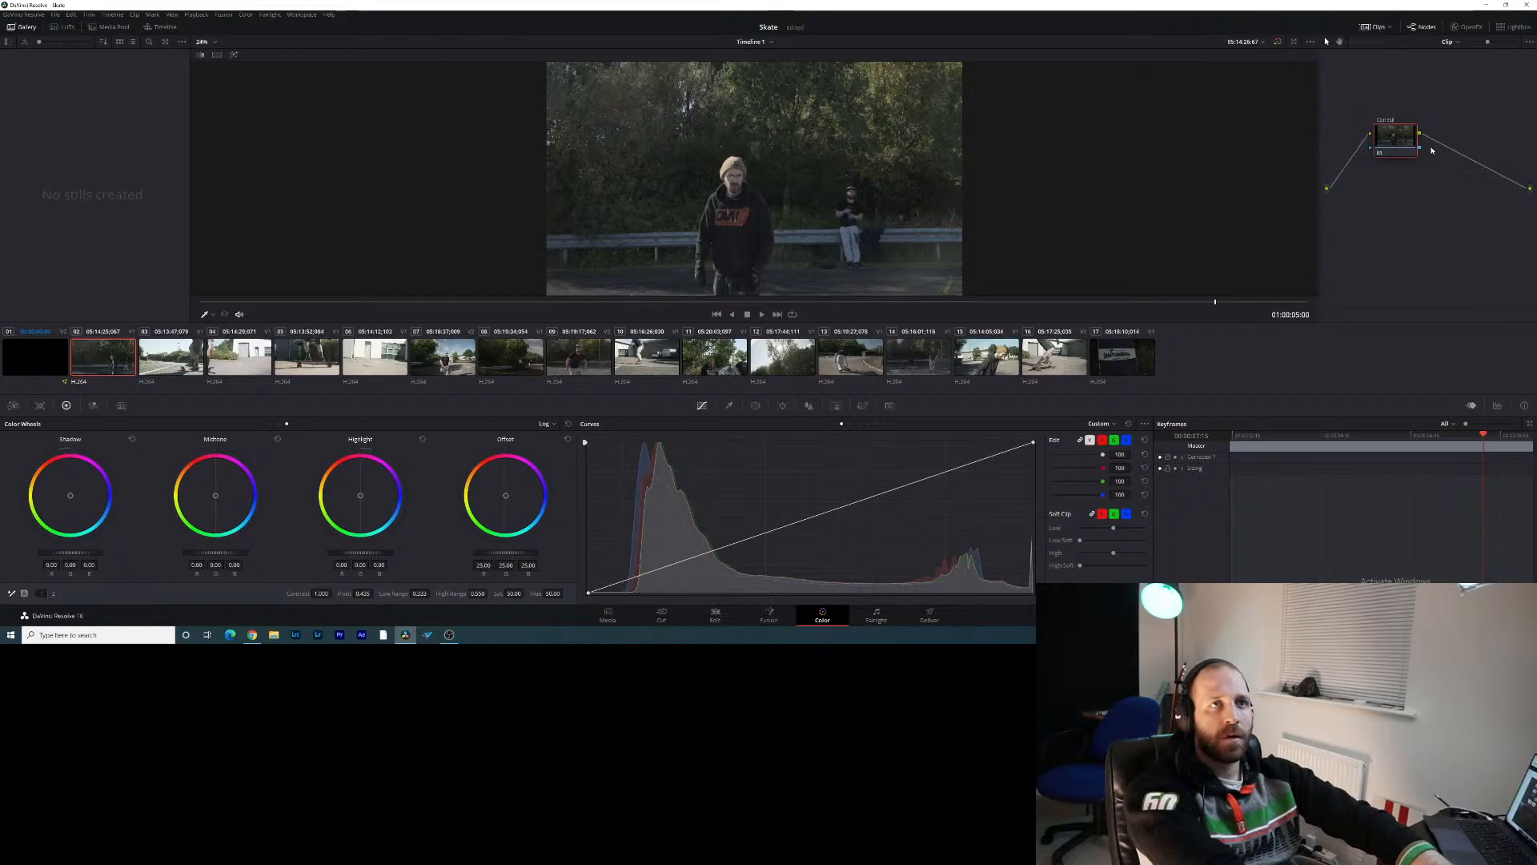
{"action": "type", "text": "ion"}
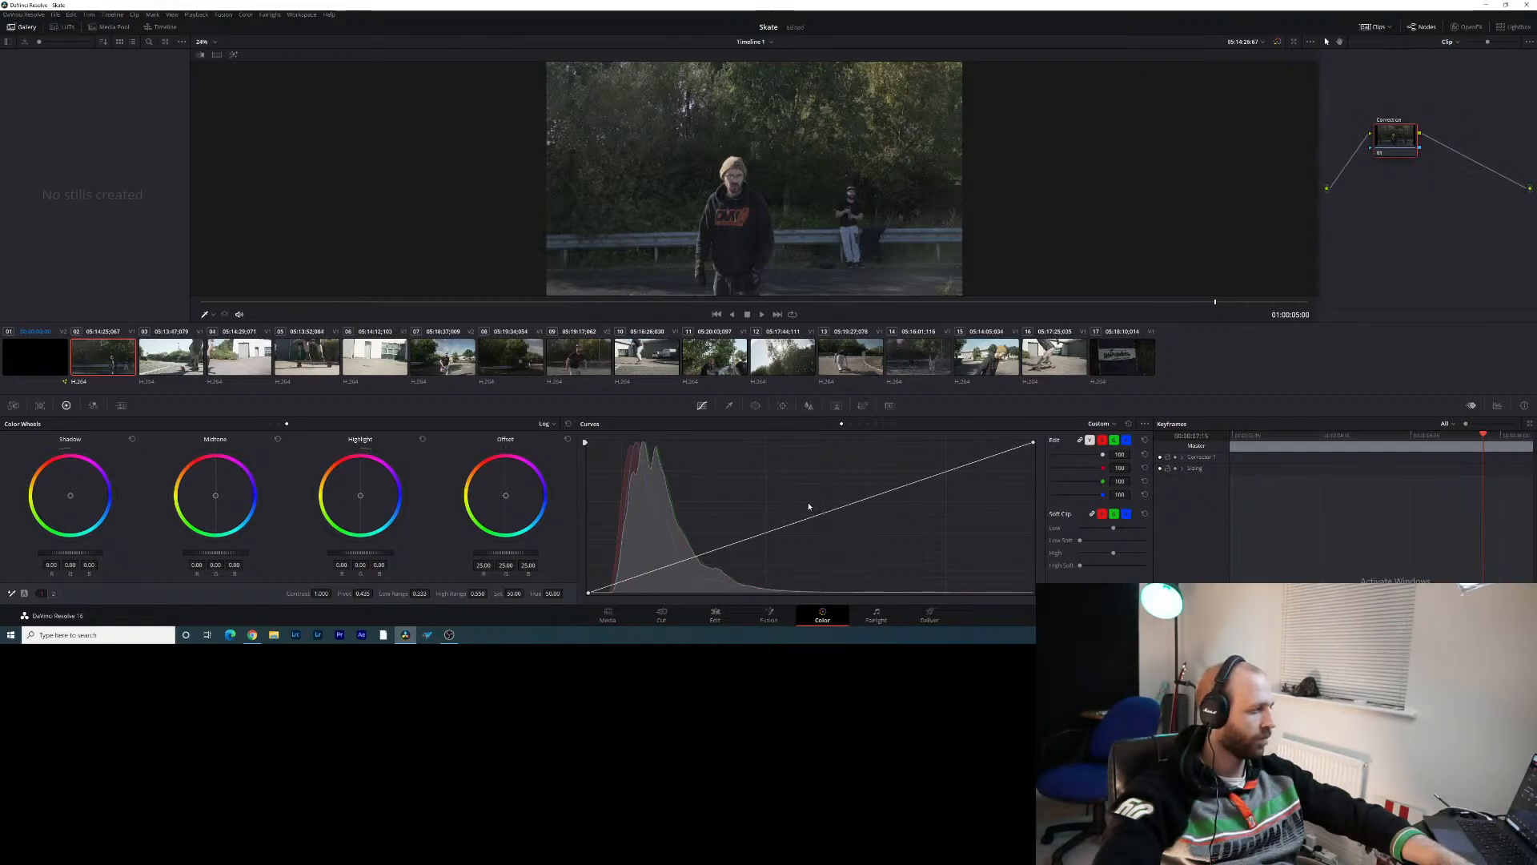
Switch to OBS to check the stream and audio levels, returning to DaVinci Resolve
{"action": "left_click", "coordinate": [445, 639]}
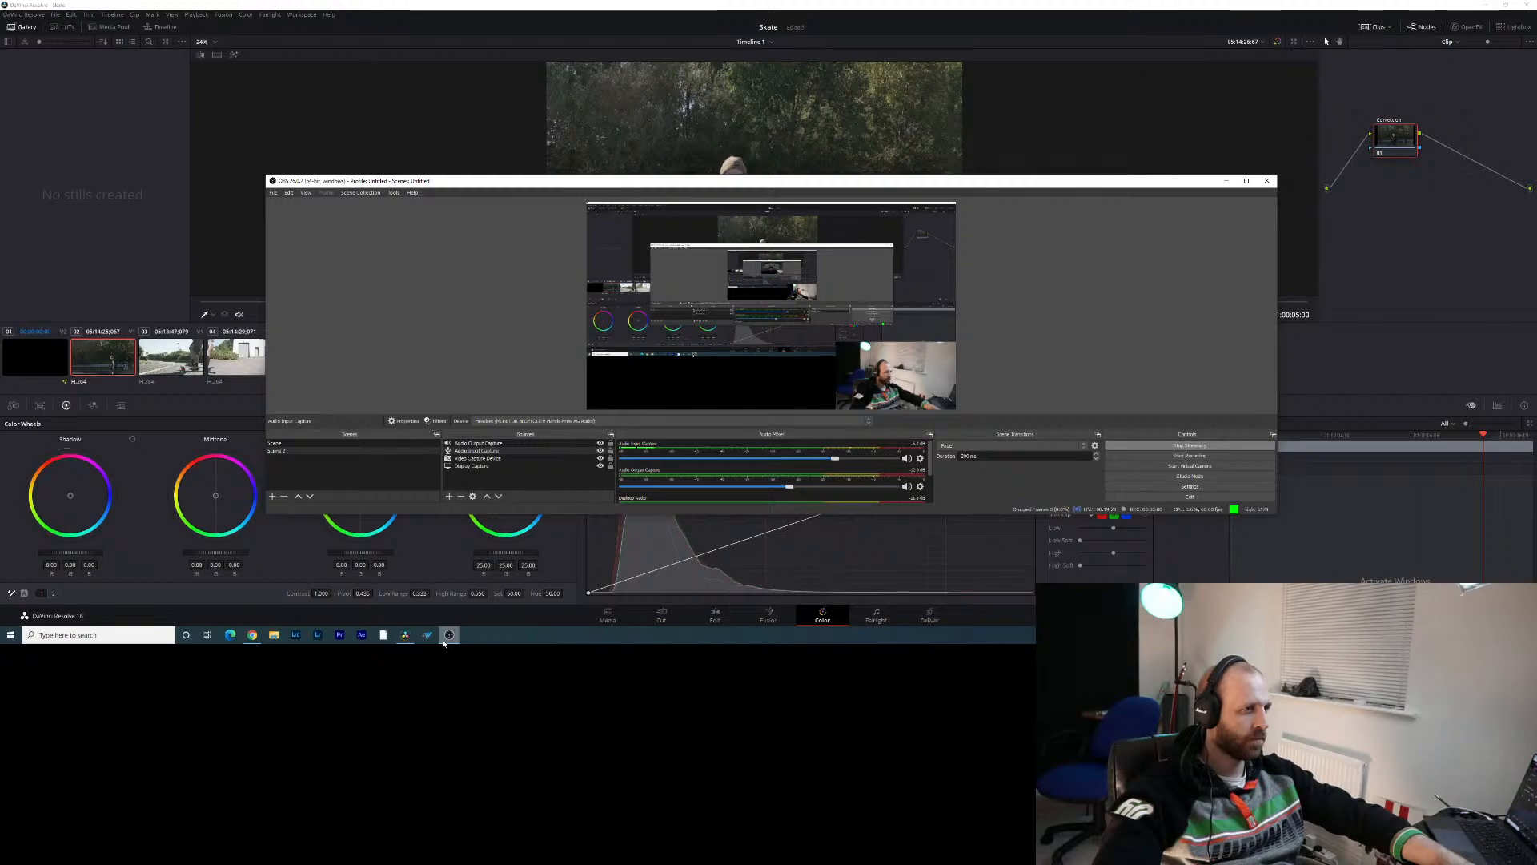
{"action": "left_click", "coordinate": [445, 638]}
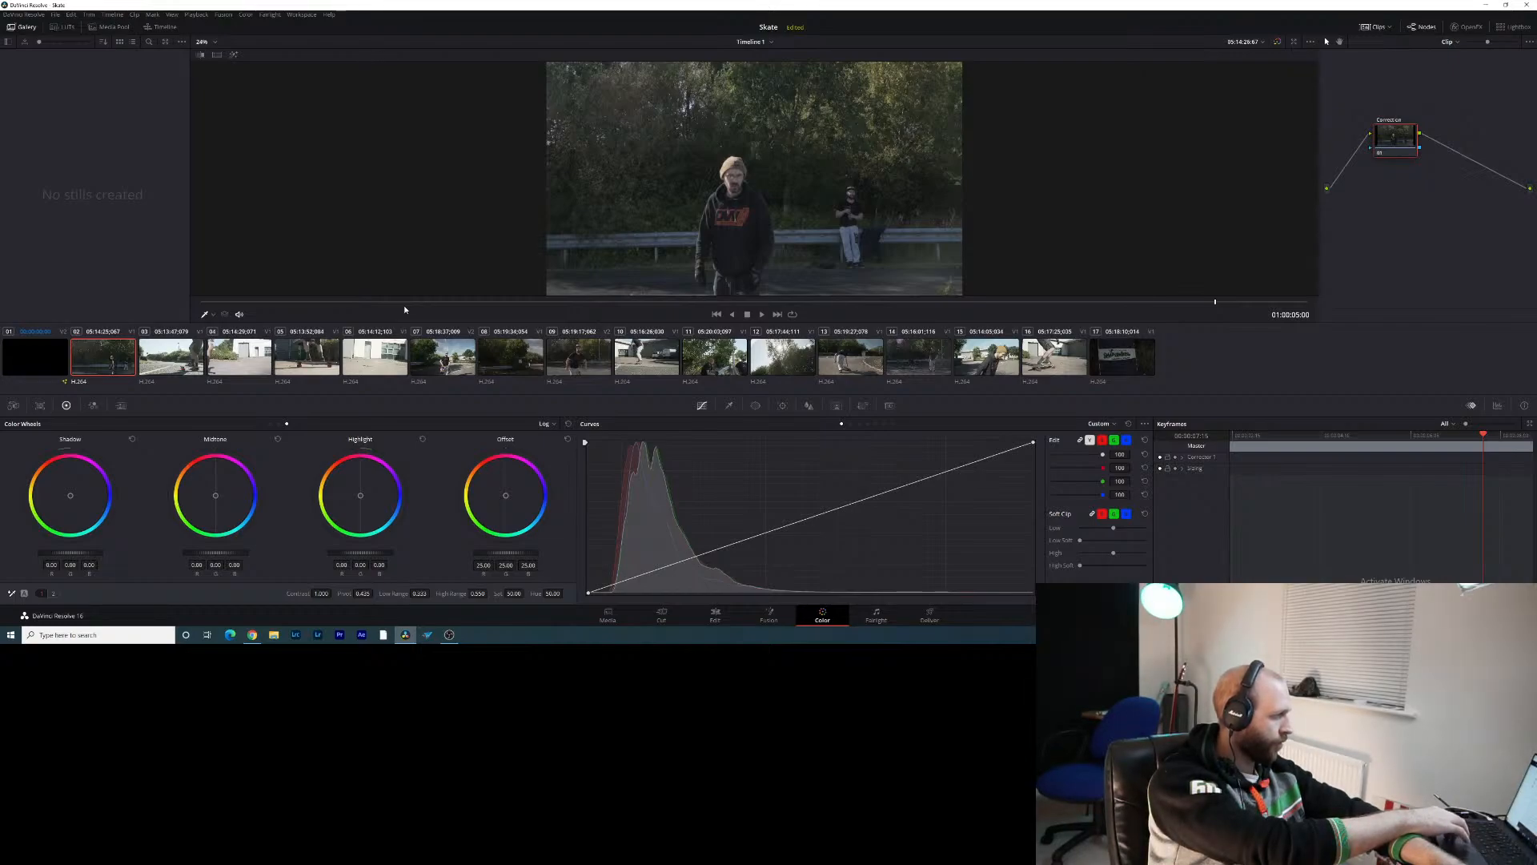
{"action": "right_click", "coordinate": [1398, 147]}
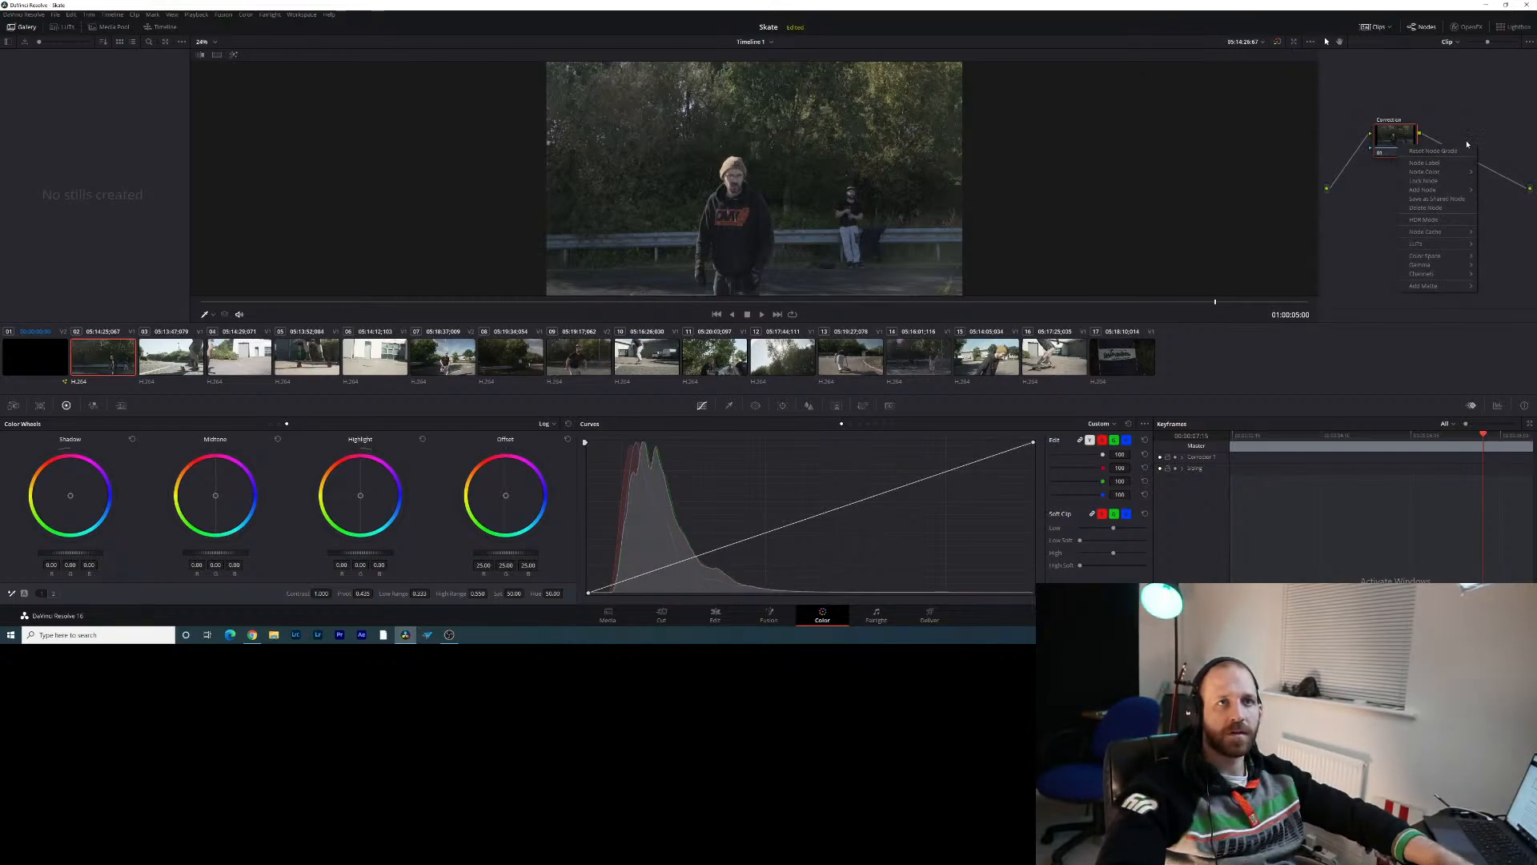
{"action": "mouse_move", "coordinate": [1421, 264]}
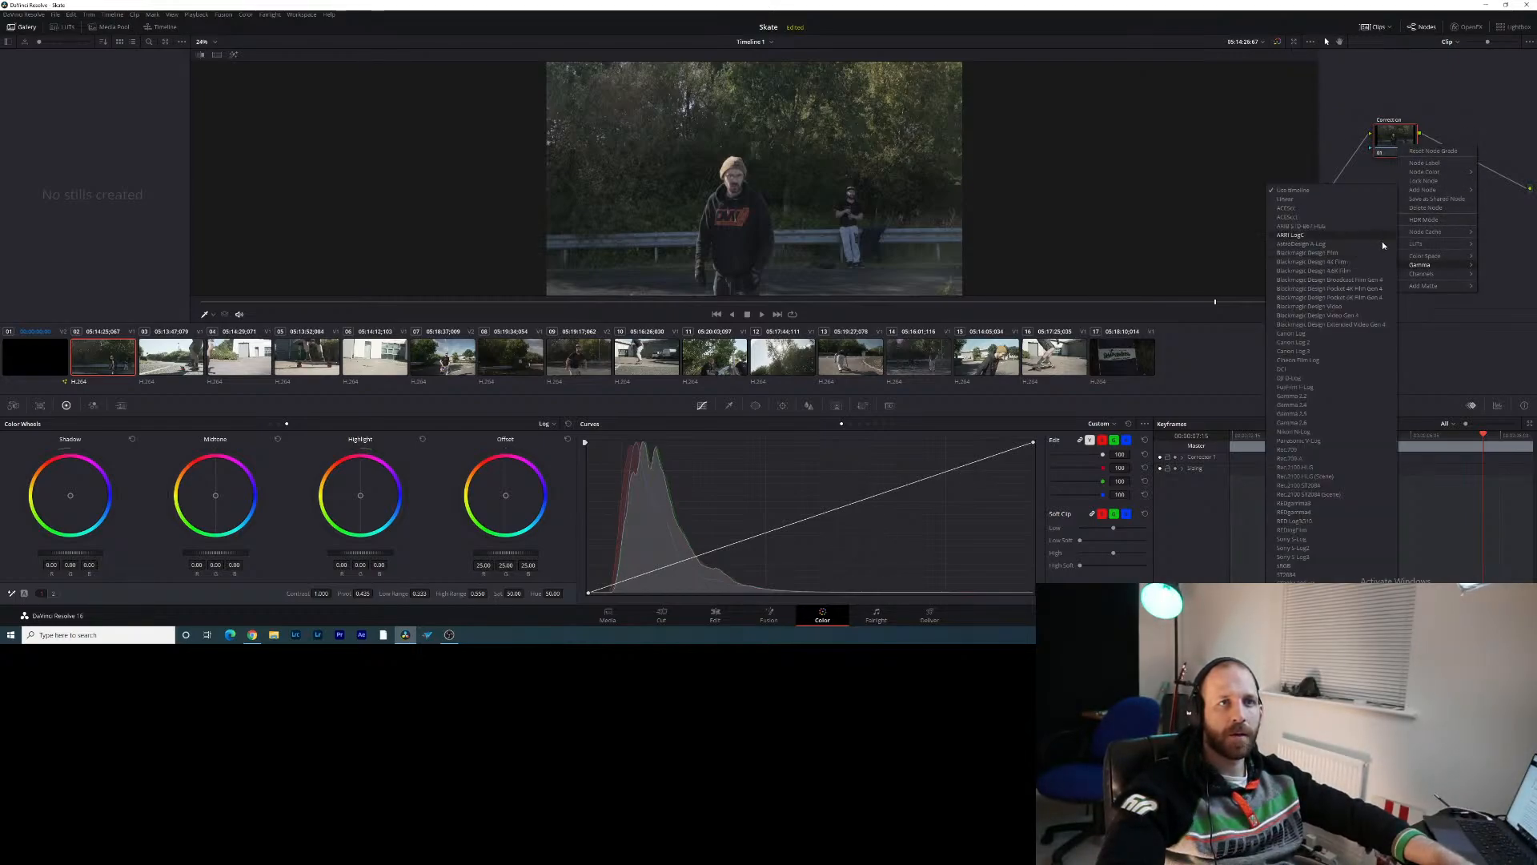
{"action": "left_click", "coordinate": [1485, 314]}
{"action": "right_click", "coordinate": [1414, 201]}
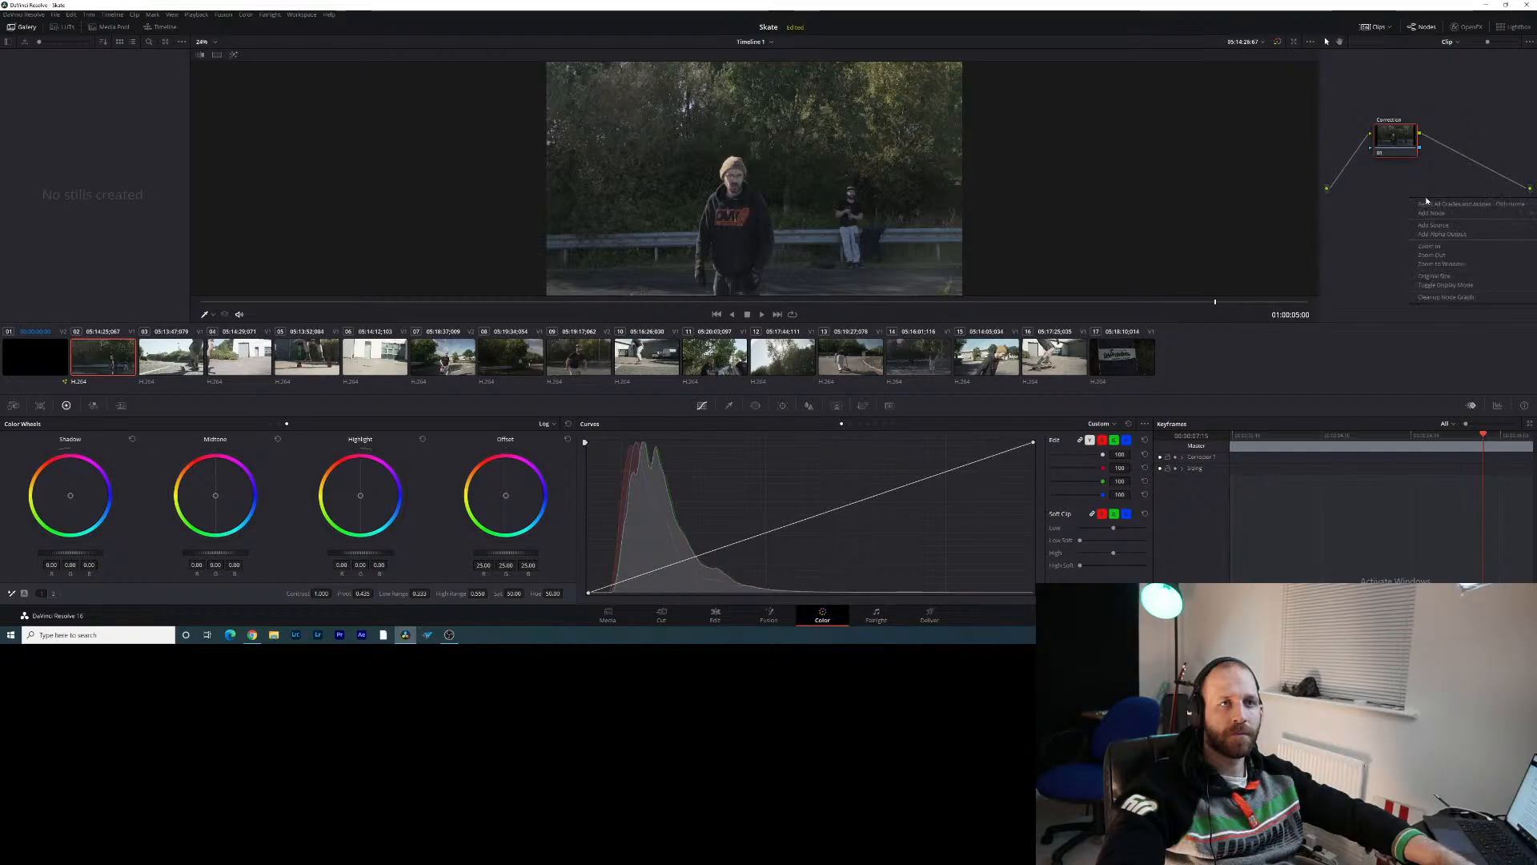
{"action": "left_click", "coordinate": [1420, 149]}
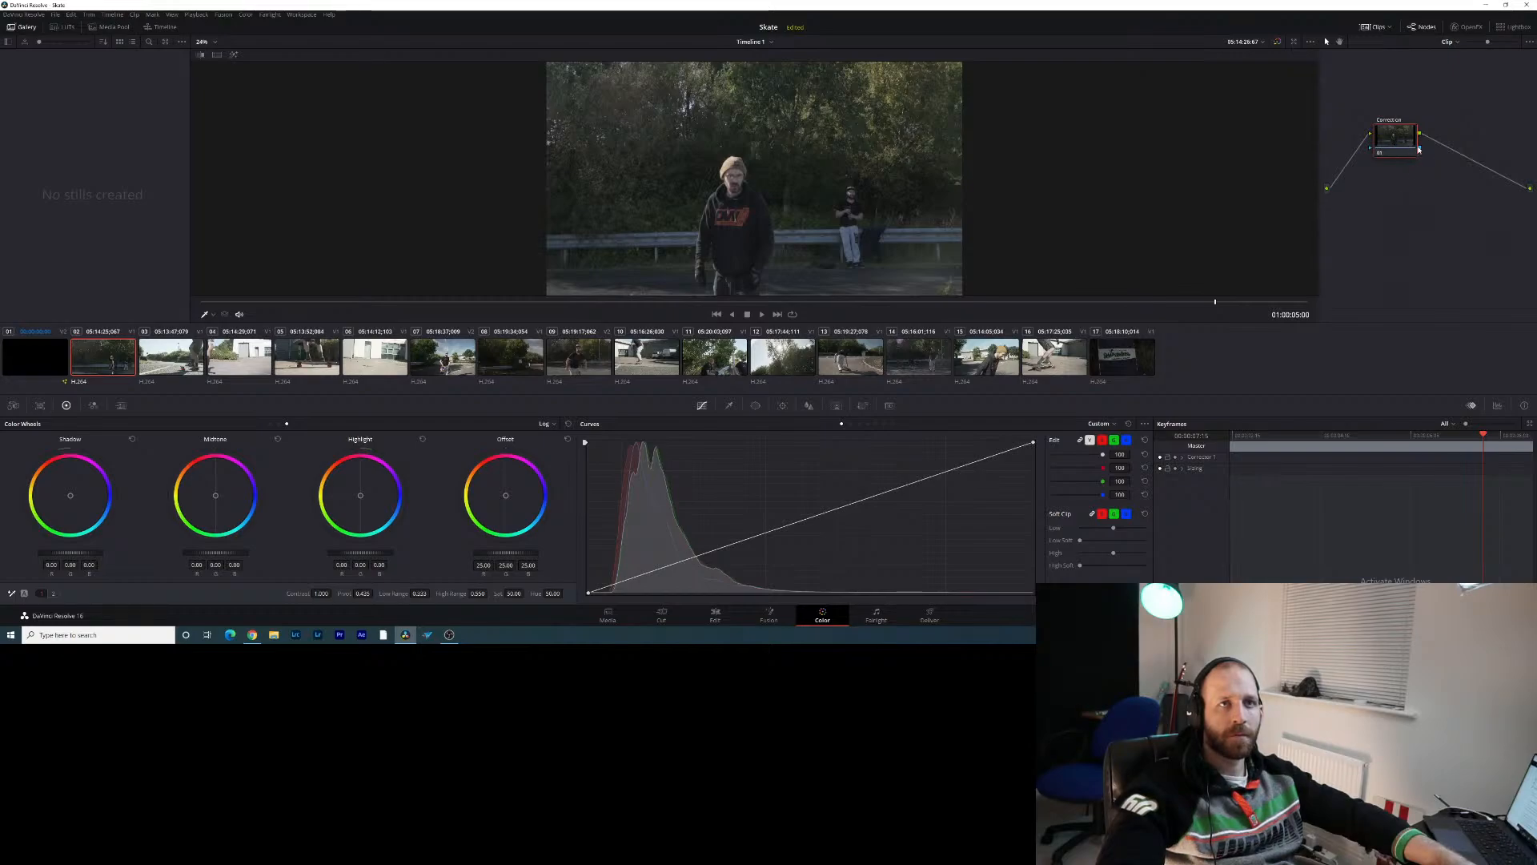
Relabel the clip's node Exposure
{"action": "right_click", "coordinate": [1406, 153]}
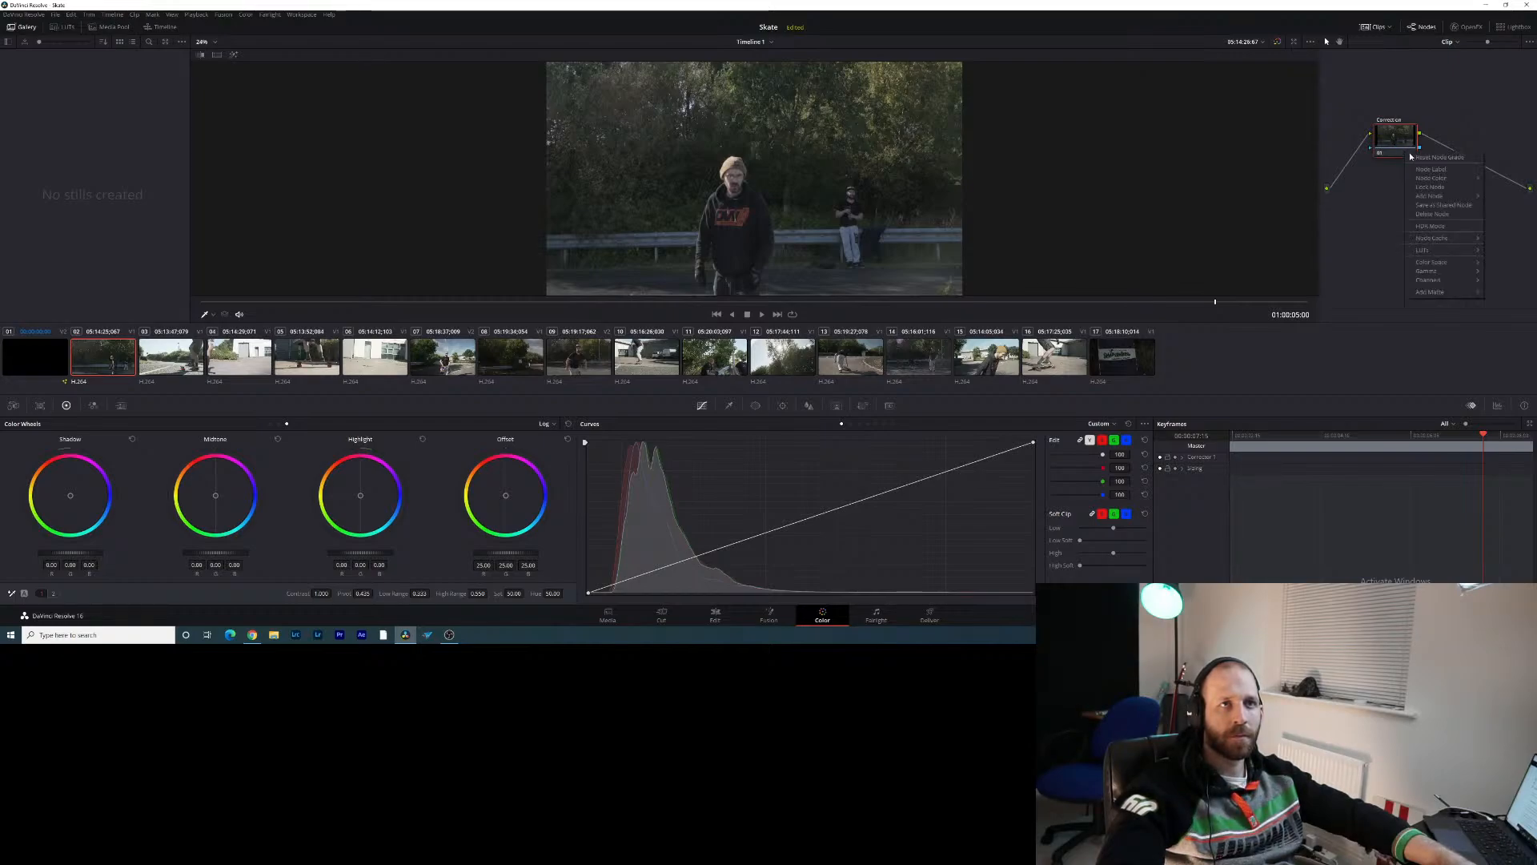
{"action": "left_click", "coordinate": [1406, 133]}
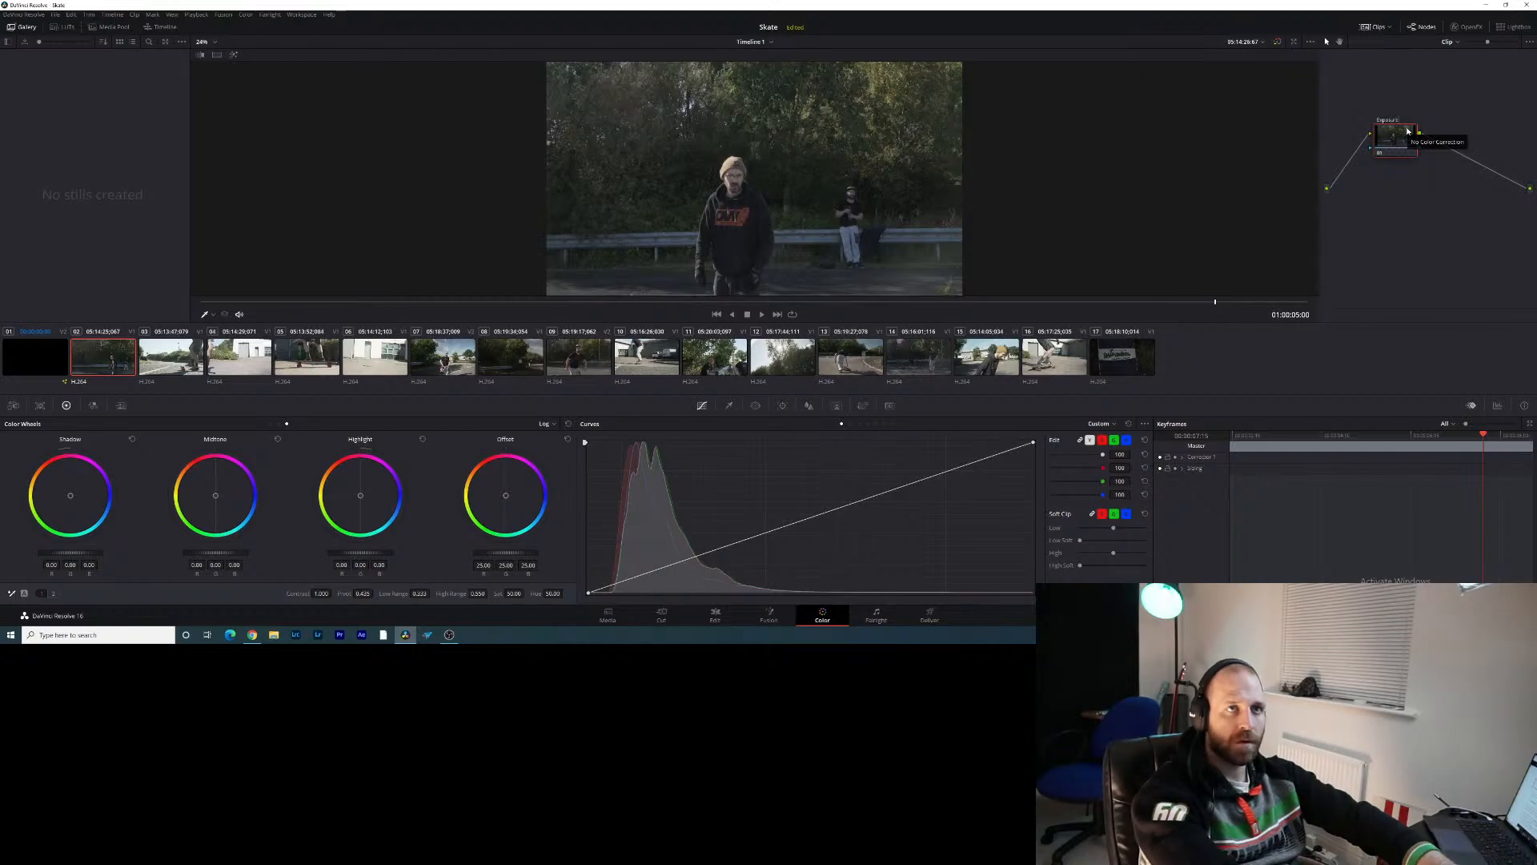
Add a serial node after the Exposure node and make the Exposure node active again
{"action": "right_click", "coordinate": [1421, 169]}
{"action": "right_click", "coordinate": [1421, 151]}
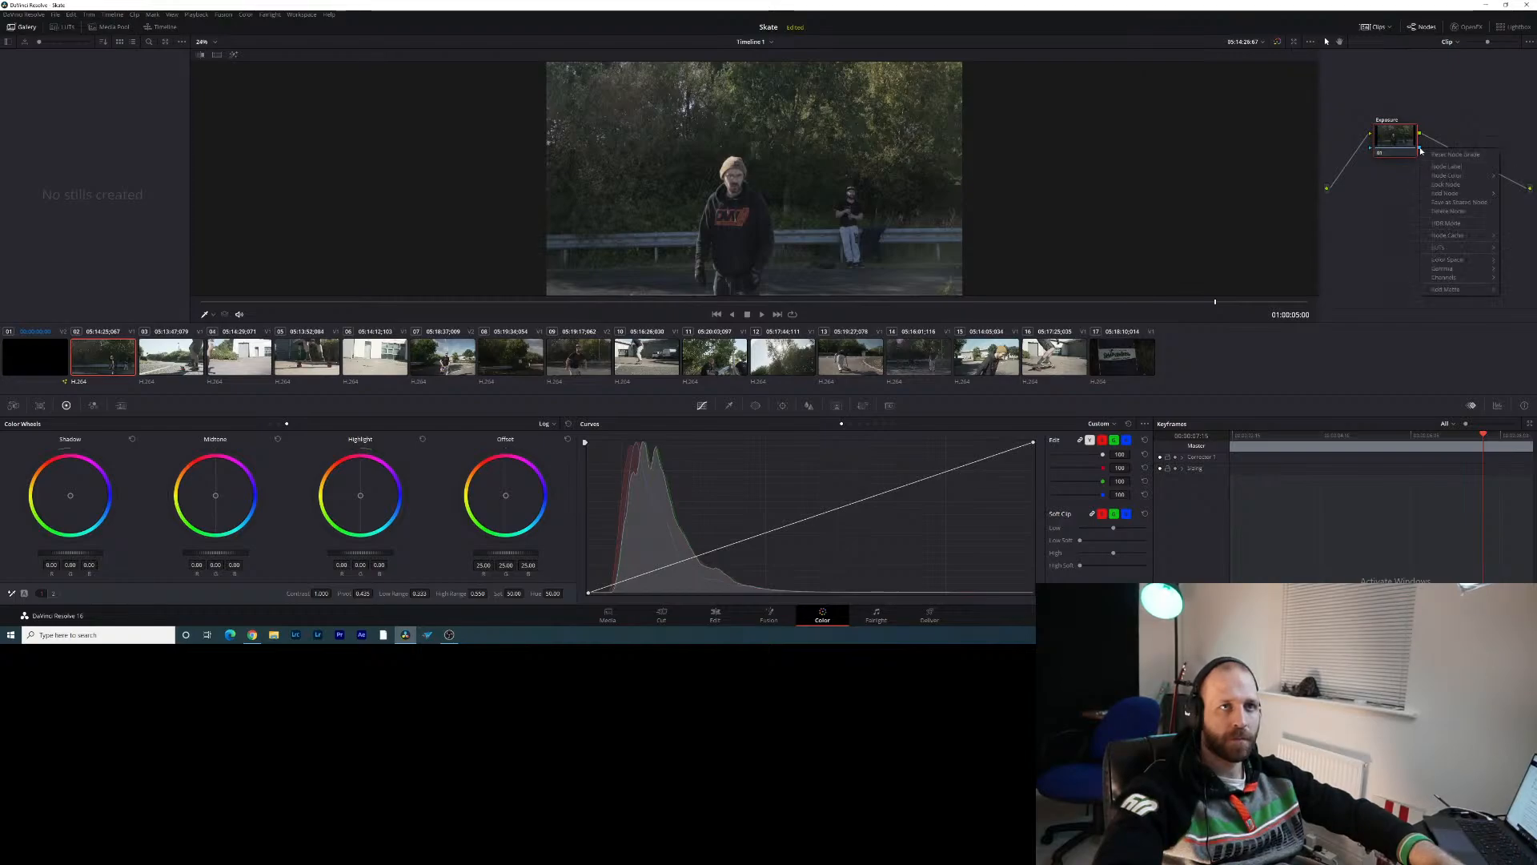
{"action": "left_click", "coordinate": [1421, 151]}
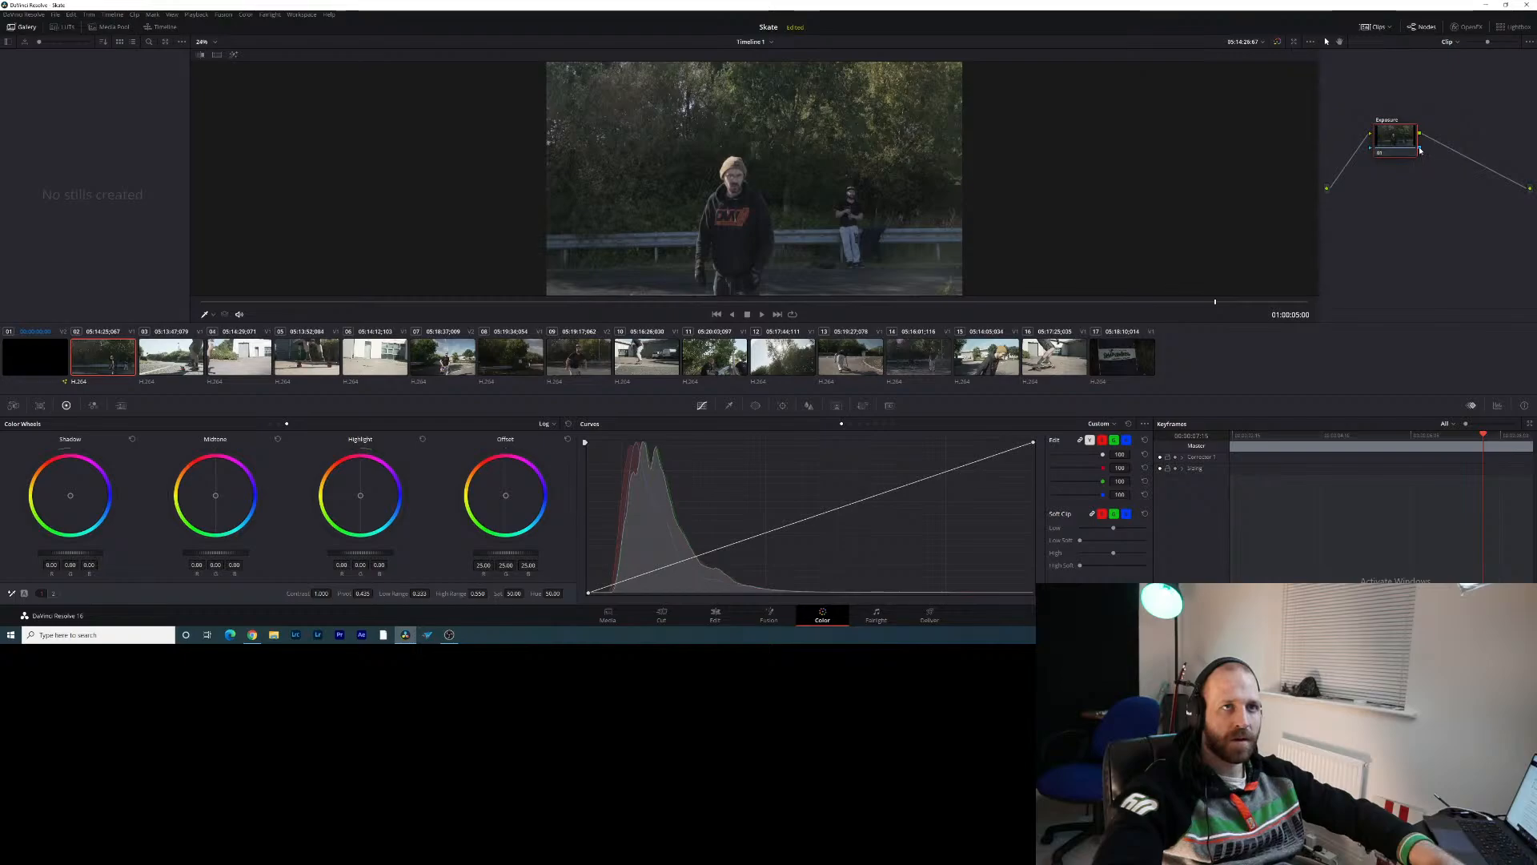
{"action": "right_click", "coordinate": [1421, 151]}
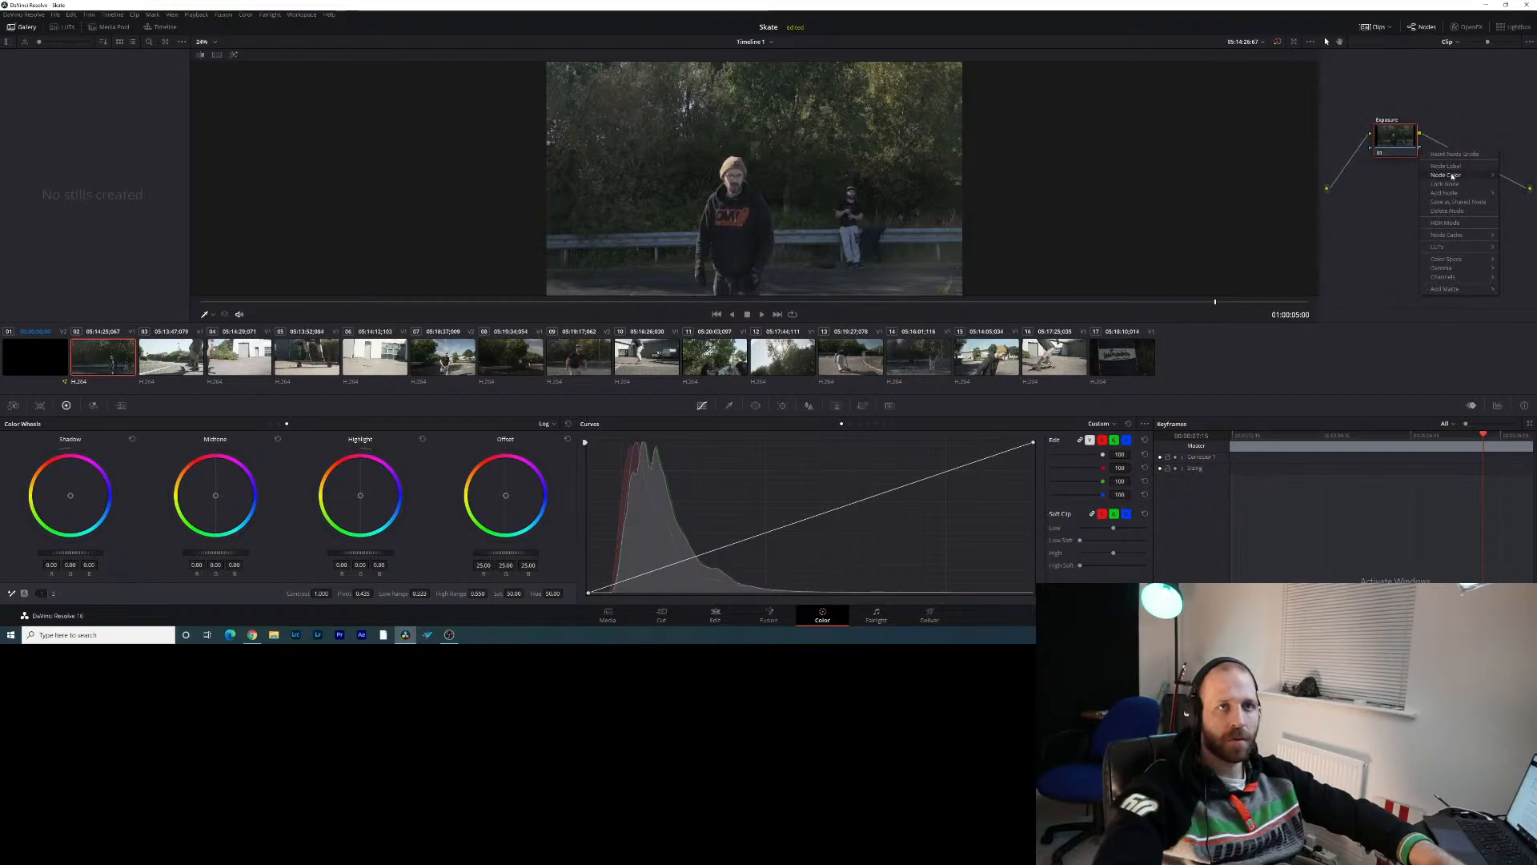
{"action": "mouse_move", "coordinate": [1453, 193]}
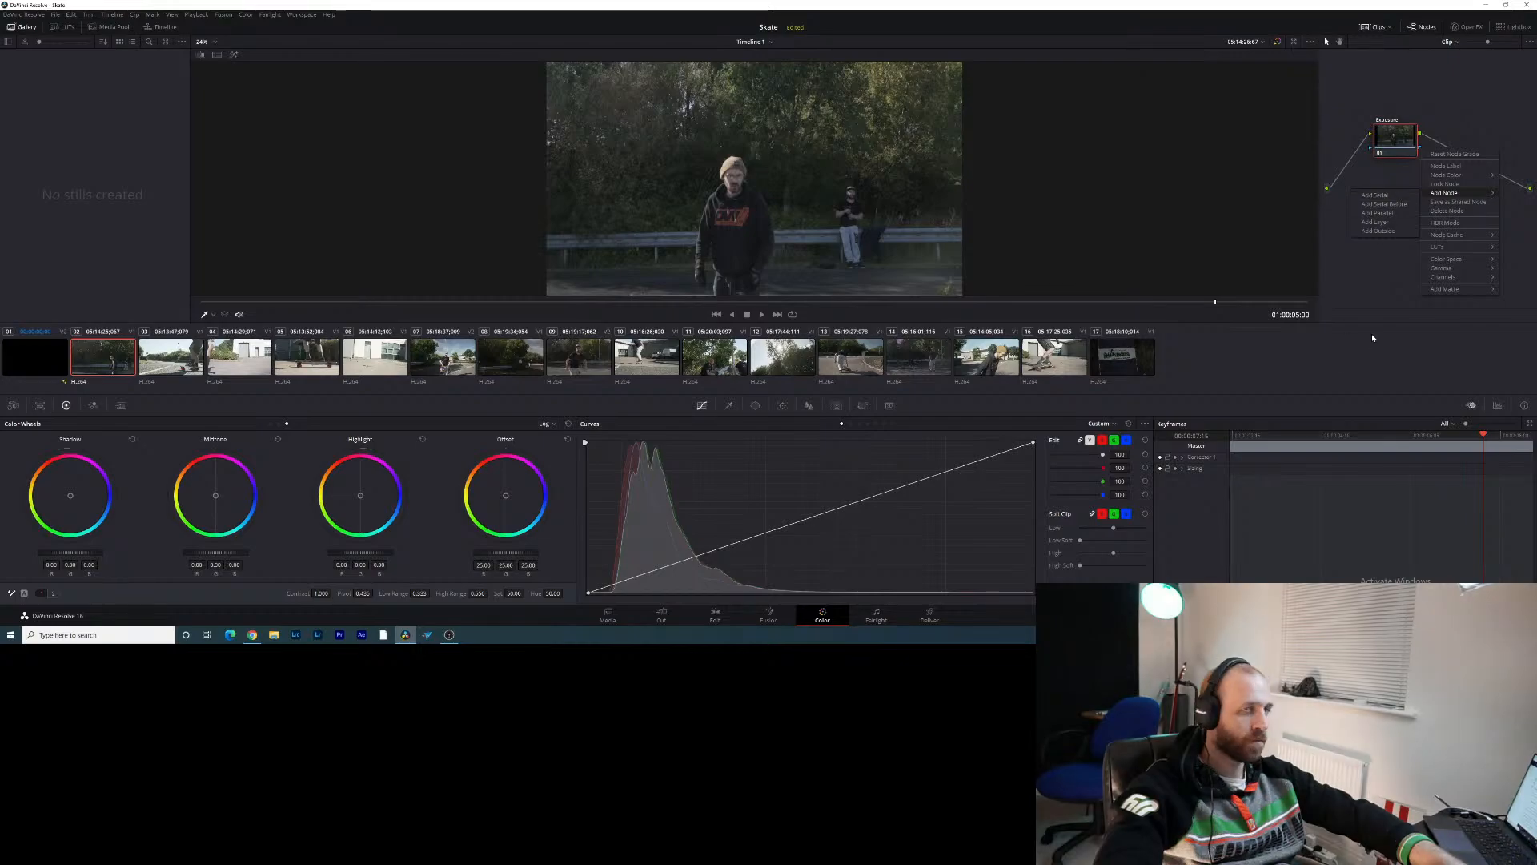
{"action": "left_click", "coordinate": [1426, 276]}
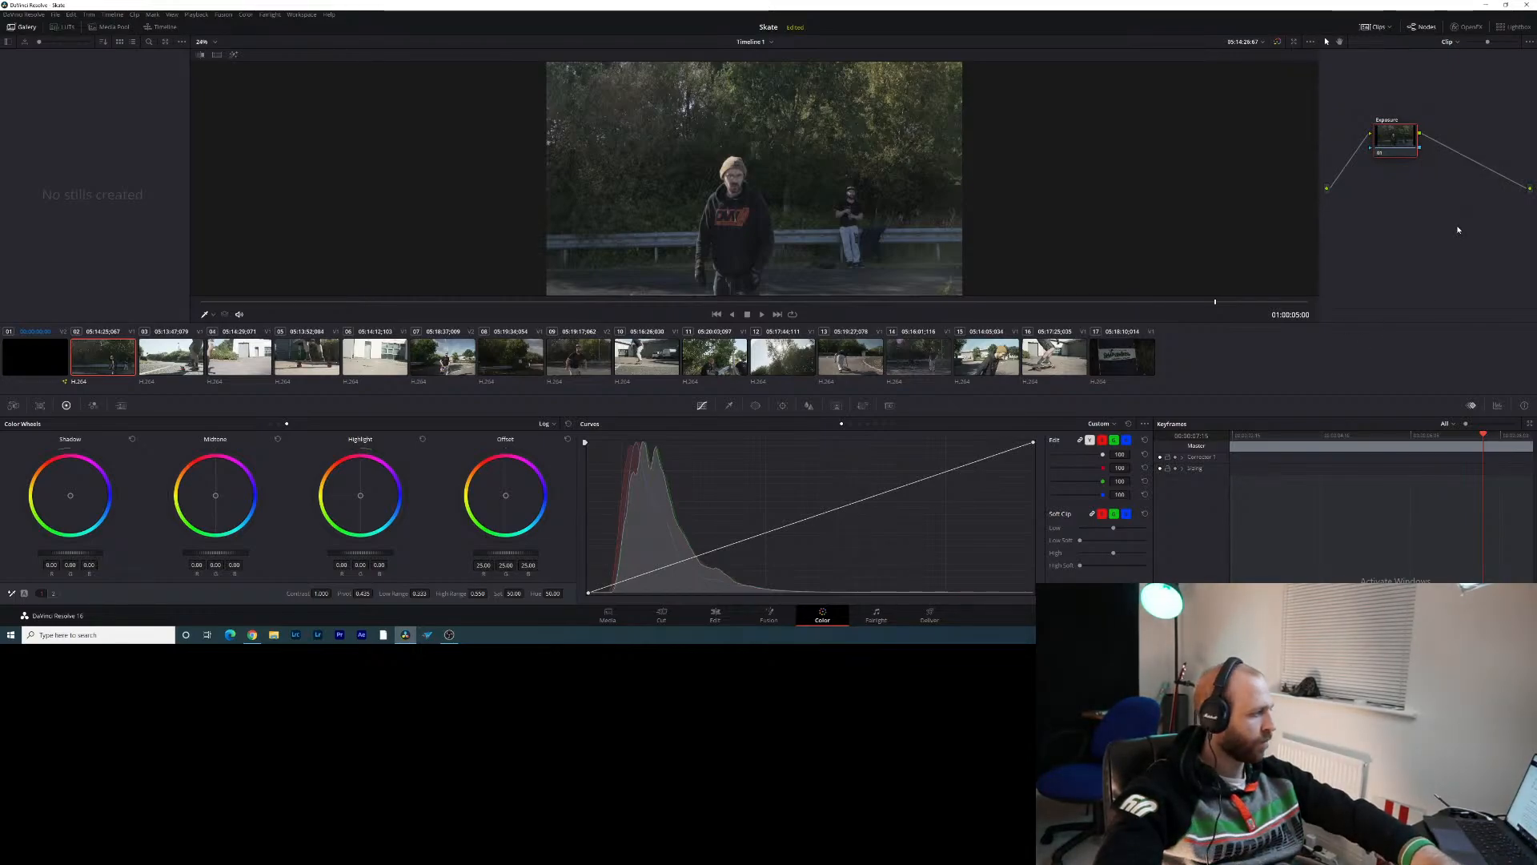
{"action": "key", "text": "alt+s"}
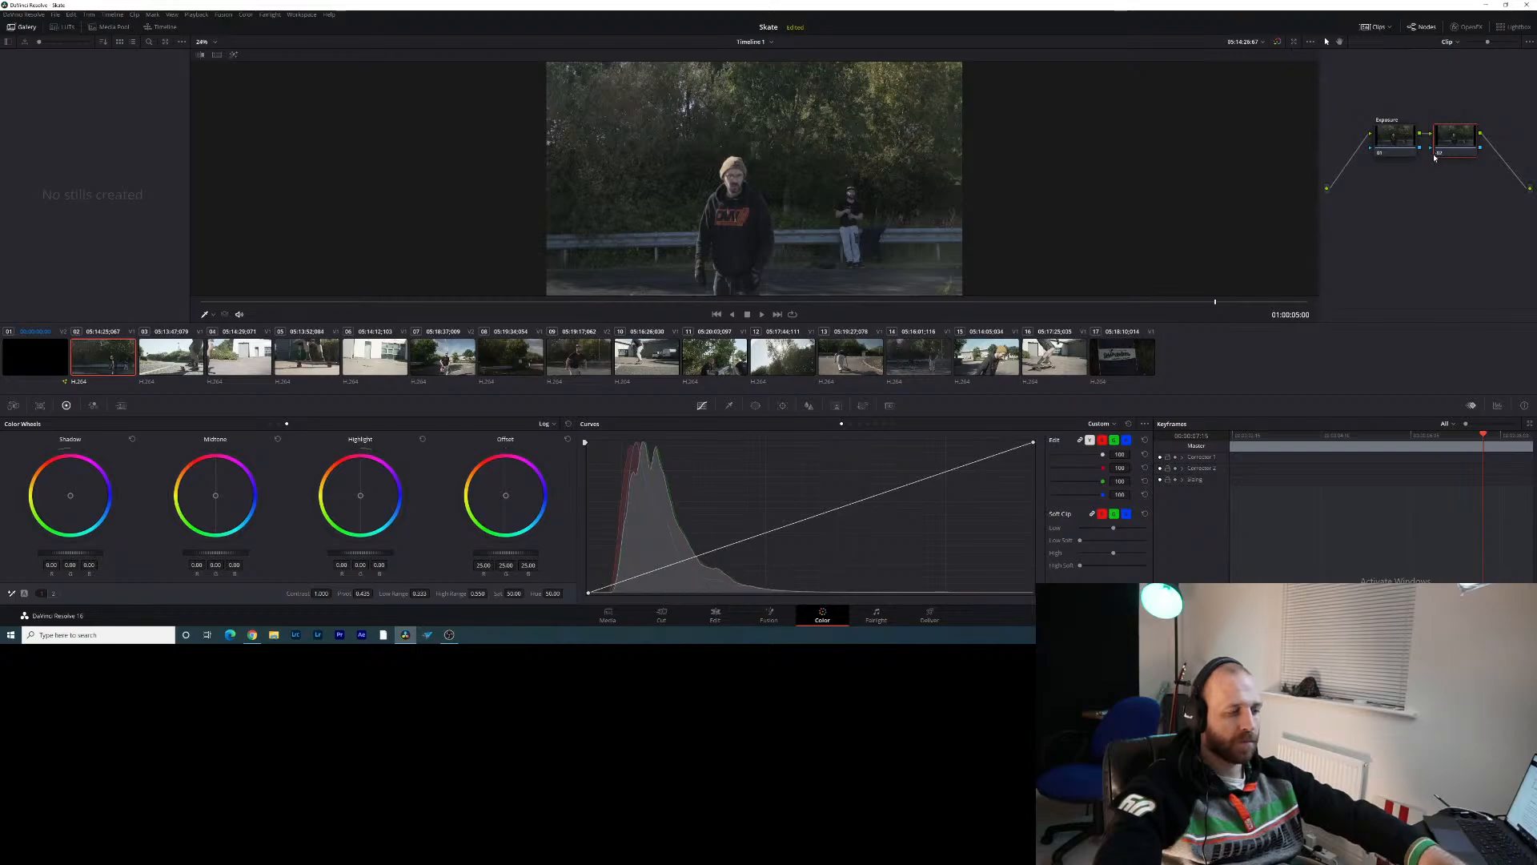
{"action": "left_click", "coordinate": [1395, 147]}
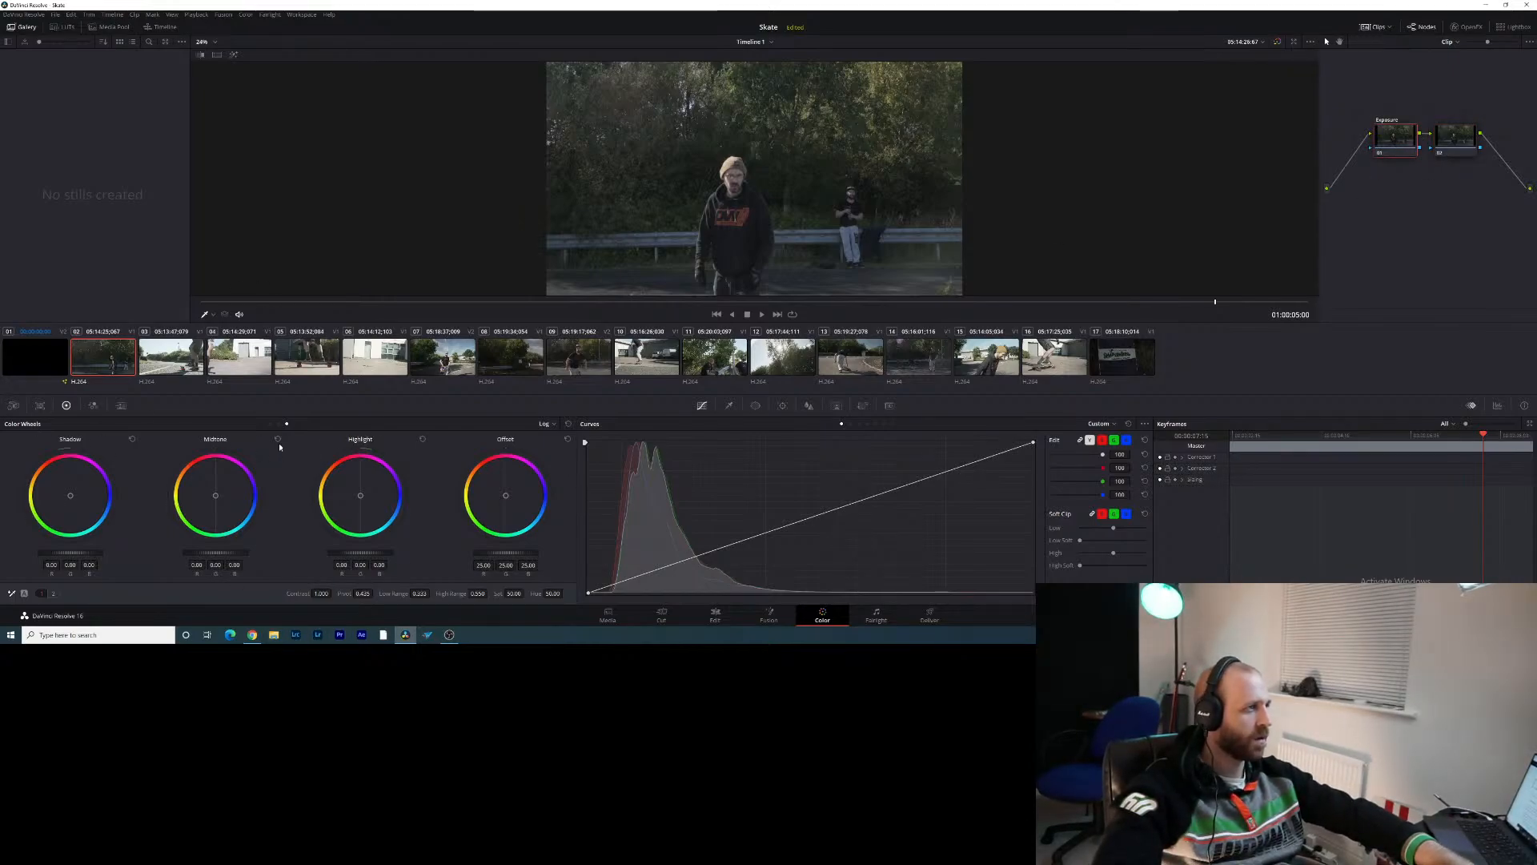
Switch the color wheels to Primaries Wheels and white-balance the Exposure node by sampling the skater's beanie
{"action": "left_click", "coordinate": [270, 424]}
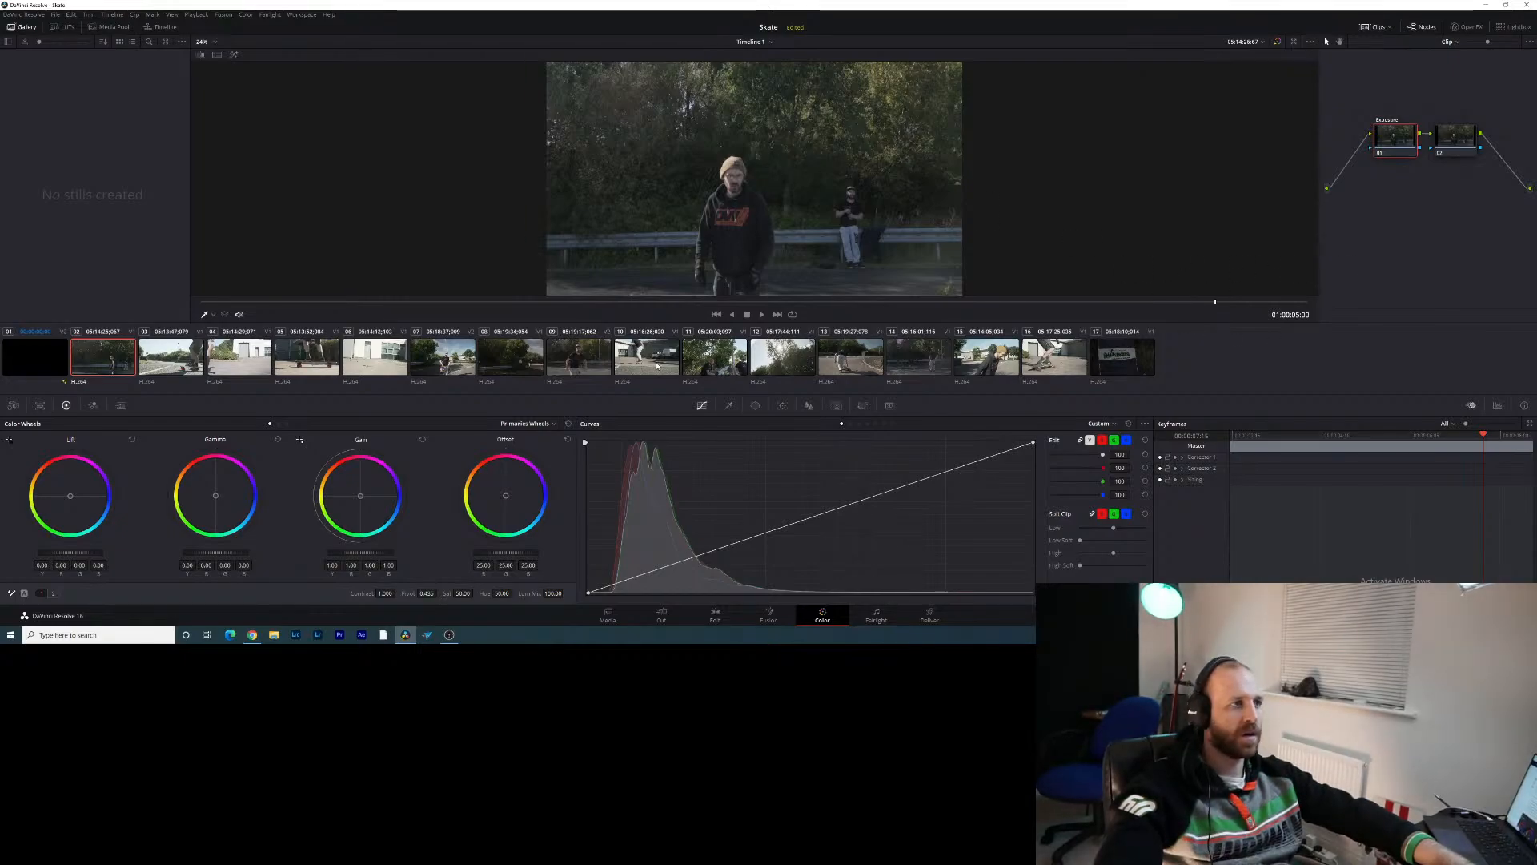
{"action": "left_click", "coordinate": [729, 406]}
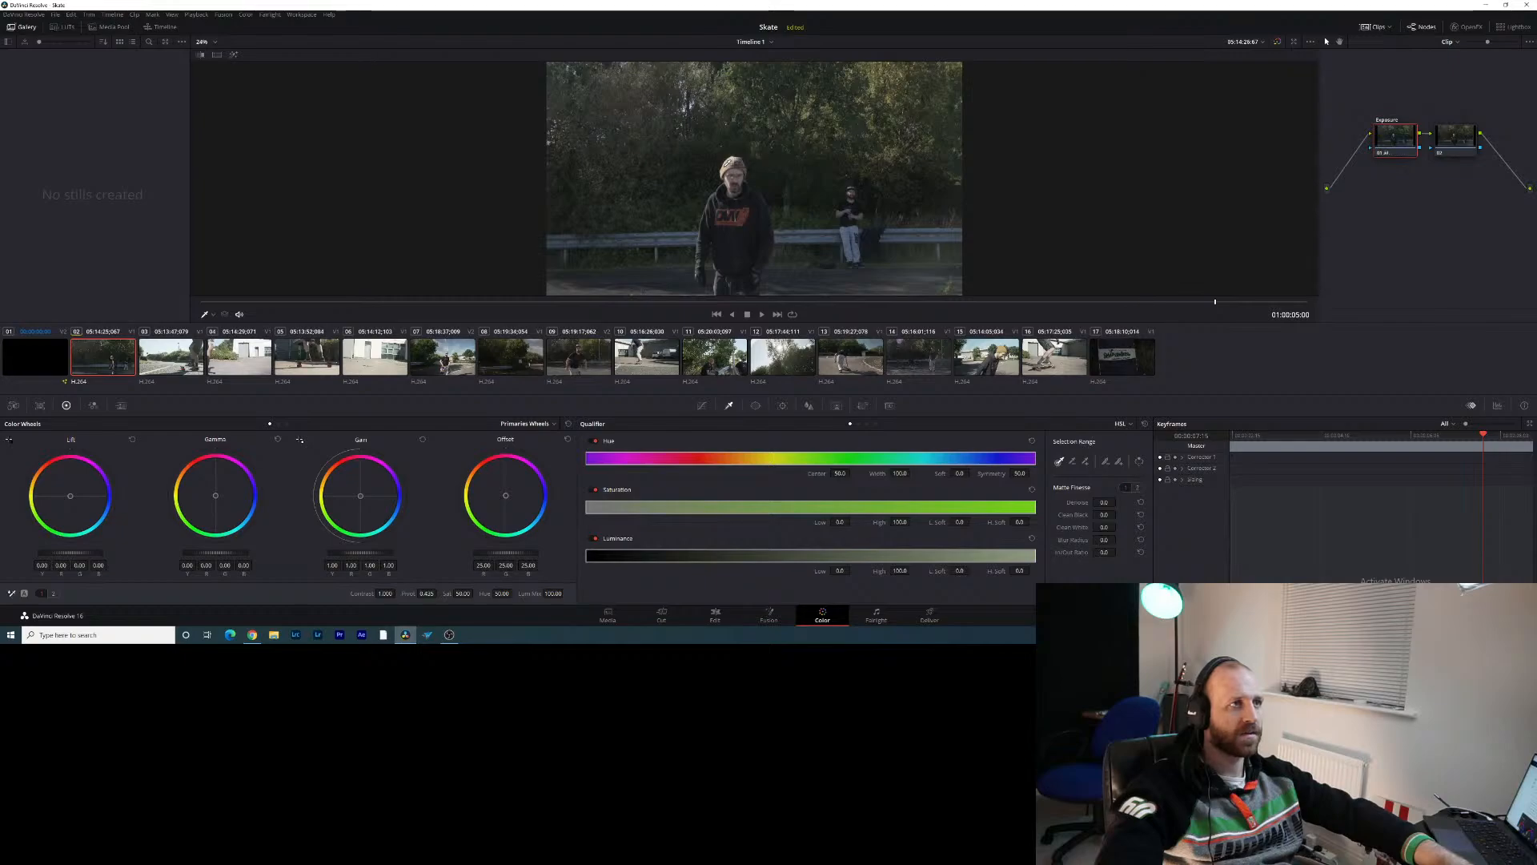
{"action": "left_click", "coordinate": [728, 164]}
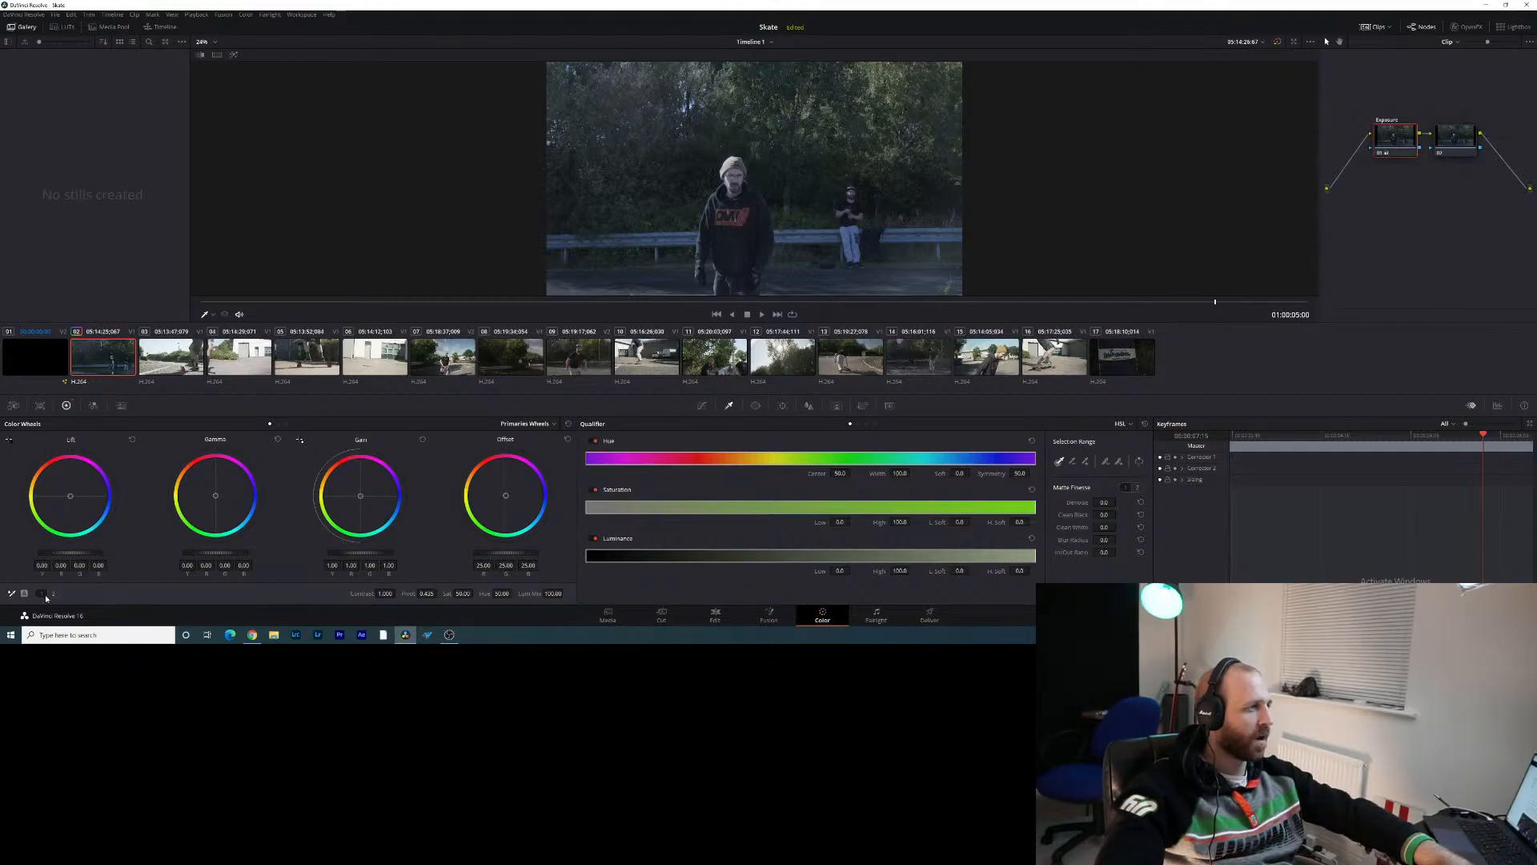
Reduce the cool cast by adjusting the temperature to about -202, and raise Lift to 0.04
{"action": "left_click", "coordinate": [53, 593]}
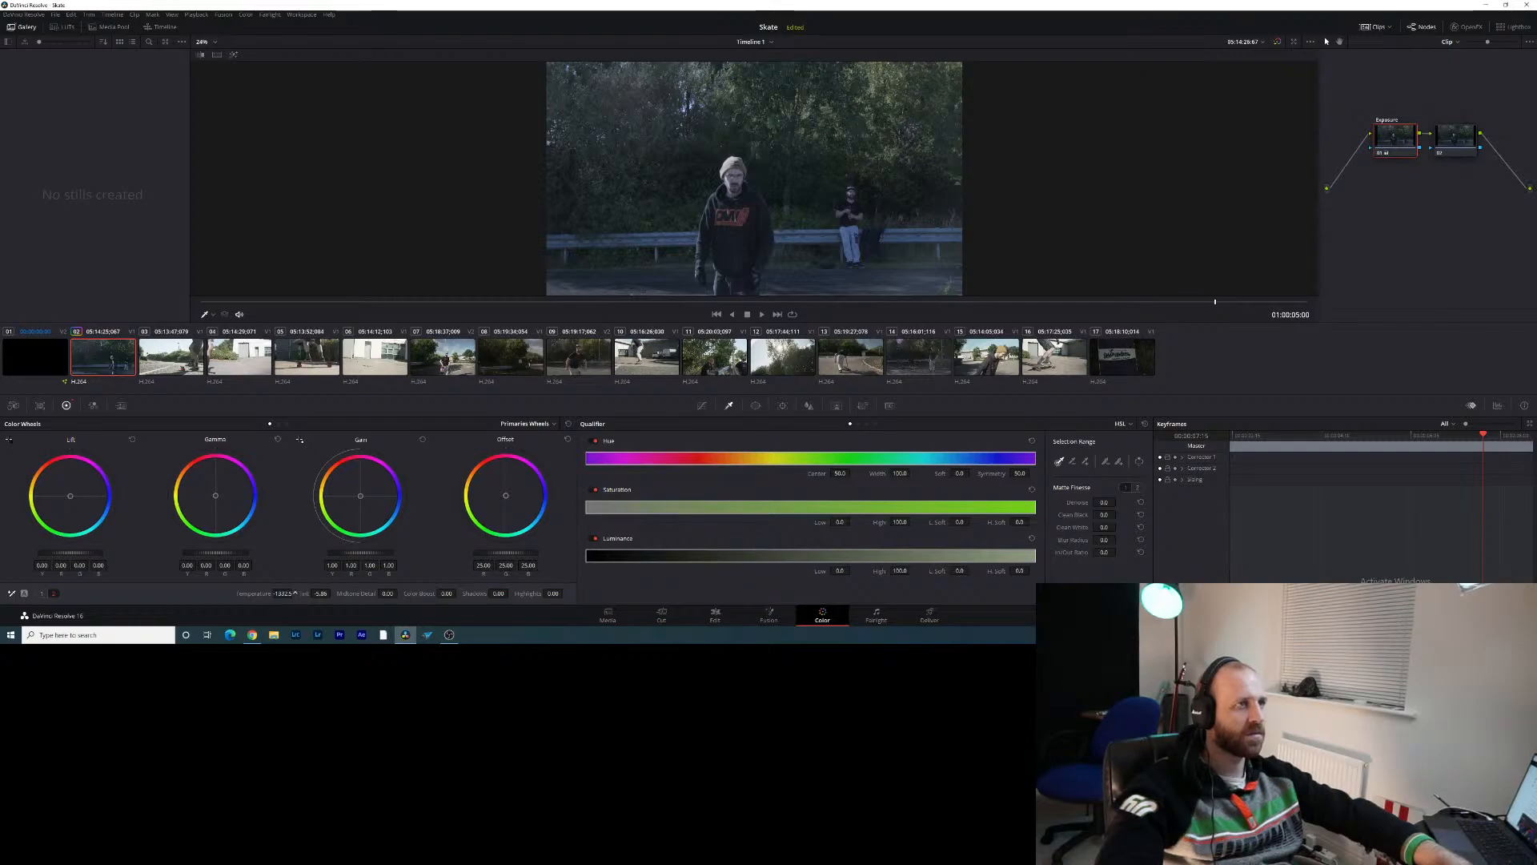
{"action": "left_click_drag", "start_coordinate": [295, 593], "coordinate": [296, 594]}
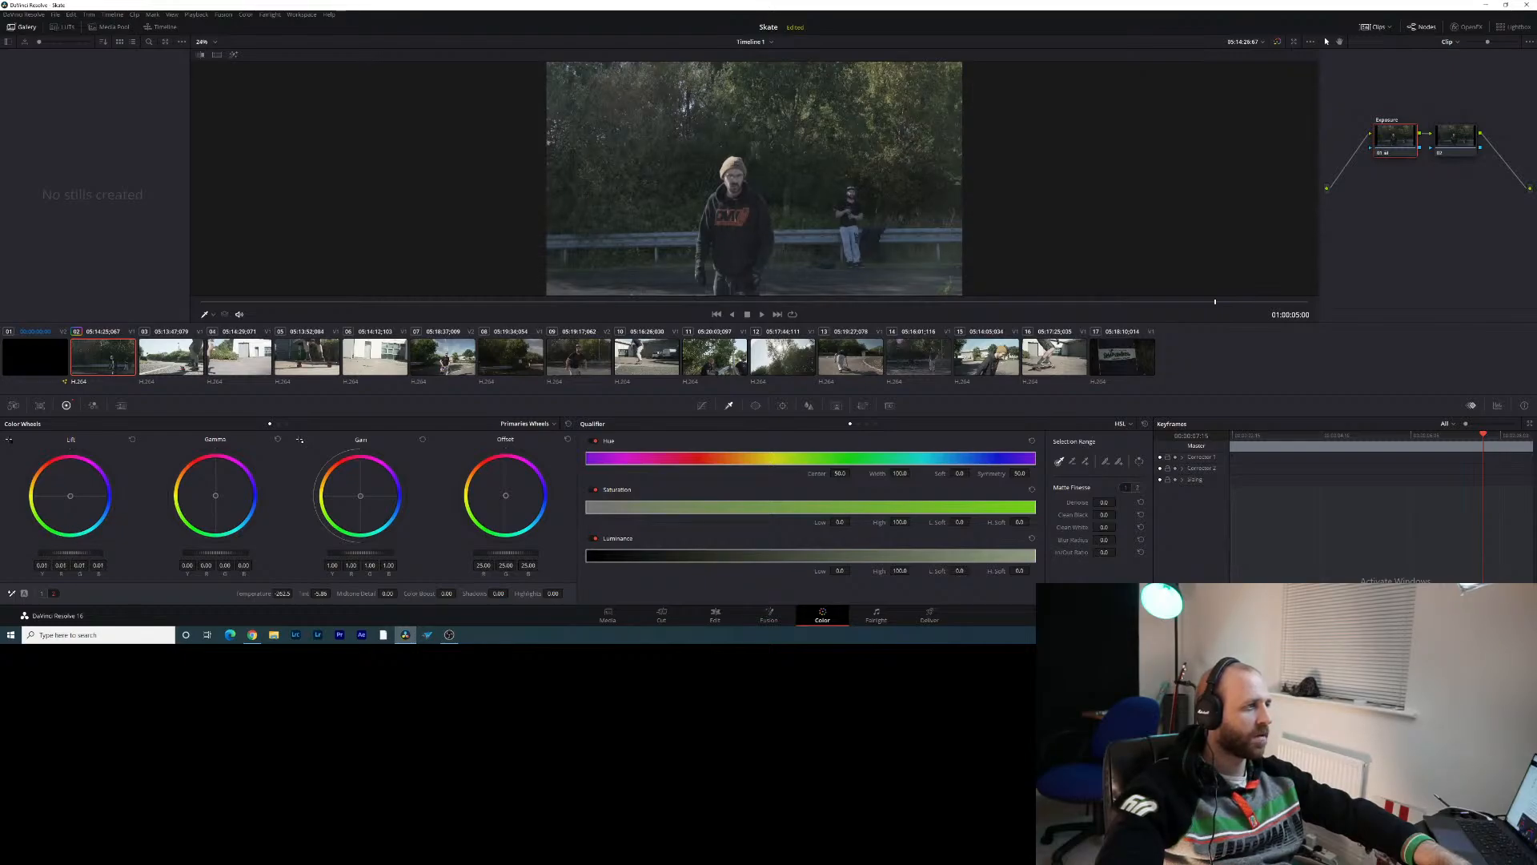
{"action": "left_click_drag", "start_coordinate": [64, 552], "coordinate": [77, 553]}
{"action": "left_click_drag", "start_coordinate": [71, 552], "coordinate": [82, 552]}
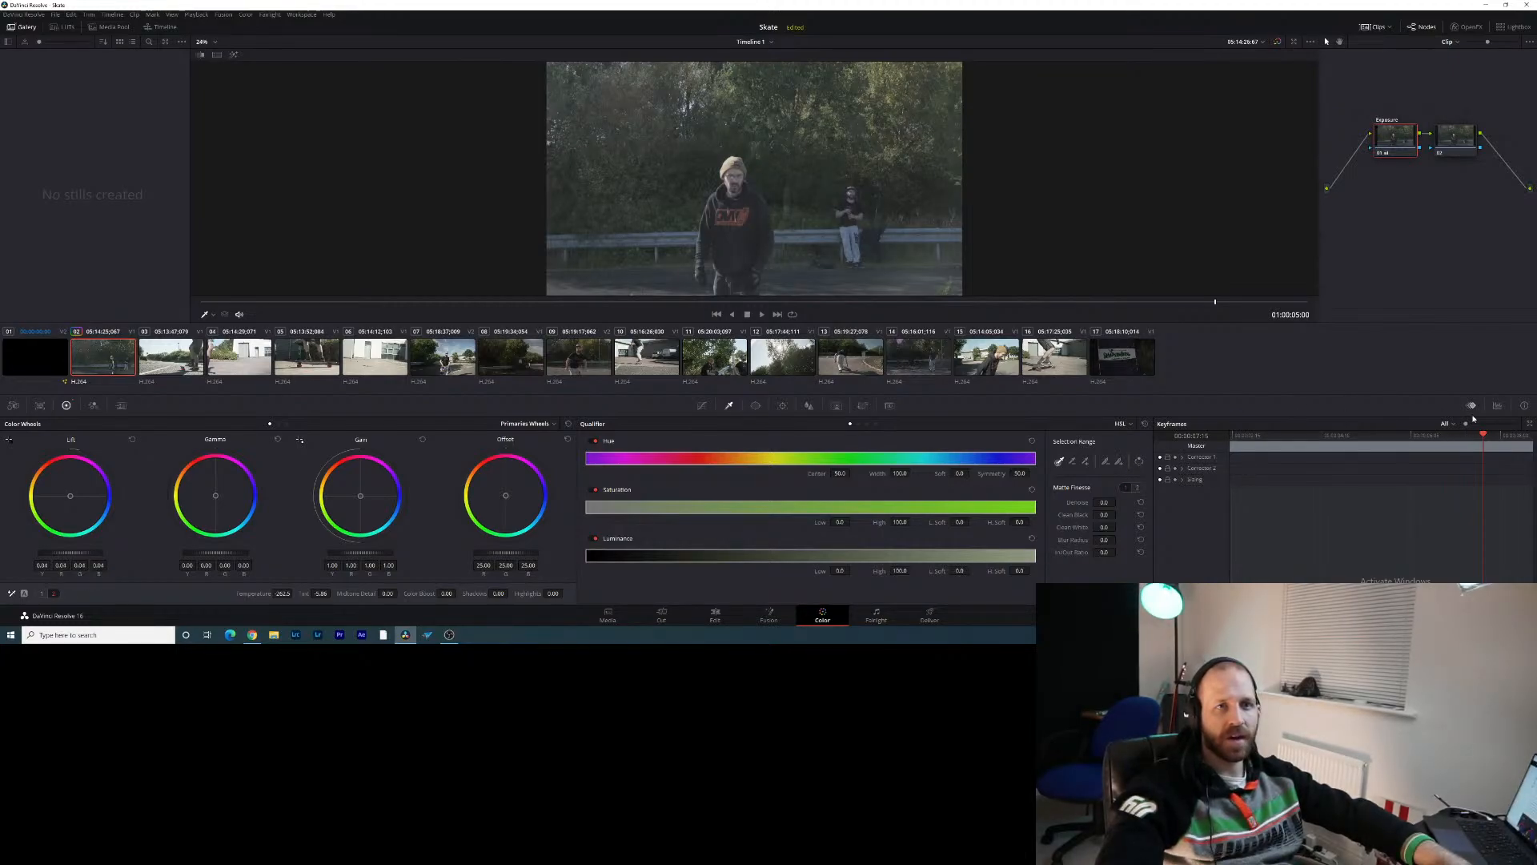
Open the scopes and examine the clip in the histogram, vectorscope, parade and CIE chromaticity views, finishing on Waveform
{"action": "left_click", "coordinate": [1497, 407]}
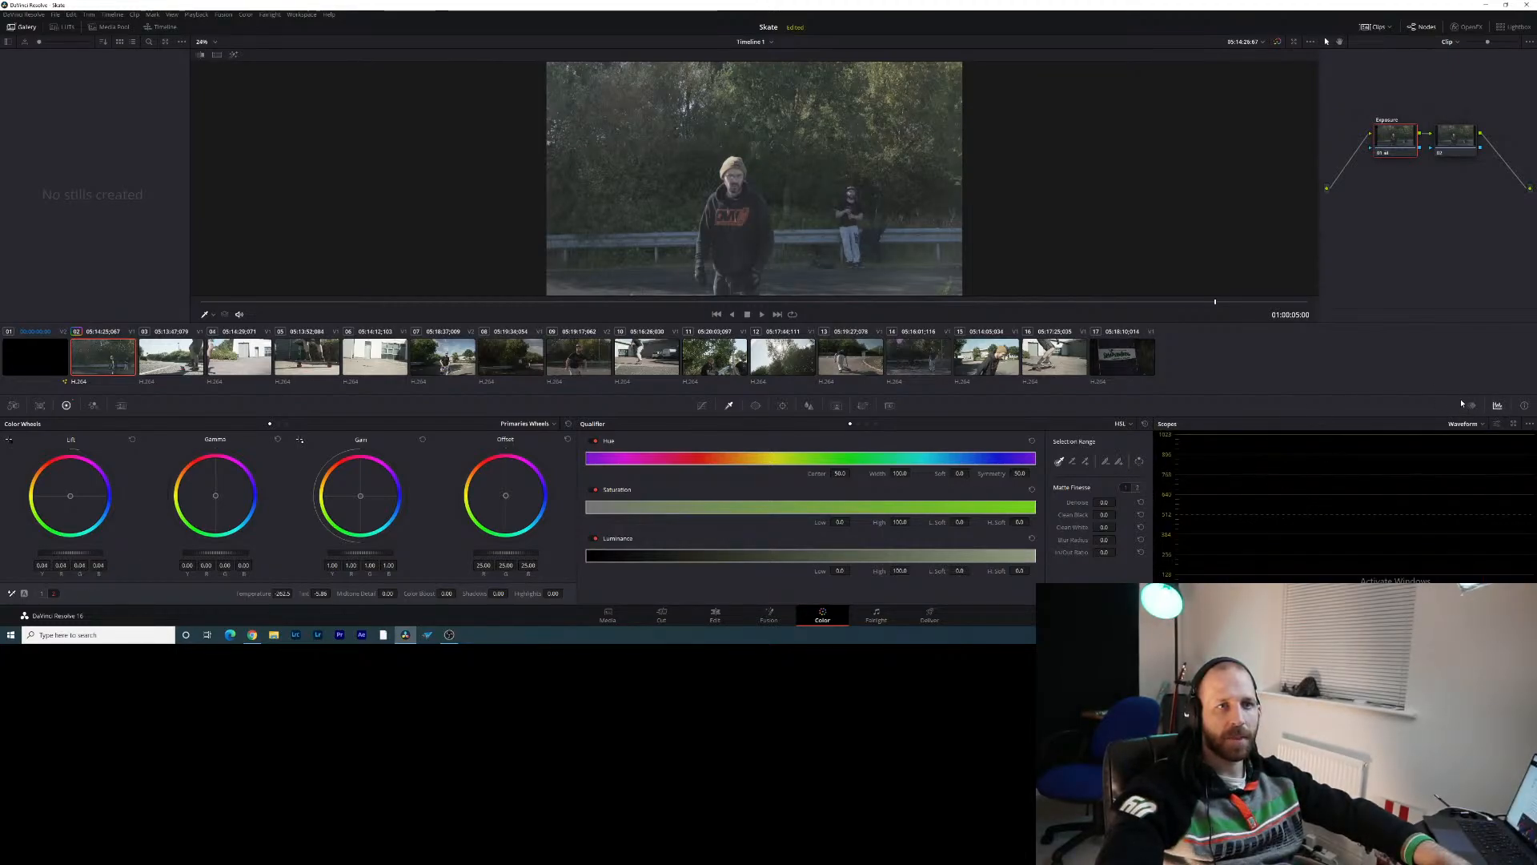
{"action": "left_click", "coordinate": [1469, 424]}
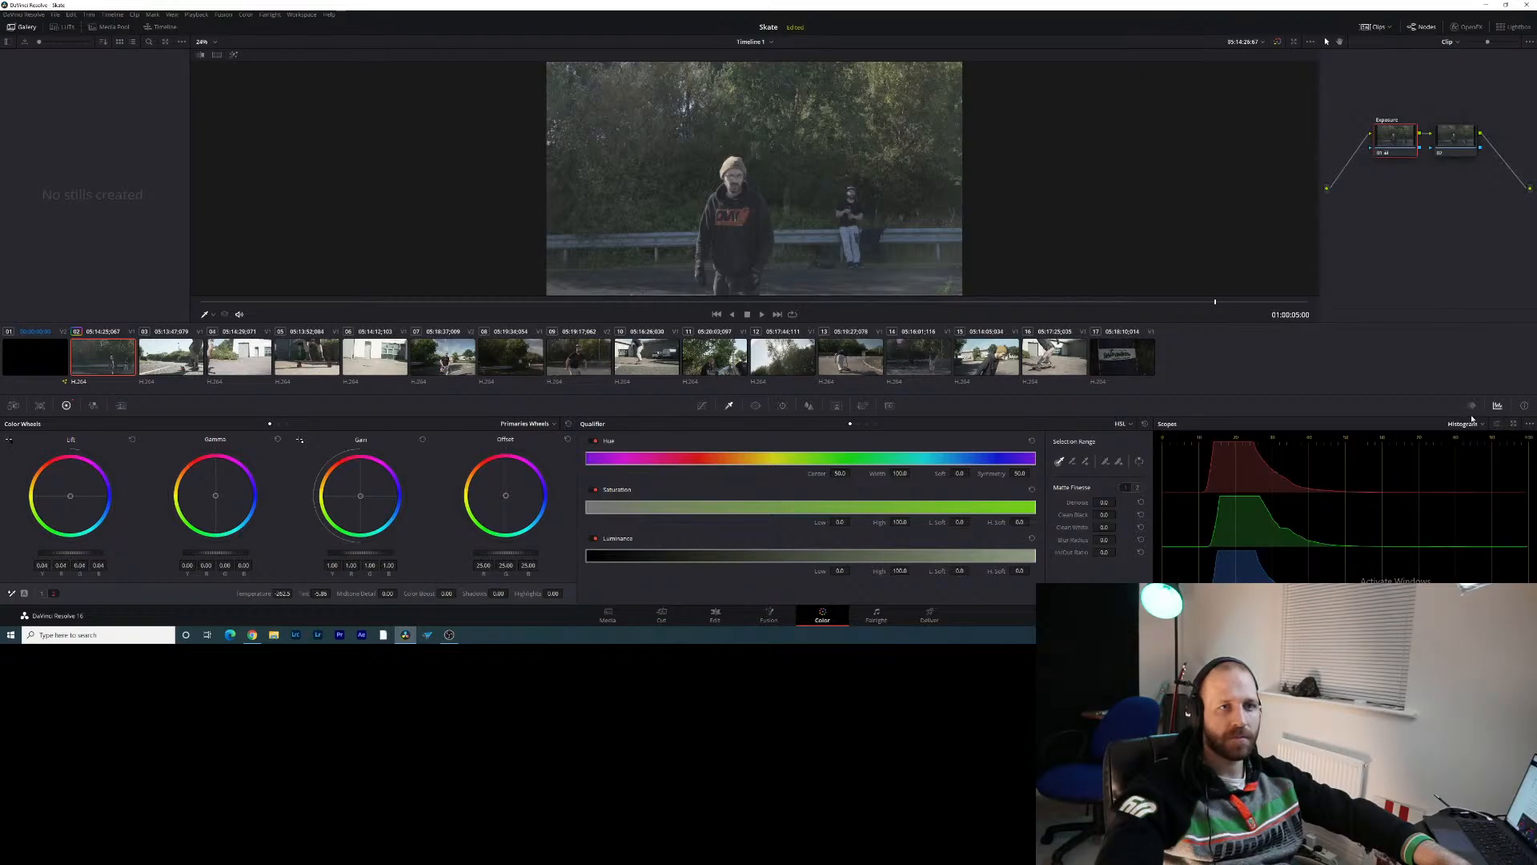
{"action": "left_click", "coordinate": [1465, 423]}
{"action": "left_click", "coordinate": [1478, 448]}
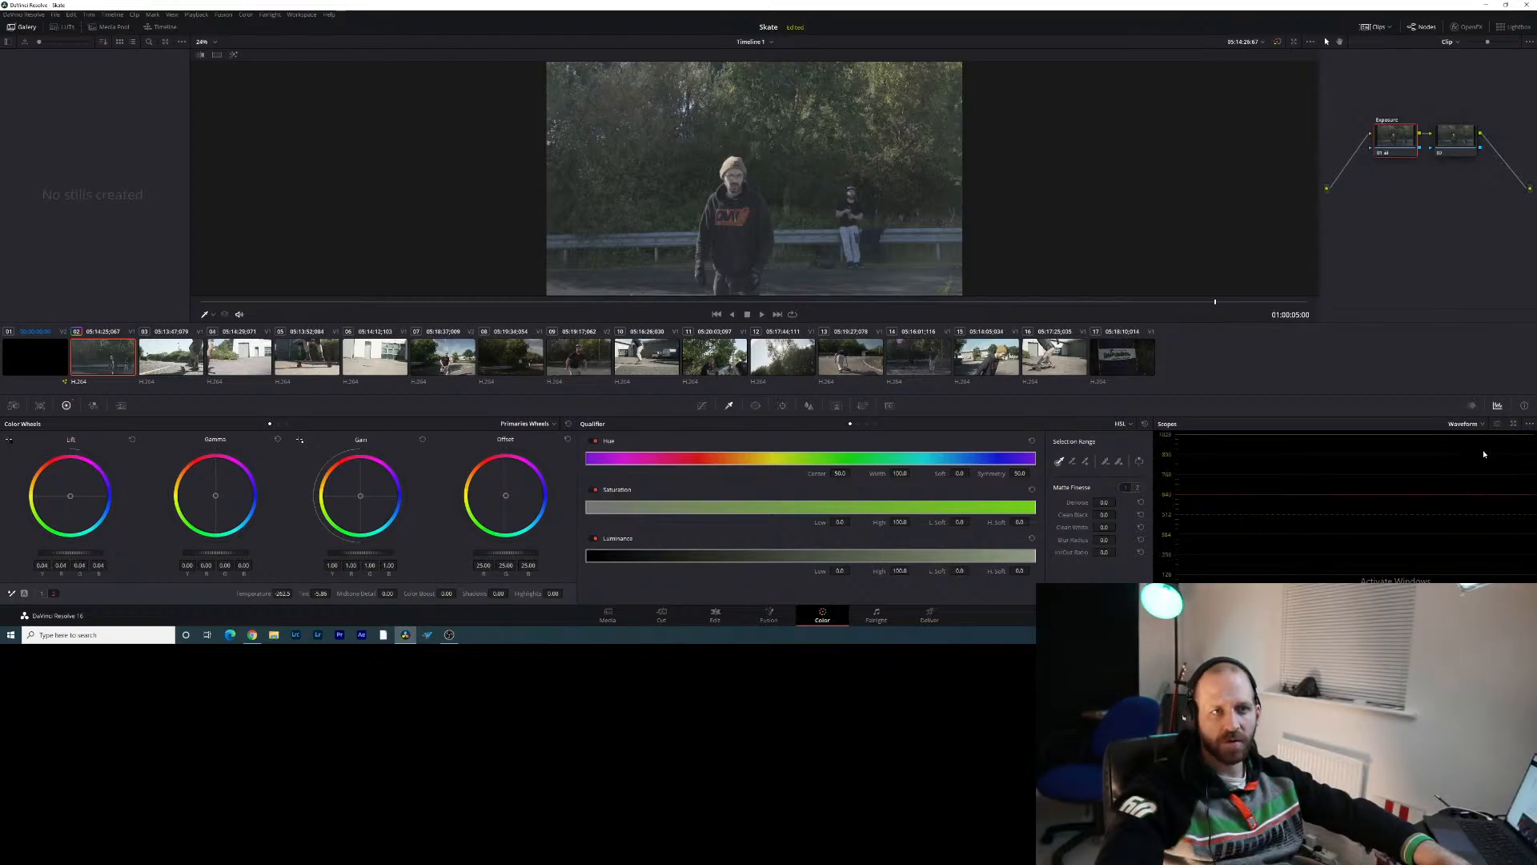
{"action": "left_click", "coordinate": [1481, 427]}
{"action": "left_click", "coordinate": [1482, 455]}
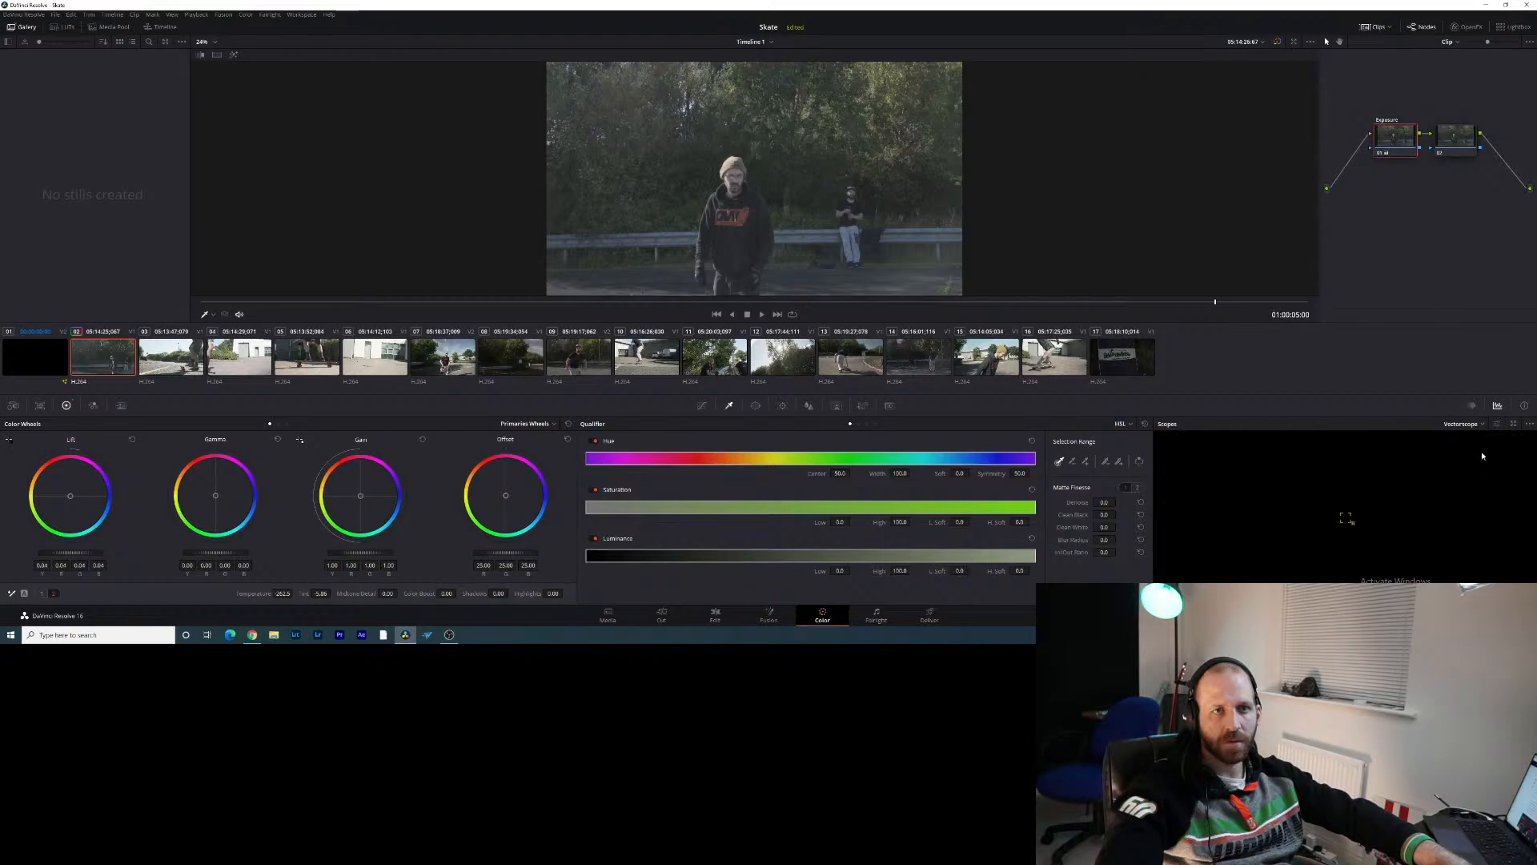
{"action": "left_click", "coordinate": [1482, 425]}
{"action": "left_click", "coordinate": [1477, 440]}
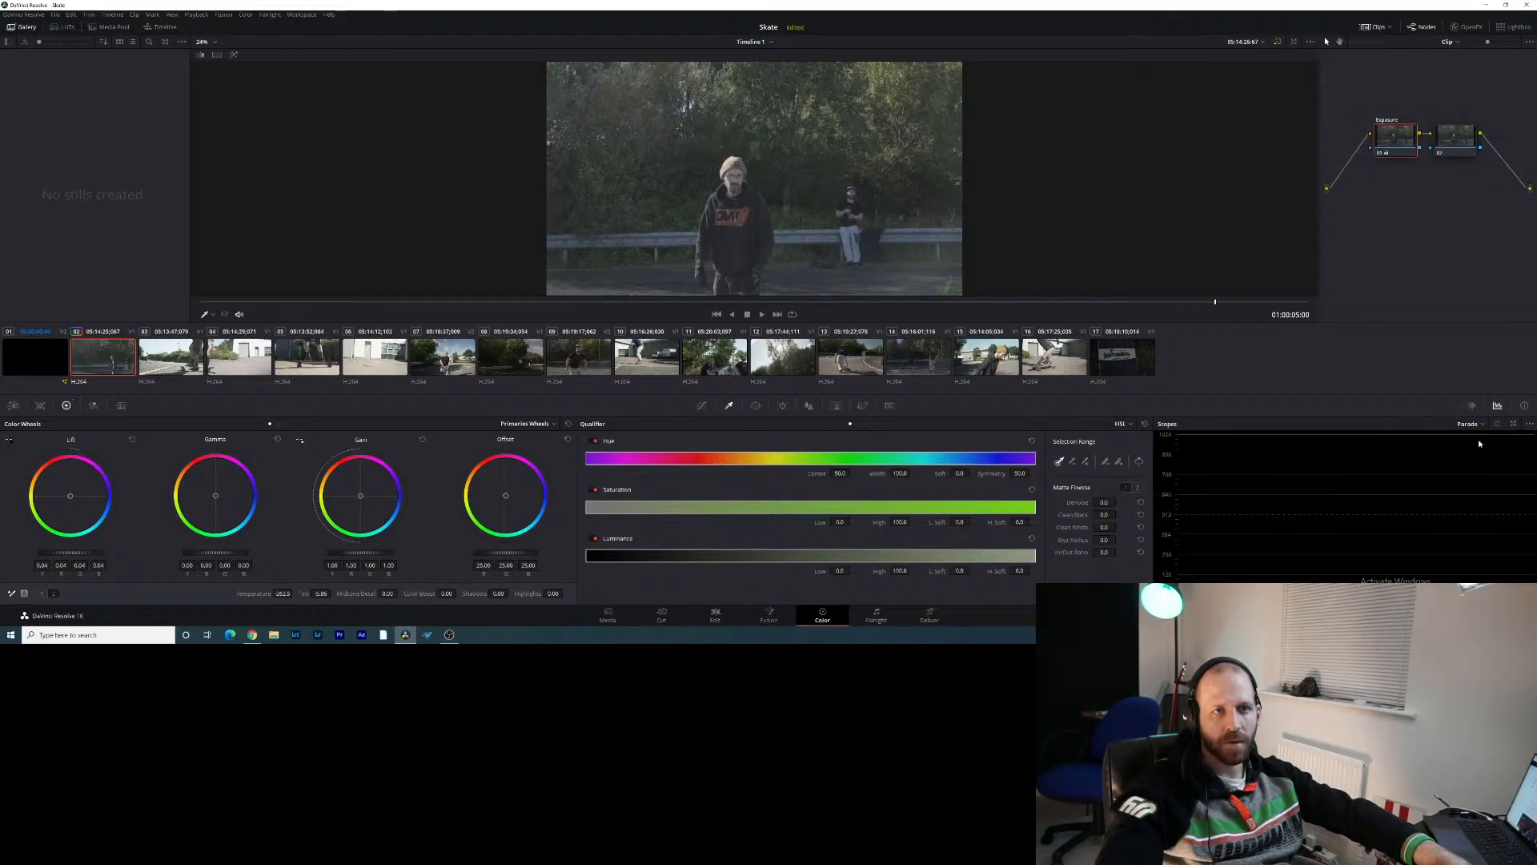
{"action": "left_click", "coordinate": [1482, 427]}
{"action": "left_click", "coordinate": [1485, 474]}
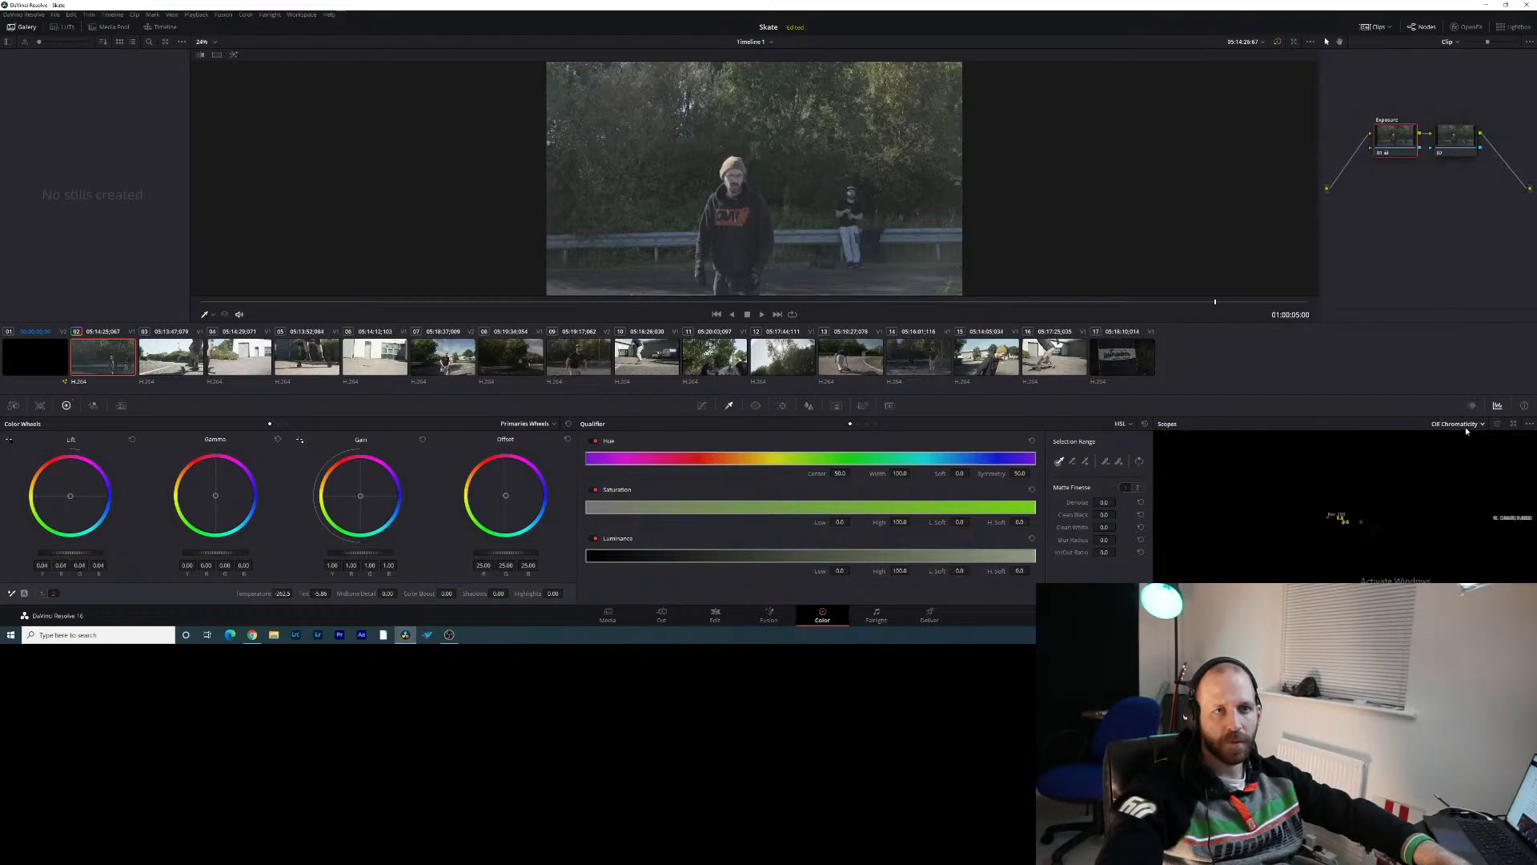
{"action": "left_click", "coordinate": [1468, 425]}
{"action": "left_click", "coordinate": [1469, 465]}
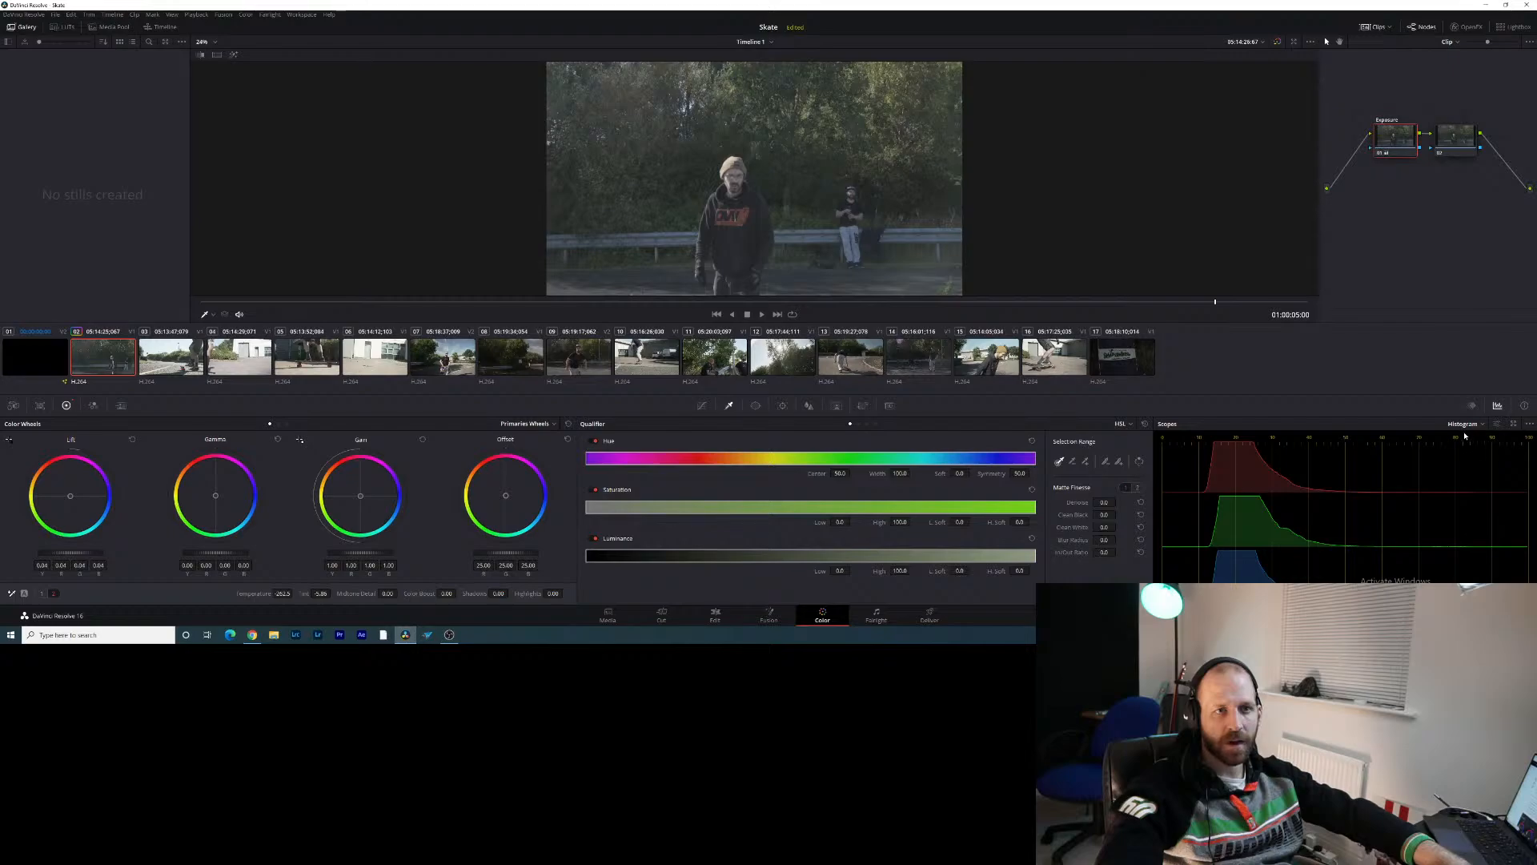
{"action": "left_click", "coordinate": [1468, 427]}
{"action": "left_click", "coordinate": [1476, 457]}
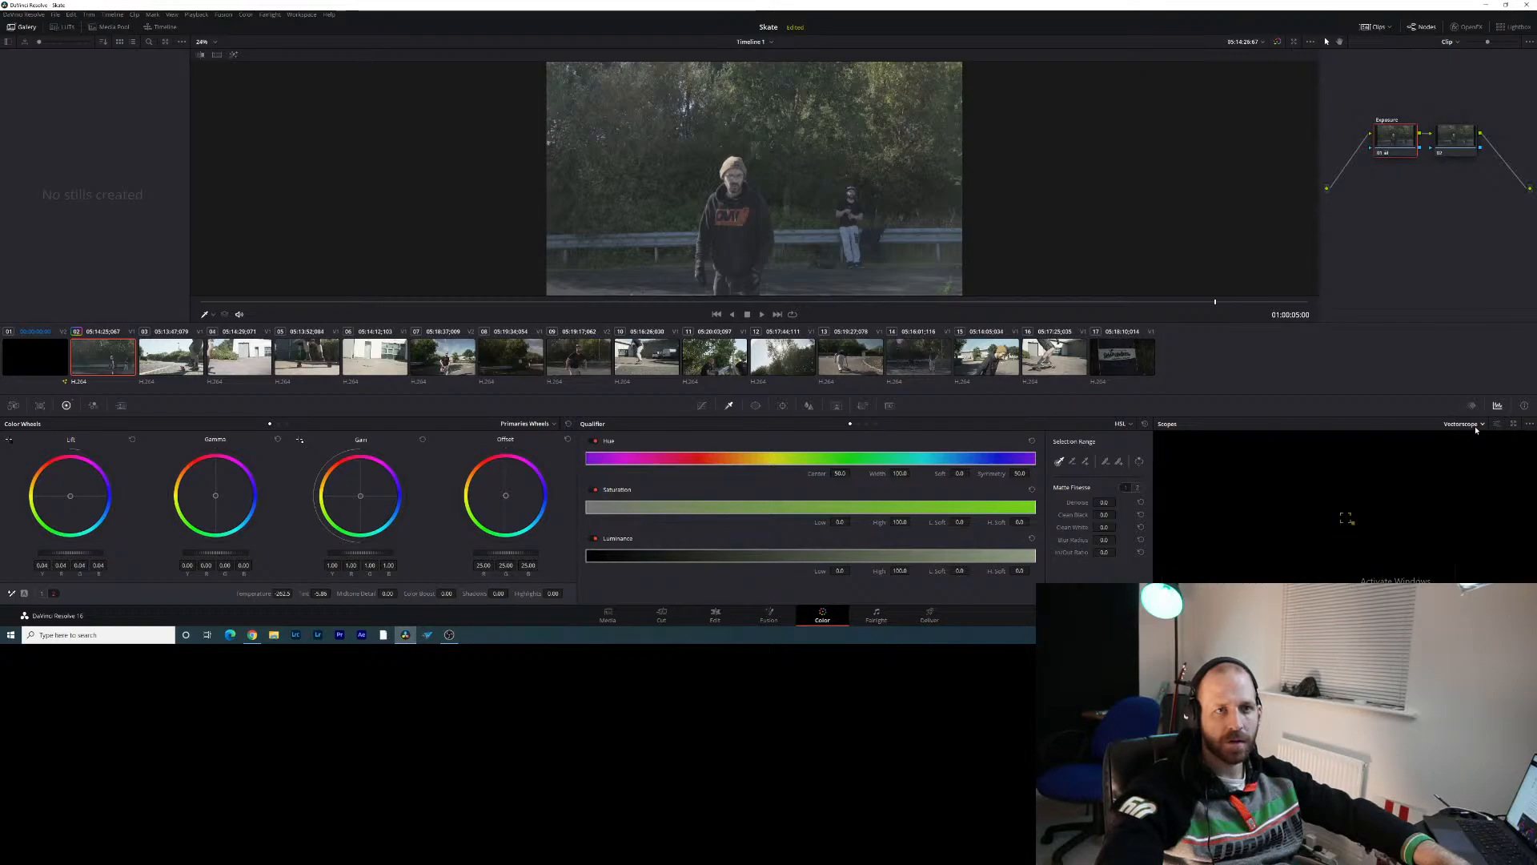
{"action": "left_click", "coordinate": [1463, 424]}
{"action": "left_click", "coordinate": [1477, 456]}
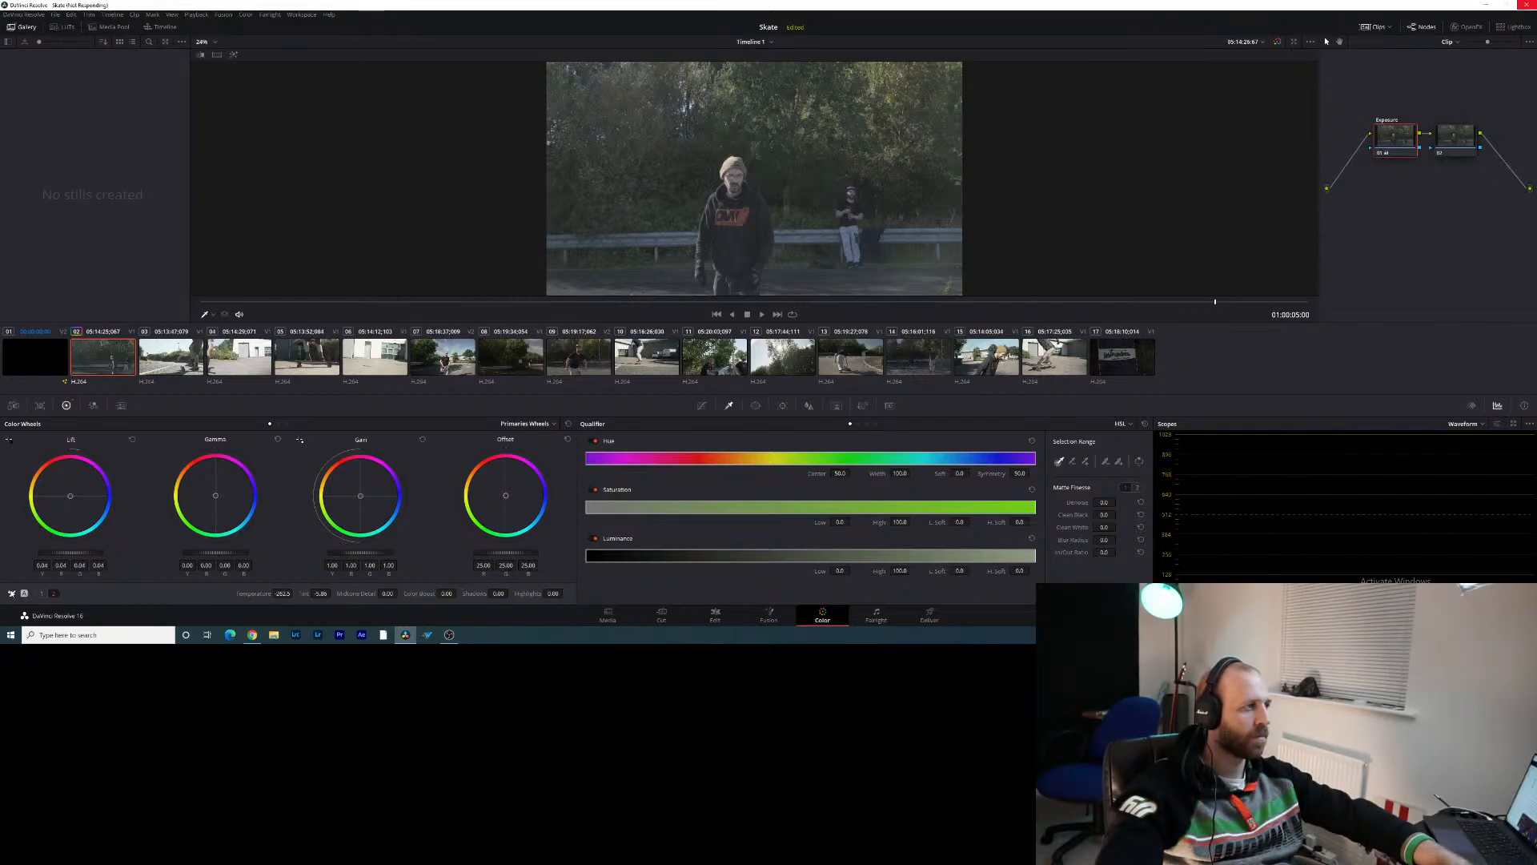
Try the automatic color balance, and resample the white balance from the beanie with the temperature at about -403
{"action": "left_click", "coordinate": [24, 593]}
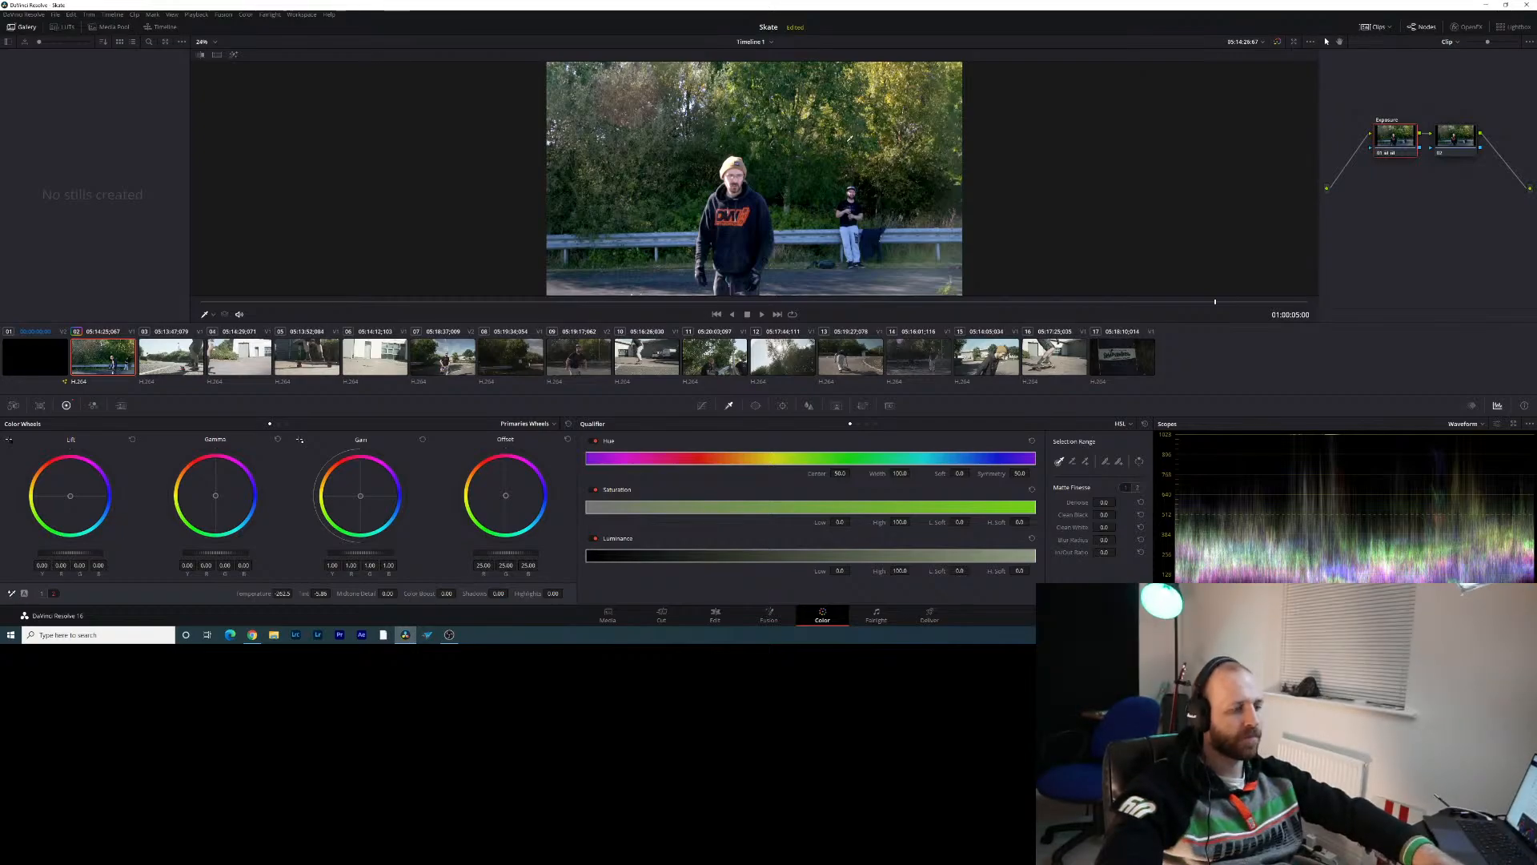
{"action": "left_click", "coordinate": [10, 593]}
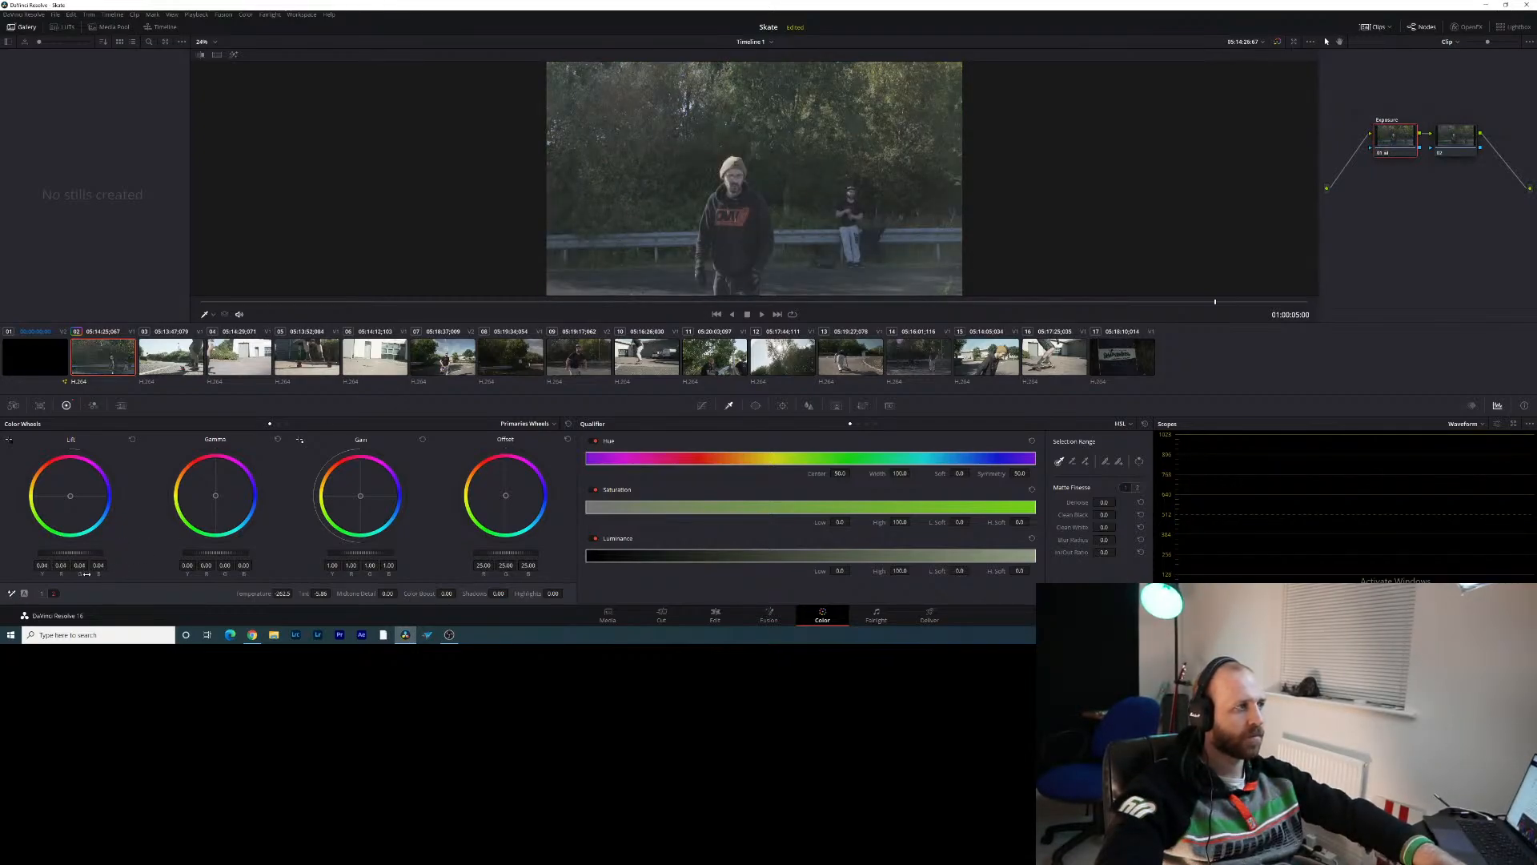
{"action": "left_click", "coordinate": [729, 162]}
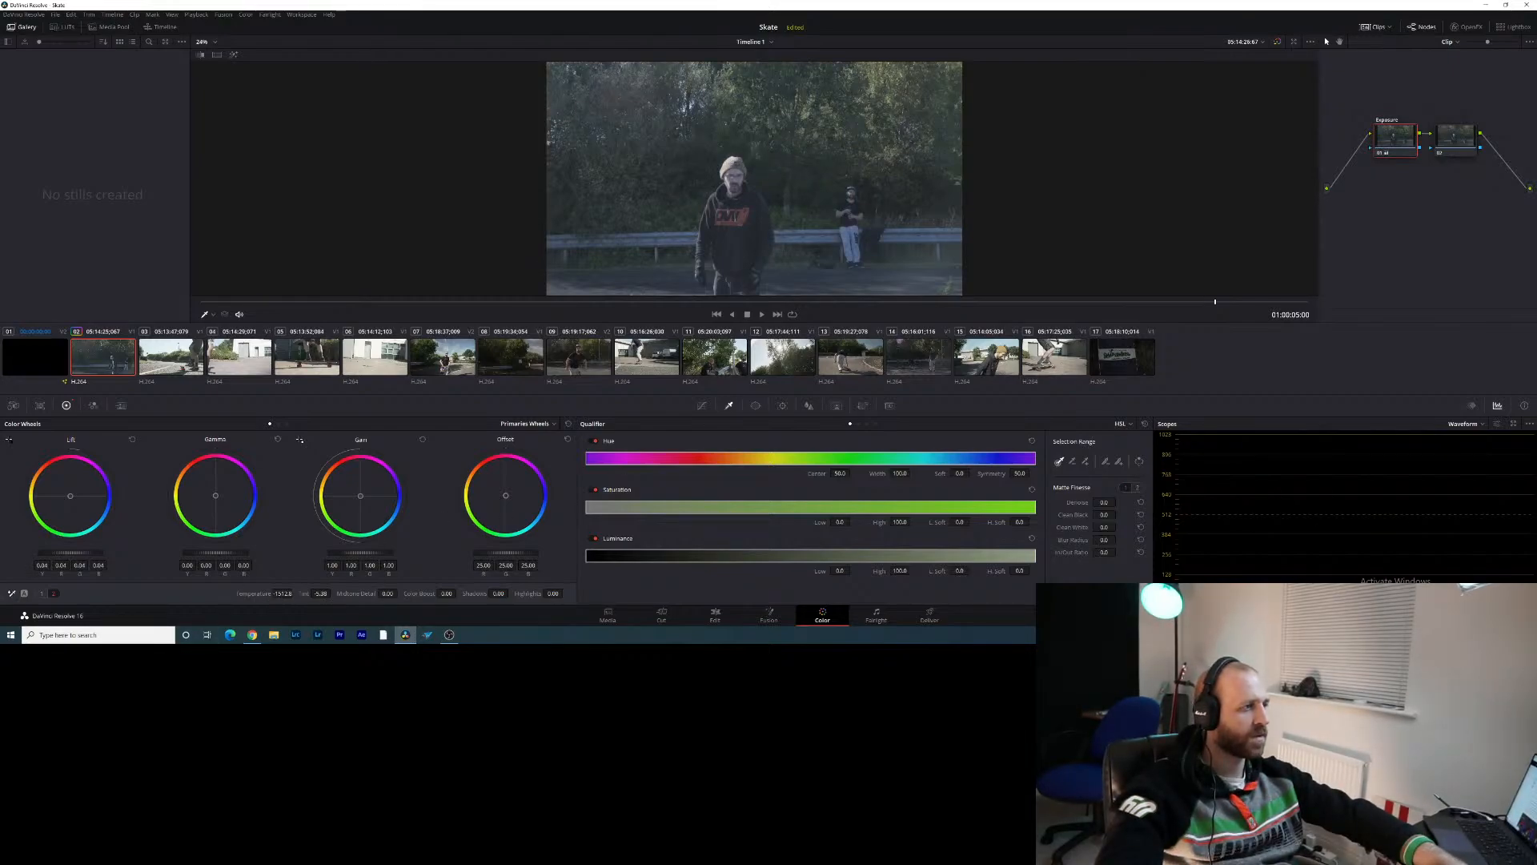
{"action": "left_click_drag", "start_coordinate": [282, 593], "coordinate": [293, 593]}
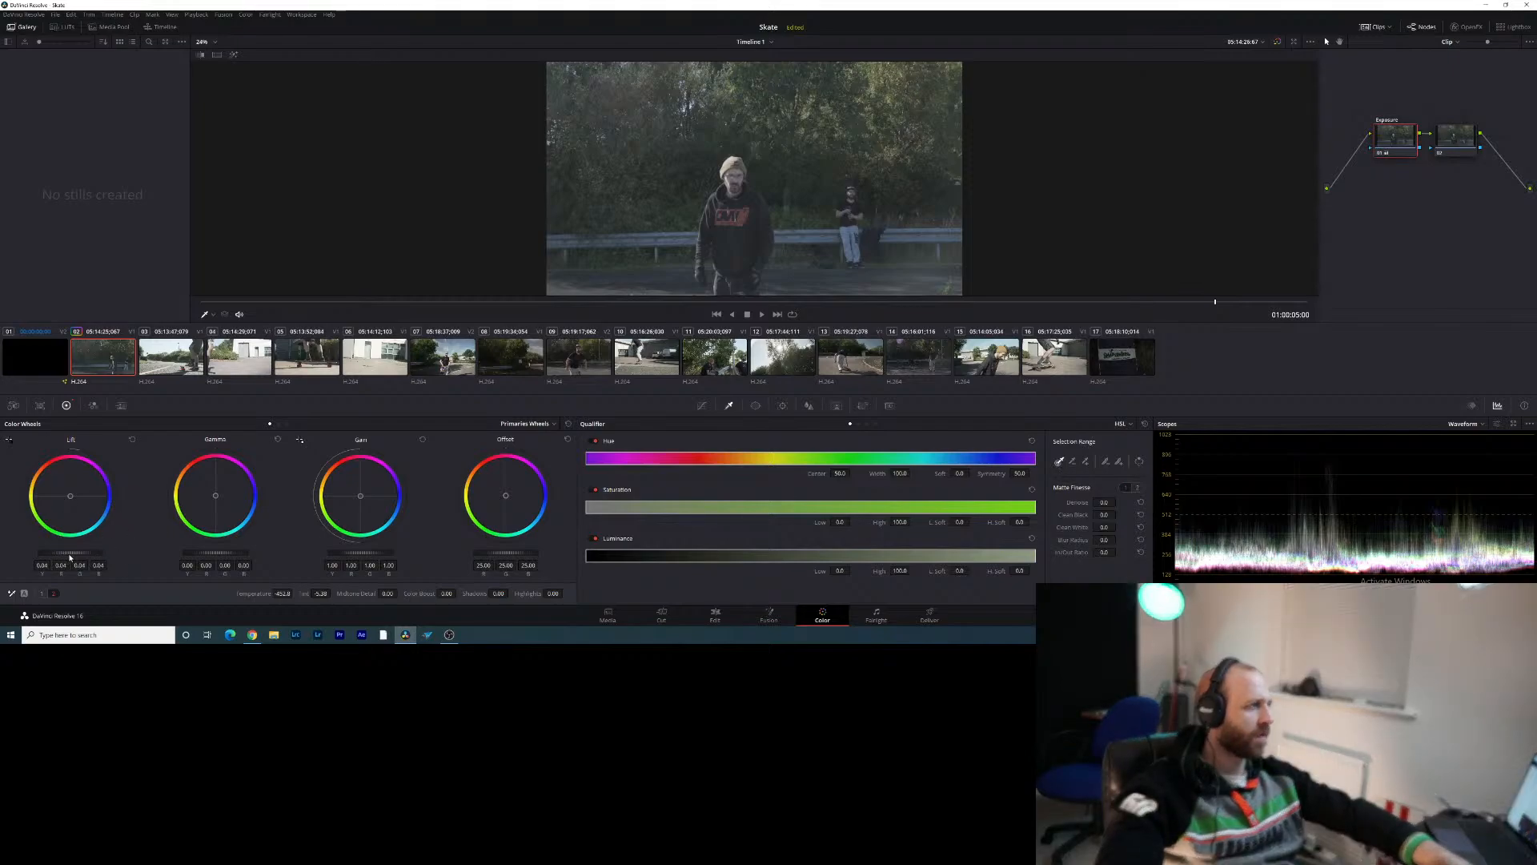
Adjust the Exposure node's primaries to Lift 0.03, Gain 0.83 and Gamma 0.02
{"action": "left_click_drag", "start_coordinate": [99, 565], "coordinate": [97, 565]}
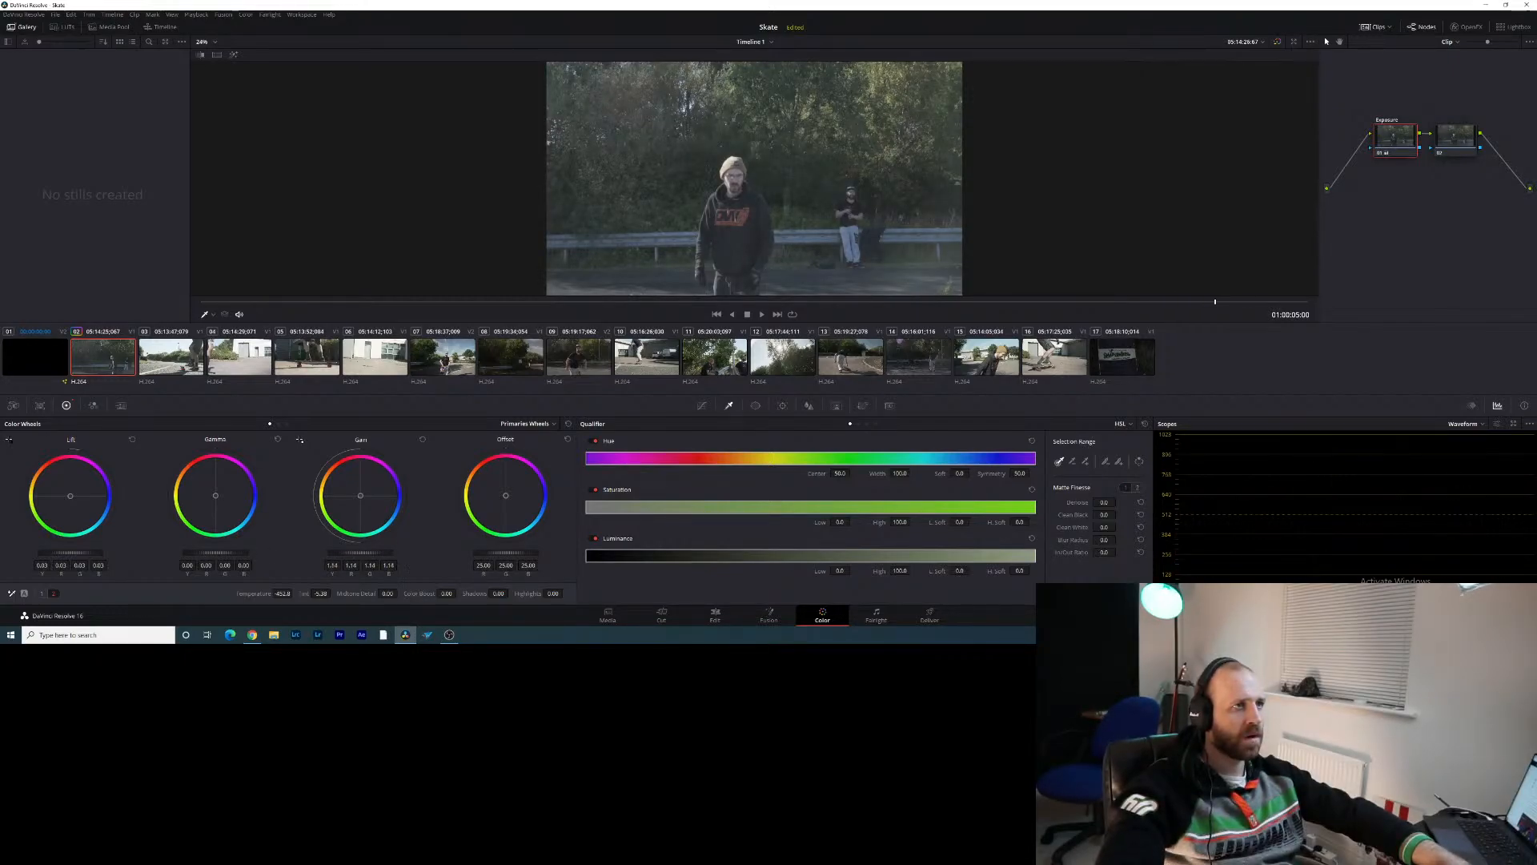
{"action": "left_click_drag", "start_coordinate": [360, 553], "coordinate": [335, 553]}
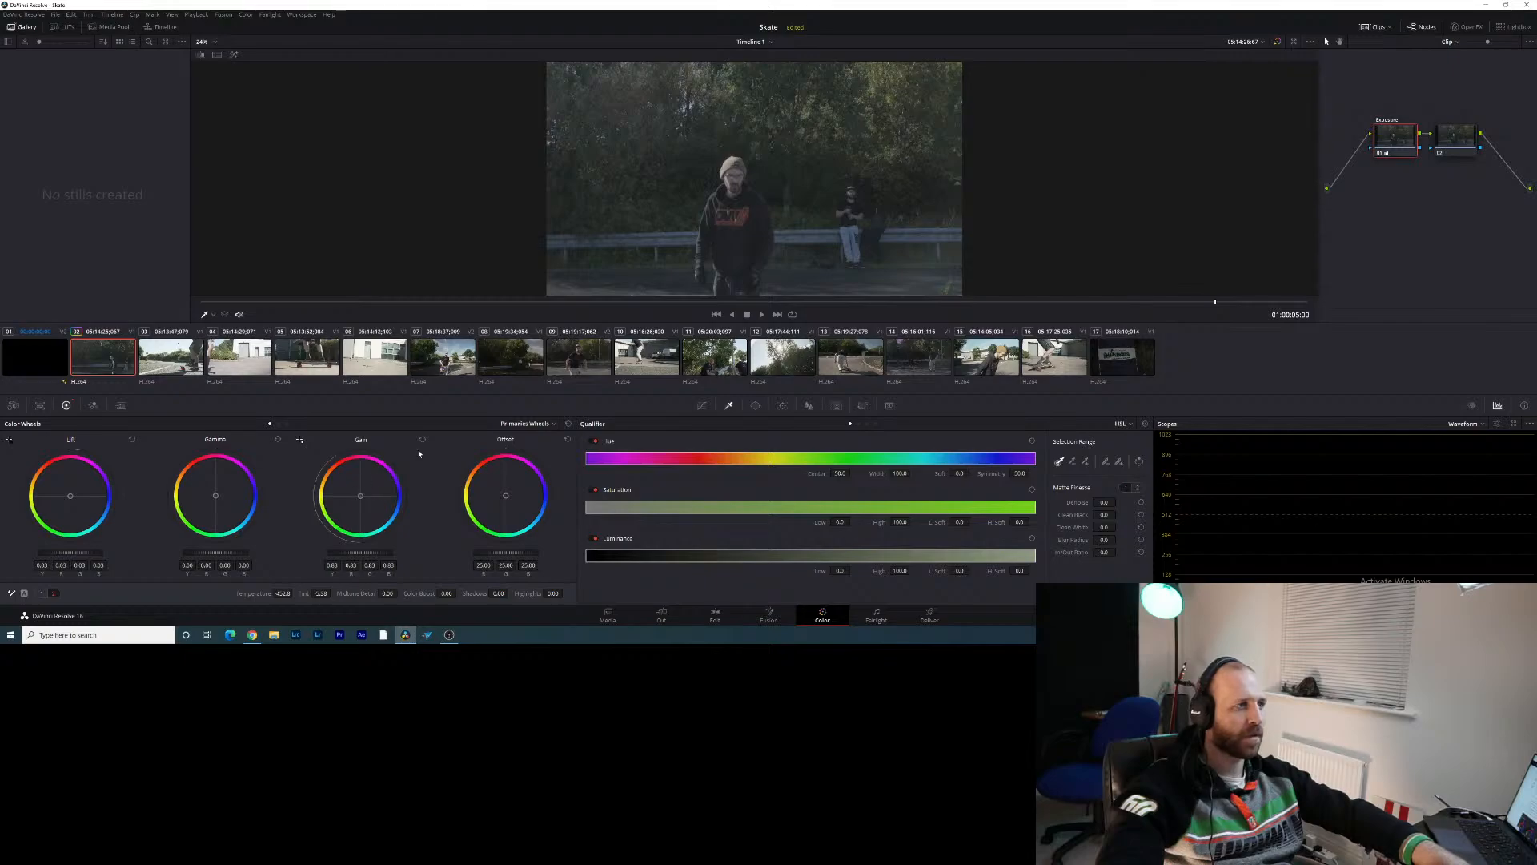
{"action": "left_click", "coordinate": [551, 424]}
{"action": "left_click", "coordinate": [542, 436]}
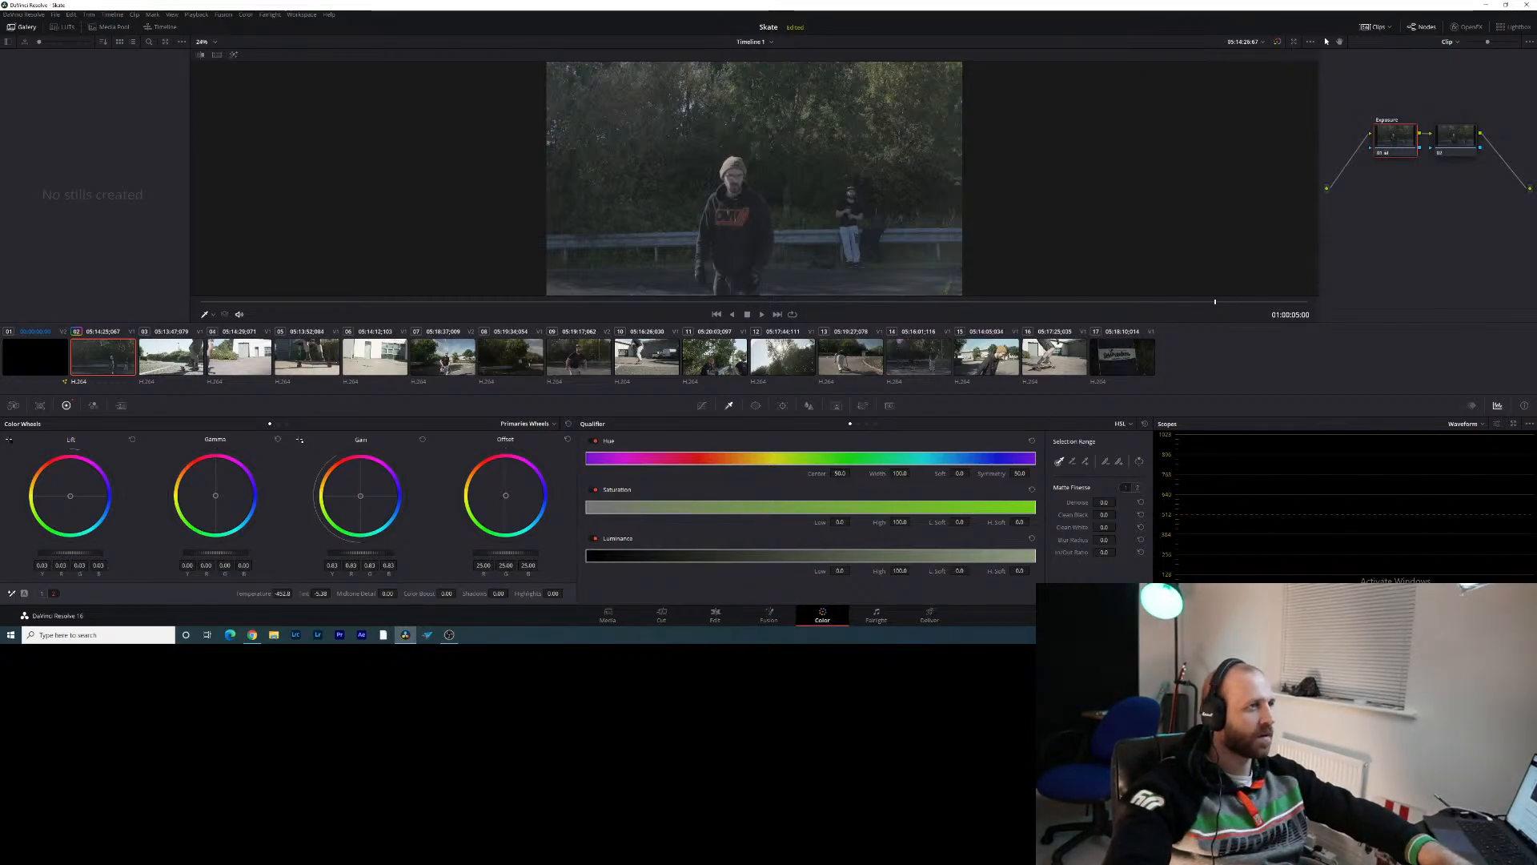
{"action": "left_click_drag", "start_coordinate": [221, 550], "coordinate": [228, 550]}
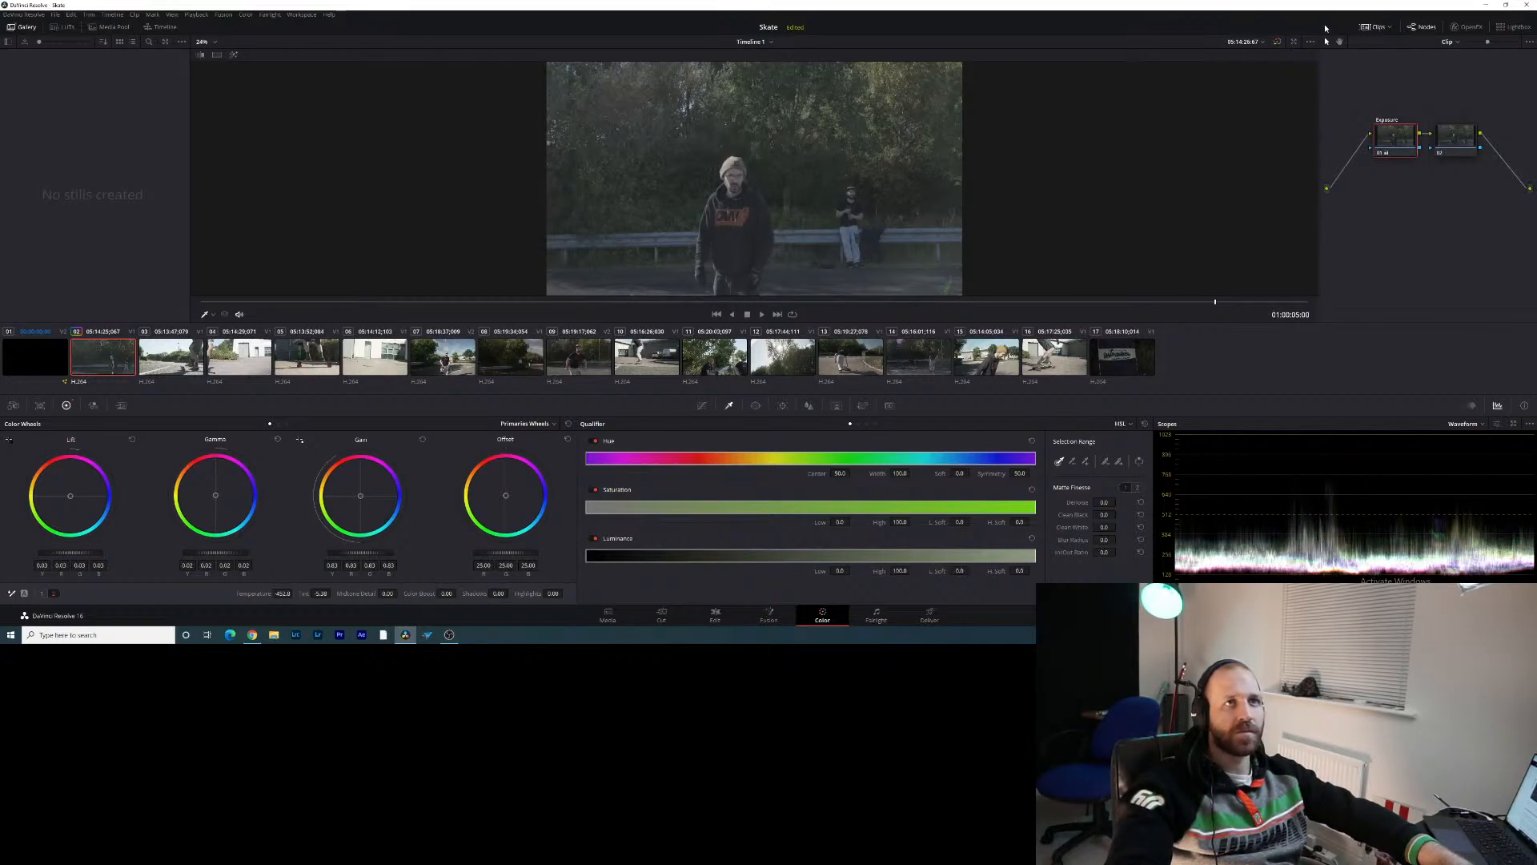
{"action": "left_click", "coordinate": [201, 54]}
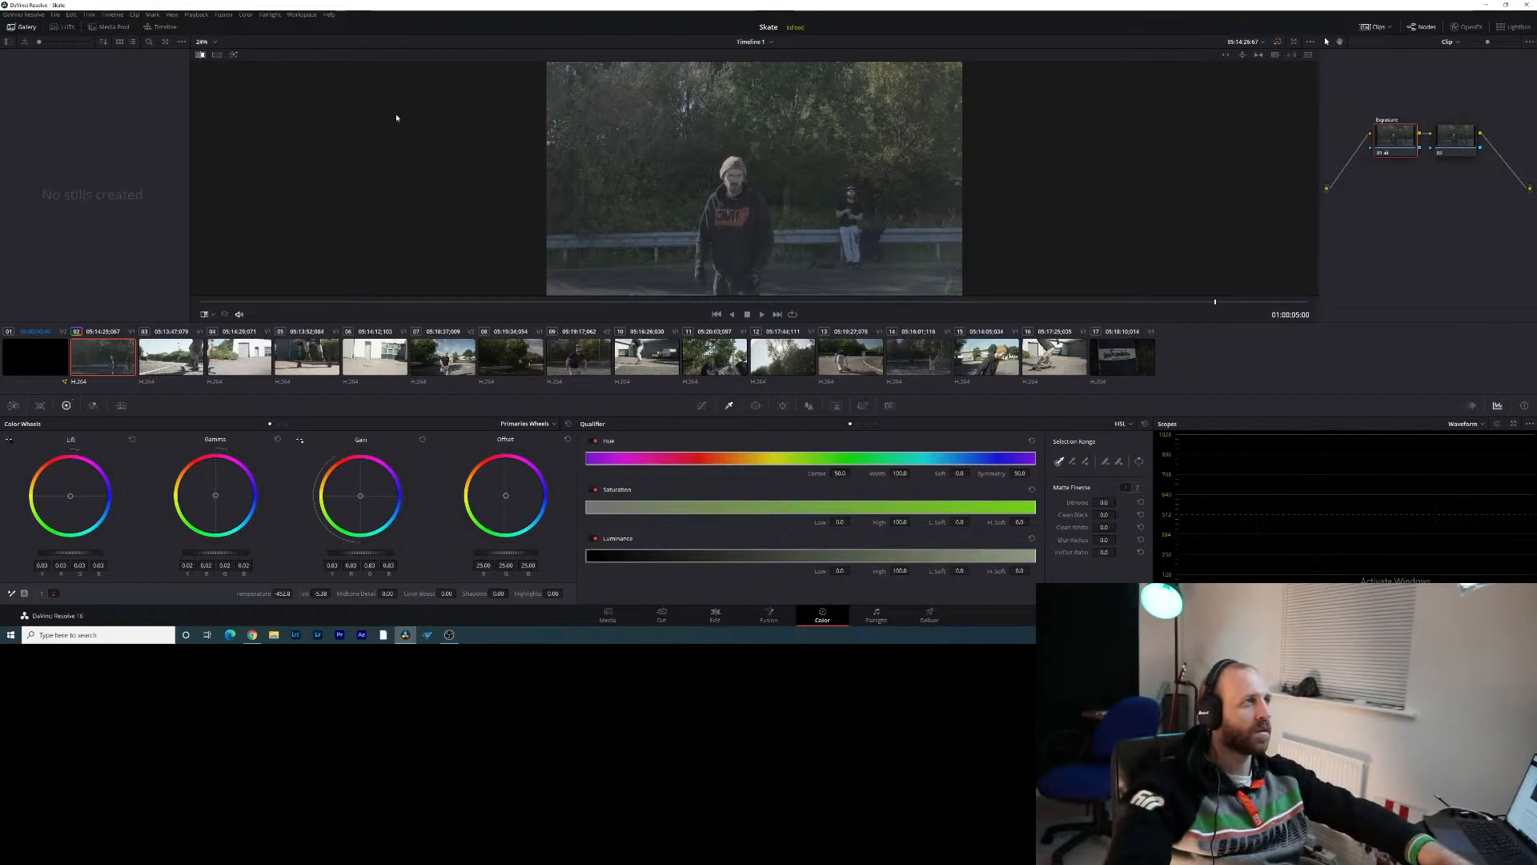
{"action": "left_click", "coordinate": [1276, 56]}
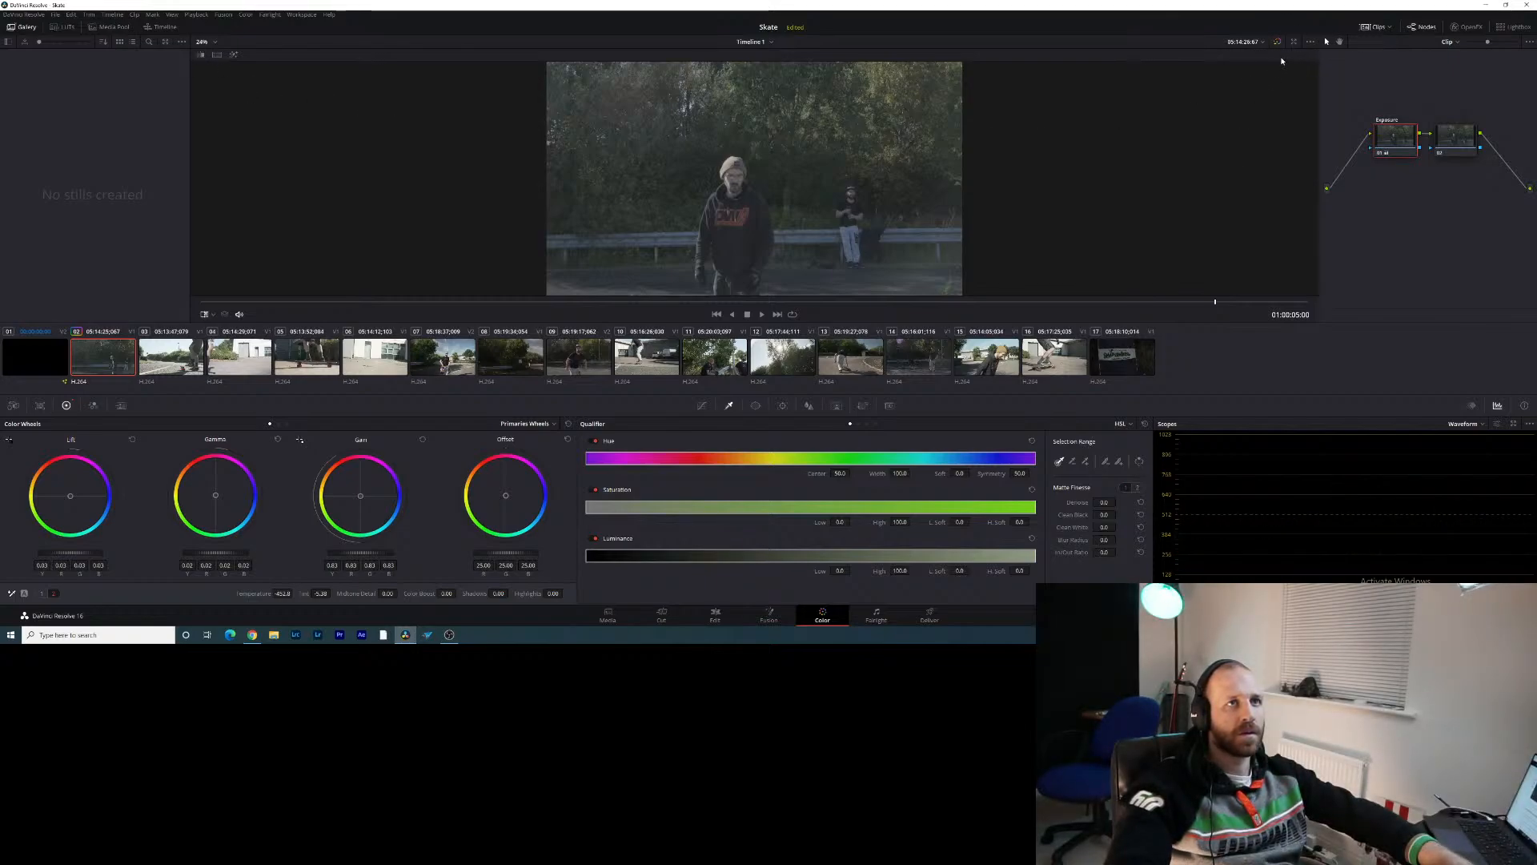
{"action": "left_click", "coordinate": [201, 54]}
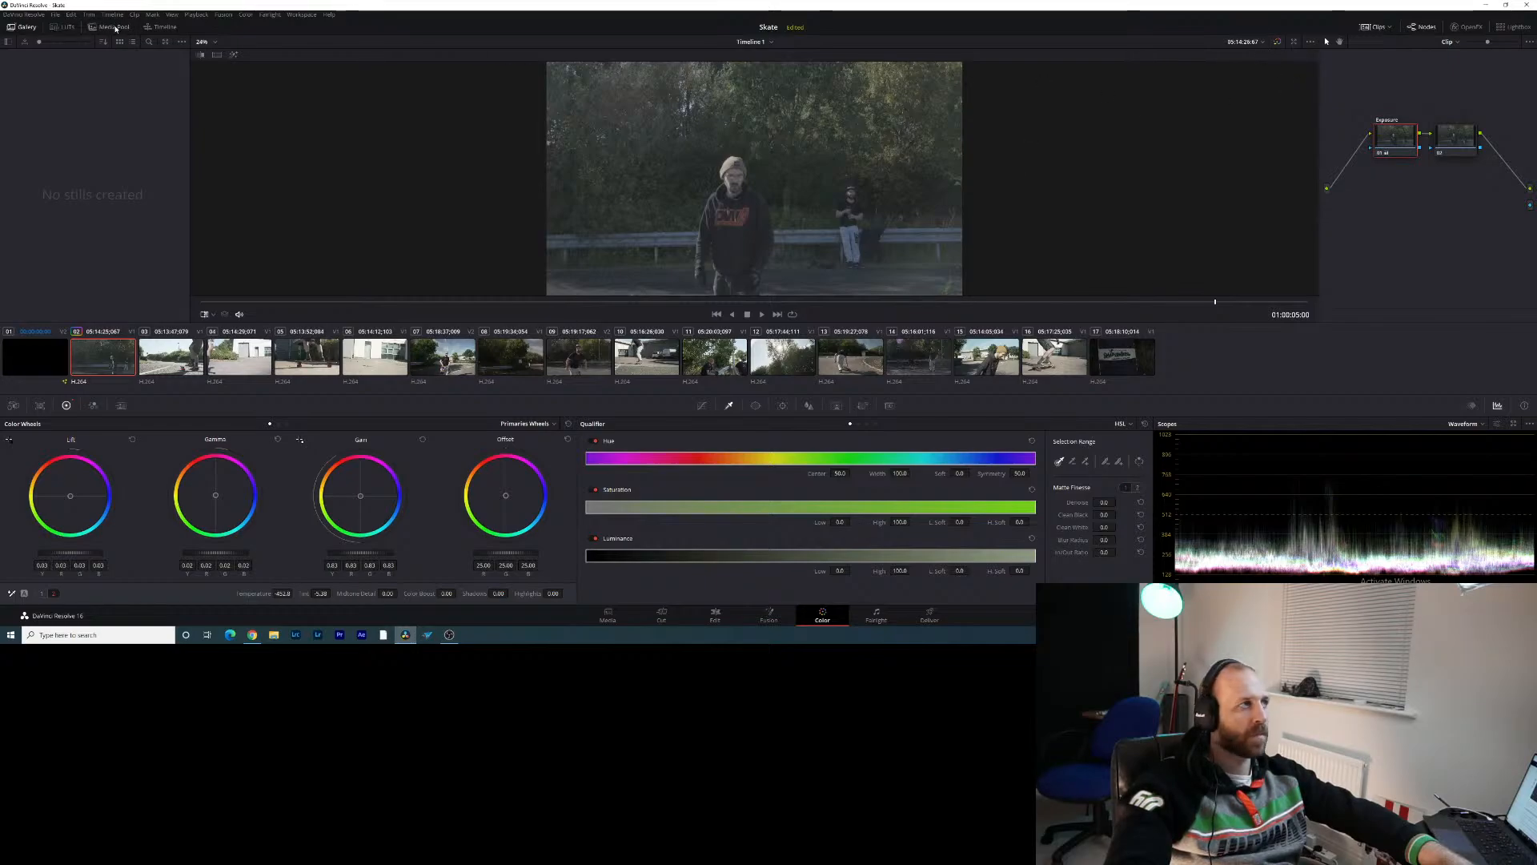
Compare the grade in a split-screen view set to Versions and Original, with the viewer zoom at 50%
{"action": "left_click", "coordinate": [216, 55]}
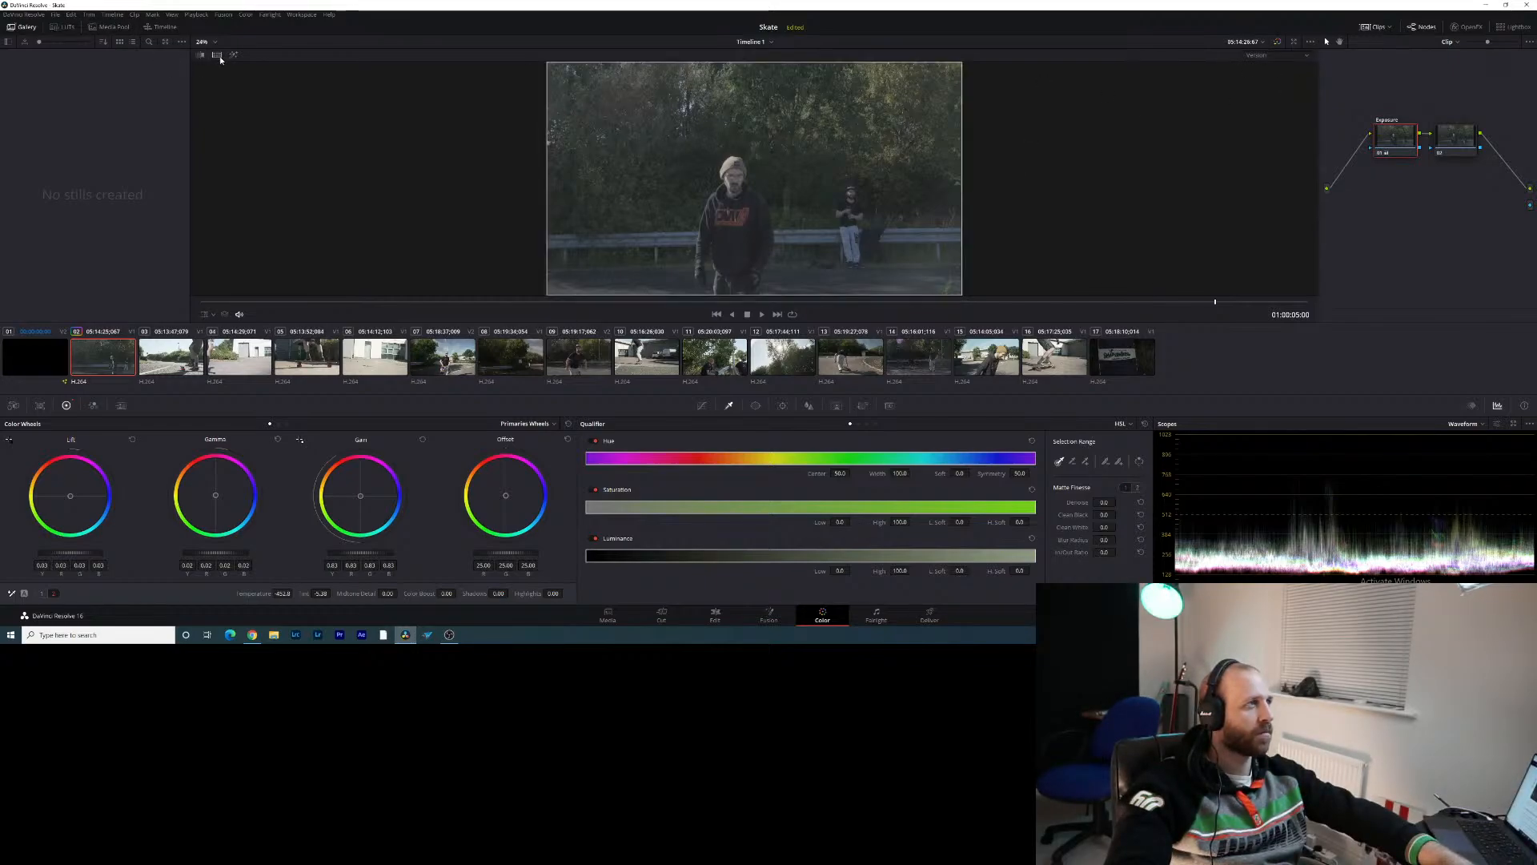
{"action": "left_click", "coordinate": [1298, 57]}
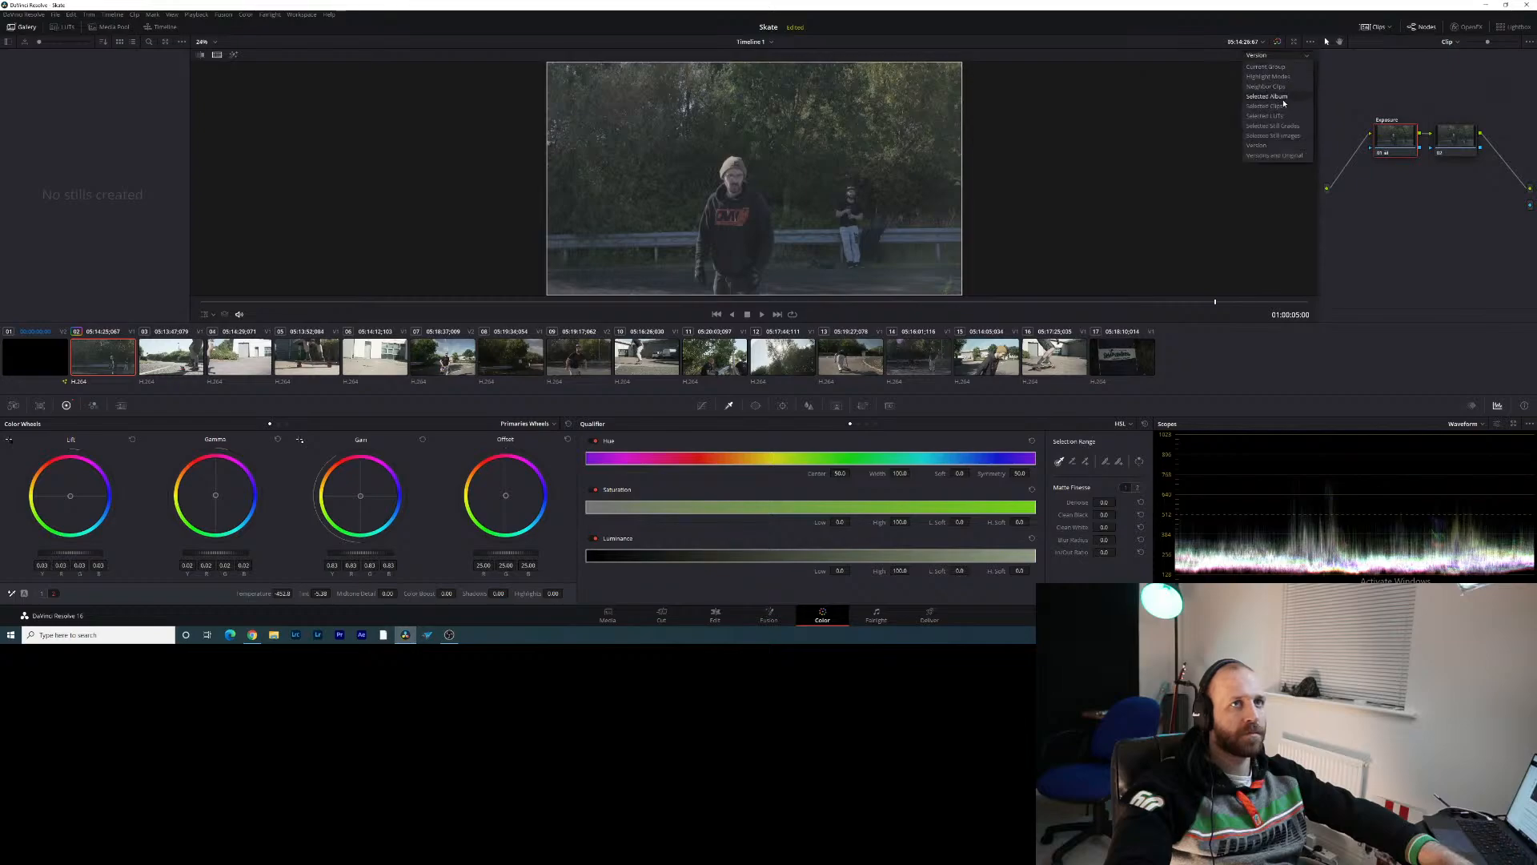
{"action": "left_click", "coordinate": [1285, 156]}
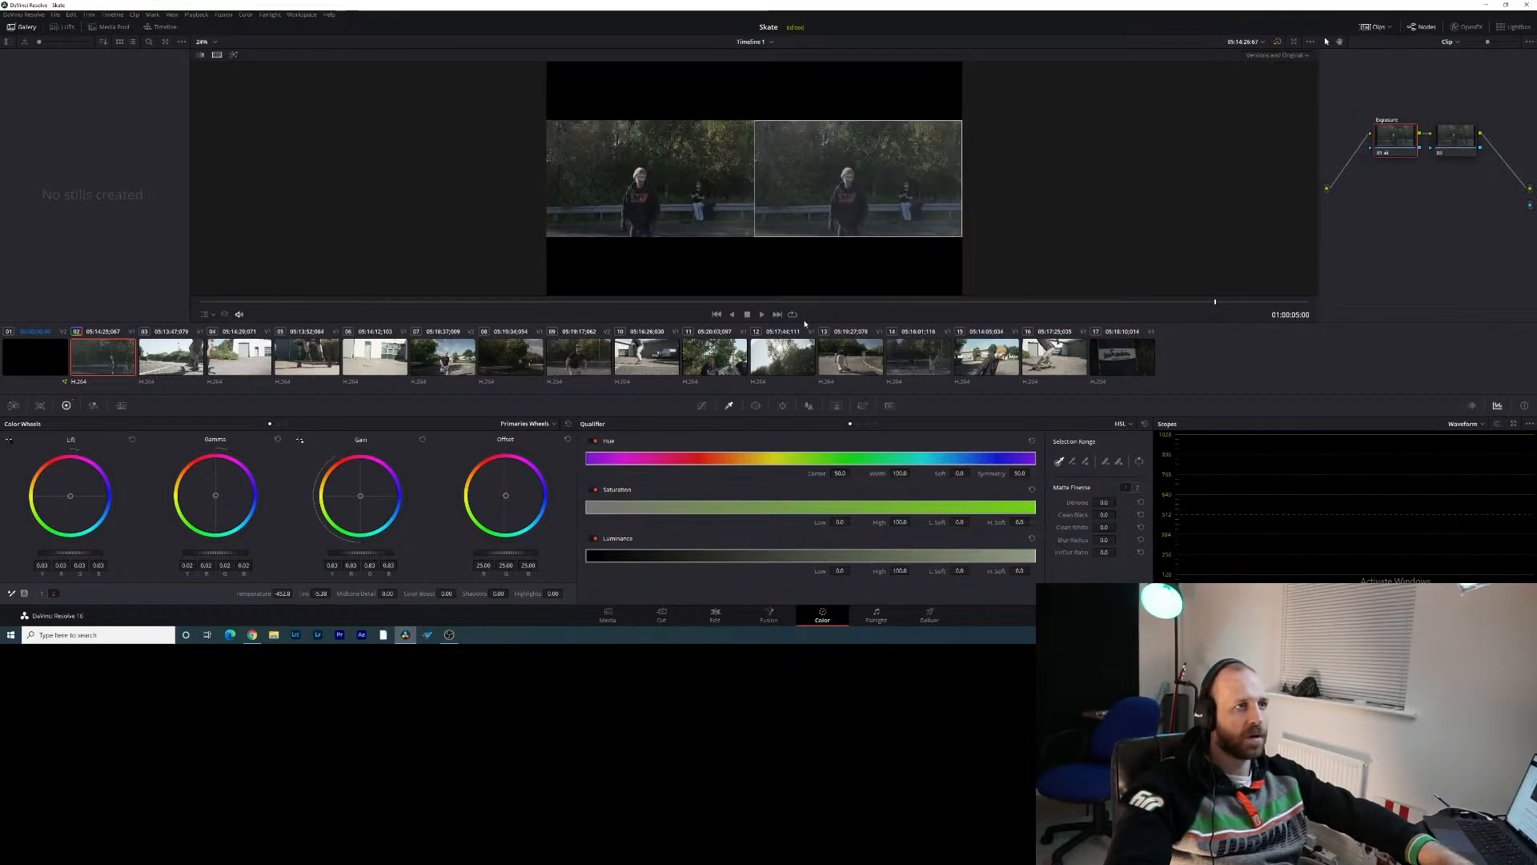
{"action": "left_click", "coordinate": [214, 42]}
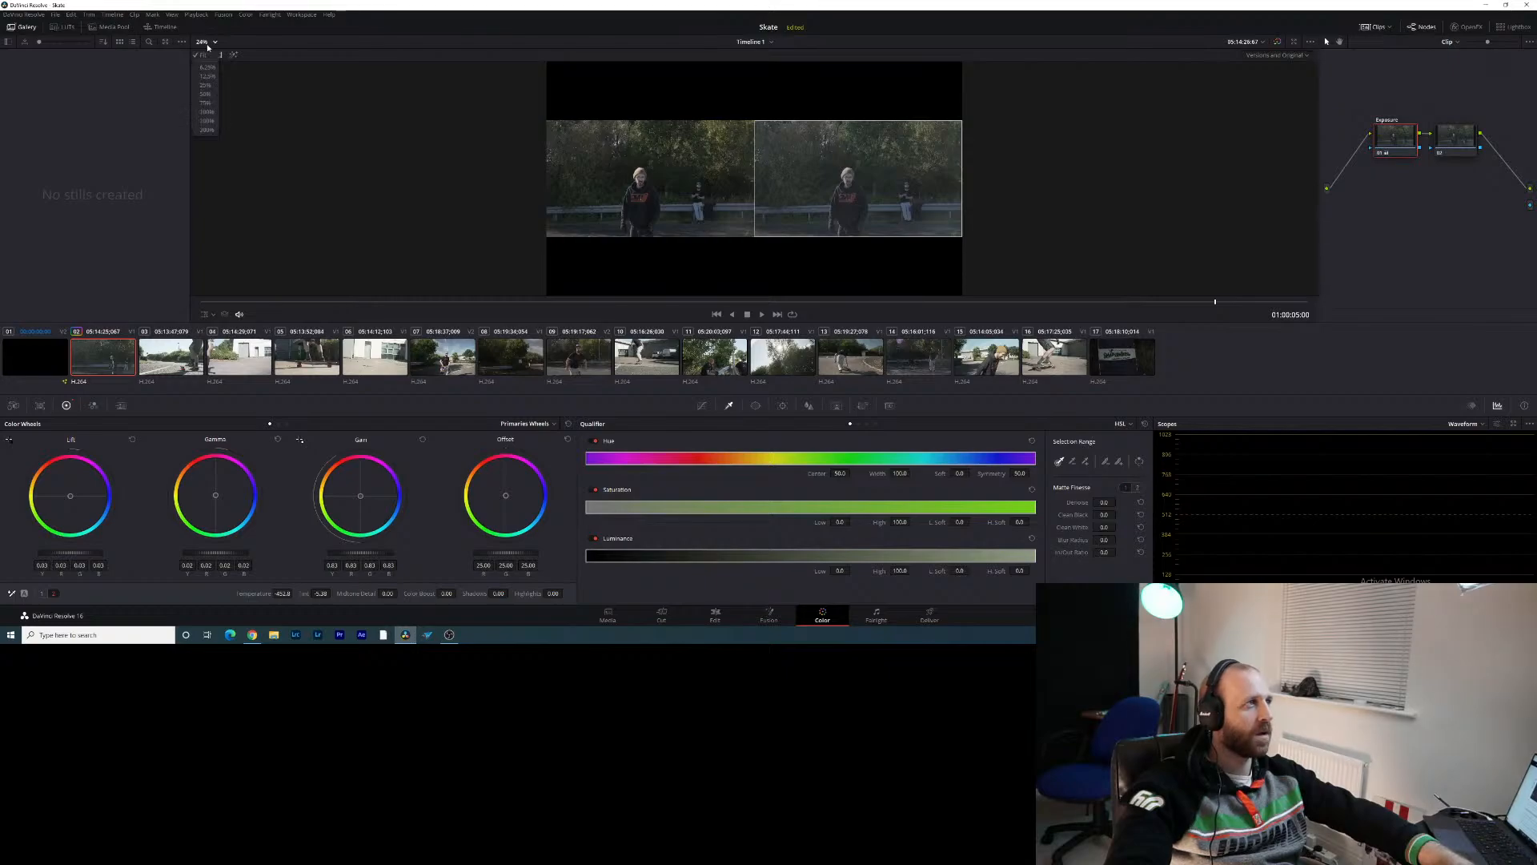
{"action": "left_click", "coordinate": [207, 94]}
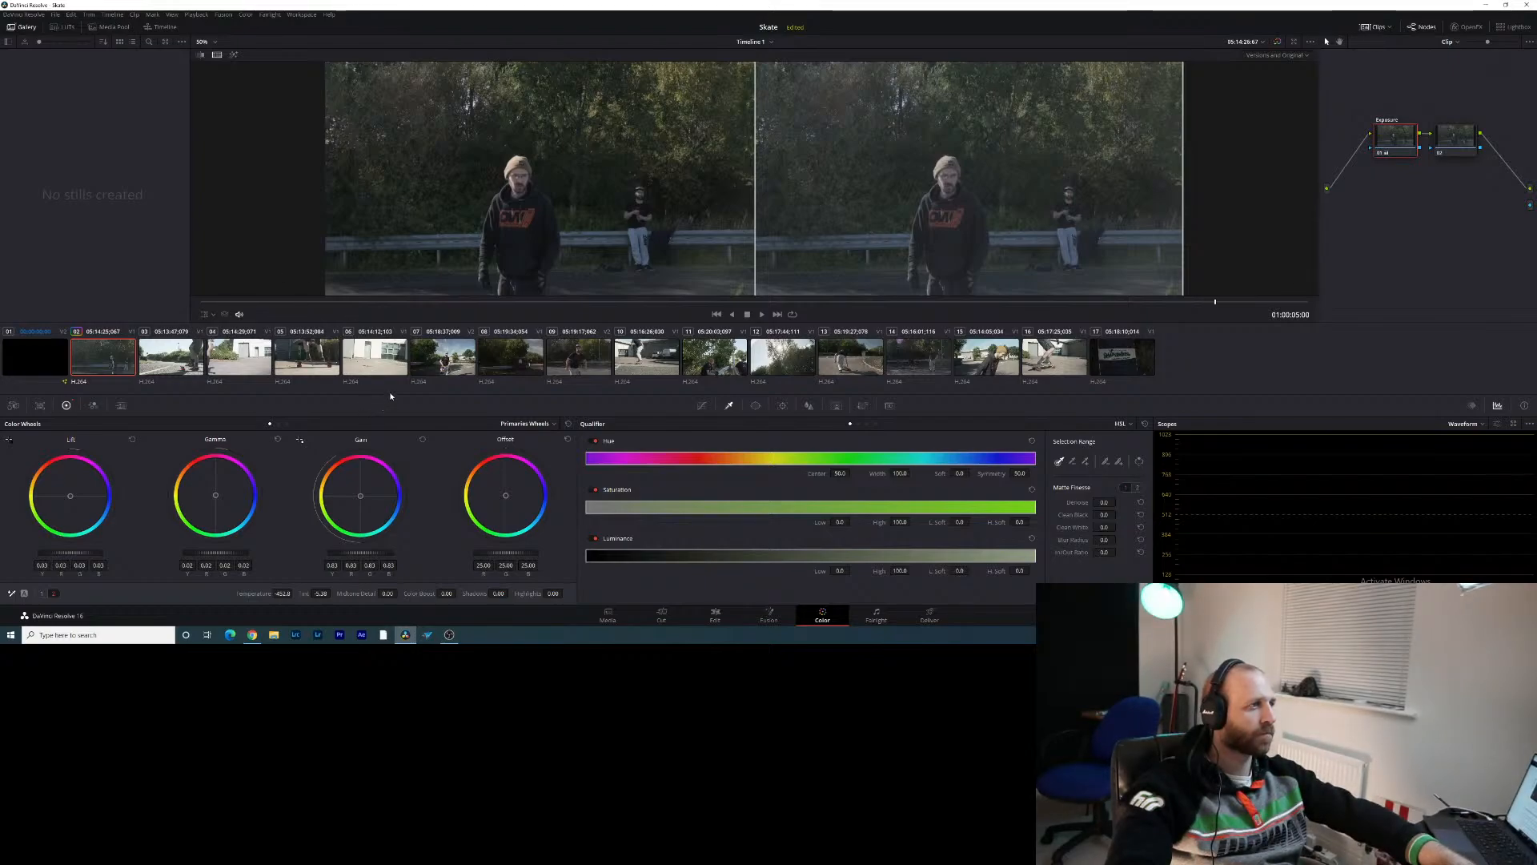
Float the scopes in their own window beneath the node graph, and save the project
{"action": "right_click", "coordinate": [318, 634]}
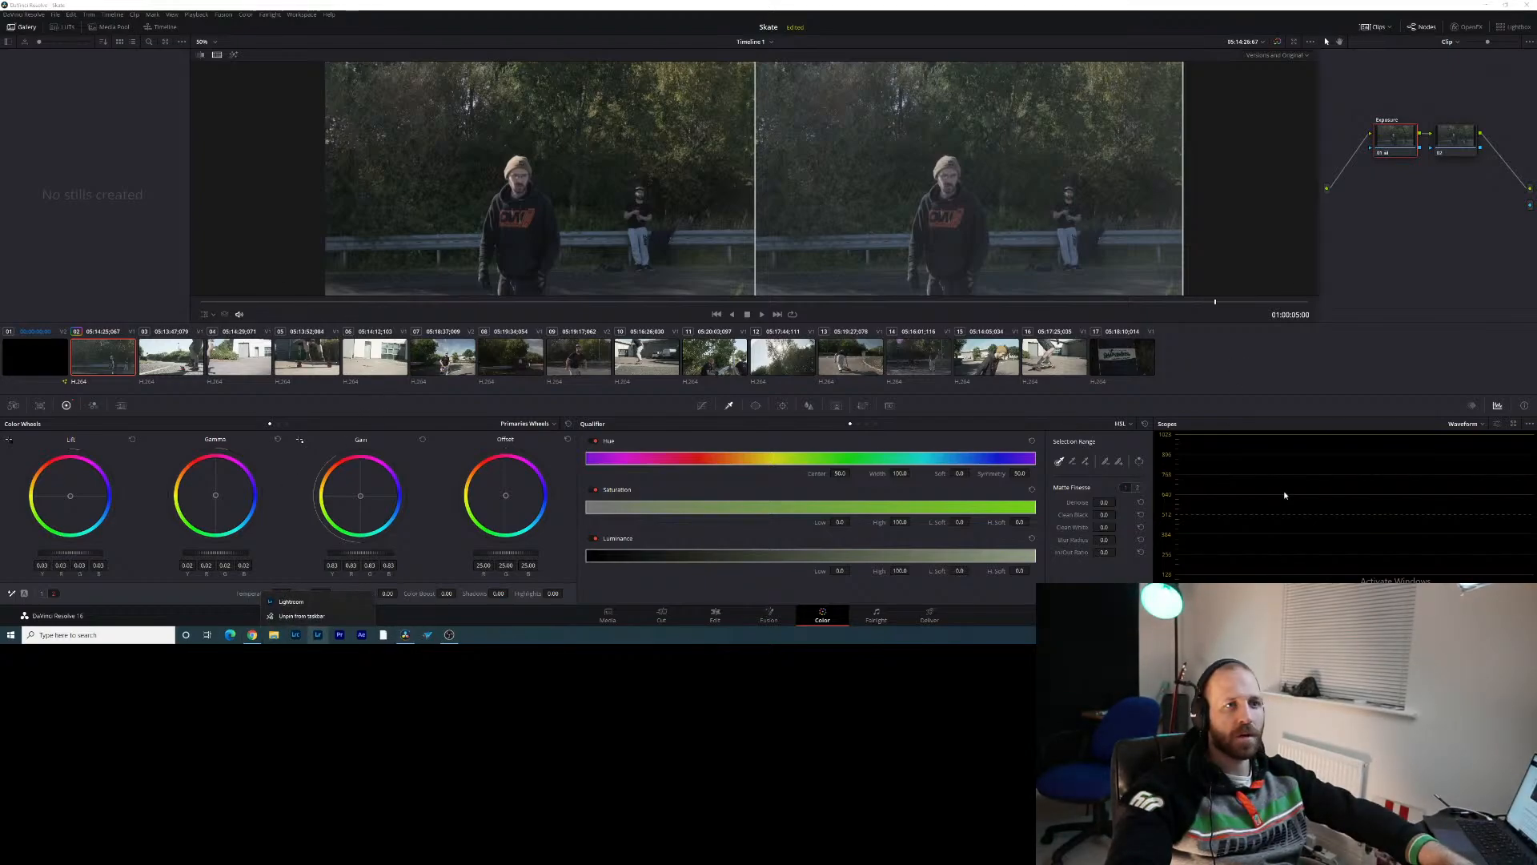
{"action": "left_click", "coordinate": [1439, 432]}
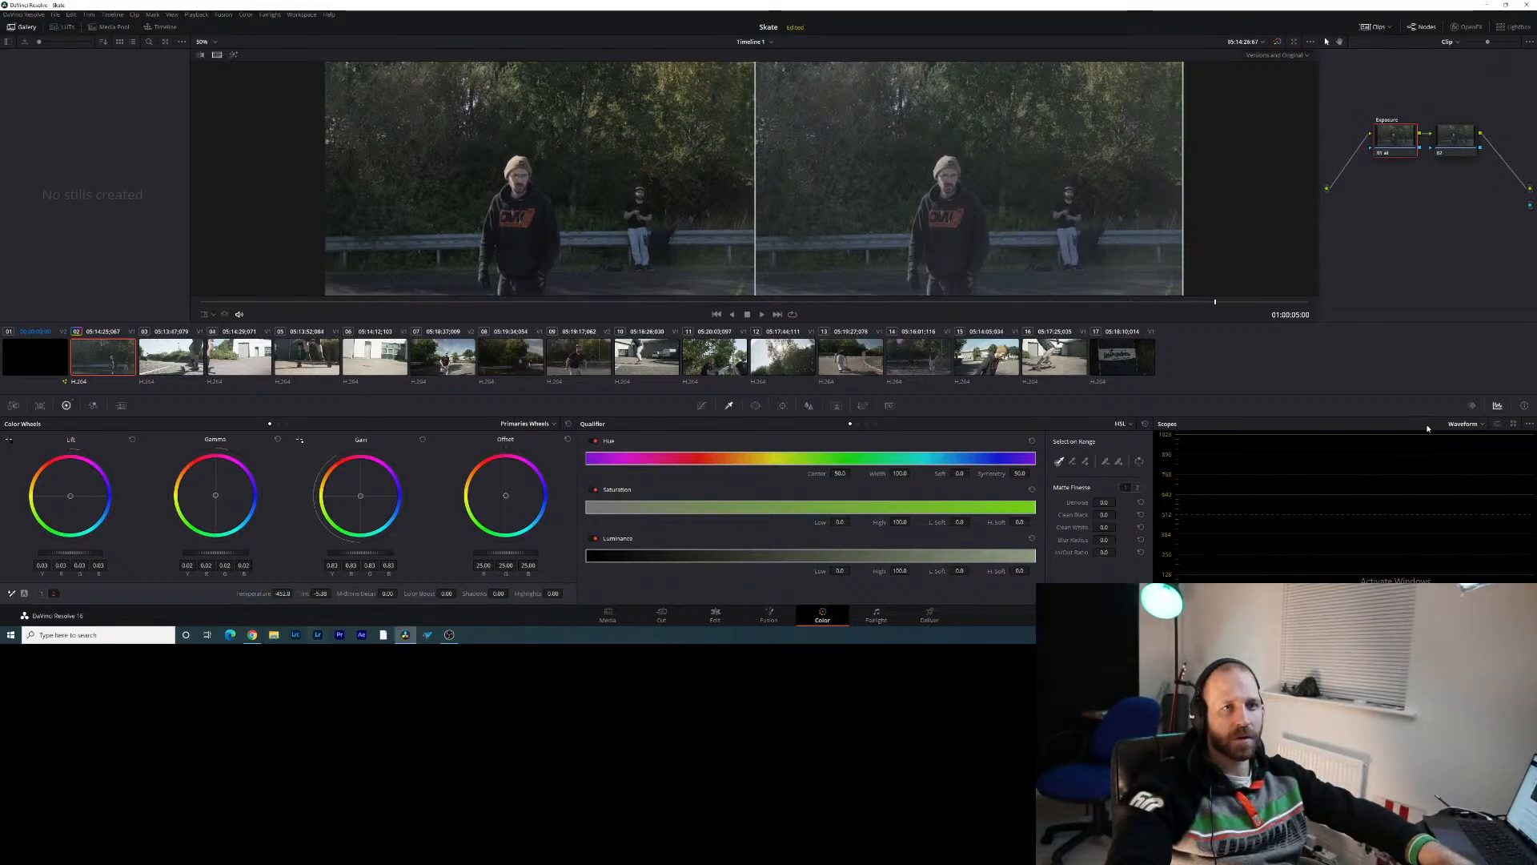
{"action": "left_click", "coordinate": [1514, 424]}
{"action": "left_click_drag", "start_coordinate": [1374, 418], "coordinate": [1405, 218]}
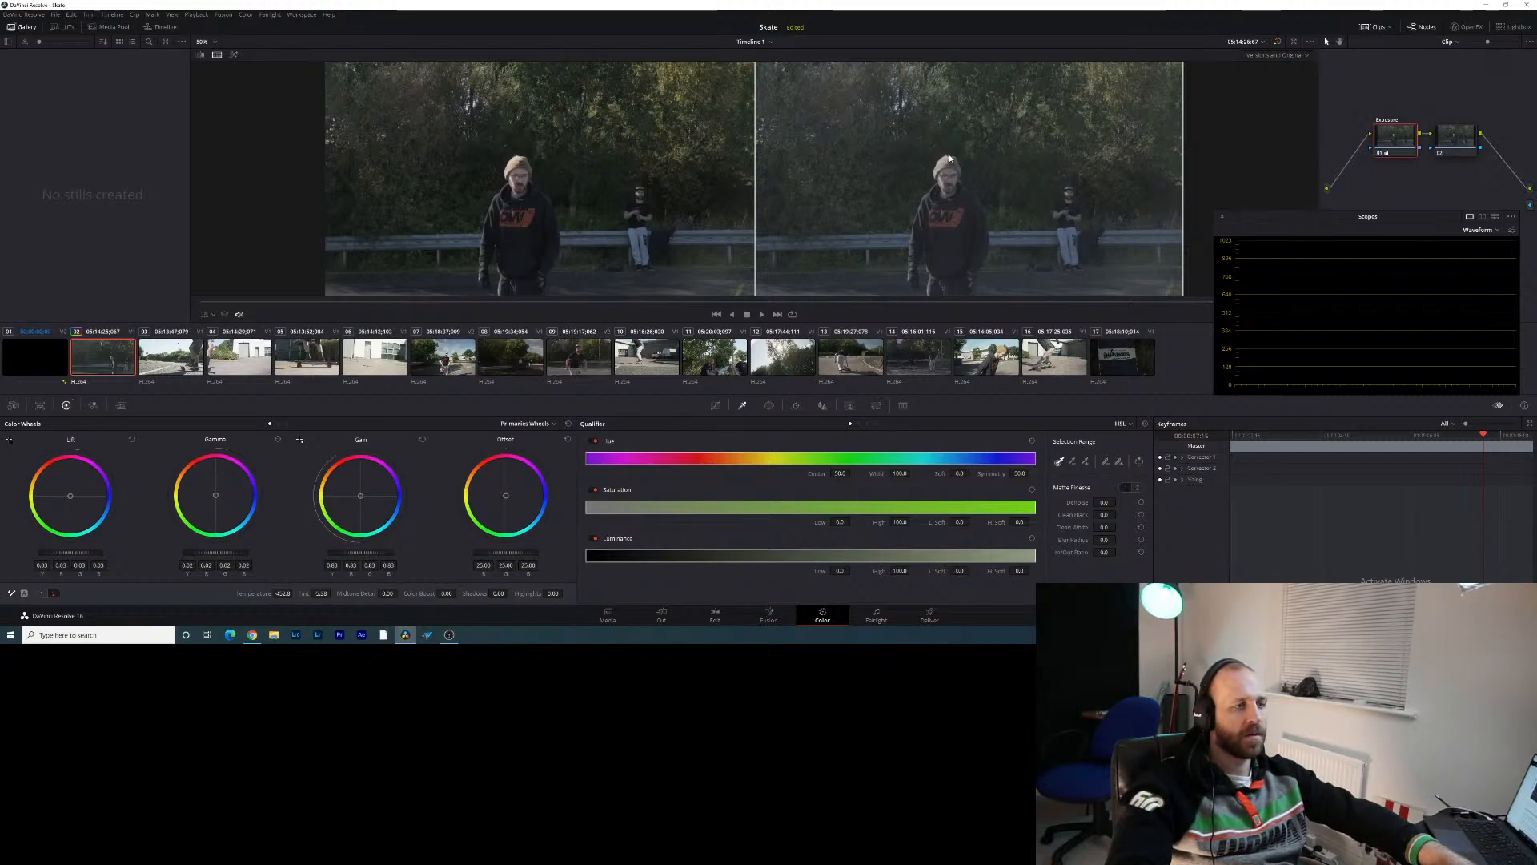
{"action": "key", "text": "ctrl+s"}
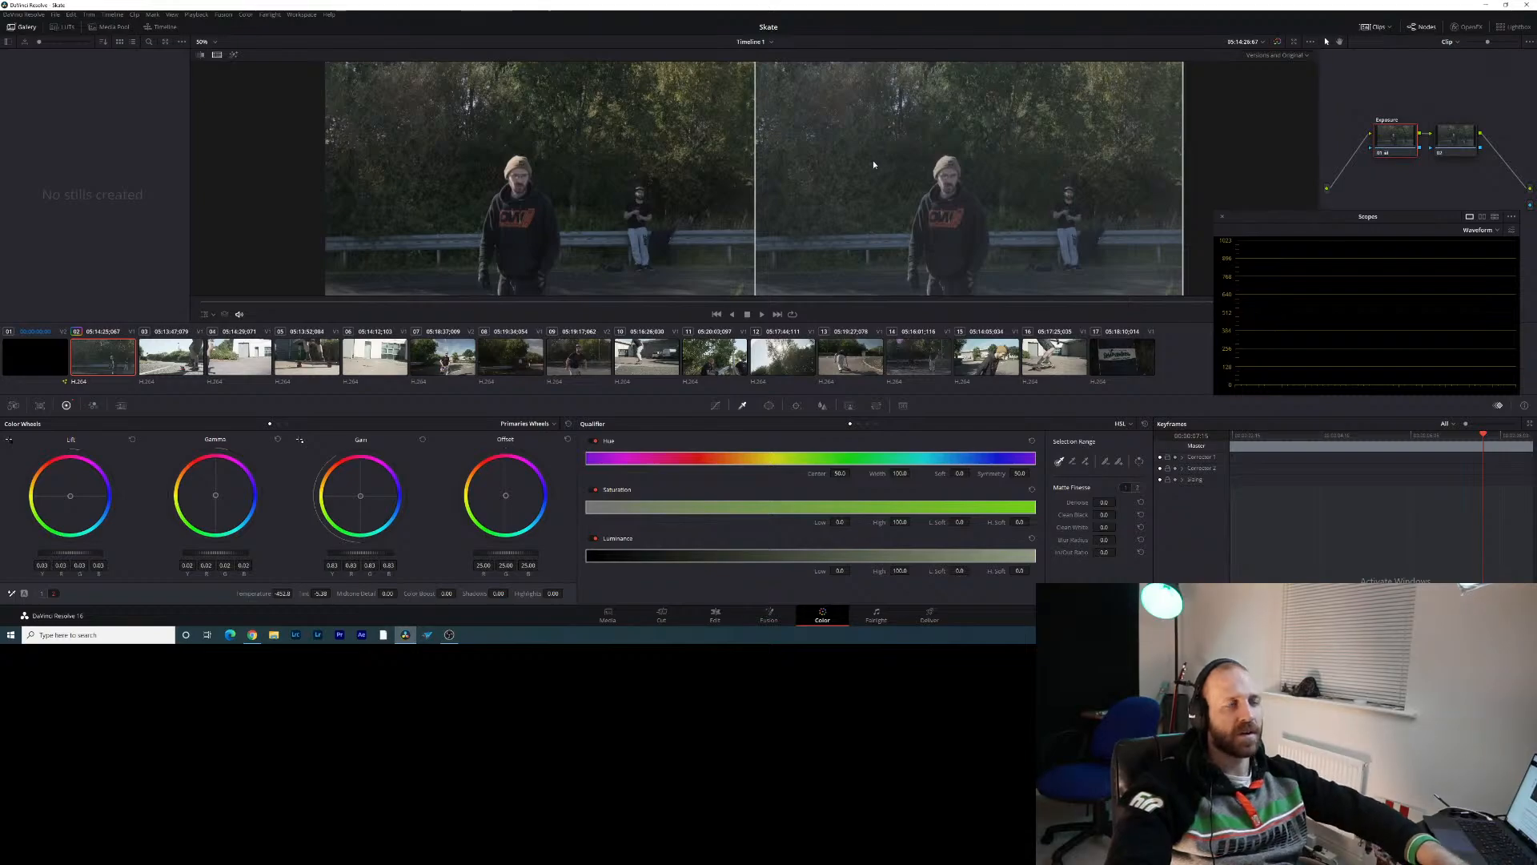
Move the scopes window down over the keyframes area and lower the Exposure node's Offset to 16.29
{"action": "left_click_drag", "start_coordinate": [1368, 225], "coordinate": [1385, 406]}
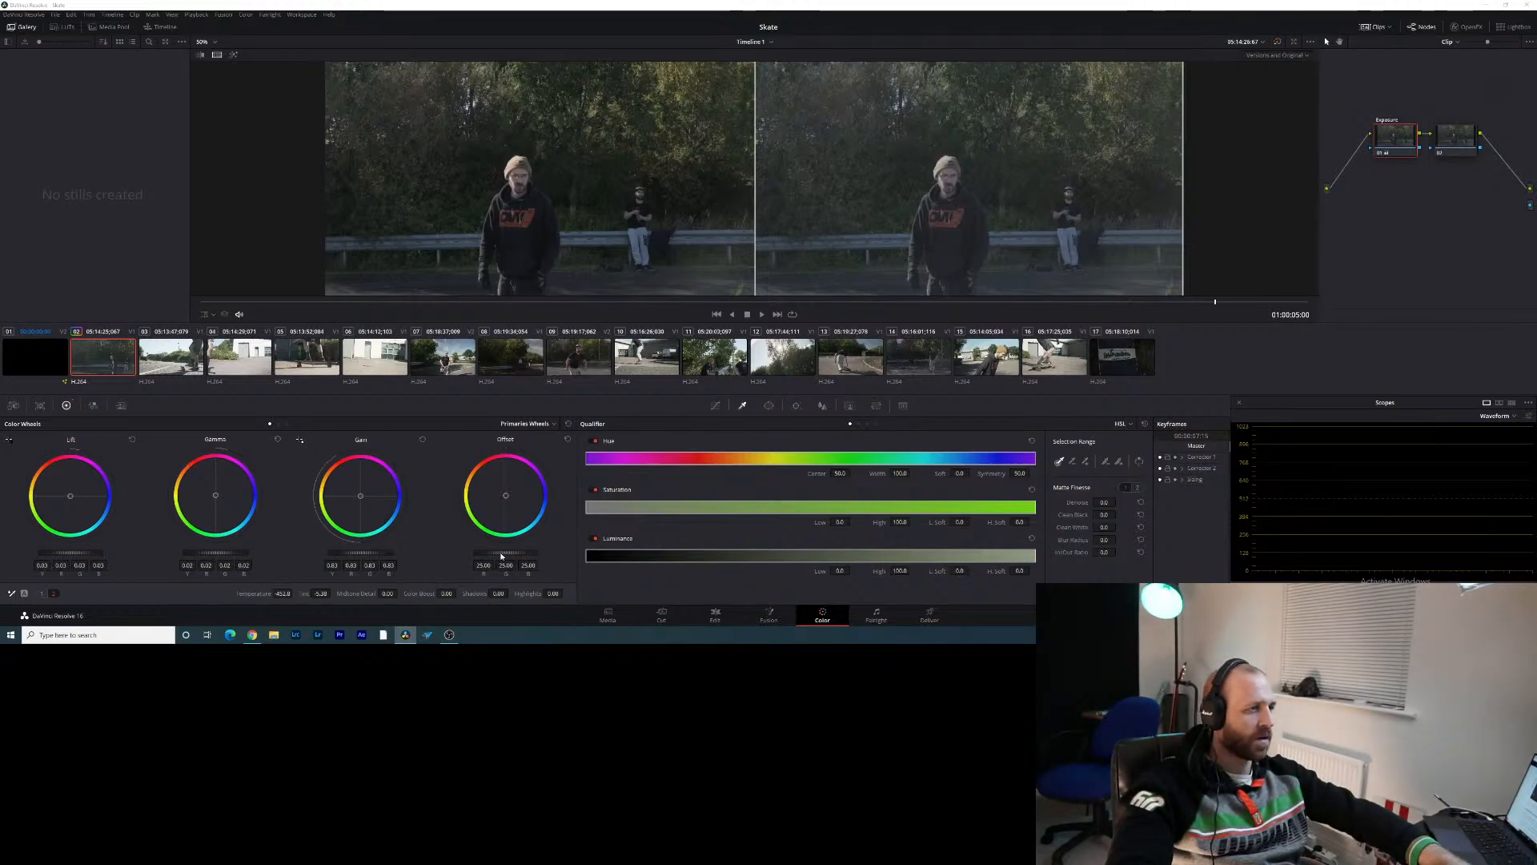
{"action": "left_click_drag", "start_coordinate": [505, 552], "coordinate": [479, 552]}
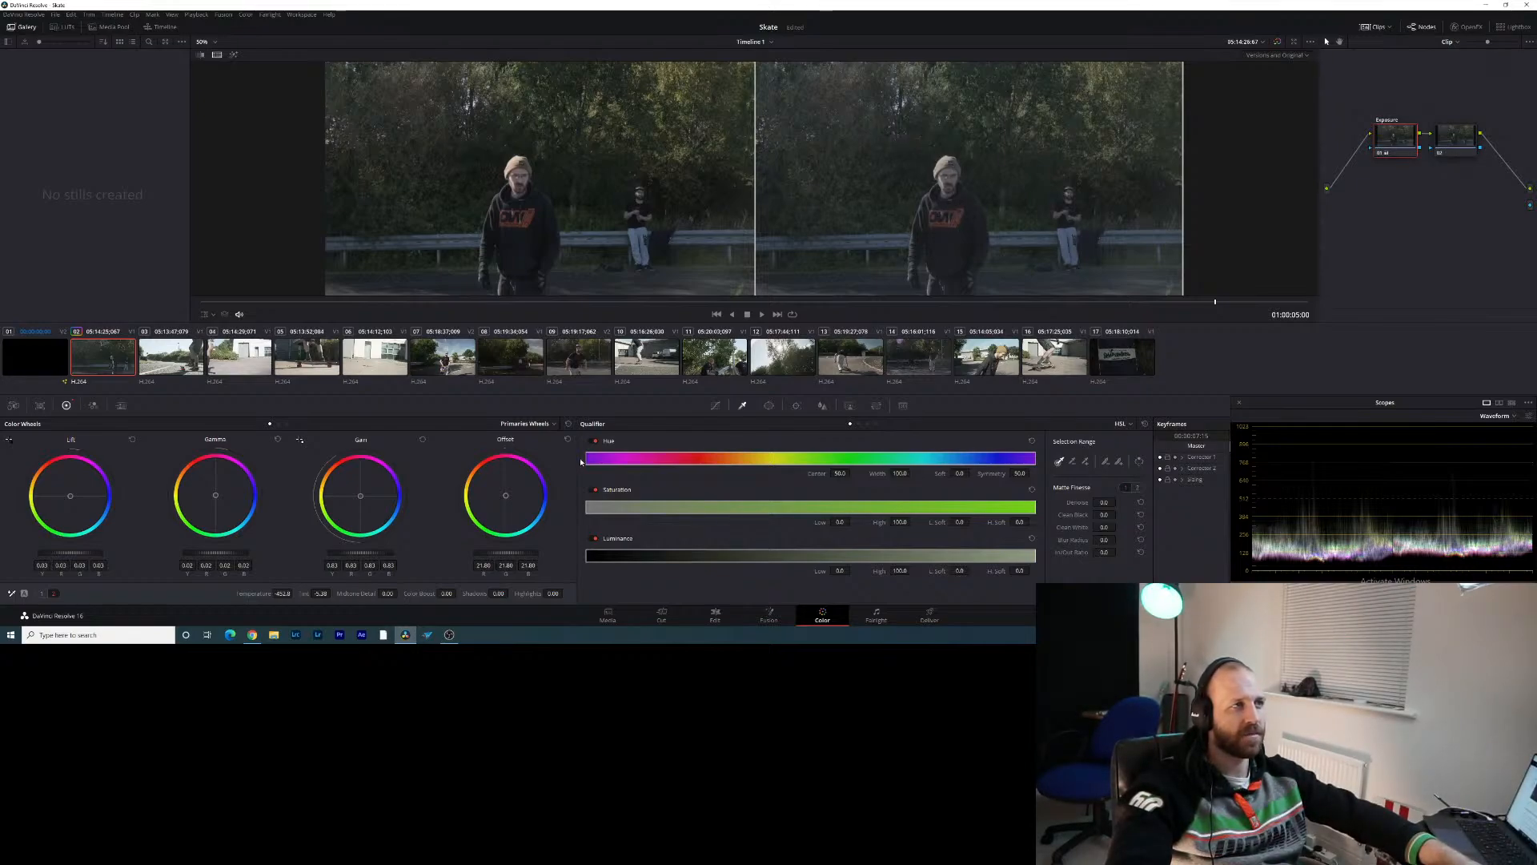
{"action": "left_click_drag", "start_coordinate": [491, 553], "coordinate": [386, 553]}
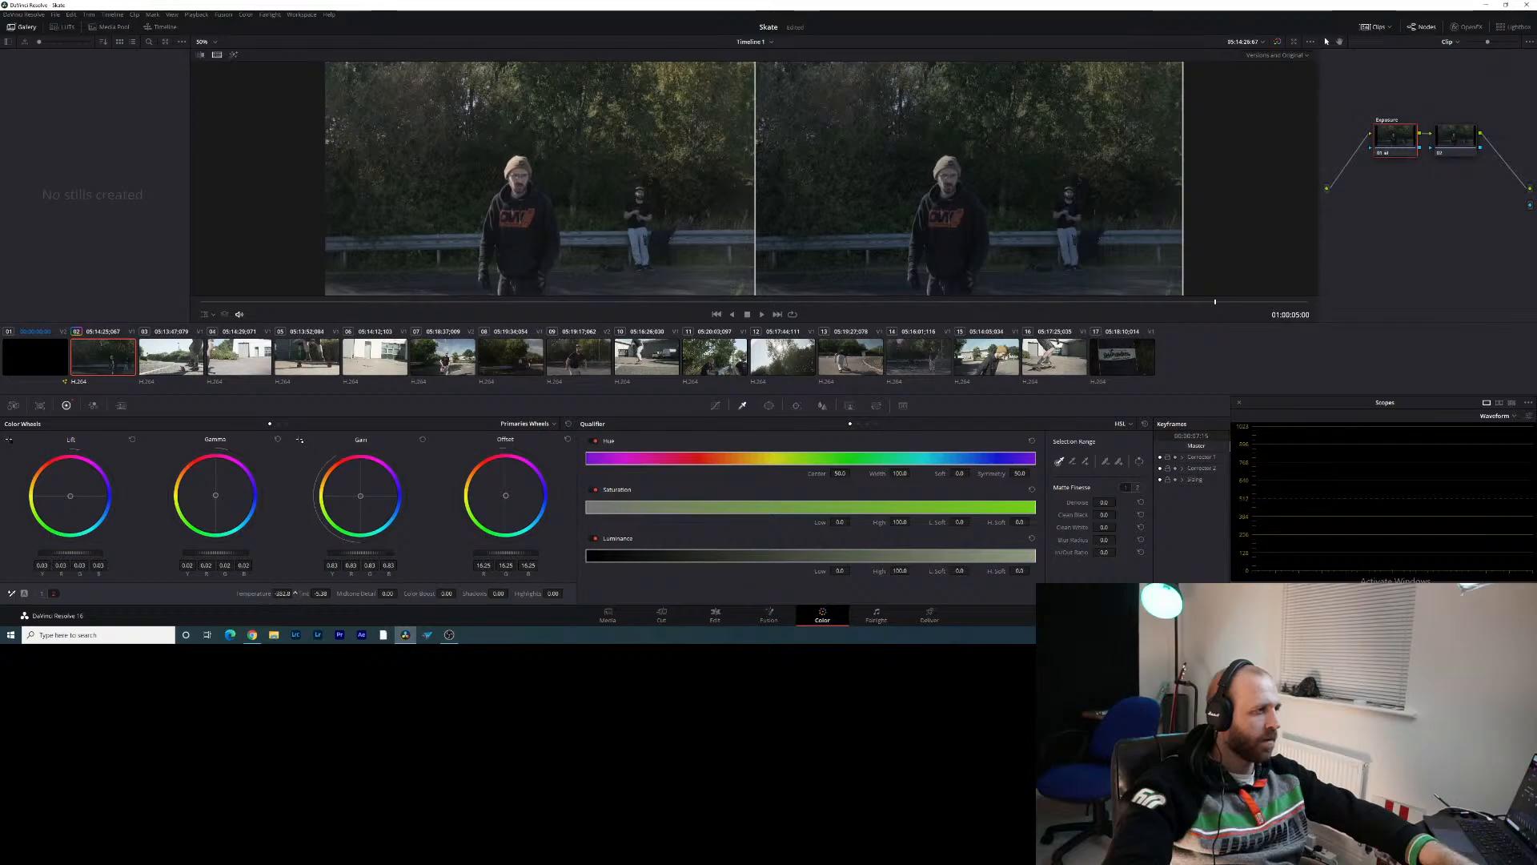
Warm the Exposure node's color temperature, and set Shadows to -14.00 and Highlights to 11.00
{"action": "left_click_drag", "start_coordinate": [280, 594], "coordinate": [333, 593]}
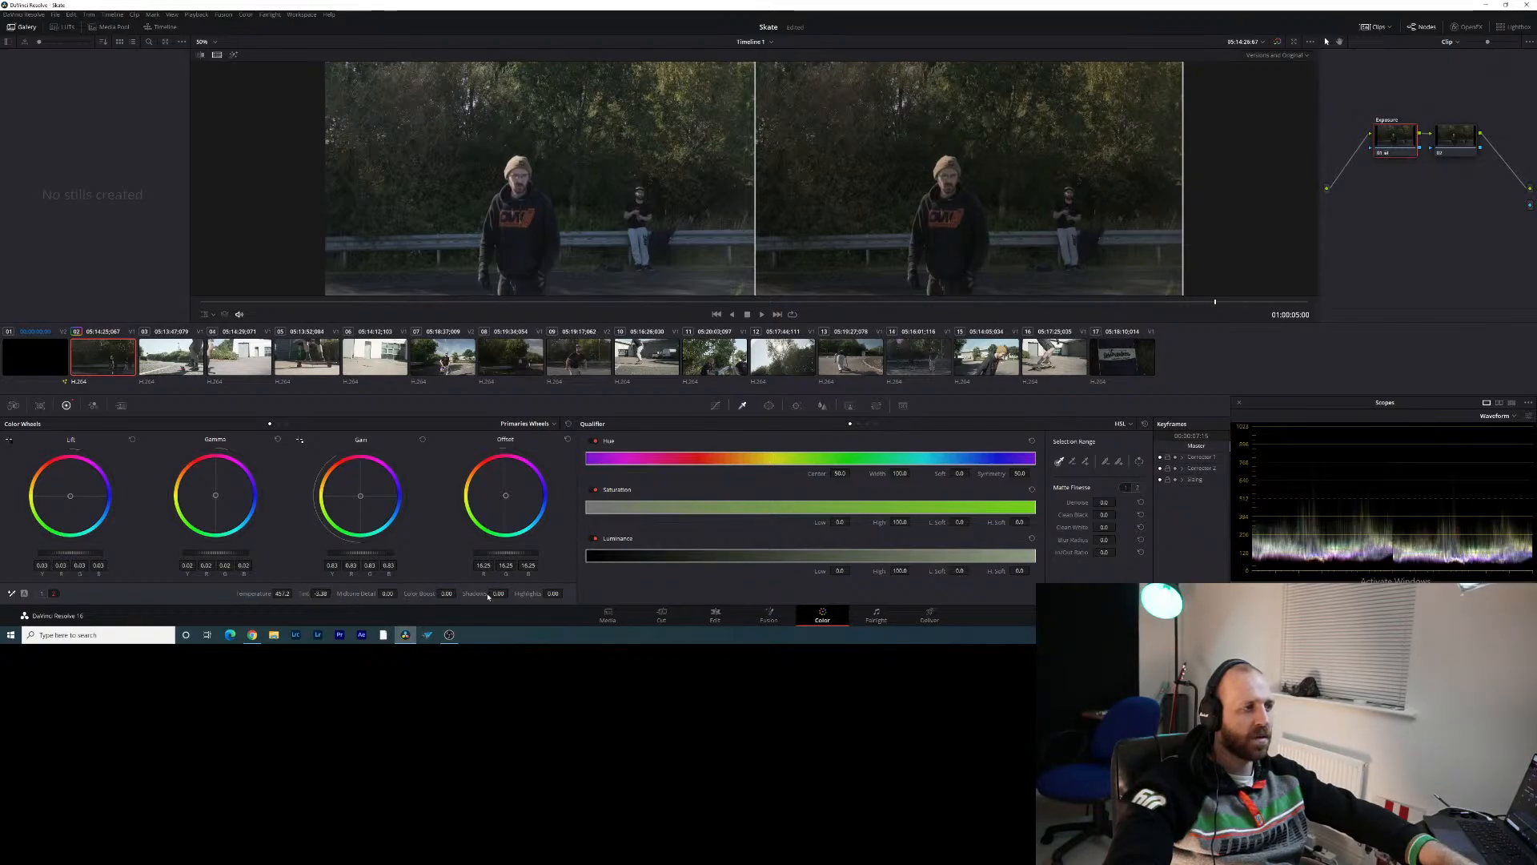
{"action": "mouse_move", "coordinate": [551, 593]}
{"action": "left_mouse_down"}
{"action": "mouse_move", "coordinate": [566, 594]}
{"action": "mouse_move", "coordinate": [514, 593]}
{"action": "left_mouse_up"}
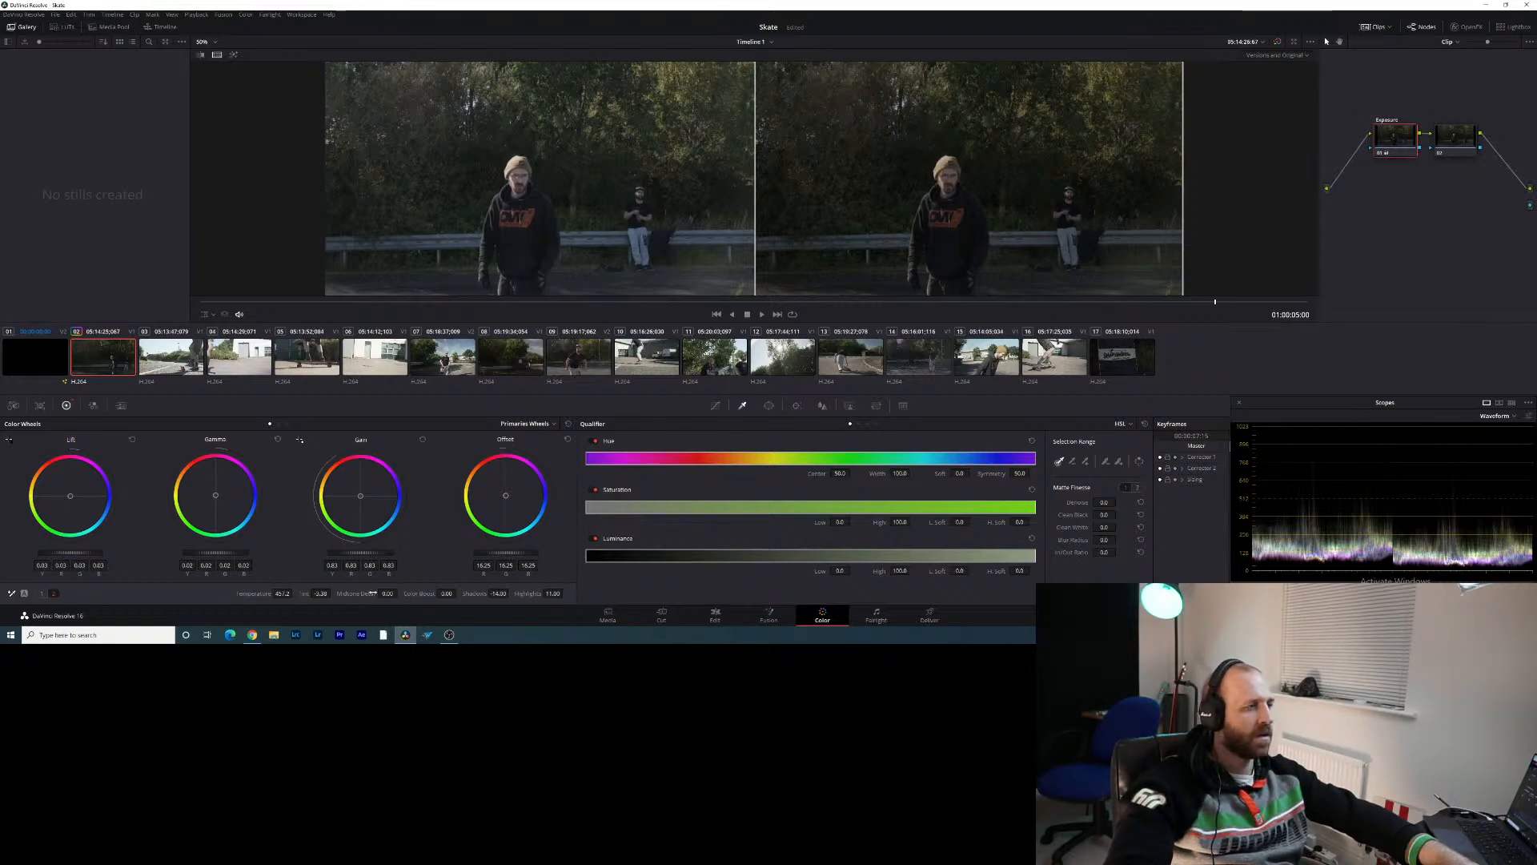
Fine-tune the Exposure node's primaries to Lift 0.06, Gamma 0.04, Gain 0.83 and Offset 16.45
{"action": "mouse_move", "coordinate": [360, 552]}
{"action": "left_mouse_down"}
{"action": "mouse_move", "coordinate": [384, 552]}
{"action": "mouse_move", "coordinate": [361, 553]}
{"action": "left_mouse_up"}
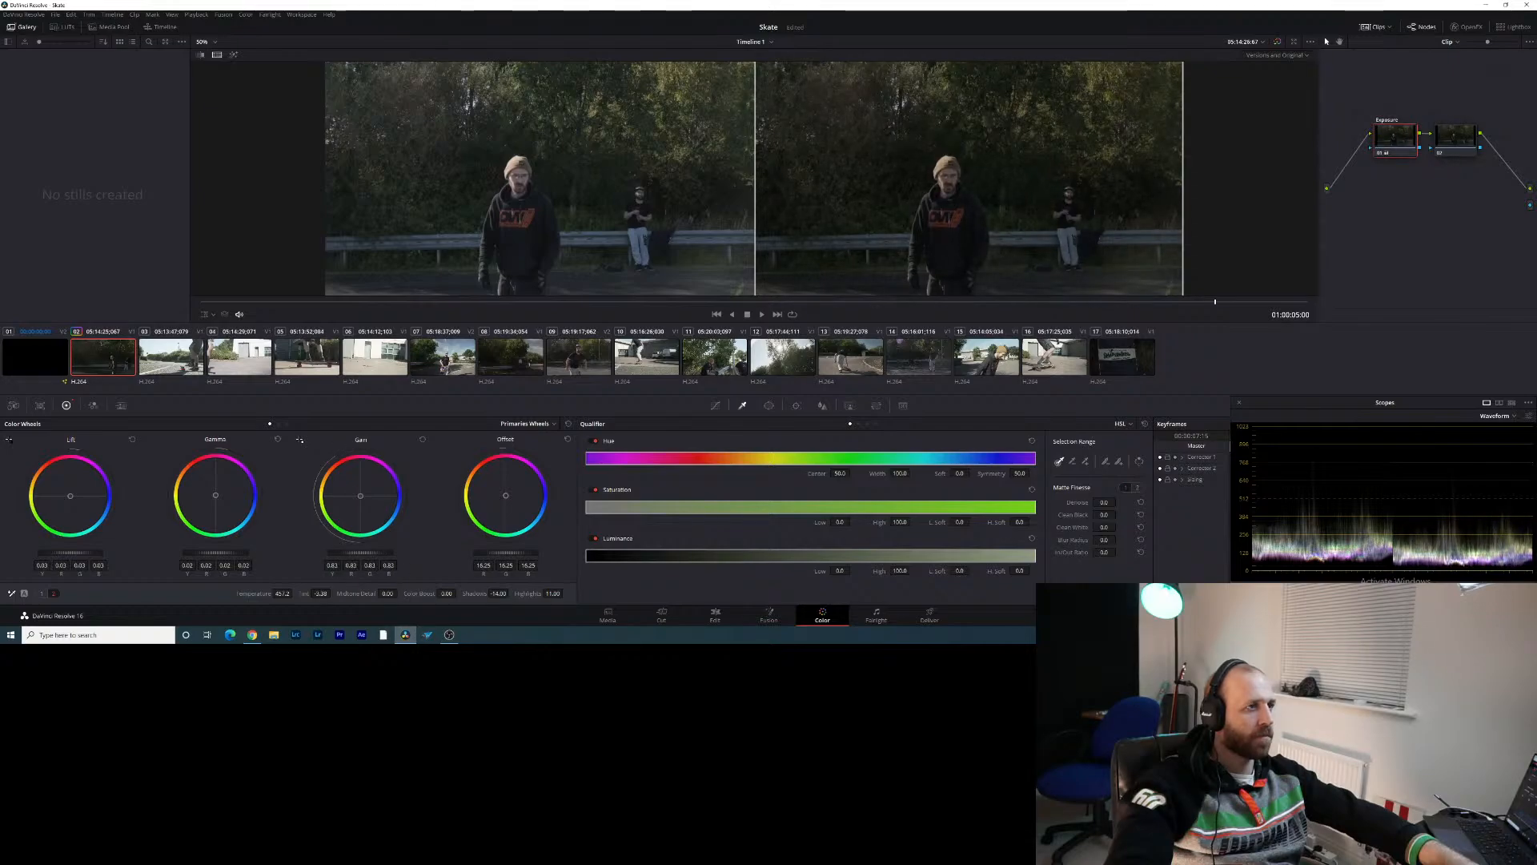
{"action": "left_click_drag", "start_coordinate": [215, 552], "coordinate": [232, 553]}
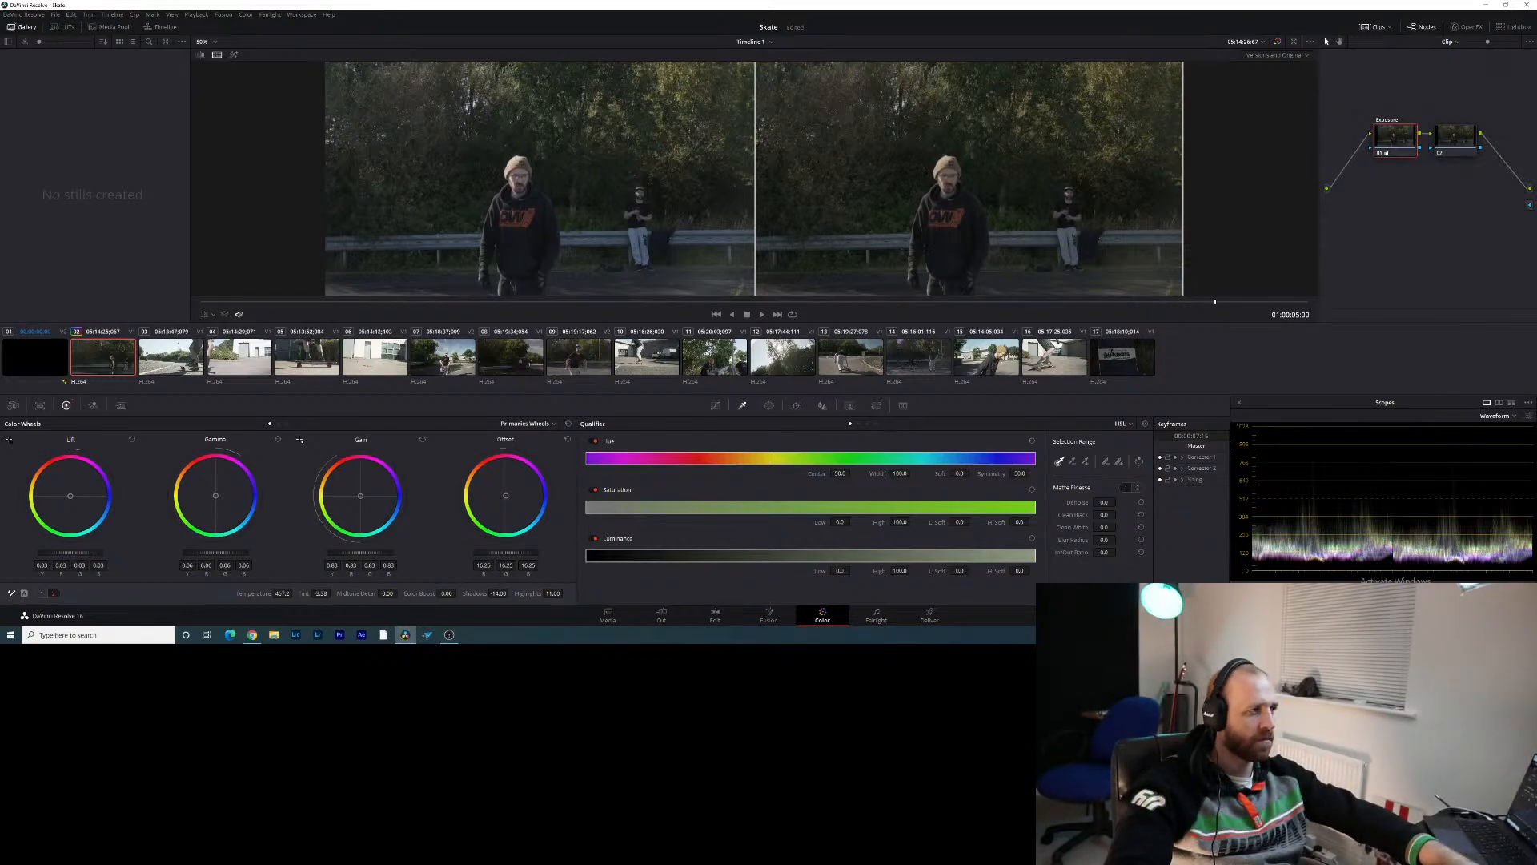
{"action": "left_click_drag", "start_coordinate": [70, 553], "coordinate": [76, 552]}
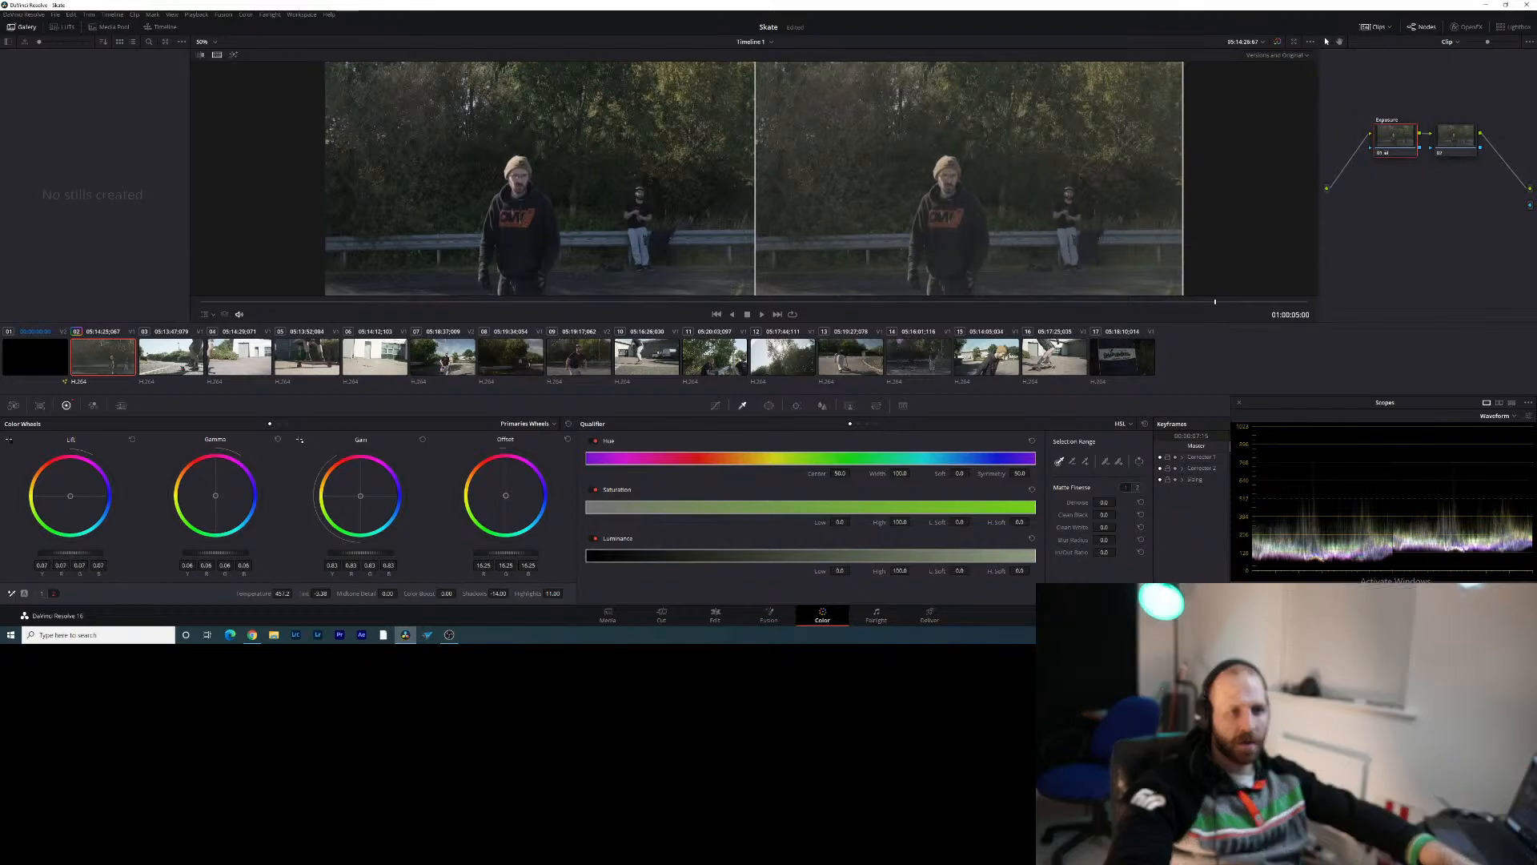
{"action": "key", "text": "ctrl+z"}
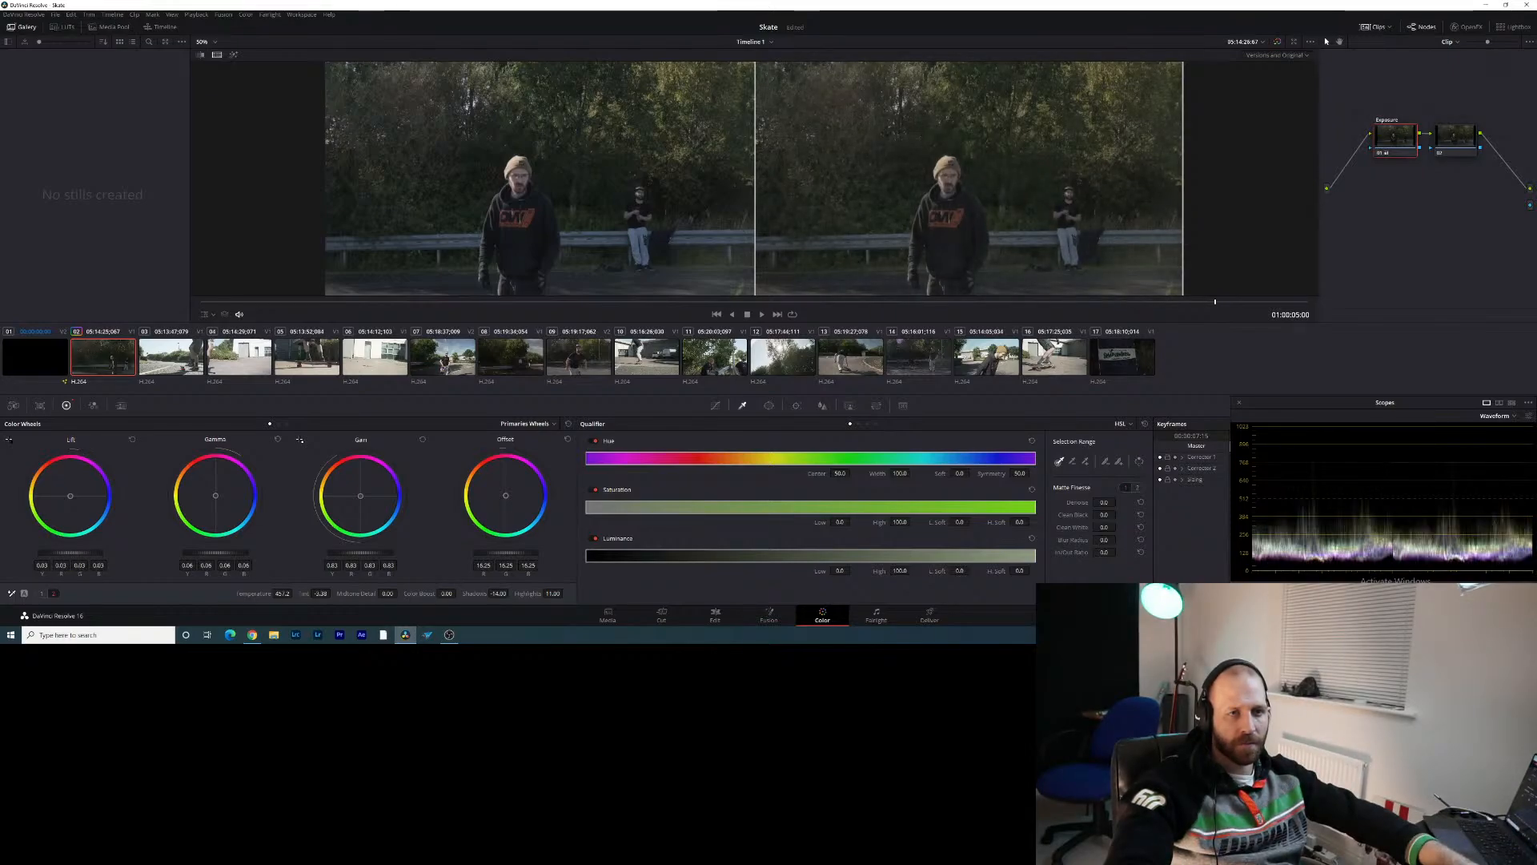
{"action": "key", "text": "ctrl+shift+z"}
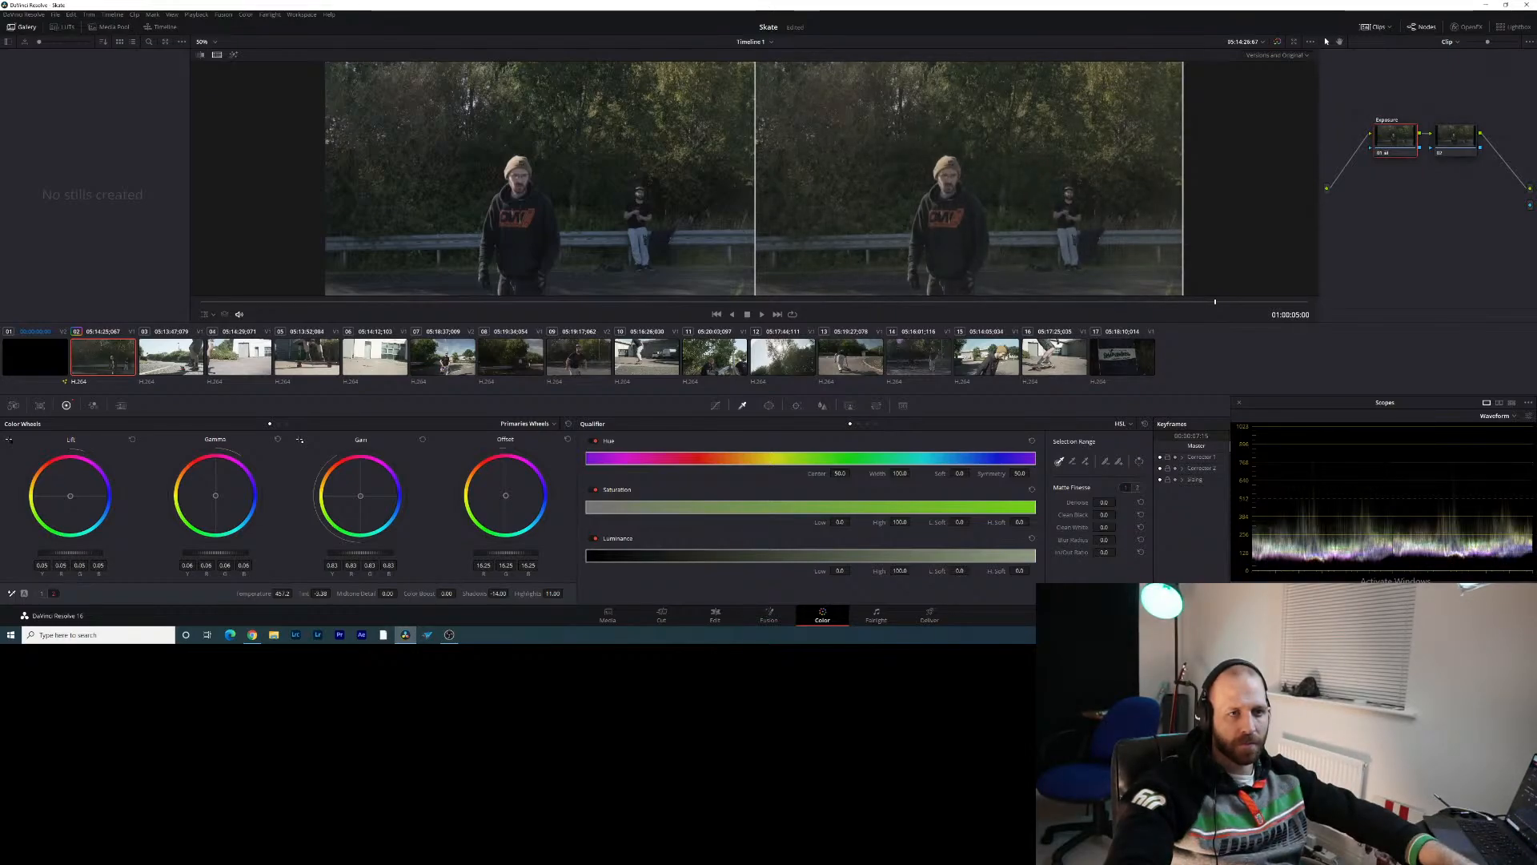
{"action": "key", "text": "ctrl+shift+z"}
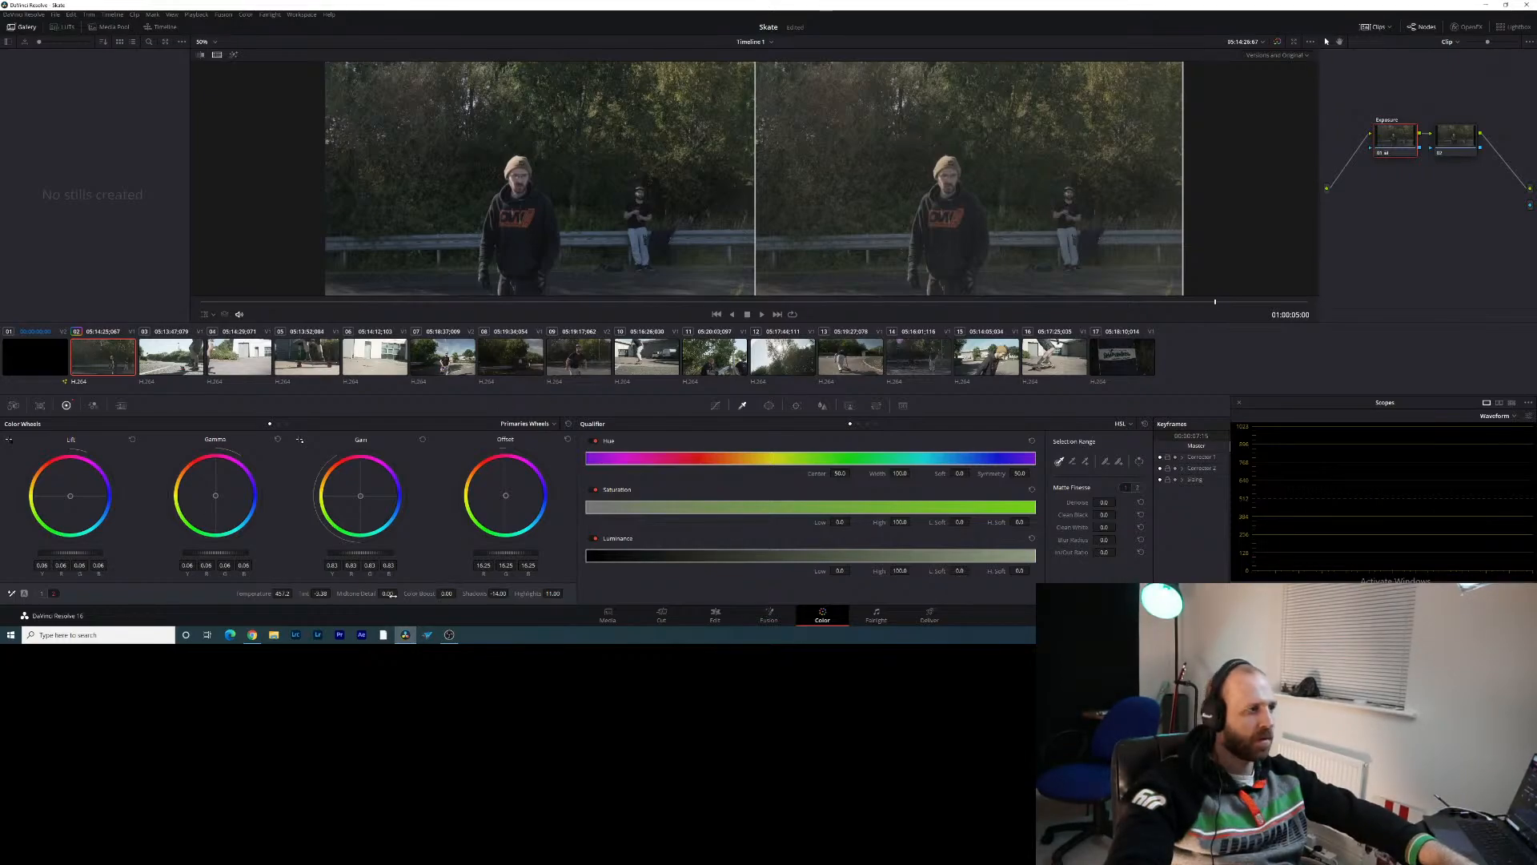
{"action": "left_click_drag", "start_coordinate": [199, 556], "coordinate": [186, 556]}
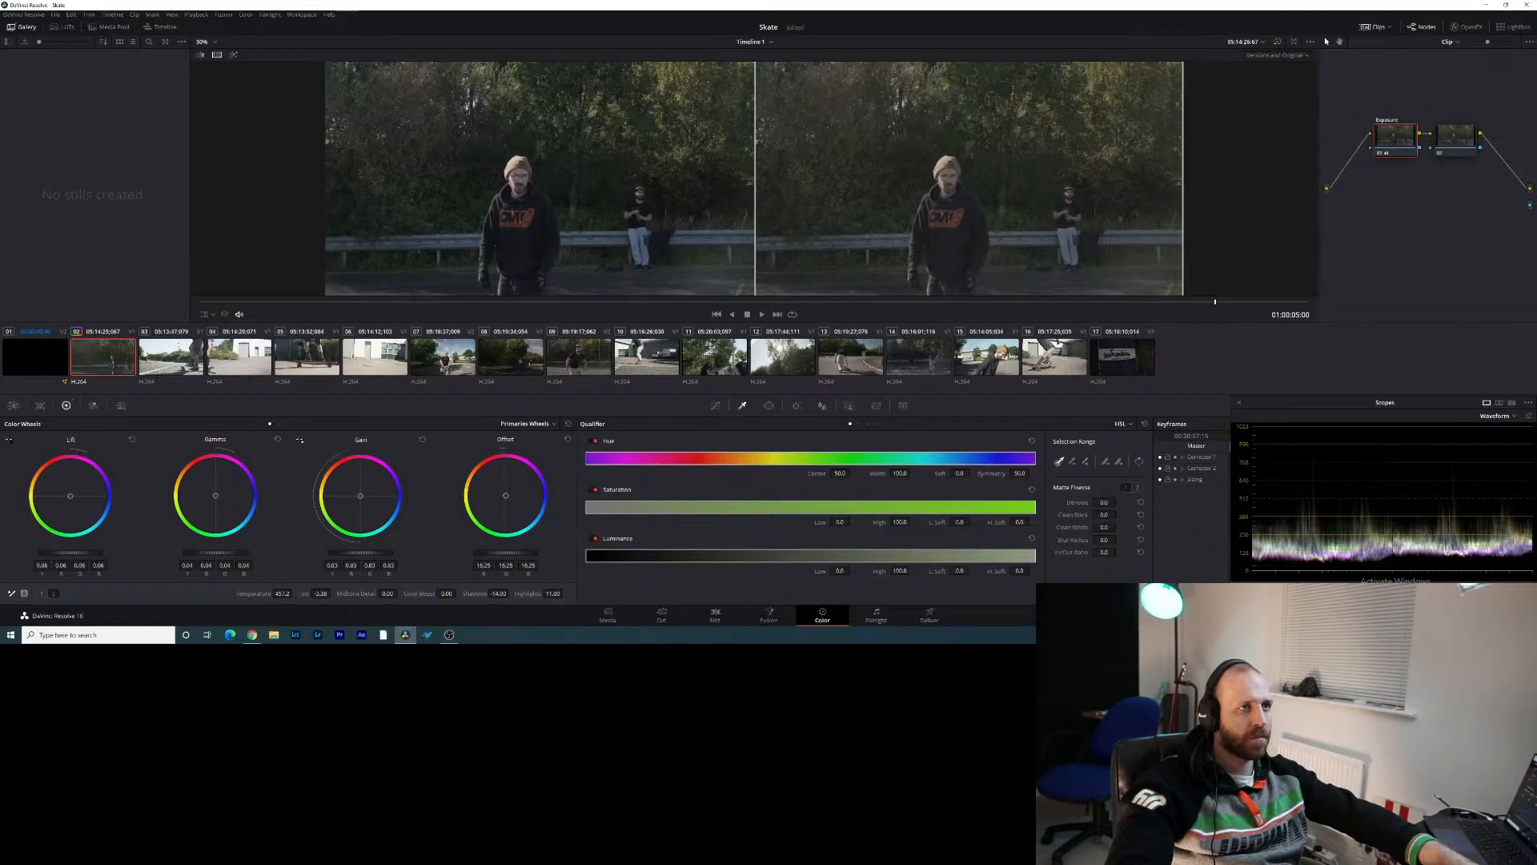
{"action": "left_click_drag", "start_coordinate": [506, 549], "coordinate": [466, 549]}
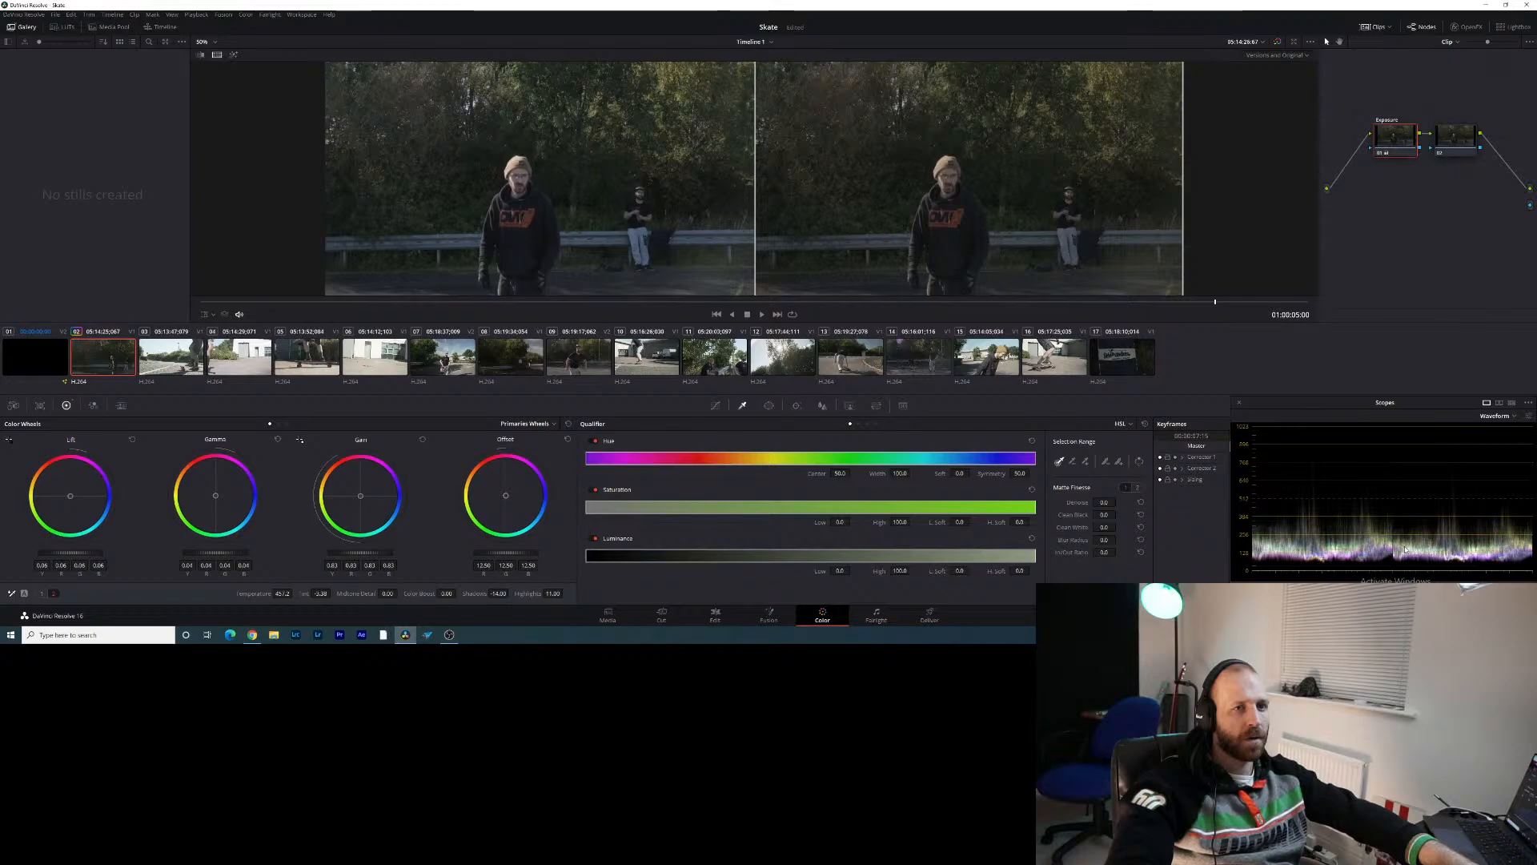
{"action": "left_click_drag", "start_coordinate": [506, 563], "coordinate": [546, 562]}
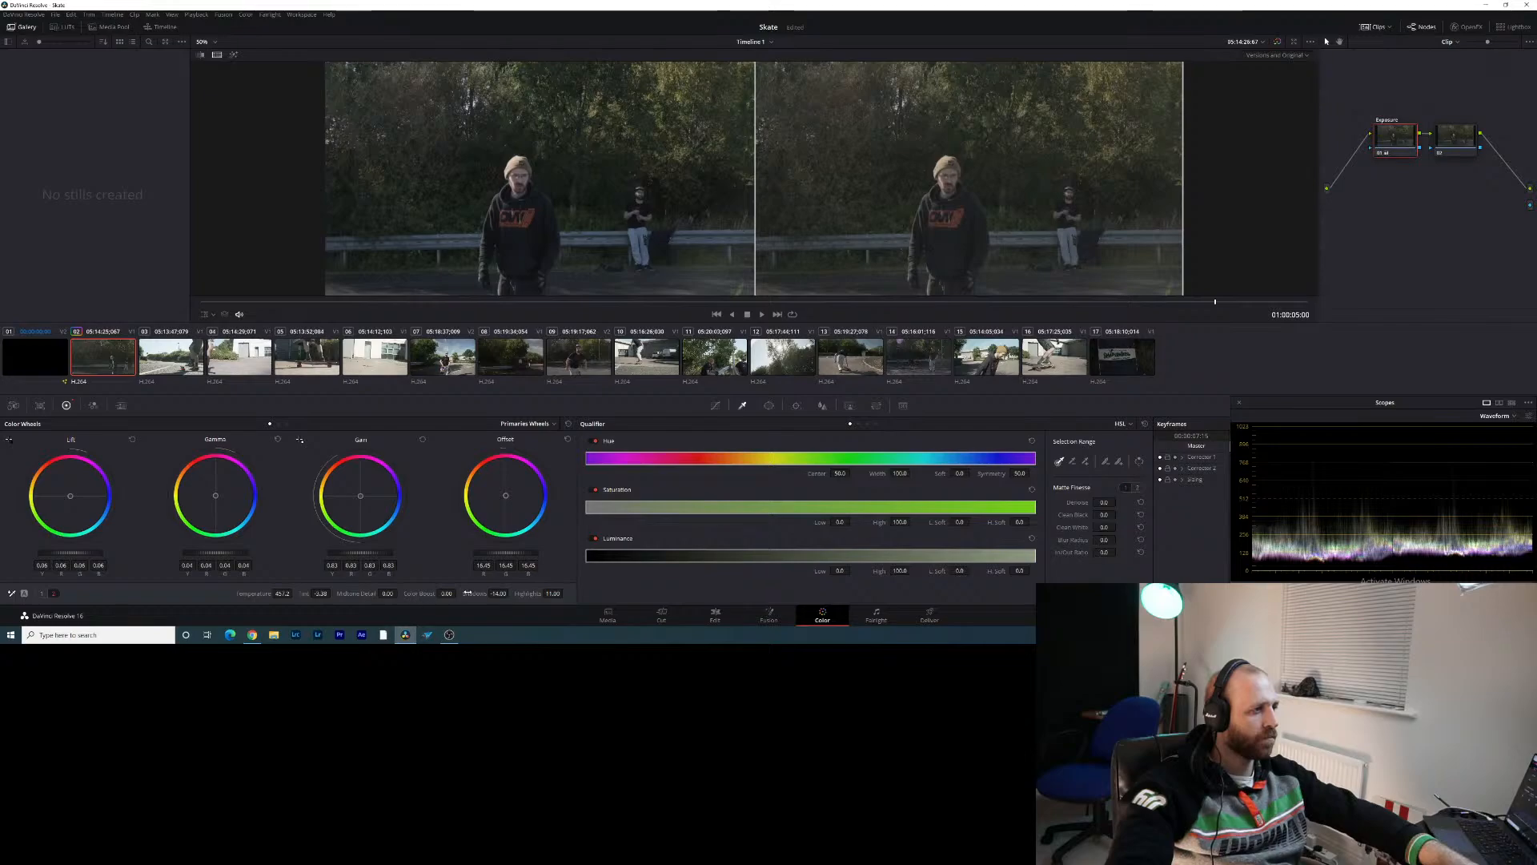
Lower the Exposure node's Shadows further, raise its Highlights slightly, and increase the contrast to about 1.2
{"action": "left_click_drag", "start_coordinate": [499, 593], "coordinate": [465, 593]}
{"action": "mouse_move", "coordinate": [552, 594]}
{"action": "left_mouse_down"}
{"action": "mouse_move", "coordinate": [592, 593]}
{"action": "mouse_move", "coordinate": [562, 593]}
{"action": "left_mouse_up"}
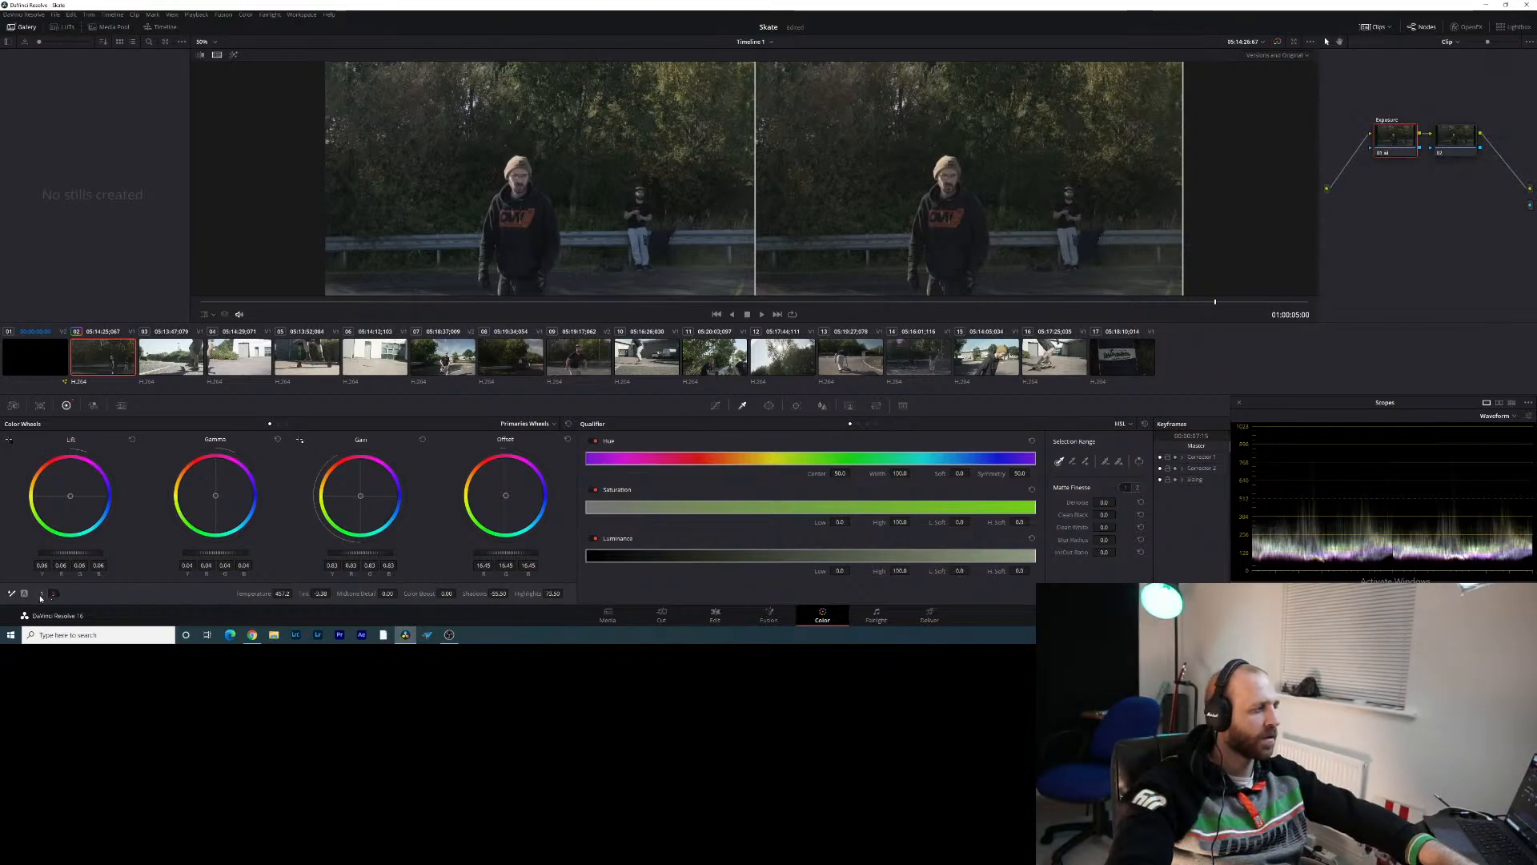
{"action": "left_click", "coordinate": [53, 593]}
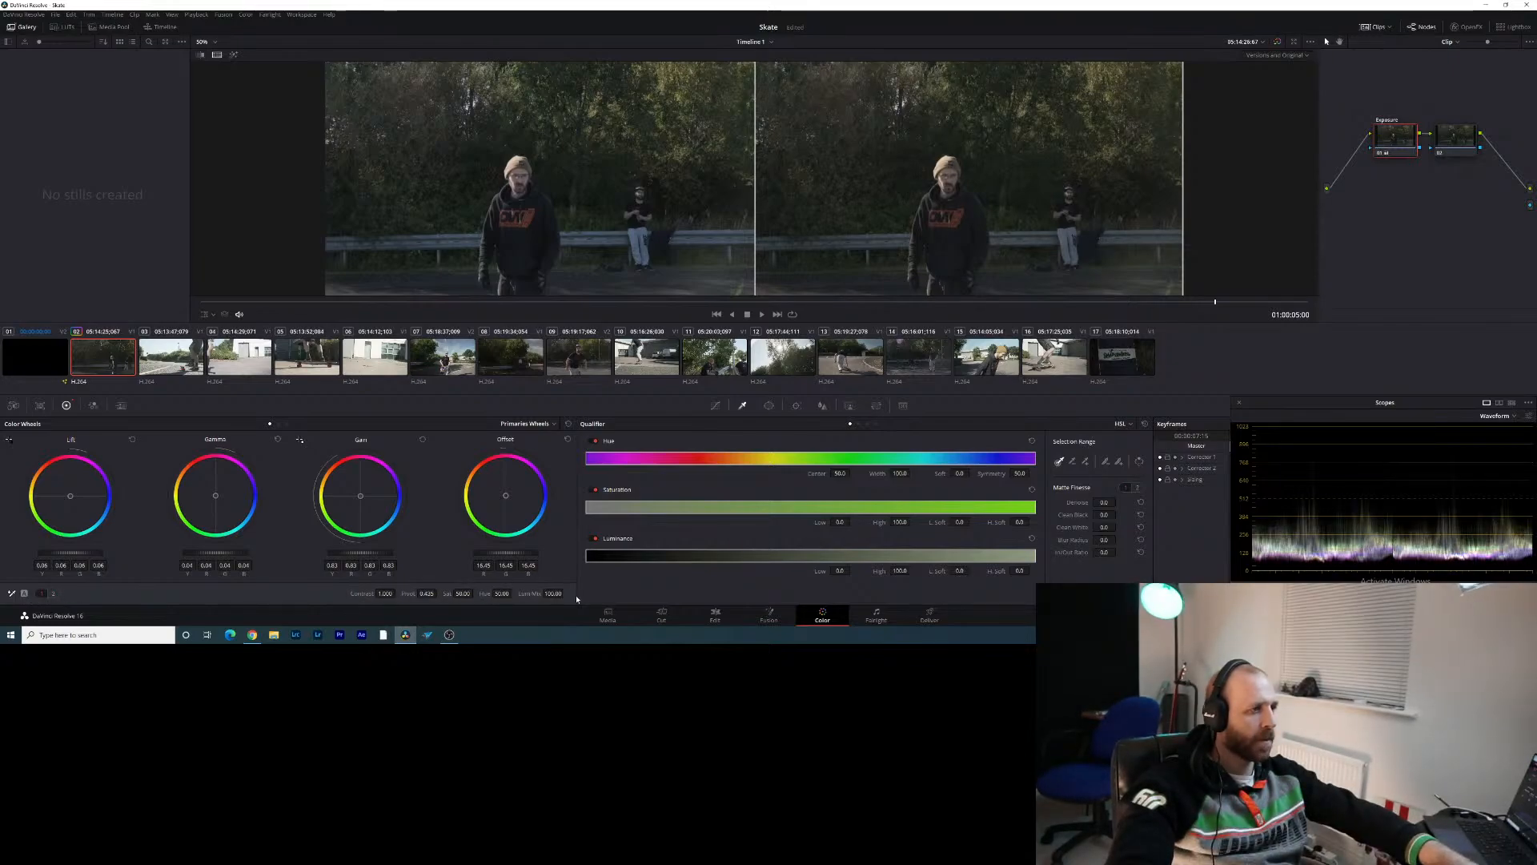
{"action": "left_click_drag", "start_coordinate": [397, 594], "coordinate": [401, 593]}
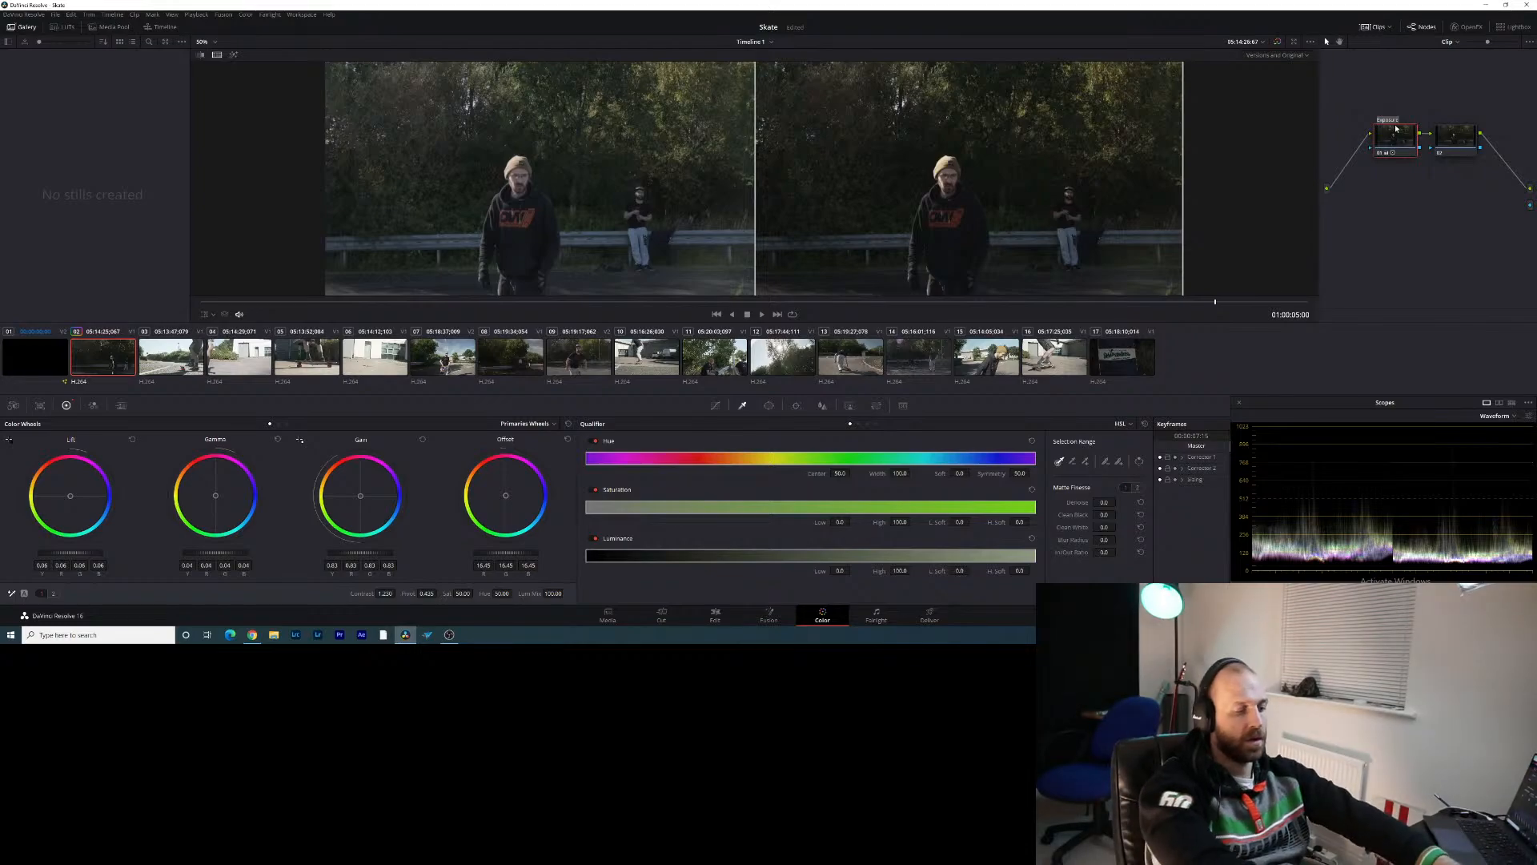
Rename the Exposure node as Correction and select the second node
{"action": "type", "text": "Cor"}
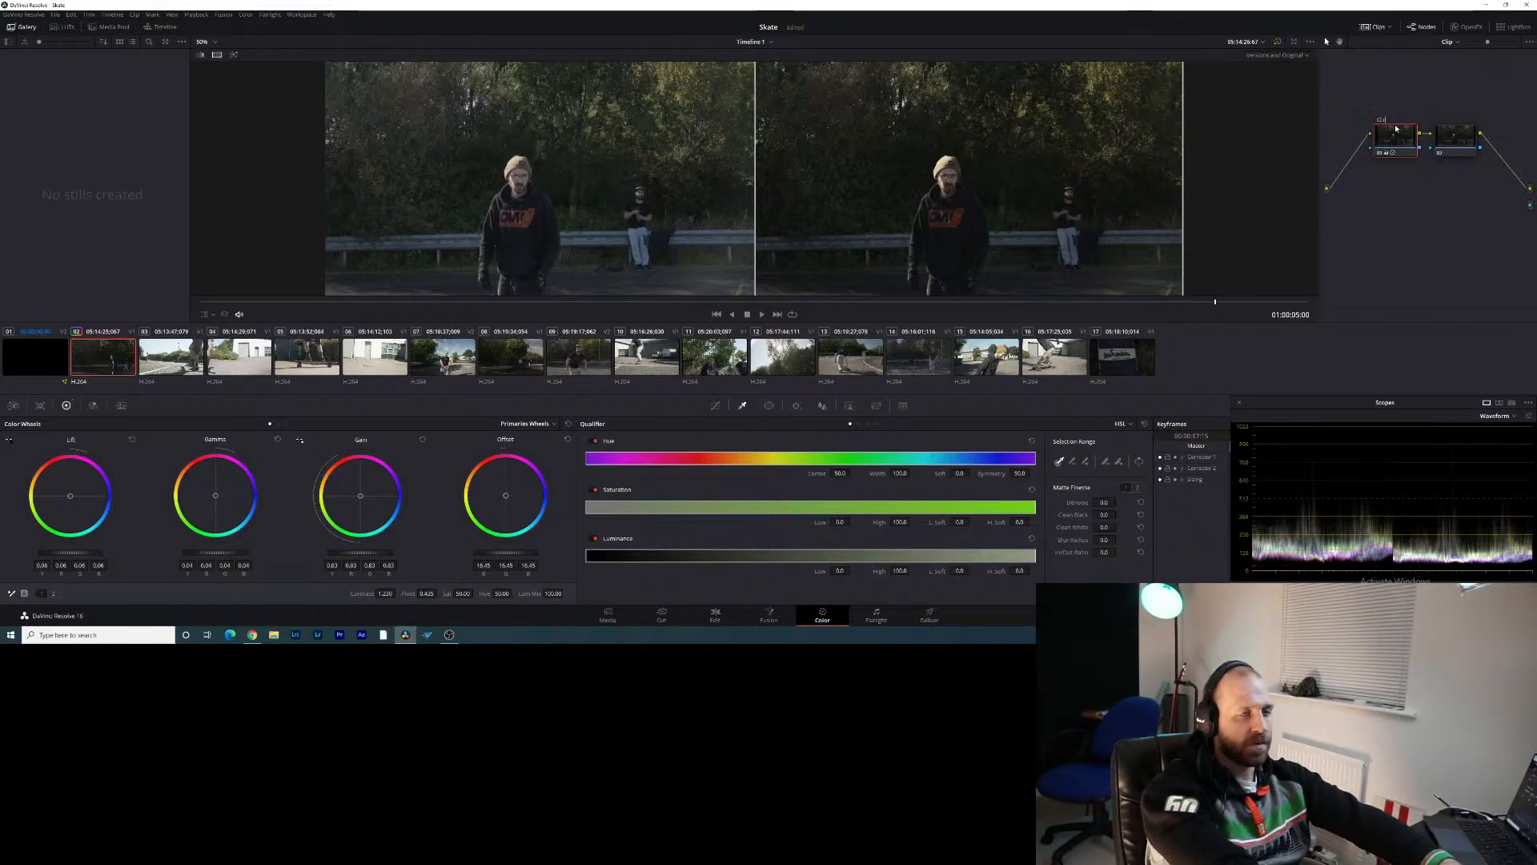
{"action": "key", "text": "BackSpace"}
{"action": "key", "text": "BackSpace"}
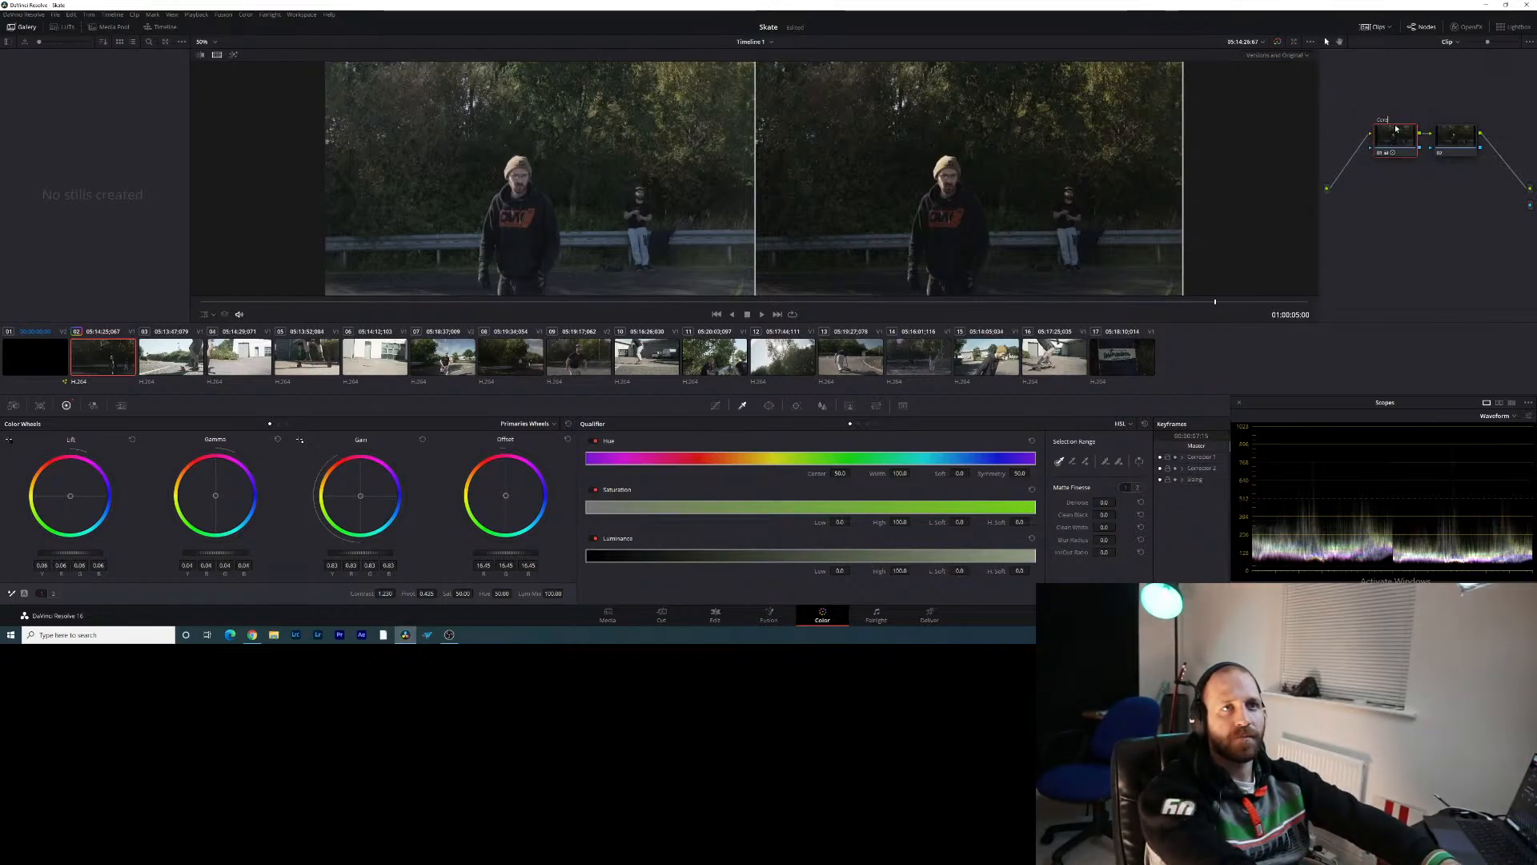
{"action": "key", "text": "BackSpace"}
{"action": "key", "text": "BackSpace"}
{"action": "type", "text": "rection"}
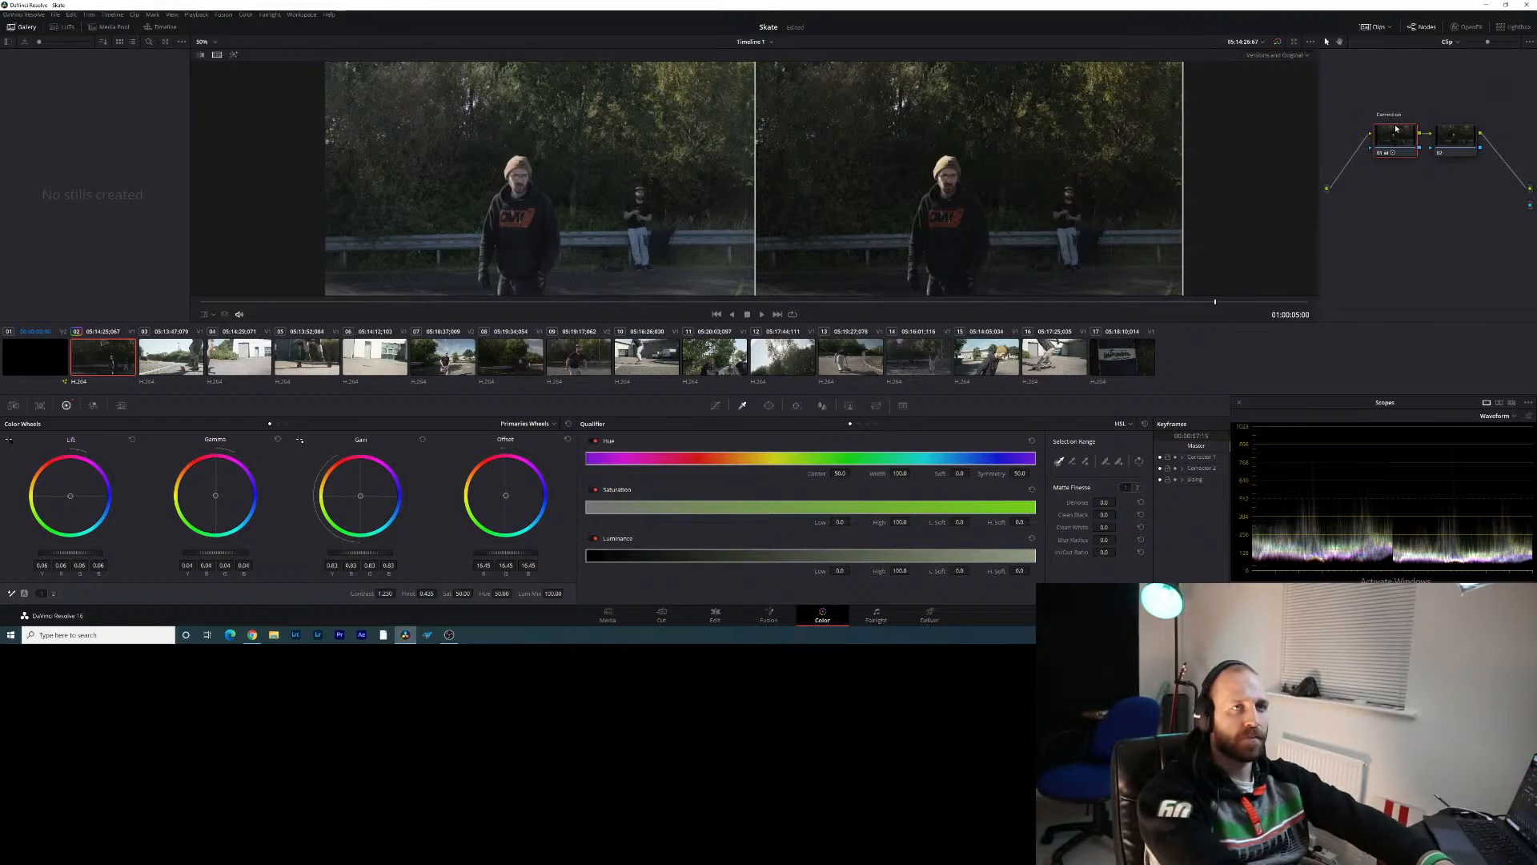
{"action": "key", "text": "Return"}
{"action": "left_click", "coordinate": [1455, 145]}
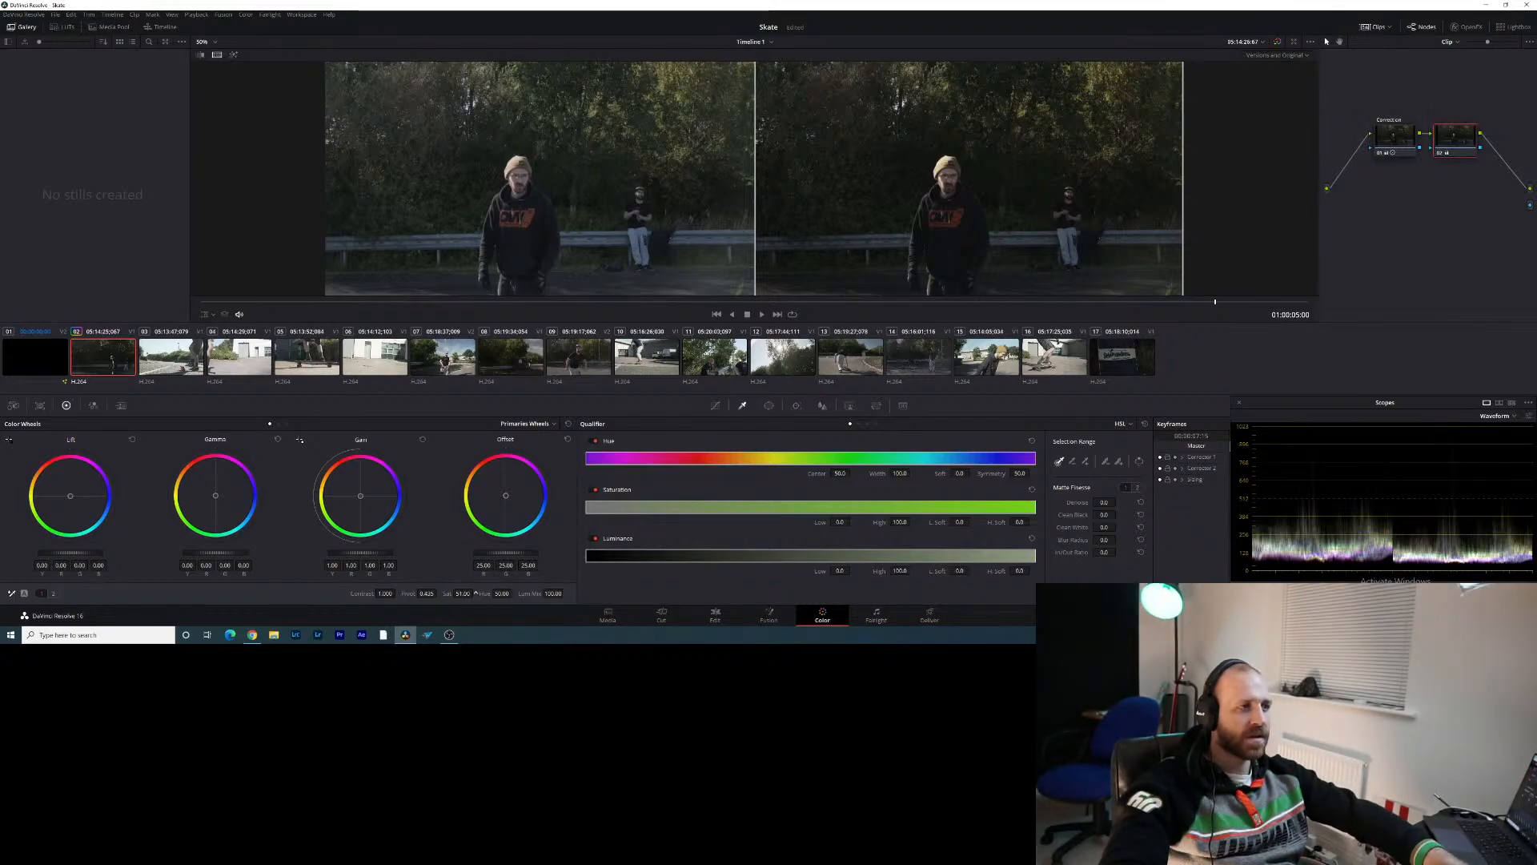
Try saturation and hue changes on the second node and restore both to 50.00
{"action": "left_click_drag", "start_coordinate": [463, 593], "coordinate": [474, 593]}
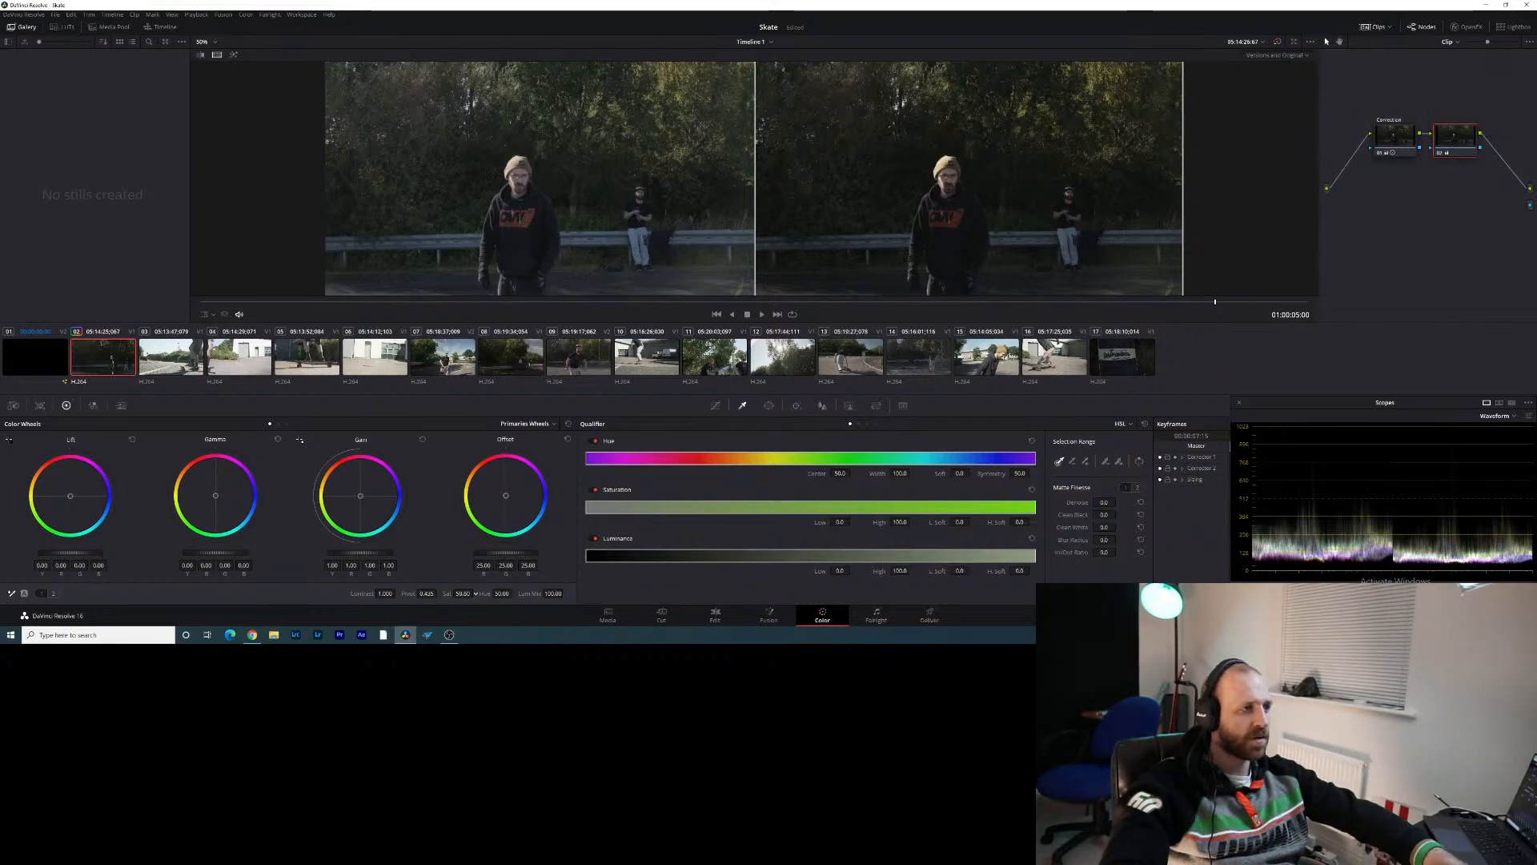
{"action": "key", "text": "BackSpace"}
{"action": "key", "text": "BackSpace"}
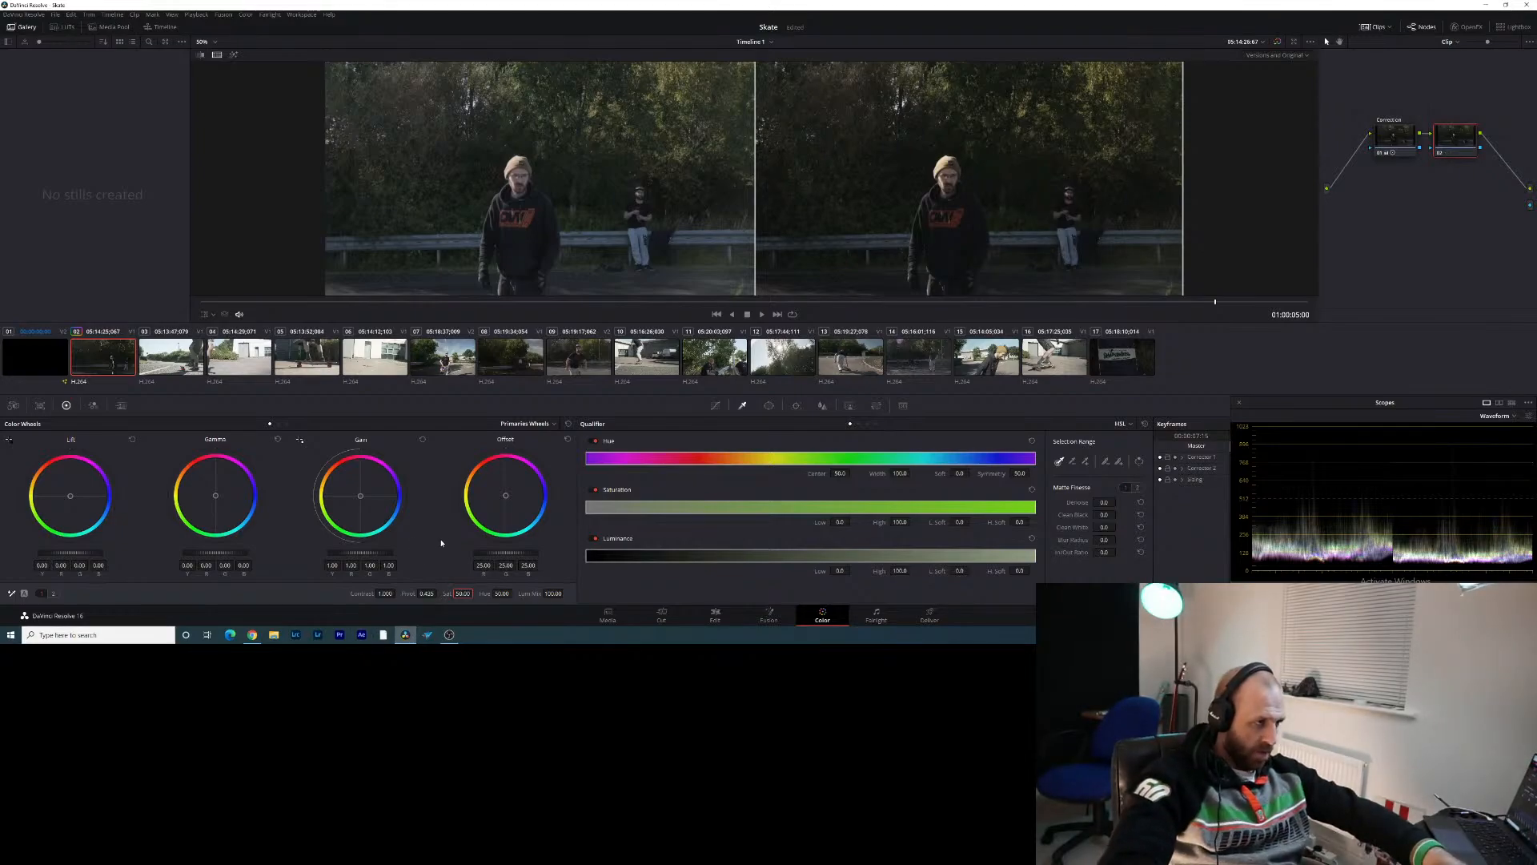
{"action": "left_click_drag", "start_coordinate": [506, 593], "coordinate": [505, 593]}
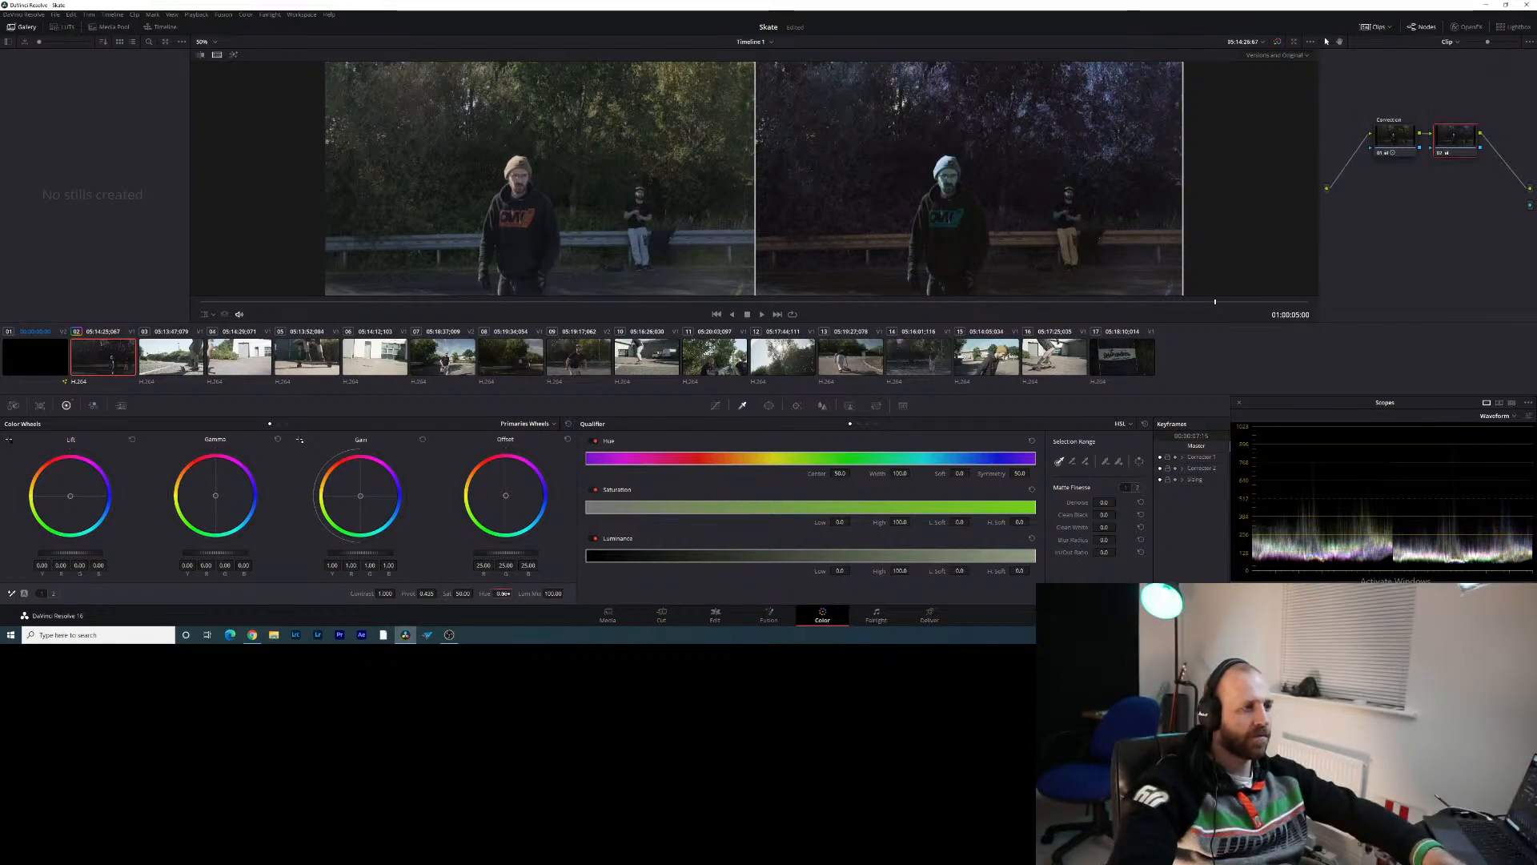
{"action": "type", "text": ".00"}
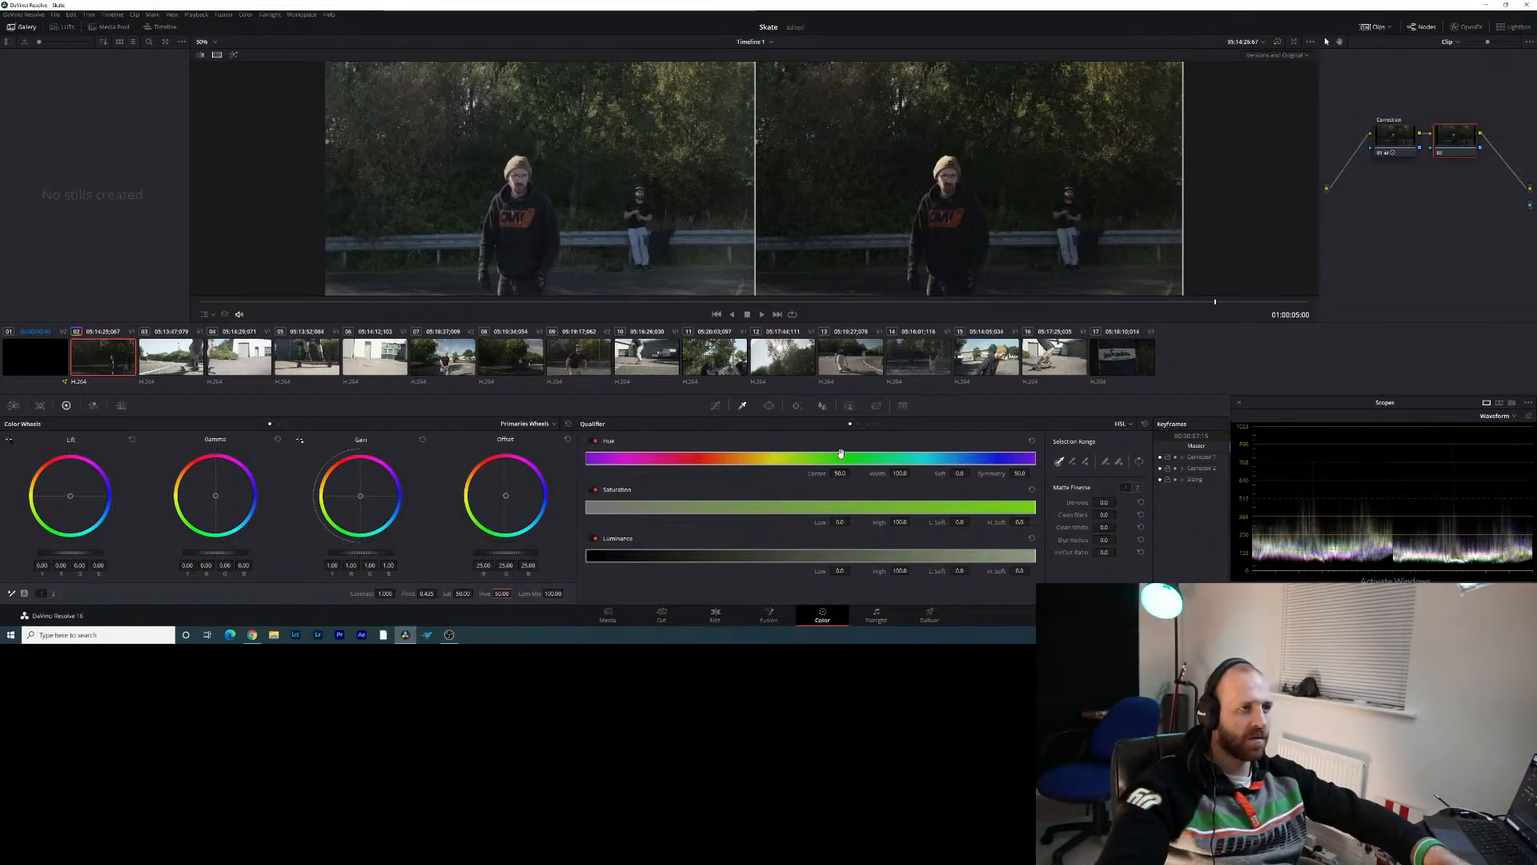
{"action": "left_click", "coordinate": [860, 424]}
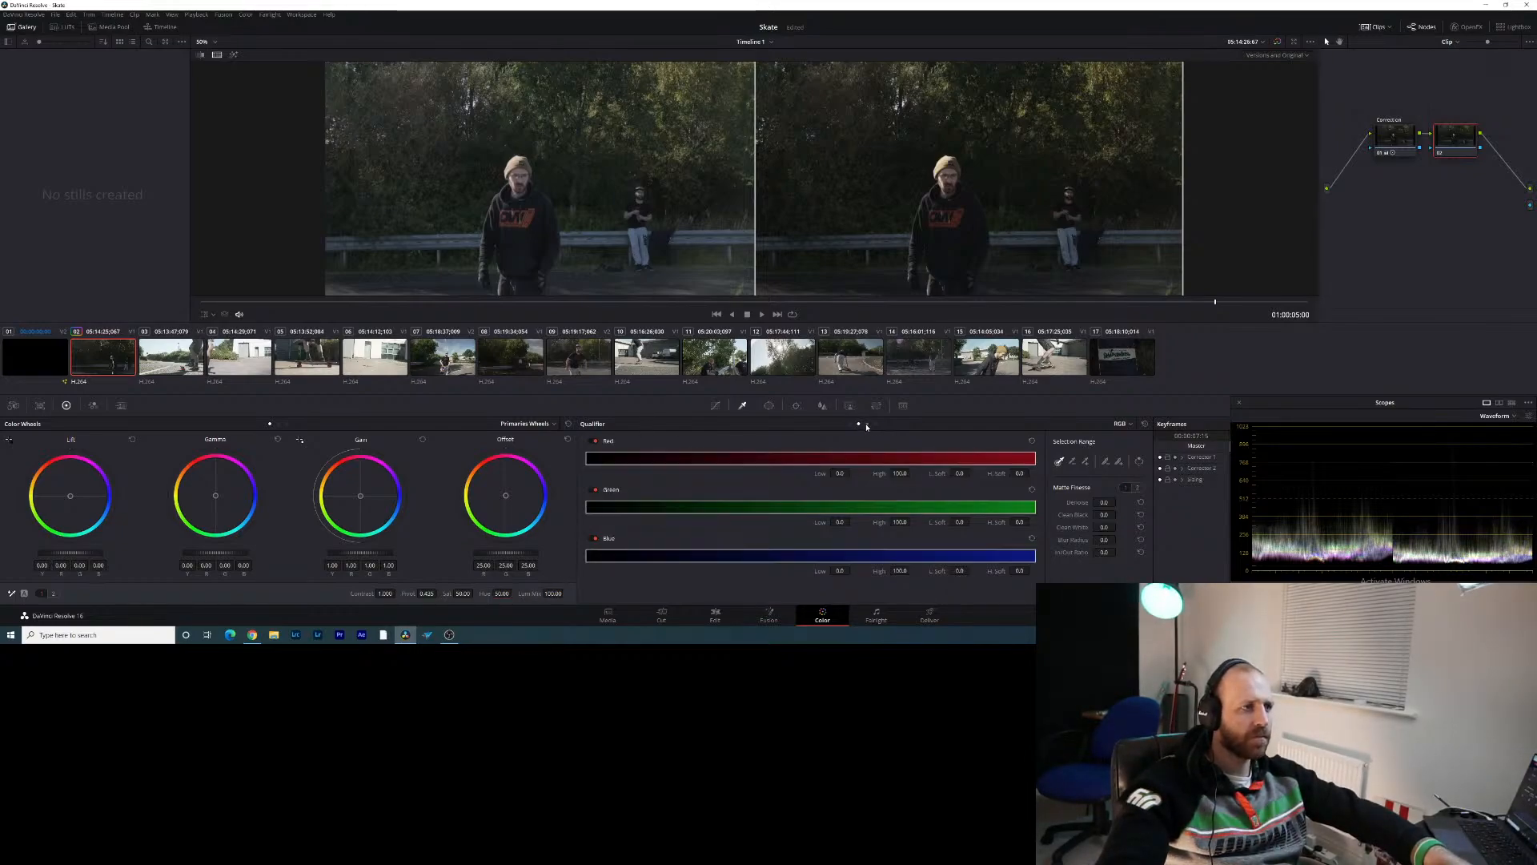
{"action": "left_click", "coordinate": [867, 425]}
{"action": "left_click", "coordinate": [877, 425]}
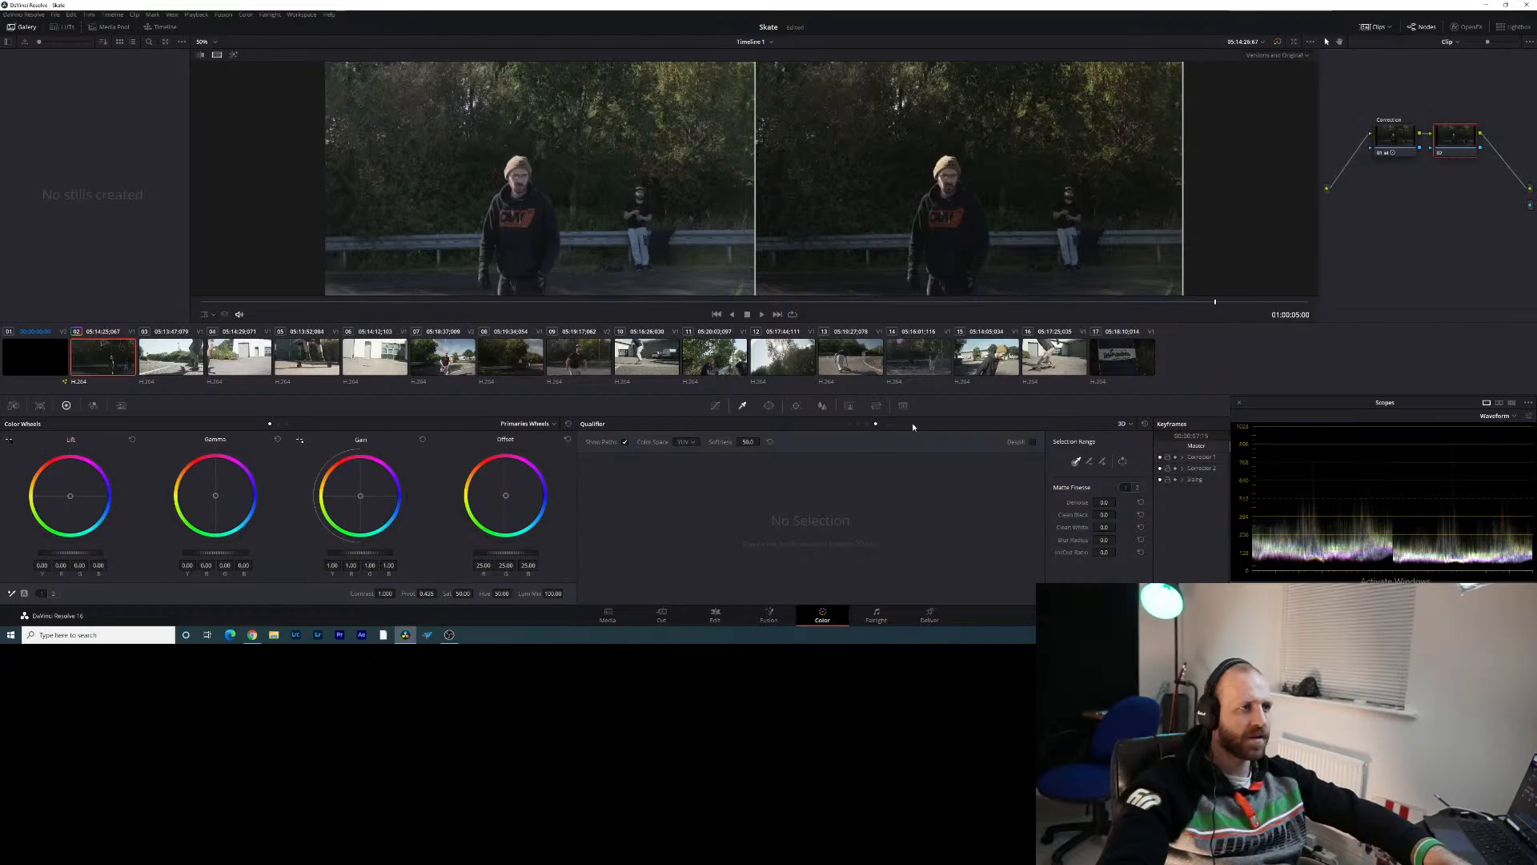
{"action": "left_click", "coordinate": [853, 425]}
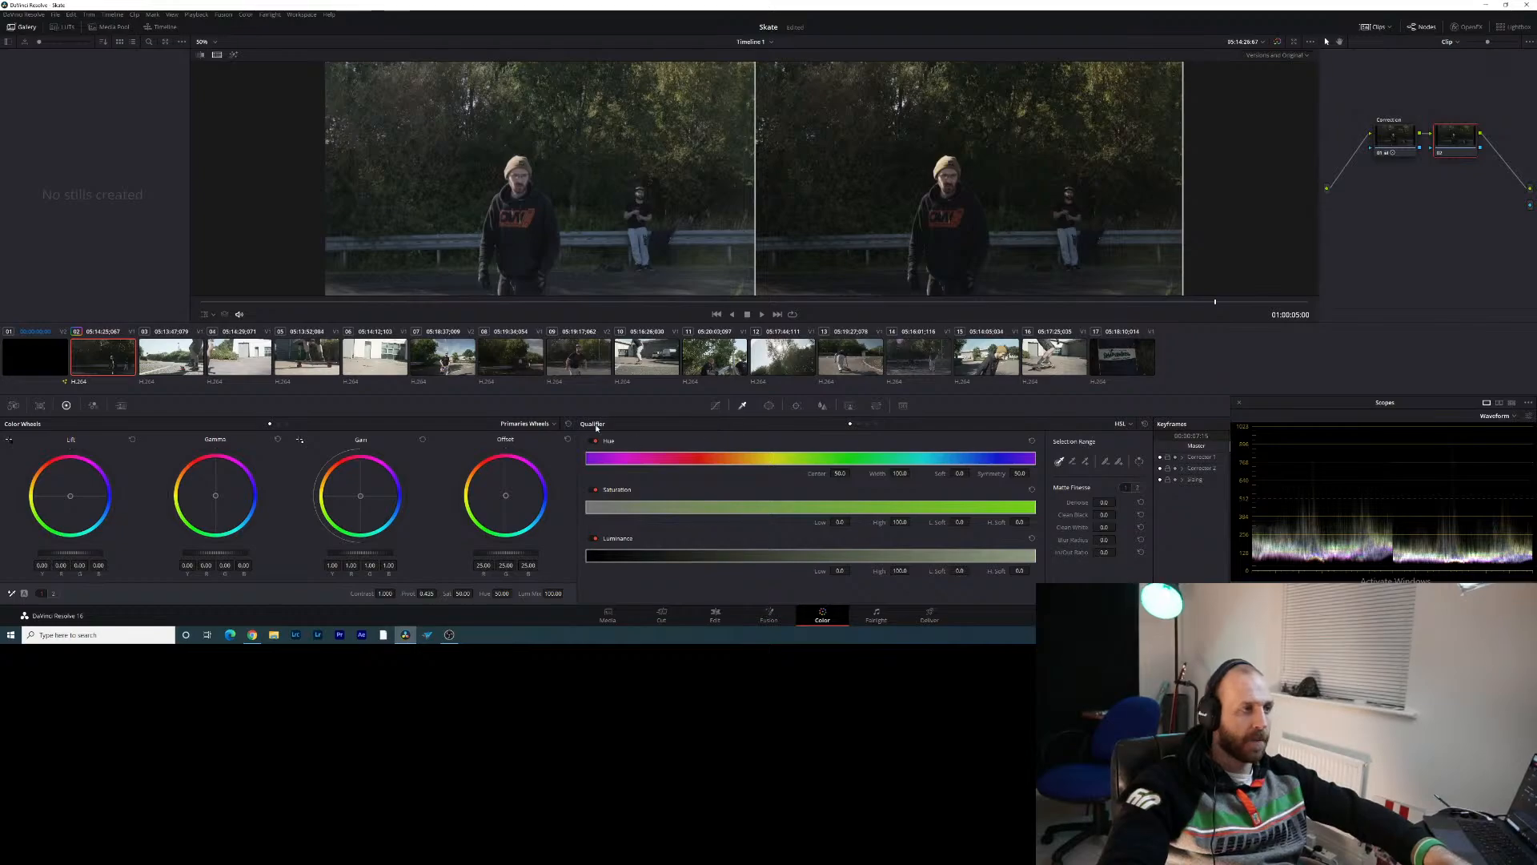
Shape the second node's custom curve by lifting a shadow point, lowering a highlight point slightly, and nudging the white and black end points
{"action": "left_click", "coordinate": [716, 406]}
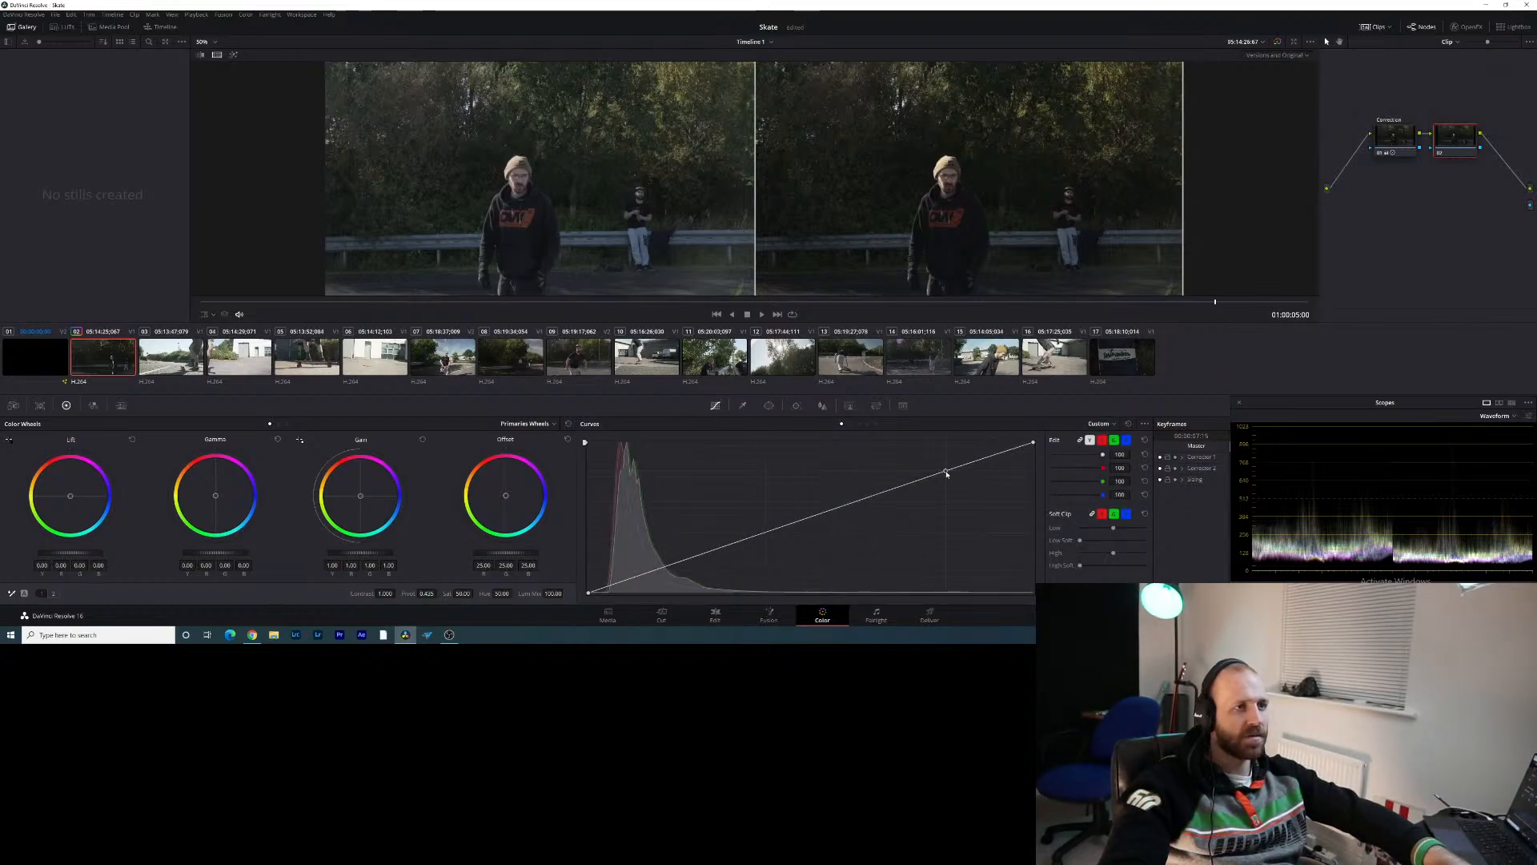
{"action": "left_click", "coordinate": [947, 474]}
{"action": "mouse_move", "coordinate": [947, 475]}
{"action": "left_mouse_down"}
{"action": "mouse_move", "coordinate": [961, 490]}
{"action": "mouse_move", "coordinate": [944, 445]}
{"action": "mouse_move", "coordinate": [941, 468]}
{"action": "left_mouse_up"}
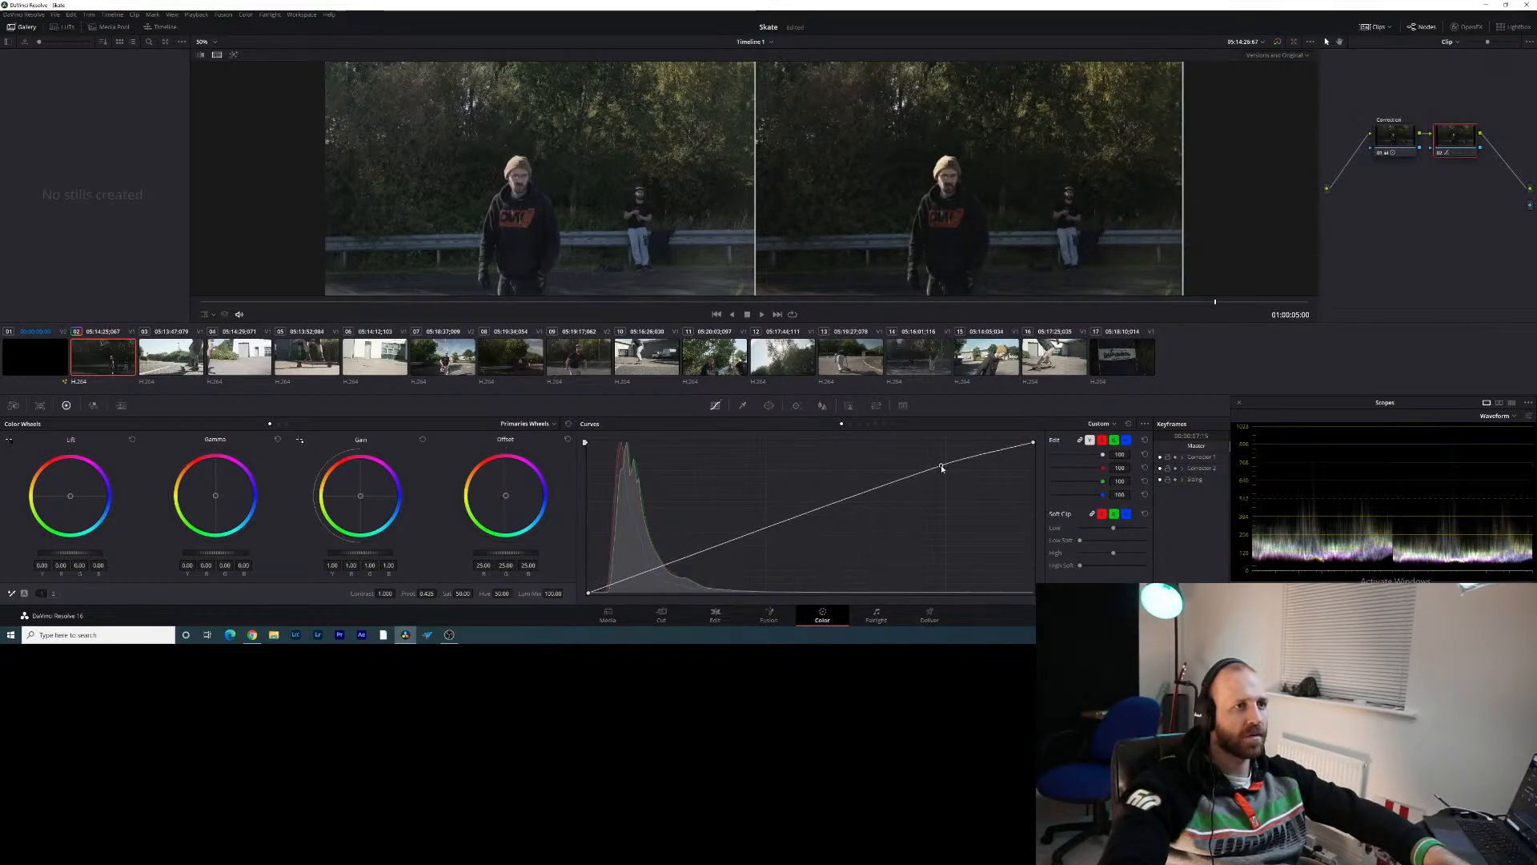
{"action": "left_click_drag", "start_coordinate": [680, 564], "coordinate": [671, 559]}
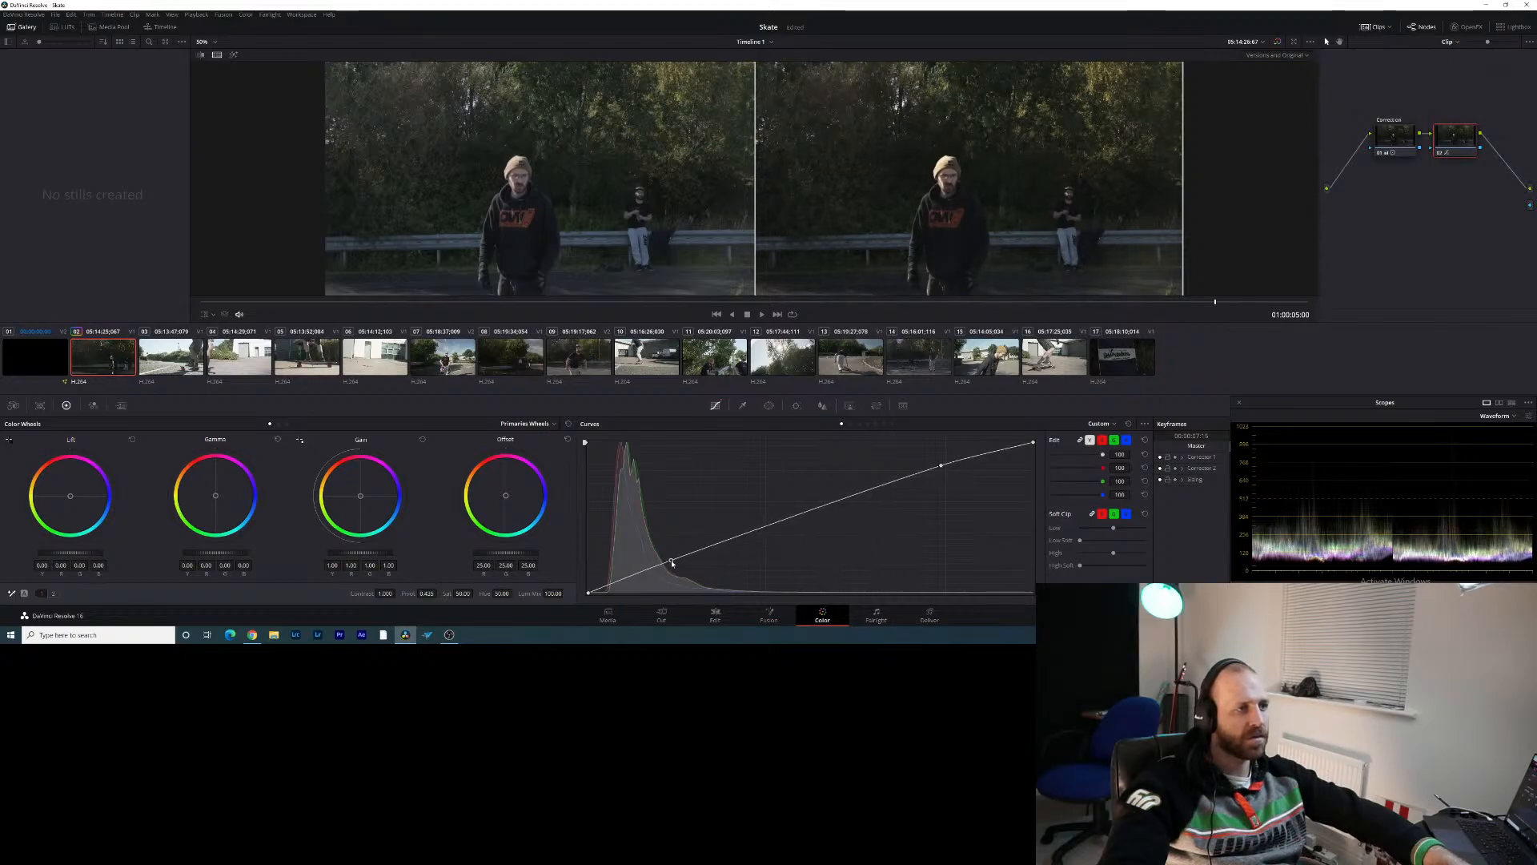
{"action": "mouse_move", "coordinate": [942, 470]}
{"action": "left_mouse_down"}
{"action": "mouse_move", "coordinate": [967, 492]}
{"action": "mouse_move", "coordinate": [950, 475]}
{"action": "left_mouse_up"}
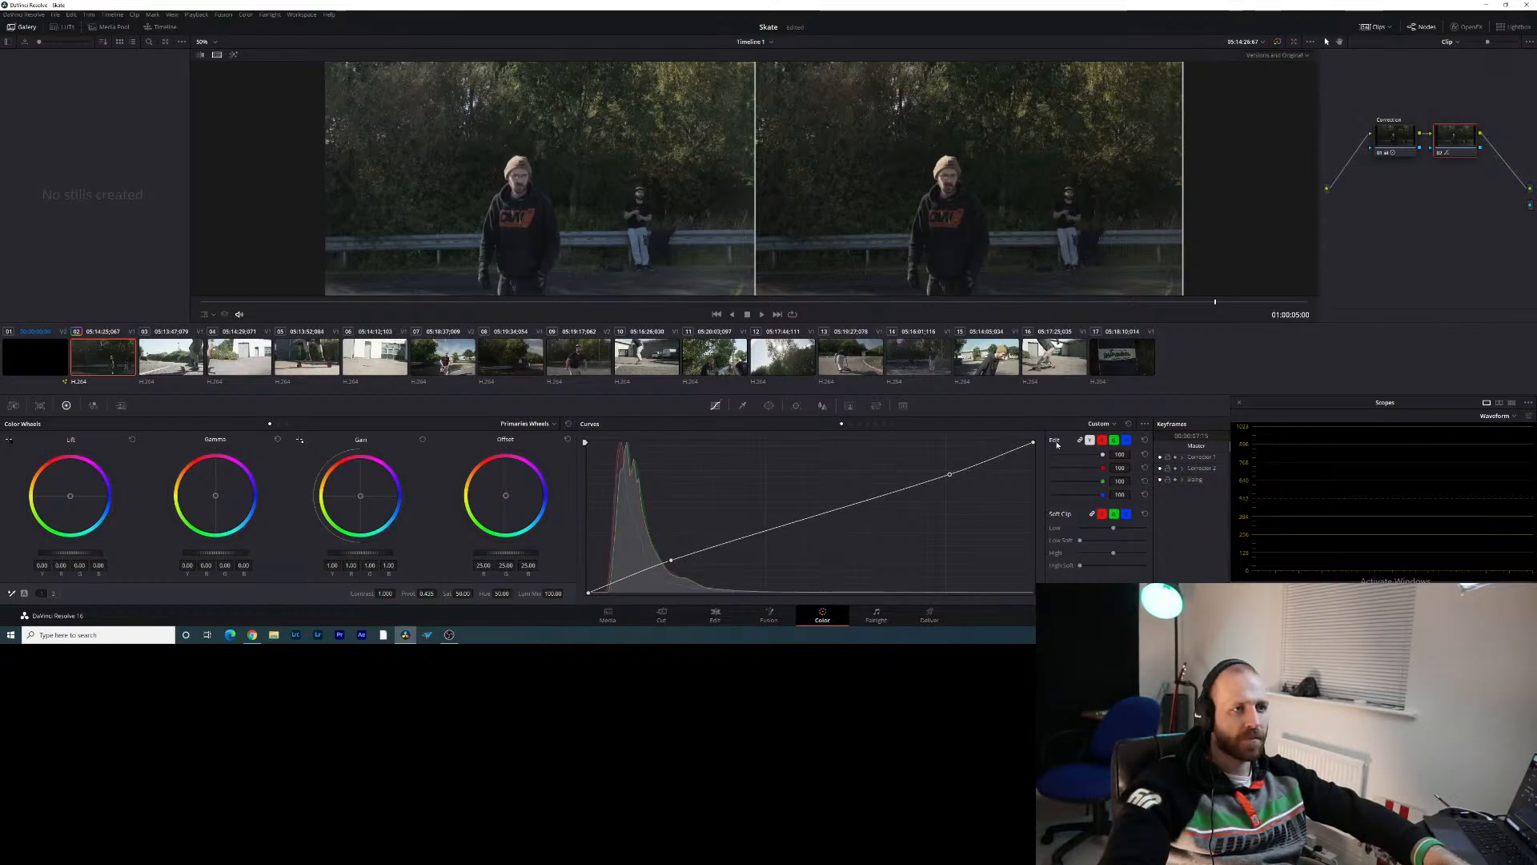
{"action": "mouse_move", "coordinate": [1032, 442]}
{"action": "left_mouse_down"}
{"action": "mouse_move", "coordinate": [1010, 444]}
{"action": "mouse_move", "coordinate": [1041, 446]}
{"action": "left_mouse_up"}
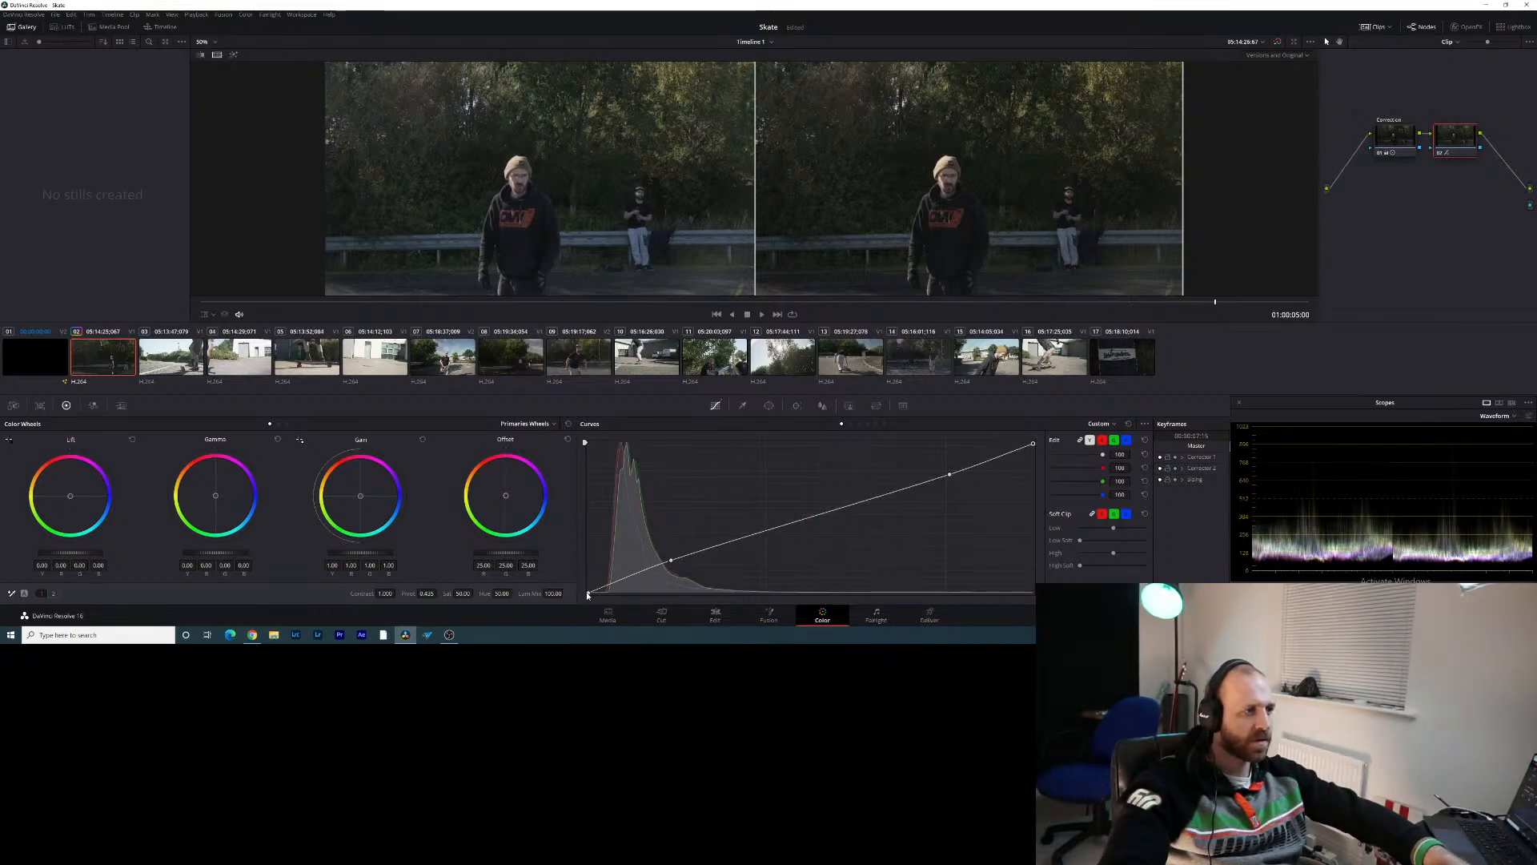
{"action": "left_click_drag", "start_coordinate": [588, 592], "coordinate": [594, 595]}
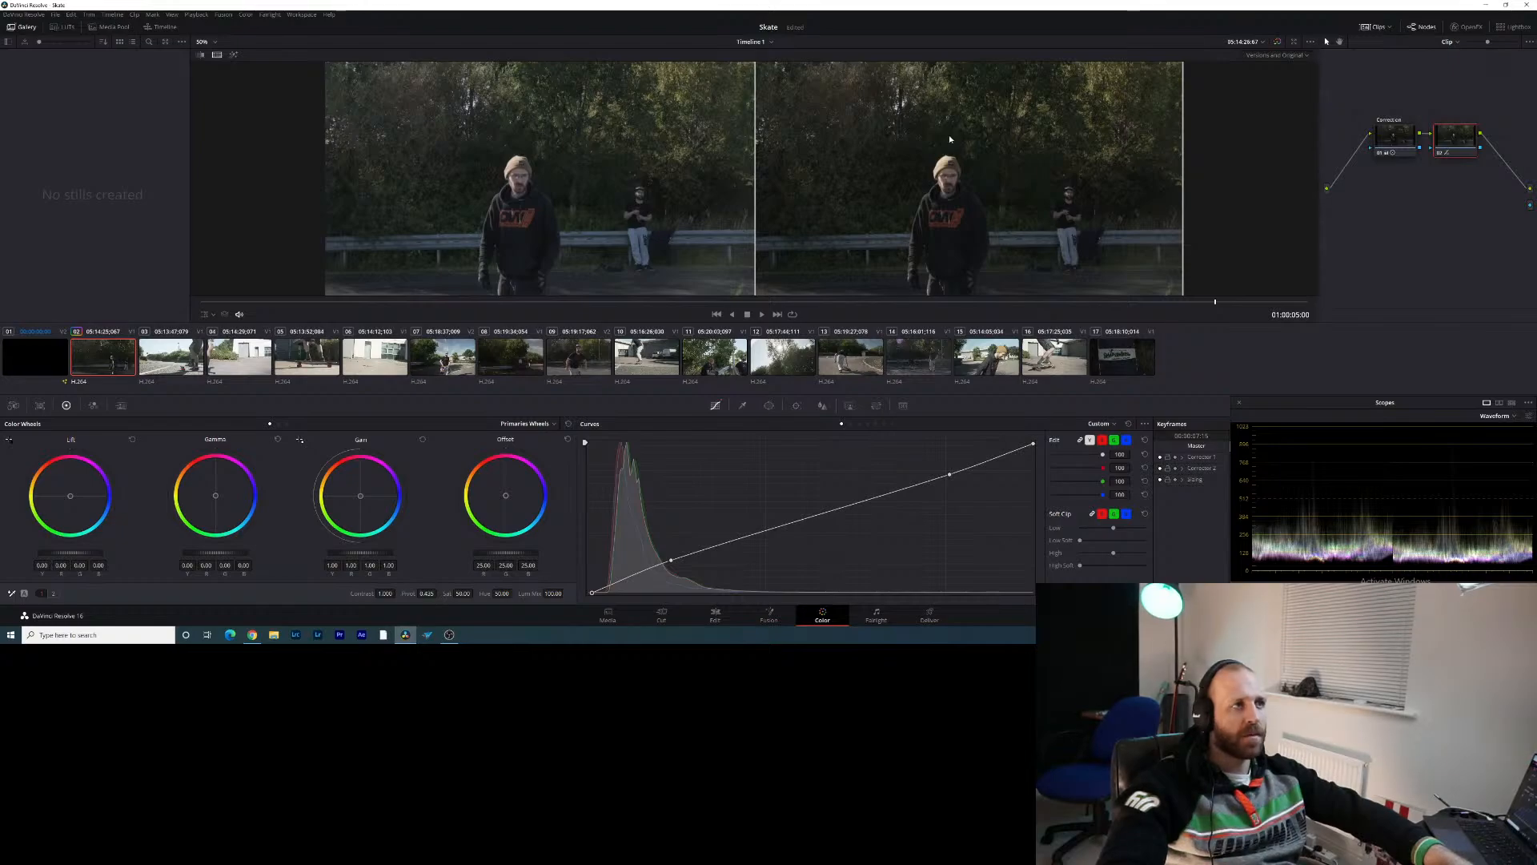
Compare the third clip briefly, and grab a gallery still from the graded second clip
{"action": "left_click", "coordinate": [139, 349]}
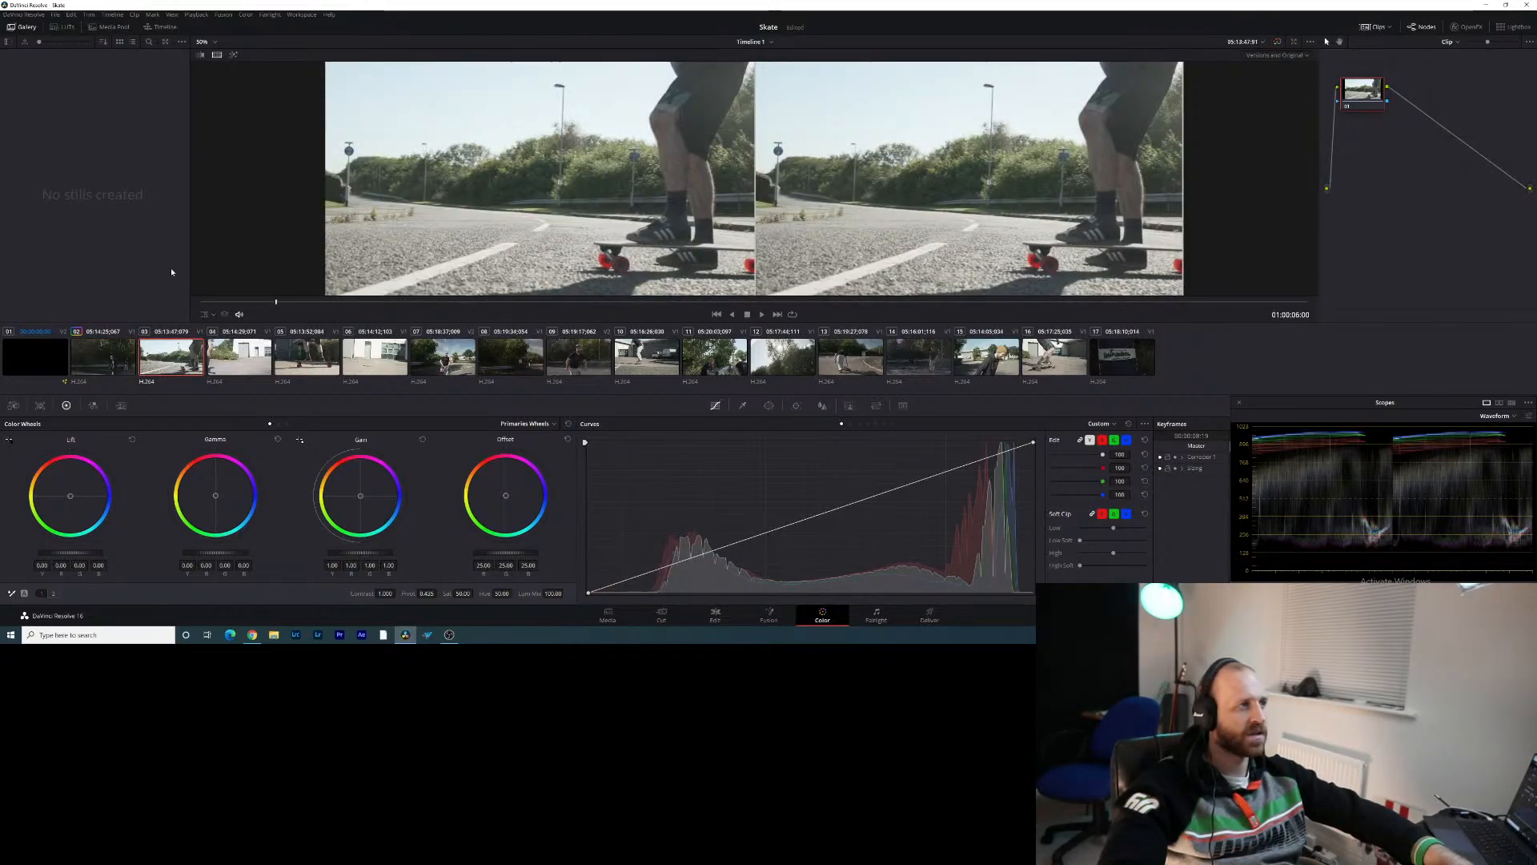
{"action": "left_click_drag", "start_coordinate": [281, 300], "coordinate": [582, 320]}
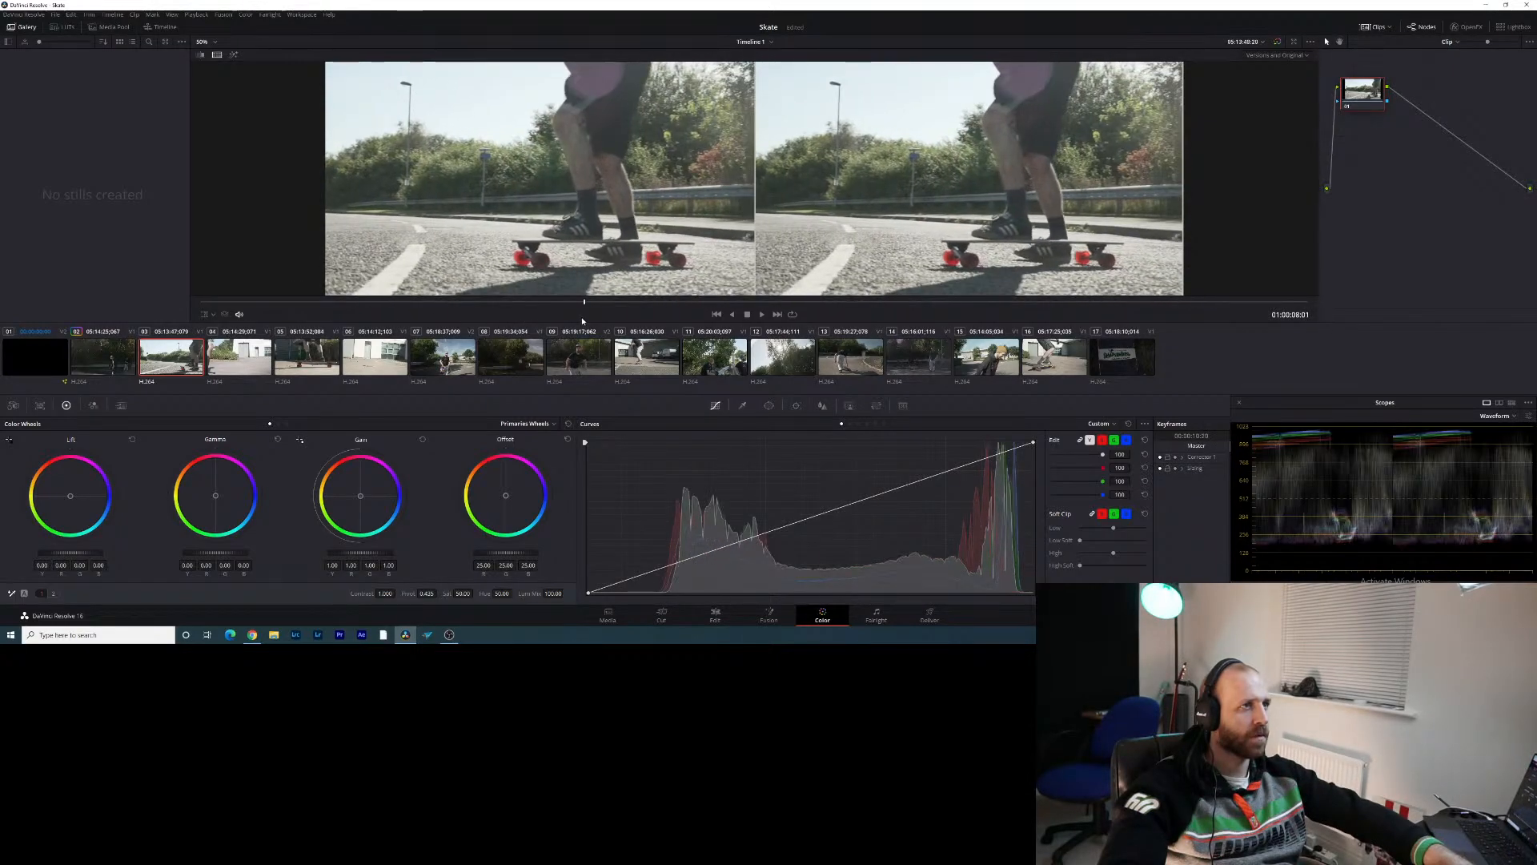
{"action": "left_click", "coordinate": [124, 366]}
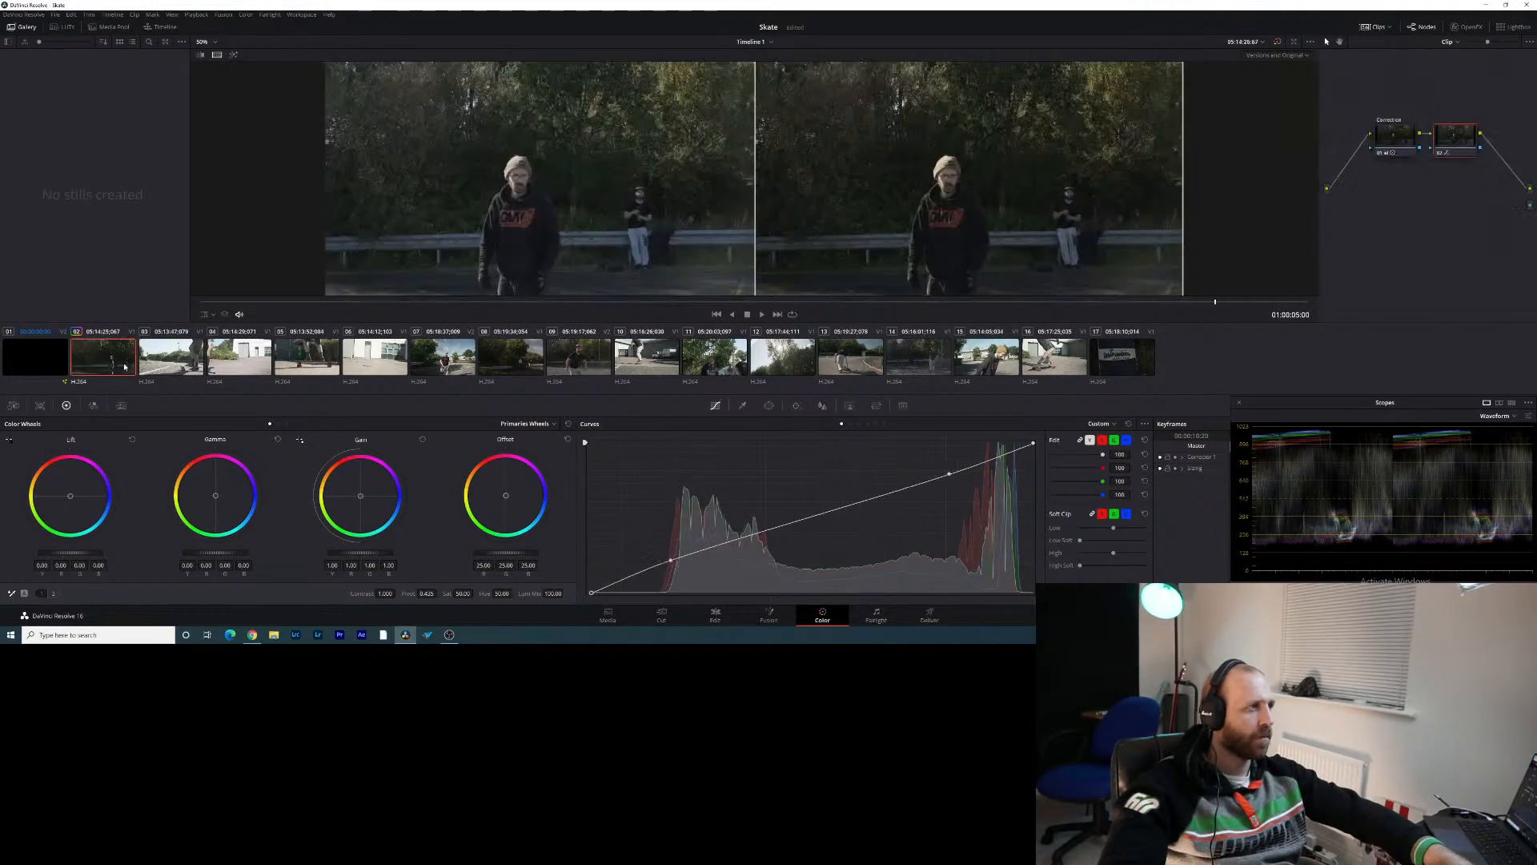
{"action": "right_click", "coordinate": [134, 361]}
{"action": "right_click", "coordinate": [552, 206]}
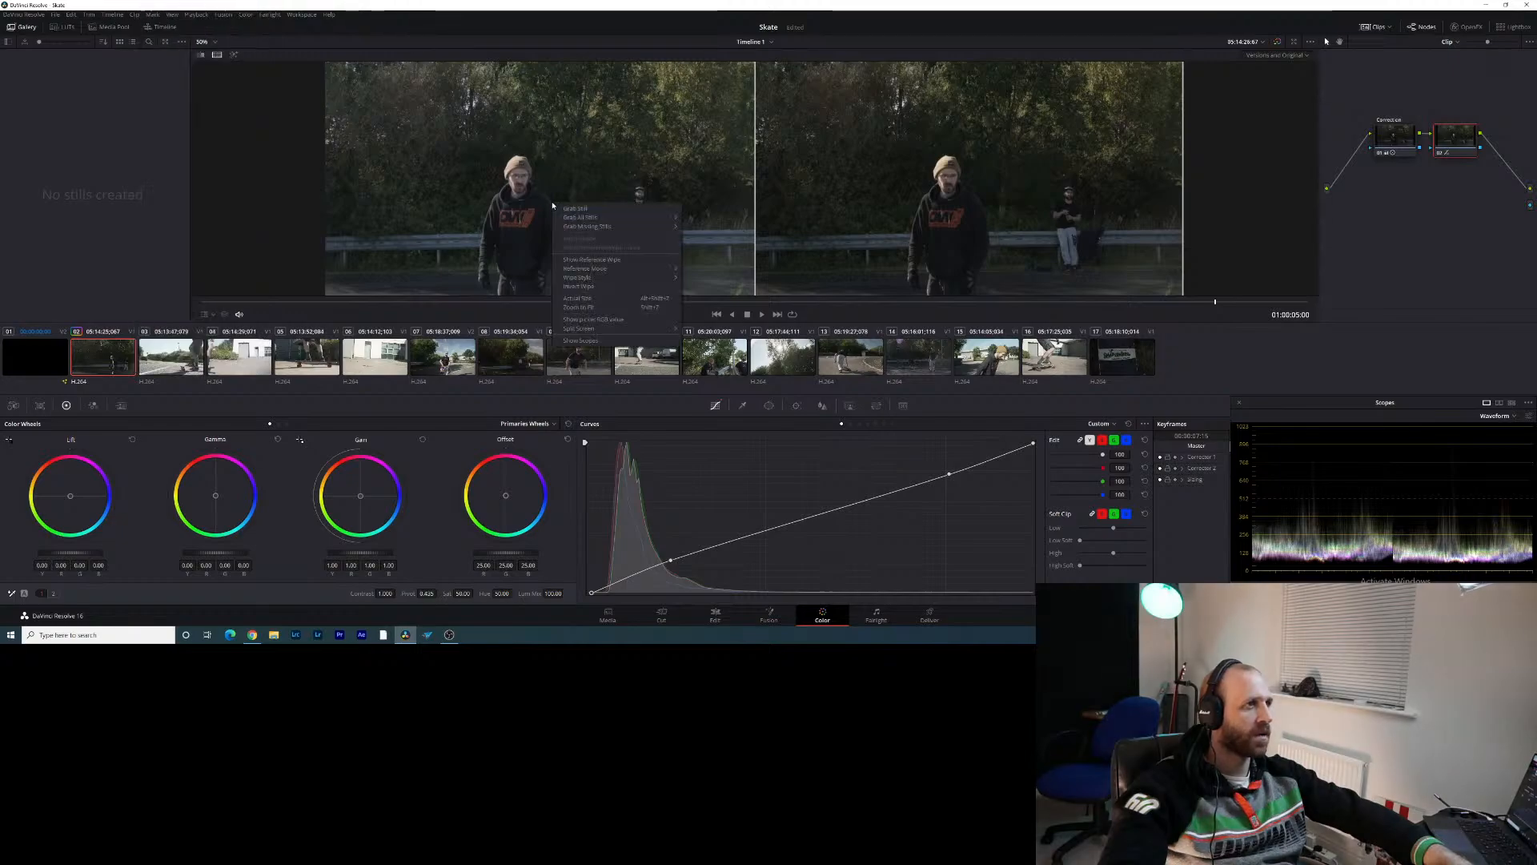
{"action": "right_click", "coordinate": [913, 186]}
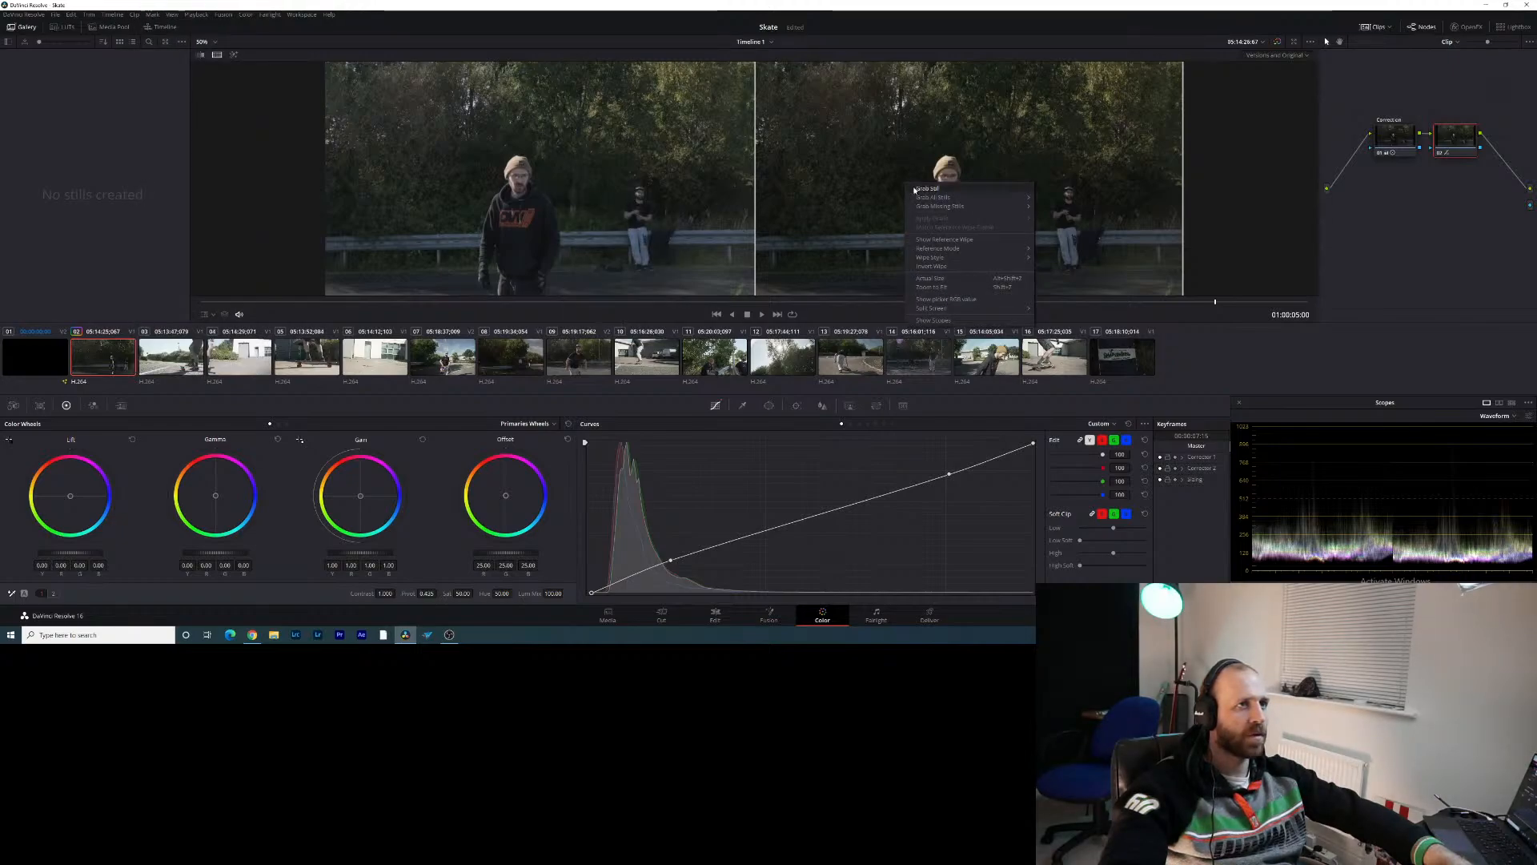
{"action": "left_click", "coordinate": [926, 189]}
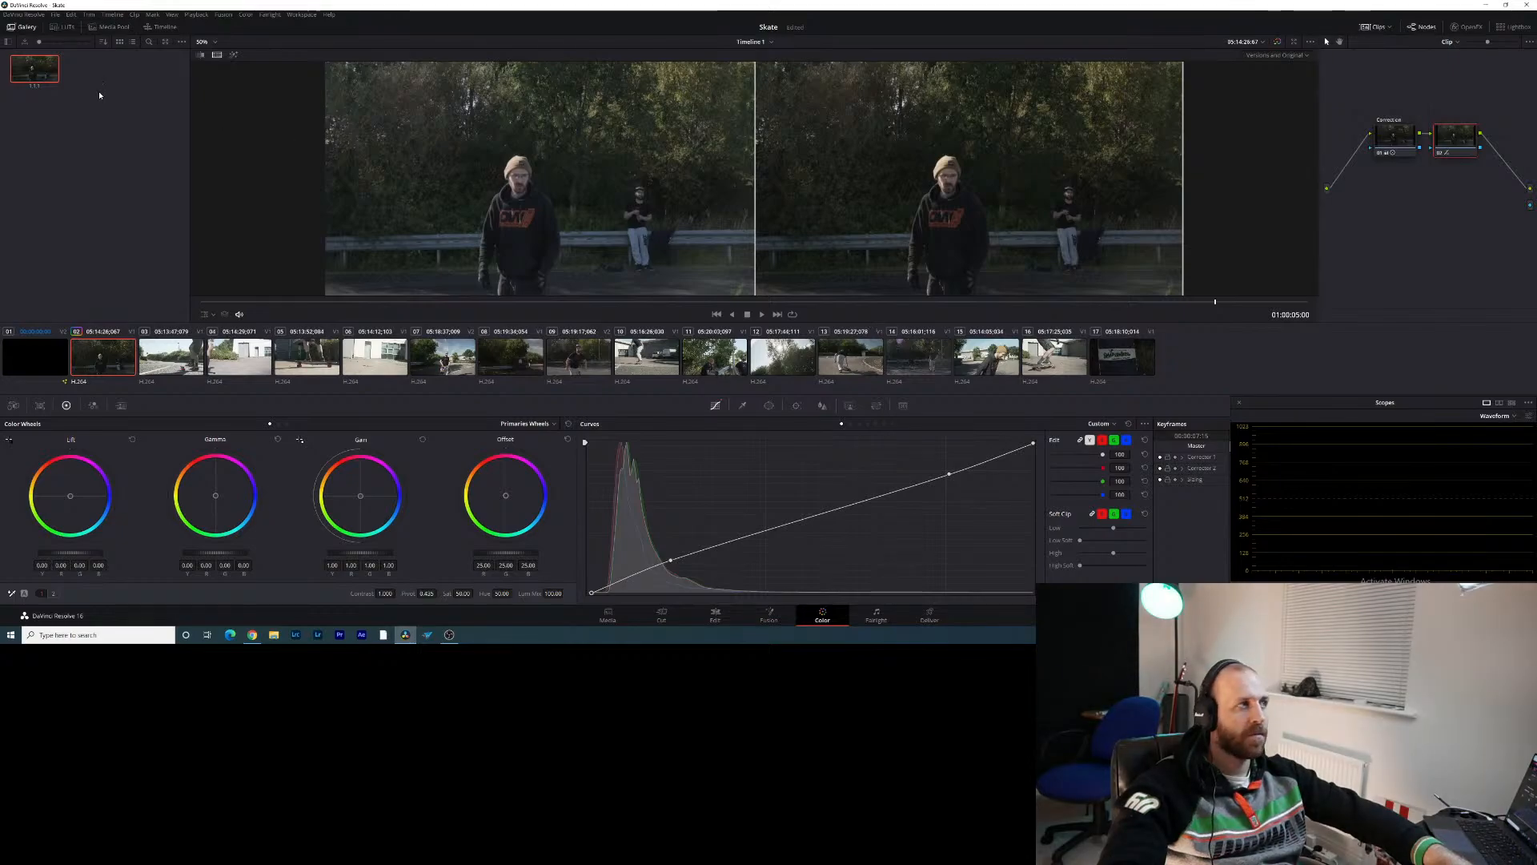
On the third clip at 01:00:06:16, lower the Lift to -0.04 and correct the white balance
{"action": "left_click", "coordinate": [162, 357]}
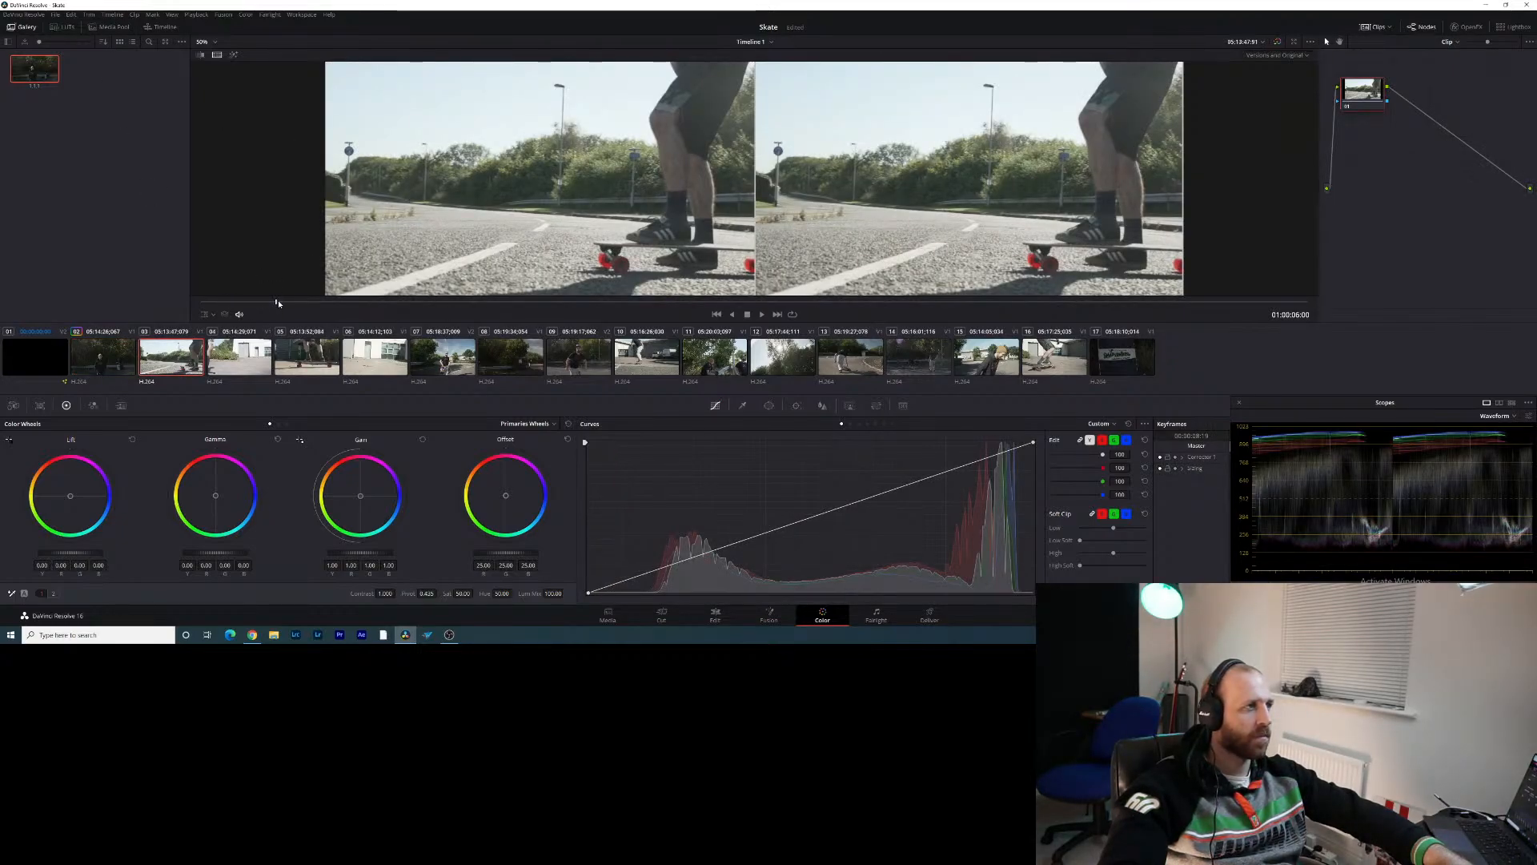
{"action": "left_click_drag", "start_coordinate": [277, 301], "coordinate": [373, 301]}
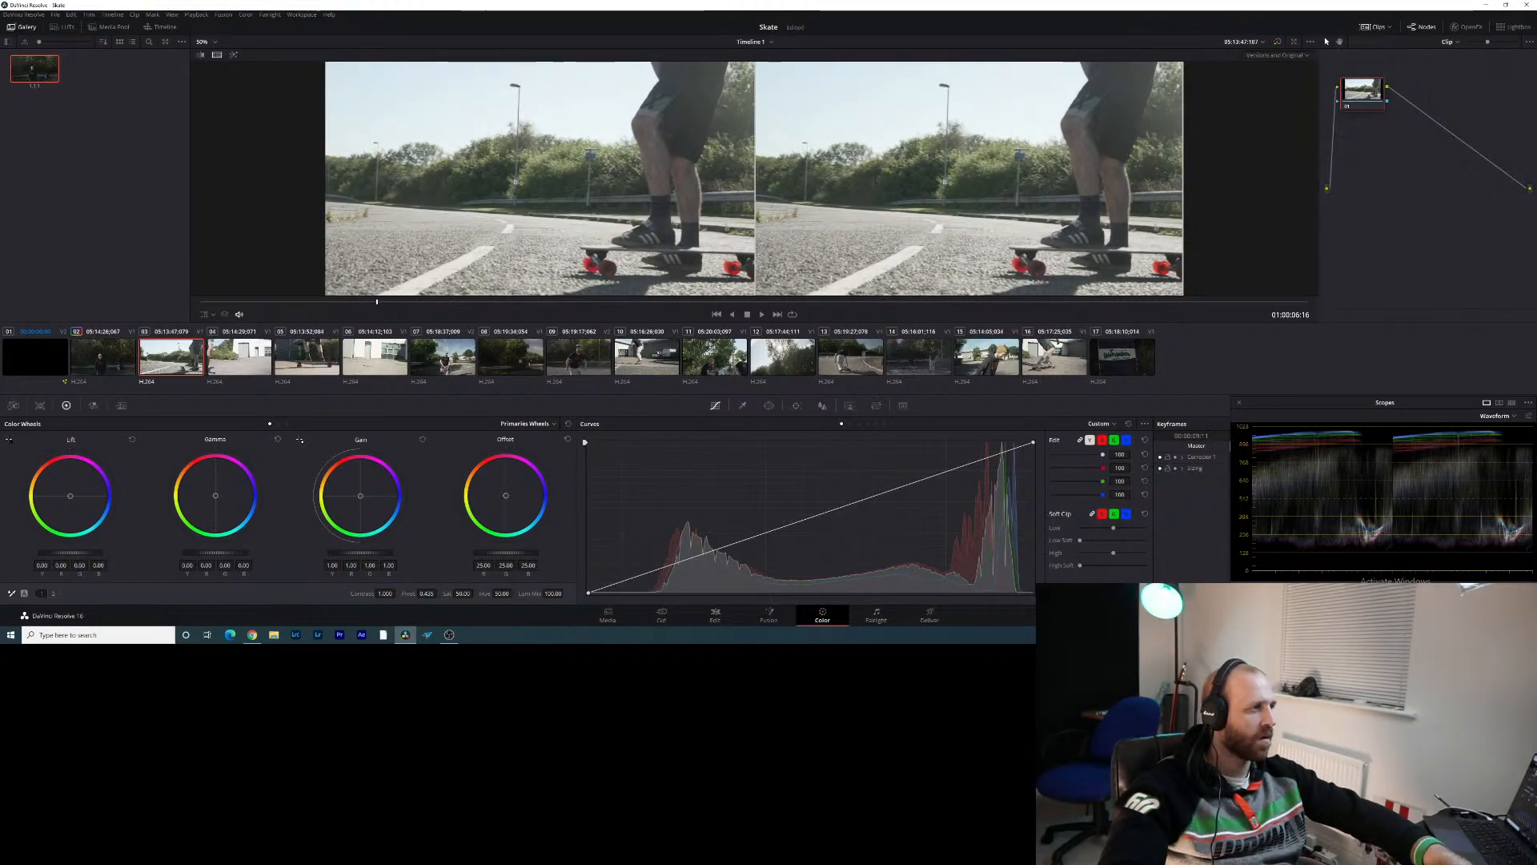
{"action": "mouse_move", "coordinate": [69, 553]}
{"action": "left_mouse_down"}
{"action": "mouse_move", "coordinate": [50, 552]}
{"action": "mouse_move", "coordinate": [82, 553]}
{"action": "mouse_move", "coordinate": [63, 552]}
{"action": "left_mouse_up"}
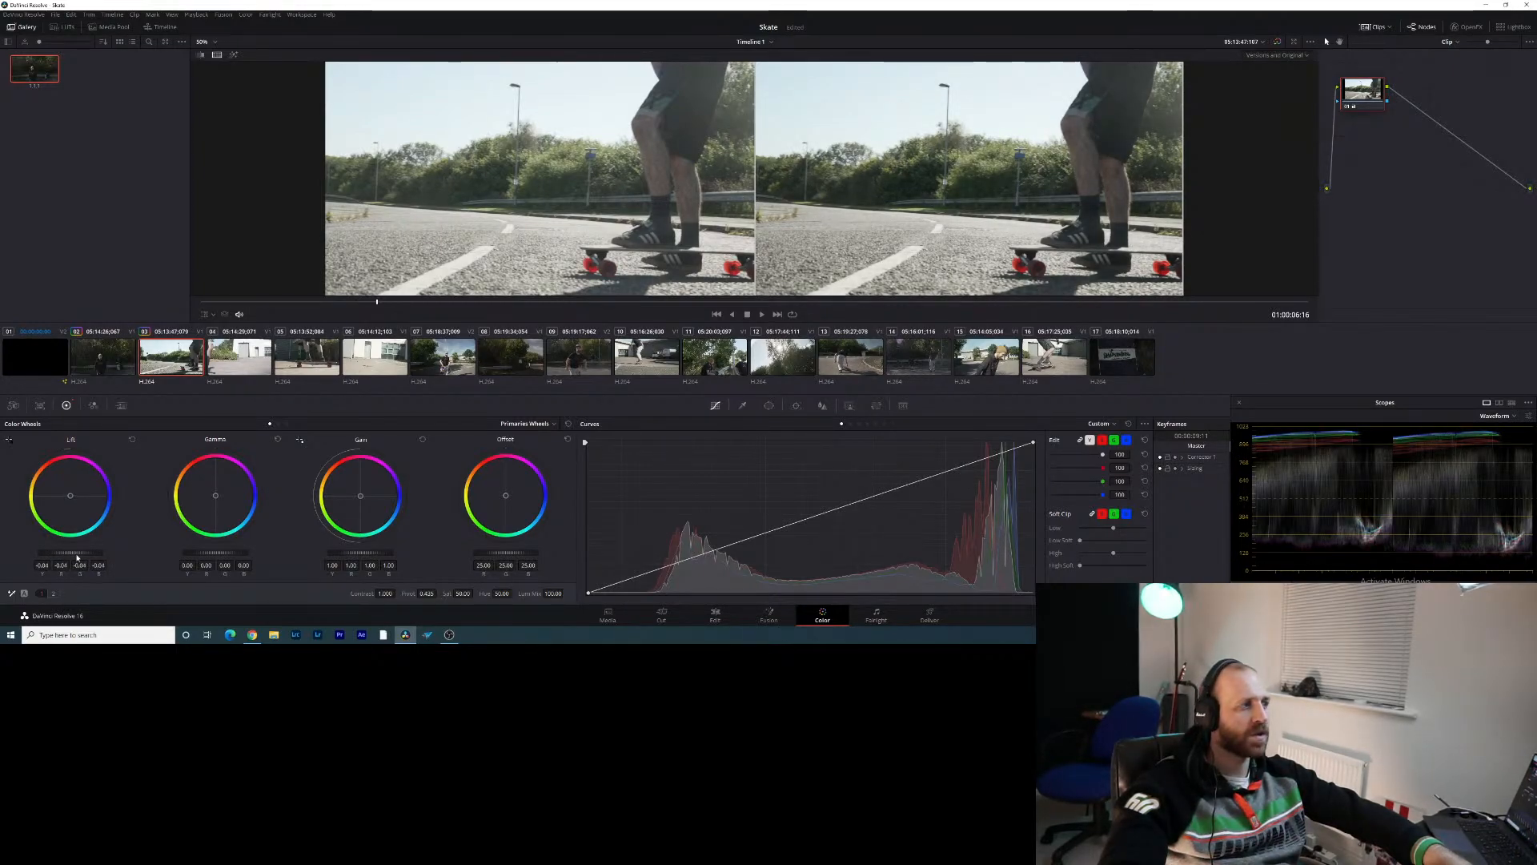
{"action": "left_click", "coordinate": [11, 593]}
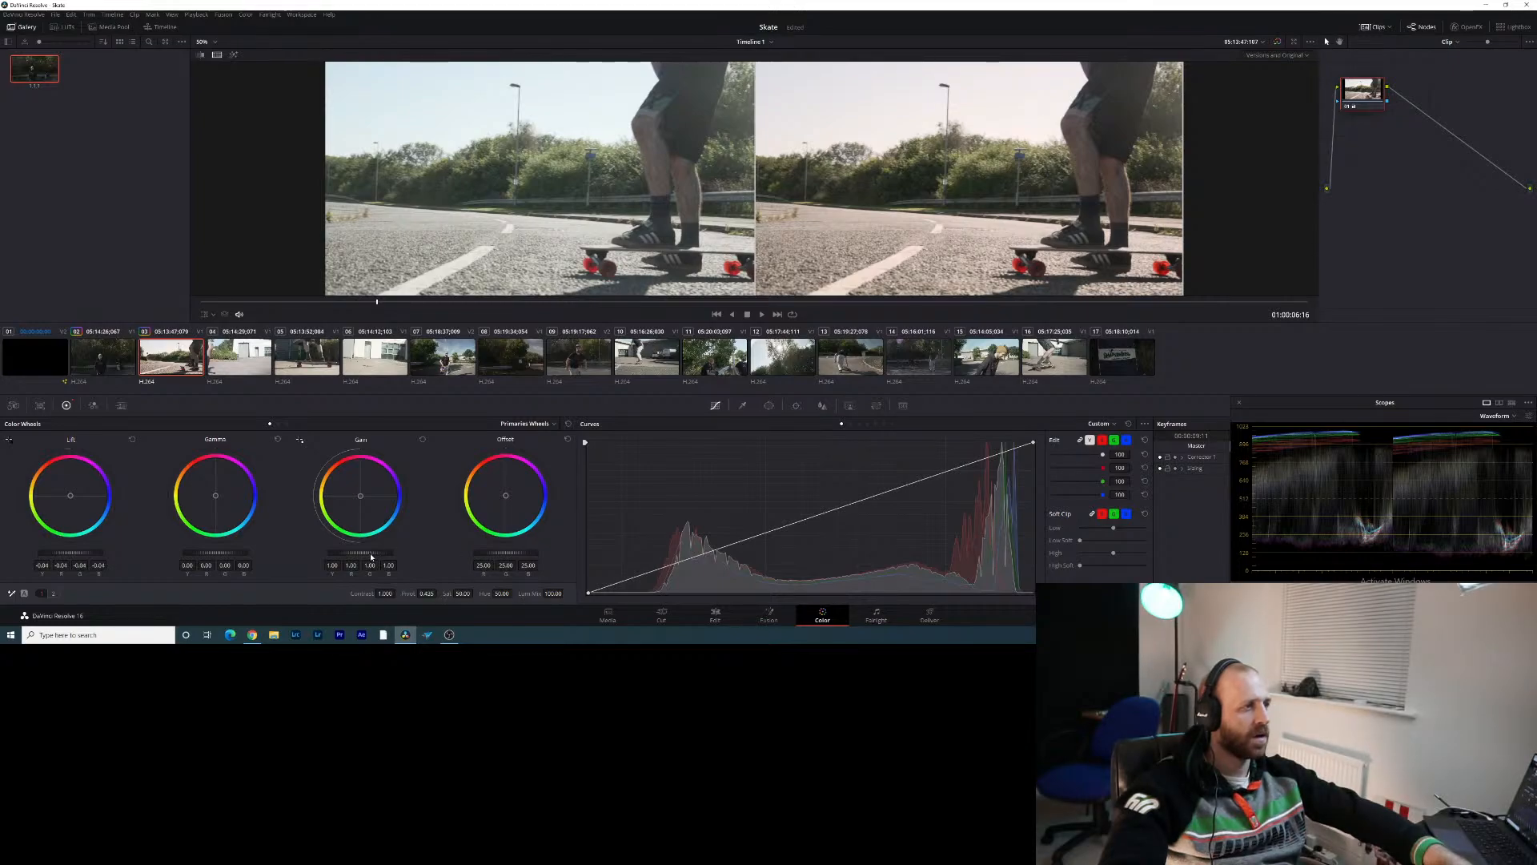
Try several Gain levels on the third clip, settle slightly below 1.00, and lower the Lift a little further
{"action": "left_click_drag", "start_coordinate": [373, 549], "coordinate": [392, 549]}
{"action": "key", "text": "ctrl+z"}
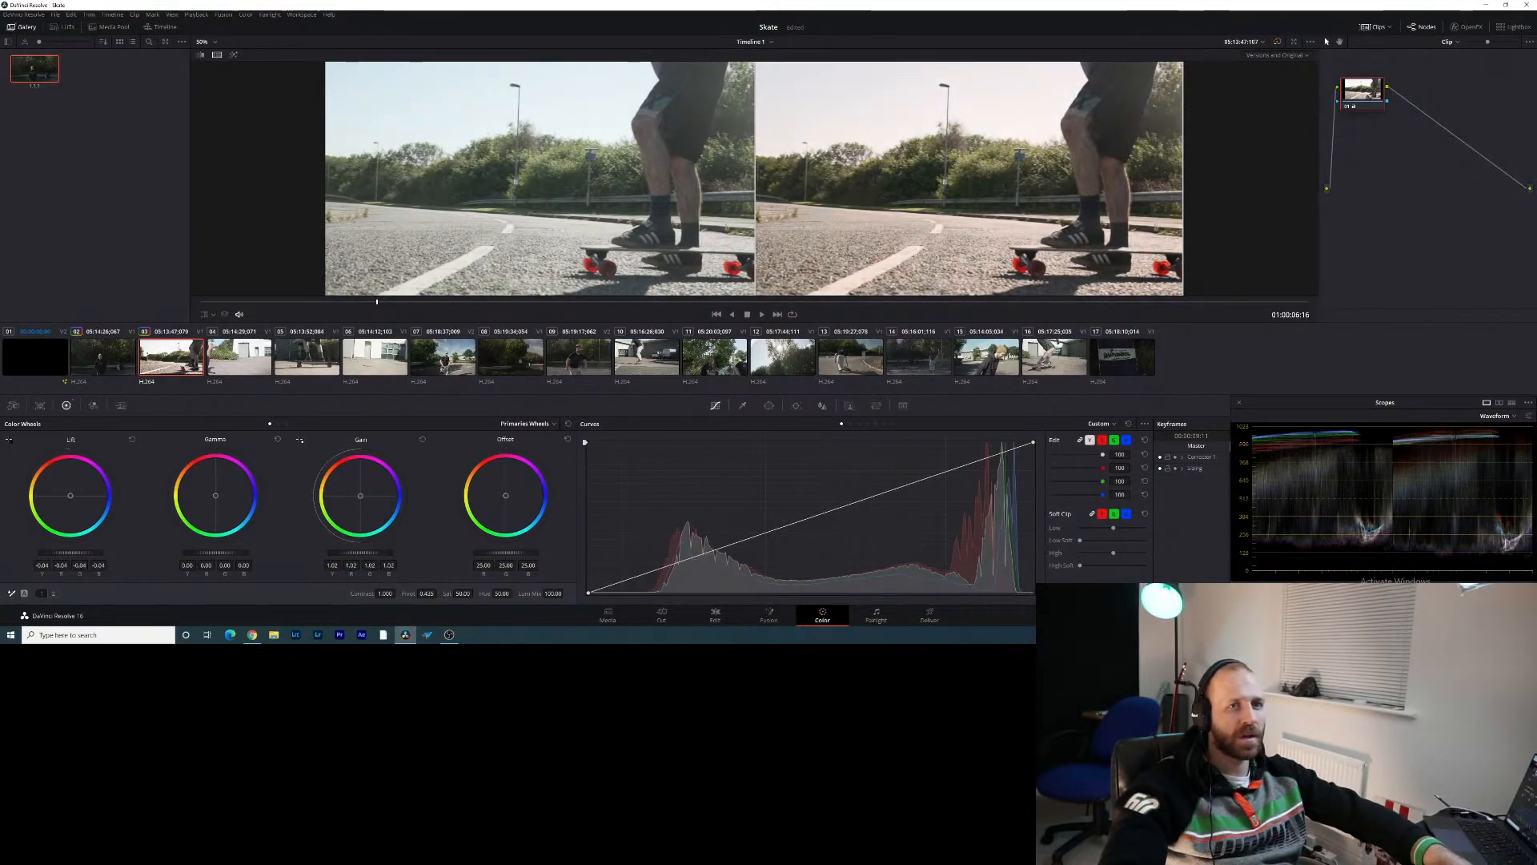
{"action": "key", "text": "ctrl+z"}
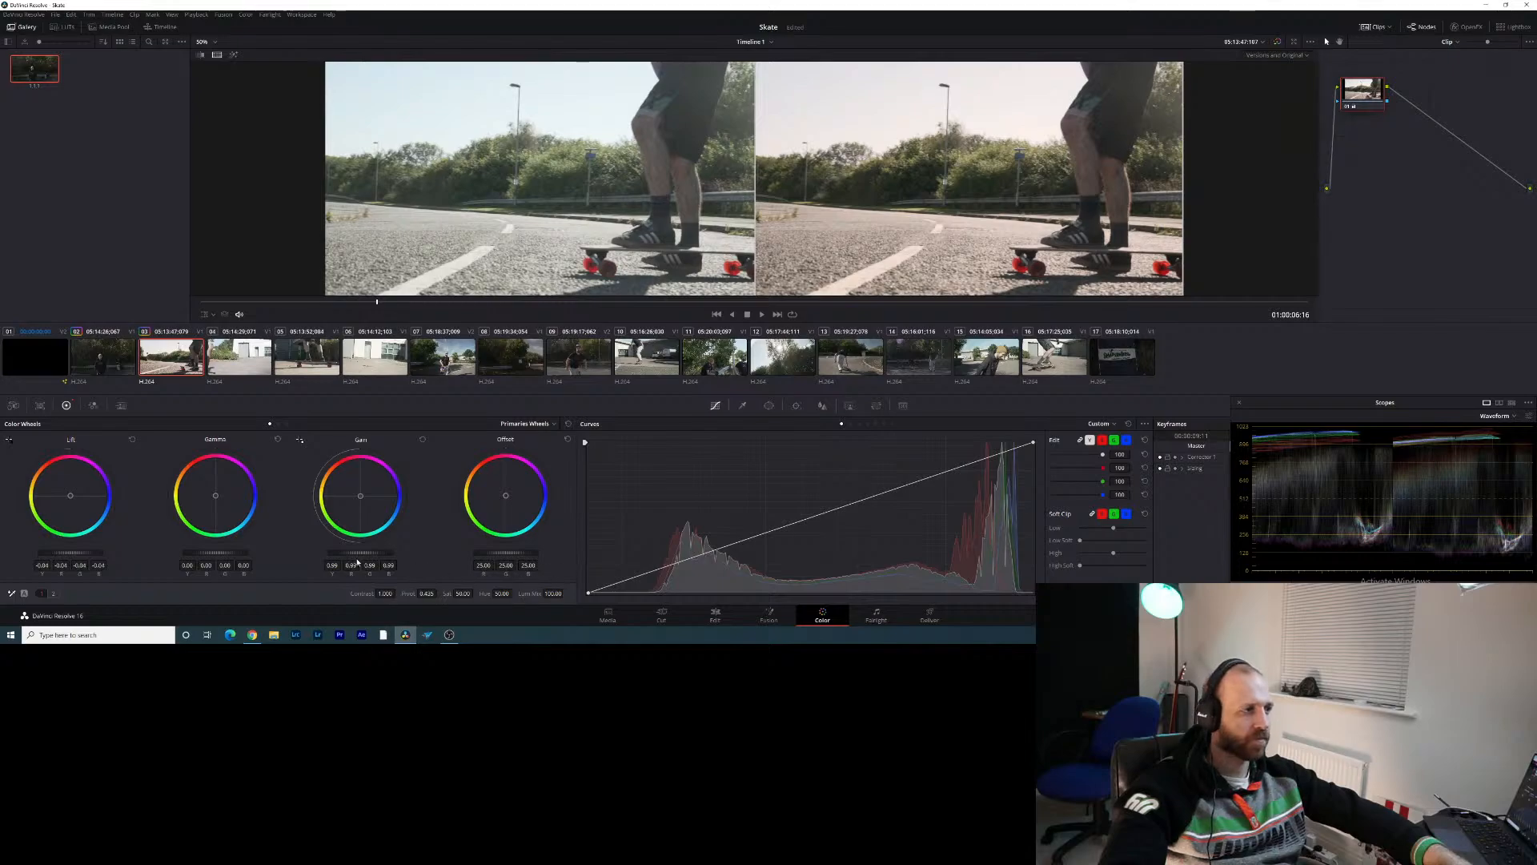
{"action": "left_click_drag", "start_coordinate": [360, 552], "coordinate": [392, 552]}
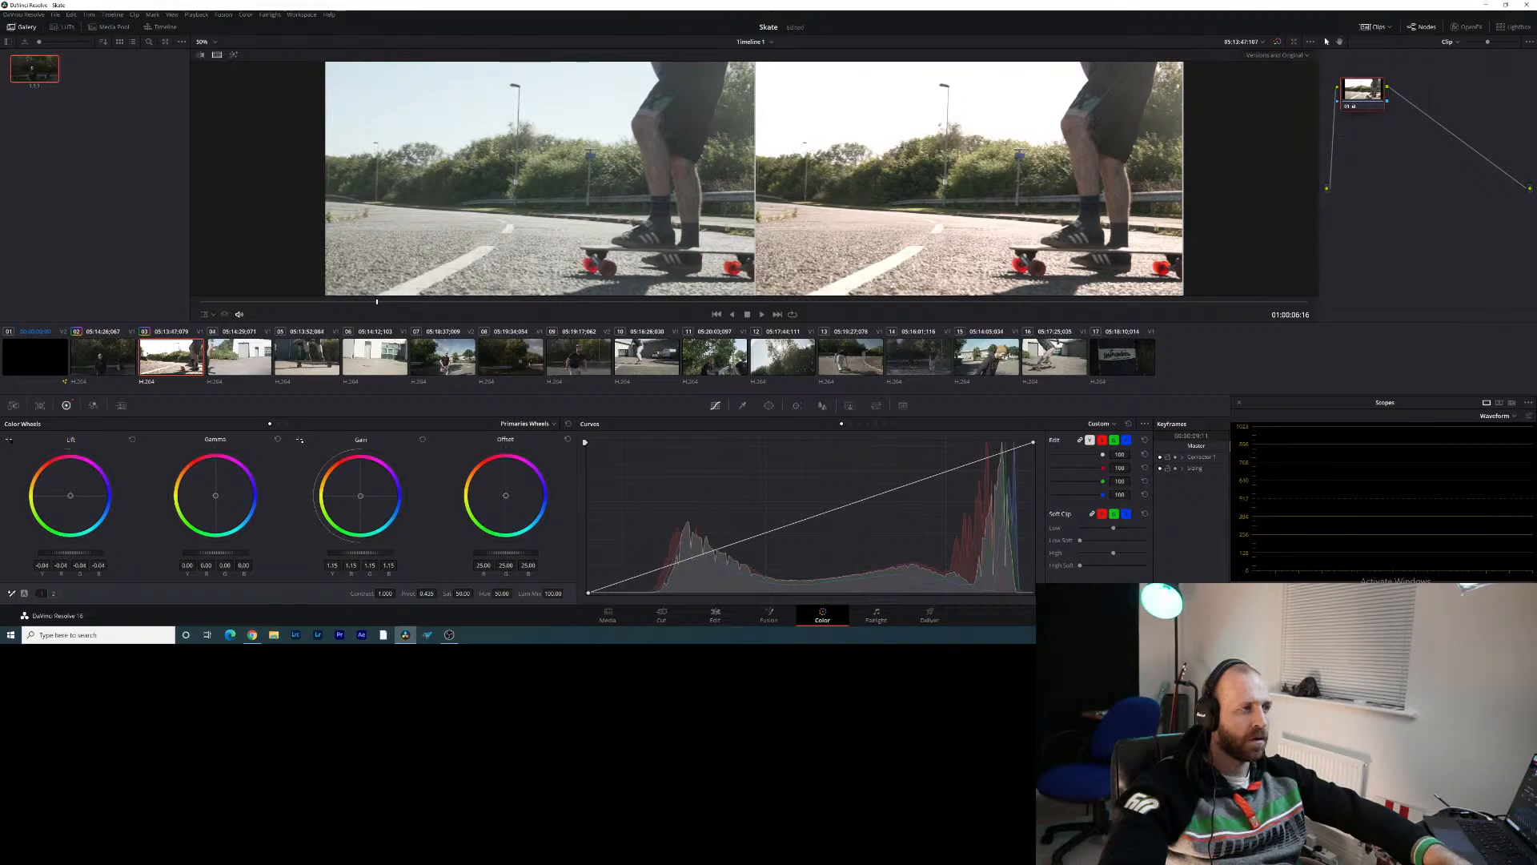
{"action": "left_click_drag", "start_coordinate": [360, 553], "coordinate": [347, 552]}
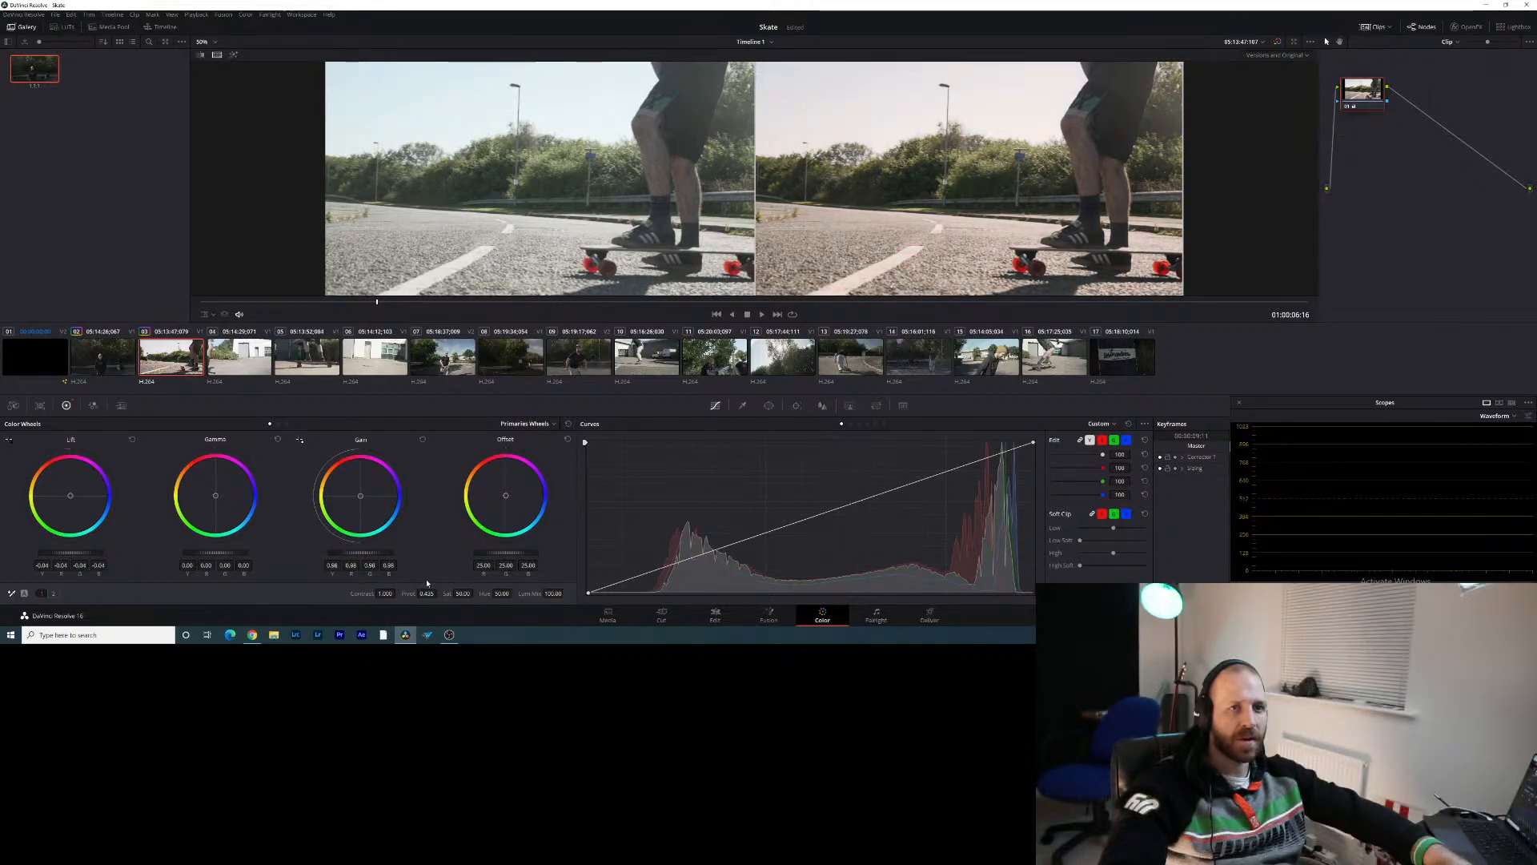
{"action": "left_click_drag", "start_coordinate": [75, 561], "coordinate": [72, 560]}
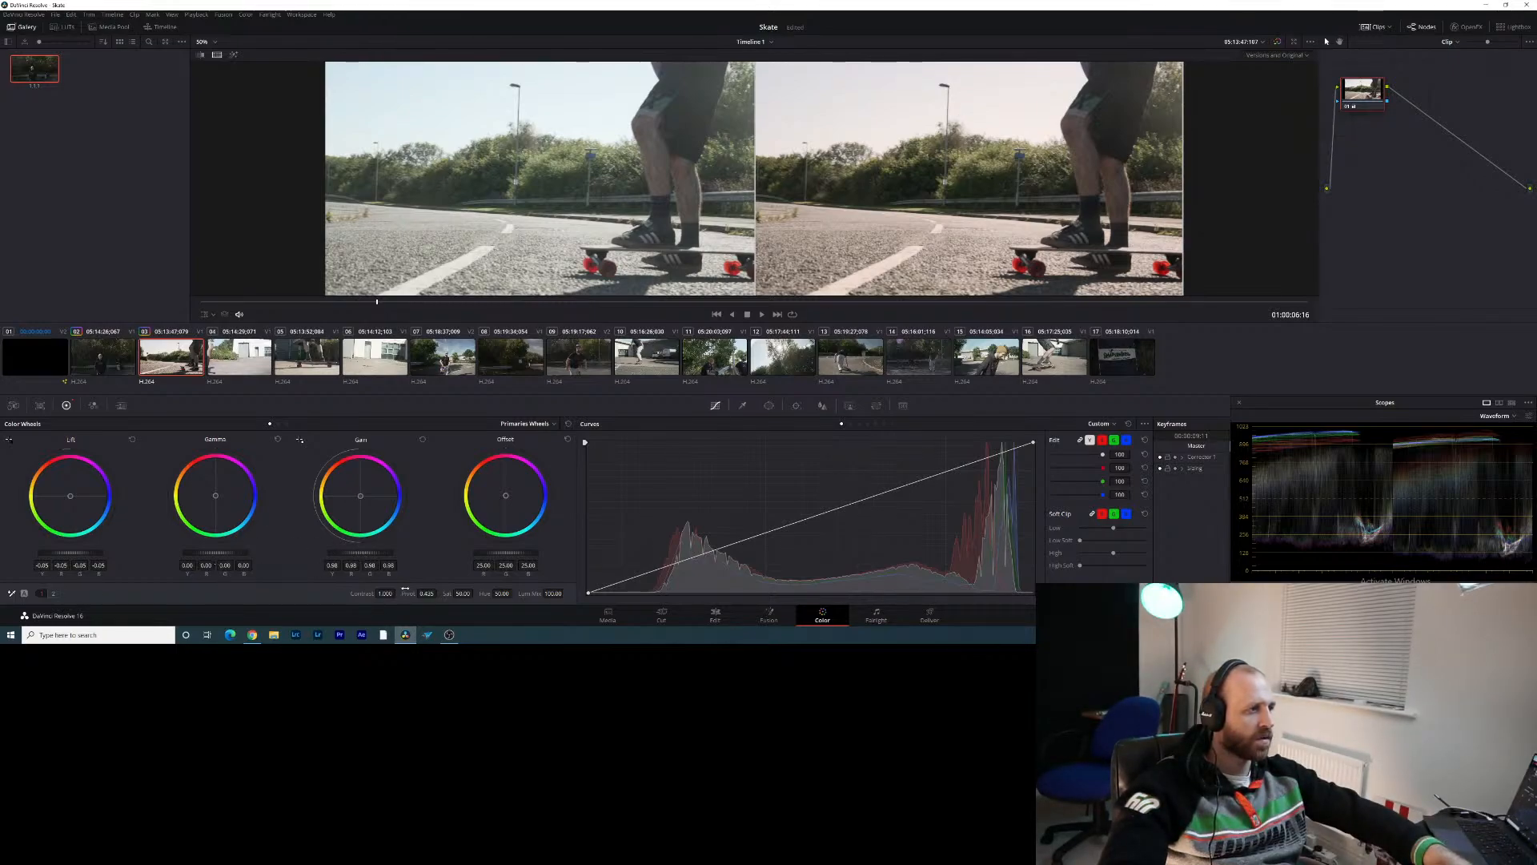
Adjust the third clip's highlights, warm its temperature to about 476, and raise its shadows slightly
{"action": "left_click", "coordinate": [53, 593]}
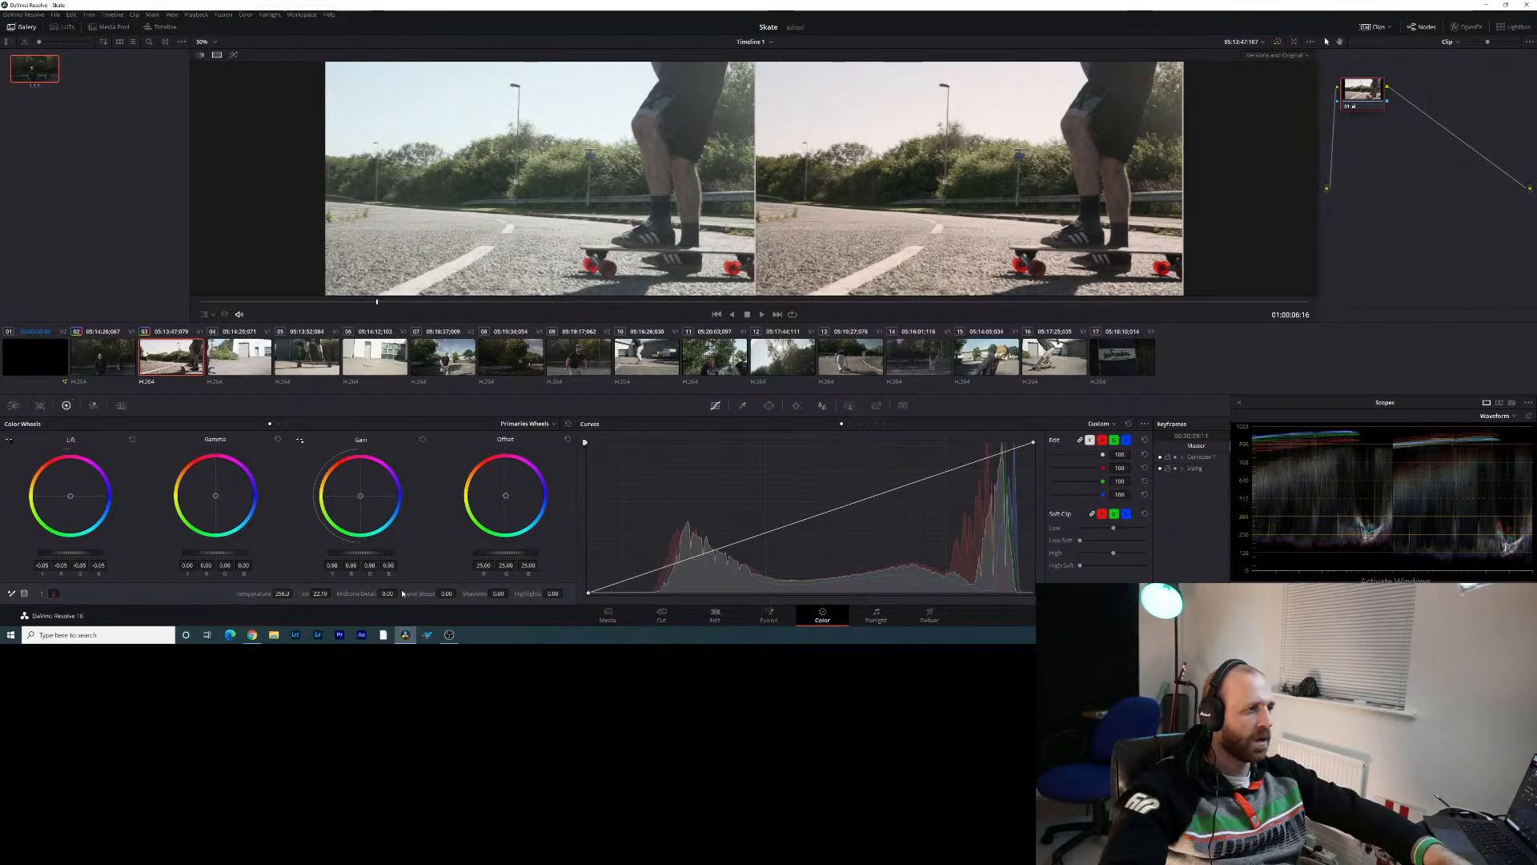
{"action": "left_click_drag", "start_coordinate": [522, 597], "coordinate": [565, 593]}
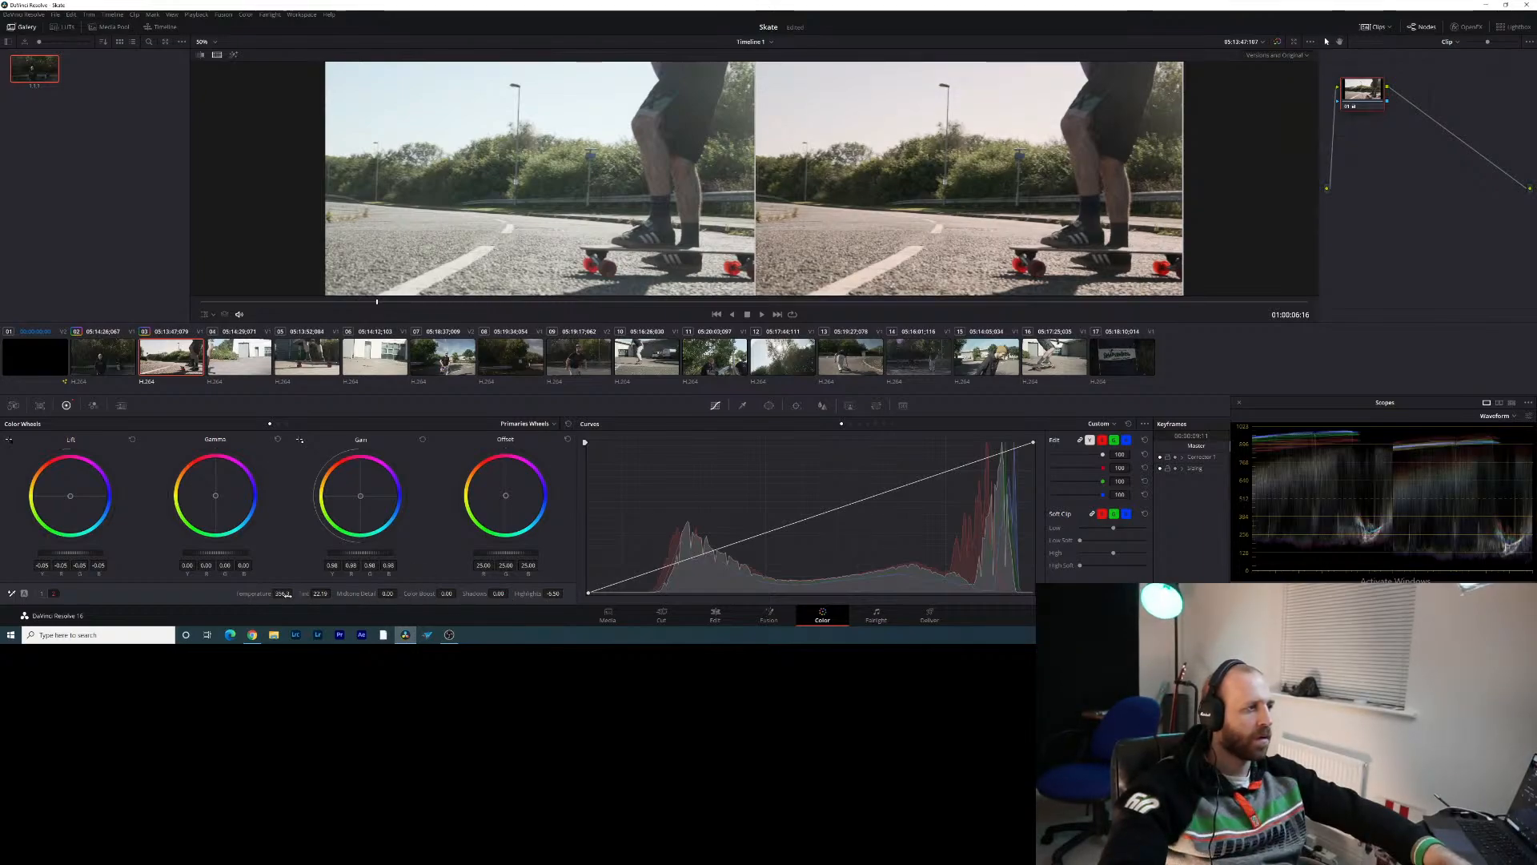
{"action": "left_click_drag", "start_coordinate": [284, 593], "coordinate": [294, 593]}
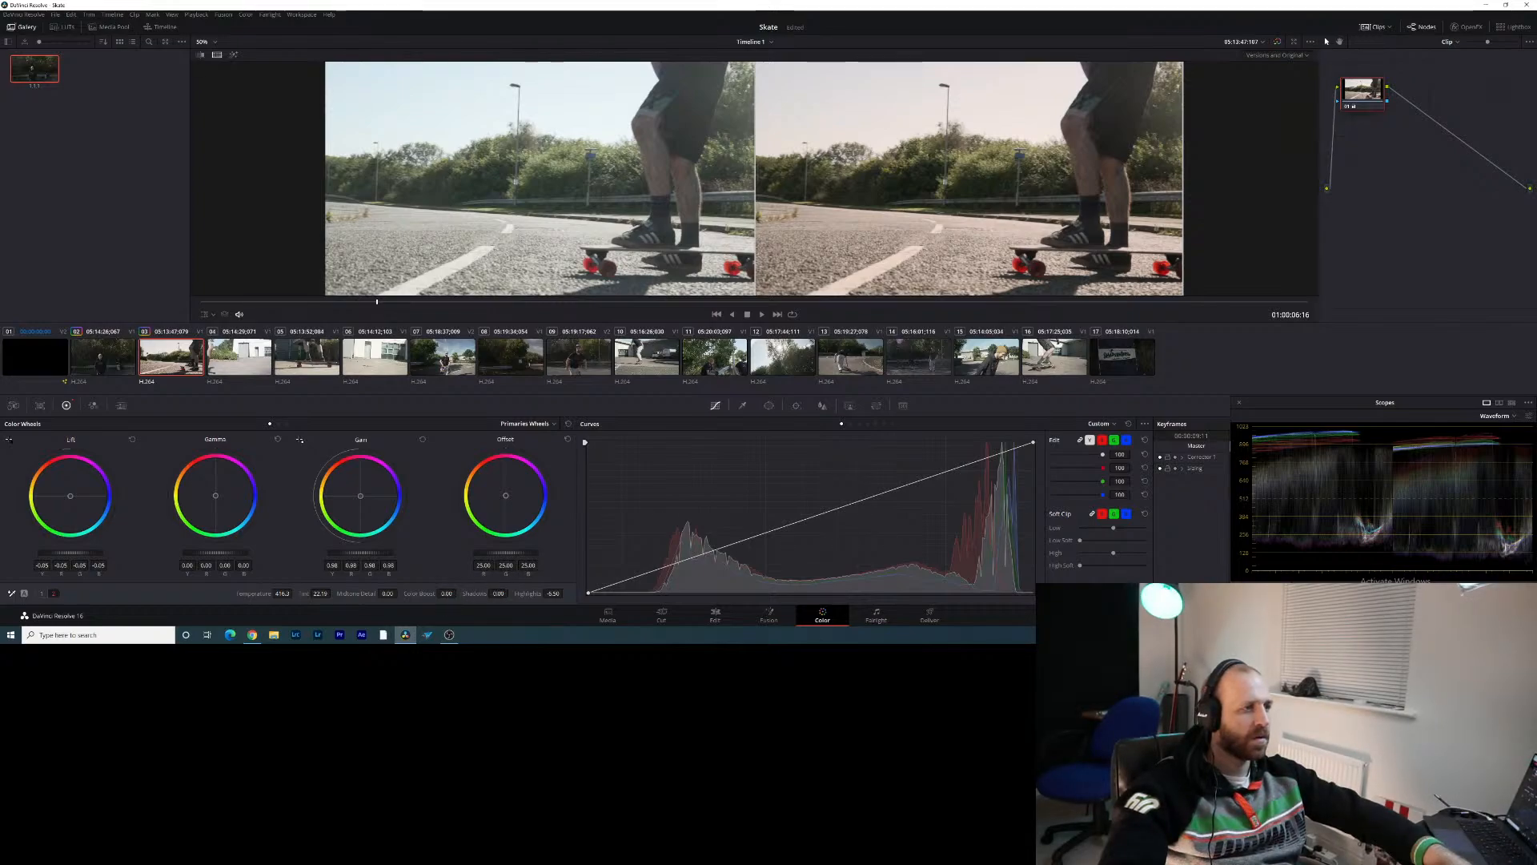
{"action": "left_click_drag", "start_coordinate": [498, 593], "coordinate": [511, 593]}
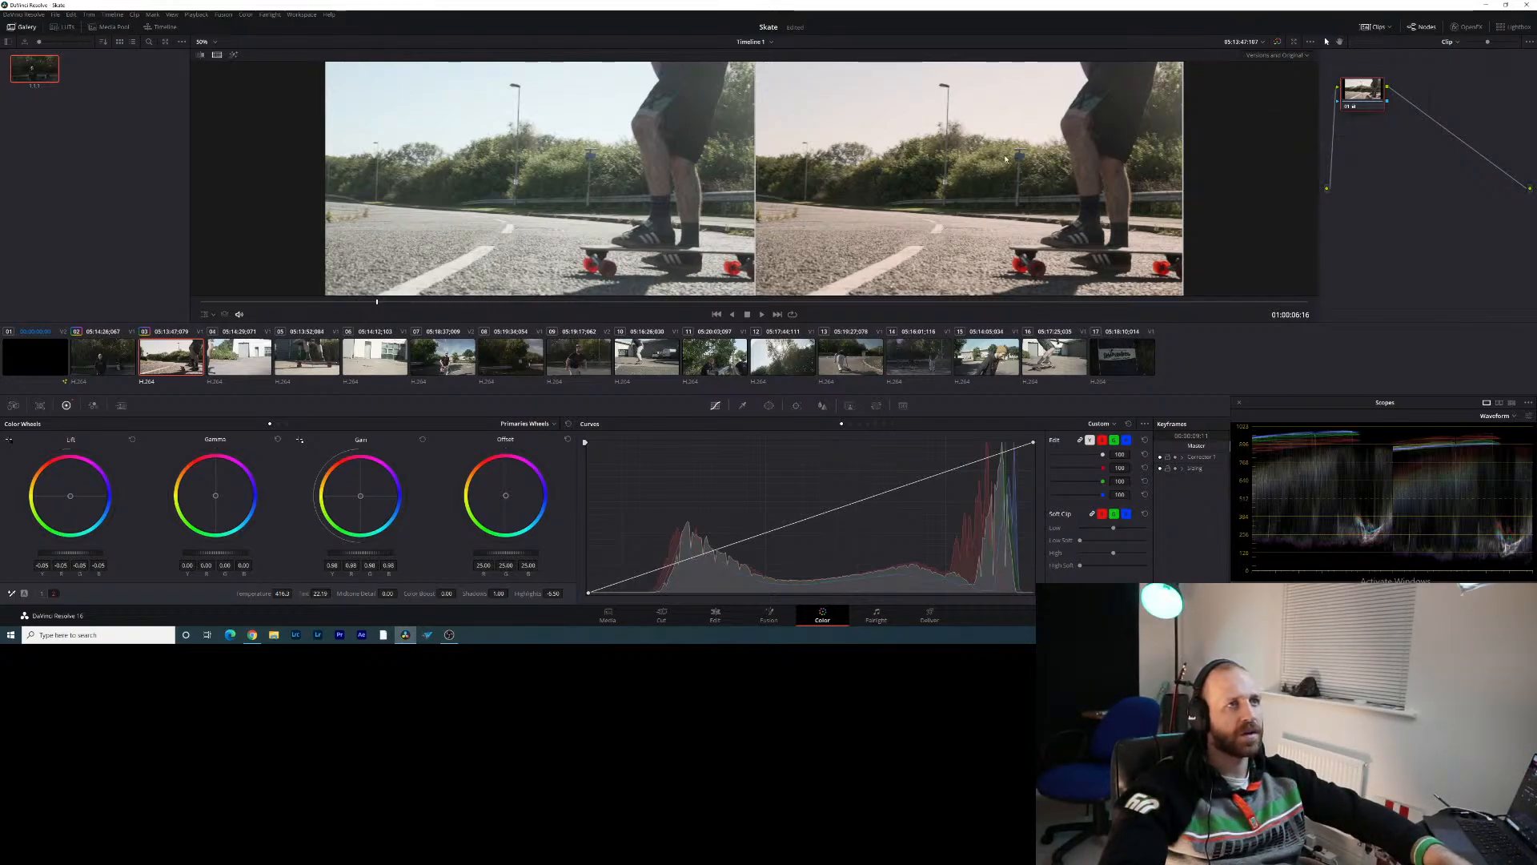
Raise the third clip's Log midtones to about 0.20 and its Log shadows to about 0.01
{"action": "left_click", "coordinate": [286, 425]}
{"action": "left_click", "coordinate": [285, 426]}
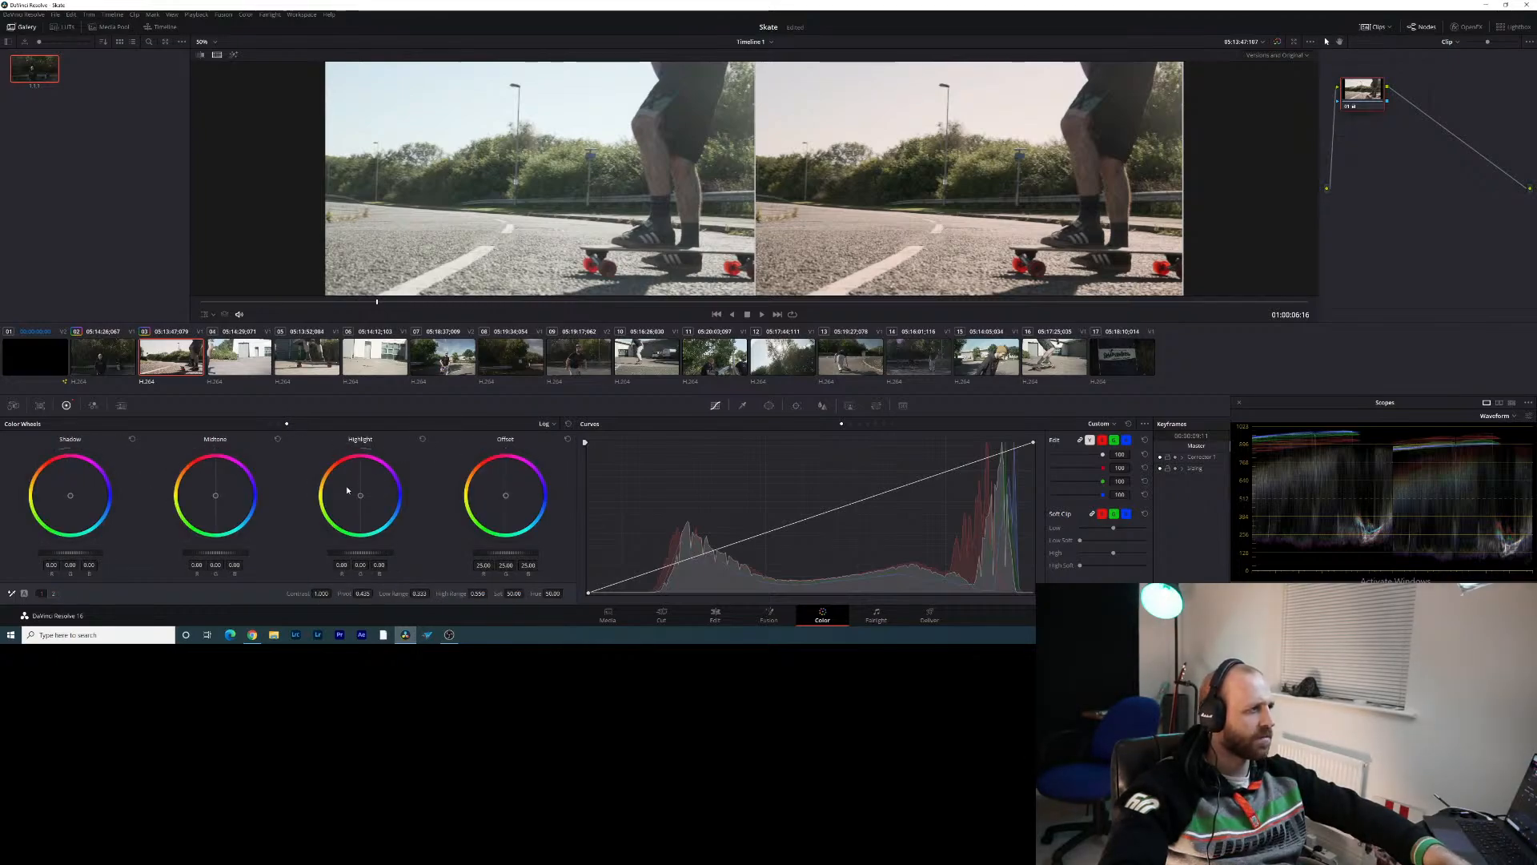
{"action": "left_click_drag", "start_coordinate": [221, 555], "coordinate": [240, 555]}
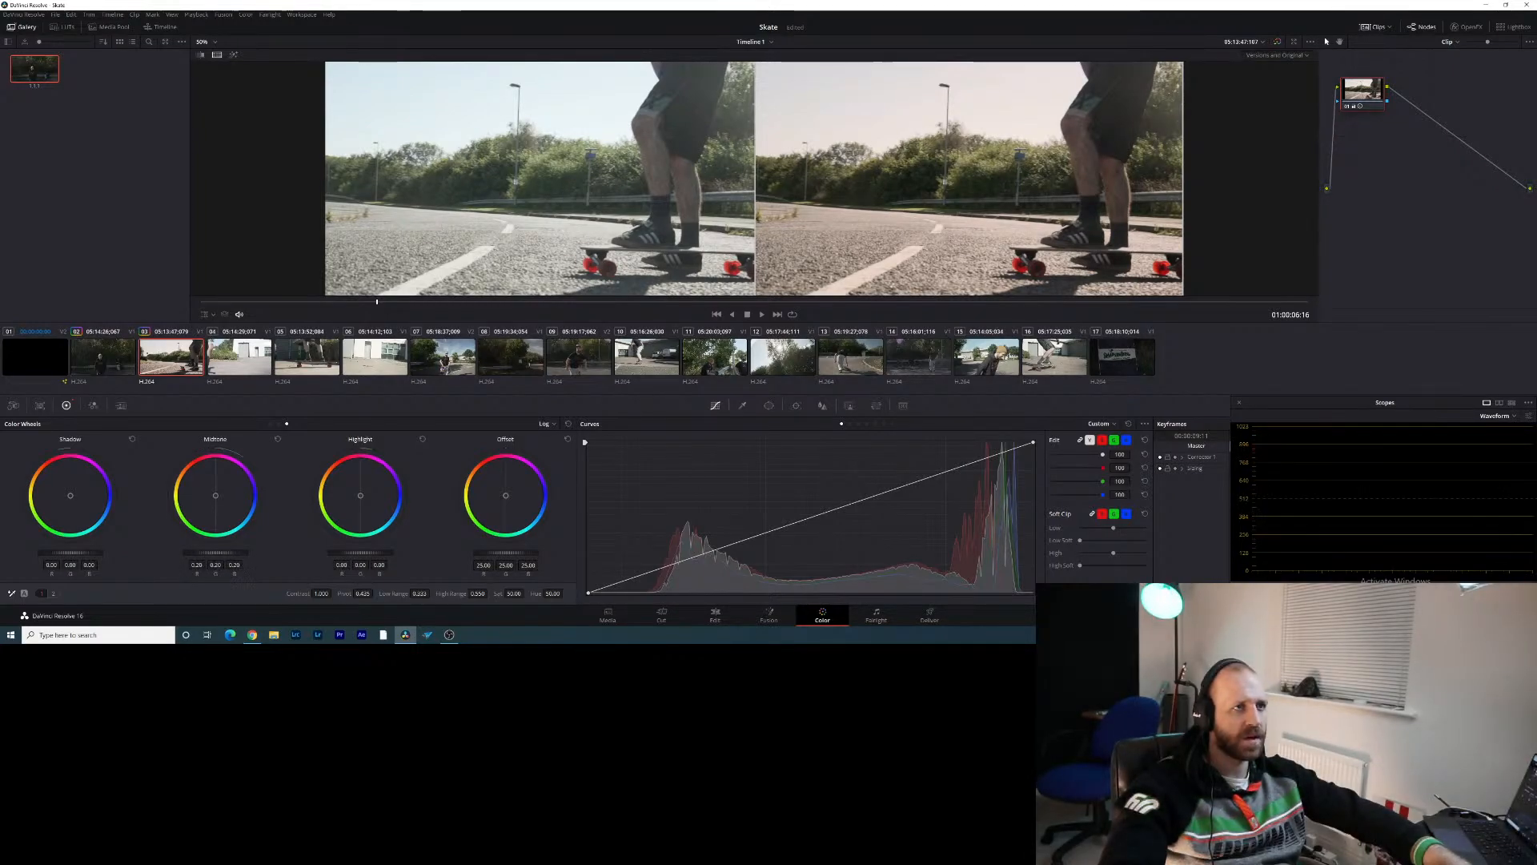
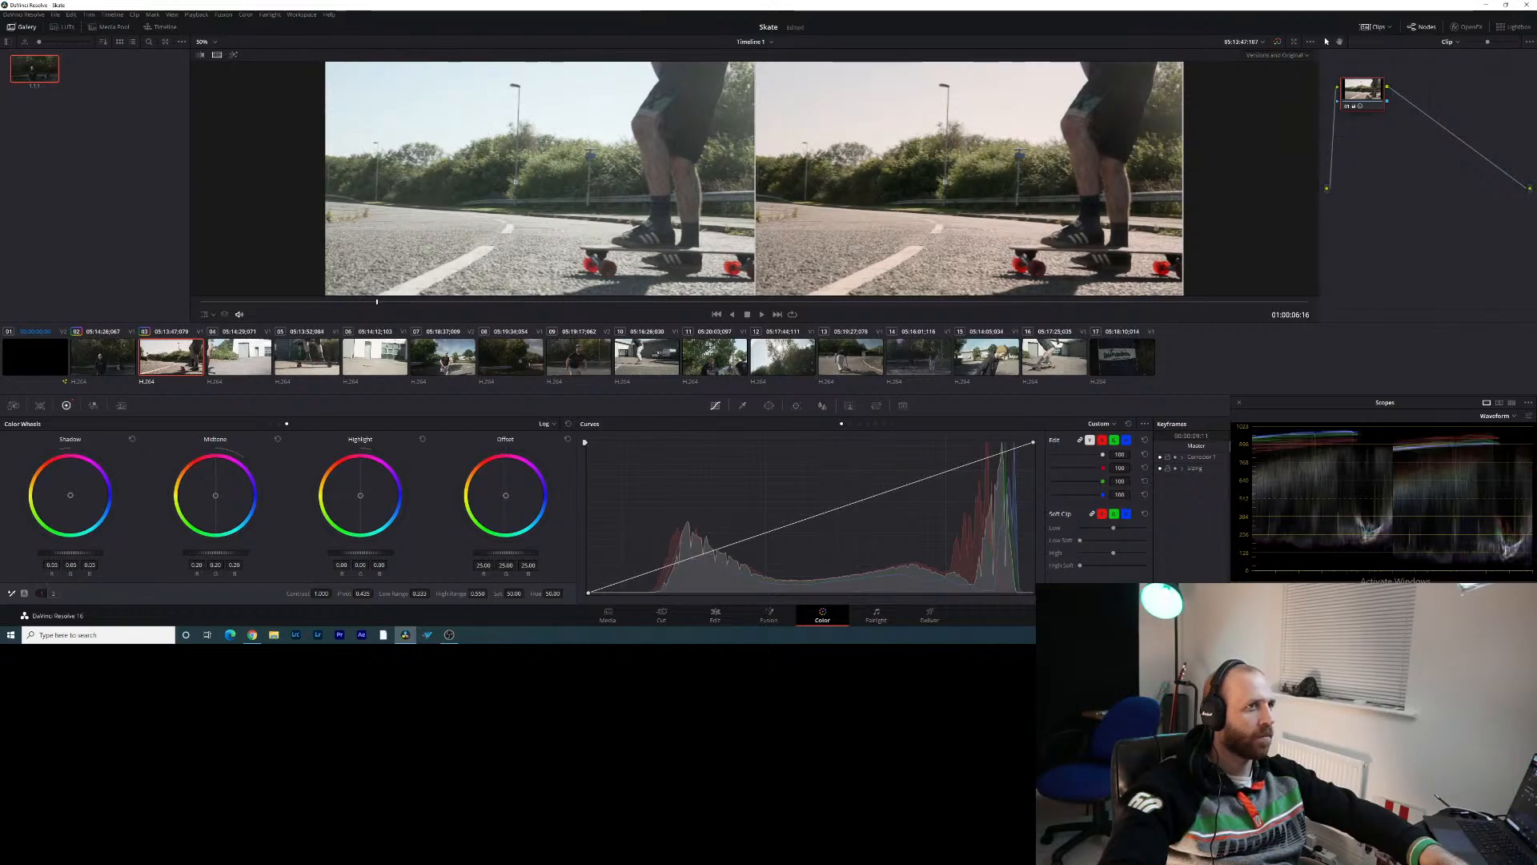
{"action": "left_click_drag", "start_coordinate": [71, 552], "coordinate": [73, 553]}
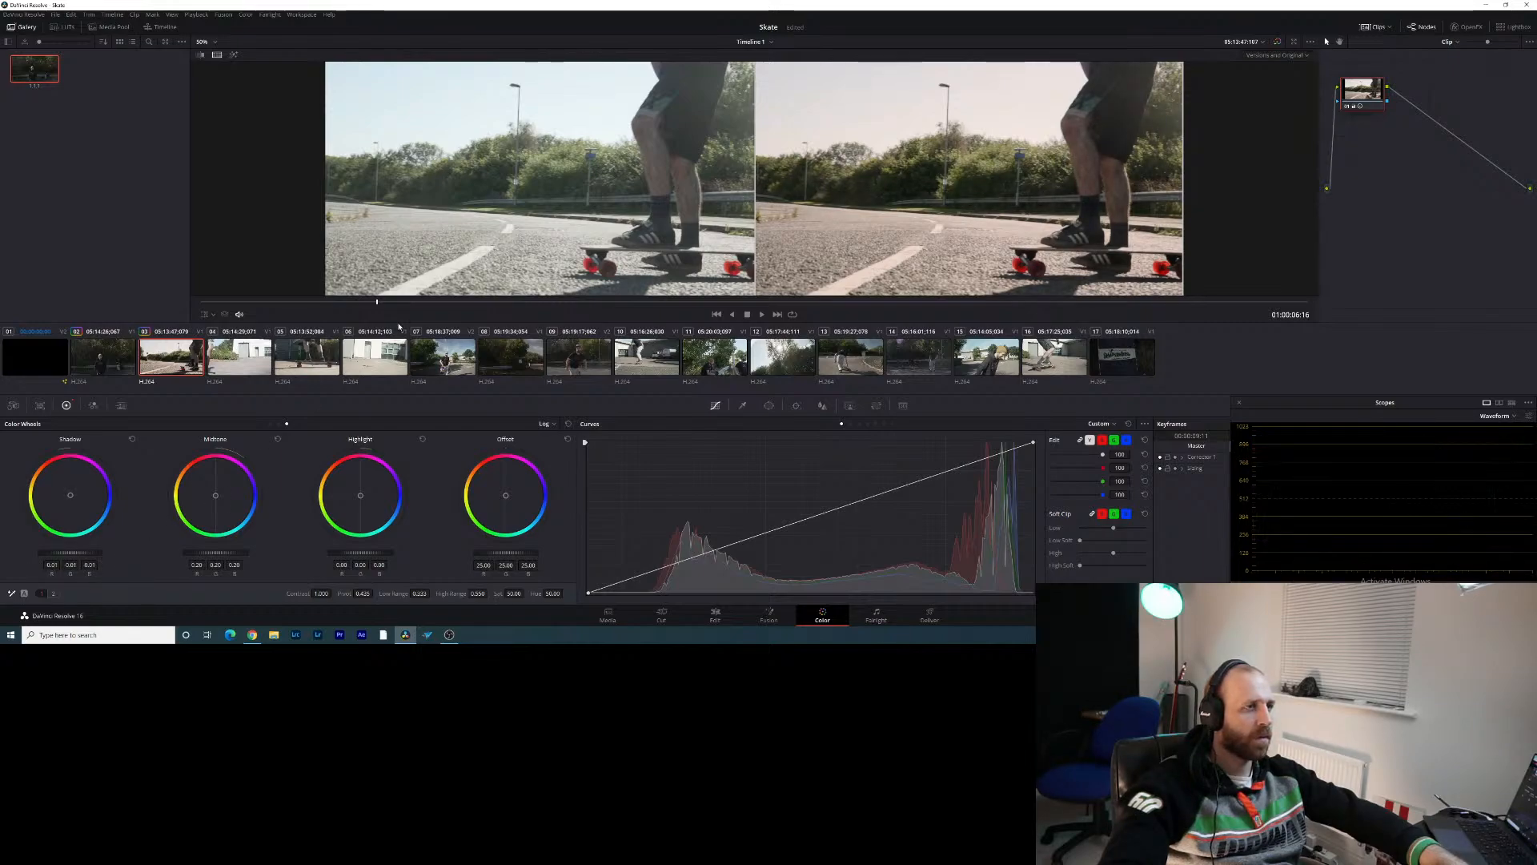
White-balance the fourth clip by sampling the skater's shoe area, and raise its color temperature for a warmer look
{"action": "left_click", "coordinate": [225, 354]}
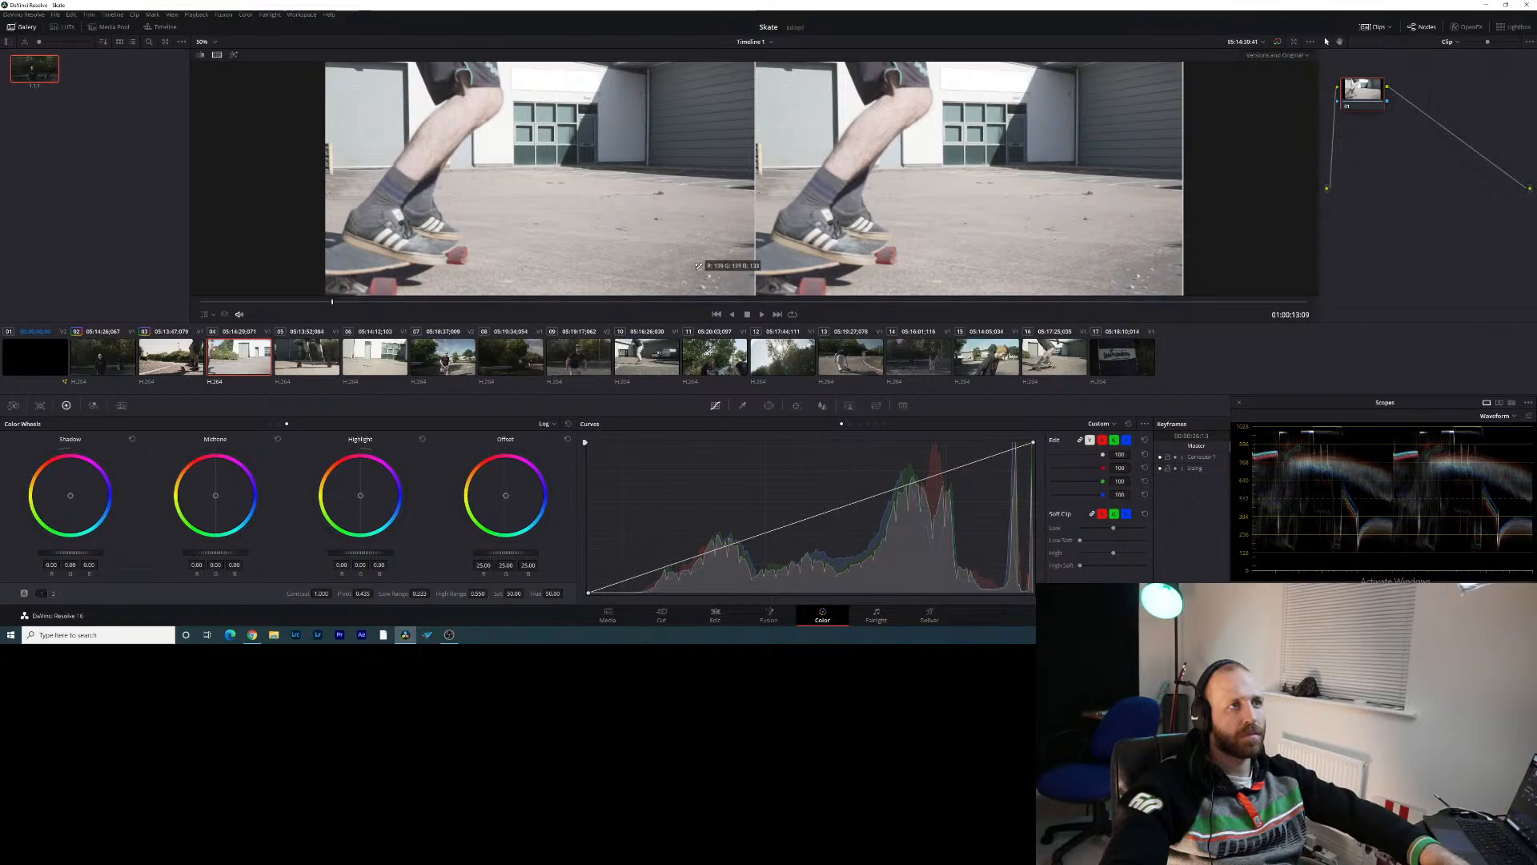
{"action": "left_click", "coordinate": [817, 228]}
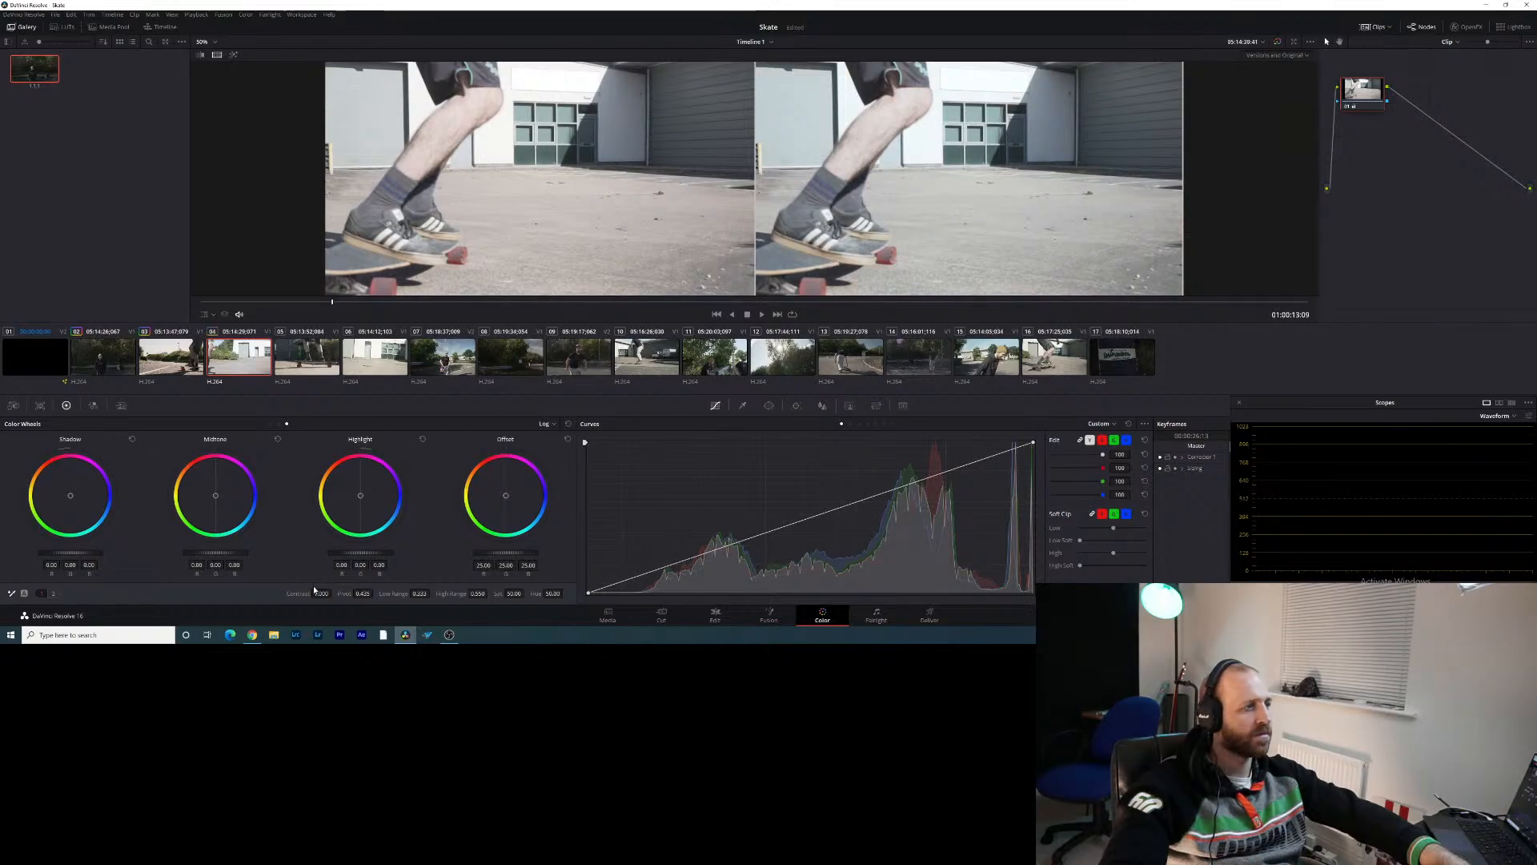
{"action": "left_click", "coordinate": [54, 594]}
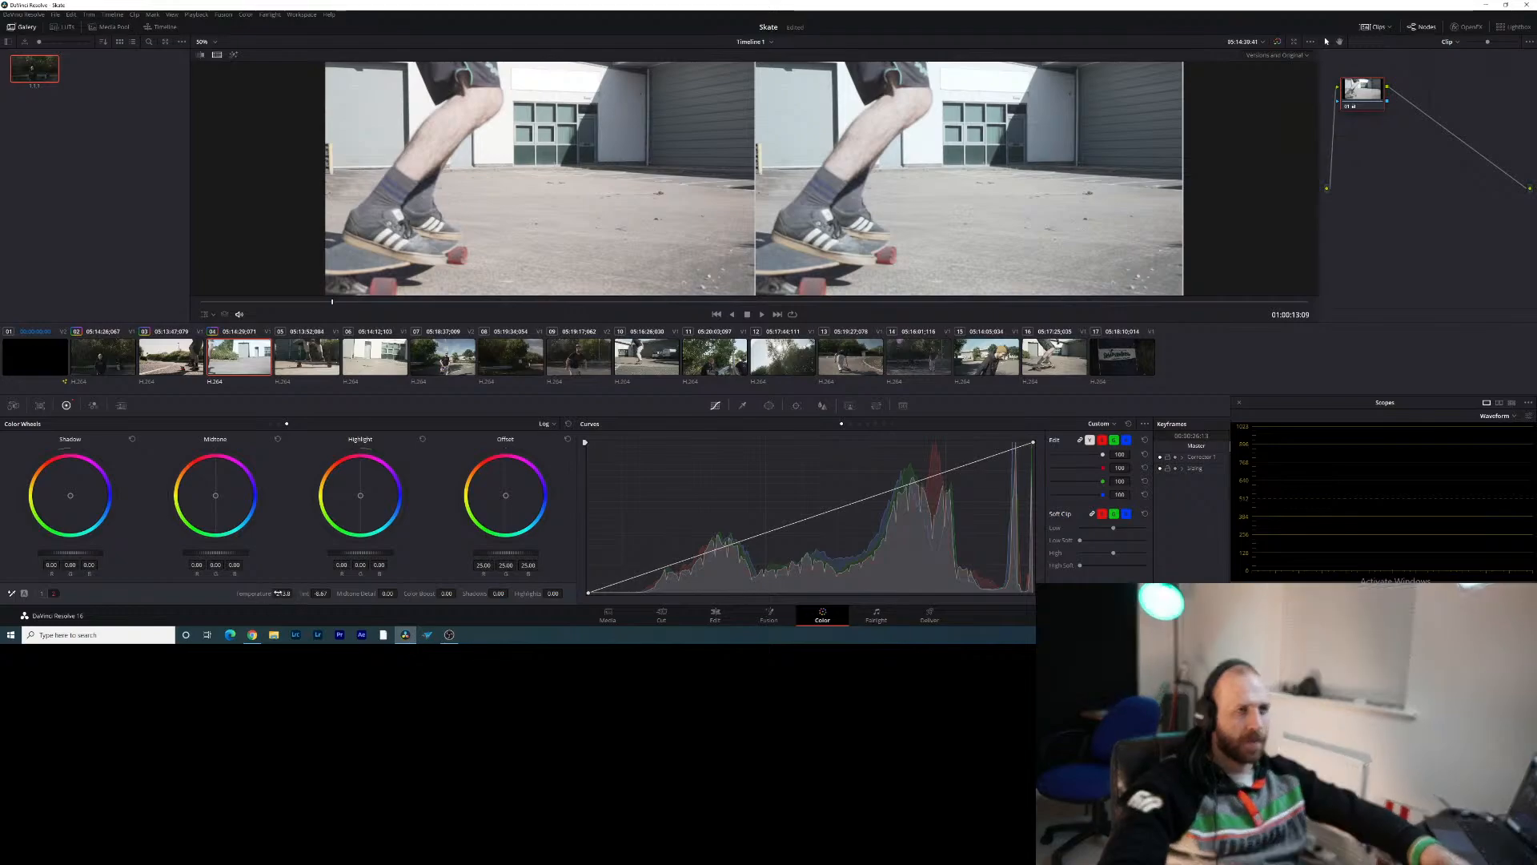
{"action": "left_click_drag", "start_coordinate": [283, 597], "coordinate": [294, 593]}
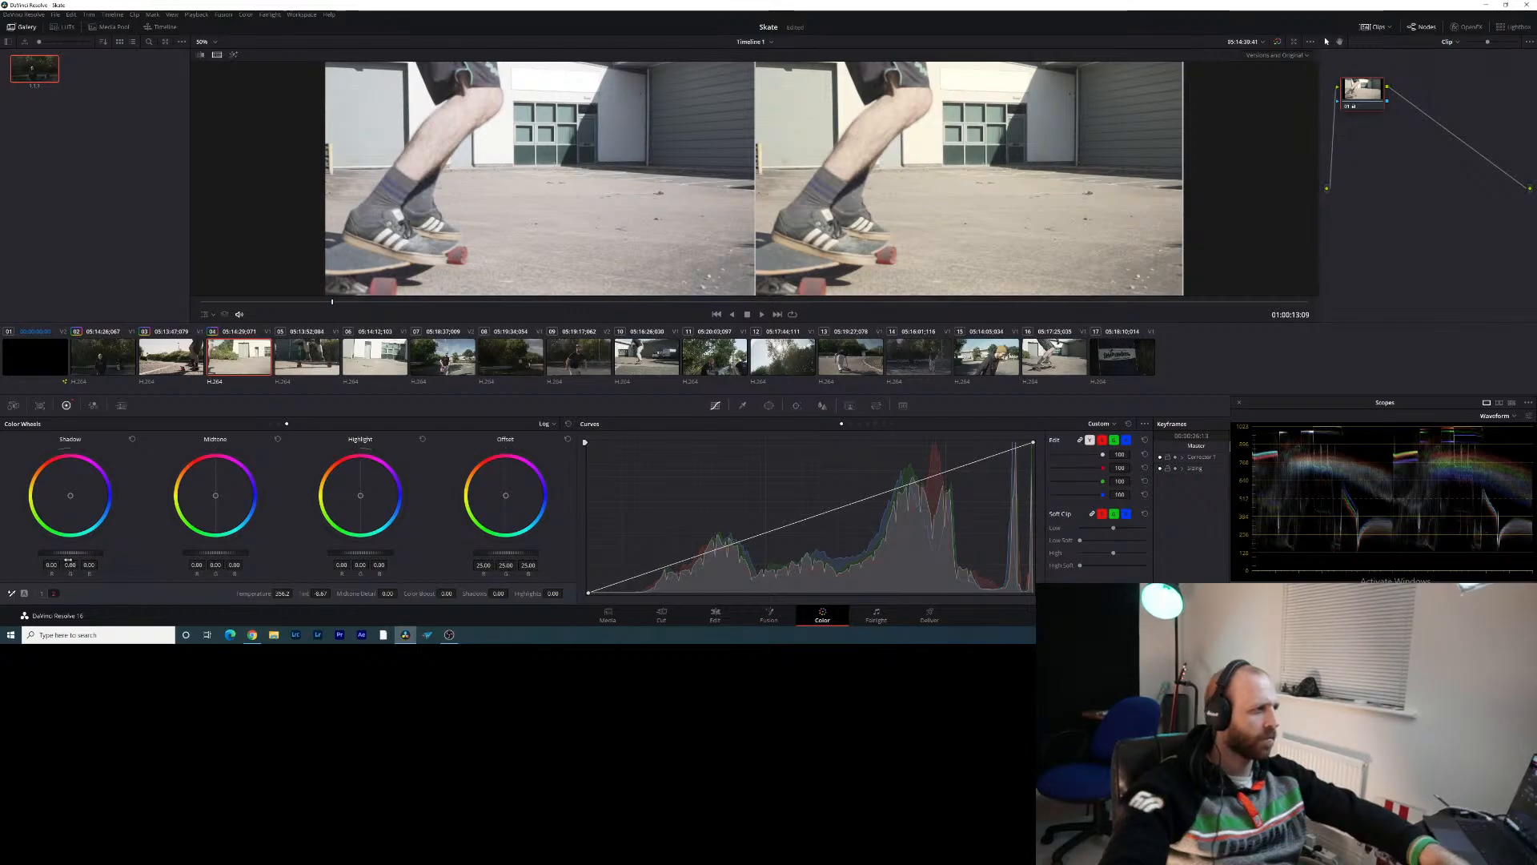
Return to the primaries wheels and set the fourth clip's Lift to -0.02 and Gain to about 0.94
{"action": "left_click", "coordinate": [42, 594]}
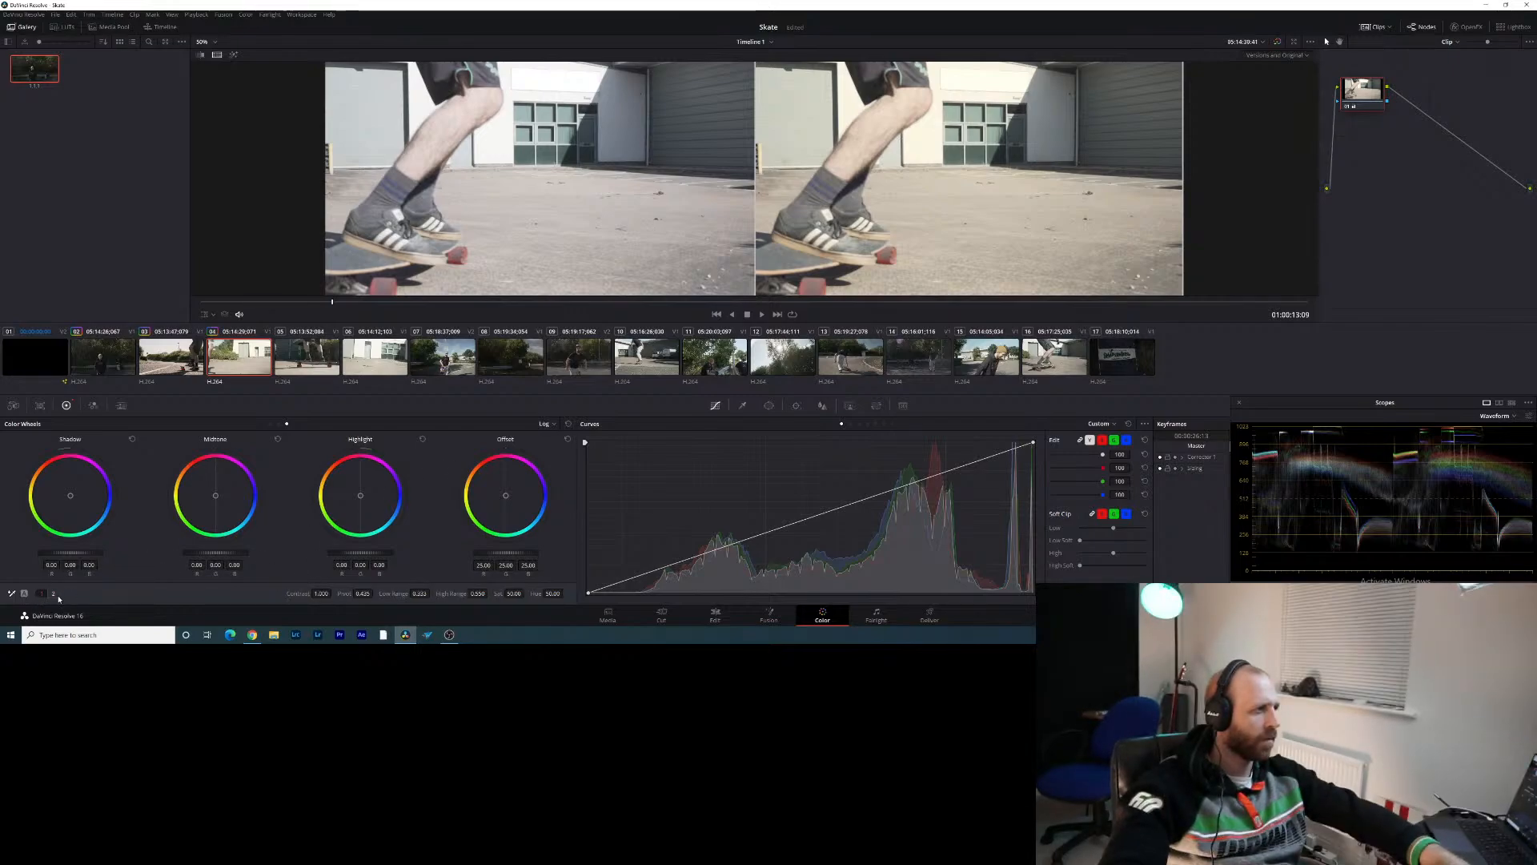
{"action": "left_click", "coordinate": [54, 594]}
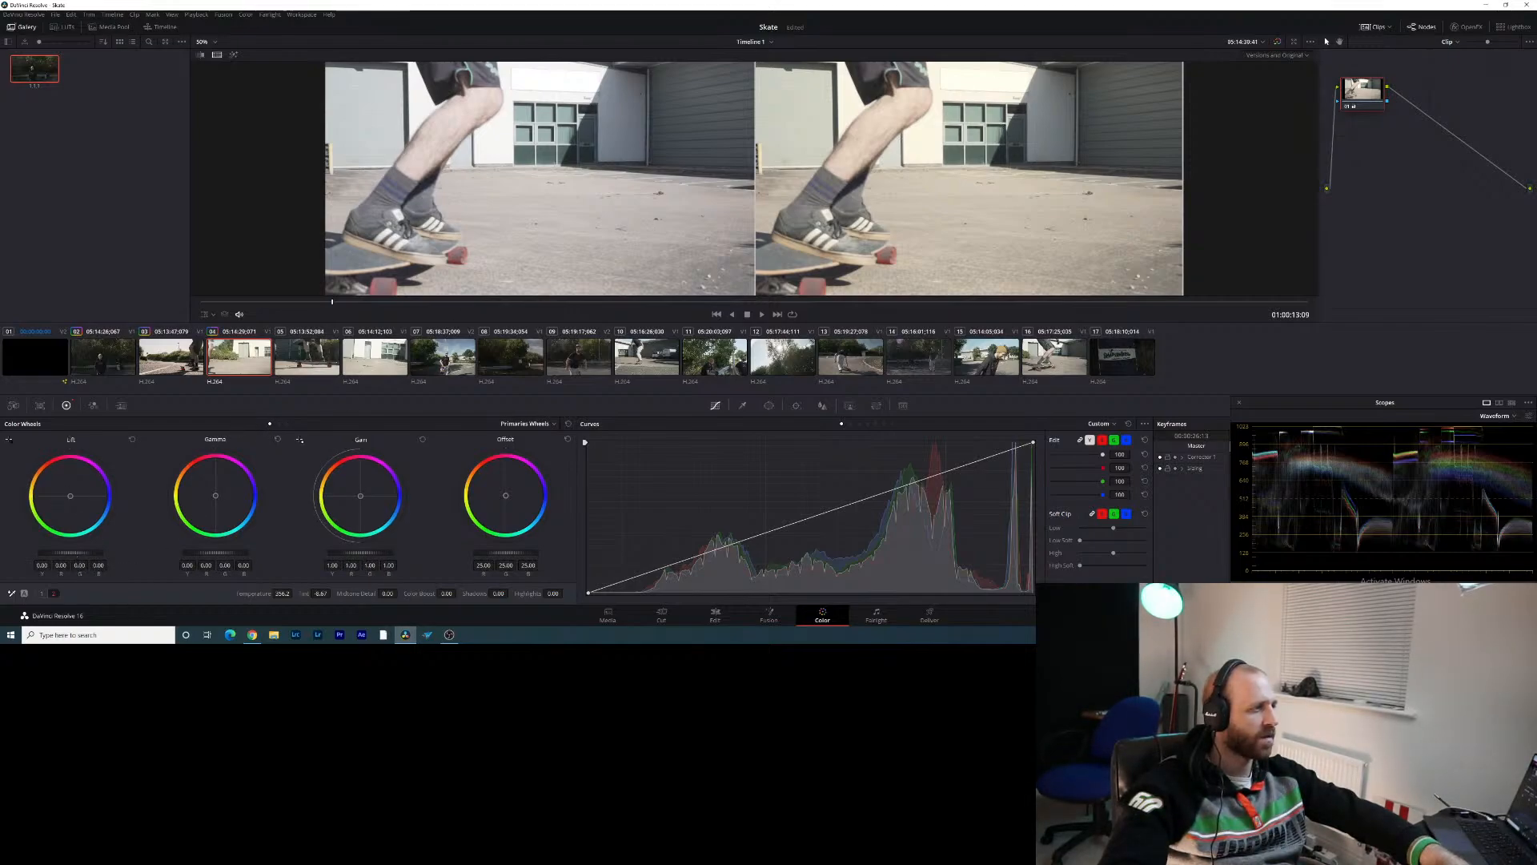
{"action": "mouse_move", "coordinate": [73, 554]}
{"action": "left_mouse_down"}
{"action": "mouse_move", "coordinate": [88, 554]}
{"action": "mouse_move", "coordinate": [66, 554]}
{"action": "left_mouse_up"}
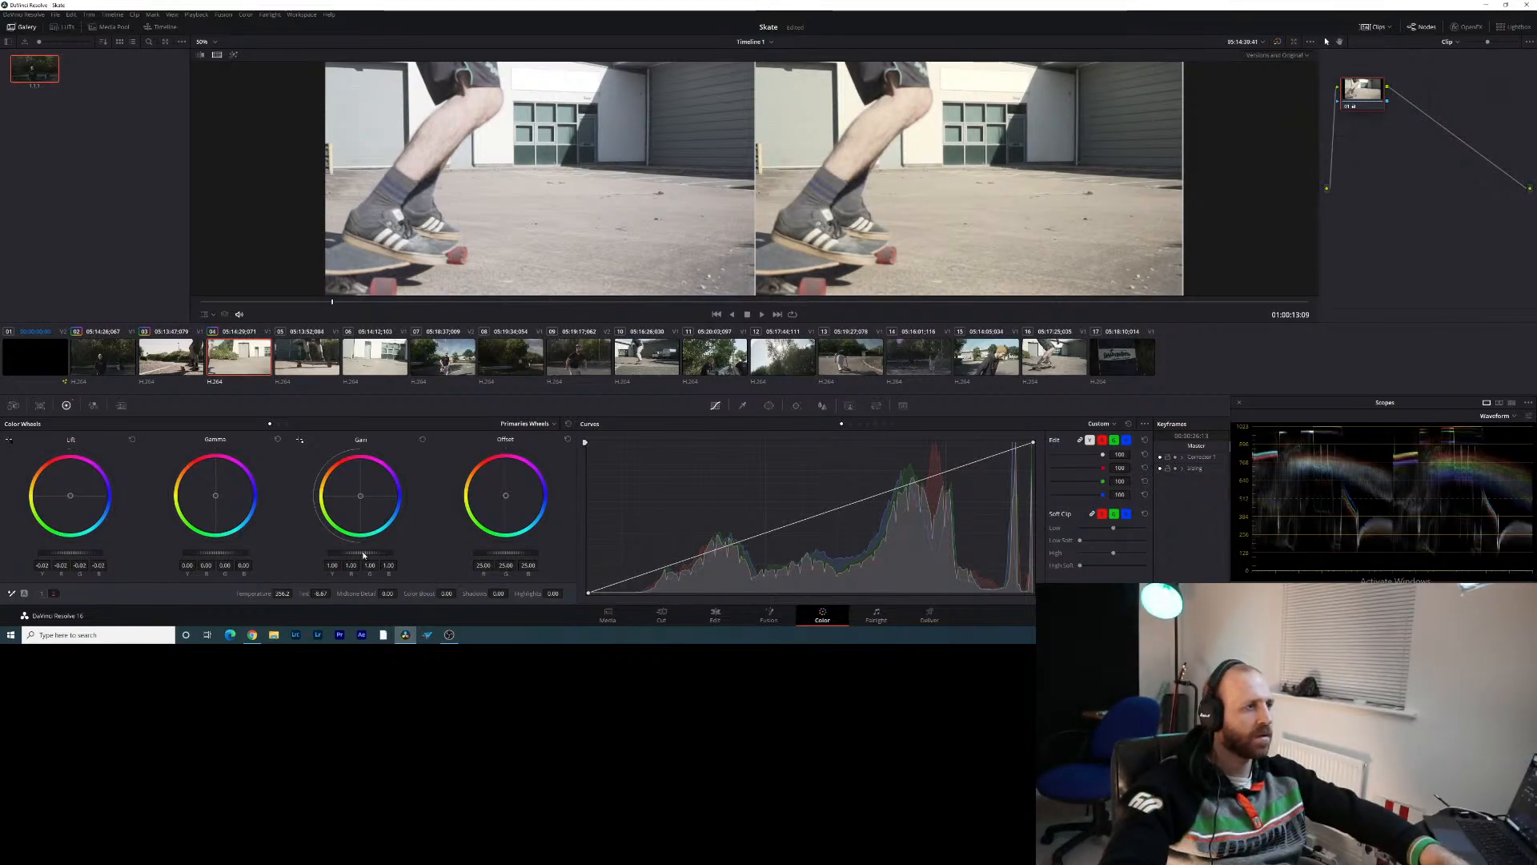
{"action": "left_click_drag", "start_coordinate": [360, 552], "coordinate": [355, 553]}
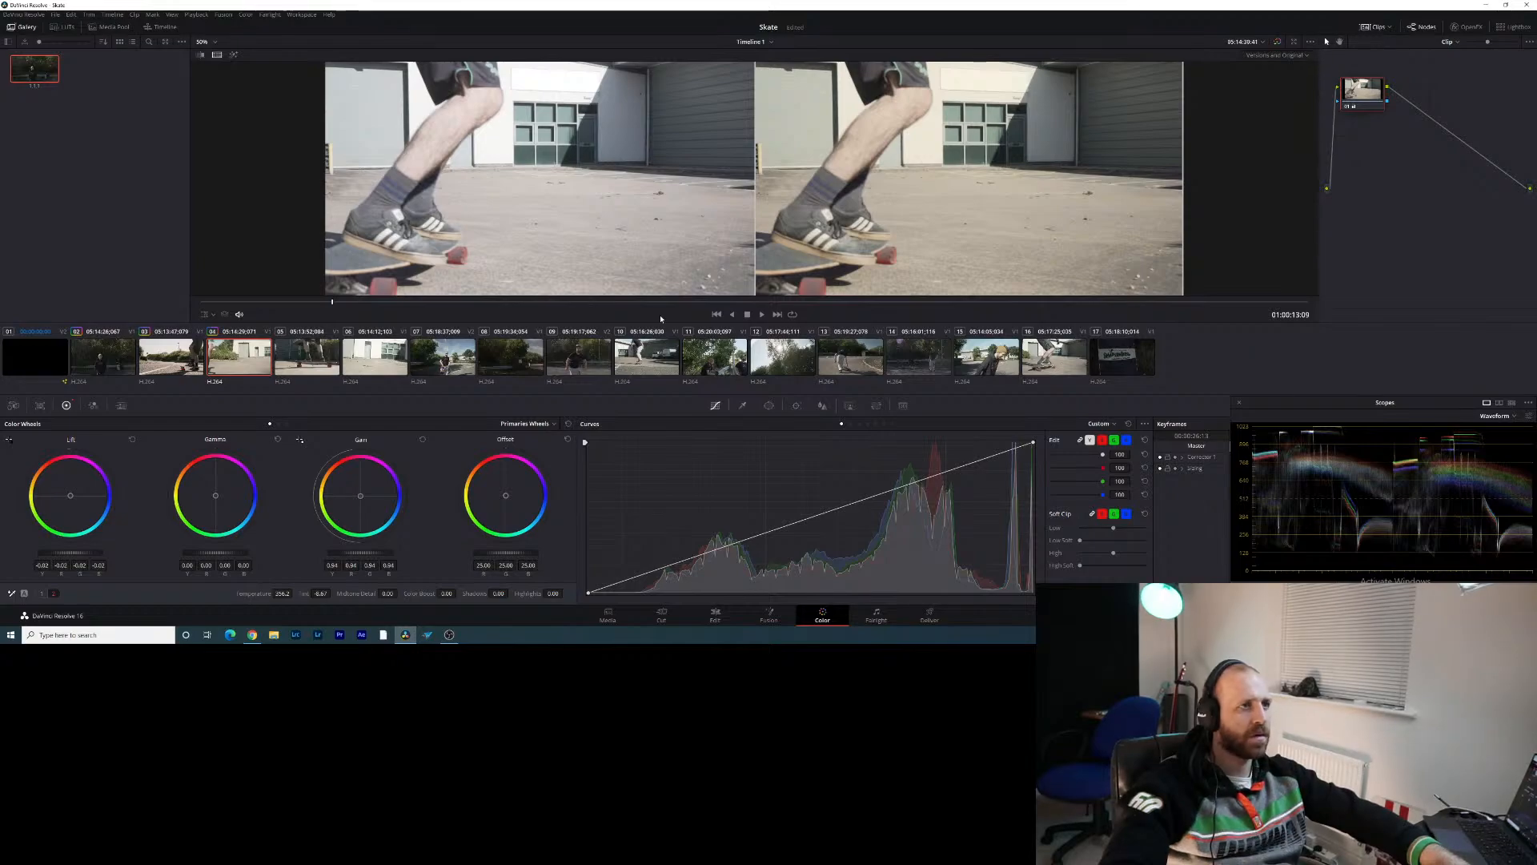
At 01:00:13:21 in the fourth clip, set Gamma to 0.01, adjust highlights, and raise shadows and contrast
{"action": "left_click", "coordinate": [341, 303]}
{"action": "left_click_drag", "start_coordinate": [341, 303], "coordinate": [465, 309]}
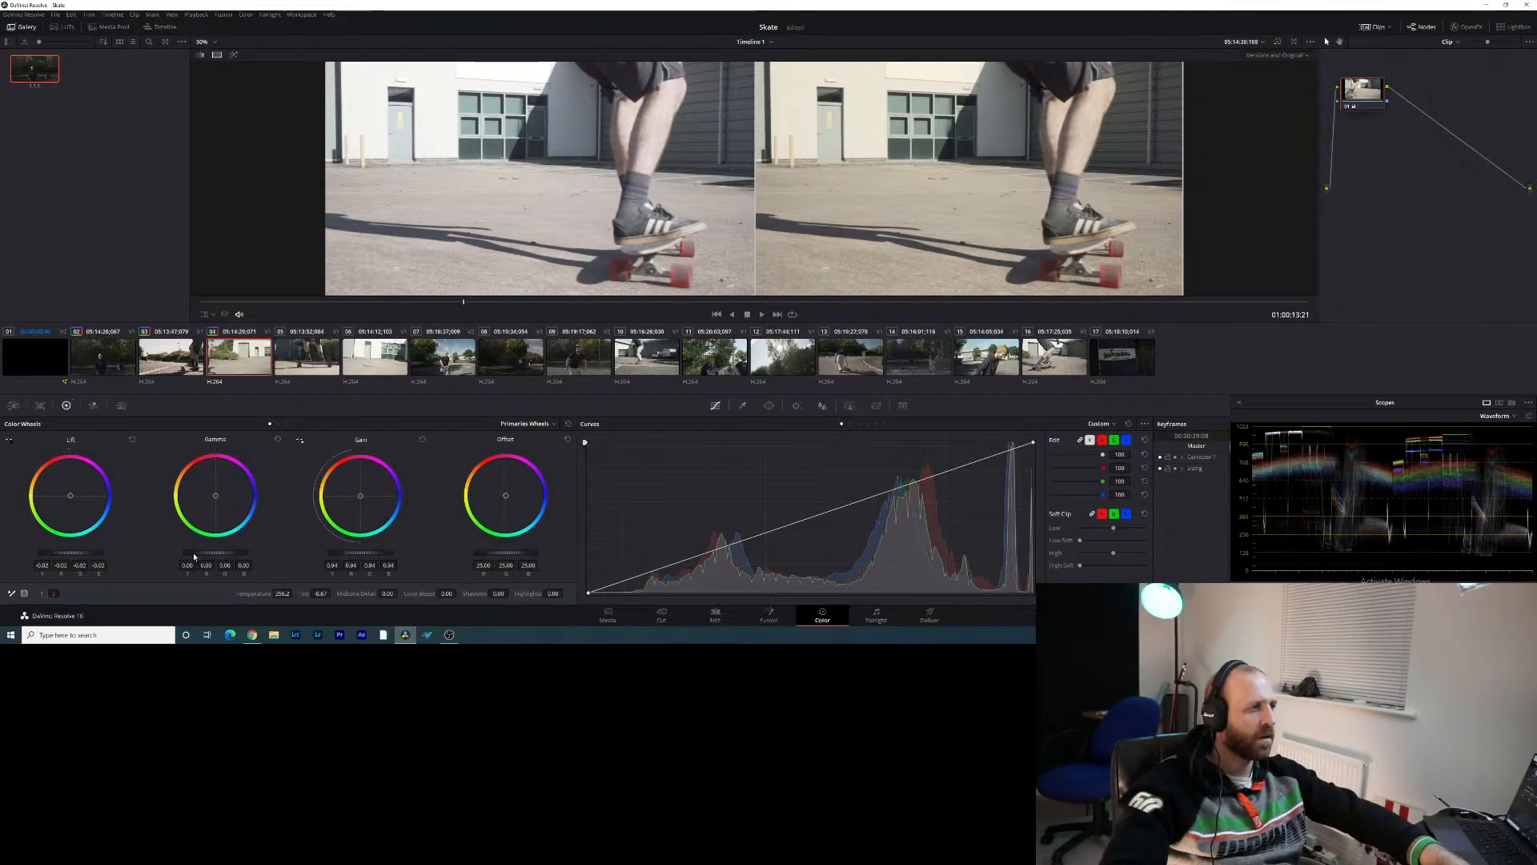
{"action": "left_click_drag", "start_coordinate": [206, 558], "coordinate": [206, 558]}
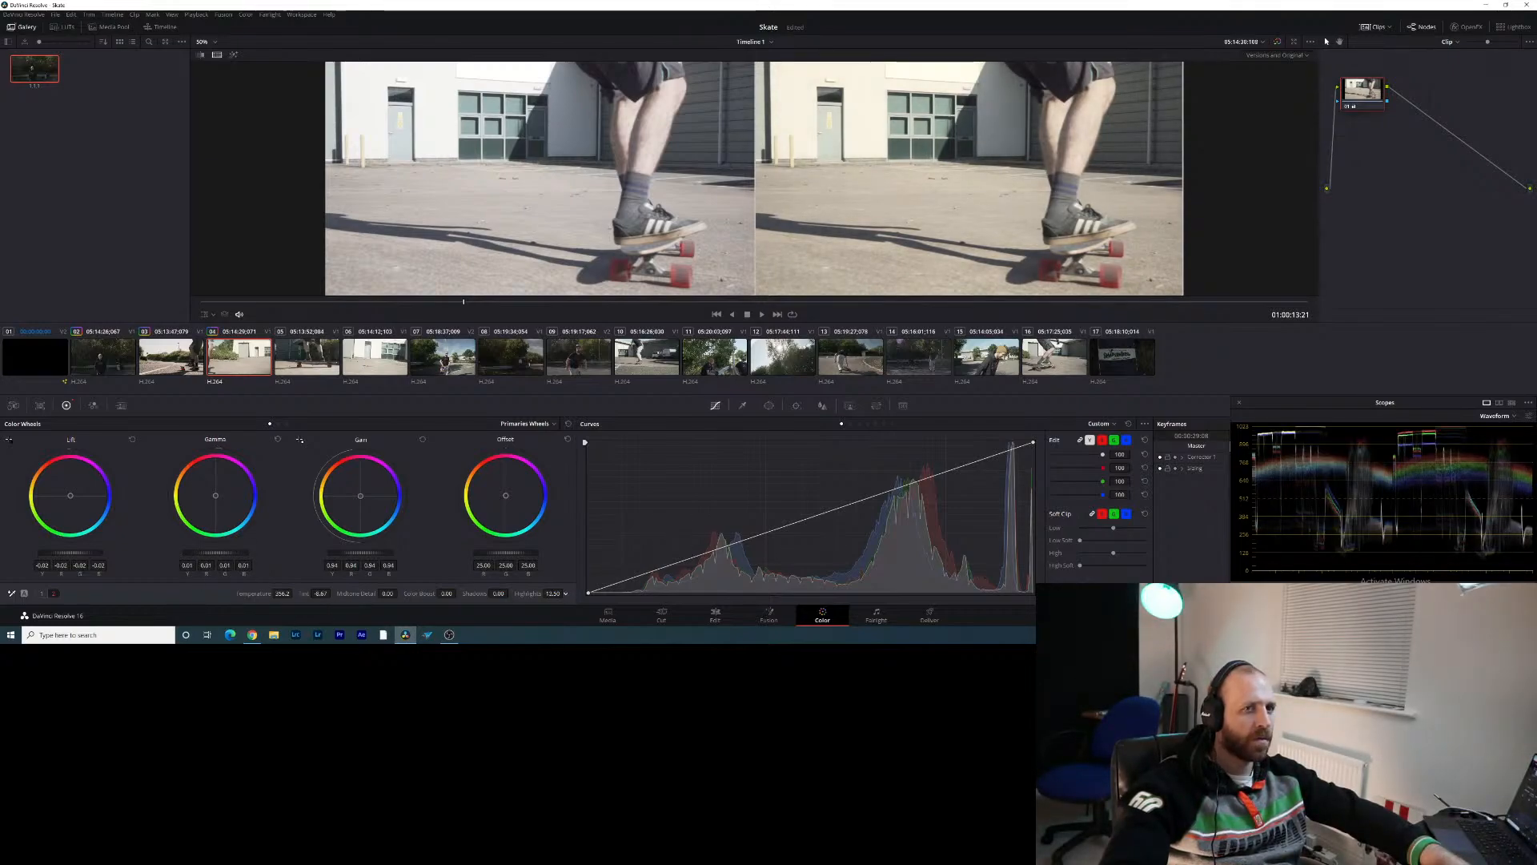
{"action": "left_click_drag", "start_coordinate": [553, 593], "coordinate": [510, 593]}
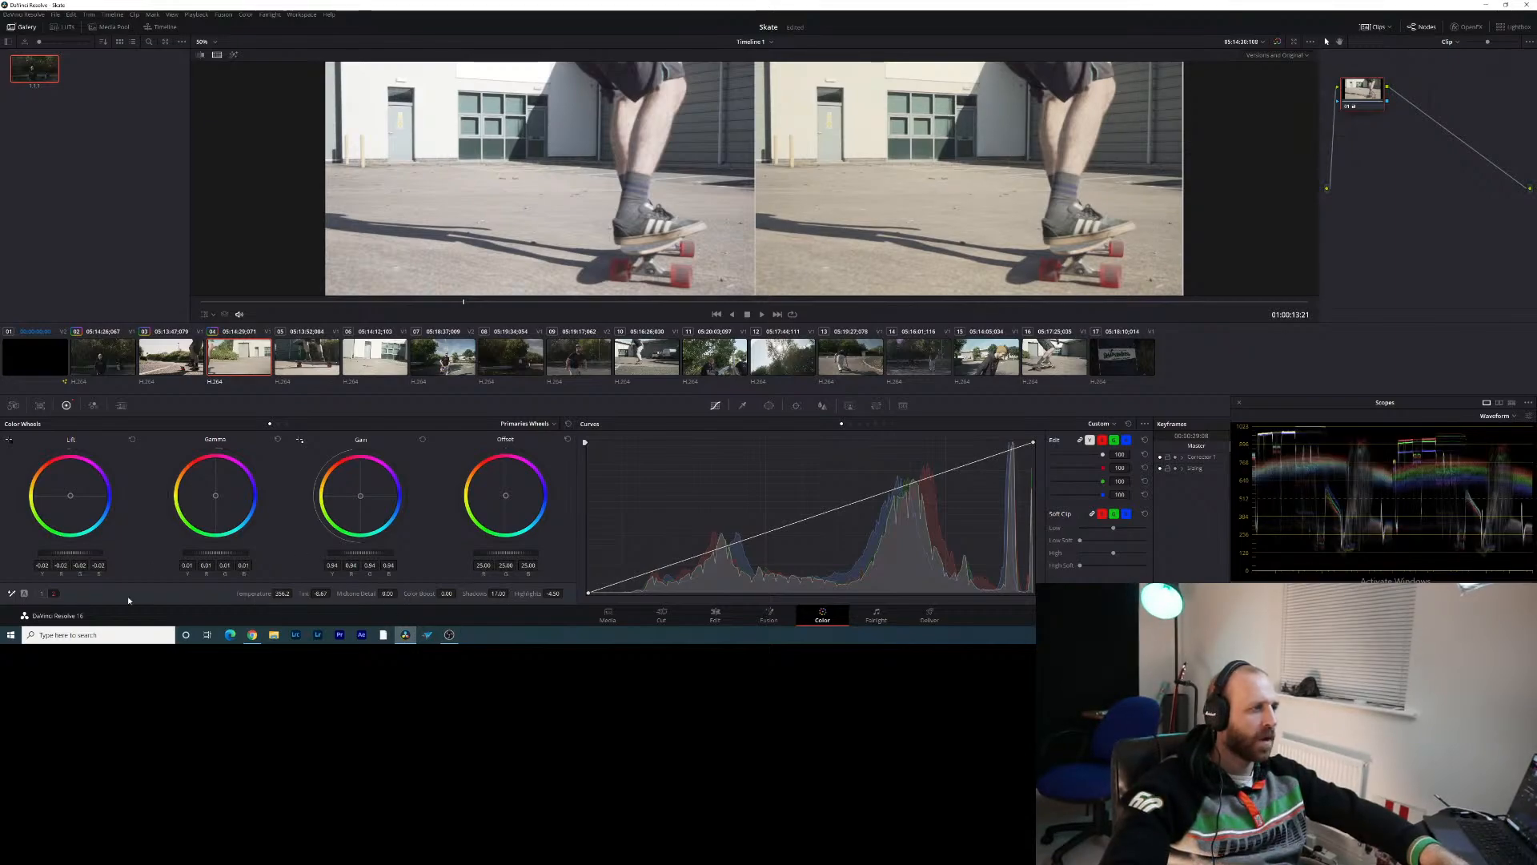
{"action": "left_click", "coordinate": [52, 594]}
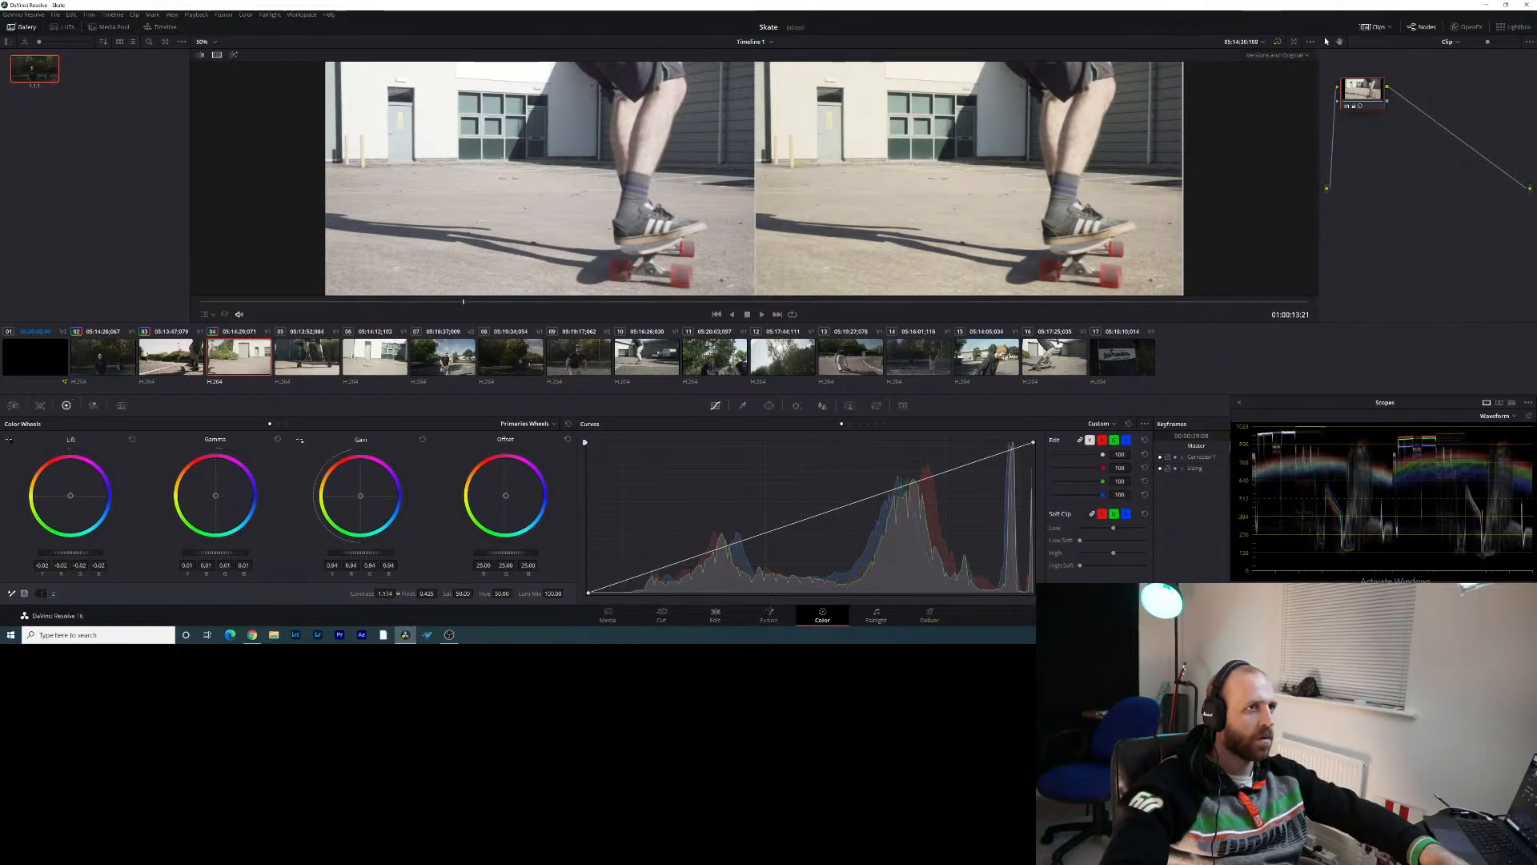
Lower the fourth clip's Contrast to about 1.142 and move on to the fifth clip
{"action": "left_click_drag", "start_coordinate": [398, 593], "coordinate": [392, 593]}
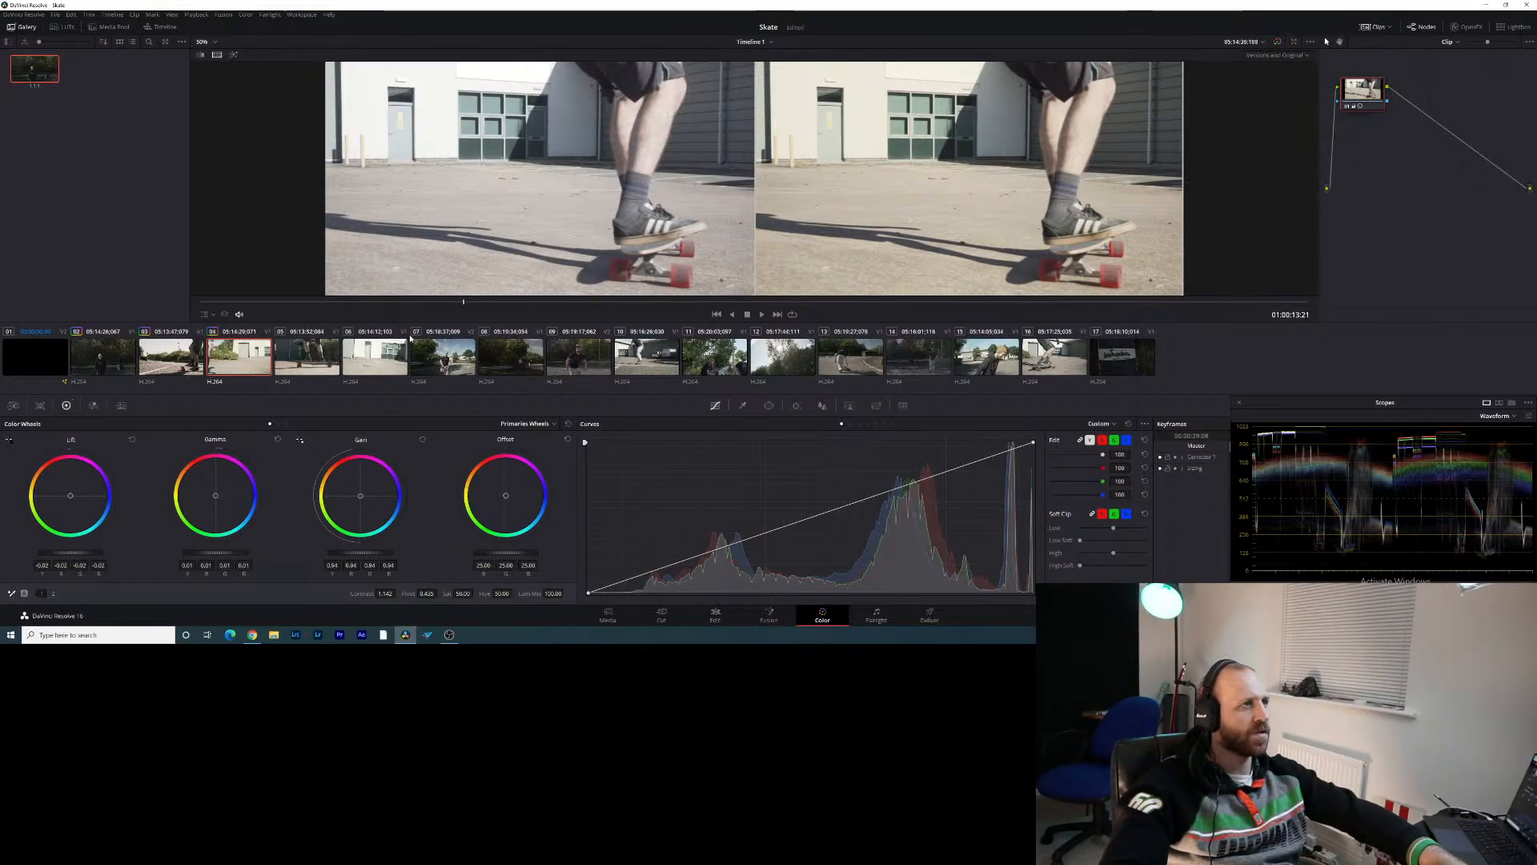
{"action": "key", "text": "Down"}
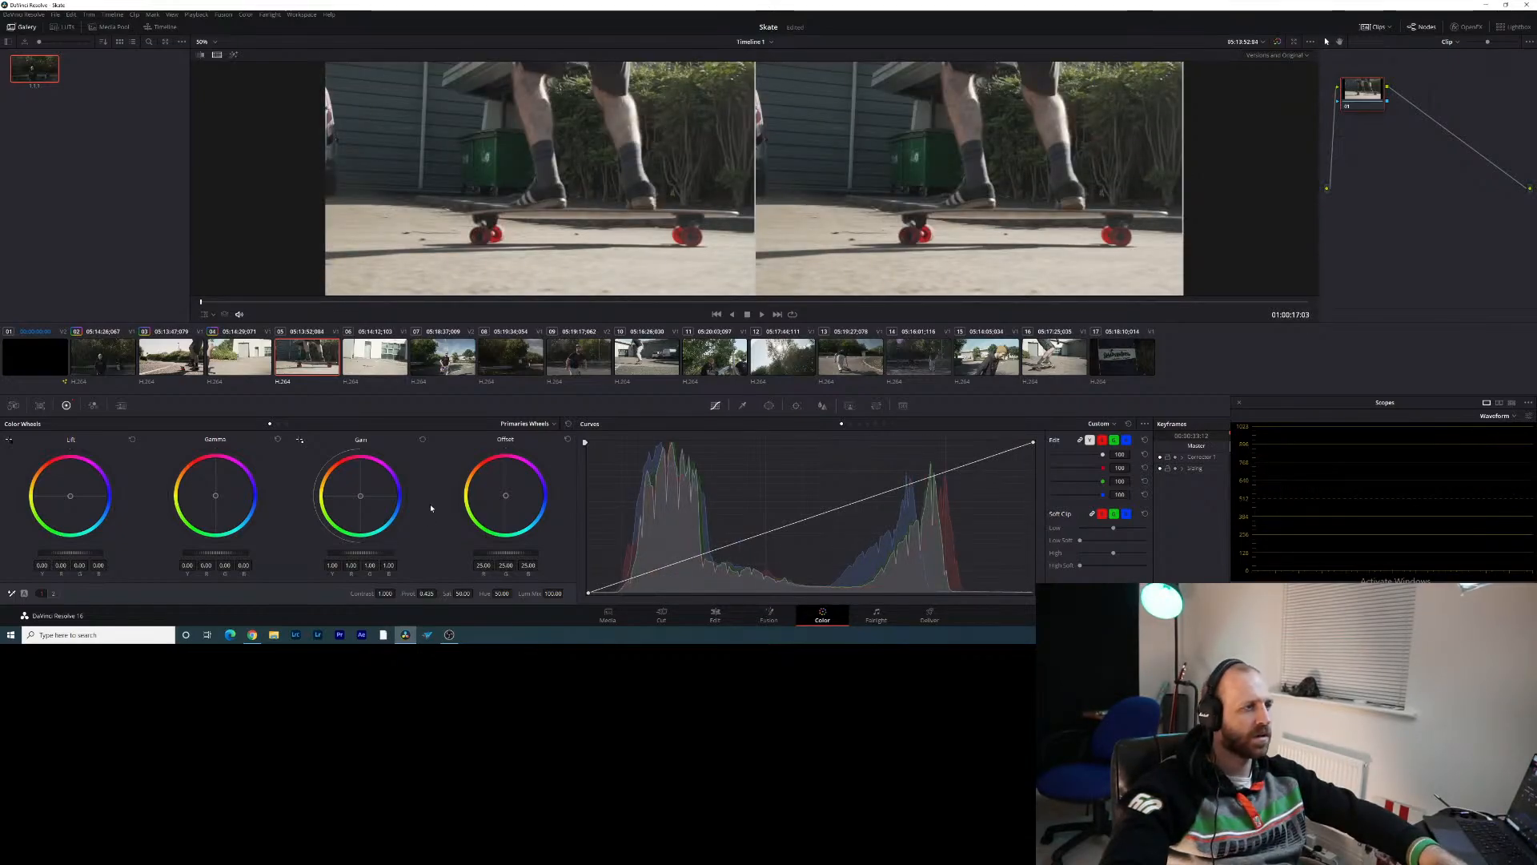
Fine-tune the third clip's custom curve with a highlight point and a shadow point, easing back the highlight lift, and return to the fourth clip
{"action": "key", "text": "Up"}
{"action": "key", "text": "Up"}
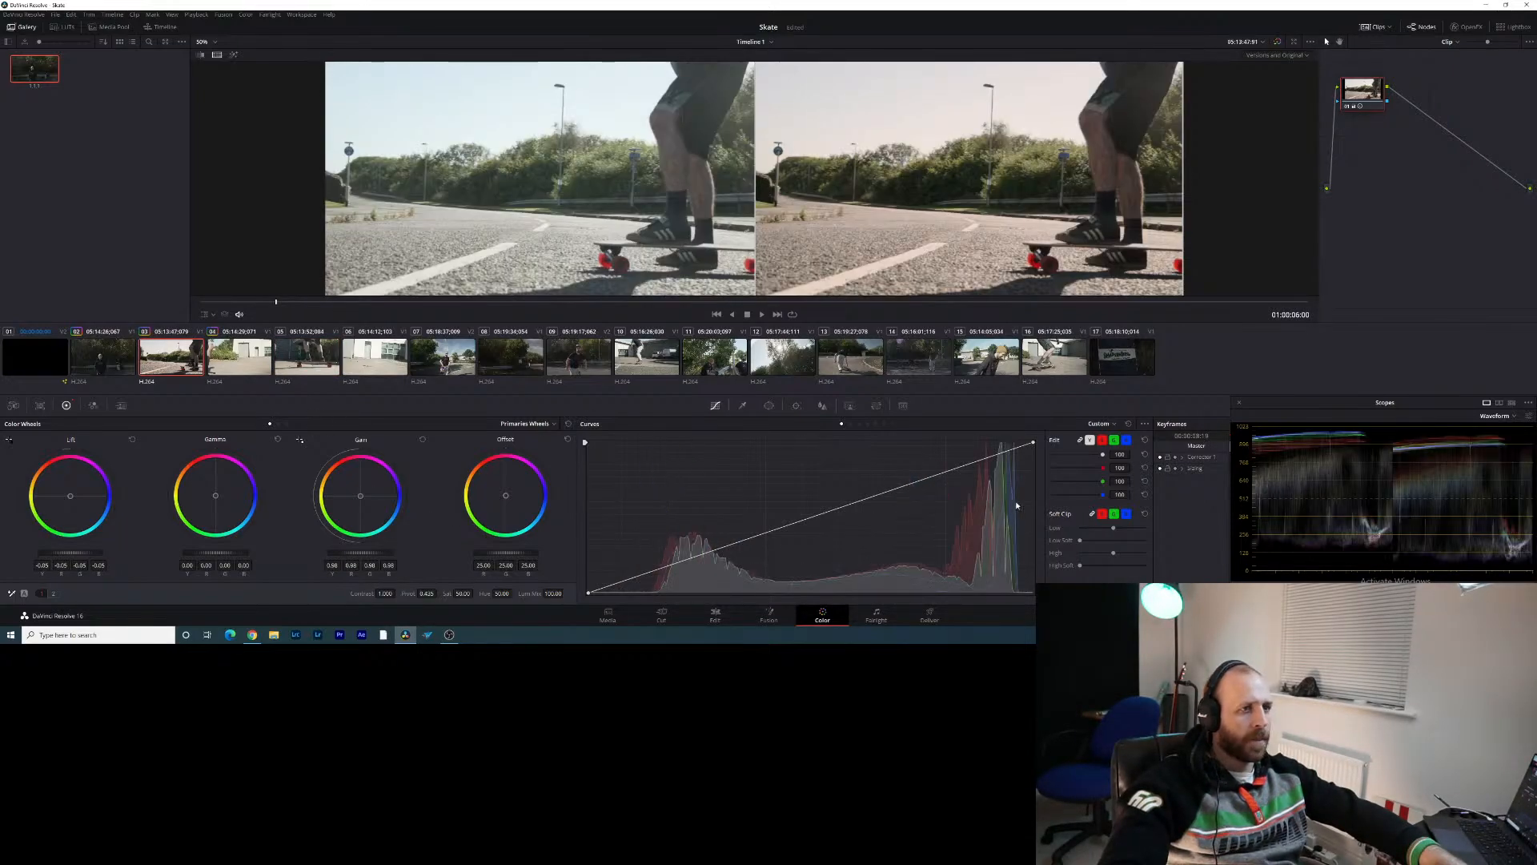
{"action": "left_click_drag", "start_coordinate": [947, 473], "coordinate": [942, 469]}
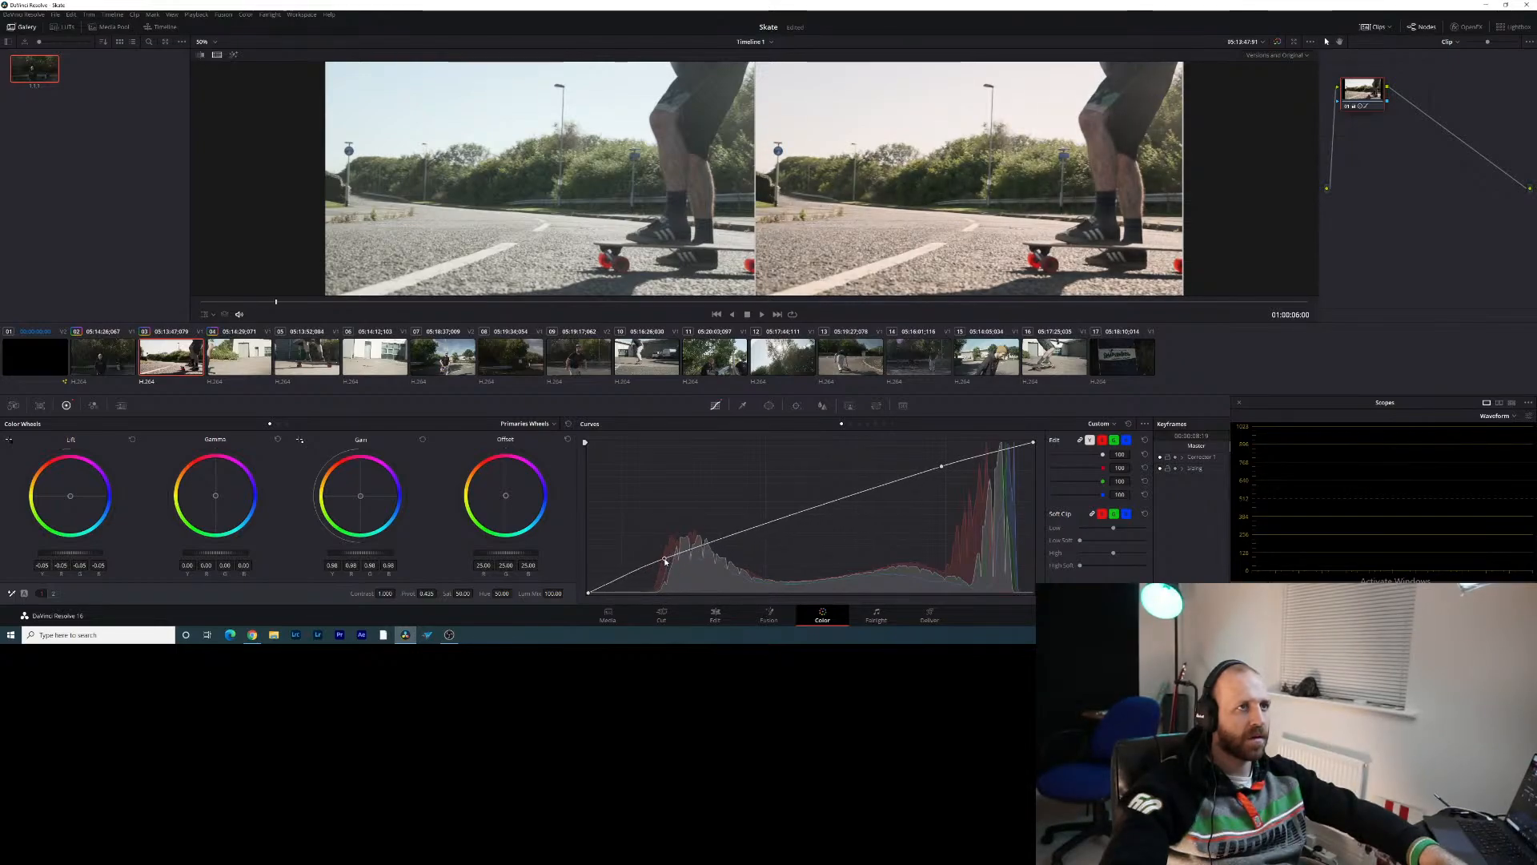
{"action": "mouse_move", "coordinate": [676, 564]}
{"action": "left_mouse_down"}
{"action": "mouse_move", "coordinate": [704, 585]}
{"action": "mouse_move", "coordinate": [683, 549]}
{"action": "mouse_move", "coordinate": [672, 563]}
{"action": "left_mouse_up"}
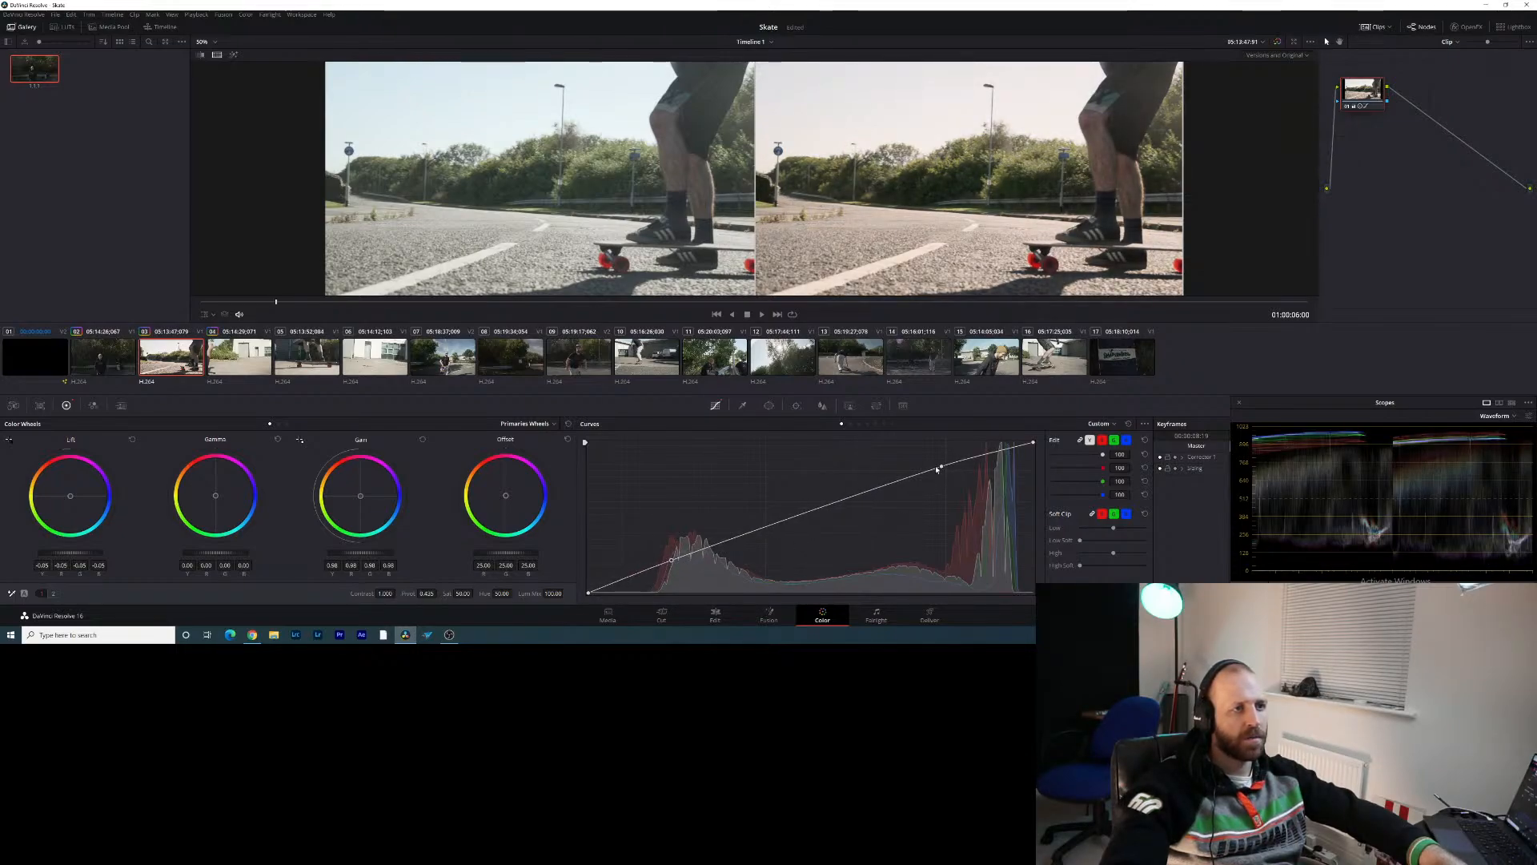
{"action": "mouse_move", "coordinate": [940, 468]}
{"action": "left_mouse_down"}
{"action": "mouse_move", "coordinate": [954, 488]}
{"action": "mouse_move", "coordinate": [947, 475]}
{"action": "left_mouse_up"}
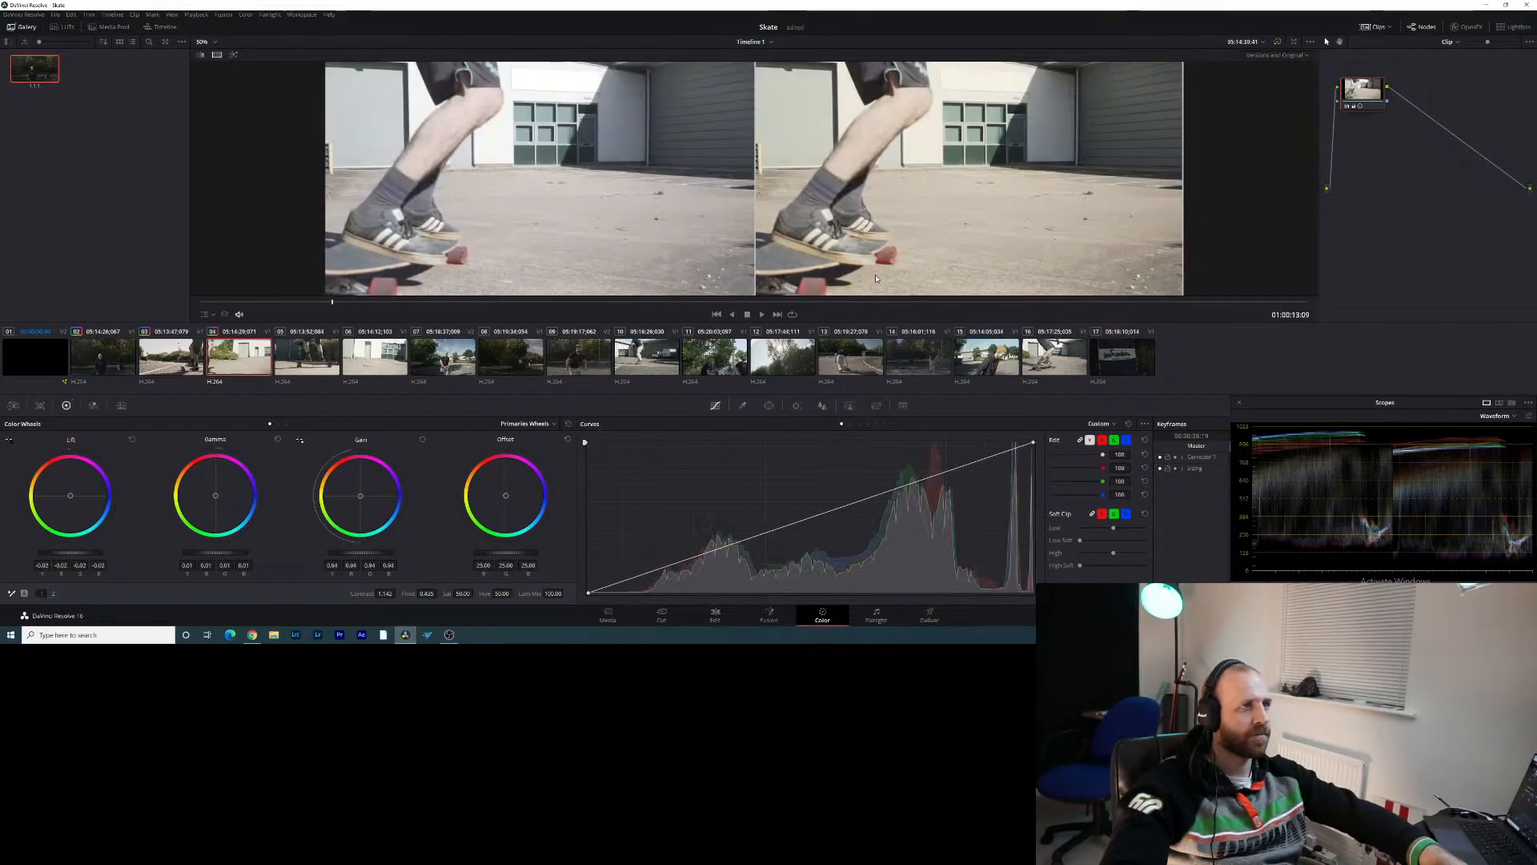
{"action": "key", "text": "Down"}
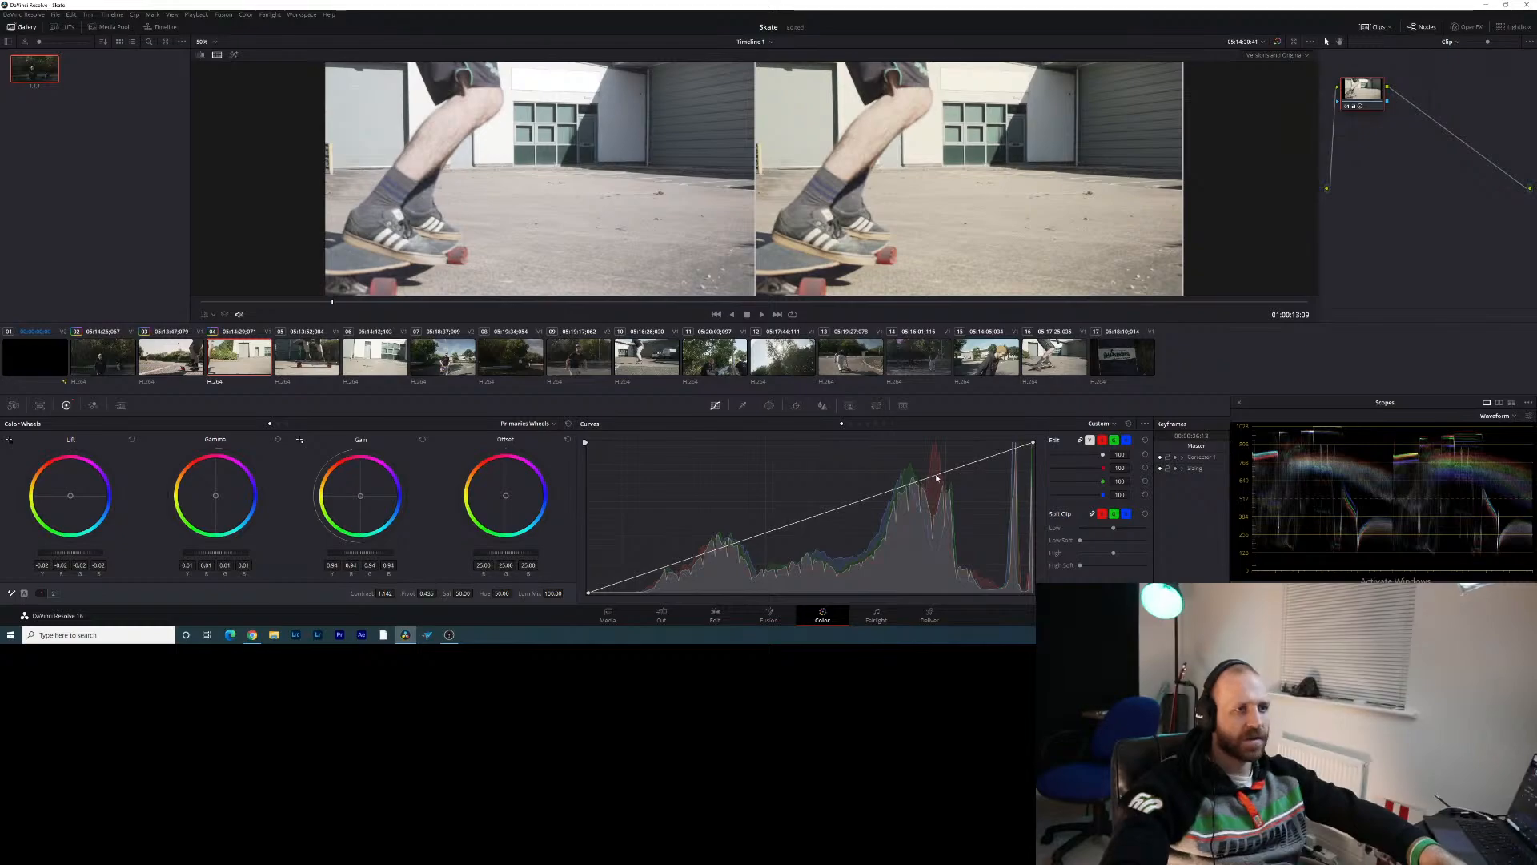
Bend clip 04's custom curve into a gentle S, raising the highlights and lowering the shadows, and fine-tune its tint
{"action": "left_click_drag", "start_coordinate": [945, 473], "coordinate": [942, 469]}
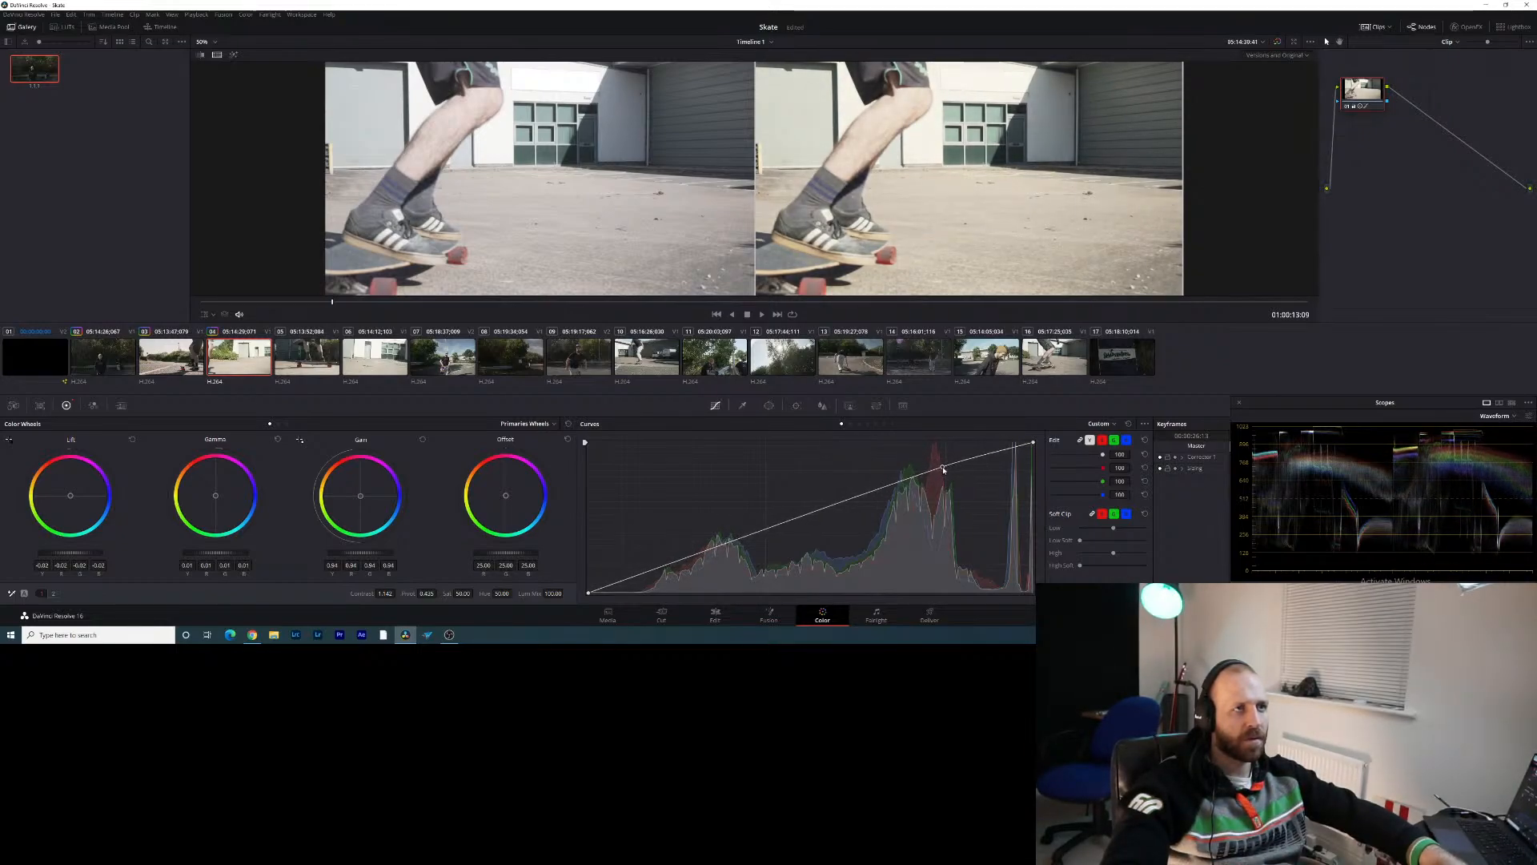
{"action": "left_click_drag", "start_coordinate": [680, 561], "coordinate": [679, 570]}
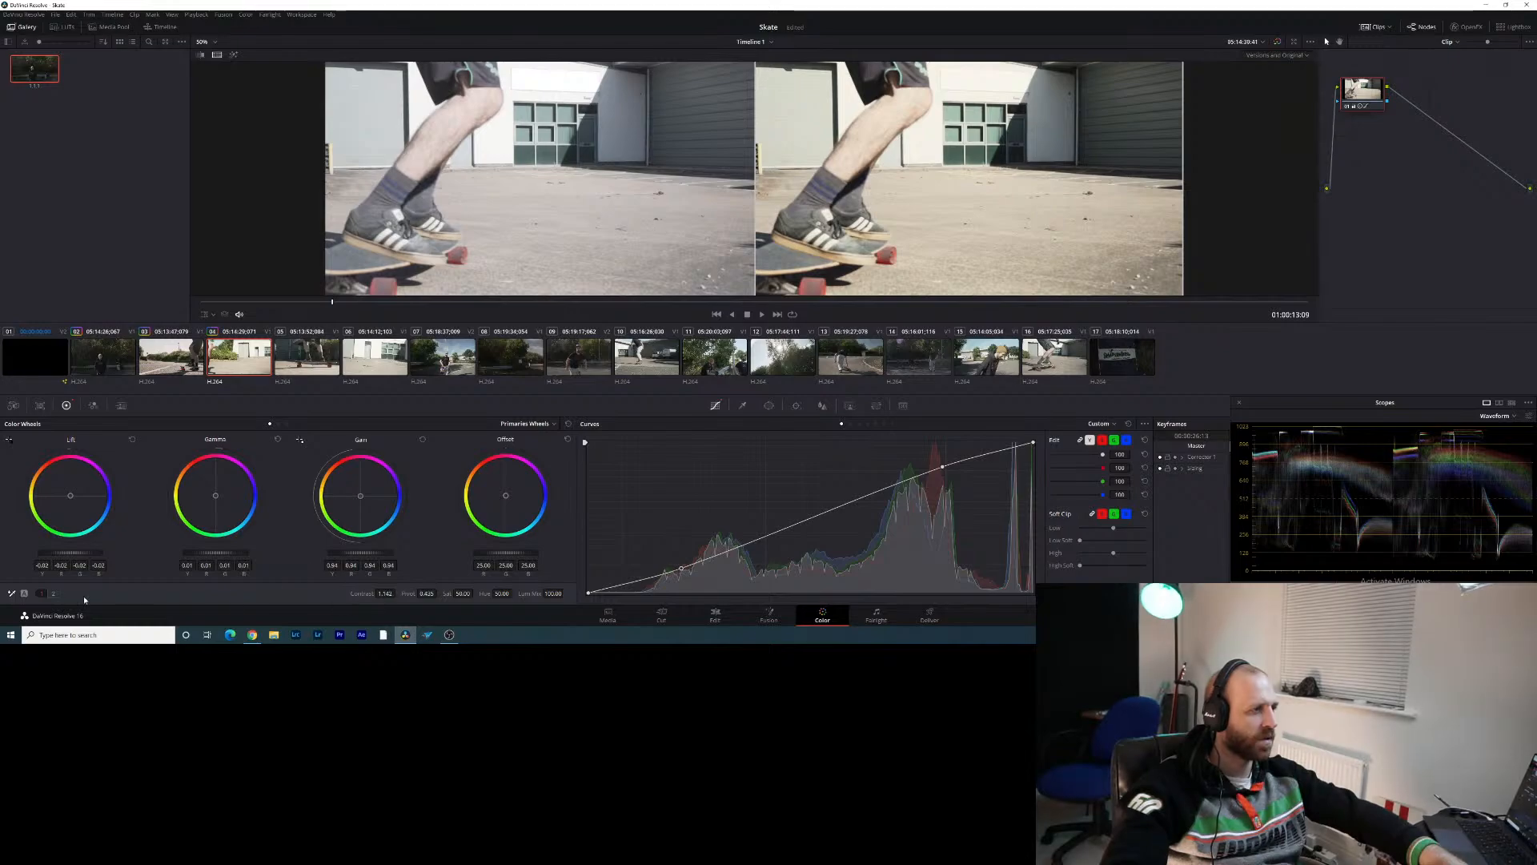
{"action": "left_click", "coordinate": [55, 592]}
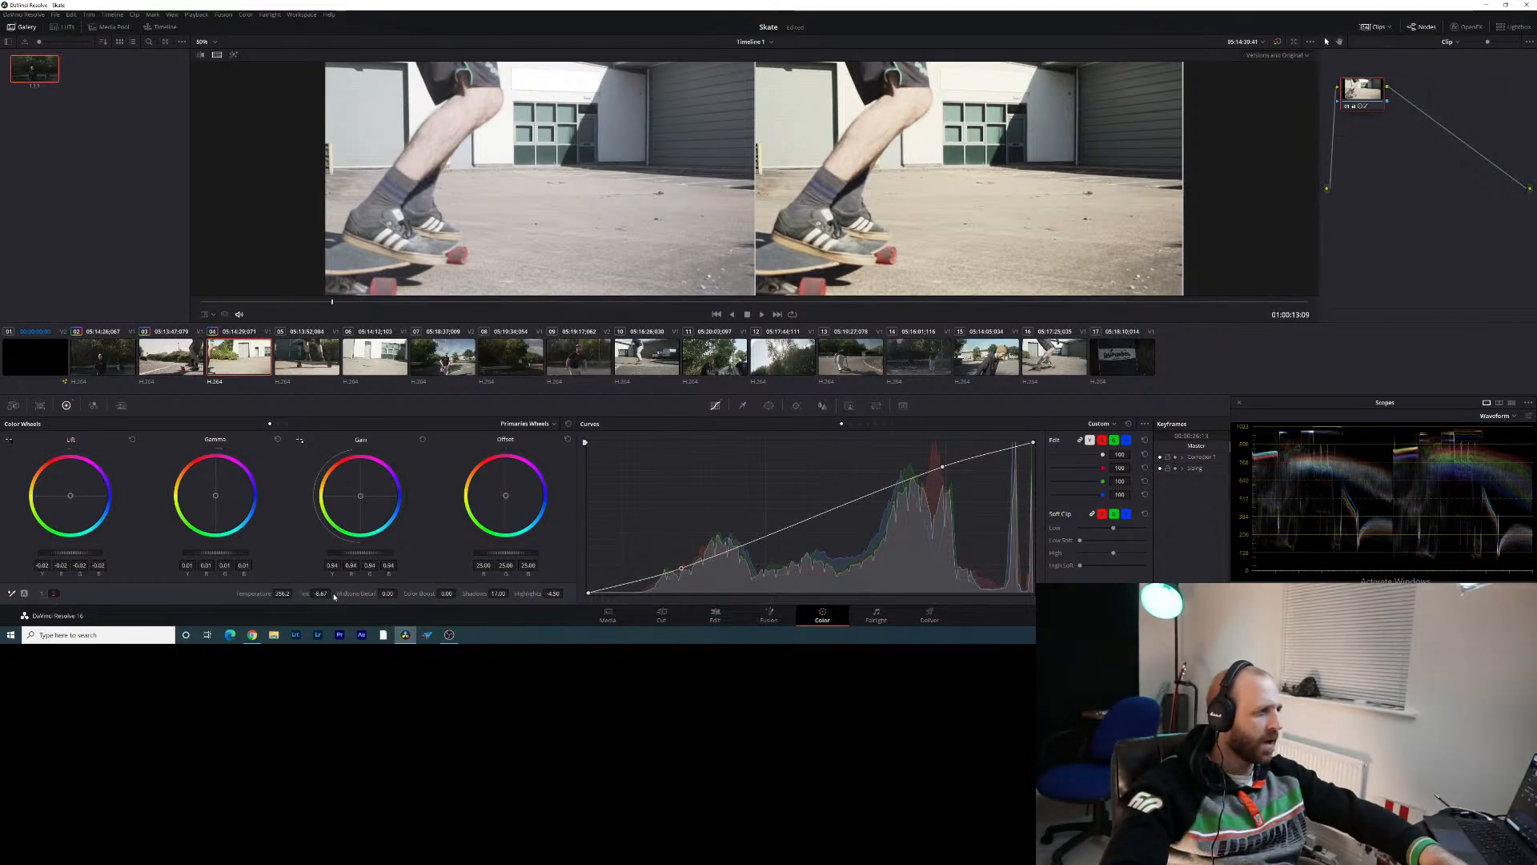
{"action": "mouse_move", "coordinate": [319, 593]}
{"action": "left_mouse_down"}
{"action": "mouse_move", "coordinate": [333, 594]}
{"action": "mouse_move", "coordinate": [319, 593]}
{"action": "left_mouse_up"}
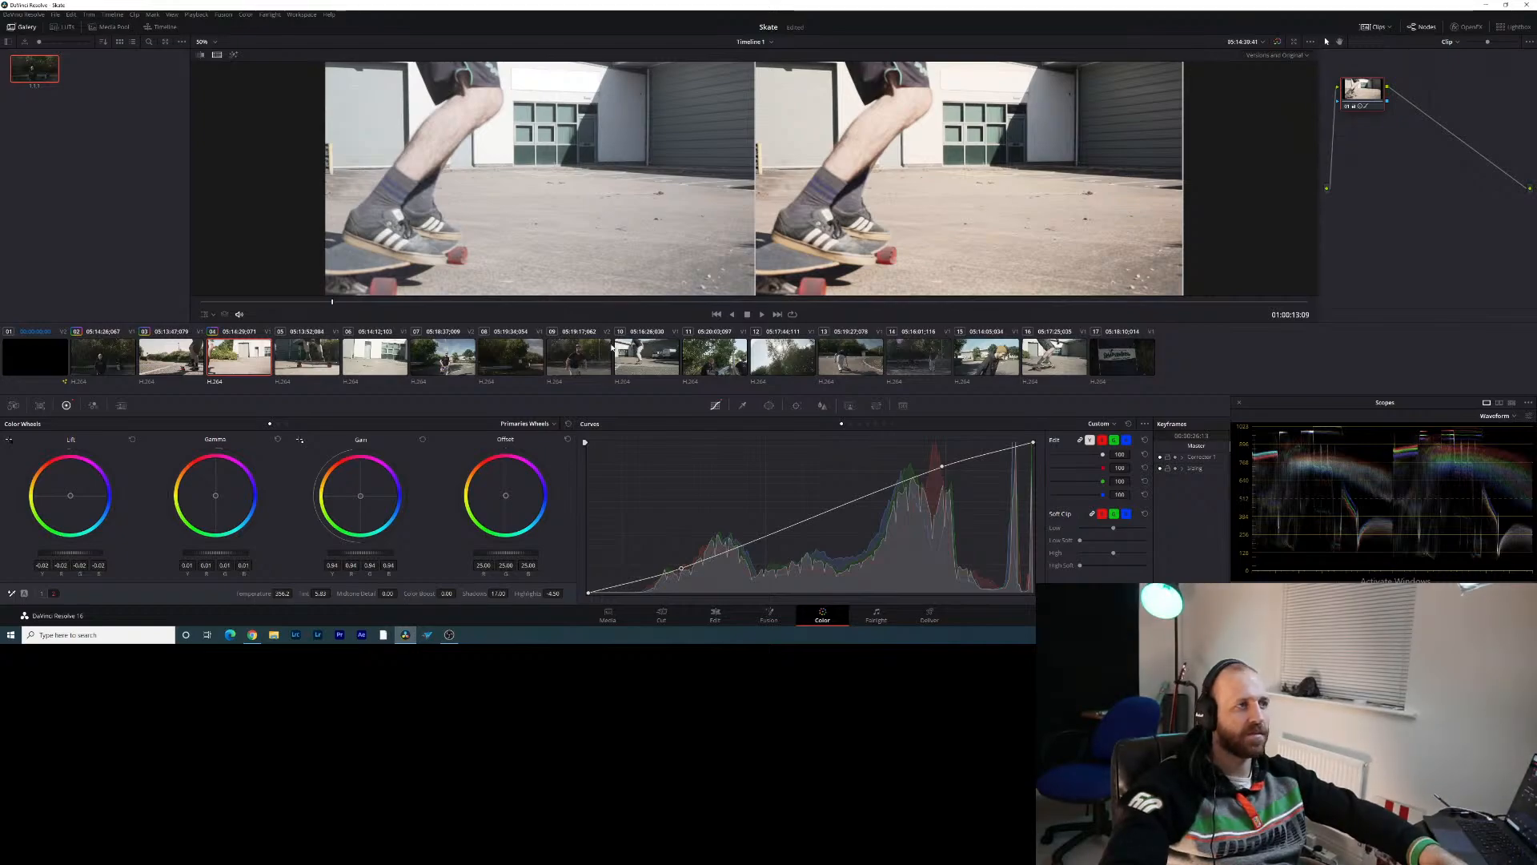
On clip 05, raise the primary lift to 0.02 and reduce the gain to 0.91
{"action": "left_click", "coordinate": [303, 366]}
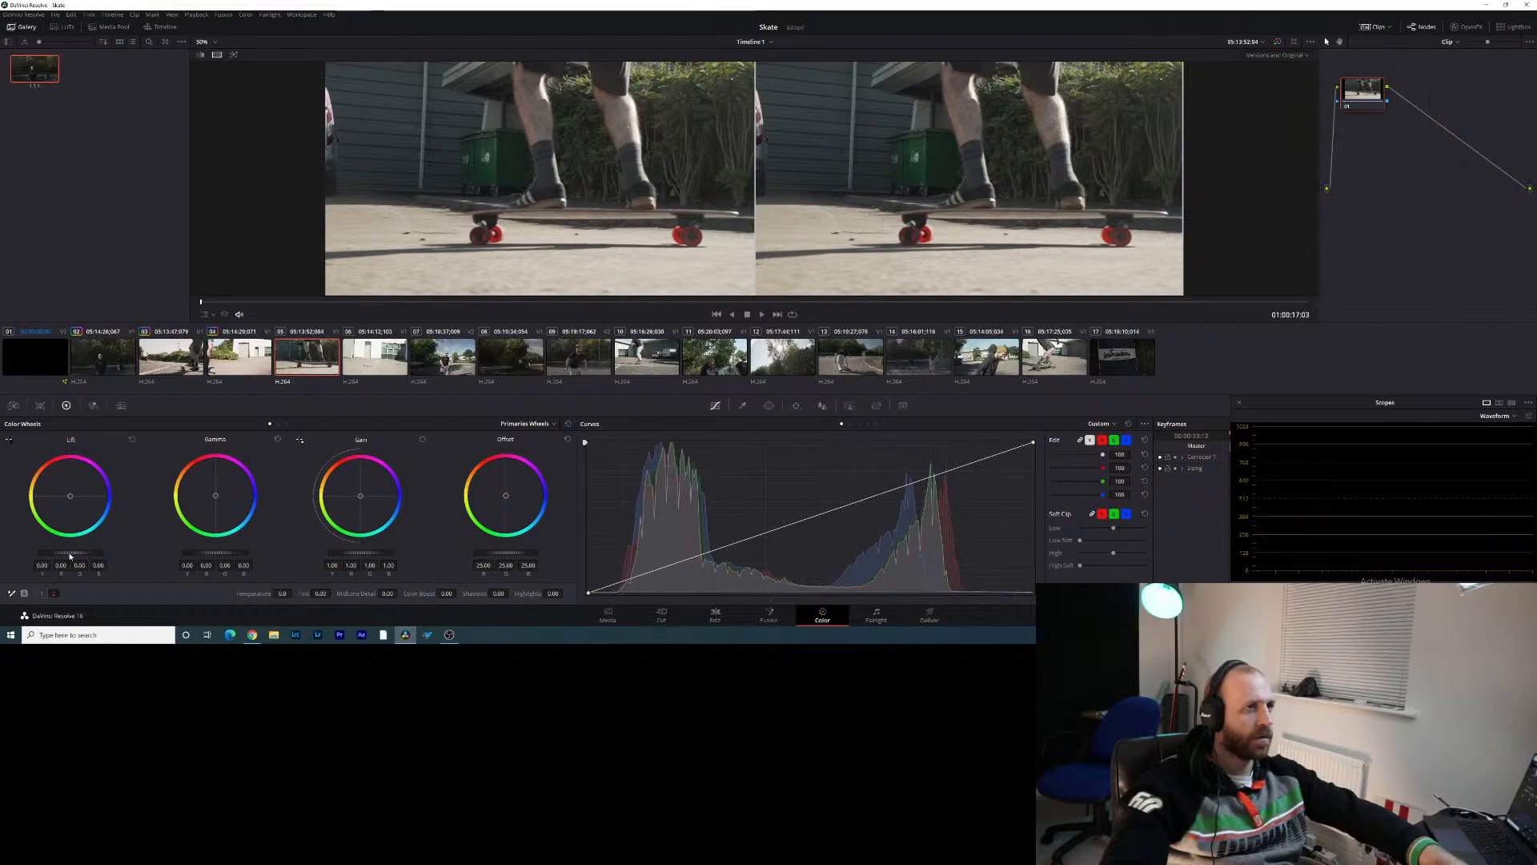
{"action": "left_click_drag", "start_coordinate": [72, 552], "coordinate": [77, 552]}
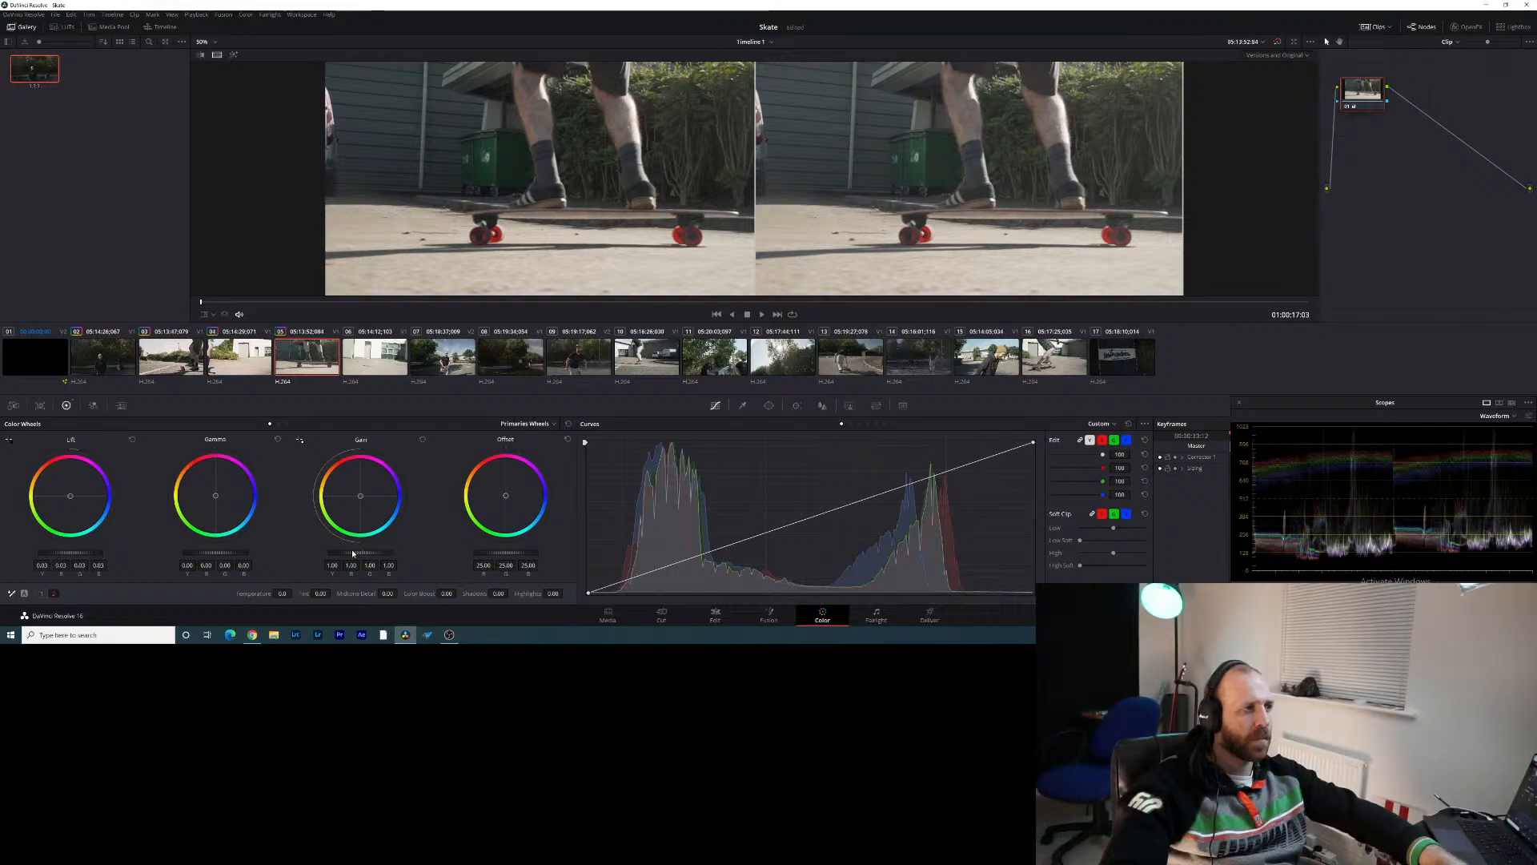
{"action": "left_click_drag", "start_coordinate": [361, 552], "coordinate": [353, 551]}
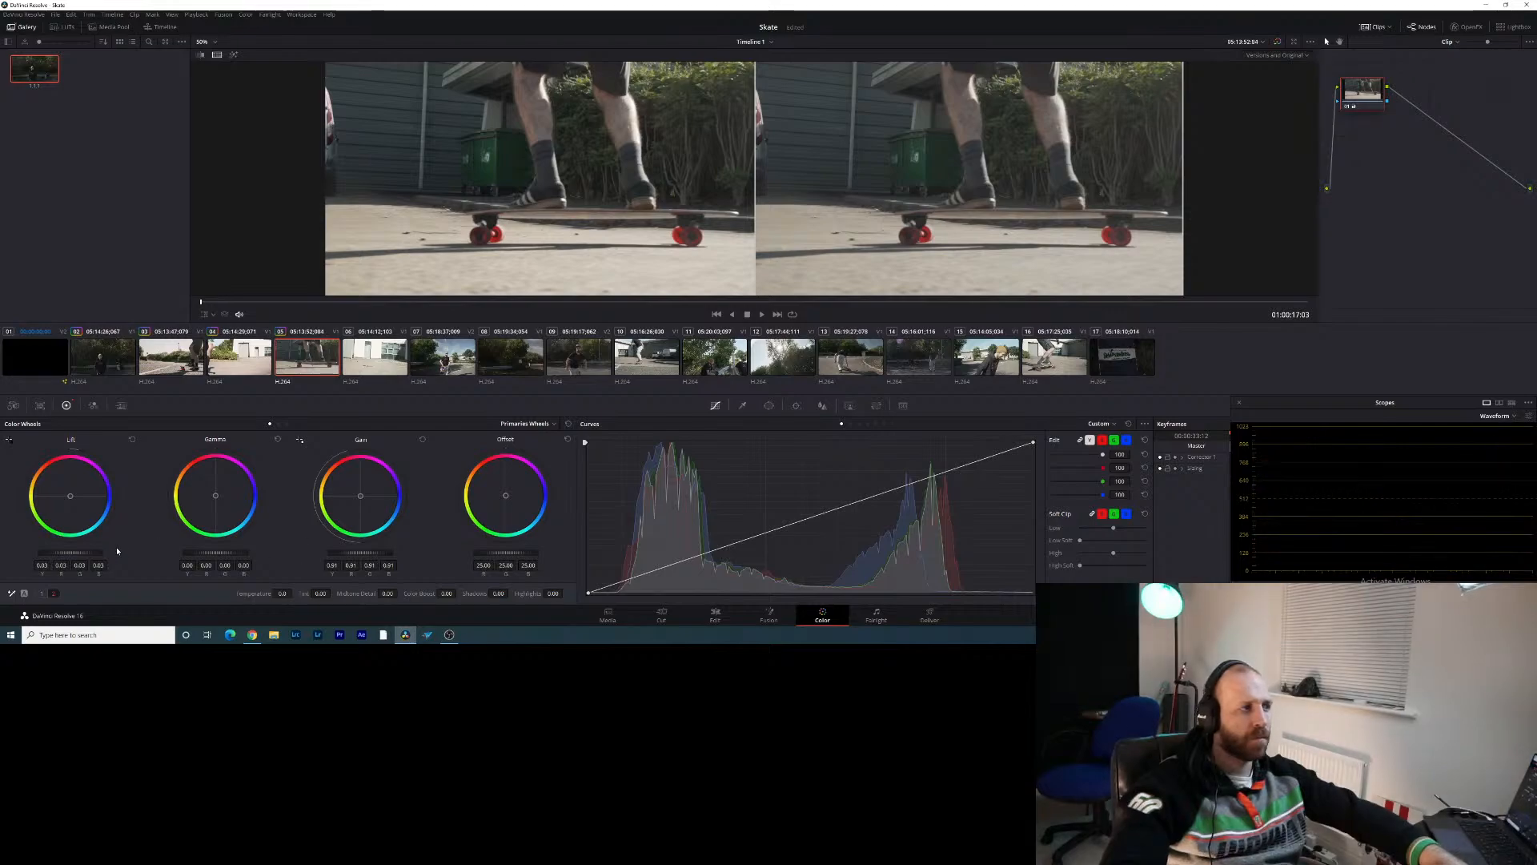
{"action": "left_click_drag", "start_coordinate": [74, 553], "coordinate": [71, 557]}
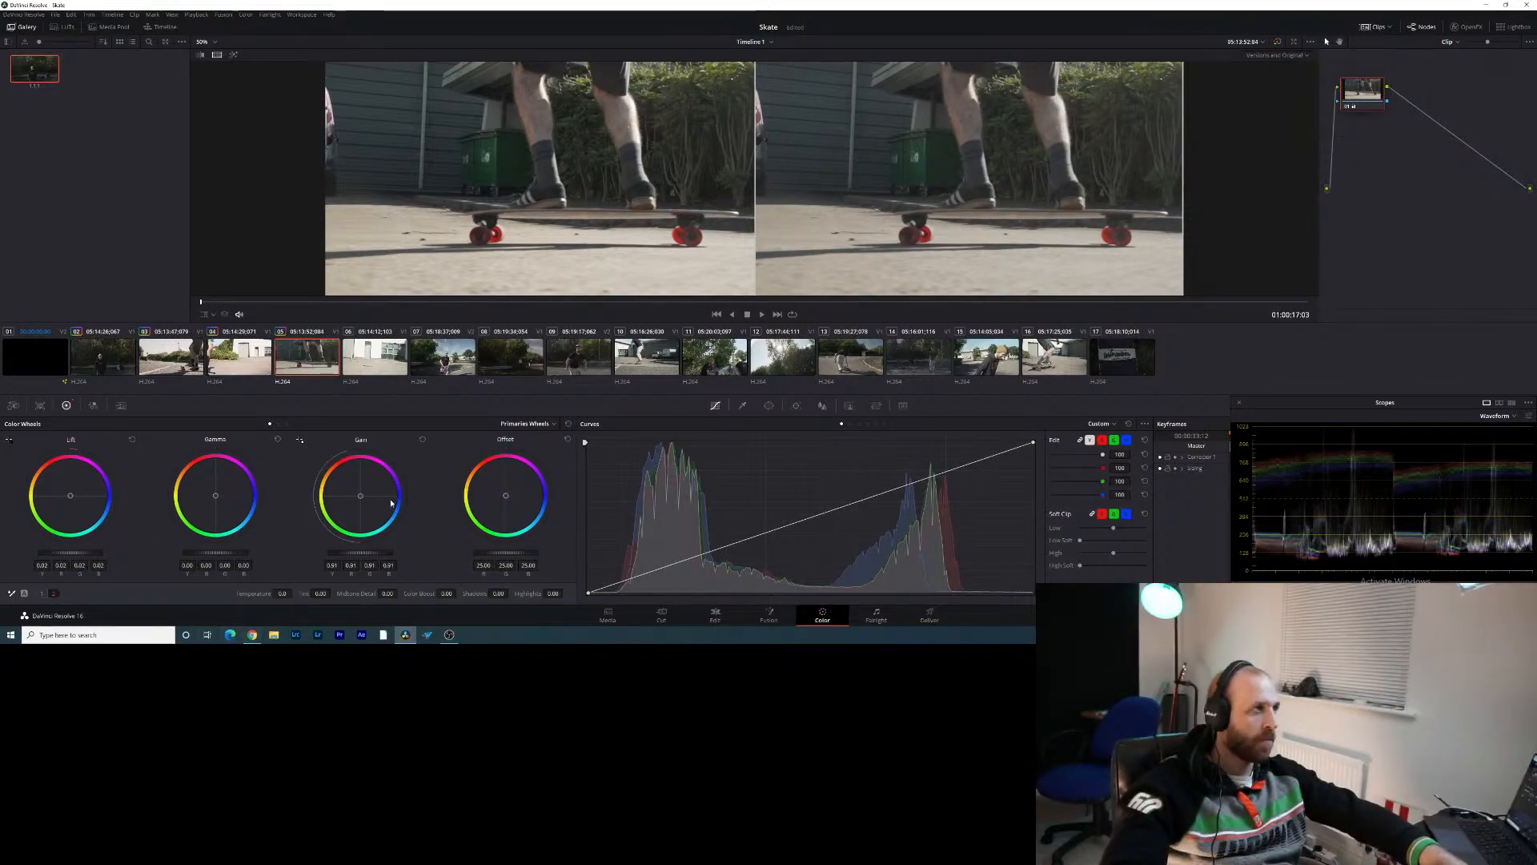
{"action": "mouse_move", "coordinate": [250, 636]}
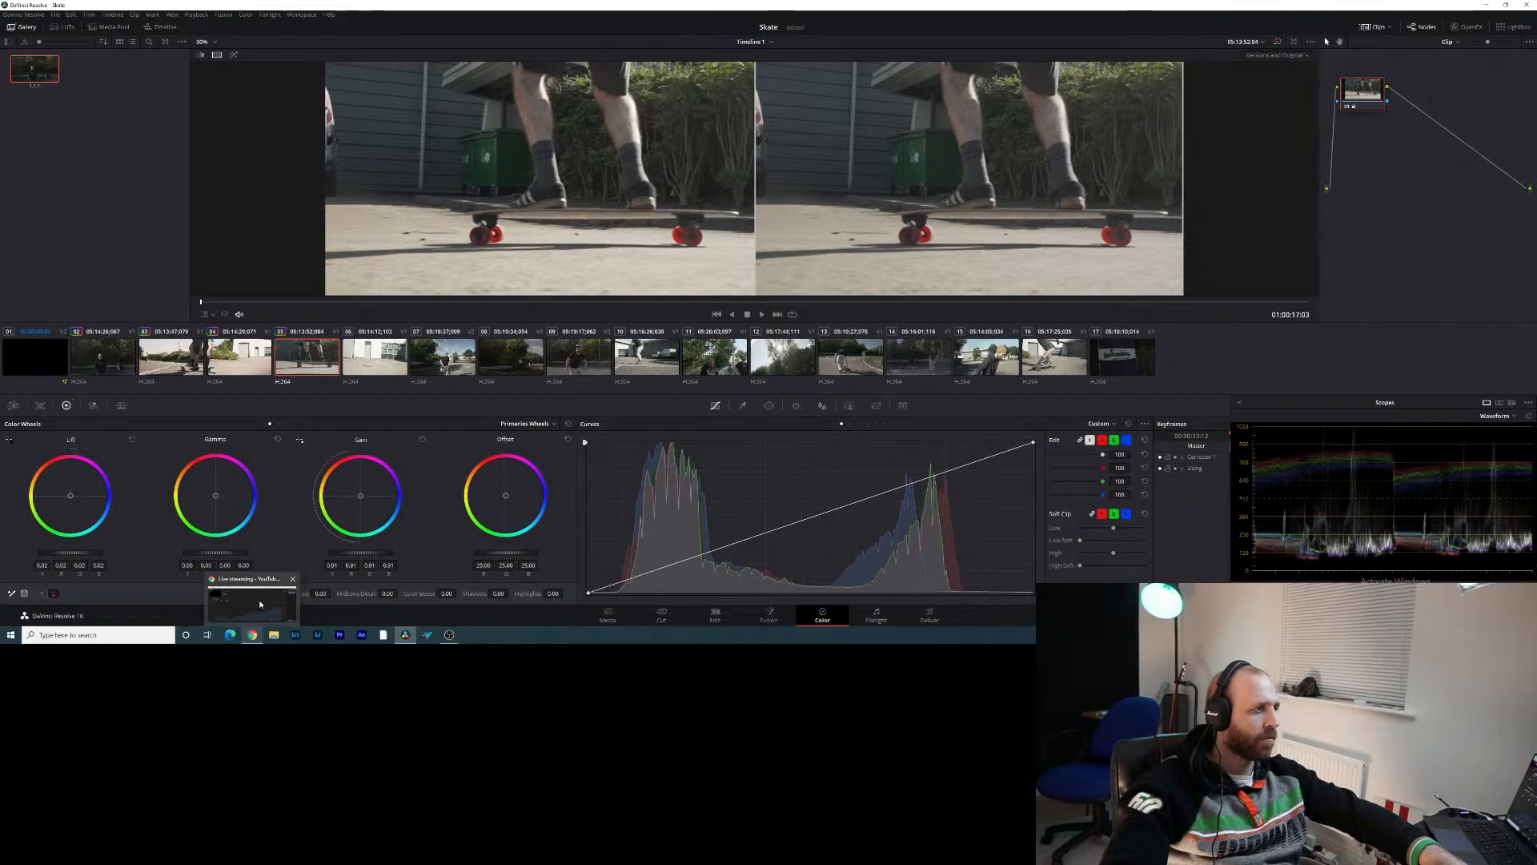
{"action": "left_click", "coordinate": [260, 604]}
{"action": "left_click", "coordinate": [405, 634]}
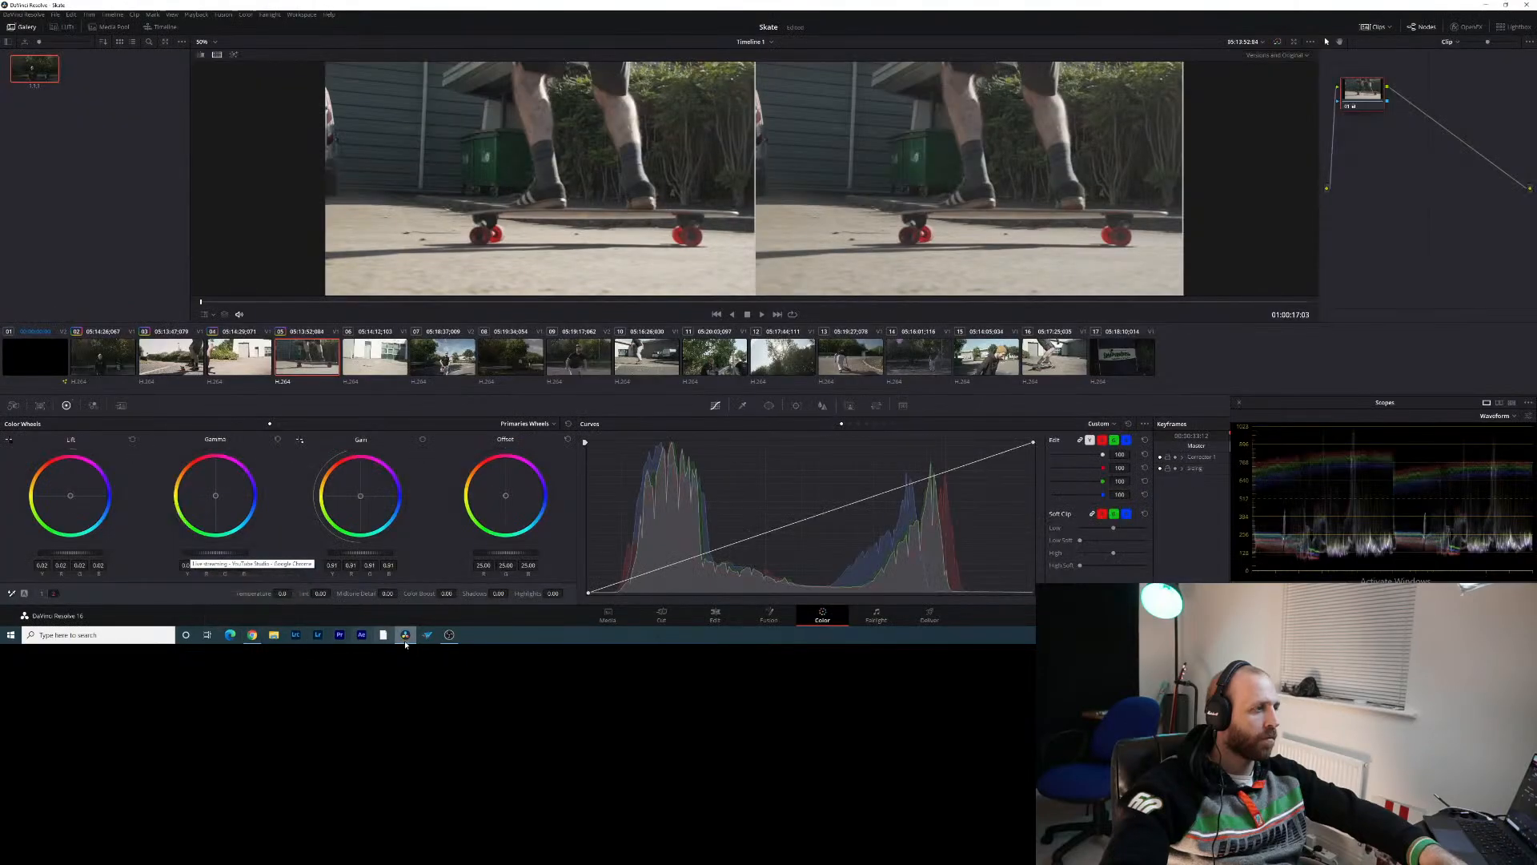
{"action": "mouse_move", "coordinate": [447, 634]}
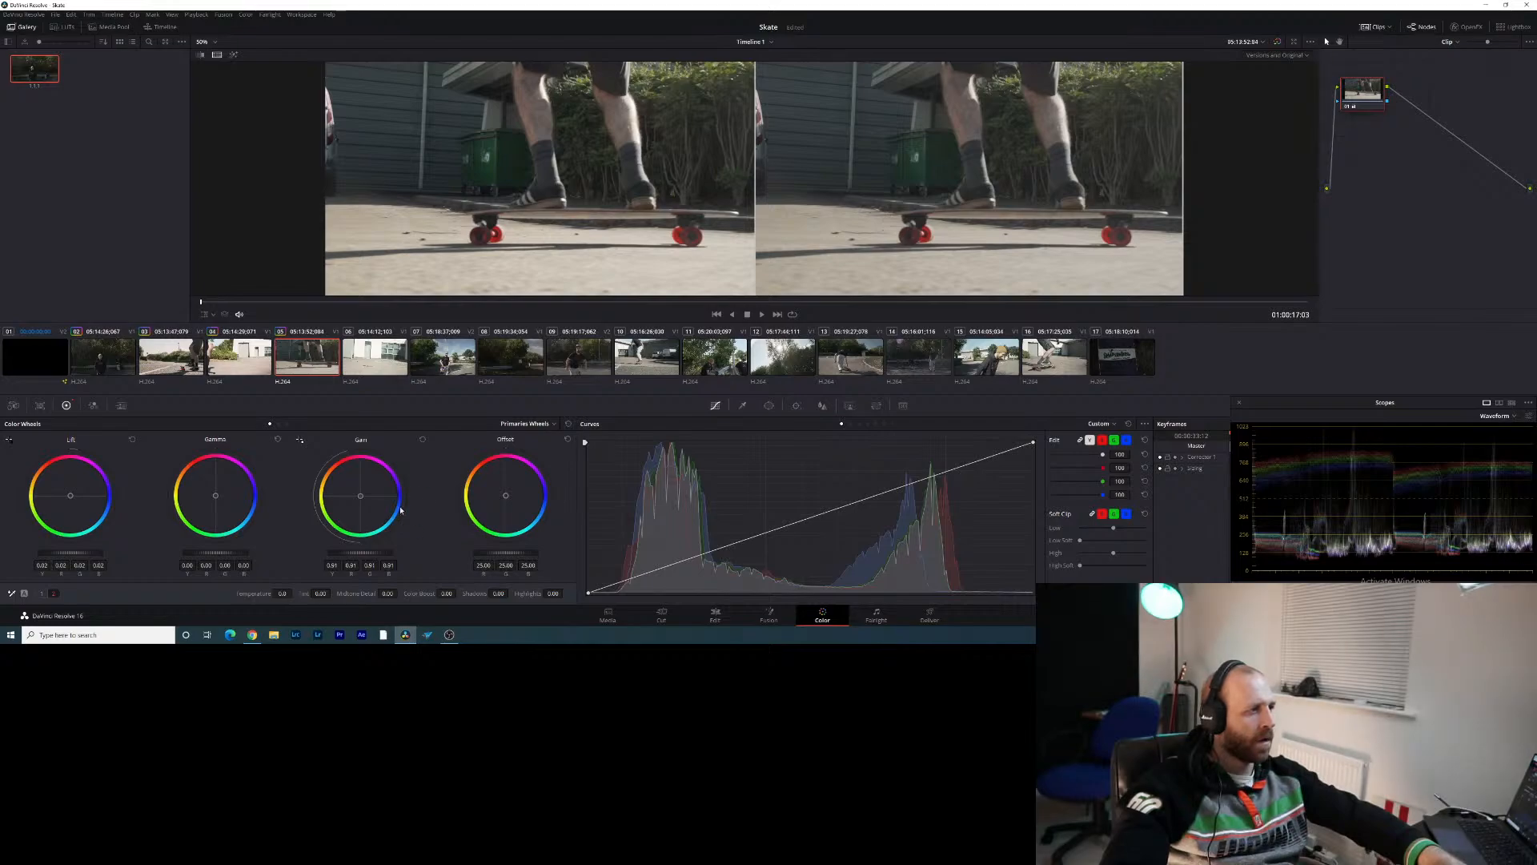
Raise clip 05's highlights to 0.07 using the log wheels
{"action": "left_click", "coordinate": [286, 424]}
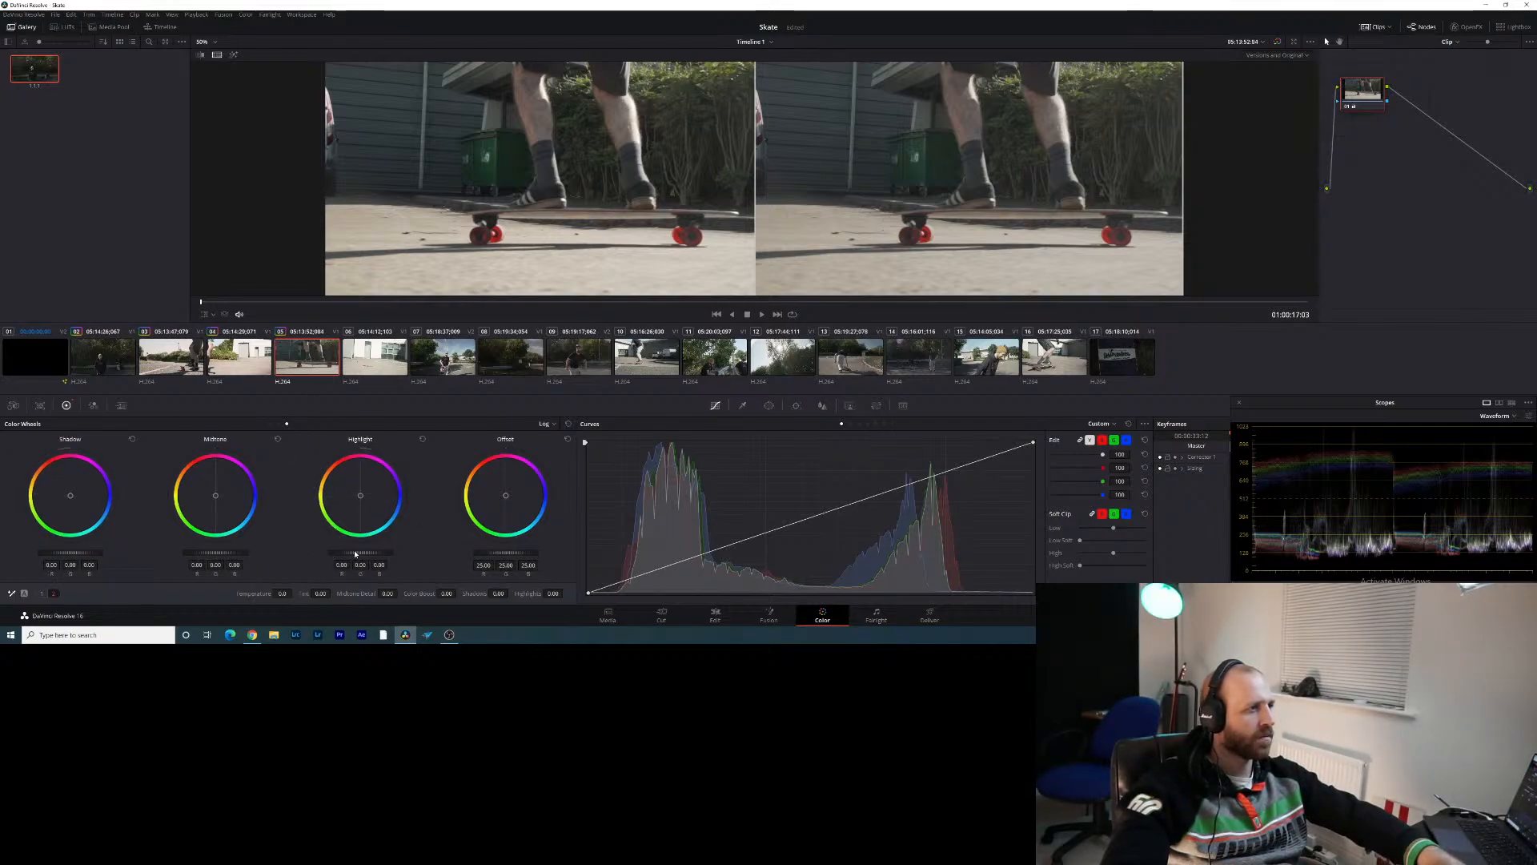
{"action": "left_click_drag", "start_coordinate": [361, 552], "coordinate": [366, 553]}
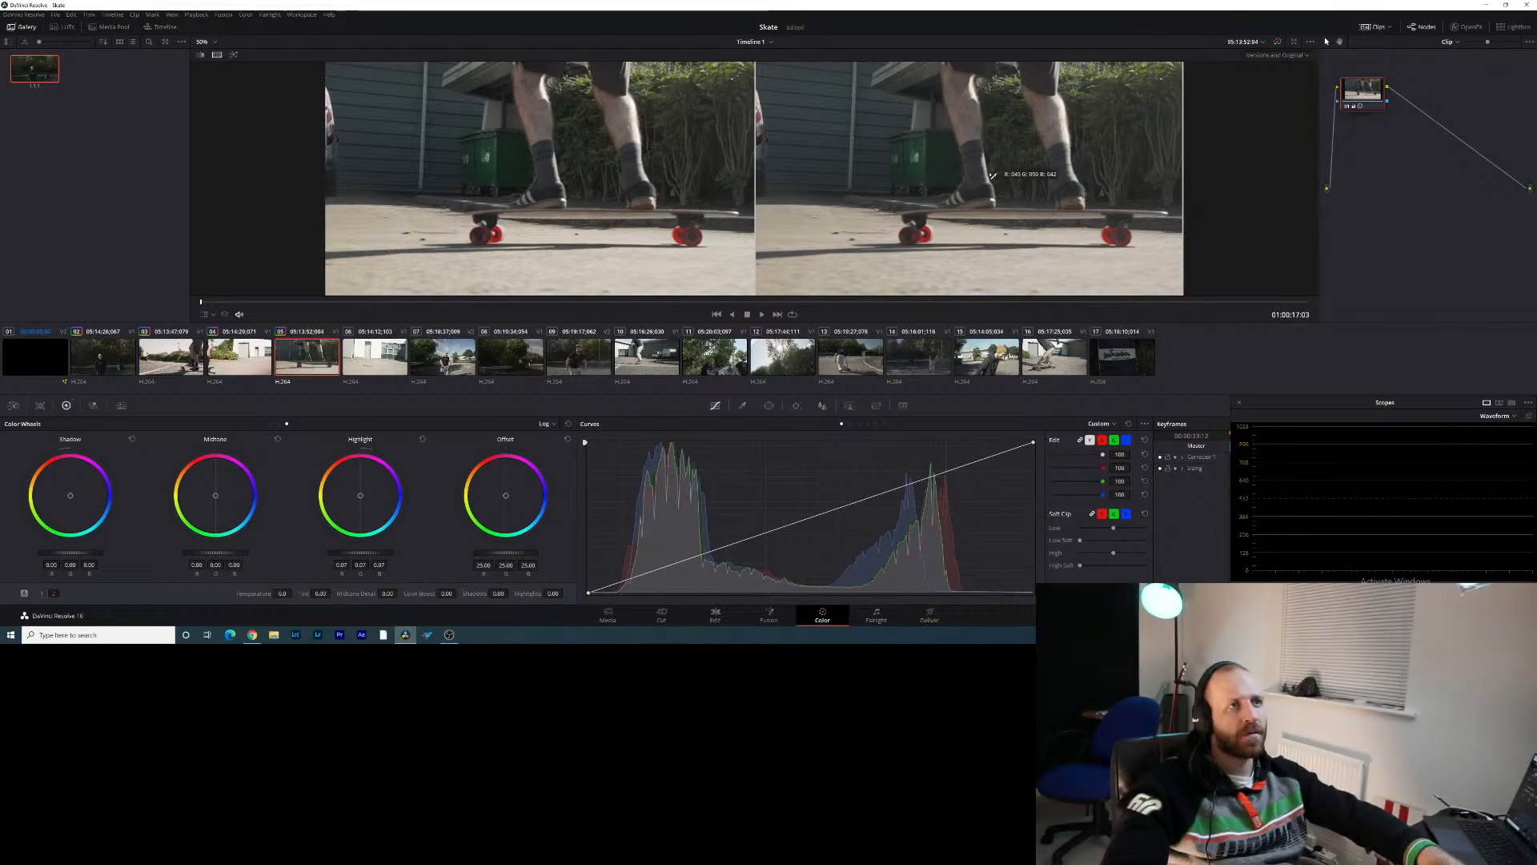
White-balance clip 05 from a point sampled by the skater's leg, correct the temperature to -2.5, and lower the shadows slightly
{"action": "left_click", "coordinate": [979, 102]}
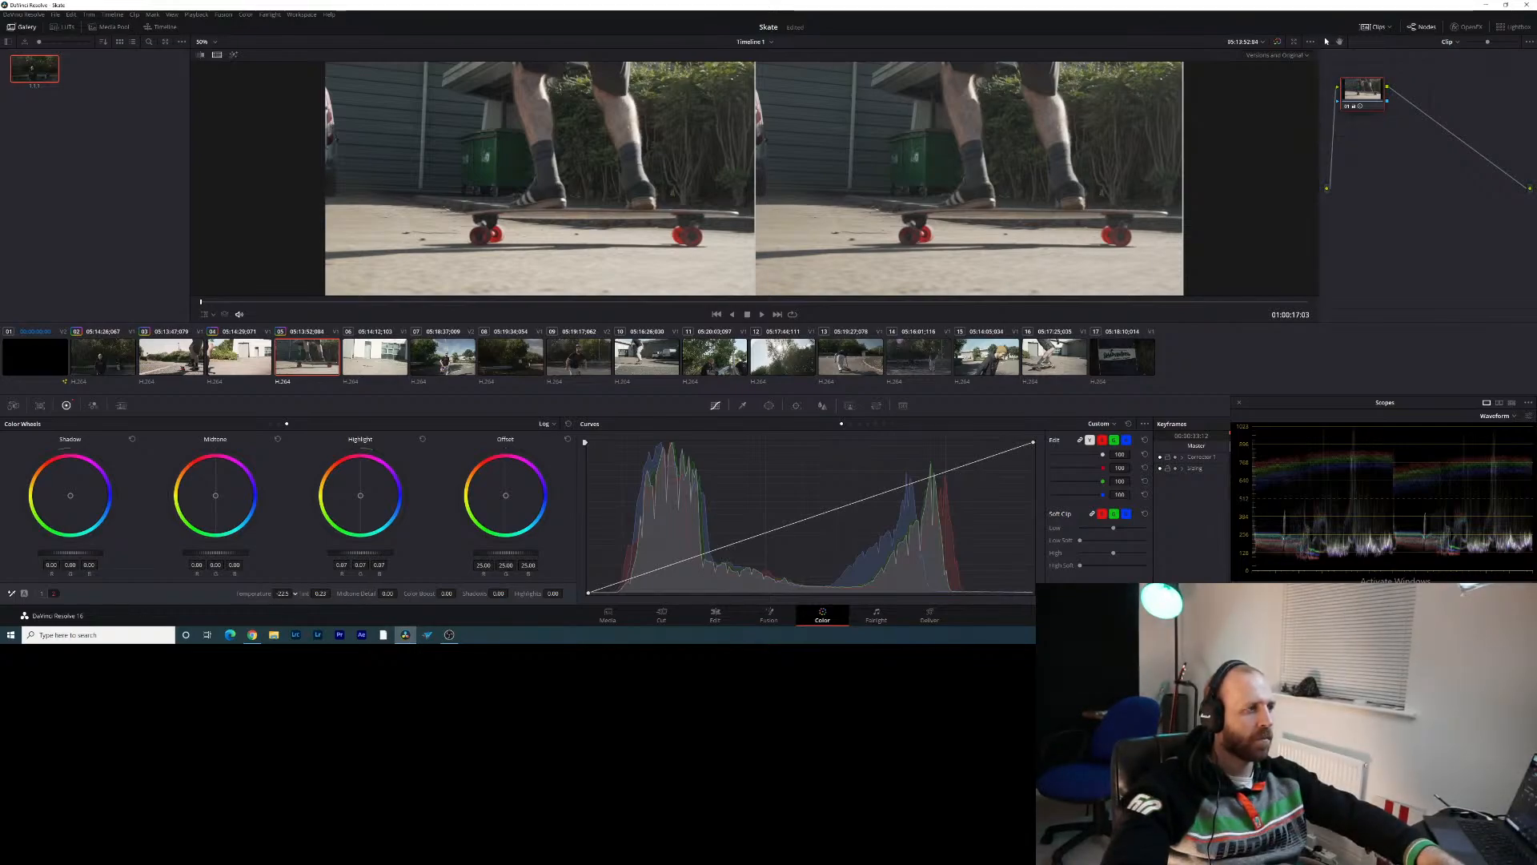
{"action": "left_click_drag", "start_coordinate": [295, 593], "coordinate": [300, 602]}
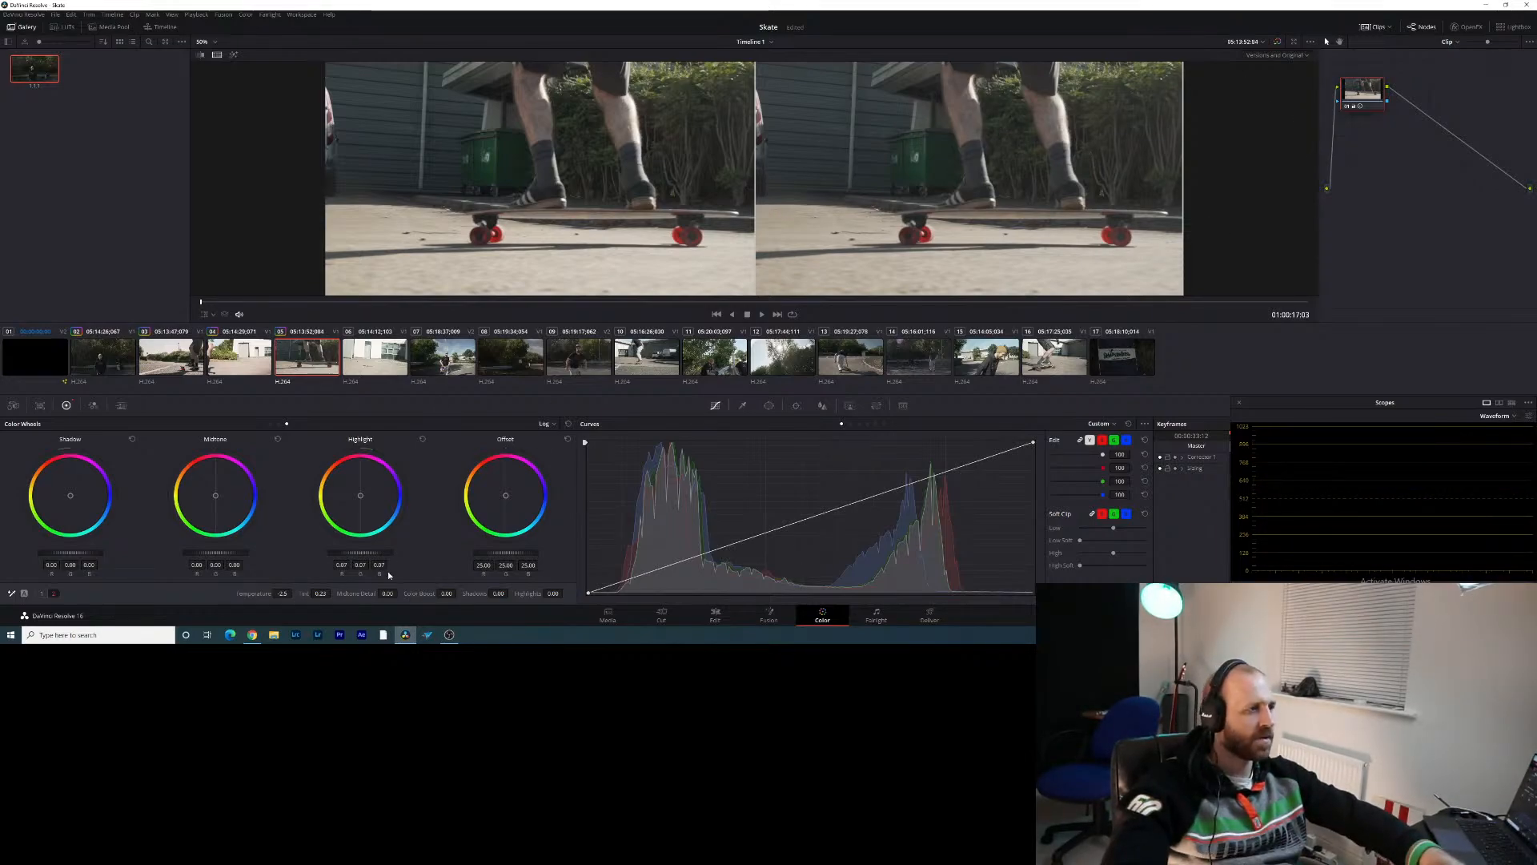
{"action": "left_click_drag", "start_coordinate": [493, 593], "coordinate": [558, 593]}
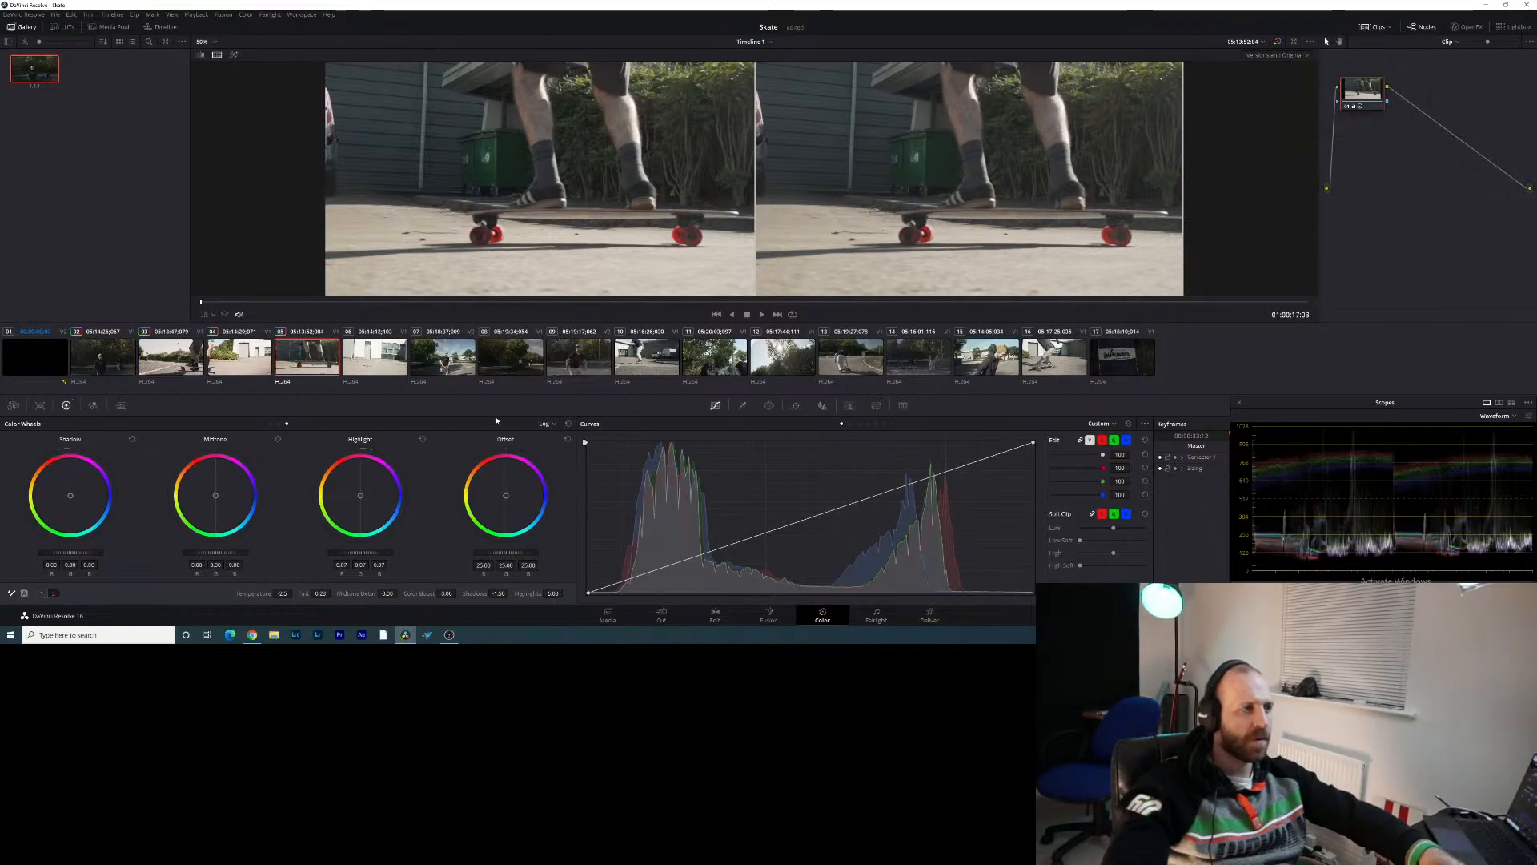
Raise clip 05's primary gamma to 0.02 and increase its contrast to 1.220
{"action": "left_click", "coordinate": [270, 425]}
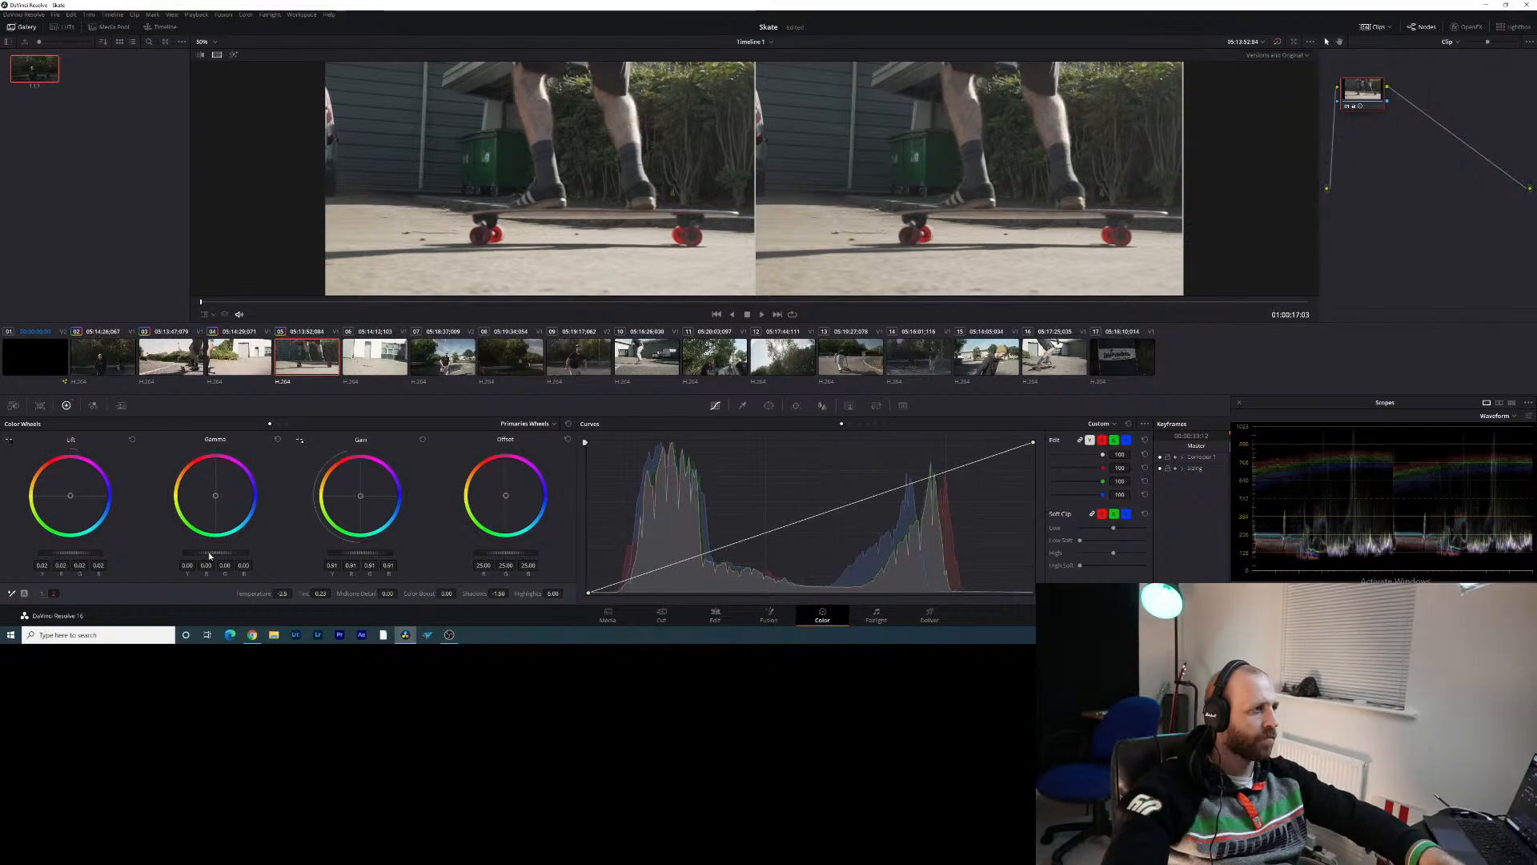
{"action": "left_click_drag", "start_coordinate": [207, 554], "coordinate": [209, 556]}
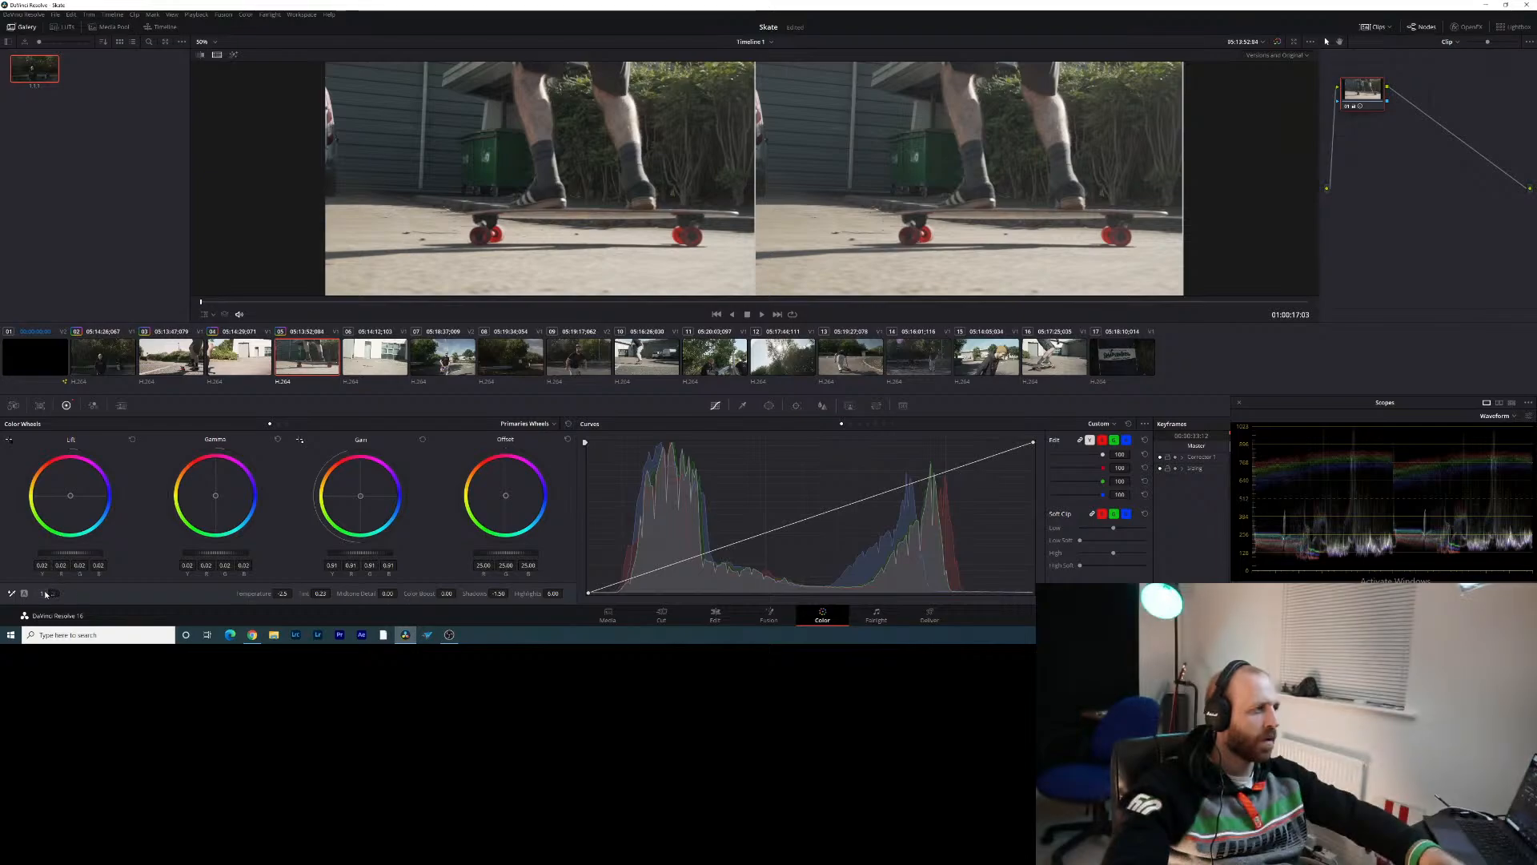
{"action": "scroll", "coordinate": [286, 596], "scroll_direction": "up", "scroll_amount": 1}
{"action": "left_click_drag", "start_coordinate": [381, 590], "coordinate": [399, 593]}
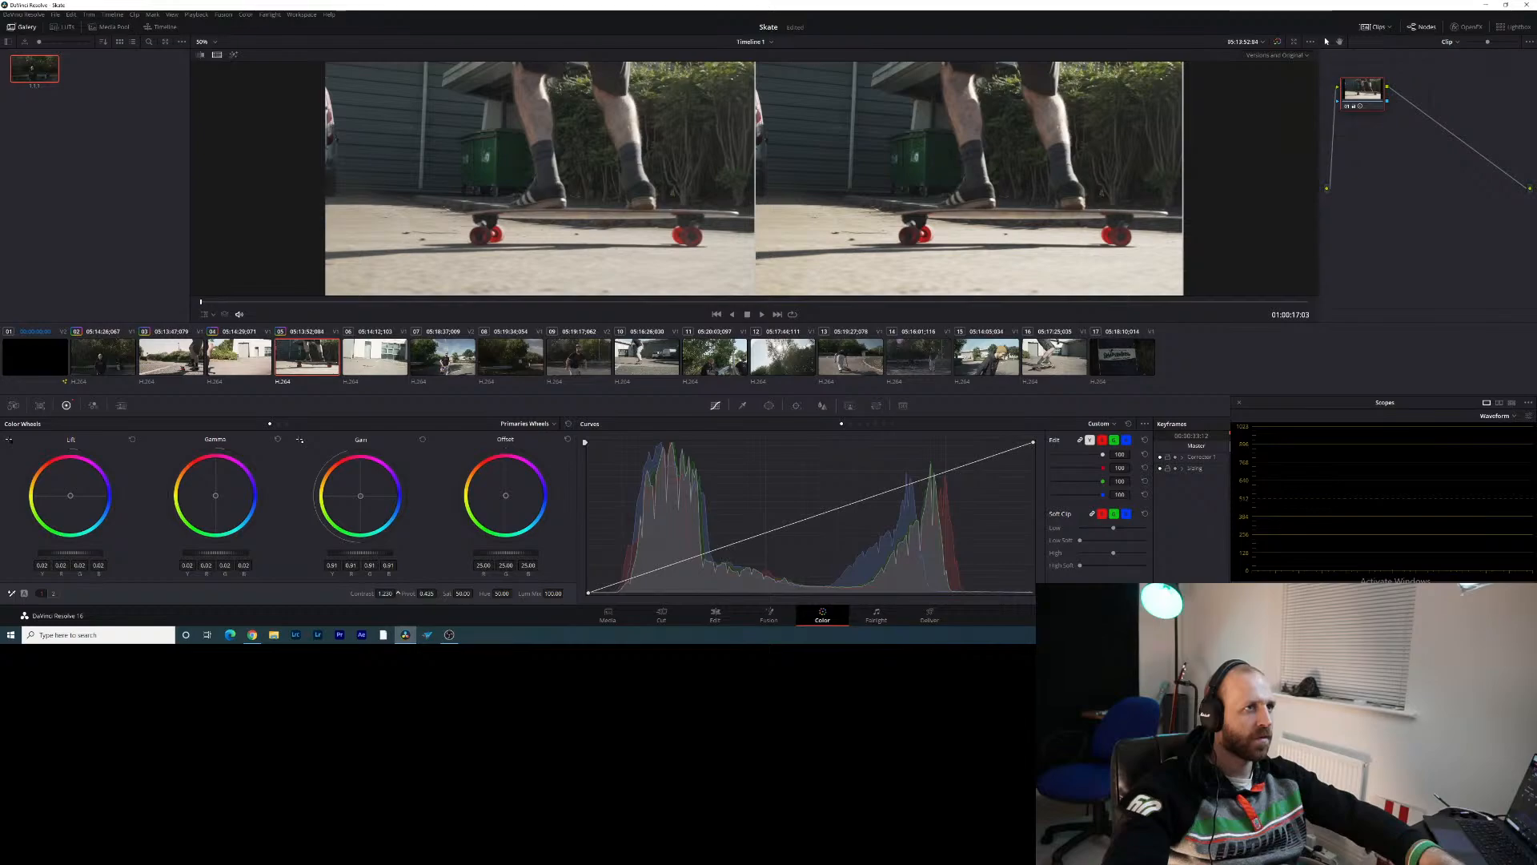
Open clip 06 for grading and move the playhead to the skater's frame at 01:00:21:00
{"action": "left_click", "coordinate": [390, 373]}
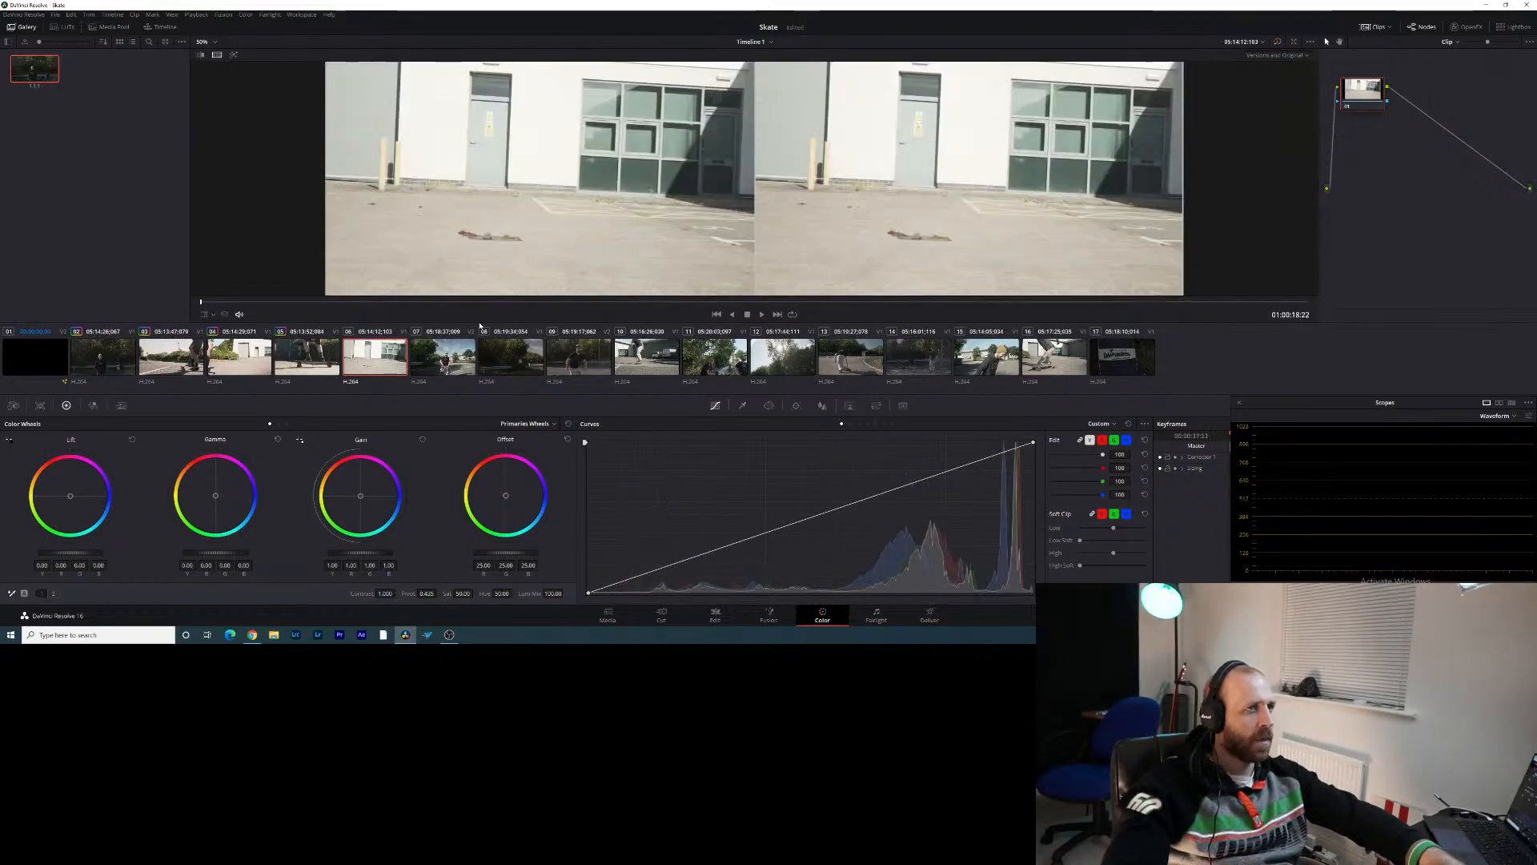
{"action": "left_click_drag", "start_coordinate": [210, 305], "coordinate": [659, 309]}
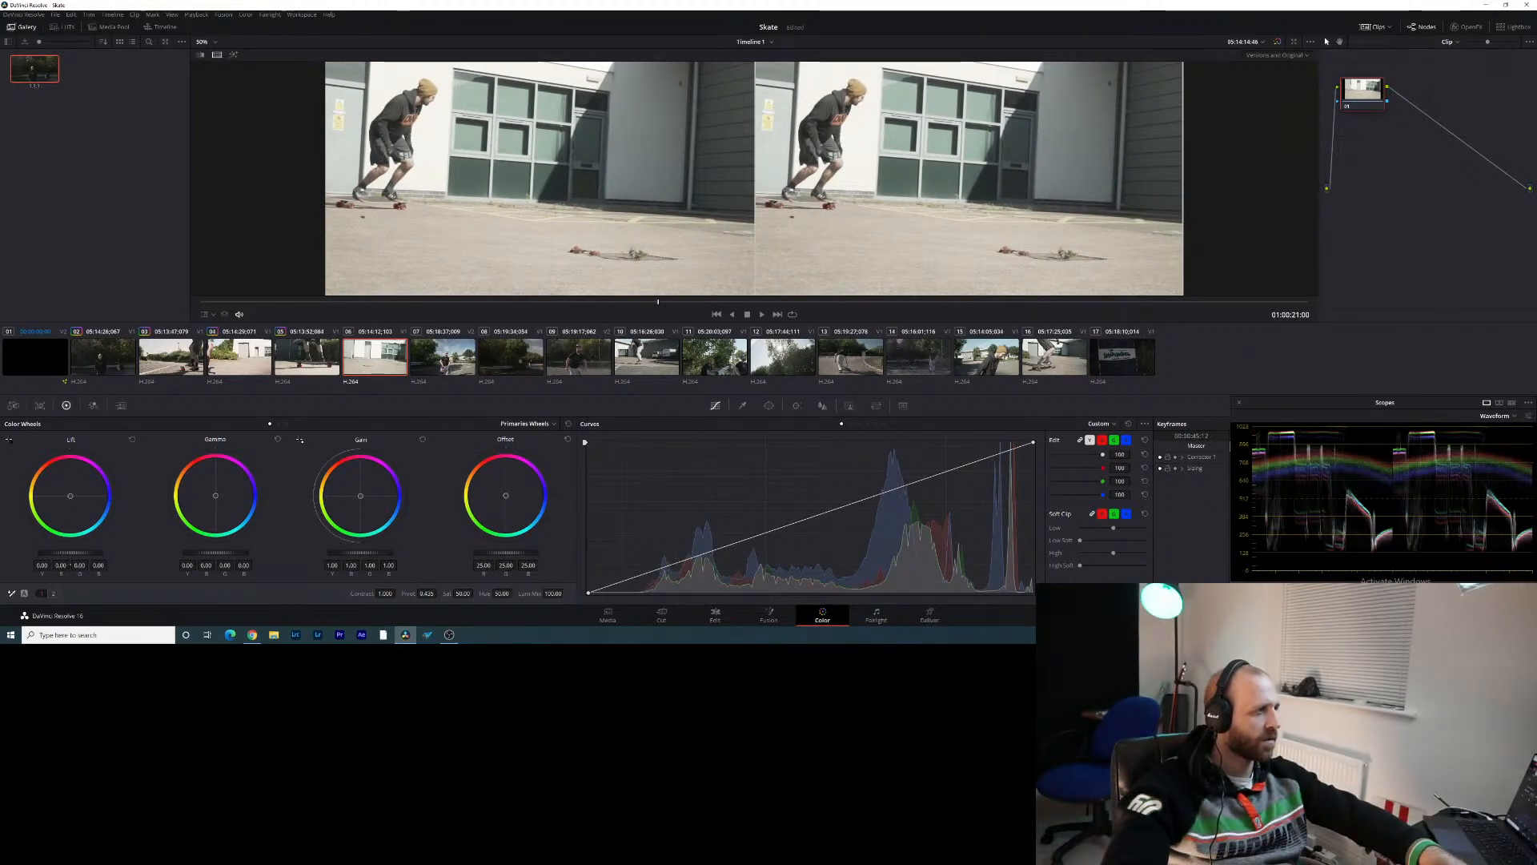
{"action": "left_click_drag", "start_coordinate": [64, 552], "coordinate": [58, 553]}
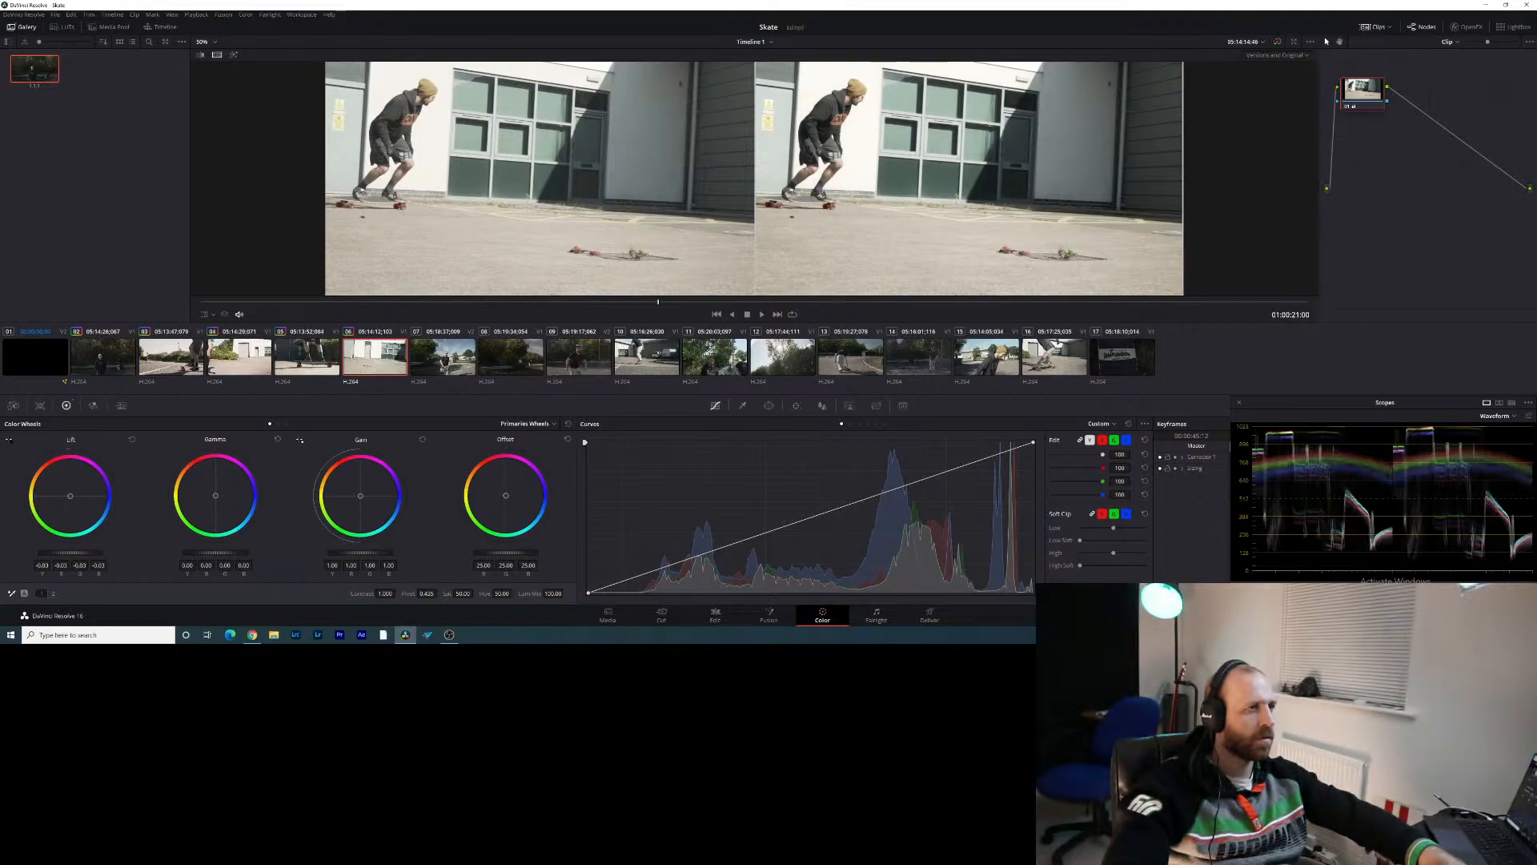
{"action": "mouse_move", "coordinate": [377, 554]}
{"action": "left_mouse_down"}
{"action": "mouse_move", "coordinate": [400, 554]}
{"action": "mouse_move", "coordinate": [373, 554]}
{"action": "left_mouse_up"}
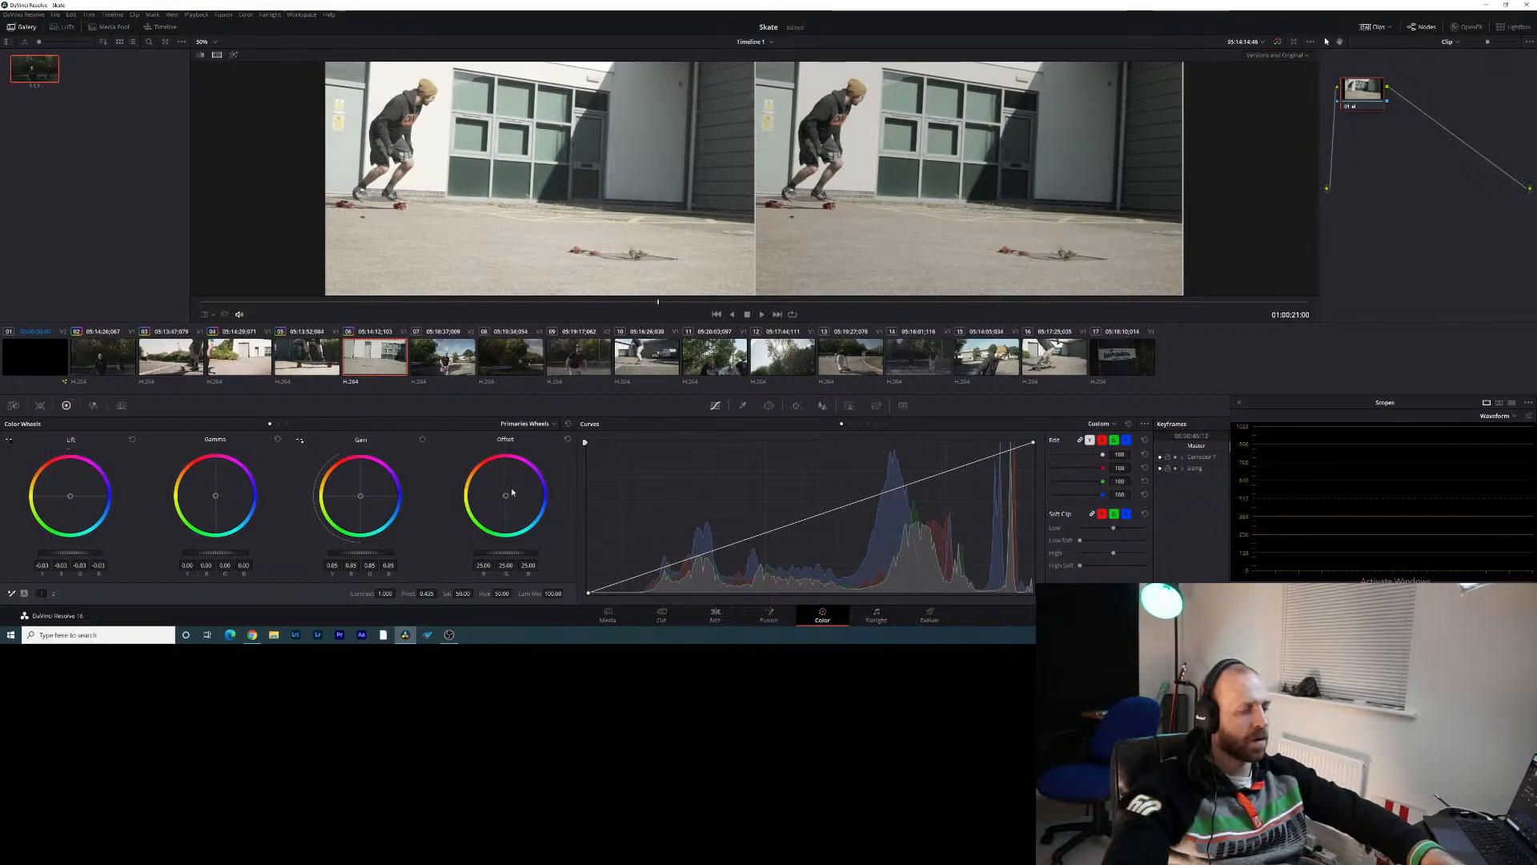
{"action": "key", "text": "ctrl+Home"}
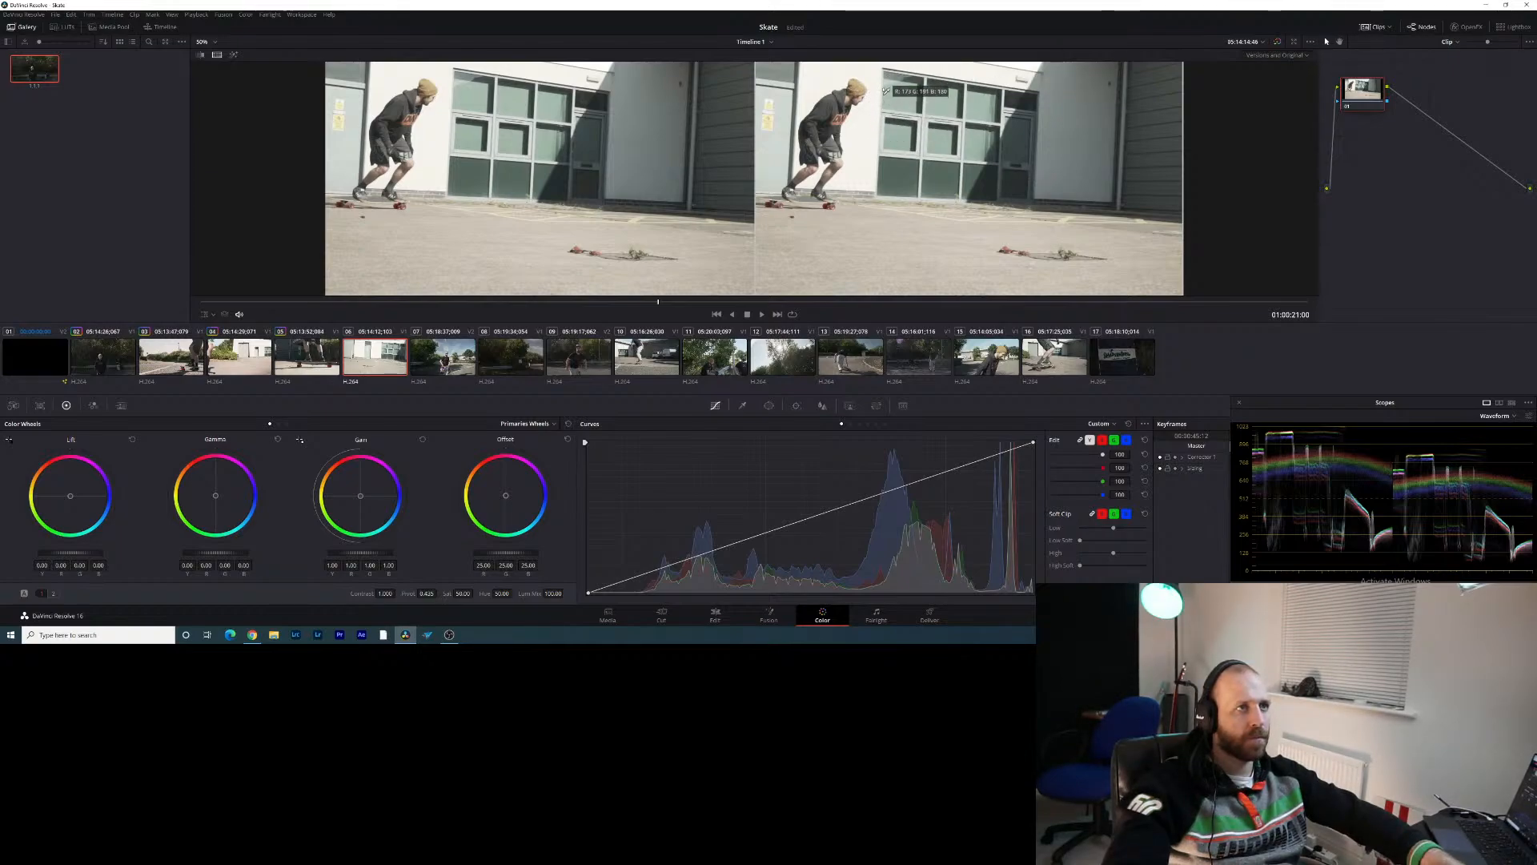
White-balance clip 06 from the wall beside the skater's head, reducing the tint to 19.02 and the temperature to 208.1
{"action": "left_click", "coordinate": [836, 83]}
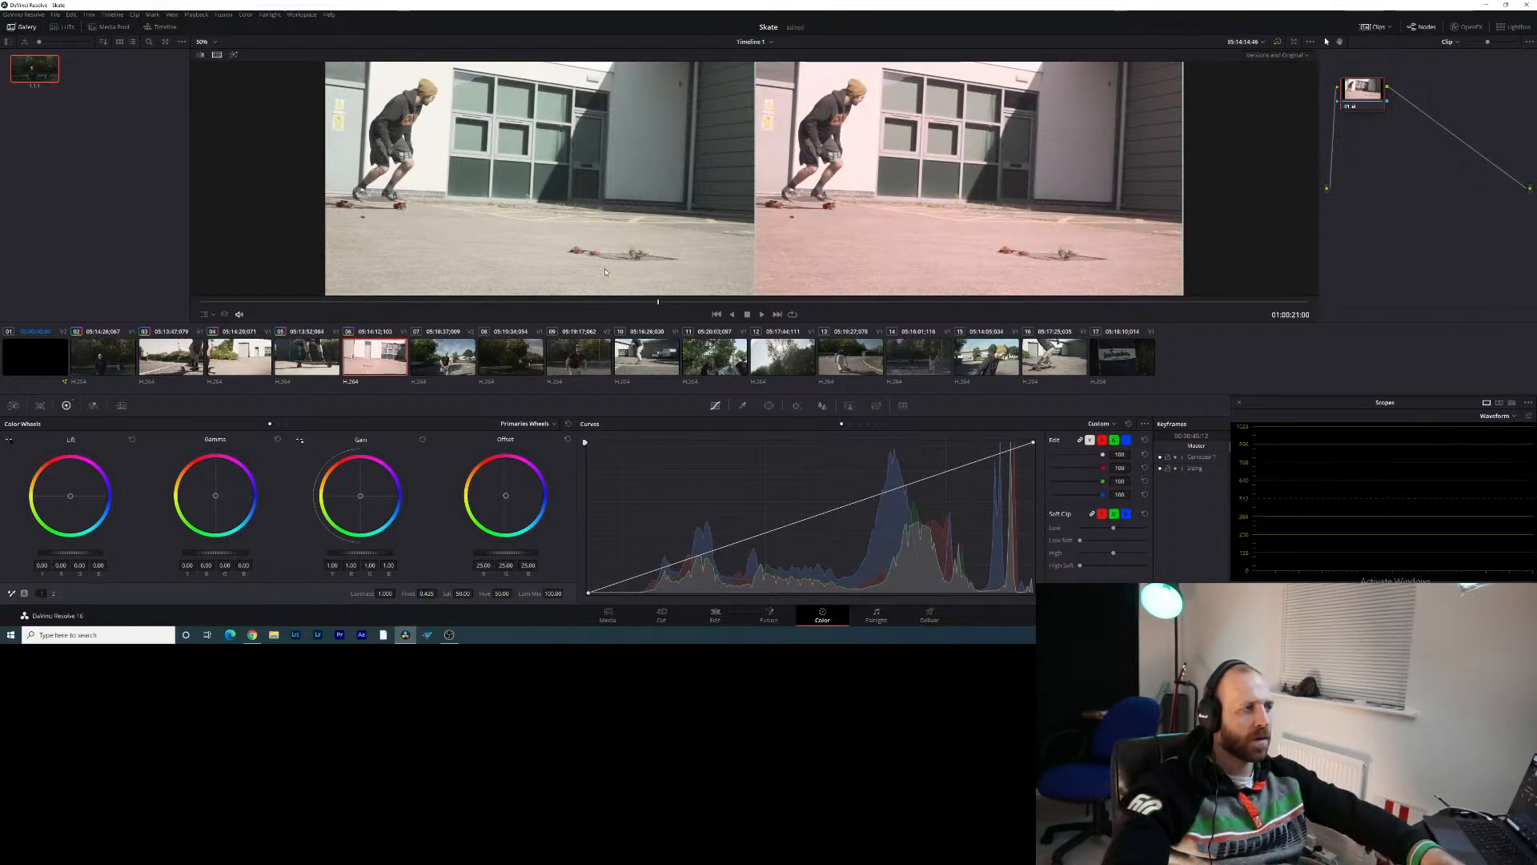
{"action": "scroll", "coordinate": [314, 593], "scroll_direction": "down", "scroll_amount": 1}
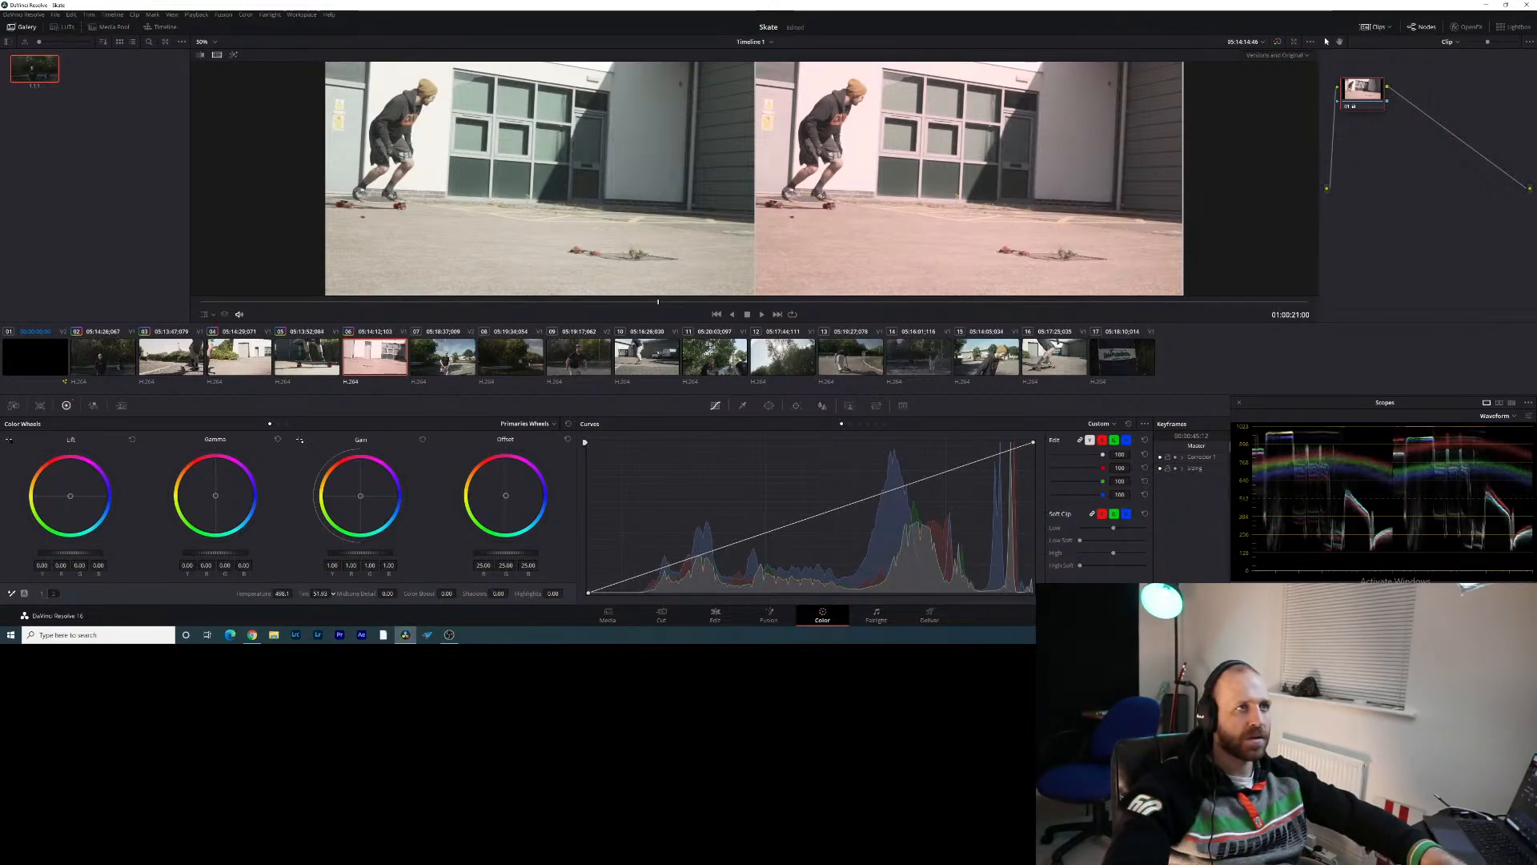
{"action": "left_click_drag", "start_coordinate": [302, 593], "coordinate": [382, 594]}
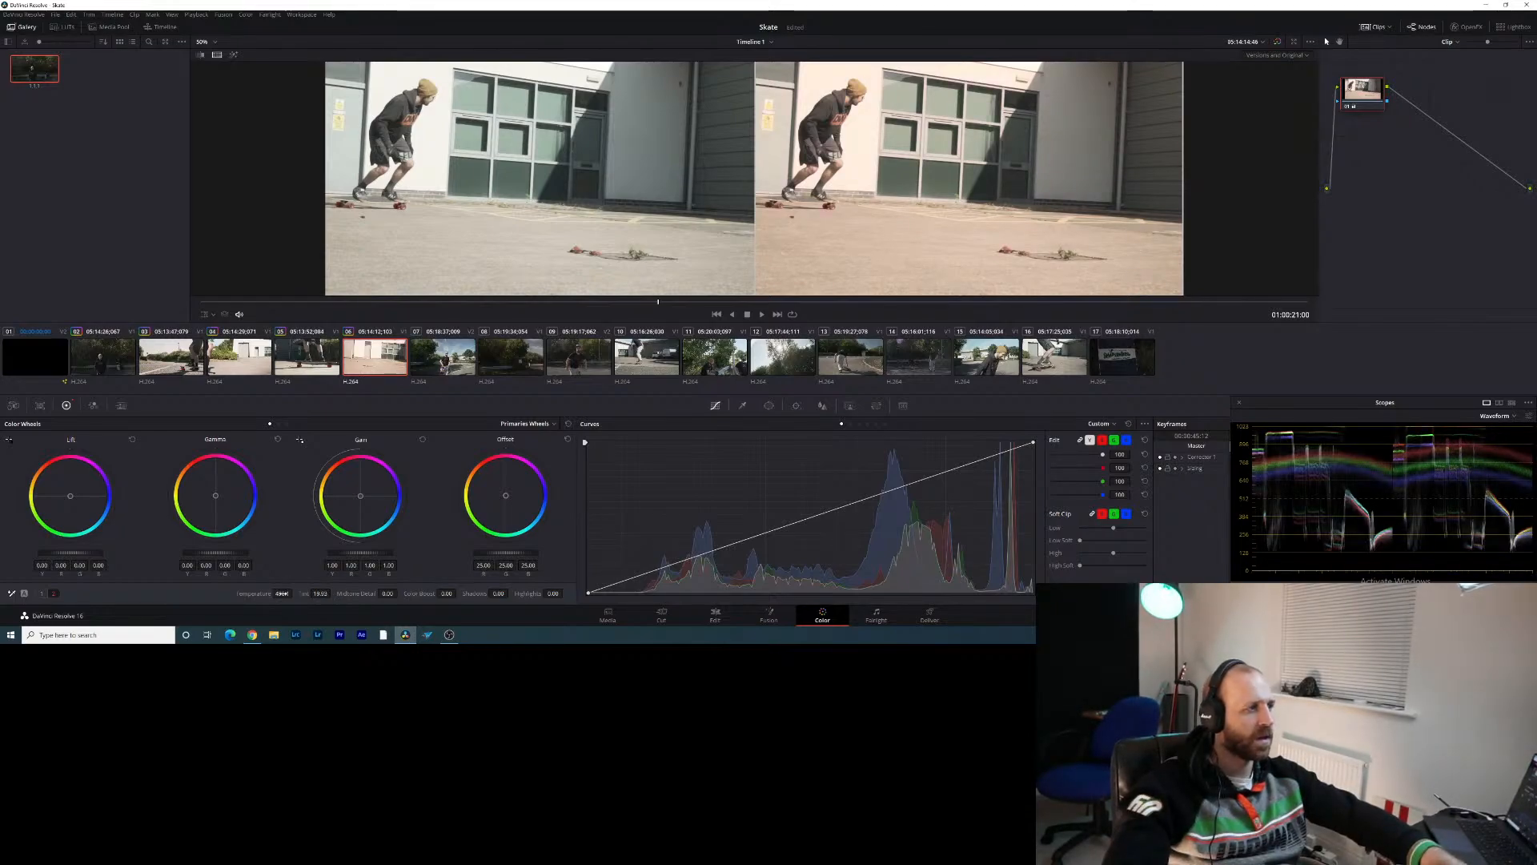
{"action": "left_click_drag", "start_coordinate": [282, 593], "coordinate": [289, 593]}
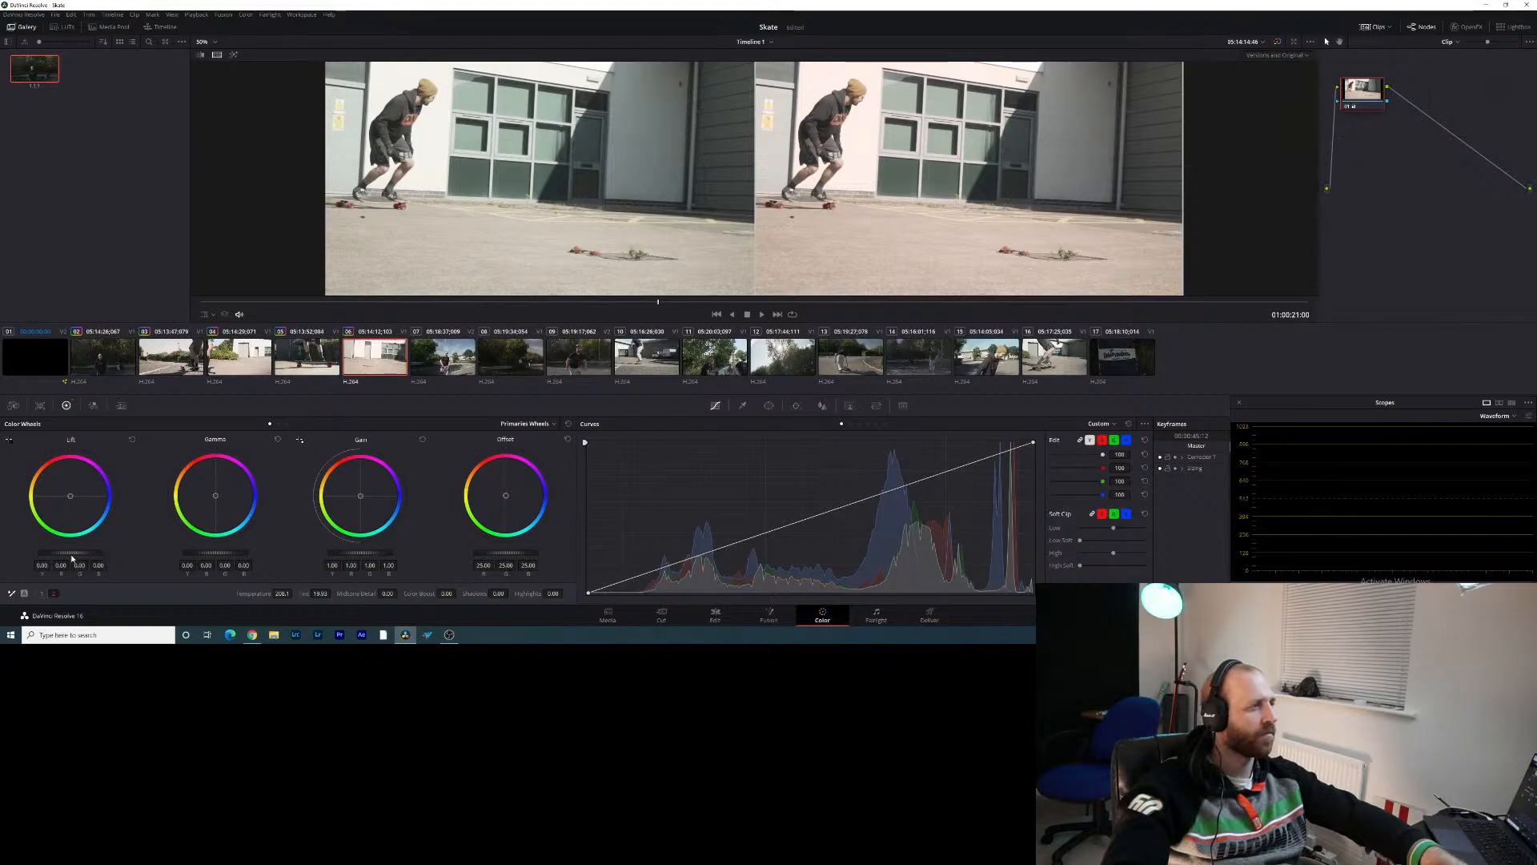
Lower clip 06's primary lift to -0.01 and its gain to 0.93
{"action": "left_click_drag", "start_coordinate": [69, 552], "coordinate": [64, 552]}
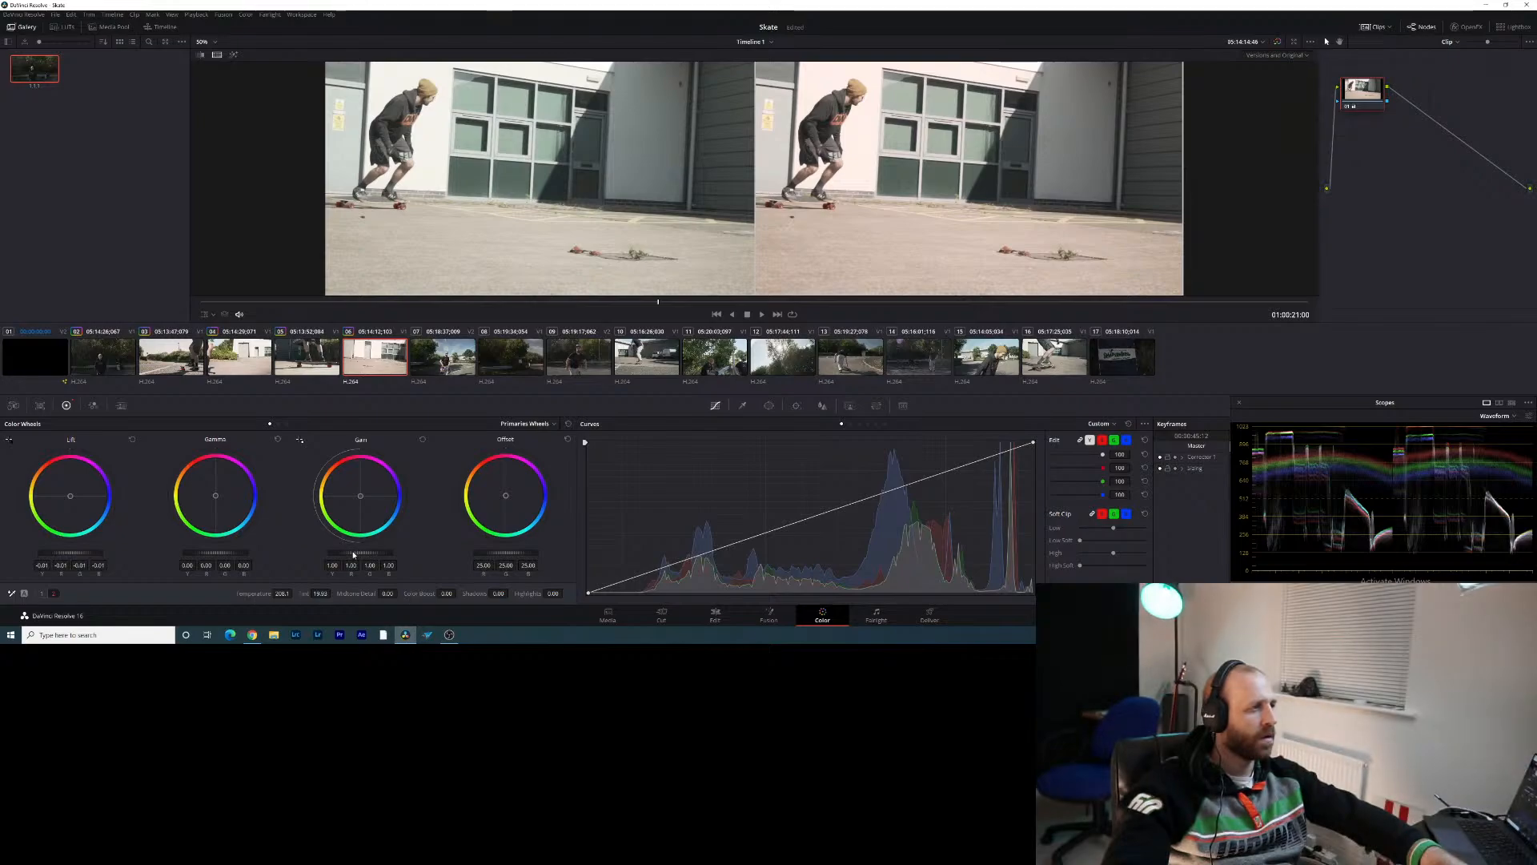
{"action": "left_click_drag", "start_coordinate": [361, 553], "coordinate": [355, 552]}
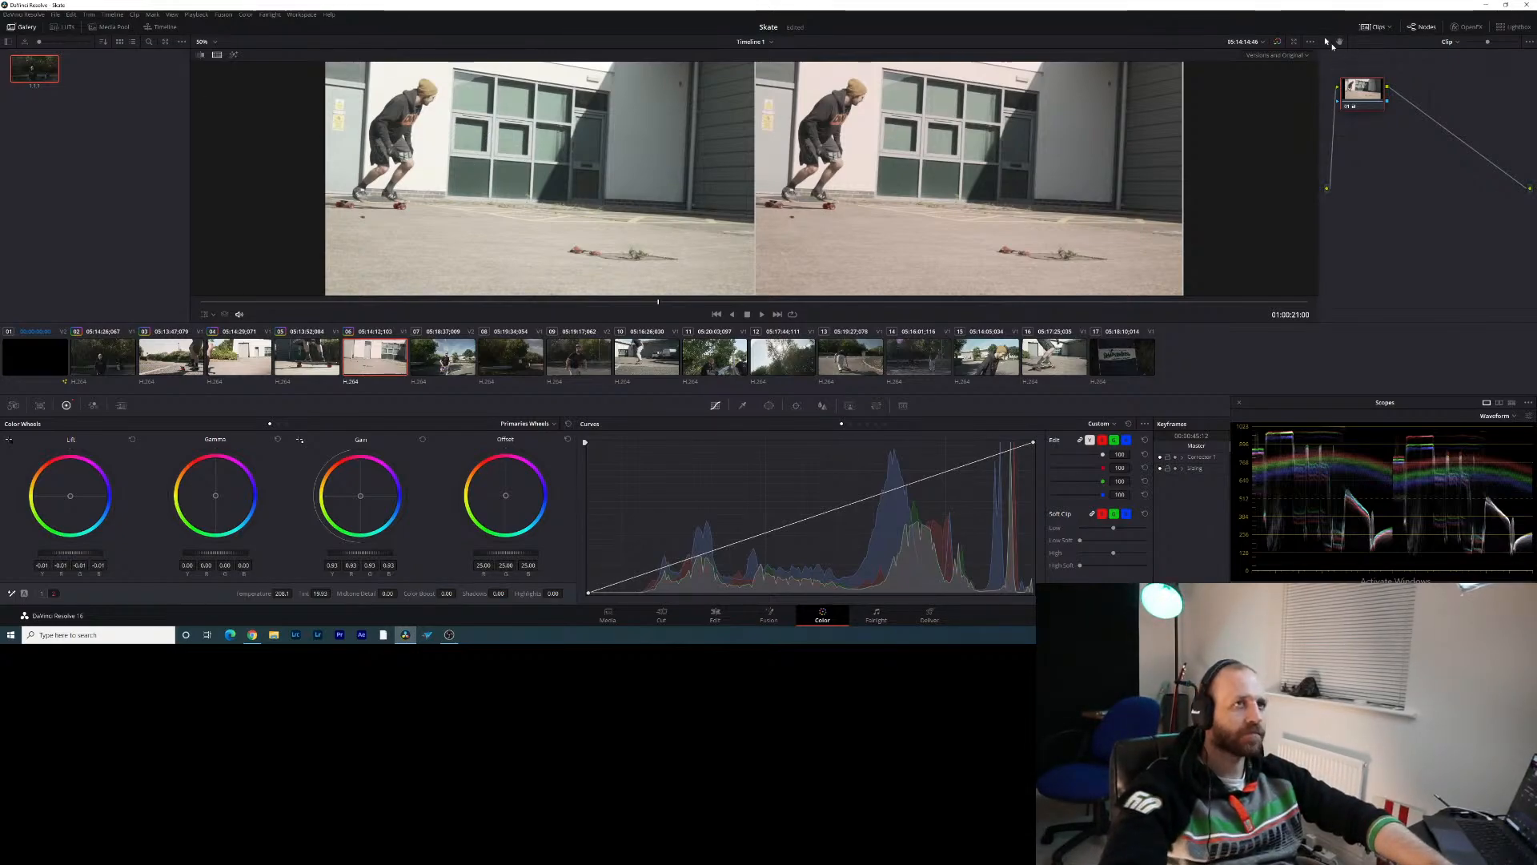
{"action": "left_click", "coordinate": [1277, 55]}
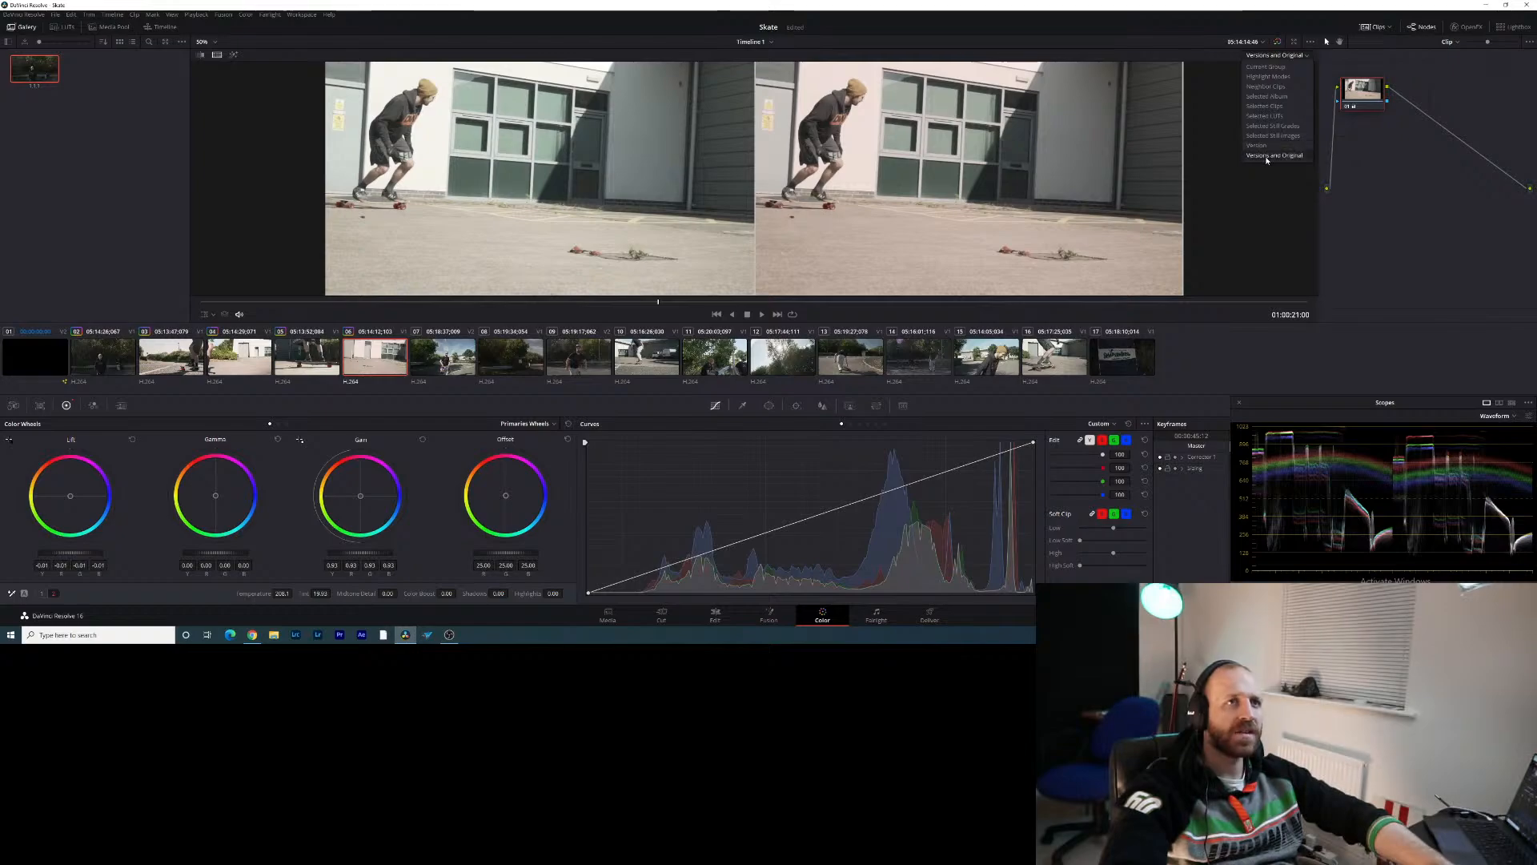
{"action": "left_click", "coordinate": [1242, 208]}
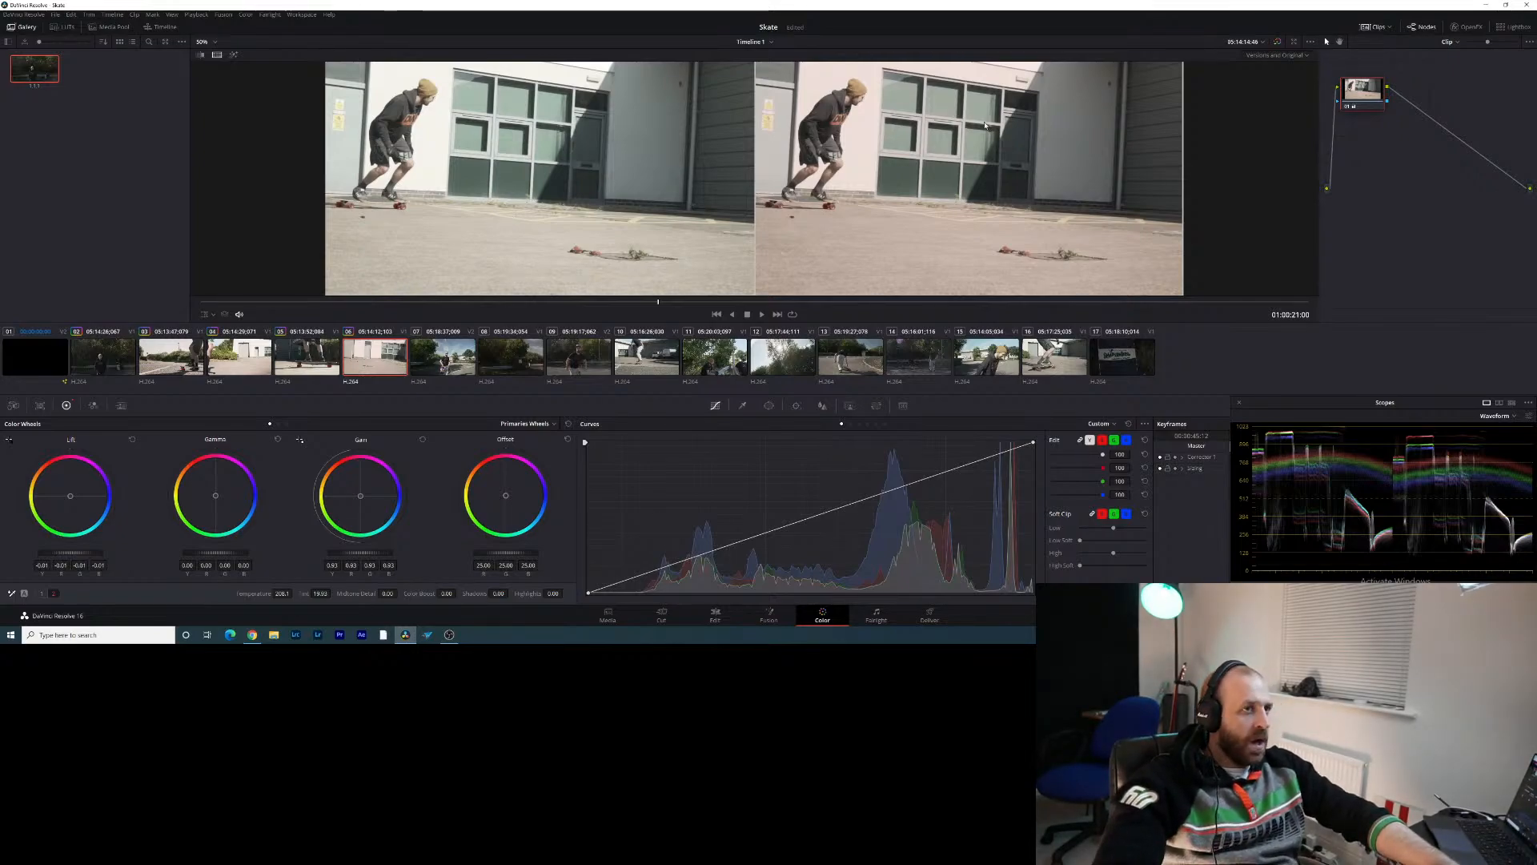
Add a highlight and a shadow point to clip 06's custom curve, lifting the brights and darkening the darks slightly for a soft S-curve
{"action": "left_click", "coordinate": [945, 468]}
{"action": "mouse_move", "coordinate": [944, 468]}
{"action": "left_mouse_down"}
{"action": "mouse_move", "coordinate": [942, 500]}
{"action": "mouse_move", "coordinate": [944, 471]}
{"action": "left_mouse_up"}
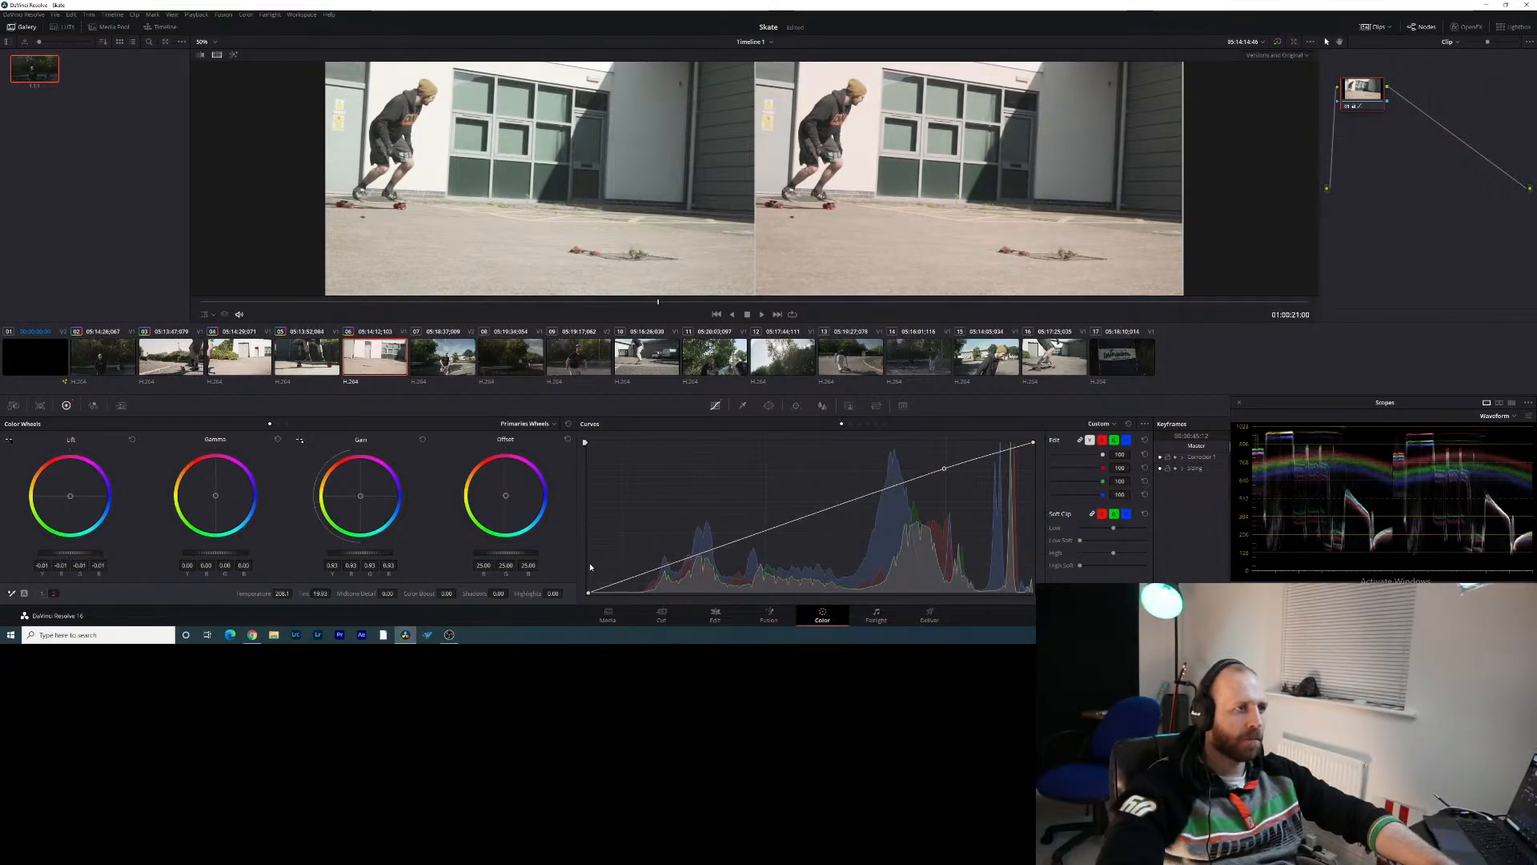
{"action": "left_click_drag", "start_coordinate": [682, 561], "coordinate": [678, 567]}
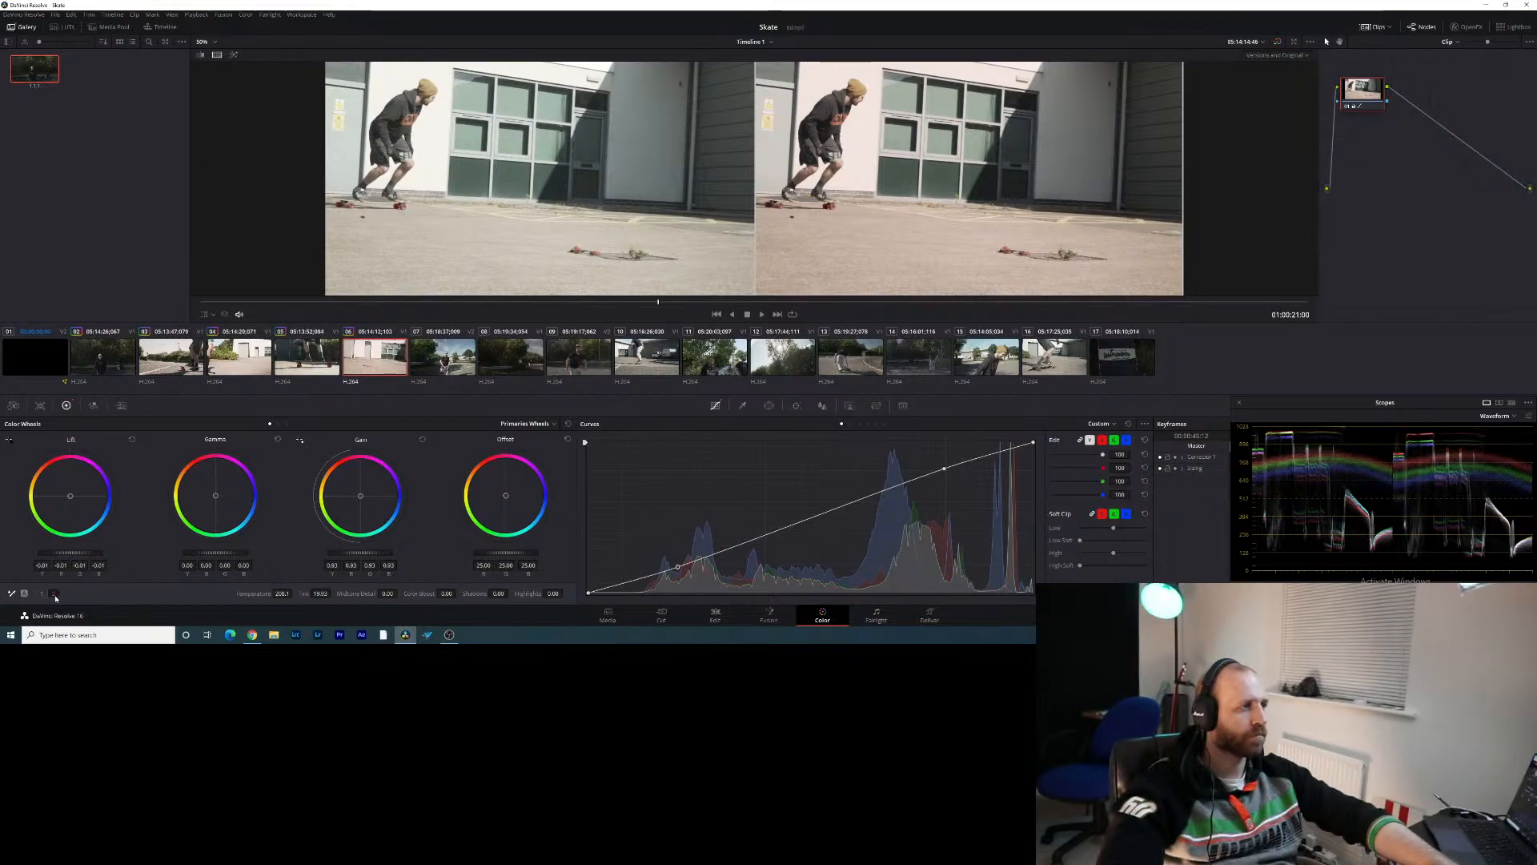
{"action": "left_click", "coordinate": [45, 595]}
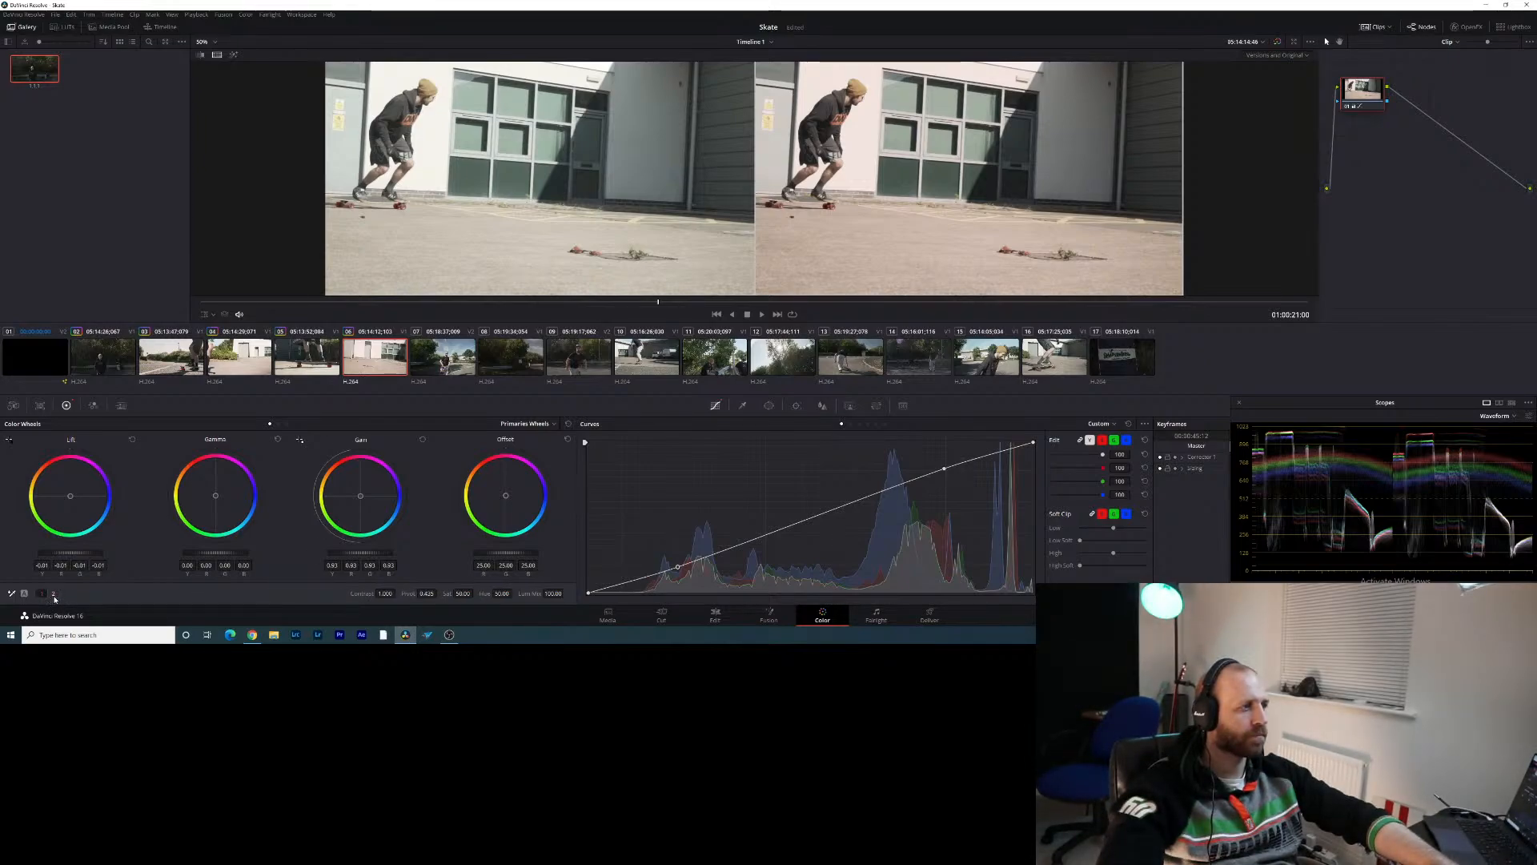
{"action": "left_click", "coordinate": [54, 595]}
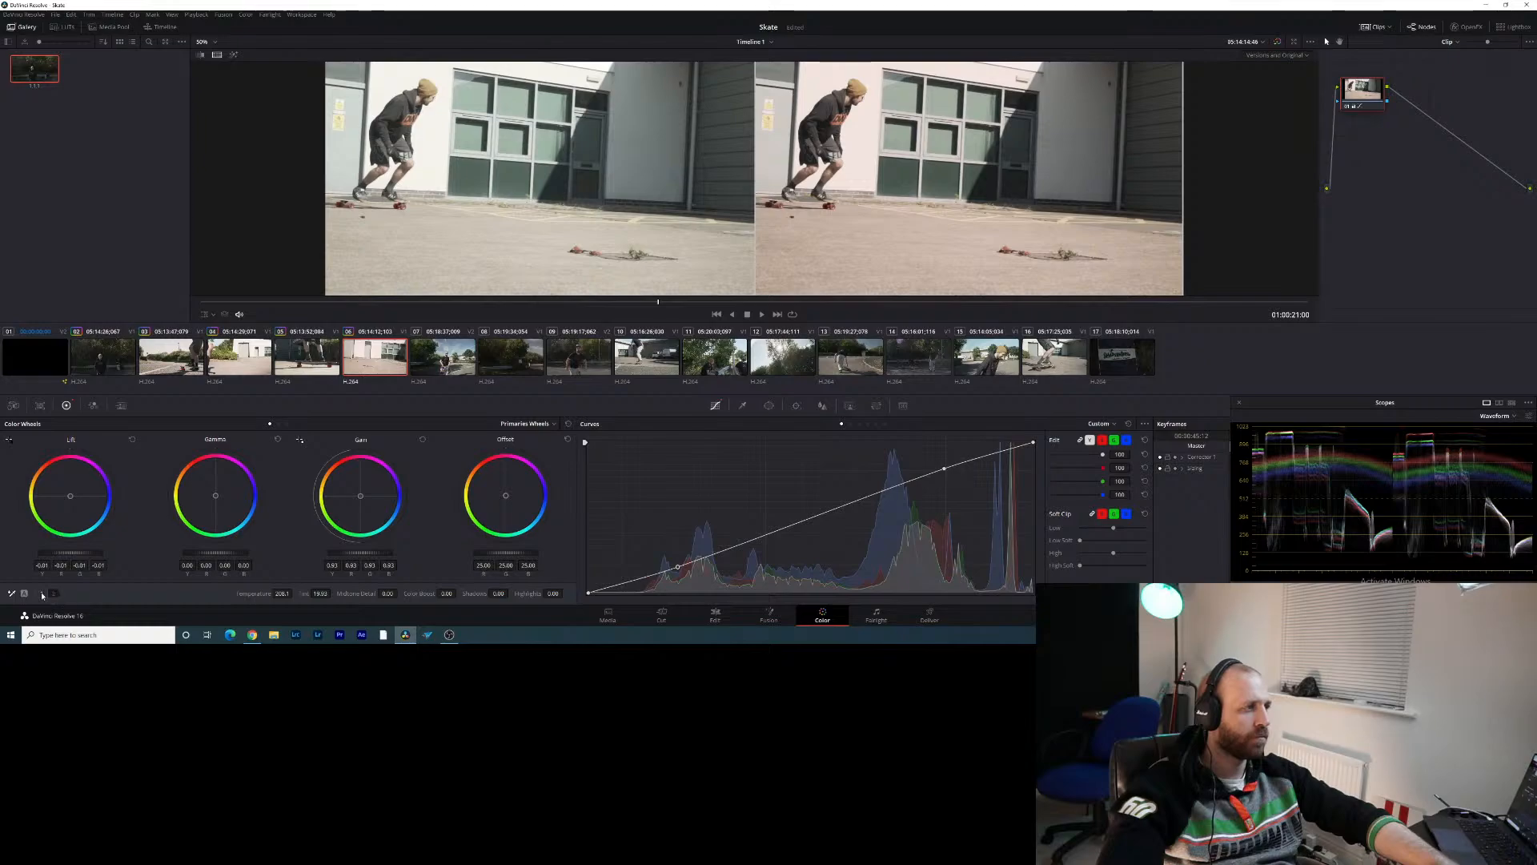
{"action": "left_click", "coordinate": [43, 594]}
{"action": "left_click", "coordinate": [287, 423]}
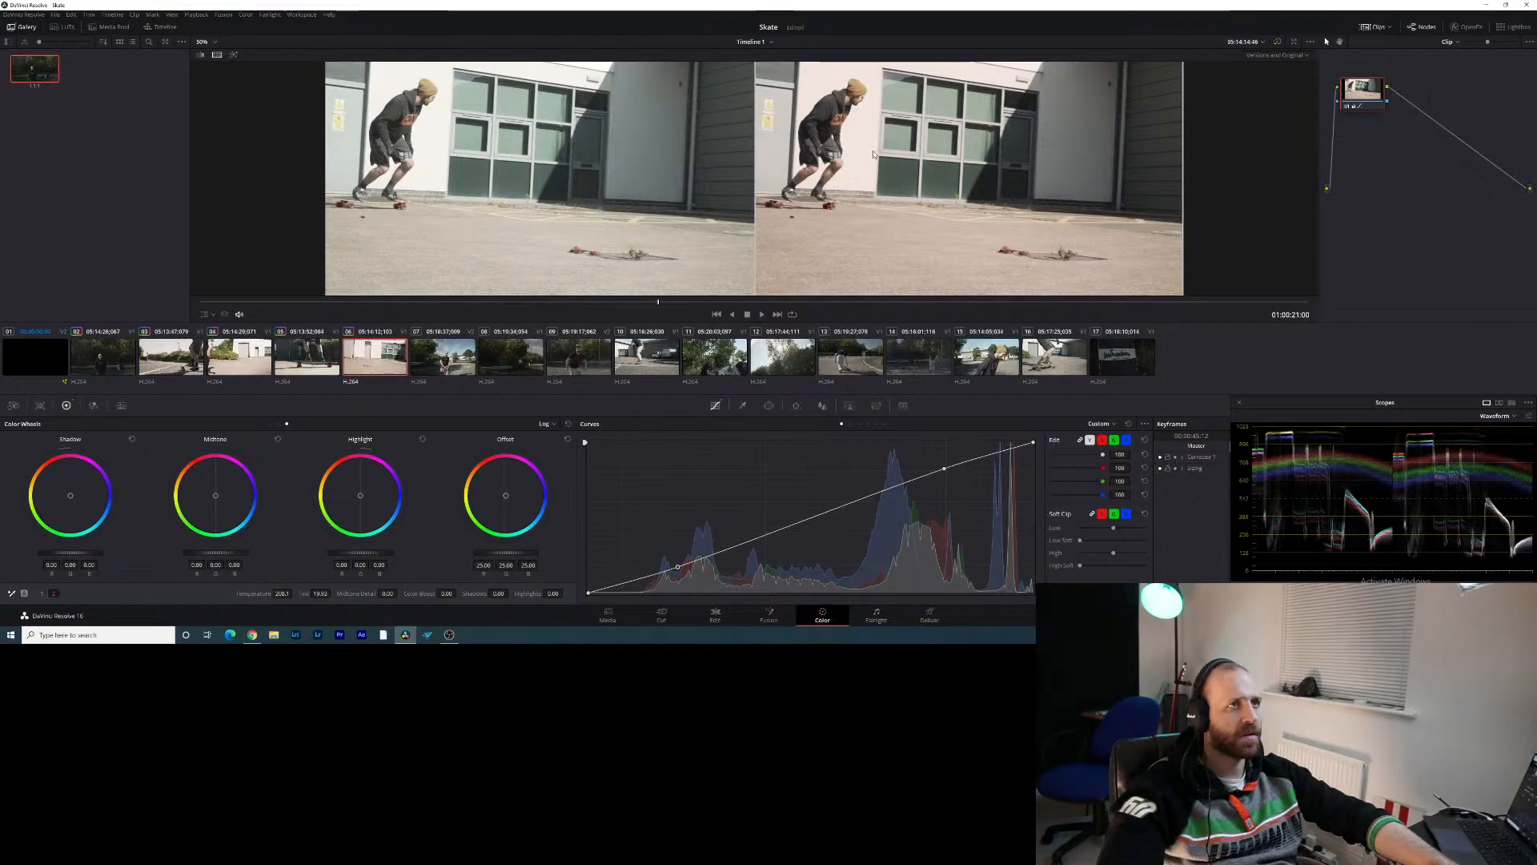
Open clip 07 for grading and raise its temperature to 174.6 to remove the blue cast
{"action": "left_click", "coordinate": [417, 364]}
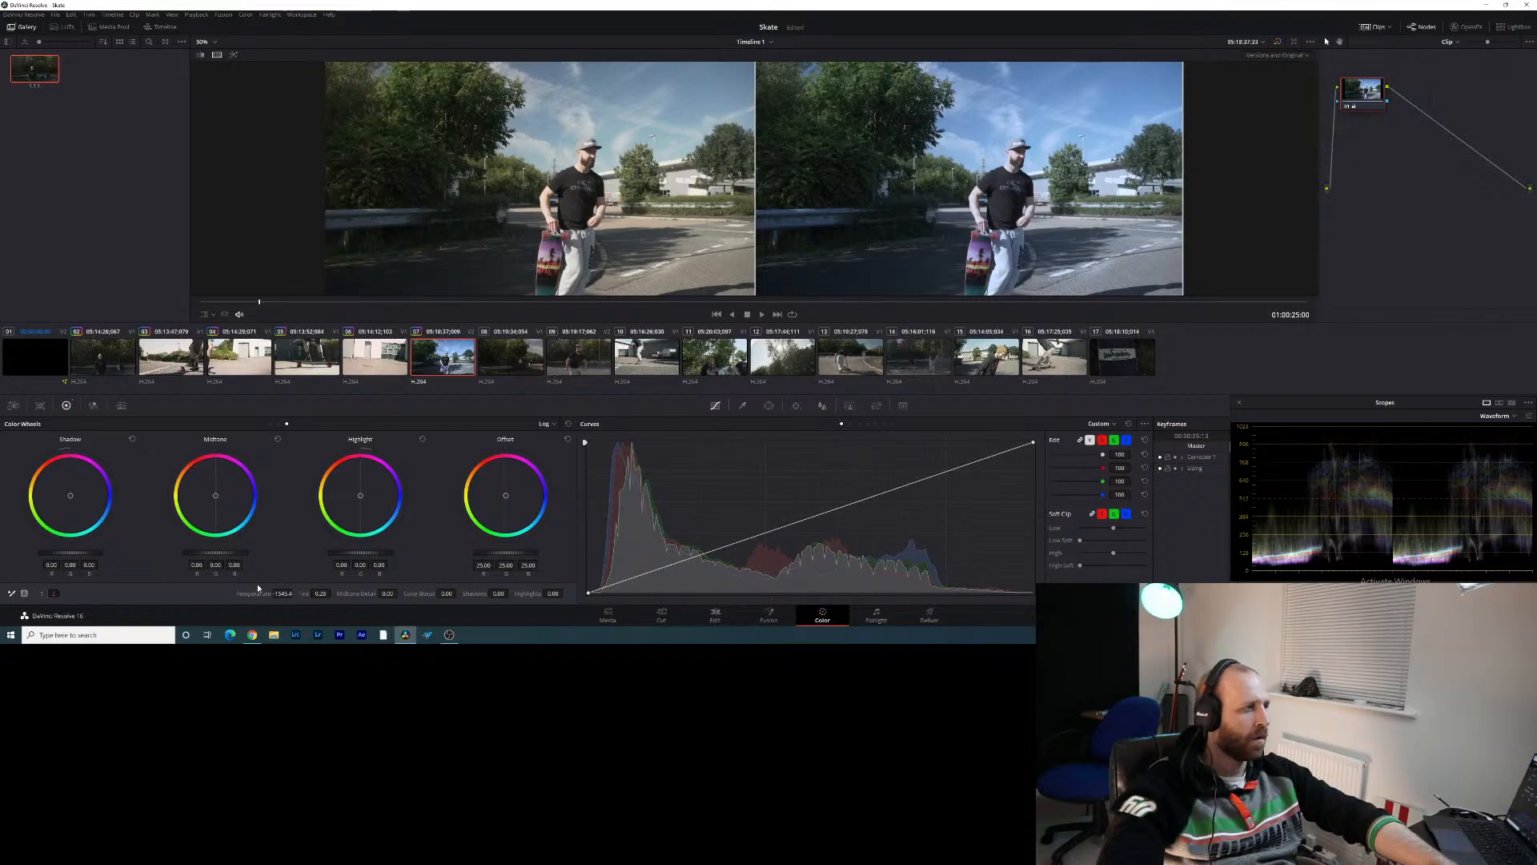
{"action": "left_click_drag", "start_coordinate": [280, 593], "coordinate": [294, 593]}
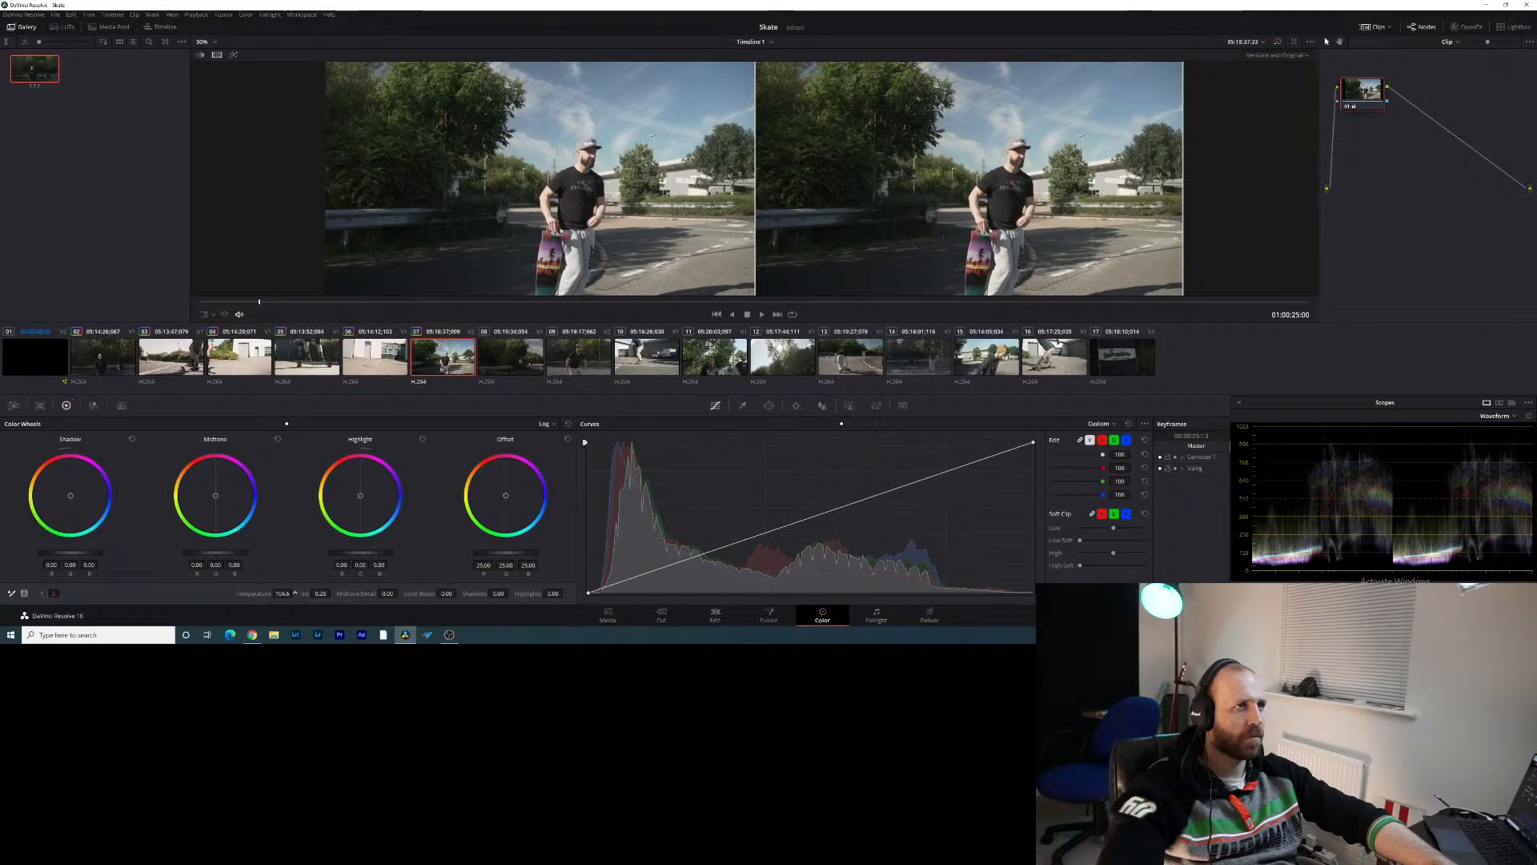
{"action": "left_click_drag", "start_coordinate": [295, 593], "coordinate": [300, 593]}
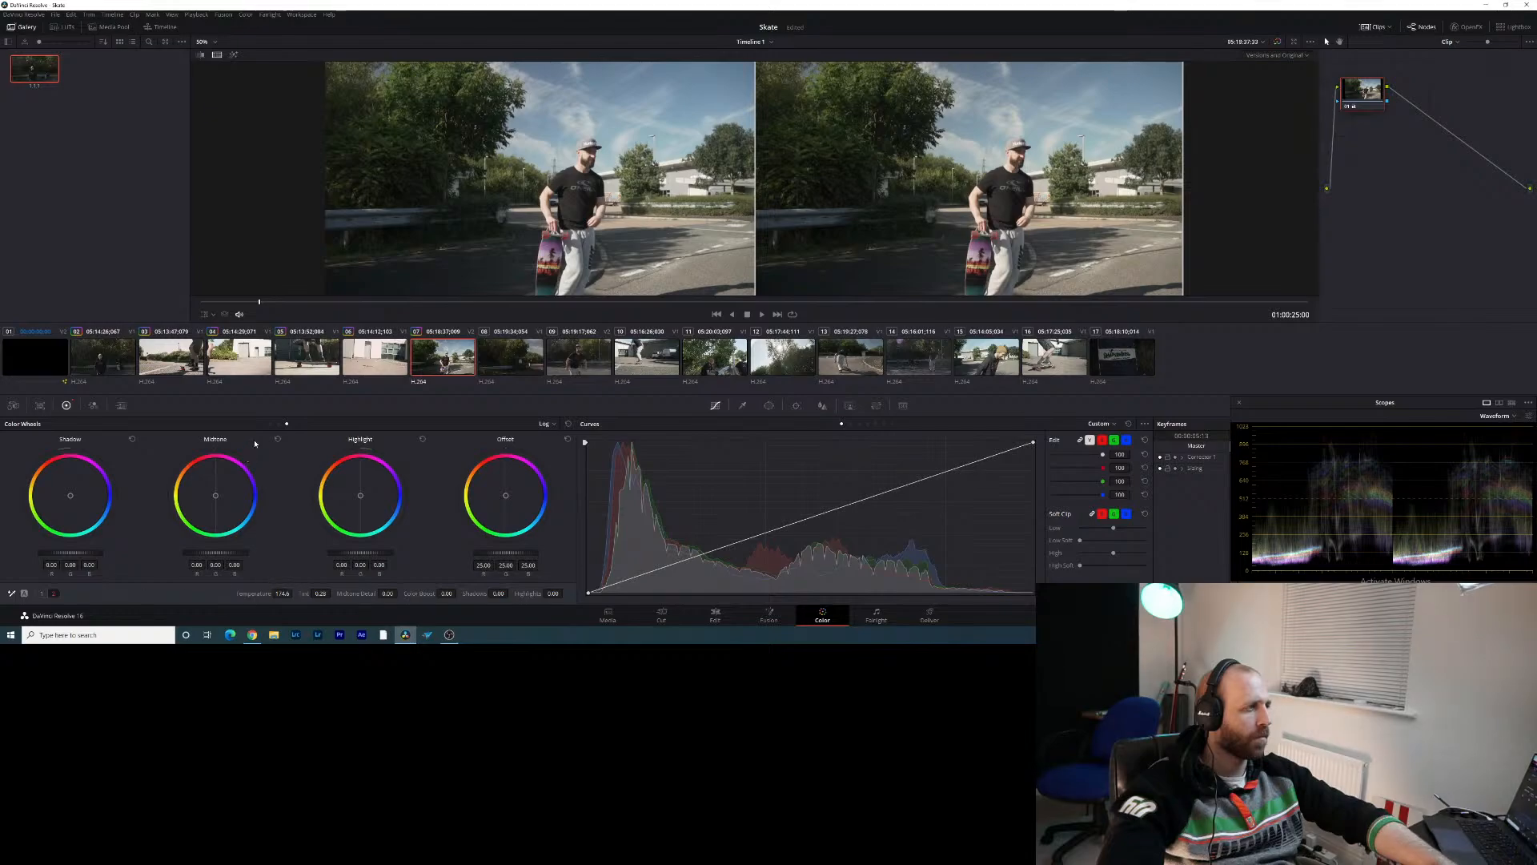
Raise clip 07's primary lift to 0.02 and gain to 1.02, with a slight contrast increase
{"action": "left_click", "coordinate": [270, 423]}
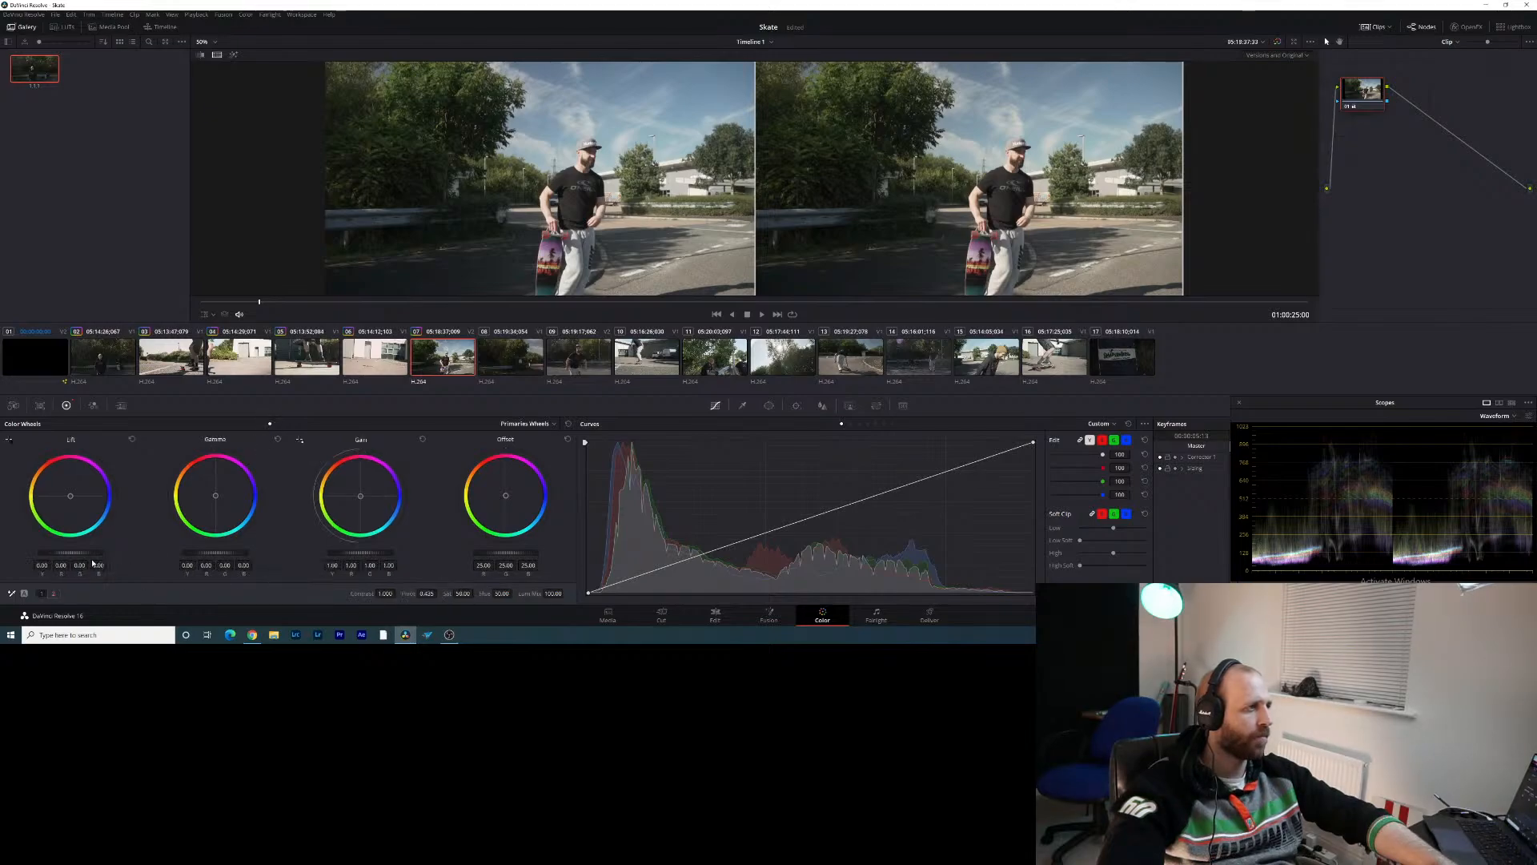
{"action": "left_click_drag", "start_coordinate": [67, 553], "coordinate": [73, 554]}
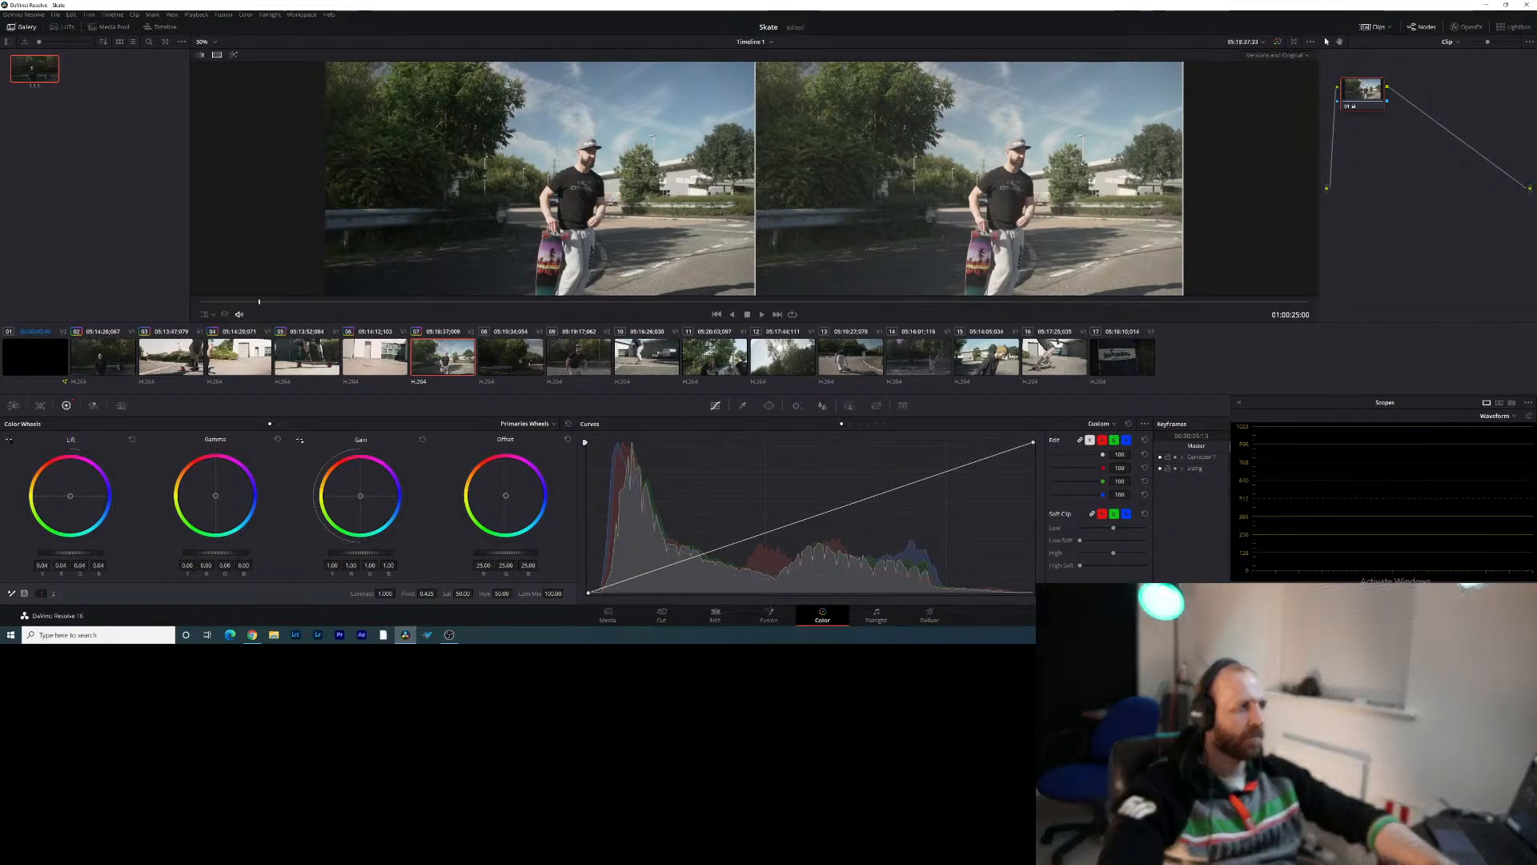
{"action": "left_click_drag", "start_coordinate": [74, 553], "coordinate": [72, 553]}
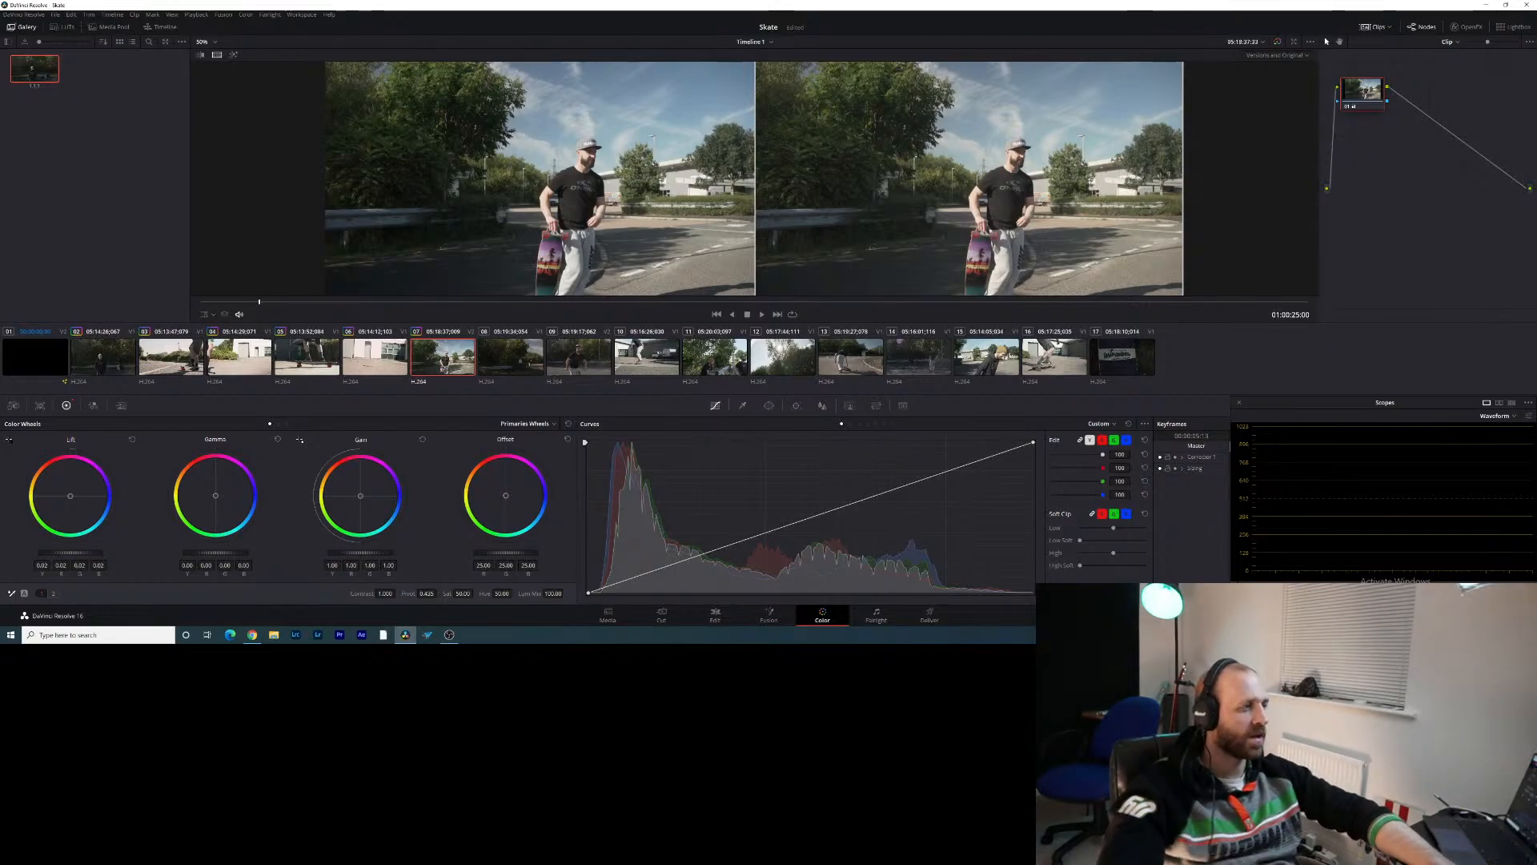
{"action": "left_click_drag", "start_coordinate": [361, 553], "coordinate": [361, 552]}
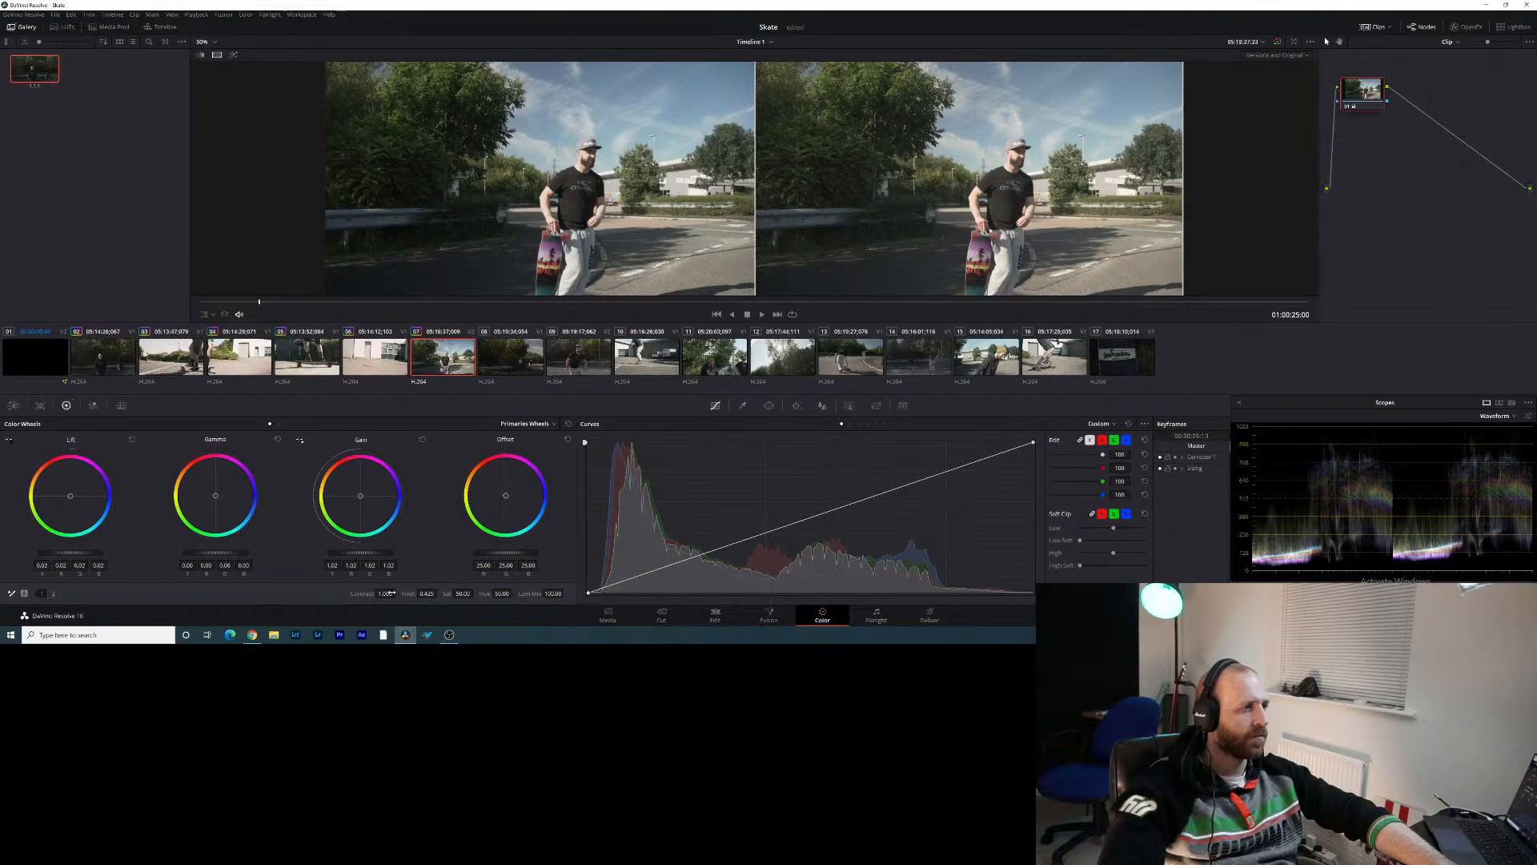
{"action": "left_click_drag", "start_coordinate": [397, 593], "coordinate": [398, 593]}
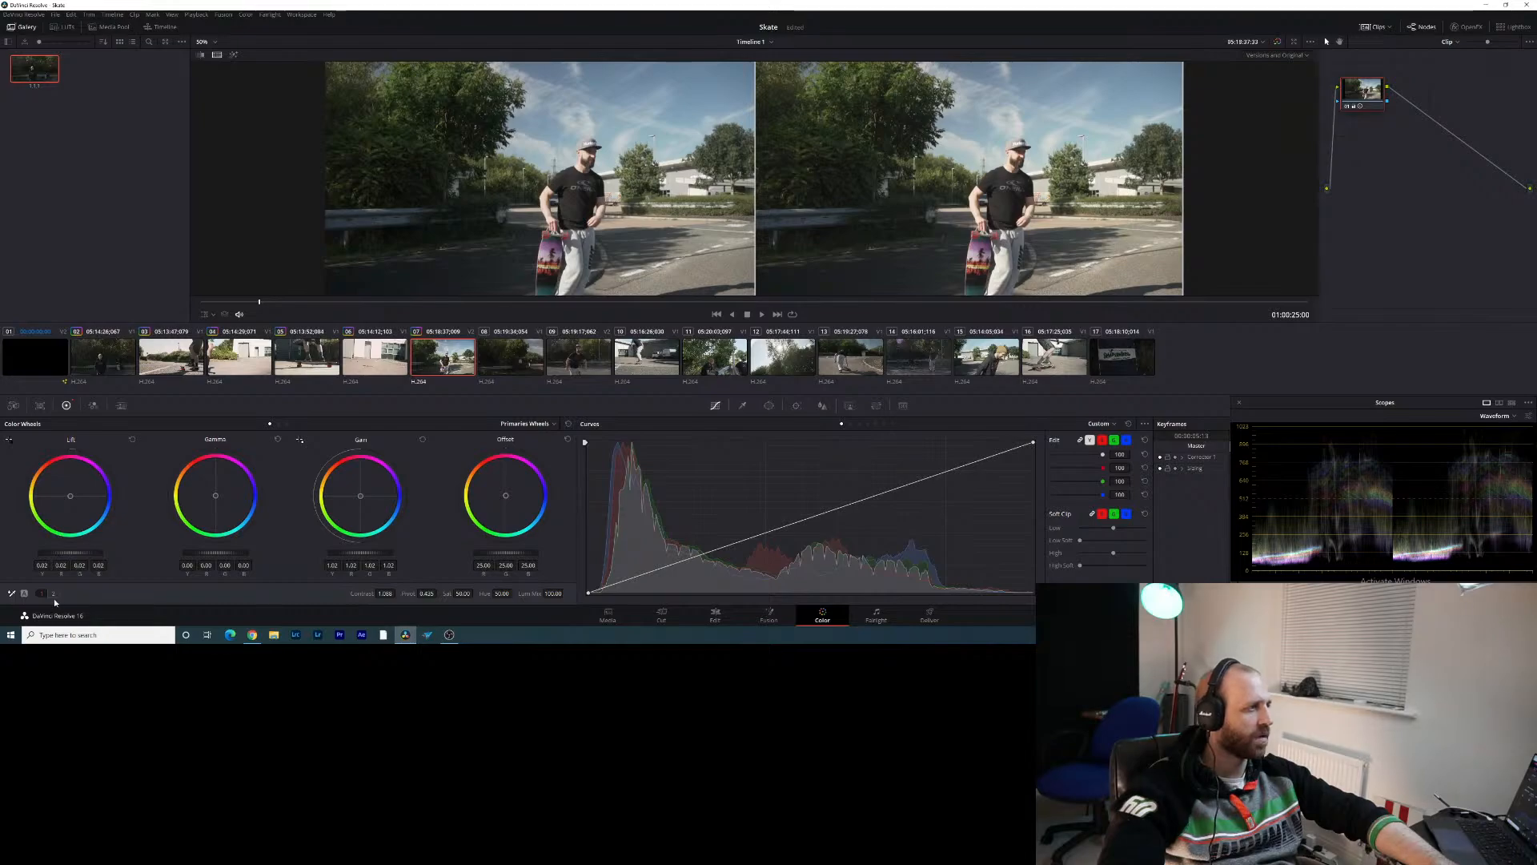
{"action": "left_click", "coordinate": [54, 594]}
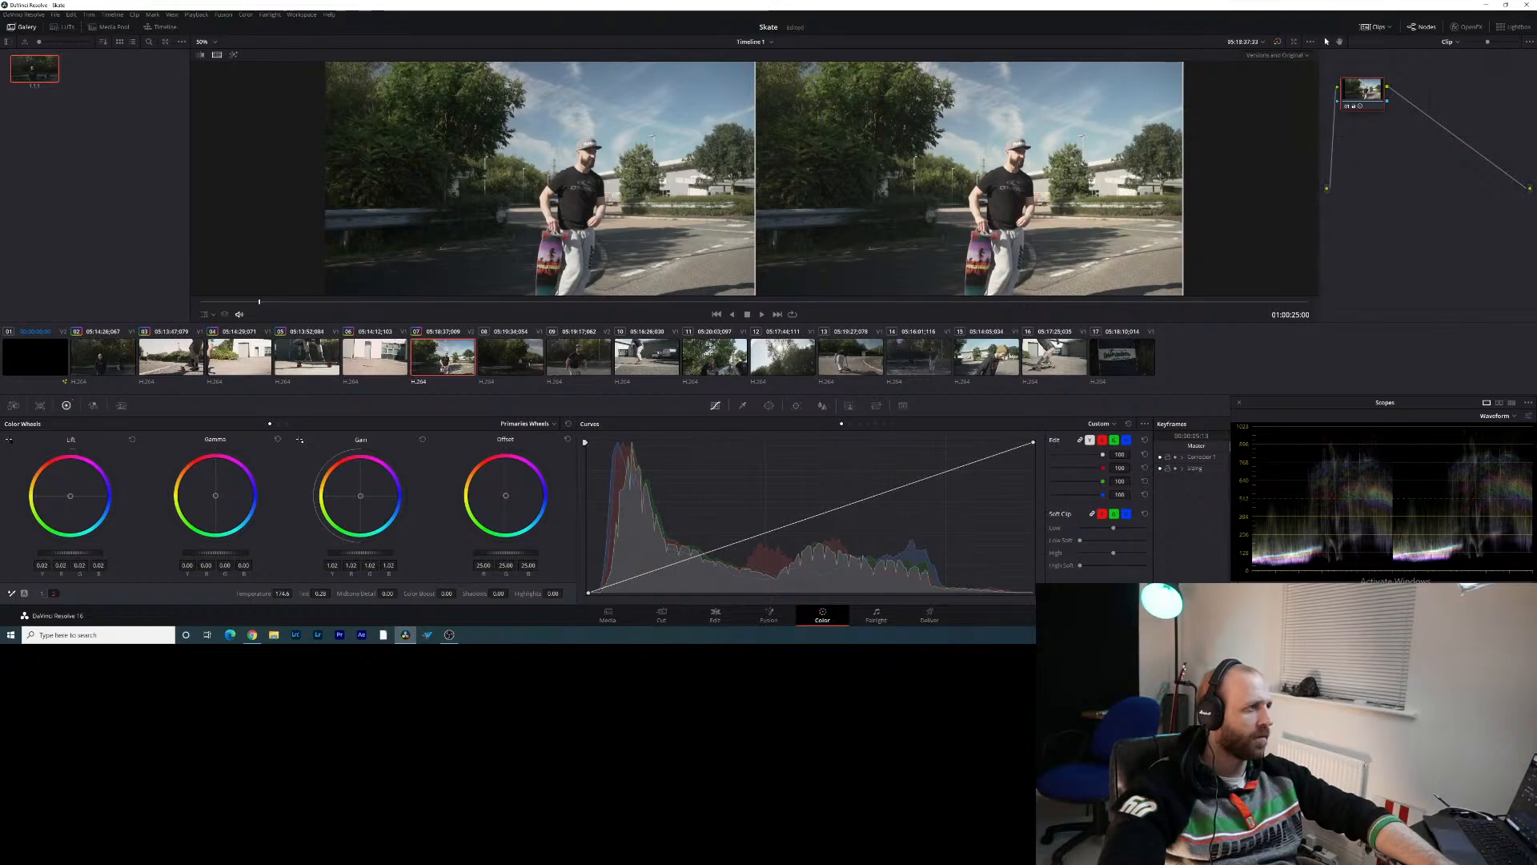
{"action": "left_click", "coordinate": [286, 423]}
{"action": "left_click_drag", "start_coordinate": [57, 552], "coordinate": [64, 553]}
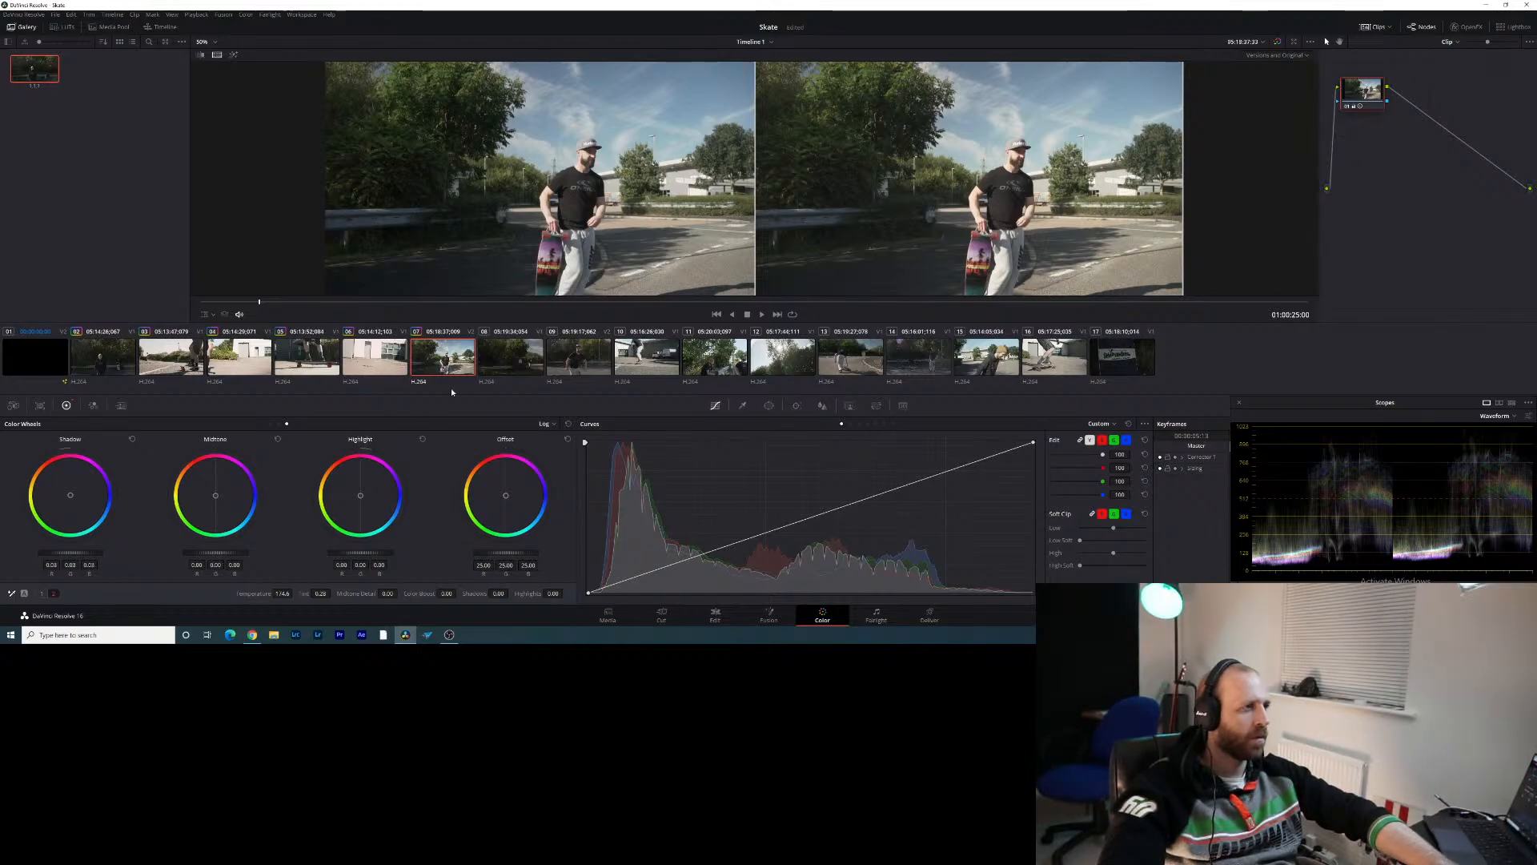
Grab a gallery still of clip 07's corrected frame at 01:00:25:00
{"action": "left_click", "coordinate": [519, 358]}
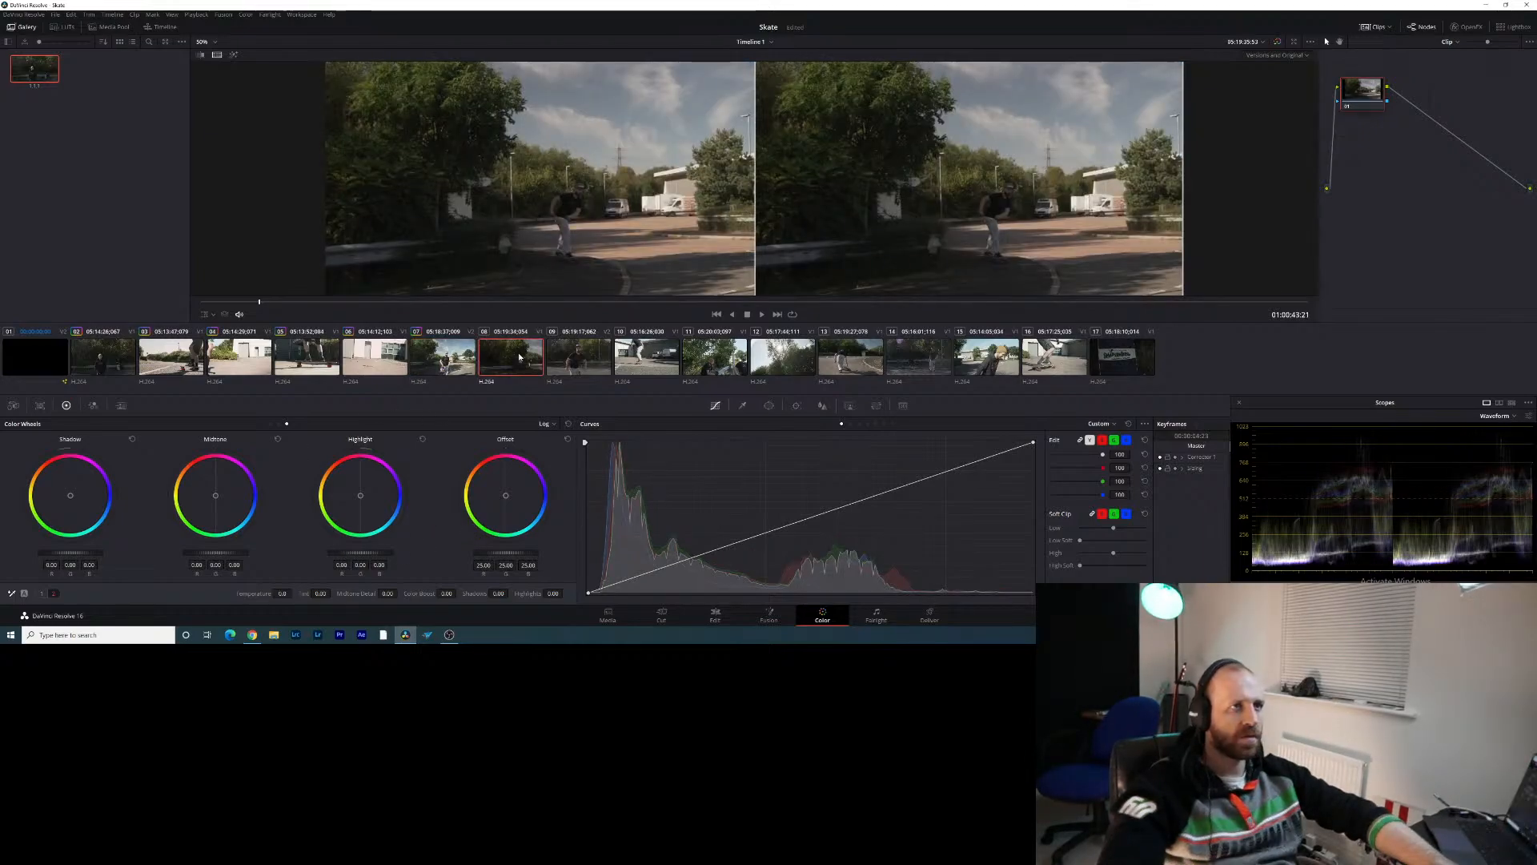
{"action": "left_click", "coordinate": [437, 360]}
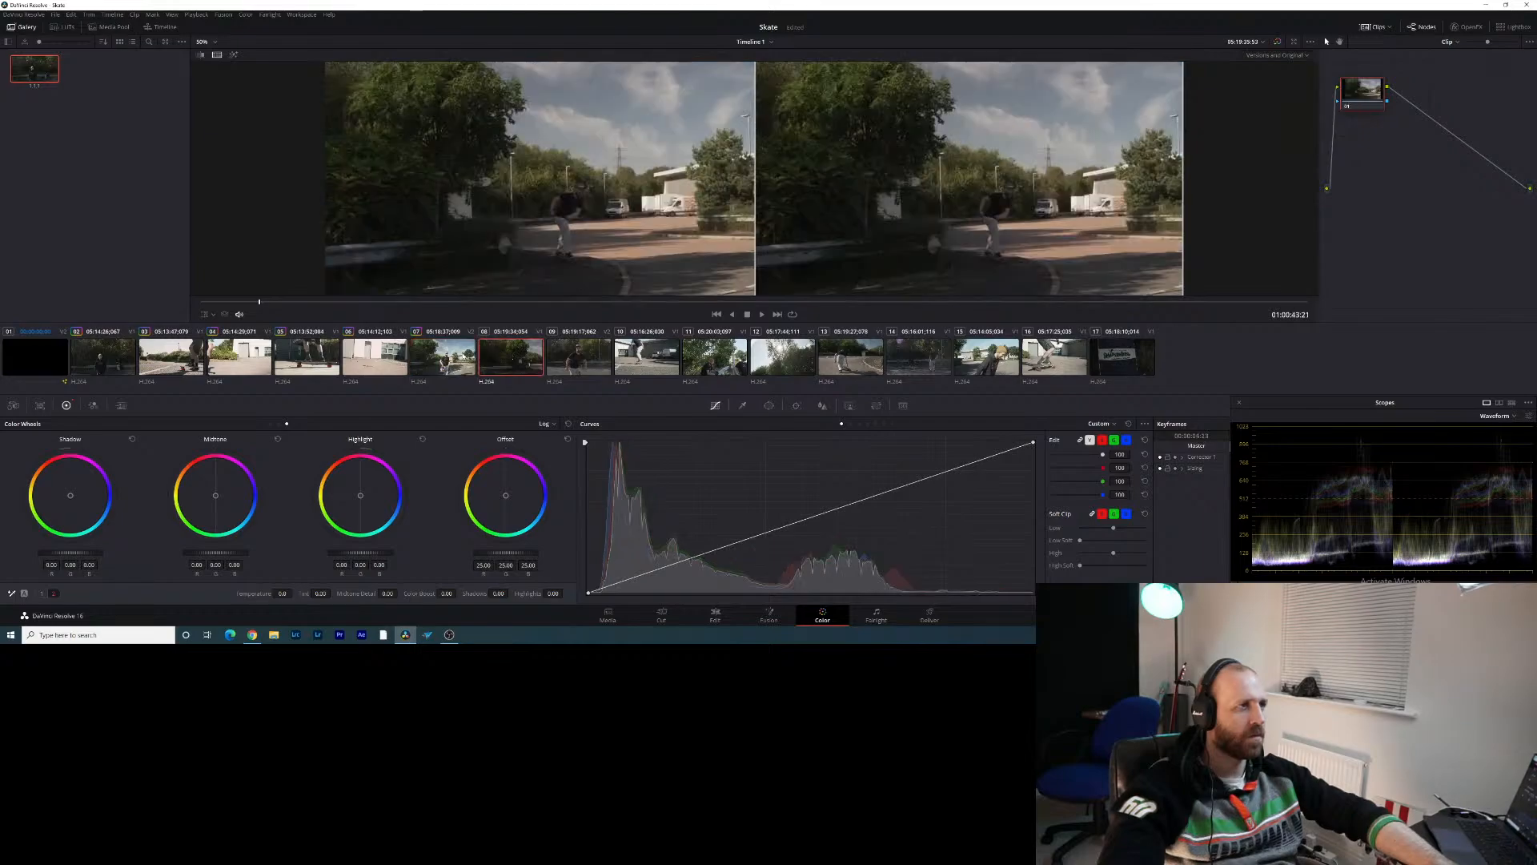
{"action": "right_click", "coordinate": [462, 356]}
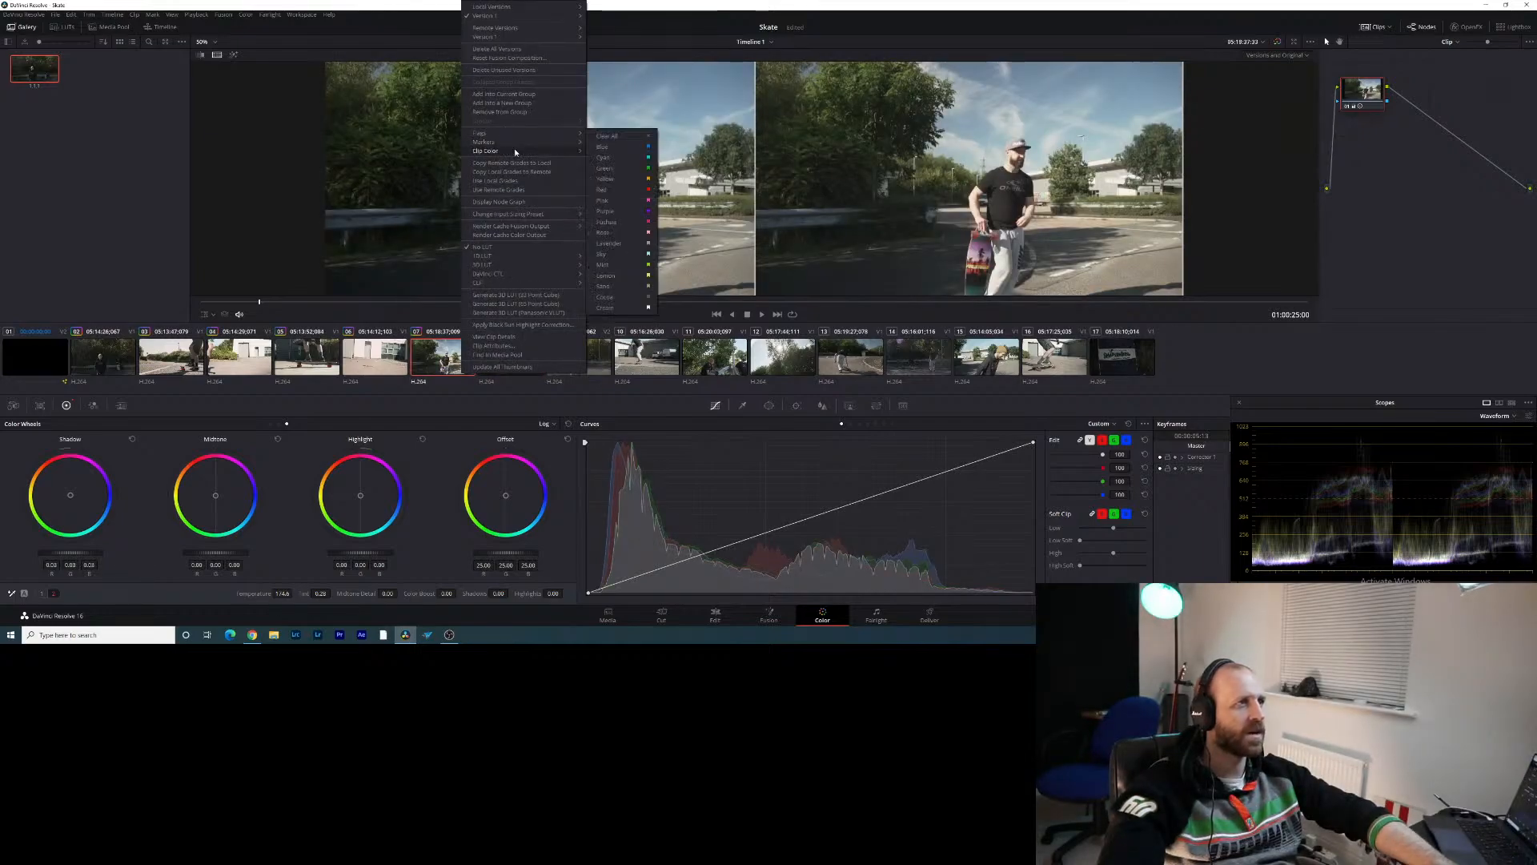
{"action": "right_click", "coordinate": [883, 165]}
{"action": "left_click", "coordinate": [934, 167]}
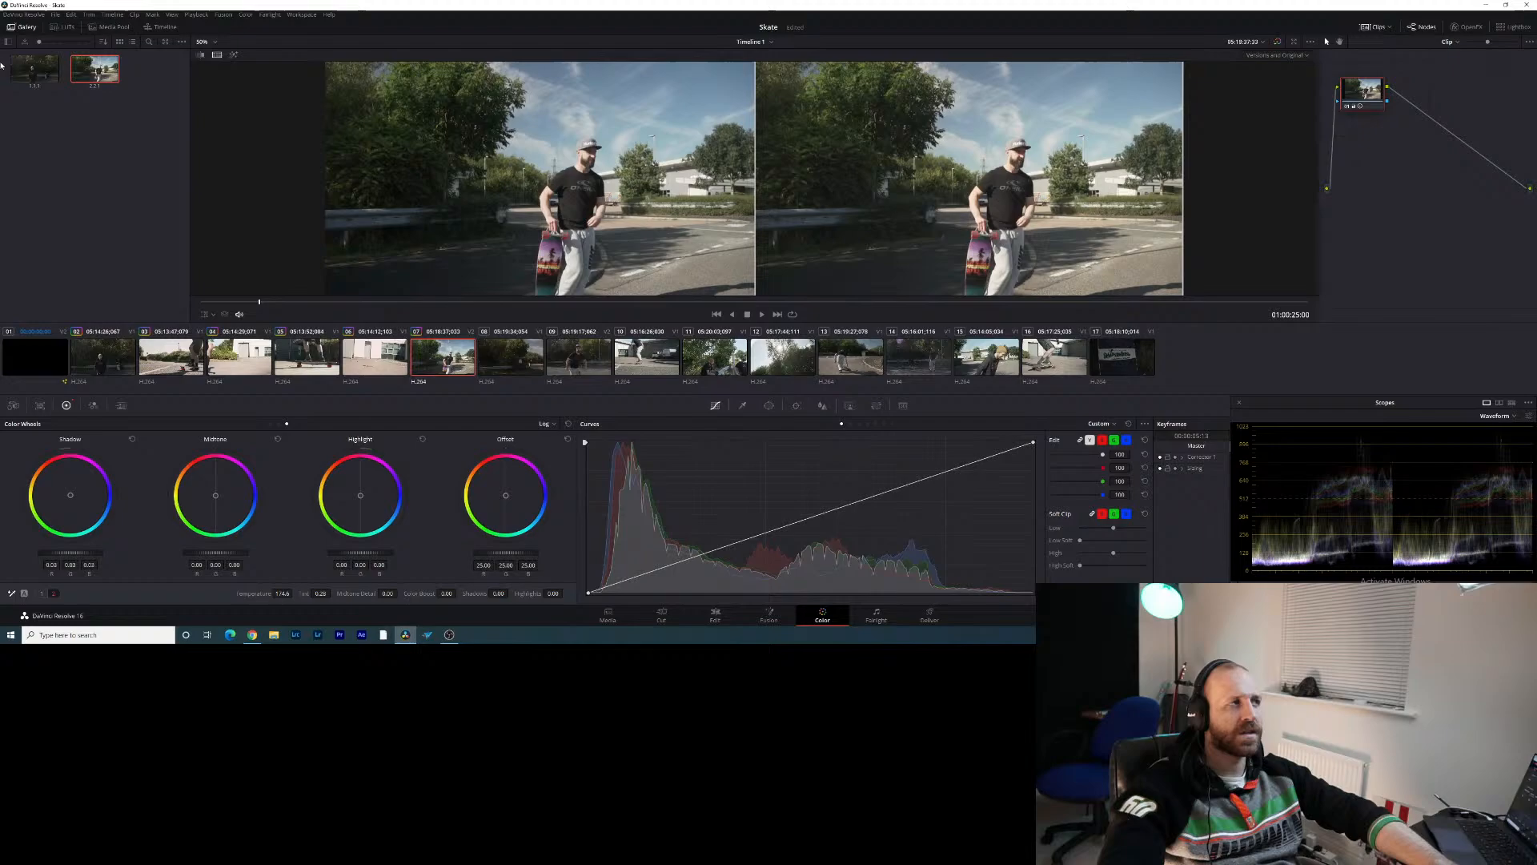
Apply the grade stored in clip 07's gallery still to clip 08
{"action": "right_click", "coordinate": [91, 73]}
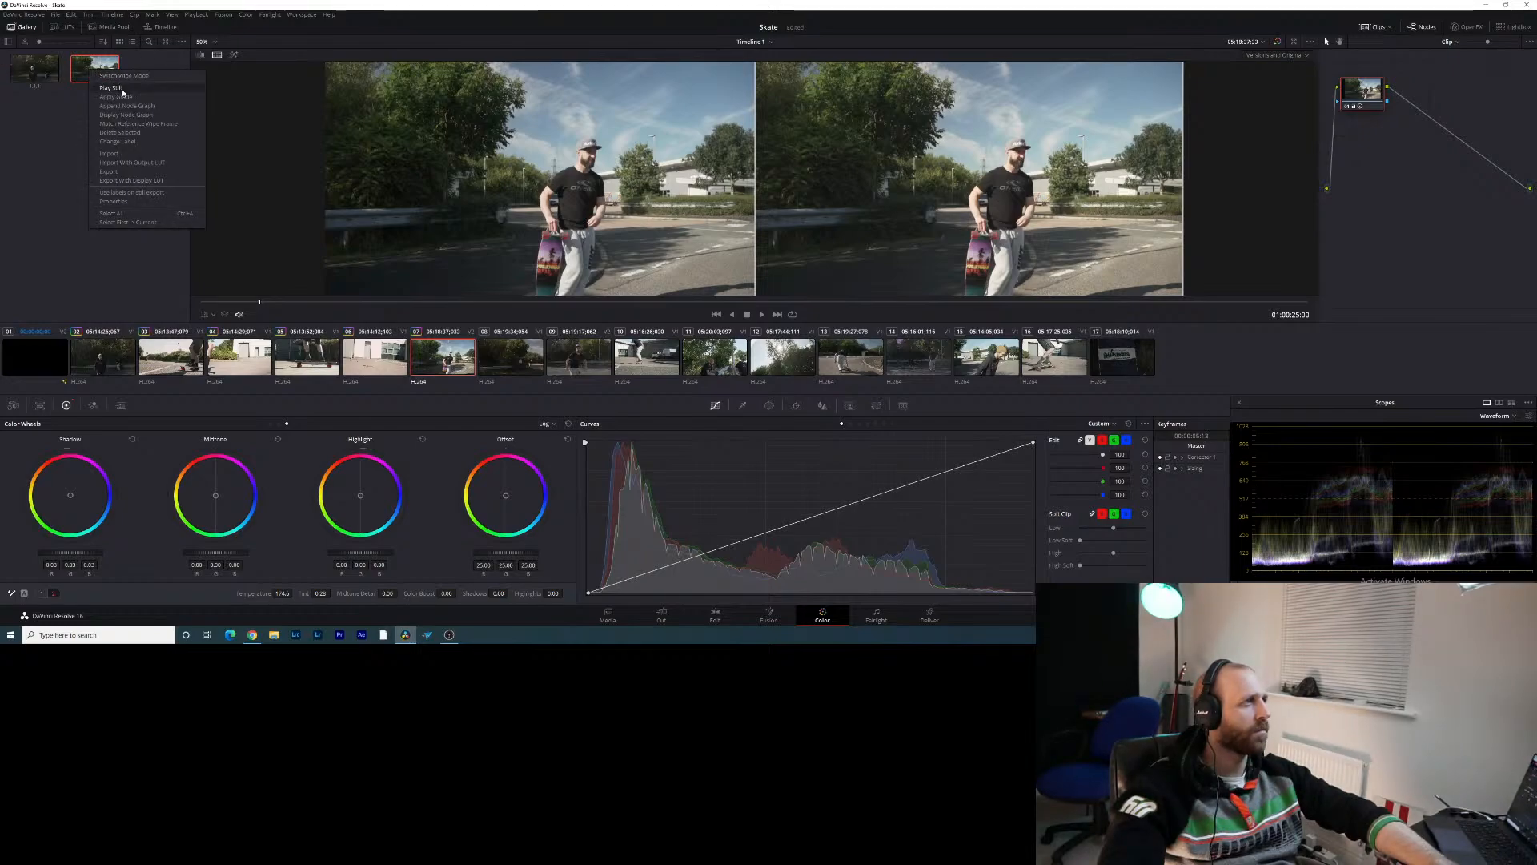
{"action": "left_click", "coordinate": [506, 356]}
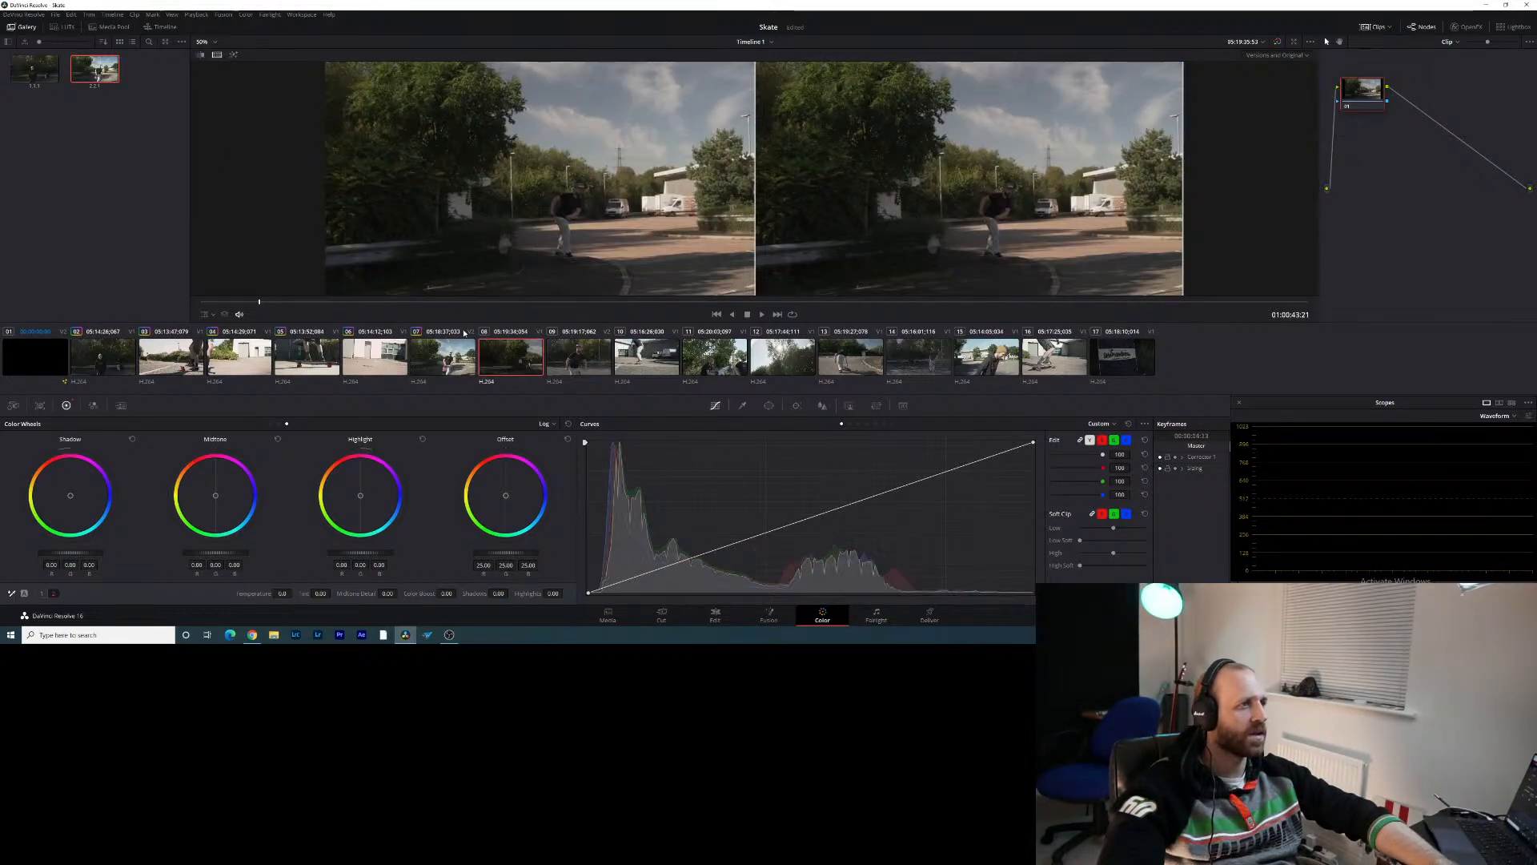
{"action": "right_click", "coordinate": [91, 78]}
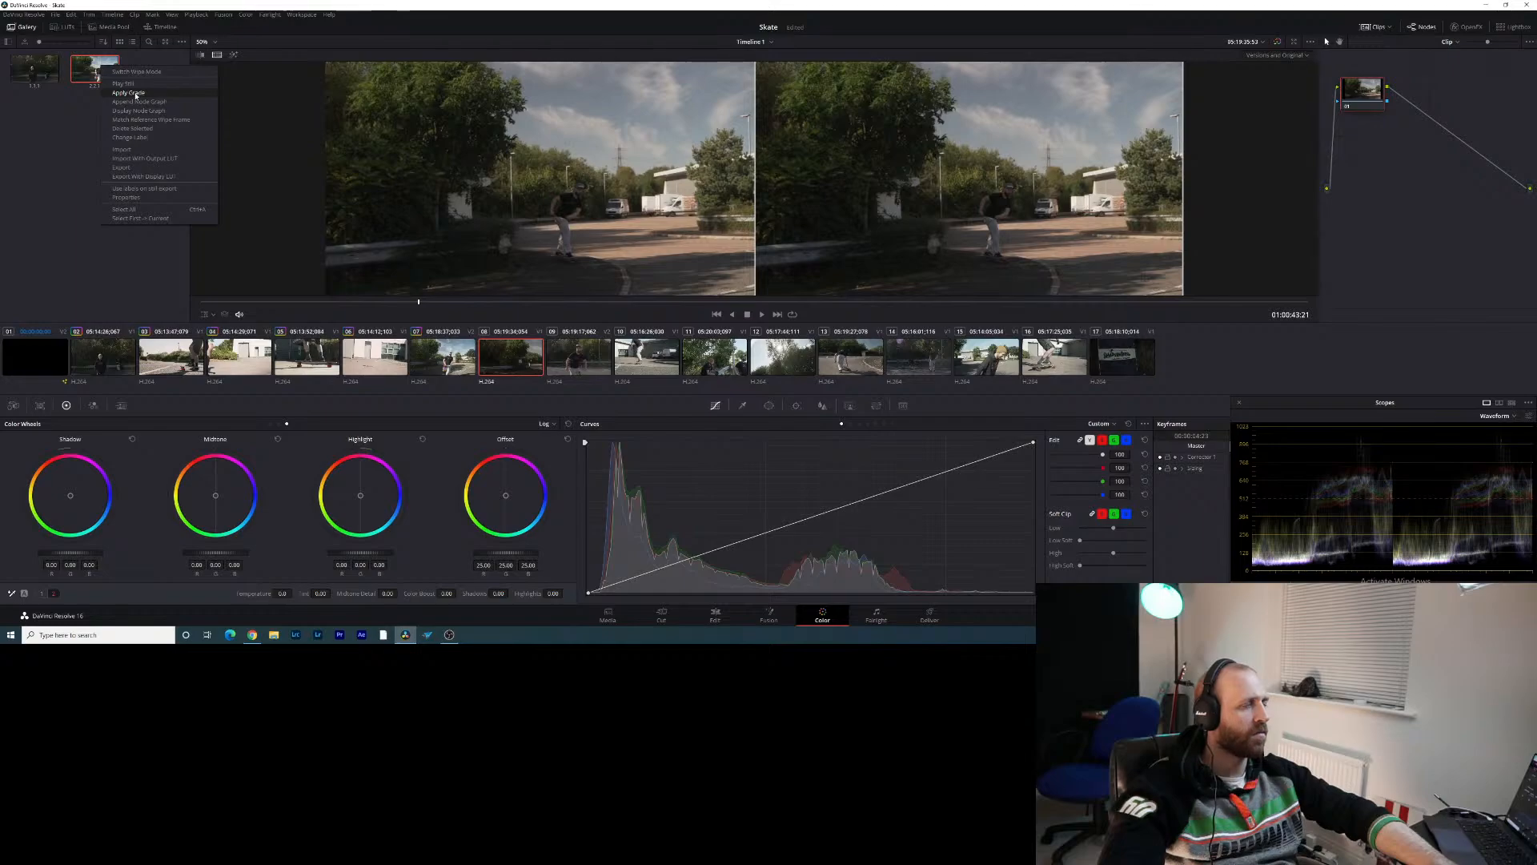
{"action": "left_click", "coordinate": [128, 92]}
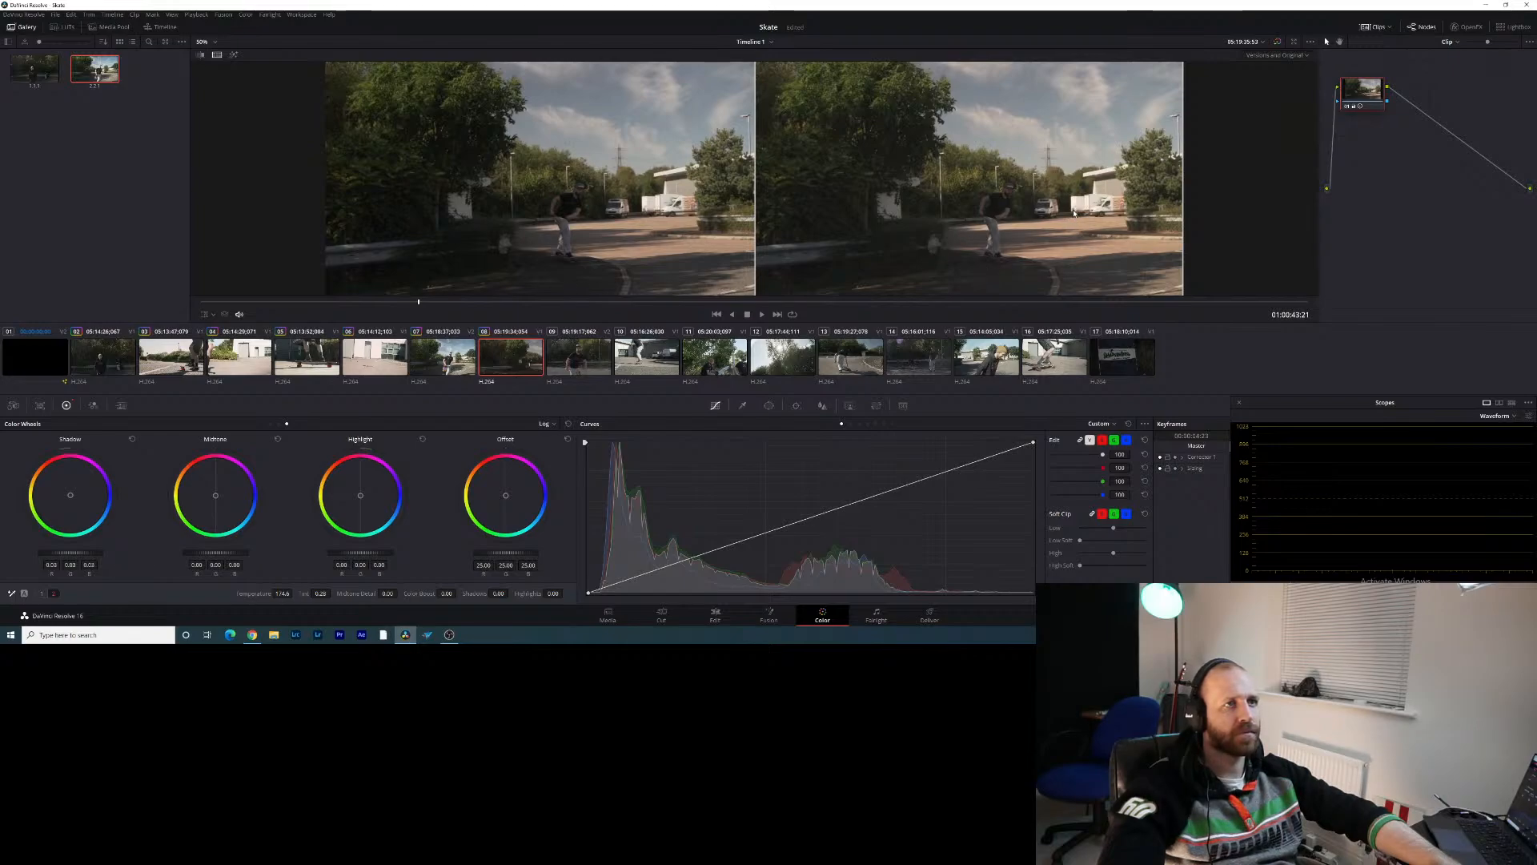
Refine clip 08's grade on the frame at 01:00:45:02 with temperature 224.6, primary lift 0.03 and gain 1.00
{"action": "left_click_drag", "start_coordinate": [415, 301], "coordinate": [682, 302]}
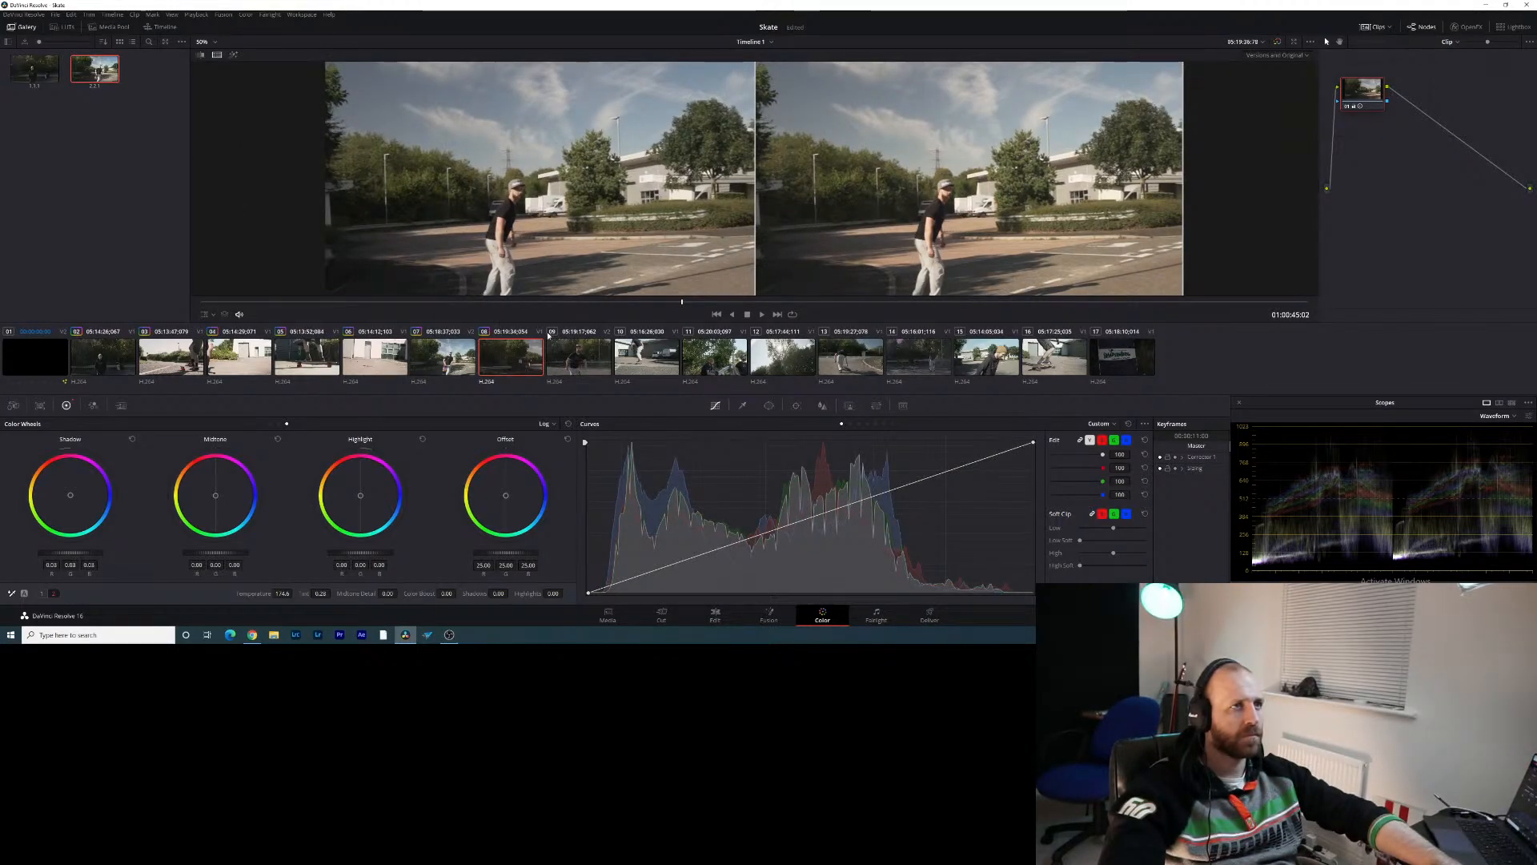
{"action": "left_click_drag", "start_coordinate": [282, 593], "coordinate": [336, 593]}
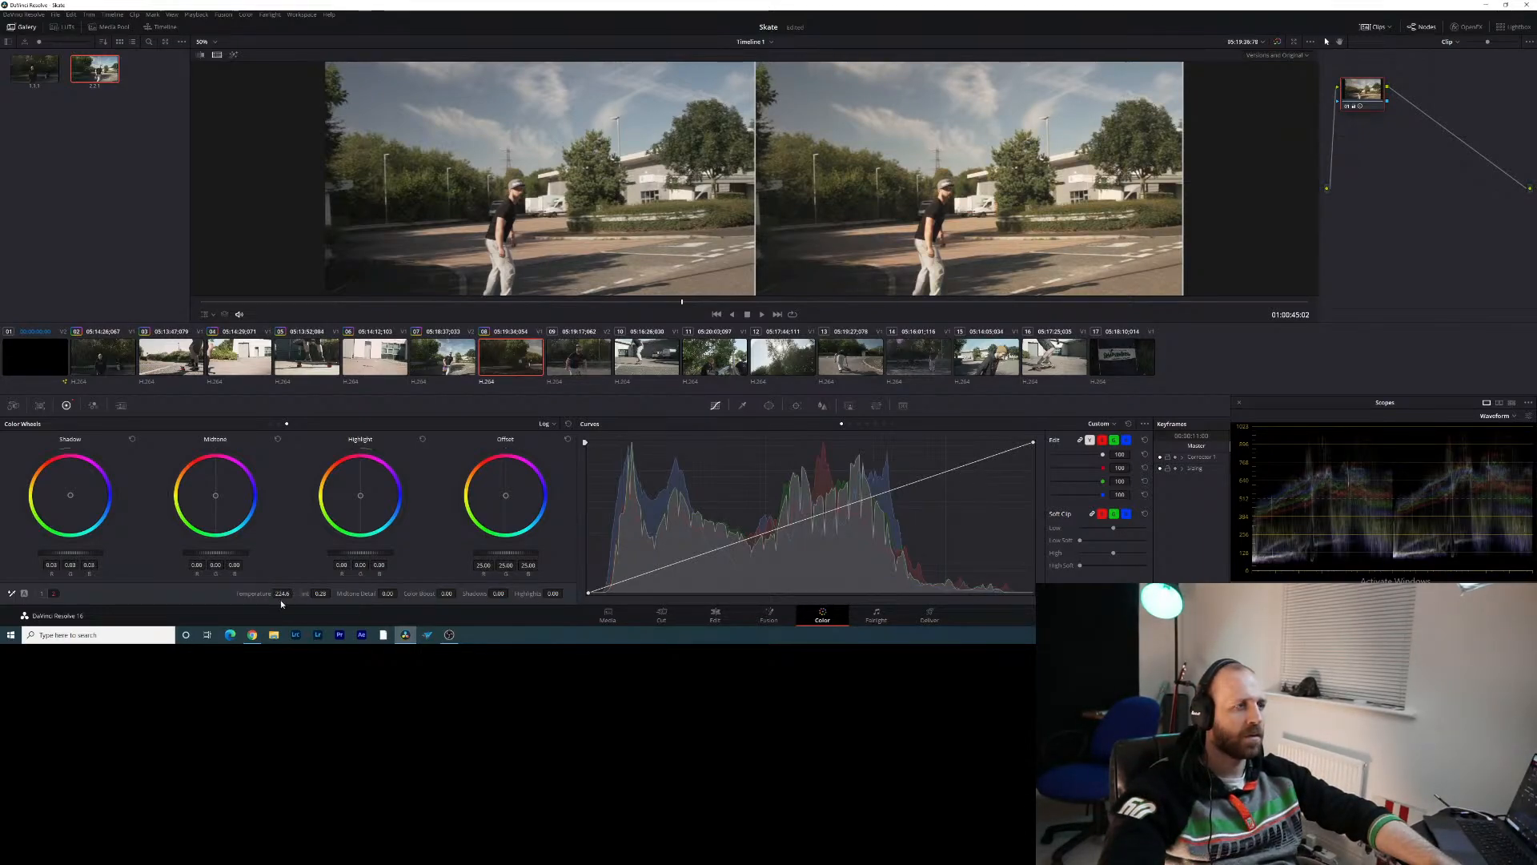
{"action": "left_click", "coordinate": [269, 424]}
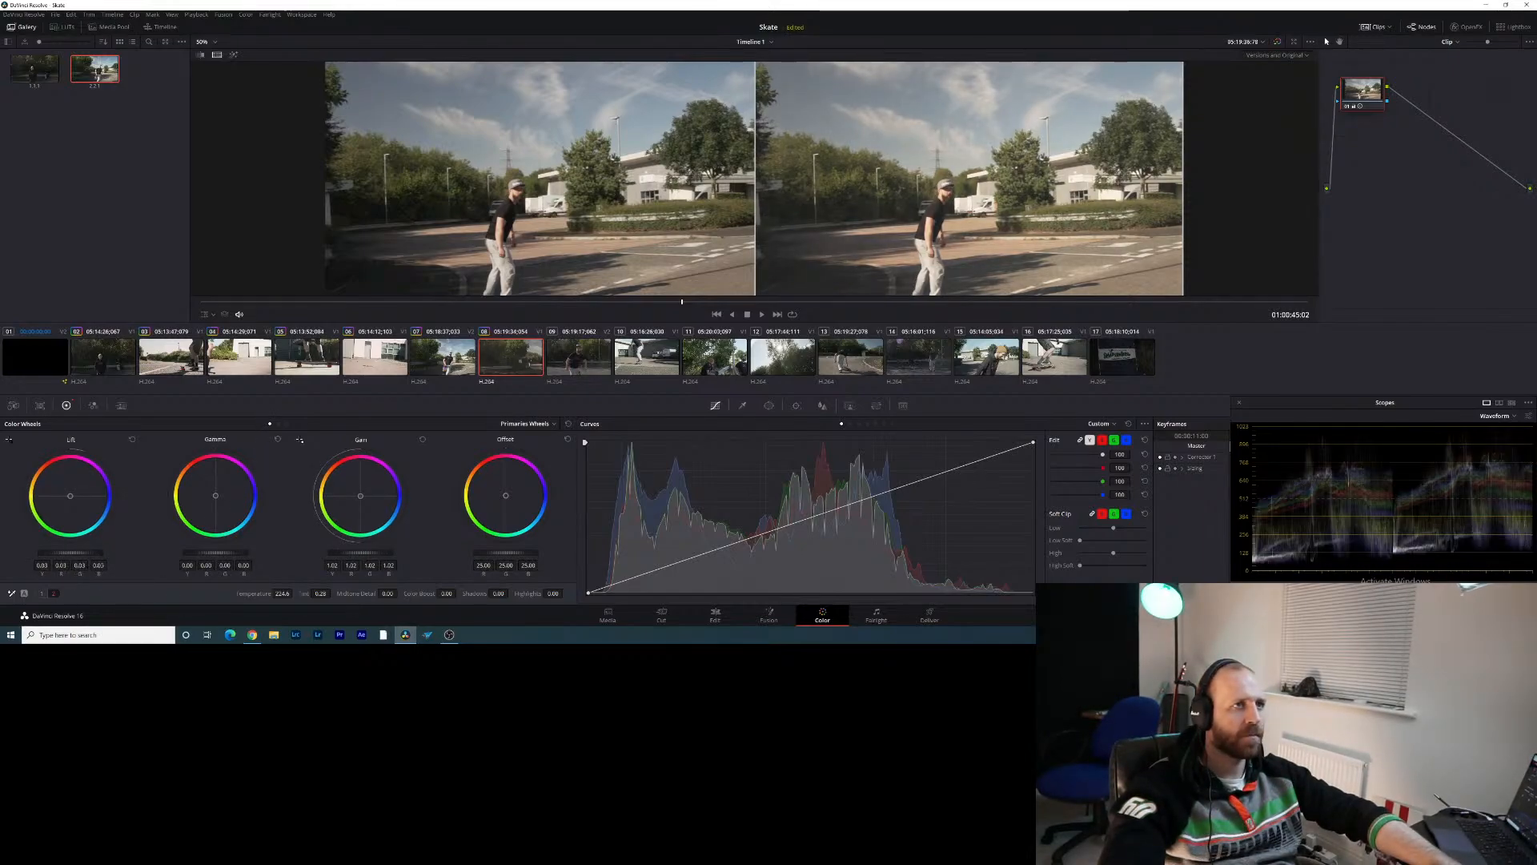
{"action": "left_click_drag", "start_coordinate": [70, 555], "coordinate": [63, 555]}
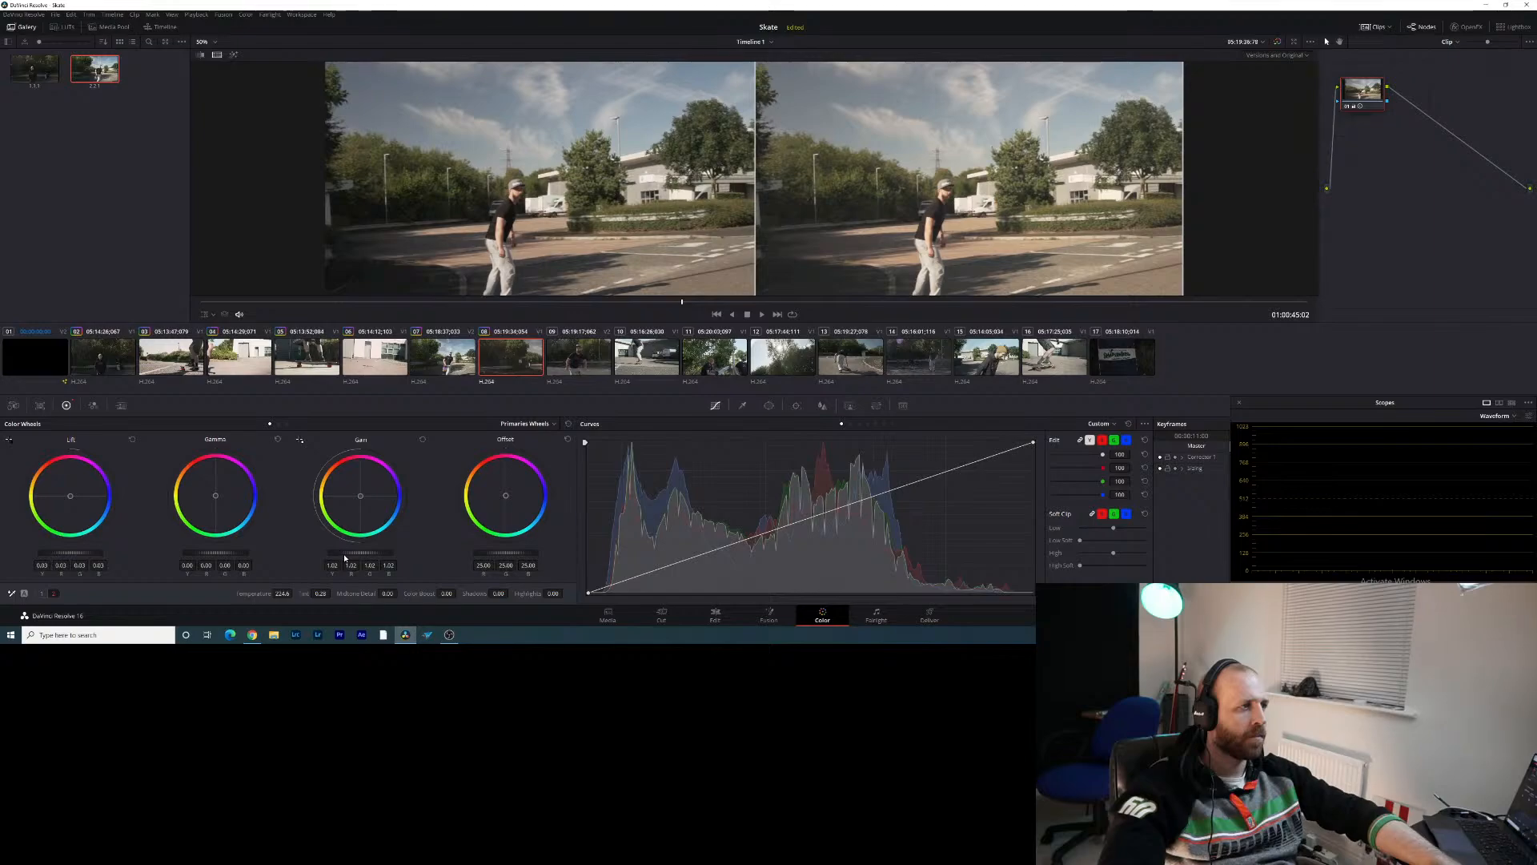
{"action": "mouse_move", "coordinate": [345, 554]}
{"action": "left_mouse_down"}
{"action": "mouse_move", "coordinate": [370, 553]}
{"action": "mouse_move", "coordinate": [352, 554]}
{"action": "left_mouse_up"}
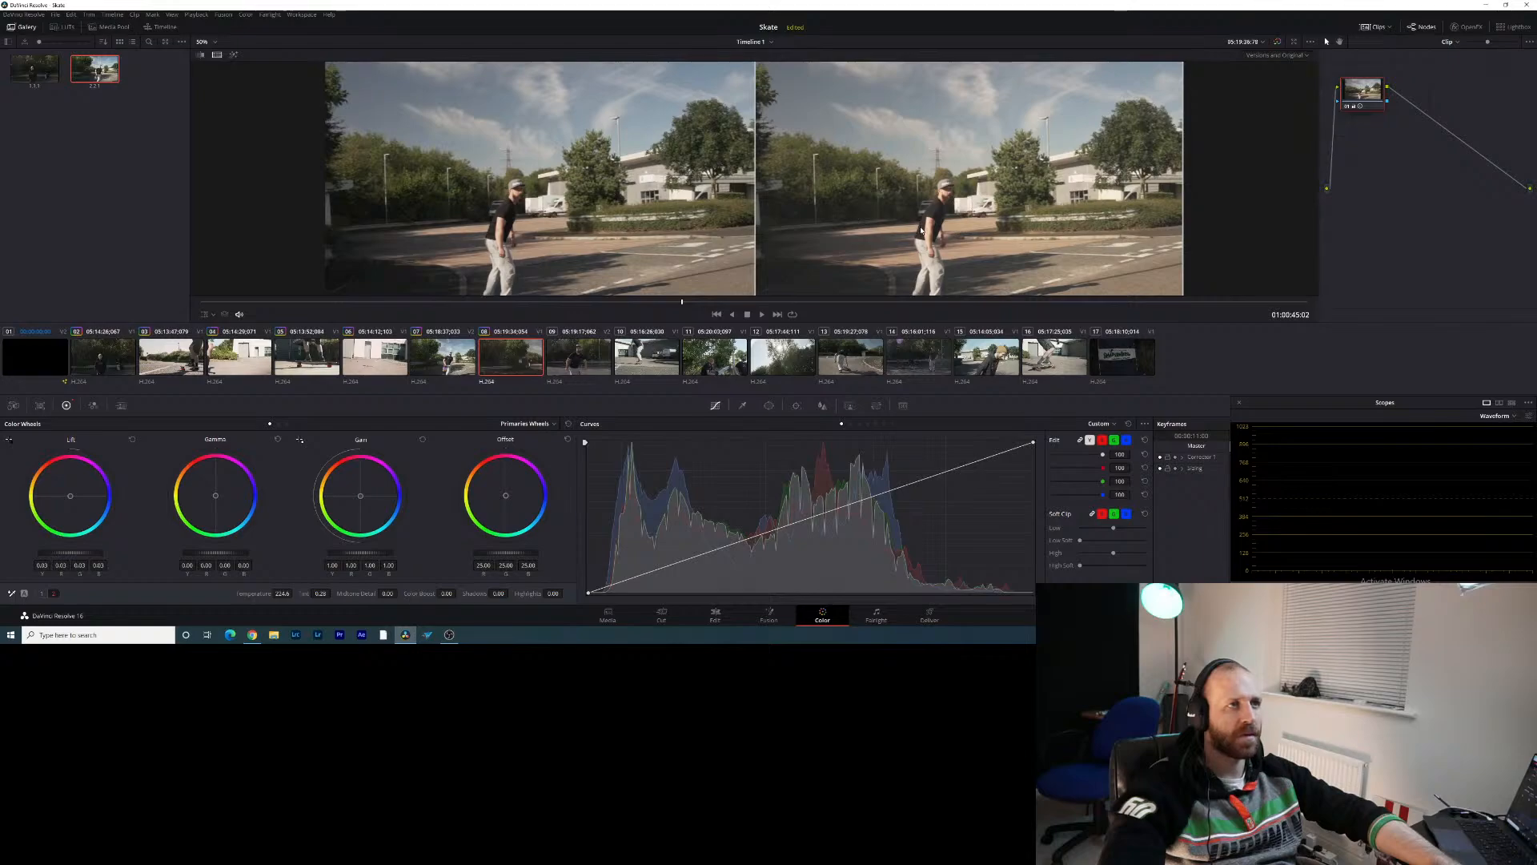
Open clip 09 at 01:00:50:17 and white-balance it by sampling the skater's cap
{"action": "left_click", "coordinate": [578, 357]}
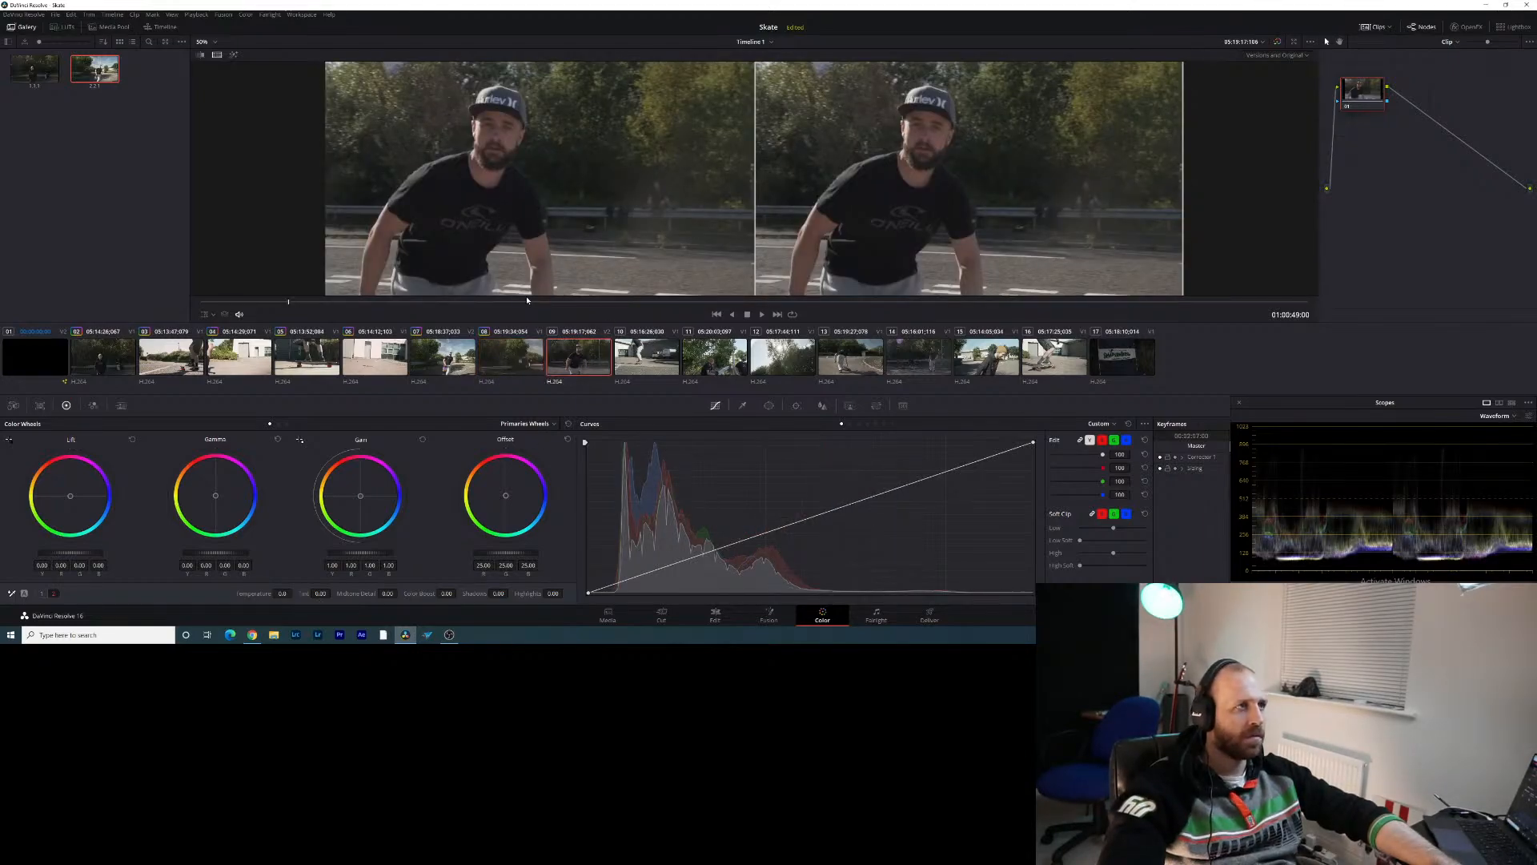
{"action": "left_click_drag", "start_coordinate": [291, 306], "coordinate": [437, 327]}
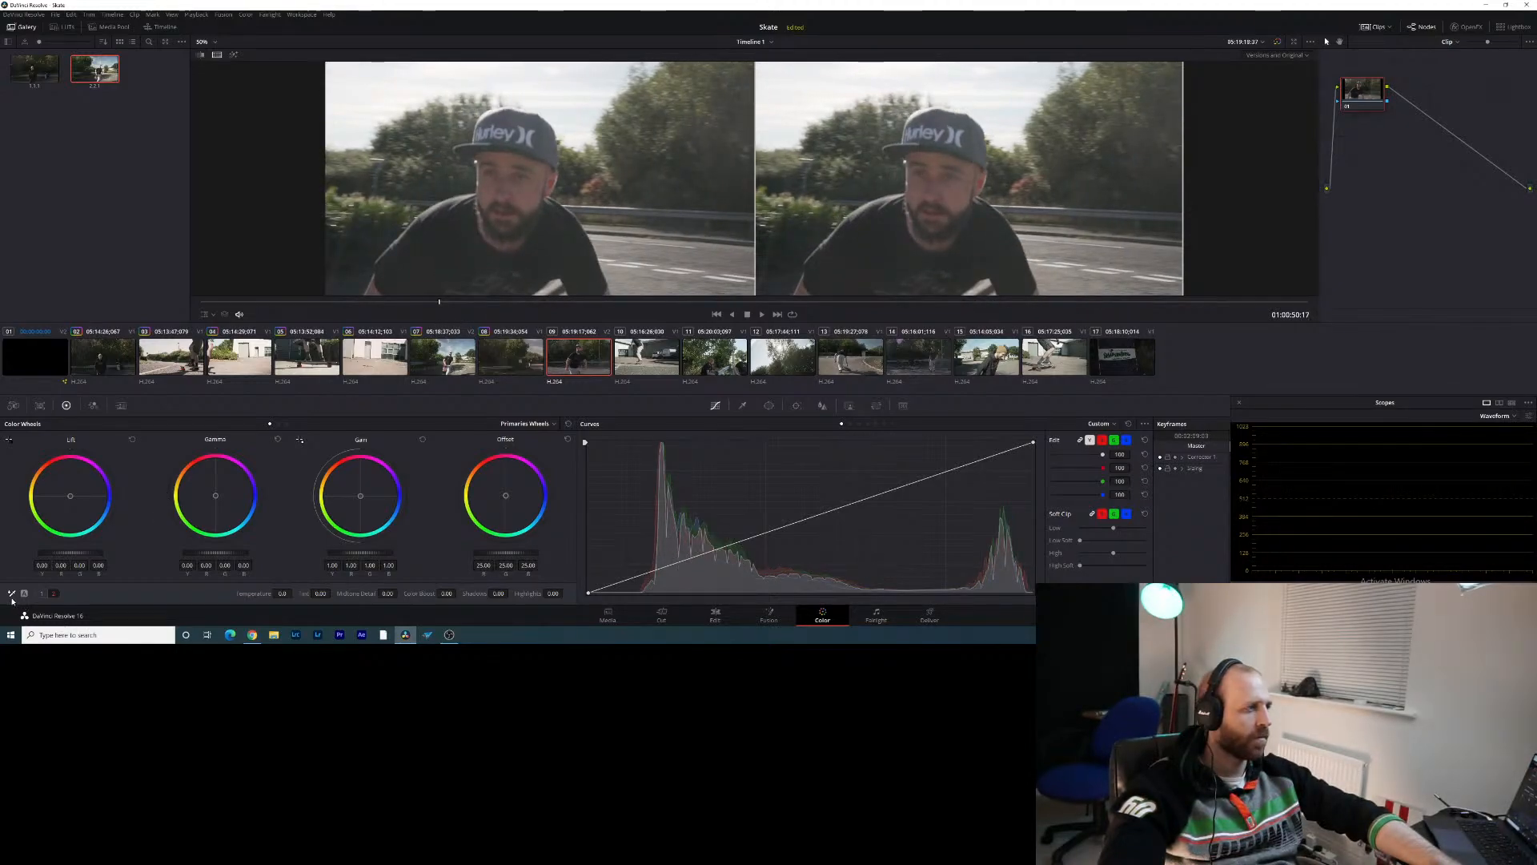
{"action": "left_click", "coordinate": [919, 113]}
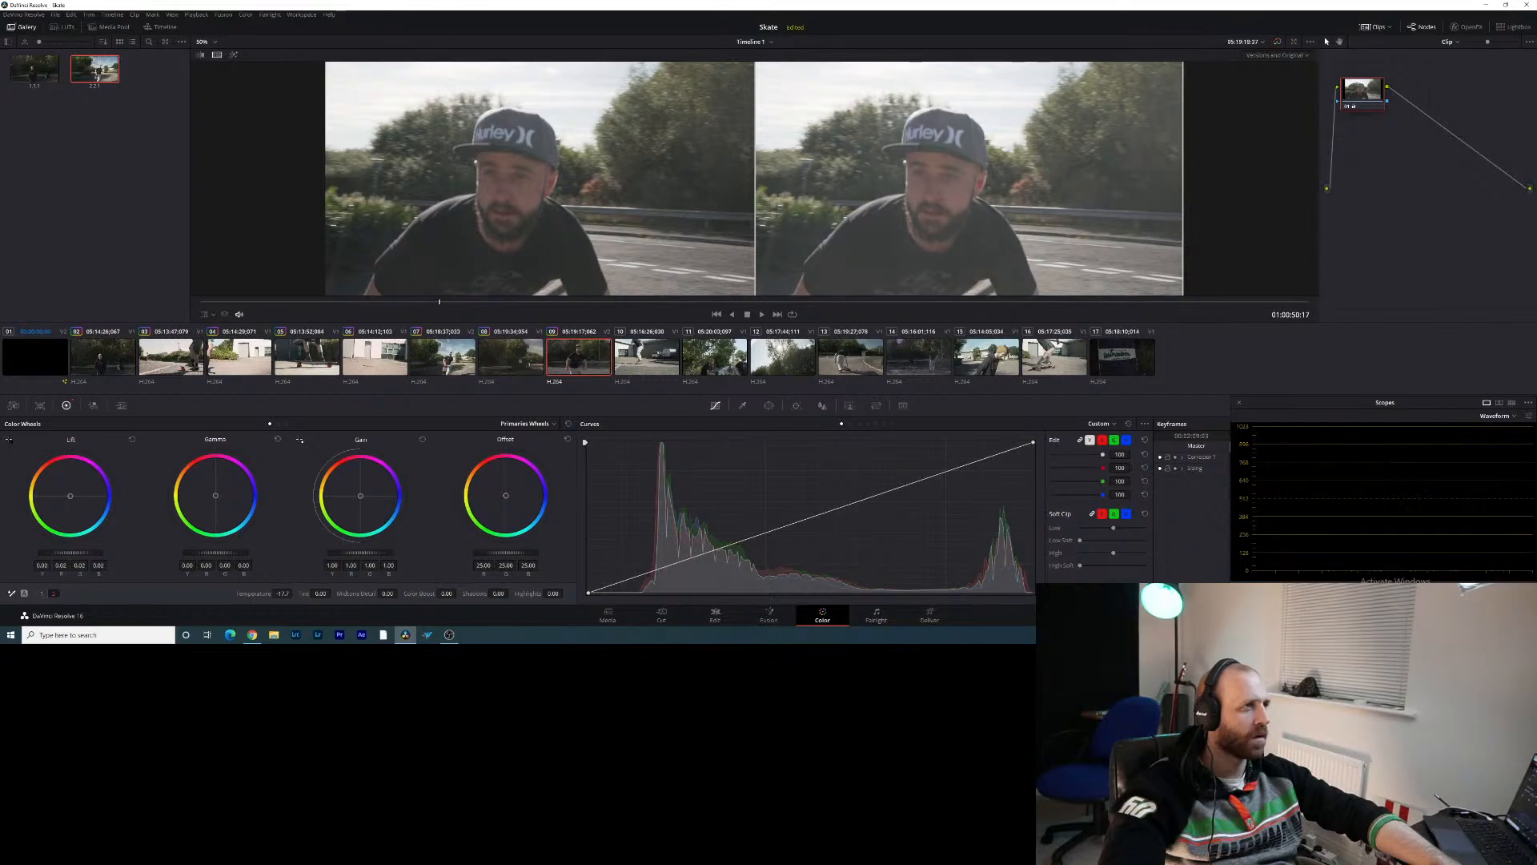
Raise clip 09's primary lift to 0.03, lower its gain slightly and increase its contrast
{"action": "mouse_move", "coordinate": [70, 552]}
{"action": "left_mouse_down"}
{"action": "mouse_move", "coordinate": [88, 552]}
{"action": "mouse_move", "coordinate": [76, 553]}
{"action": "left_mouse_up"}
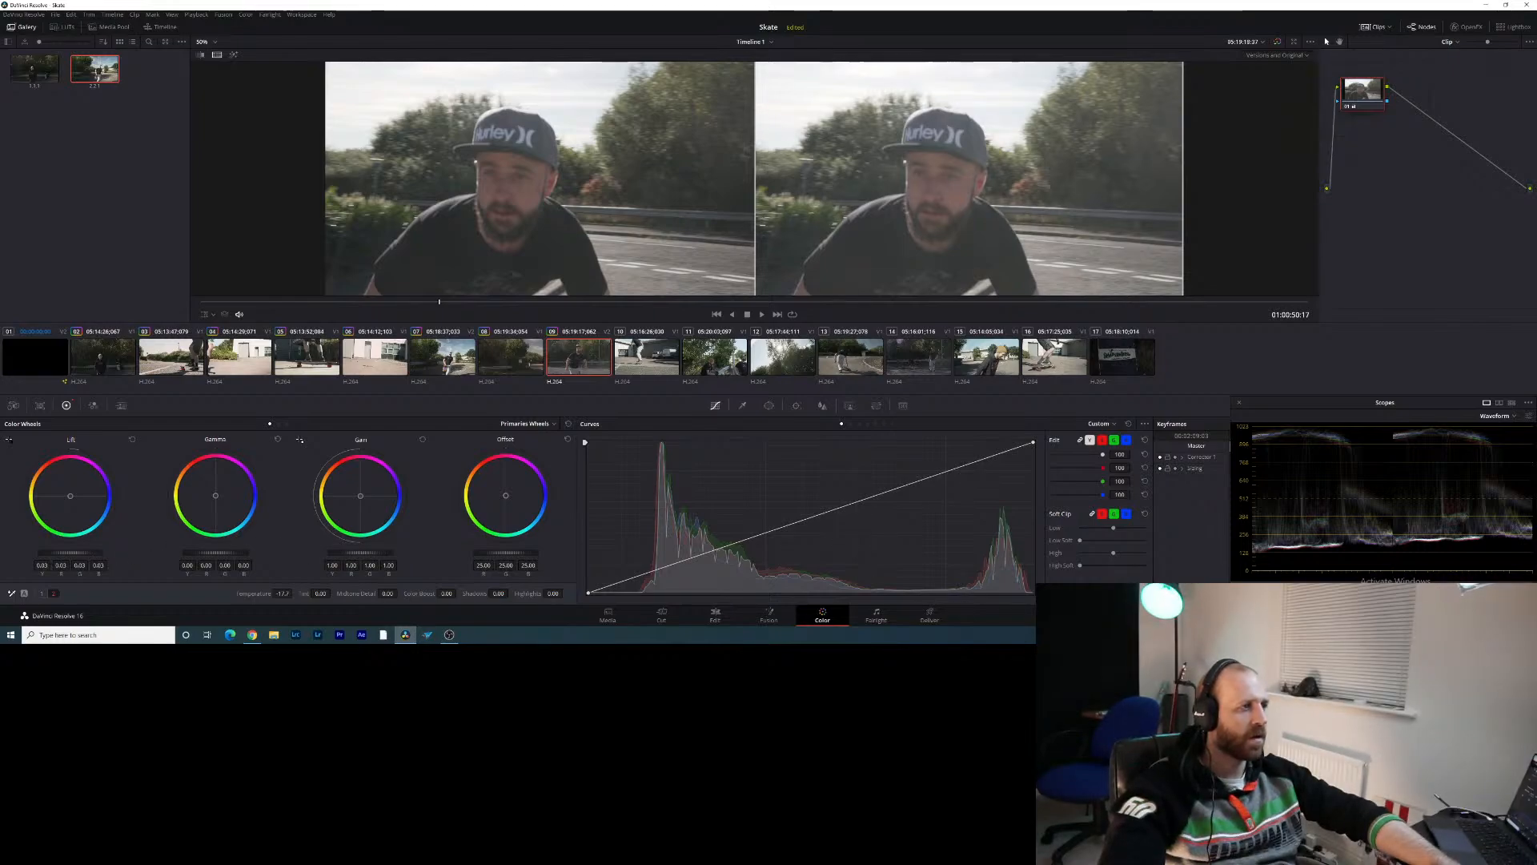
{"action": "mouse_move", "coordinate": [360, 556]}
{"action": "left_mouse_down"}
{"action": "mouse_move", "coordinate": [339, 557]}
{"action": "mouse_move", "coordinate": [359, 557]}
{"action": "left_mouse_up"}
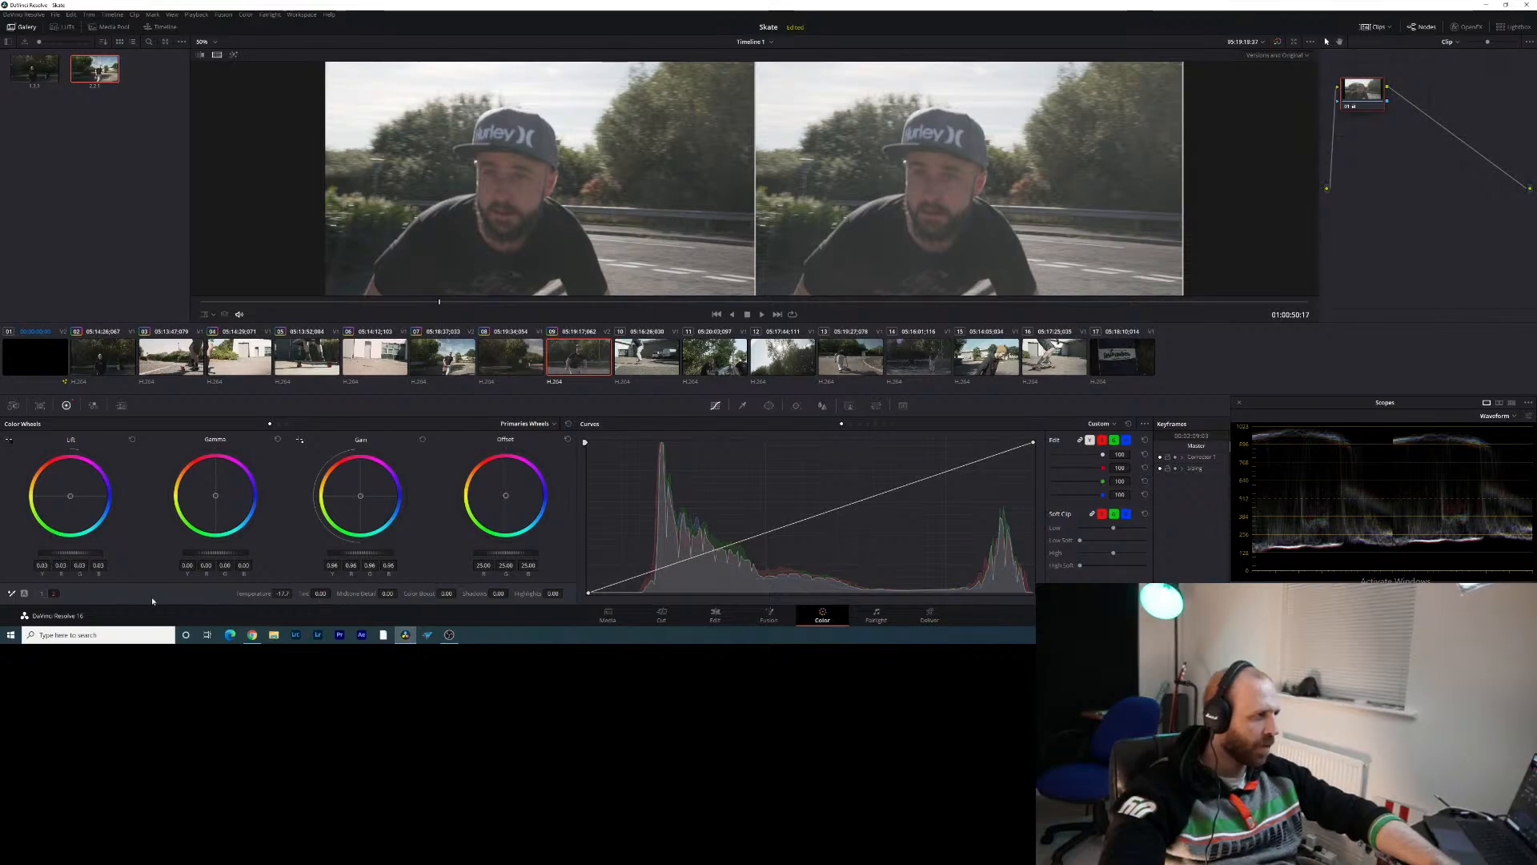
{"action": "left_click", "coordinate": [50, 594]}
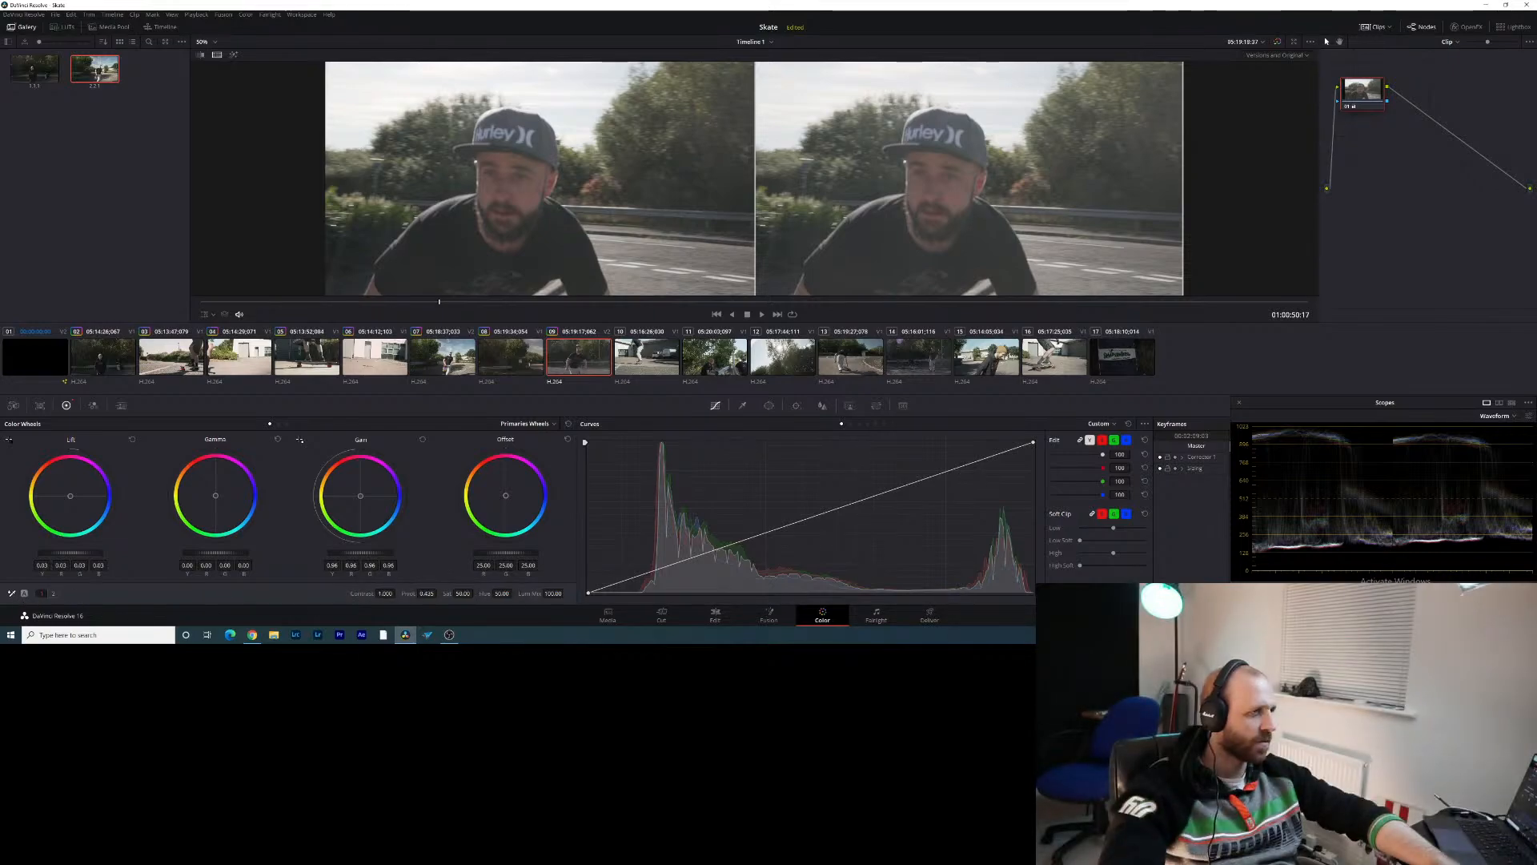
{"action": "left_click_drag", "start_coordinate": [386, 593], "coordinate": [403, 593]}
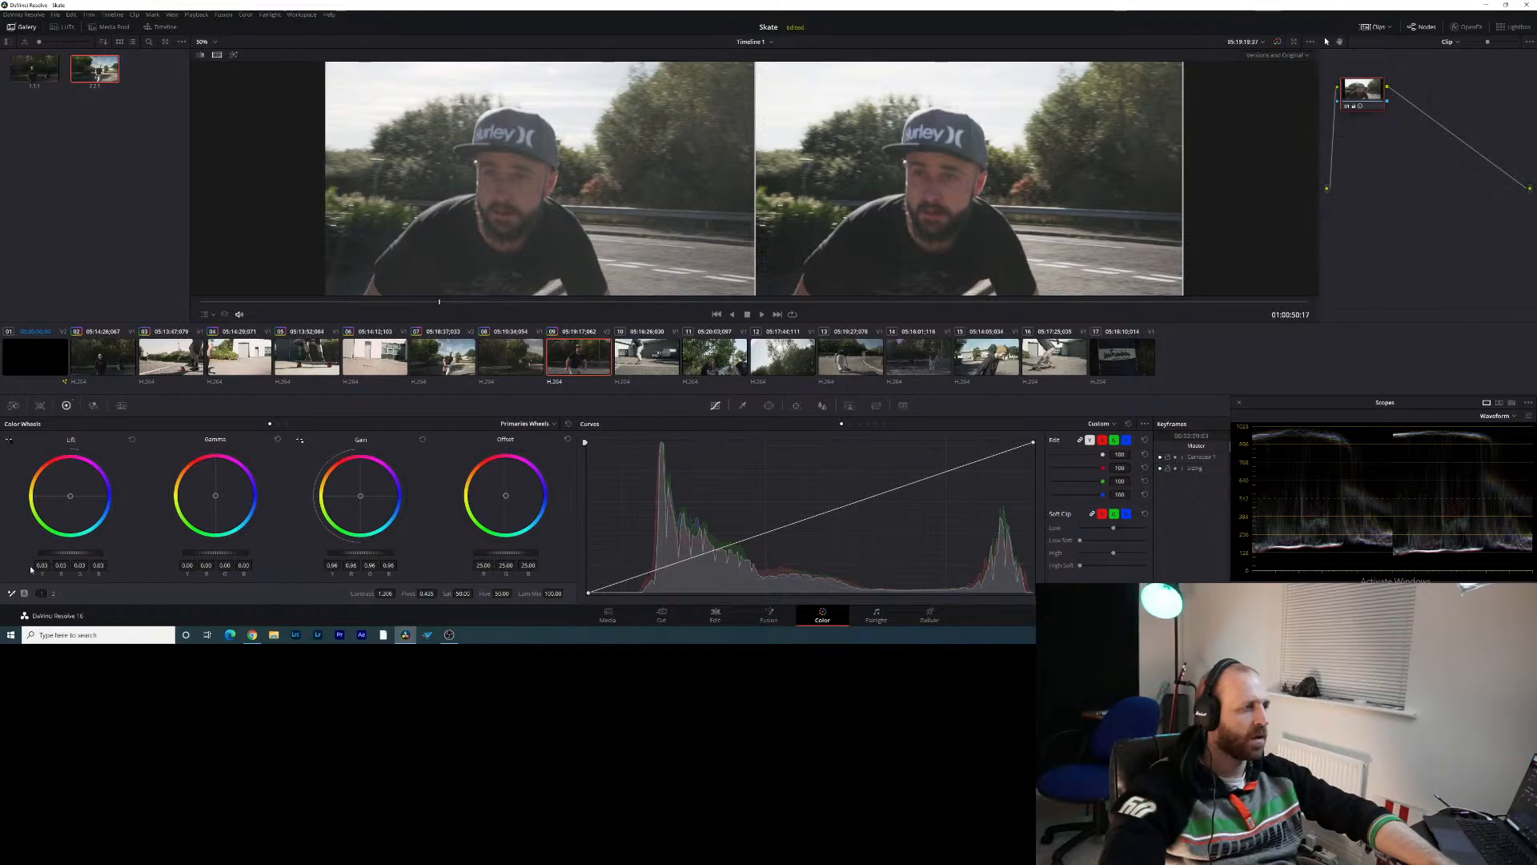
Raise clip 09's tint to 2.50 and adjust its shadows value
{"action": "left_click", "coordinate": [53, 593]}
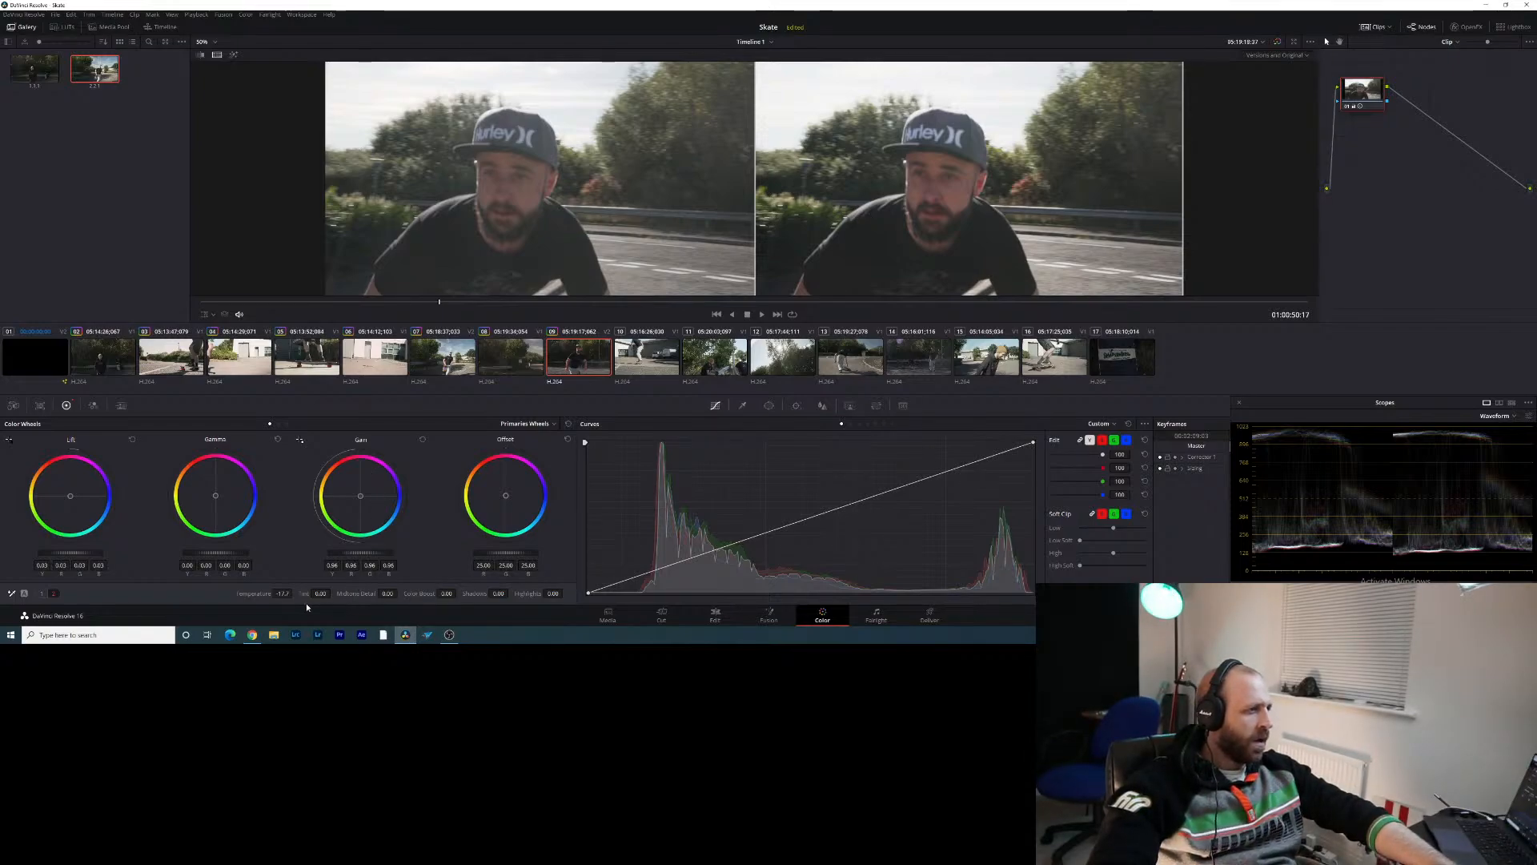
{"action": "left_click_drag", "start_coordinate": [321, 593], "coordinate": [331, 593]}
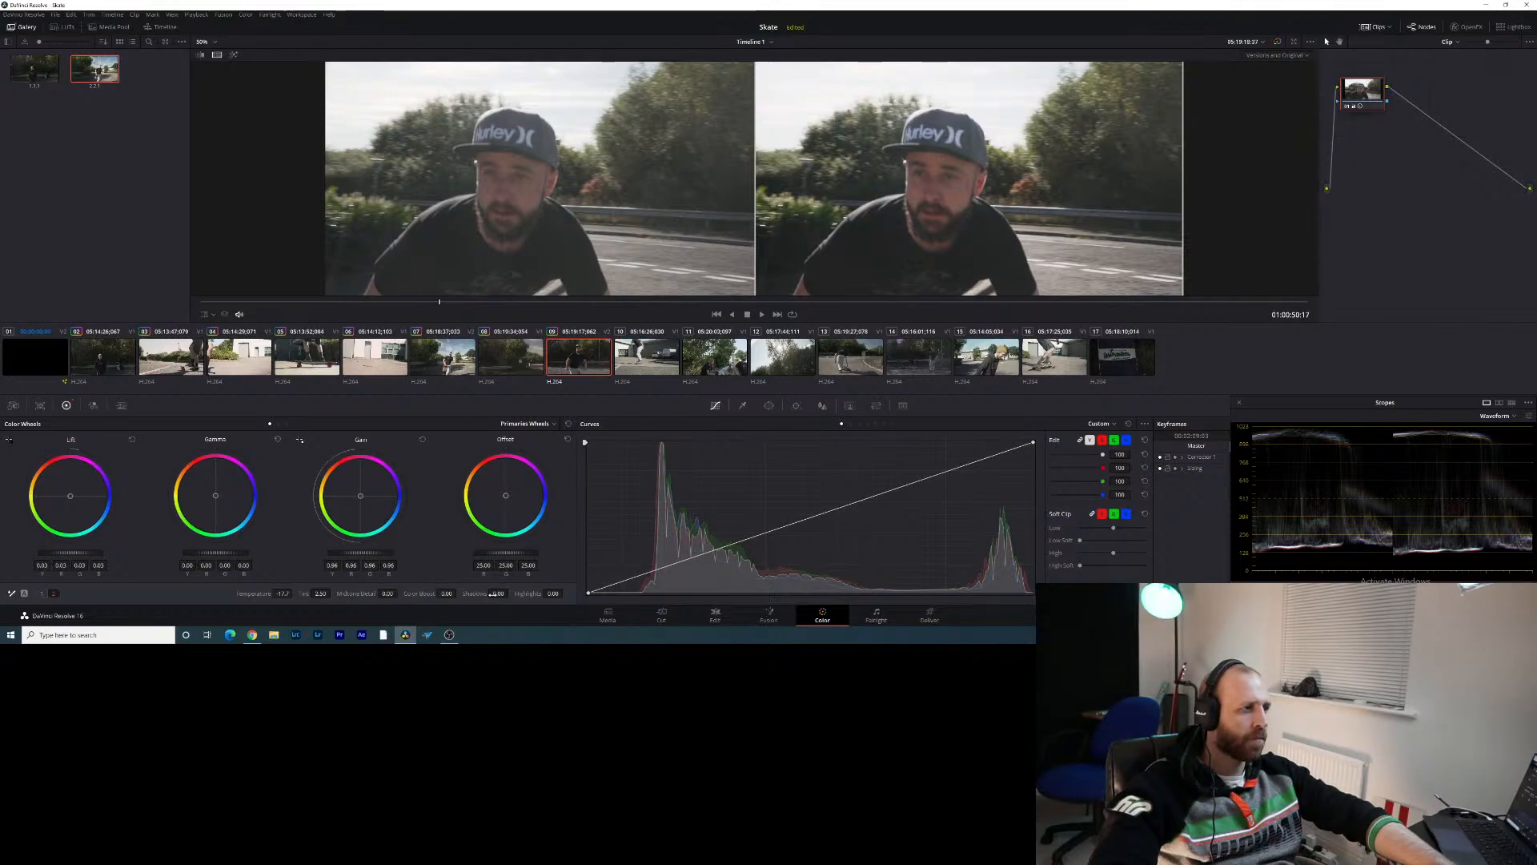
{"action": "left_click_drag", "start_coordinate": [492, 593], "coordinate": [512, 594]}
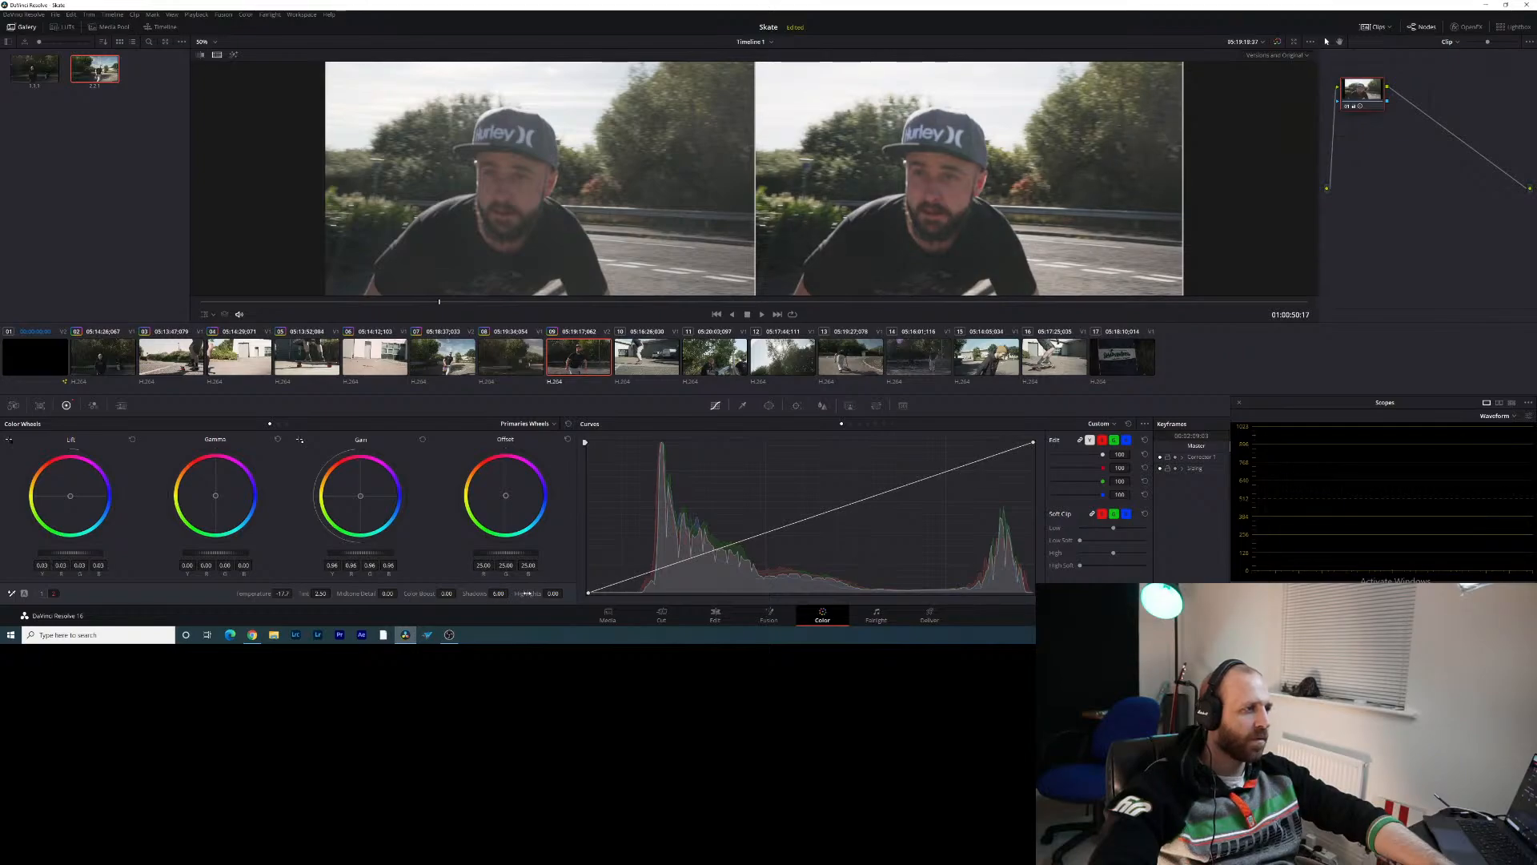
Lower clip 09's highlights to -4.00, and save the project with clip 10 open at 01:01:00:15
{"action": "left_click_drag", "start_coordinate": [566, 593], "coordinate": [560, 593]}
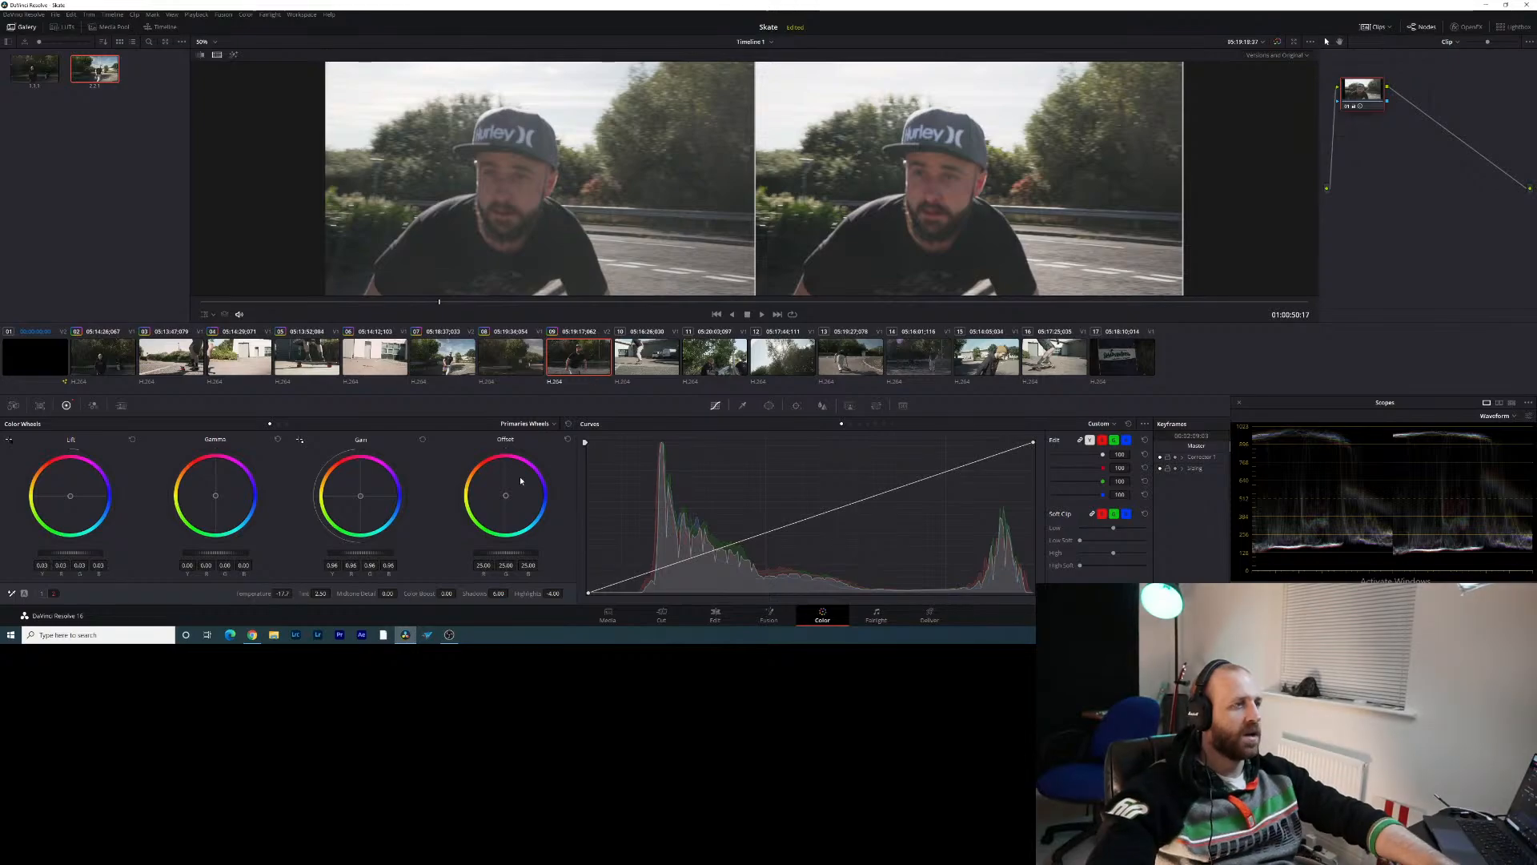
{"action": "left_click", "coordinate": [647, 358]}
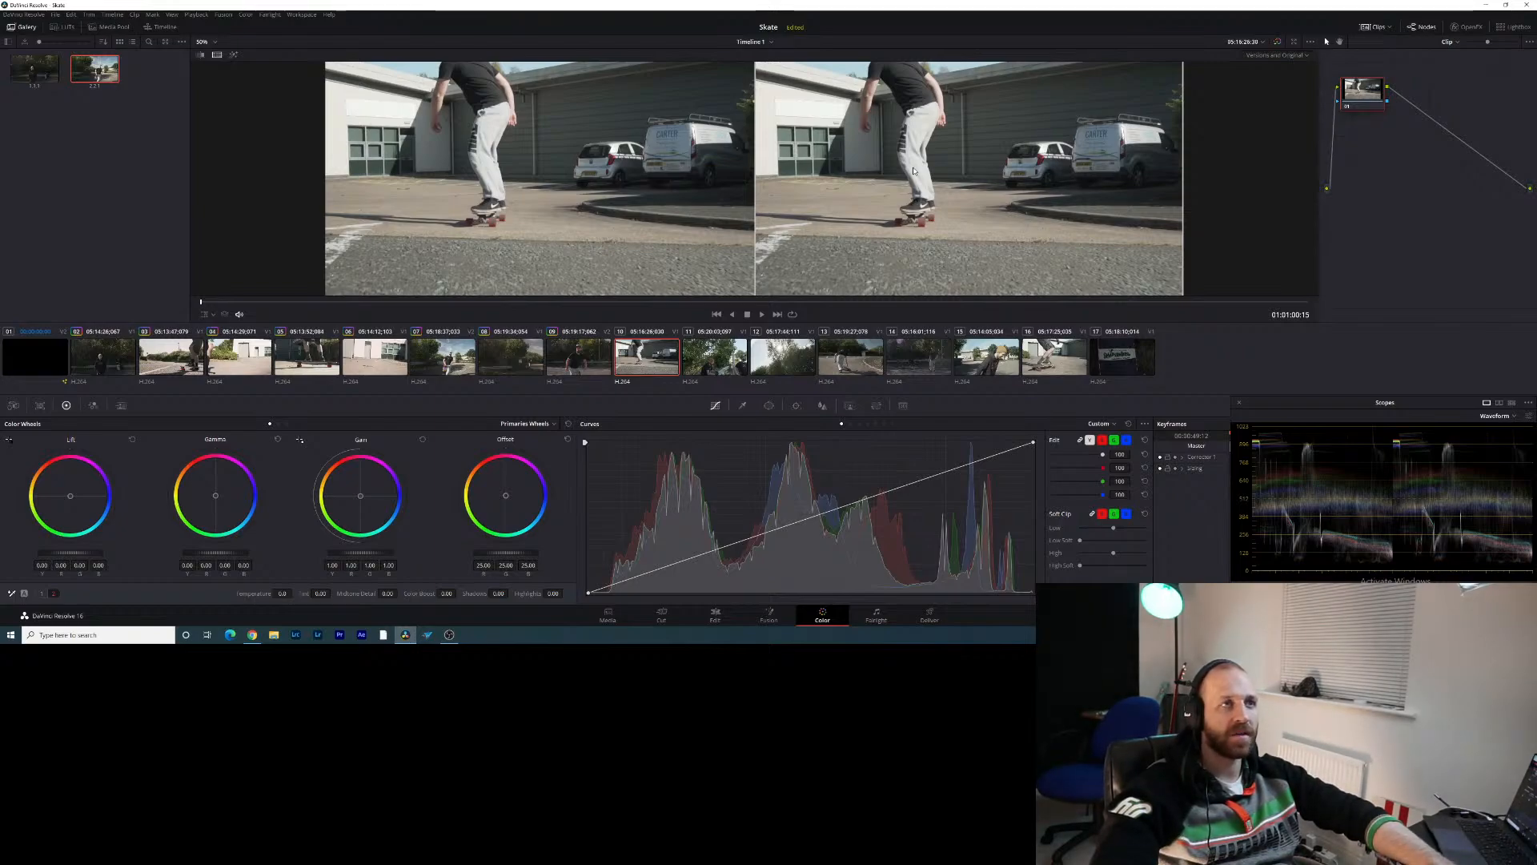
{"action": "key", "text": "ctrl+s"}
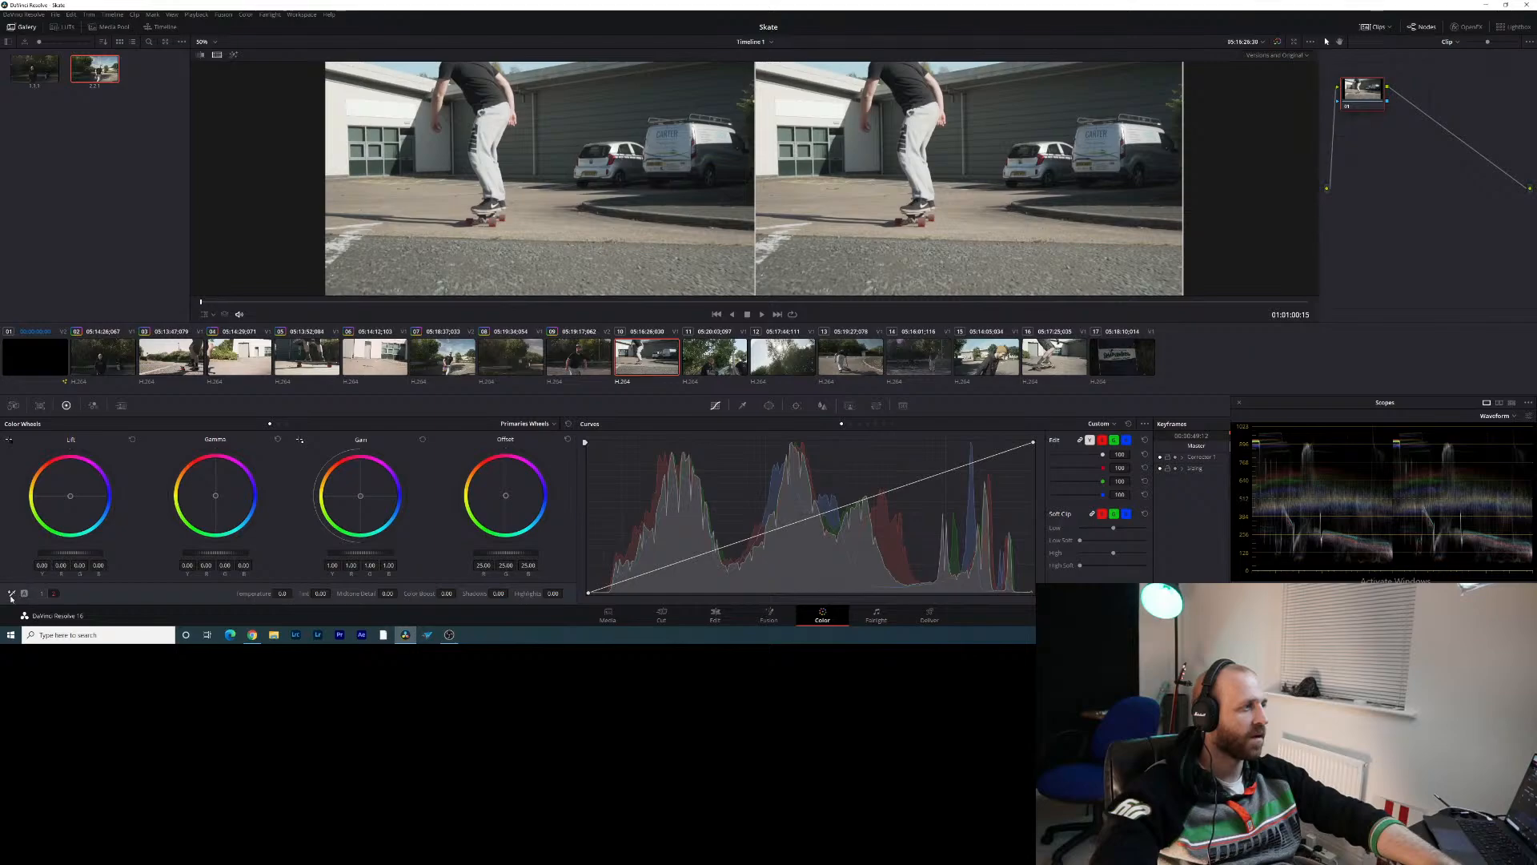
White-balance clip 10 by sampling the parked white van, and reduce the resulting temperature and tint to soften the warm cast
{"action": "left_click", "coordinate": [1137, 124]}
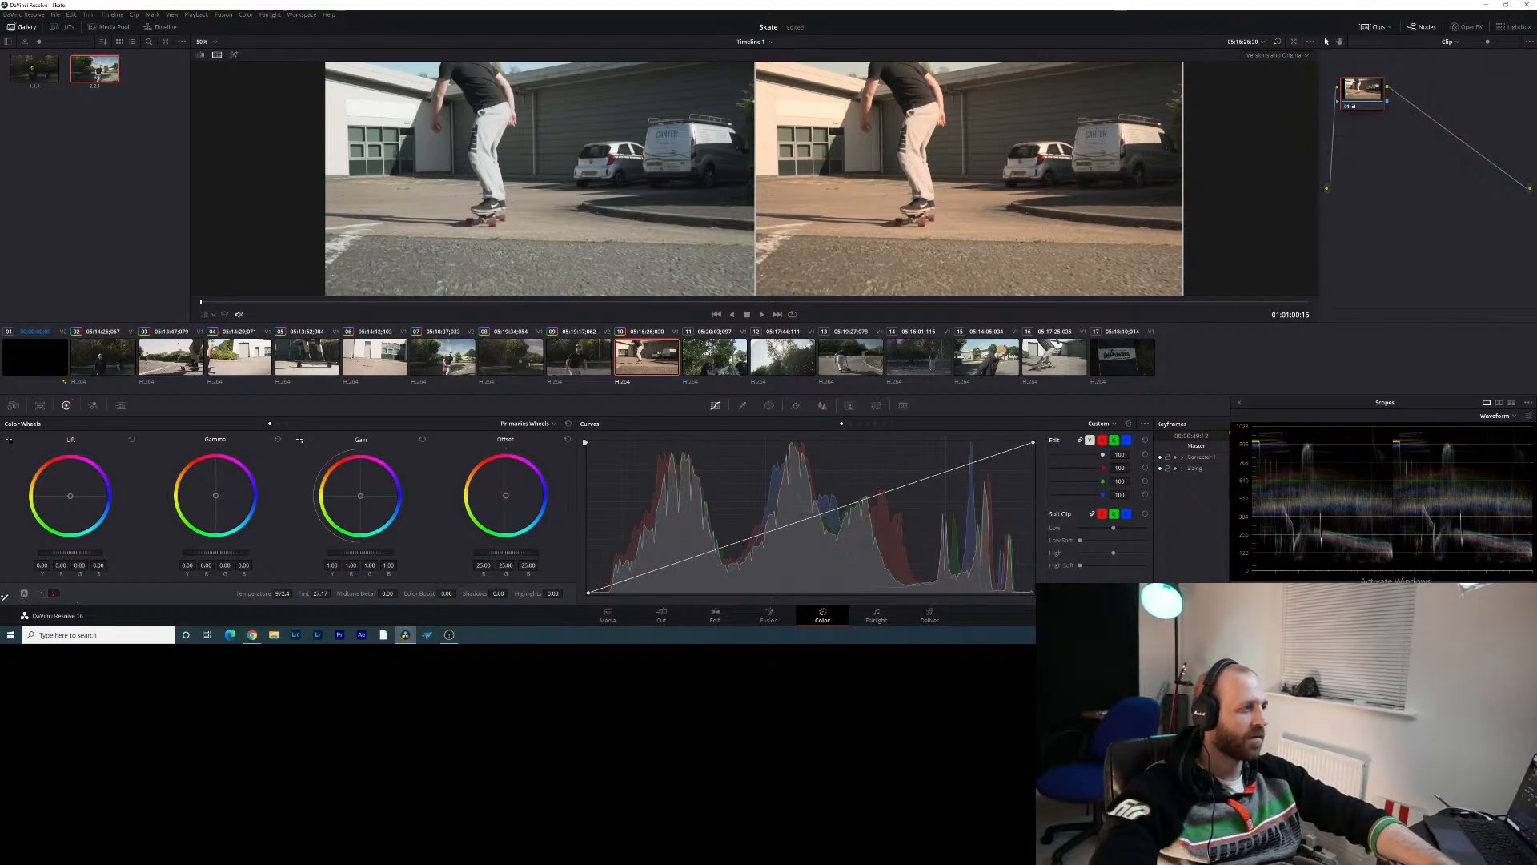
{"action": "left_click_drag", "start_coordinate": [274, 590], "coordinate": [324, 591]}
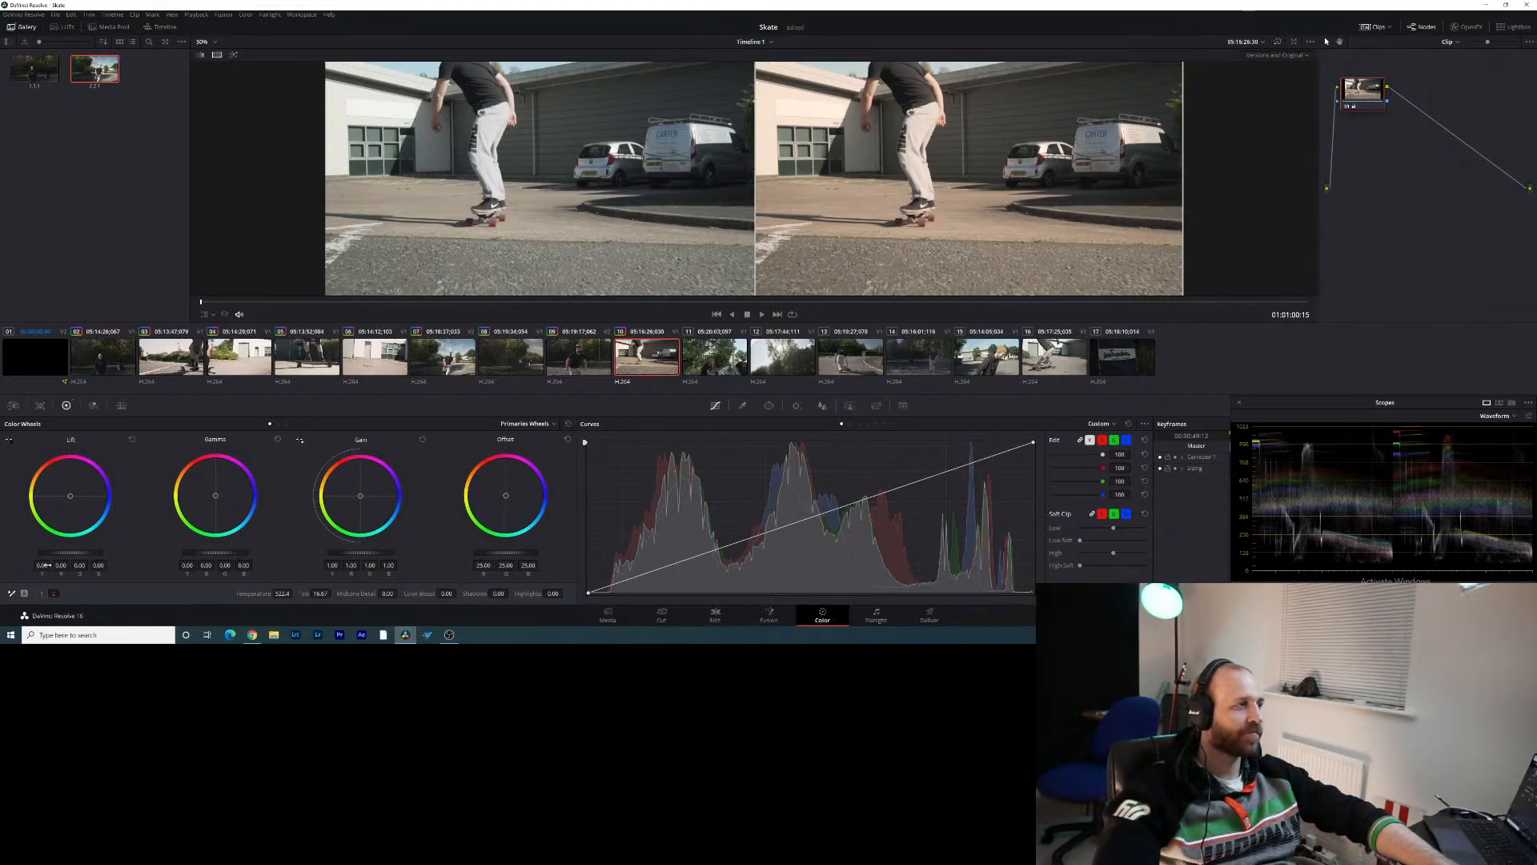
Raise clip 10's primary lift to 0.02 and lower its gain to about 0.90
{"action": "left_click_drag", "start_coordinate": [60, 558], "coordinate": [76, 558]}
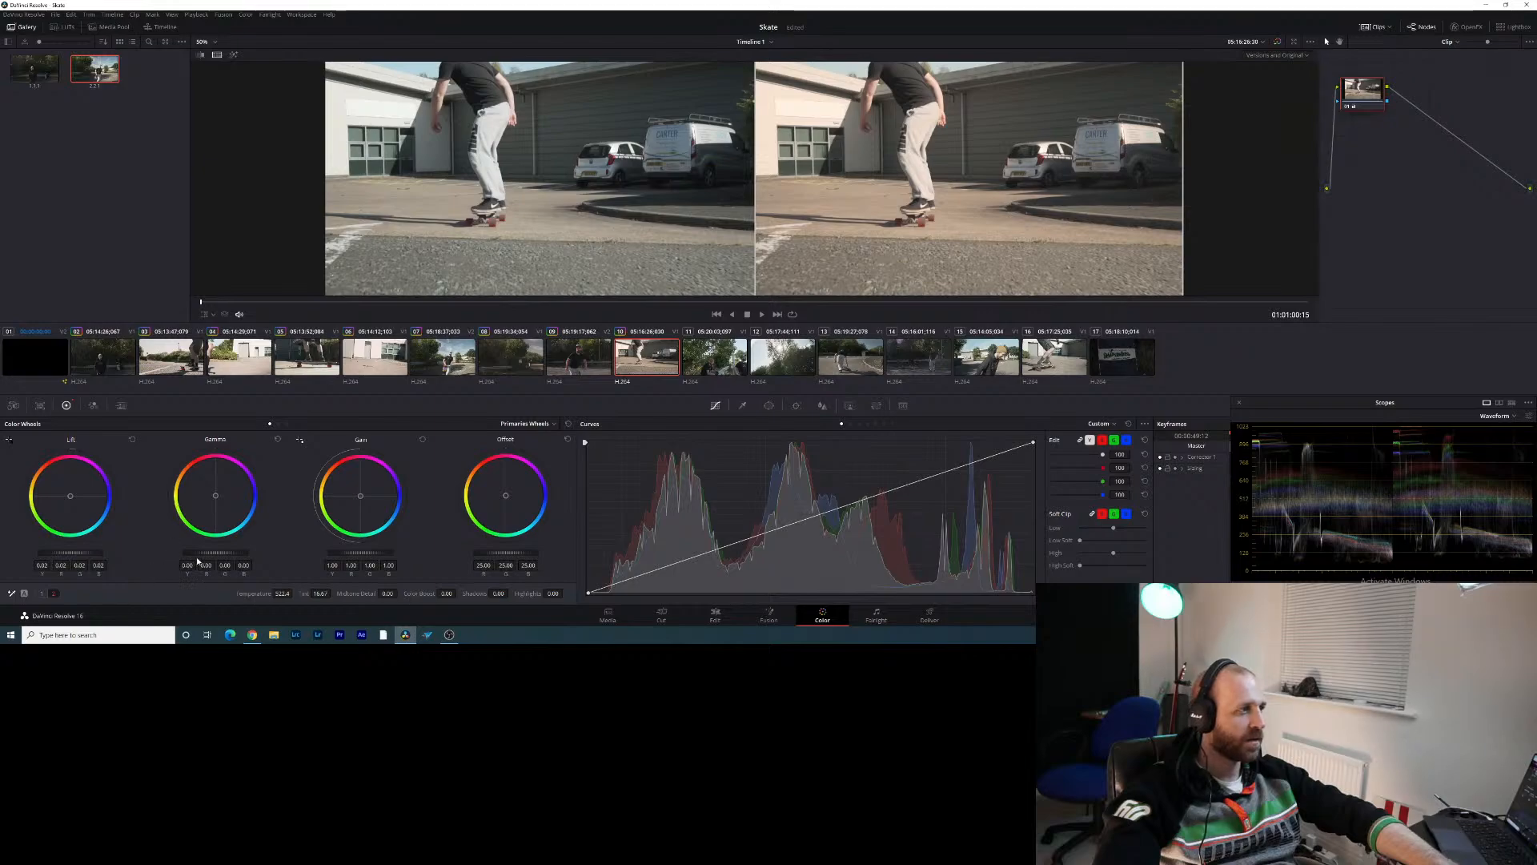
{"action": "left_click_drag", "start_coordinate": [360, 552], "coordinate": [345, 552]}
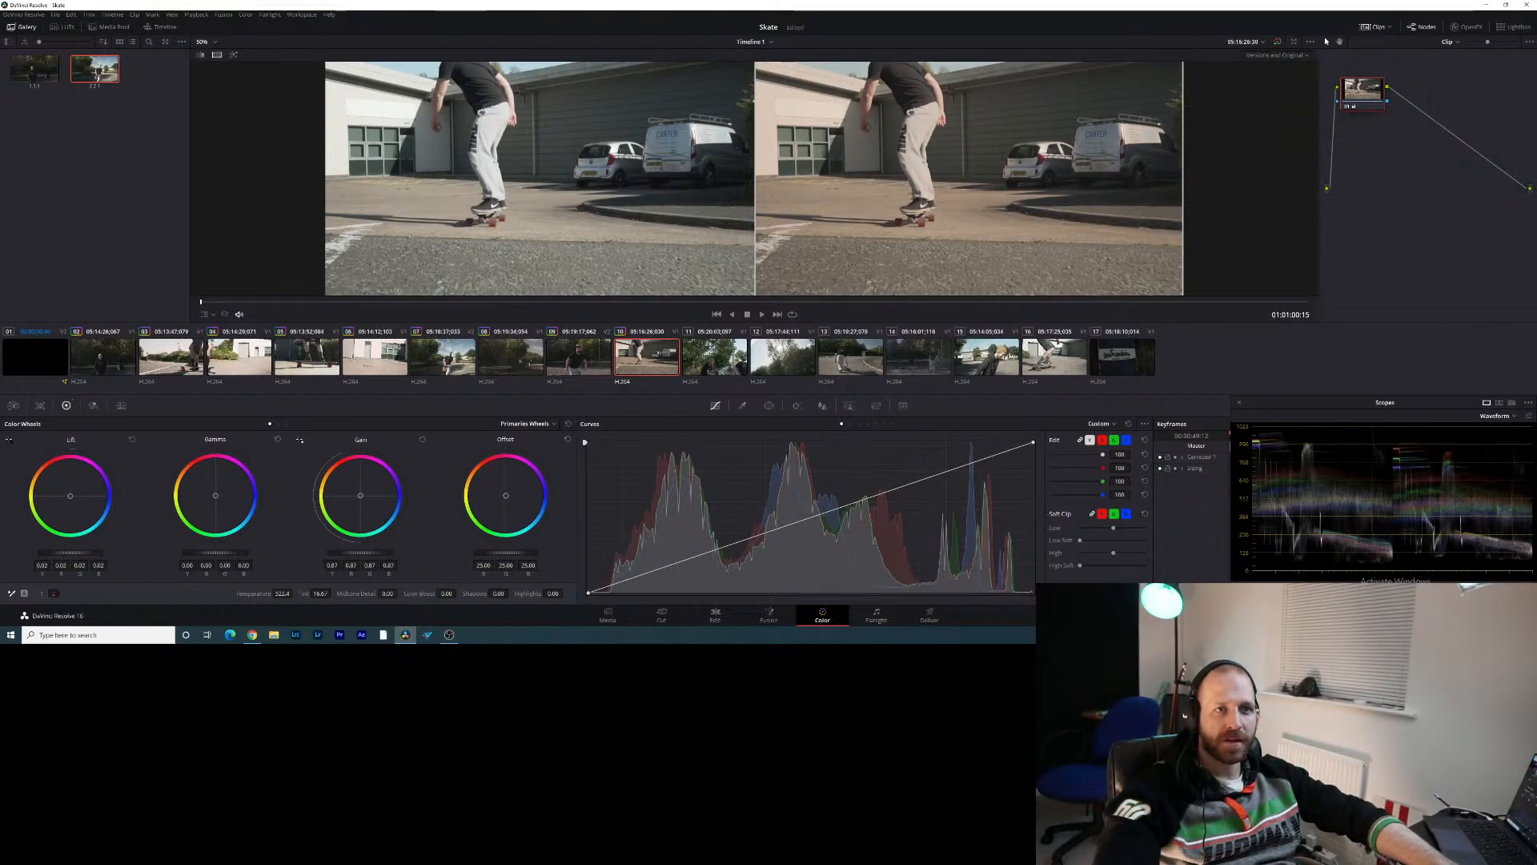
{"action": "left_click_drag", "start_coordinate": [344, 552], "coordinate": [348, 552]}
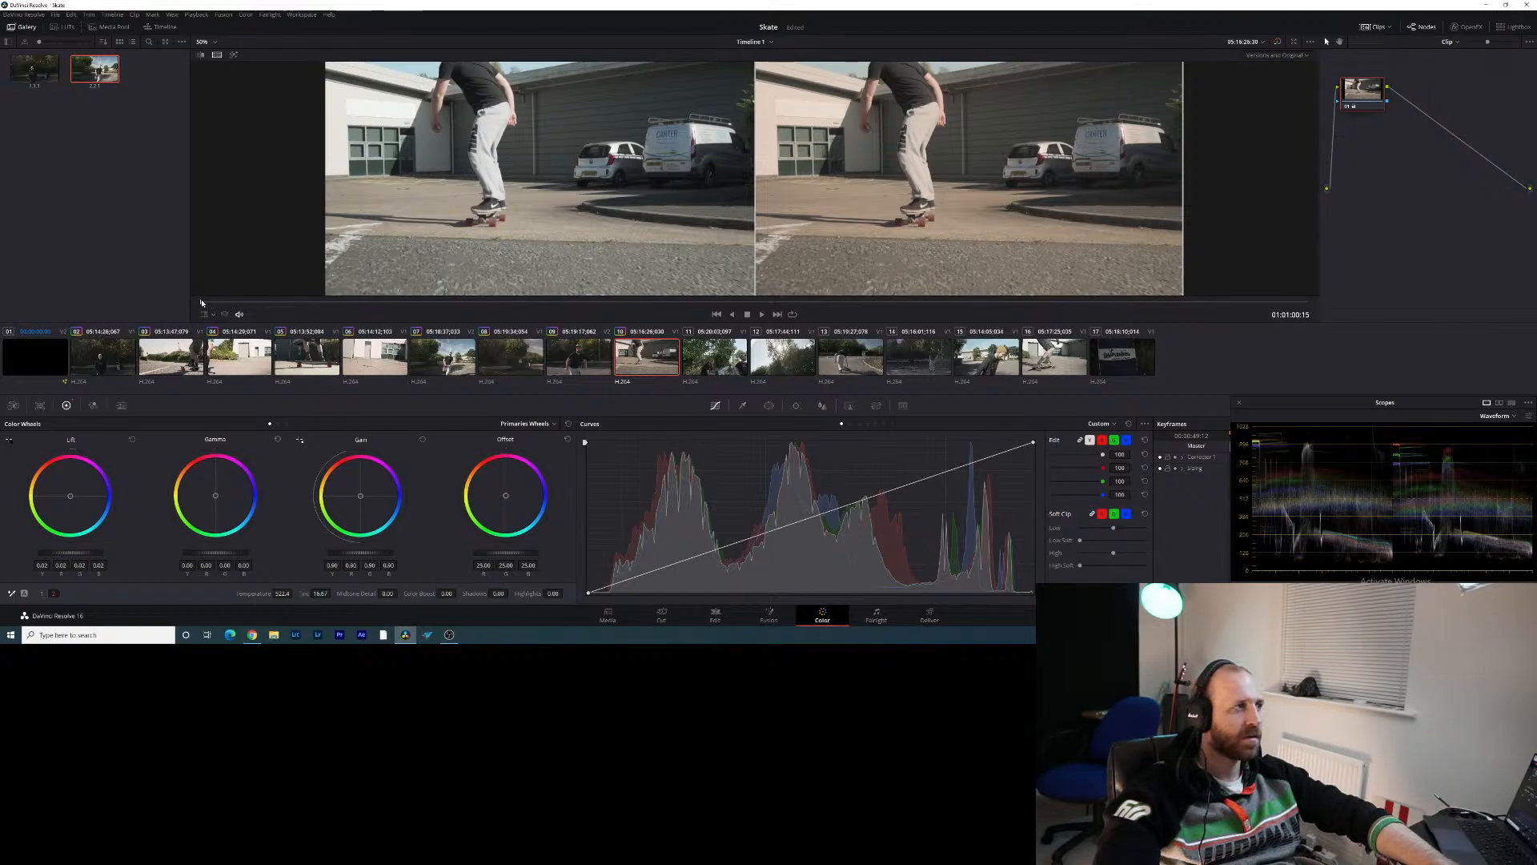
Increase clip 10's contrast on the frame at 01:01:01:07
{"action": "left_click_drag", "start_coordinate": [202, 302], "coordinate": [271, 305]}
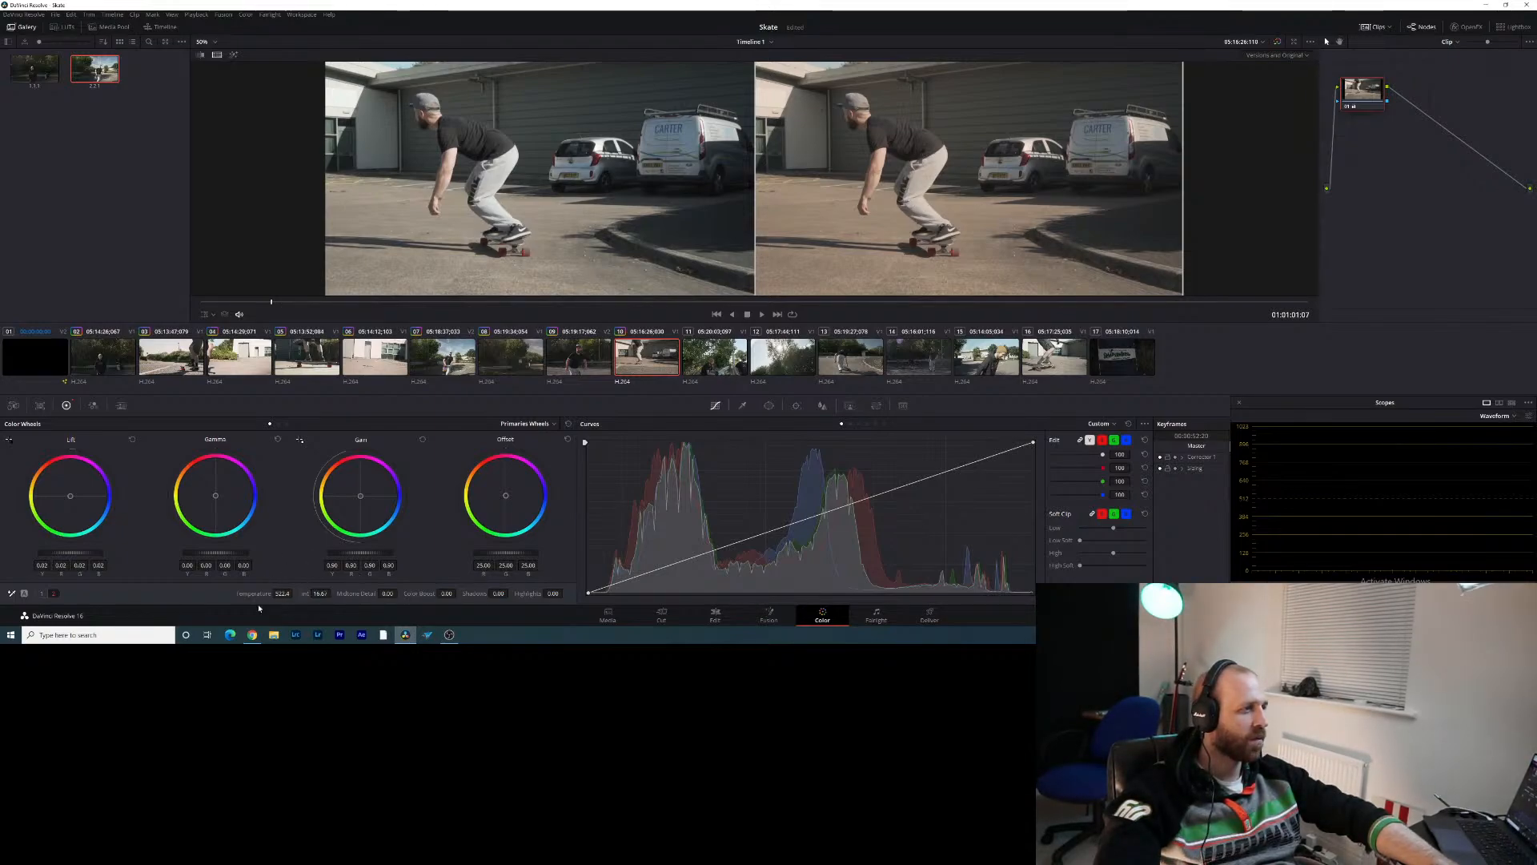
{"action": "left_click", "coordinate": [52, 593]}
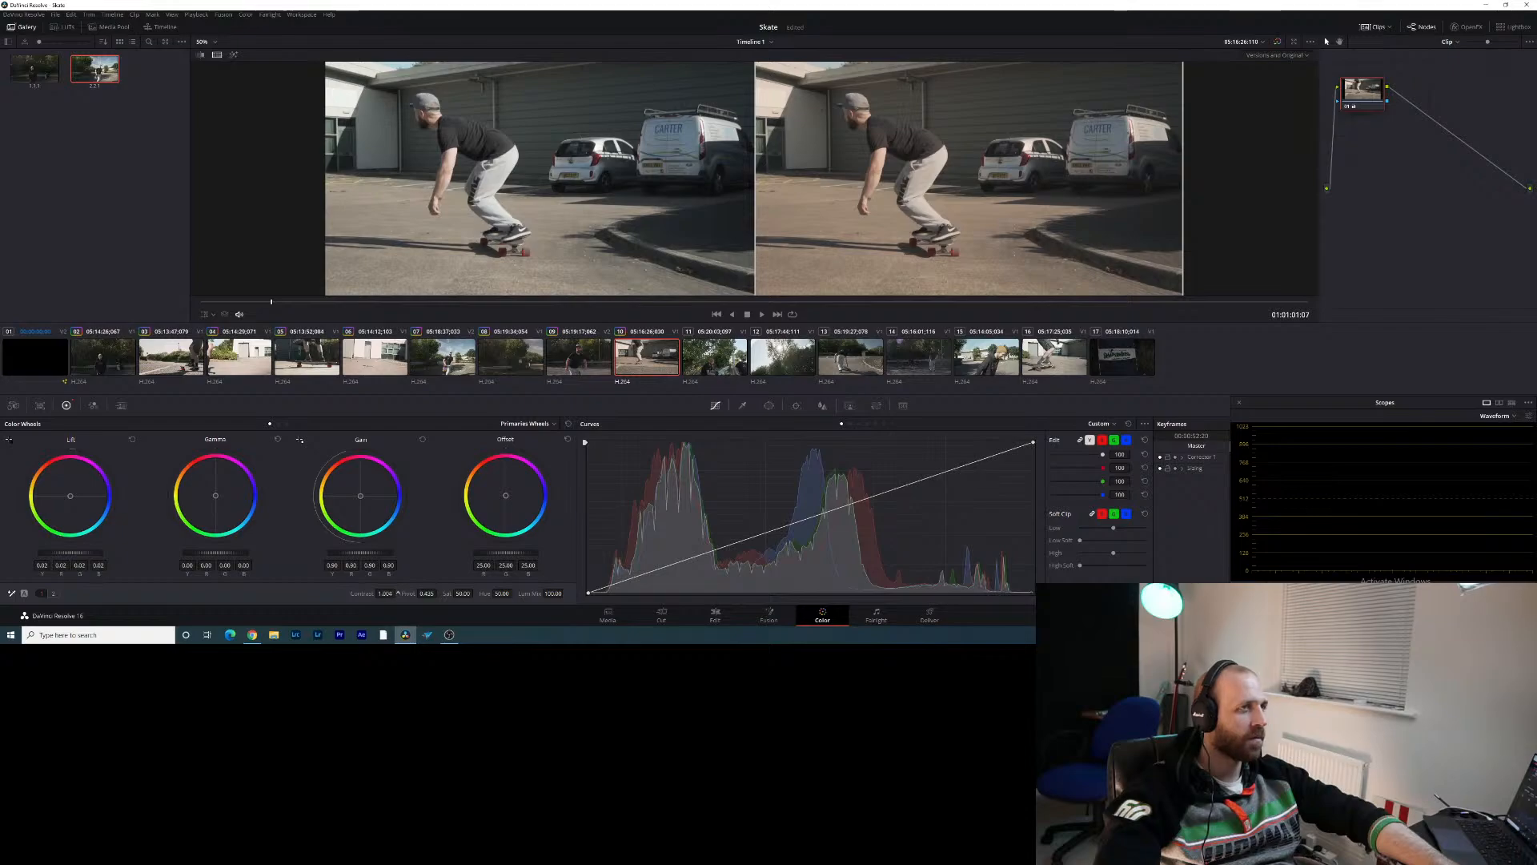
{"action": "left_click_drag", "start_coordinate": [373, 593], "coordinate": [377, 593]}
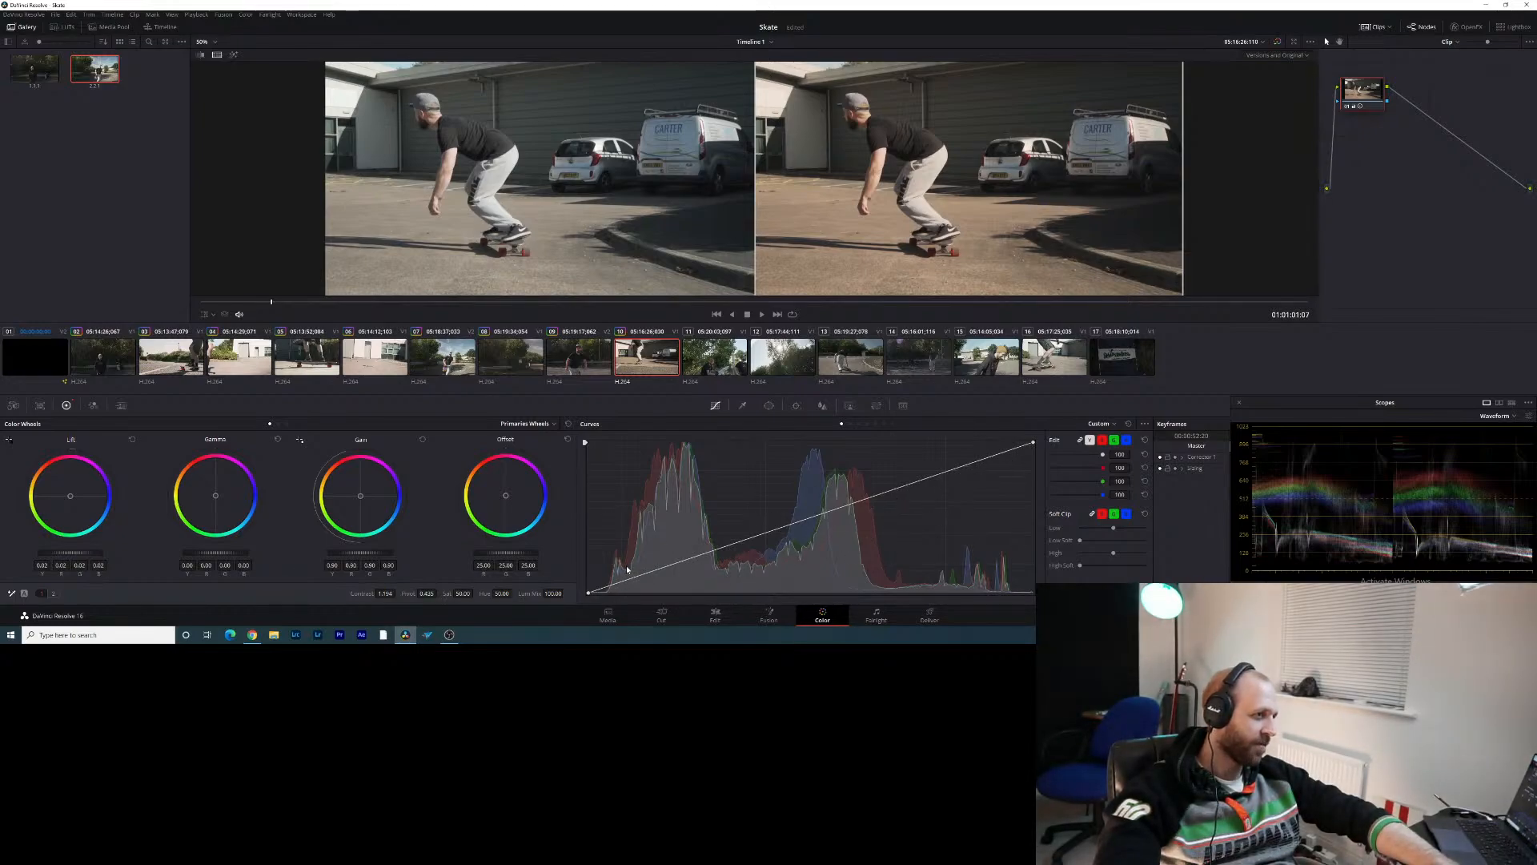
Shape a gentle S-curve on clip 10 with raised highlights and lowered shadows, and set the primary lift to 0.04
{"action": "mouse_move", "coordinate": [941, 473]}
{"action": "left_mouse_down"}
{"action": "mouse_move", "coordinate": [959, 506]}
{"action": "mouse_move", "coordinate": [930, 442]}
{"action": "mouse_move", "coordinate": [956, 485]}
{"action": "mouse_move", "coordinate": [912, 445]}
{"action": "mouse_move", "coordinate": [964, 498]}
{"action": "mouse_move", "coordinate": [933, 441]}
{"action": "mouse_move", "coordinate": [946, 470]}
{"action": "left_mouse_up"}
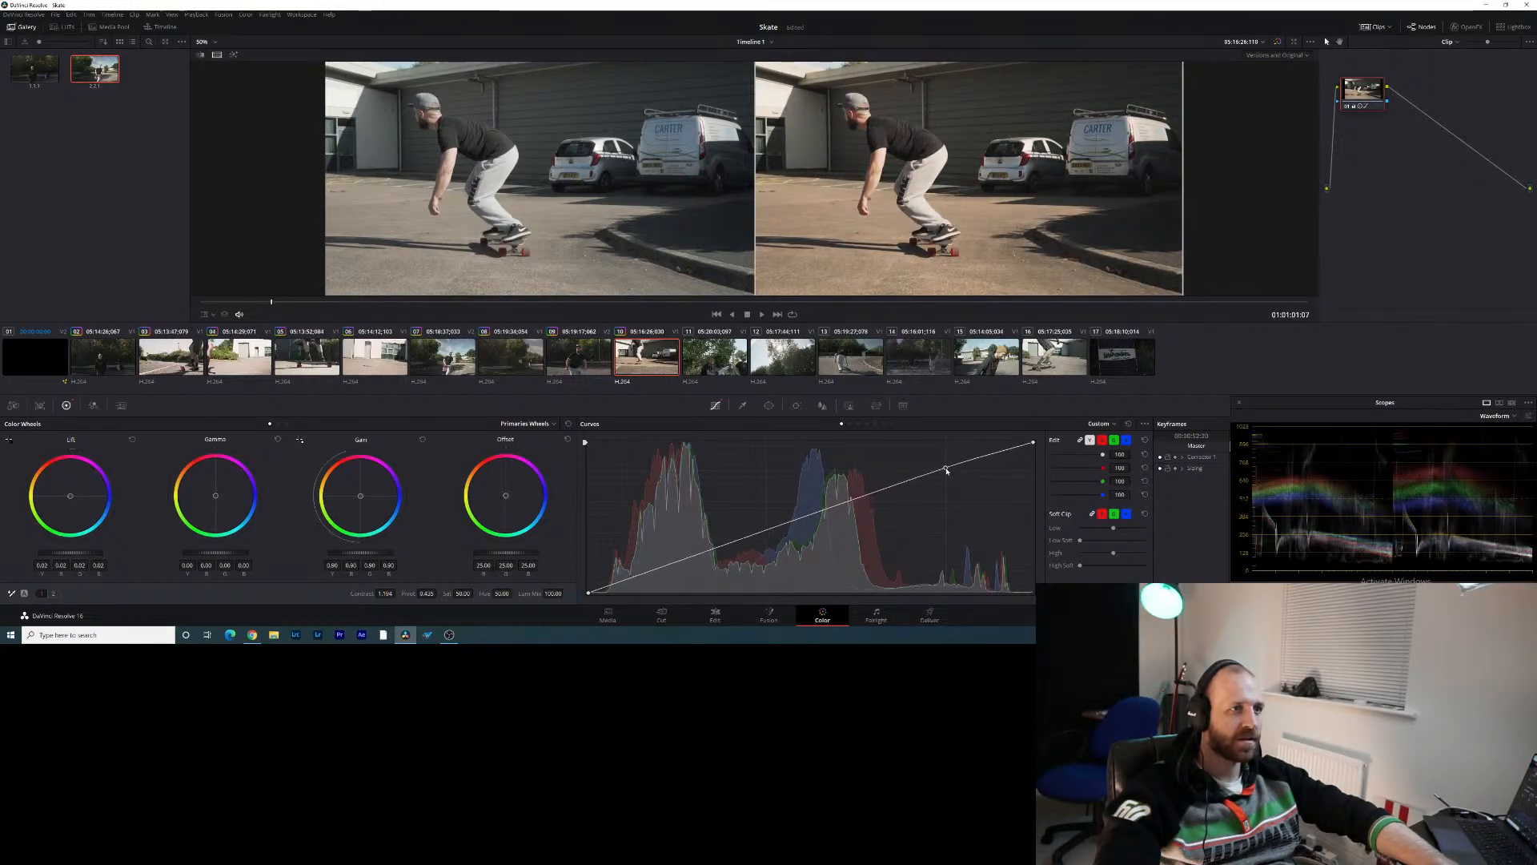
{"action": "mouse_move", "coordinate": [676, 562]}
{"action": "left_mouse_down"}
{"action": "mouse_move", "coordinate": [699, 582]}
{"action": "mouse_move", "coordinate": [645, 502]}
{"action": "mouse_move", "coordinate": [679, 570]}
{"action": "left_mouse_up"}
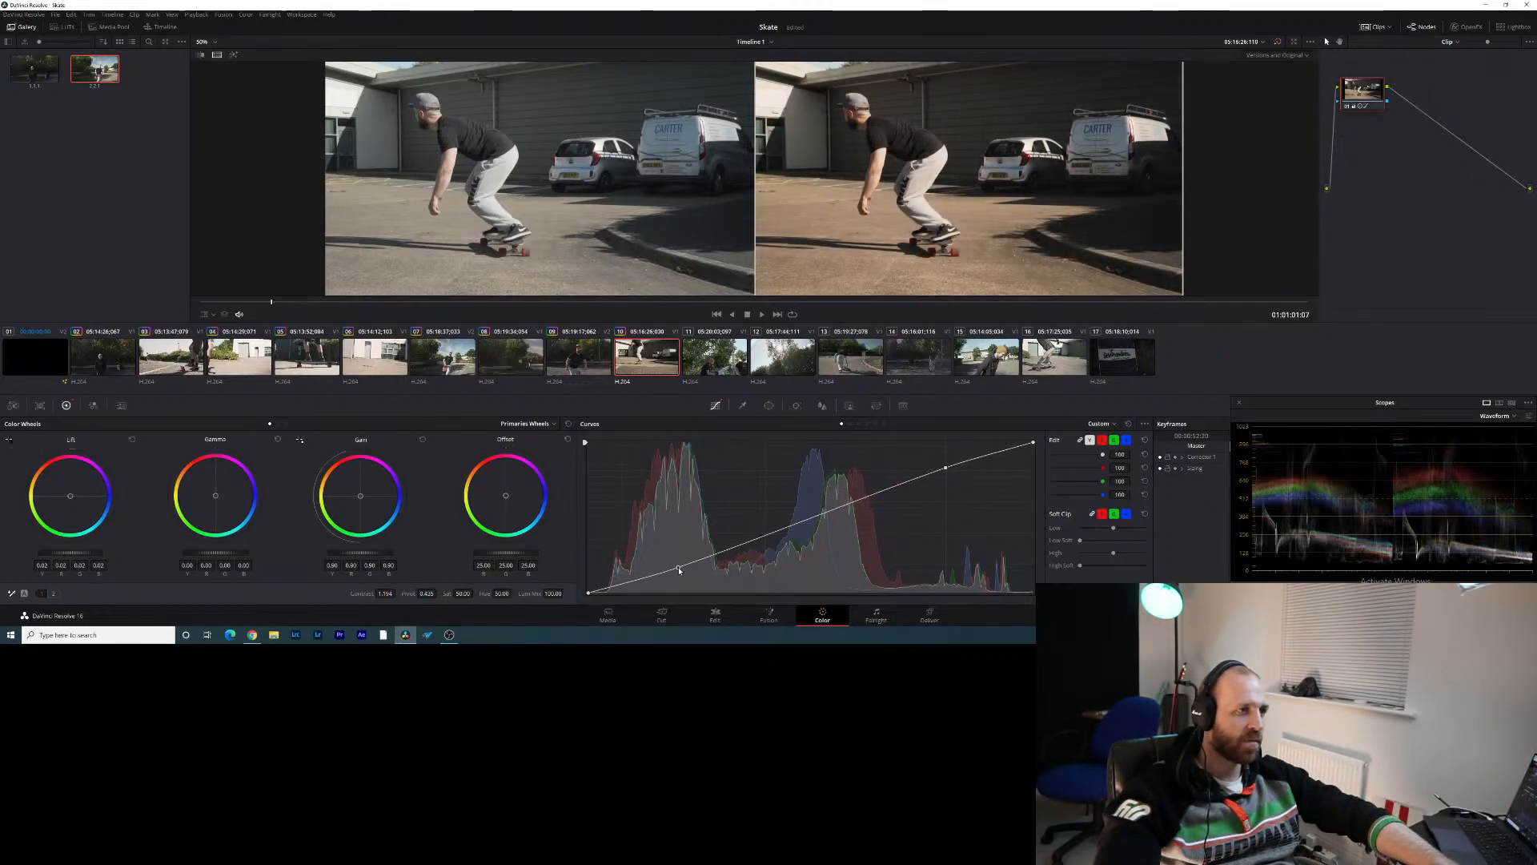
{"action": "left_click_drag", "start_coordinate": [944, 470], "coordinate": [942, 469]}
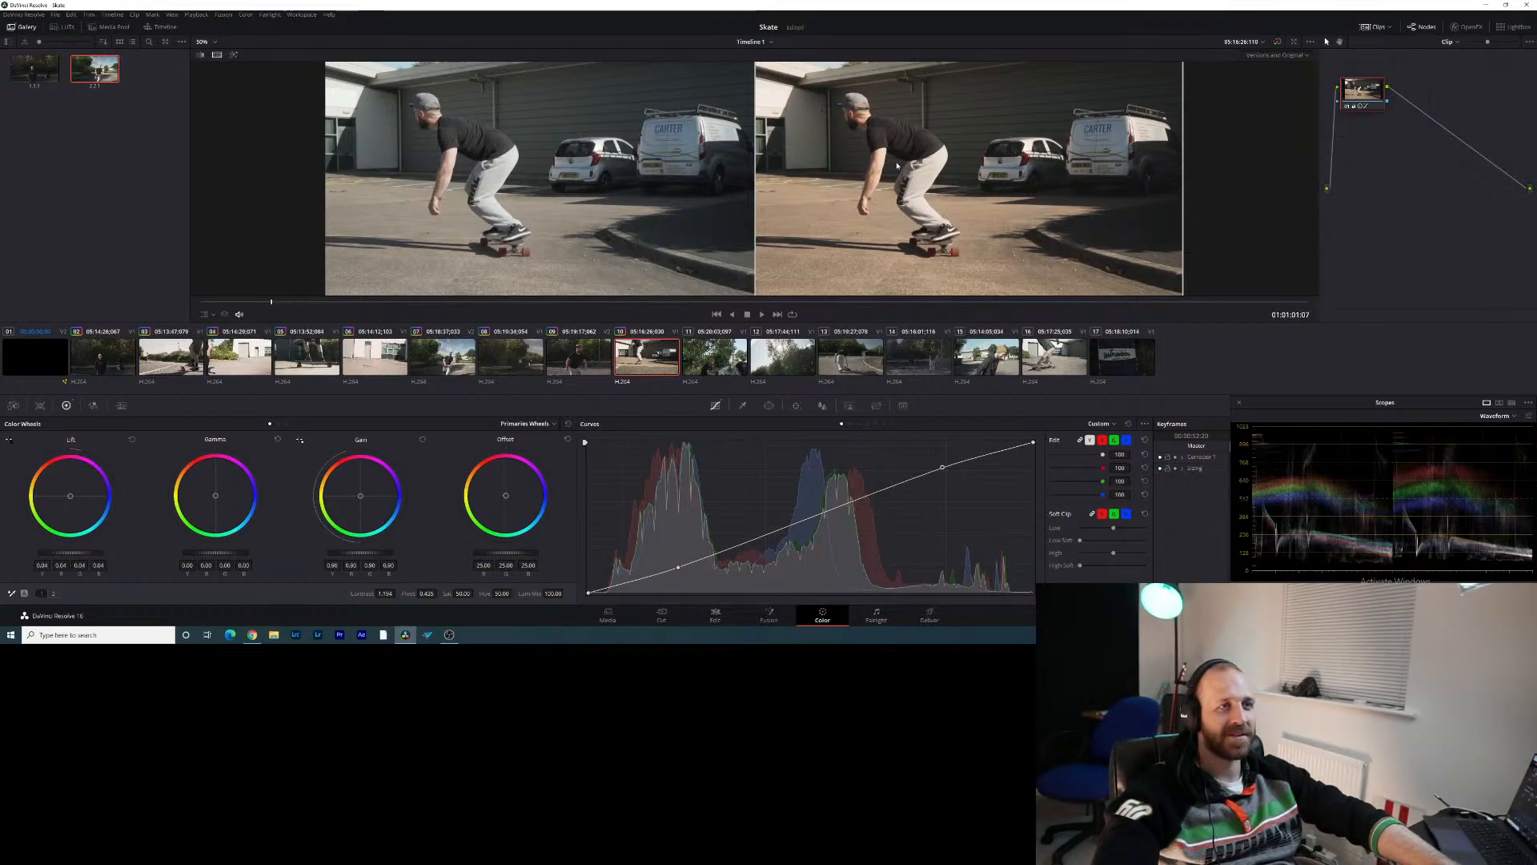
Open clip 11 at 01:01:16:12, raise its primary lift to 0.02 and lower its gain to 0.93
{"action": "key", "text": "Down"}
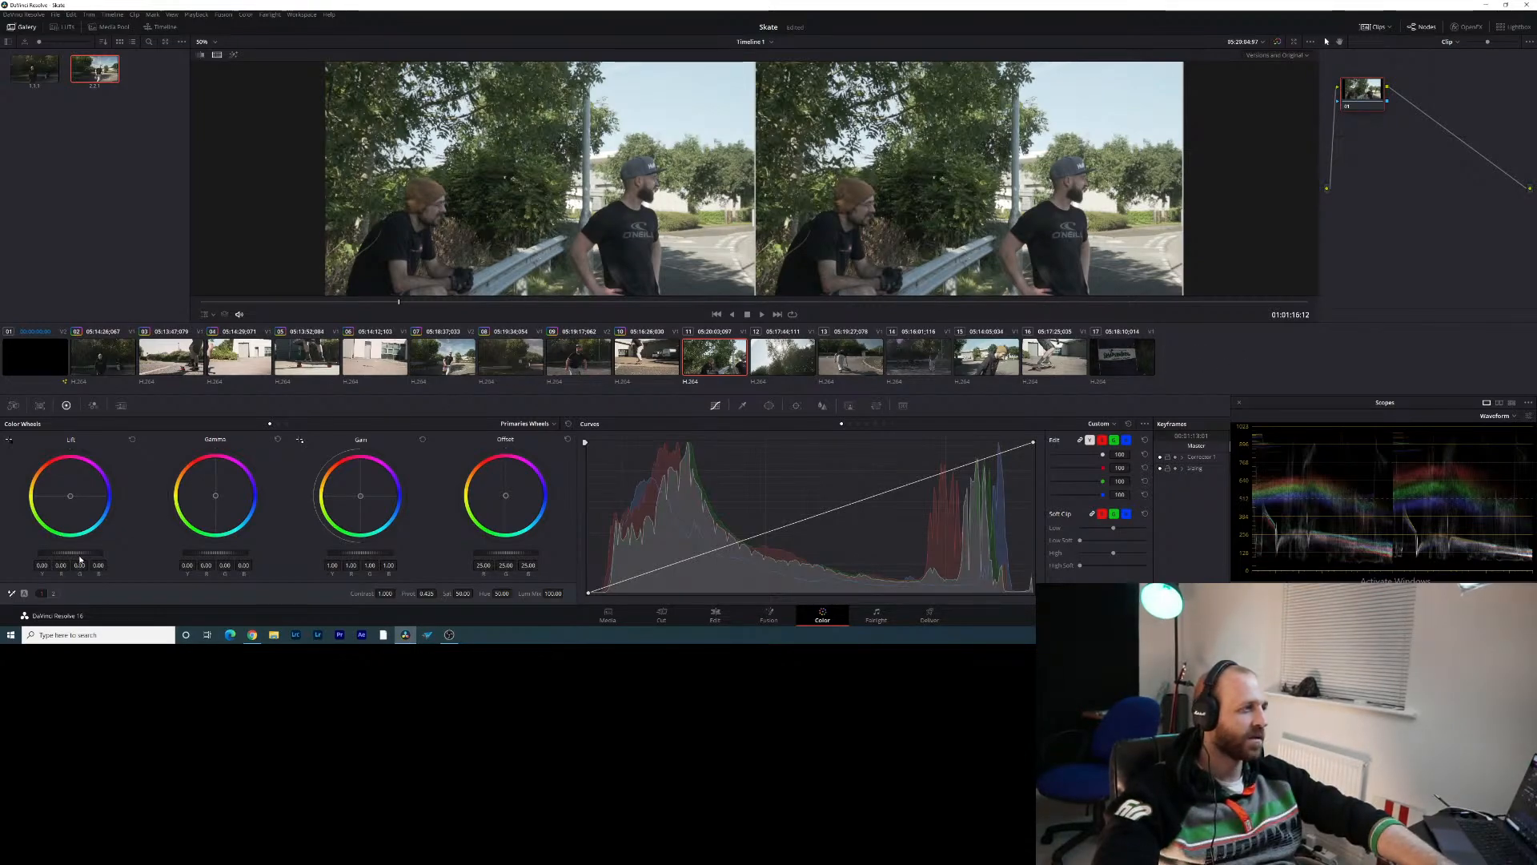
{"action": "mouse_move", "coordinate": [70, 553]}
{"action": "left_mouse_down"}
{"action": "mouse_move", "coordinate": [84, 552]}
{"action": "mouse_move", "coordinate": [66, 553]}
{"action": "left_mouse_up"}
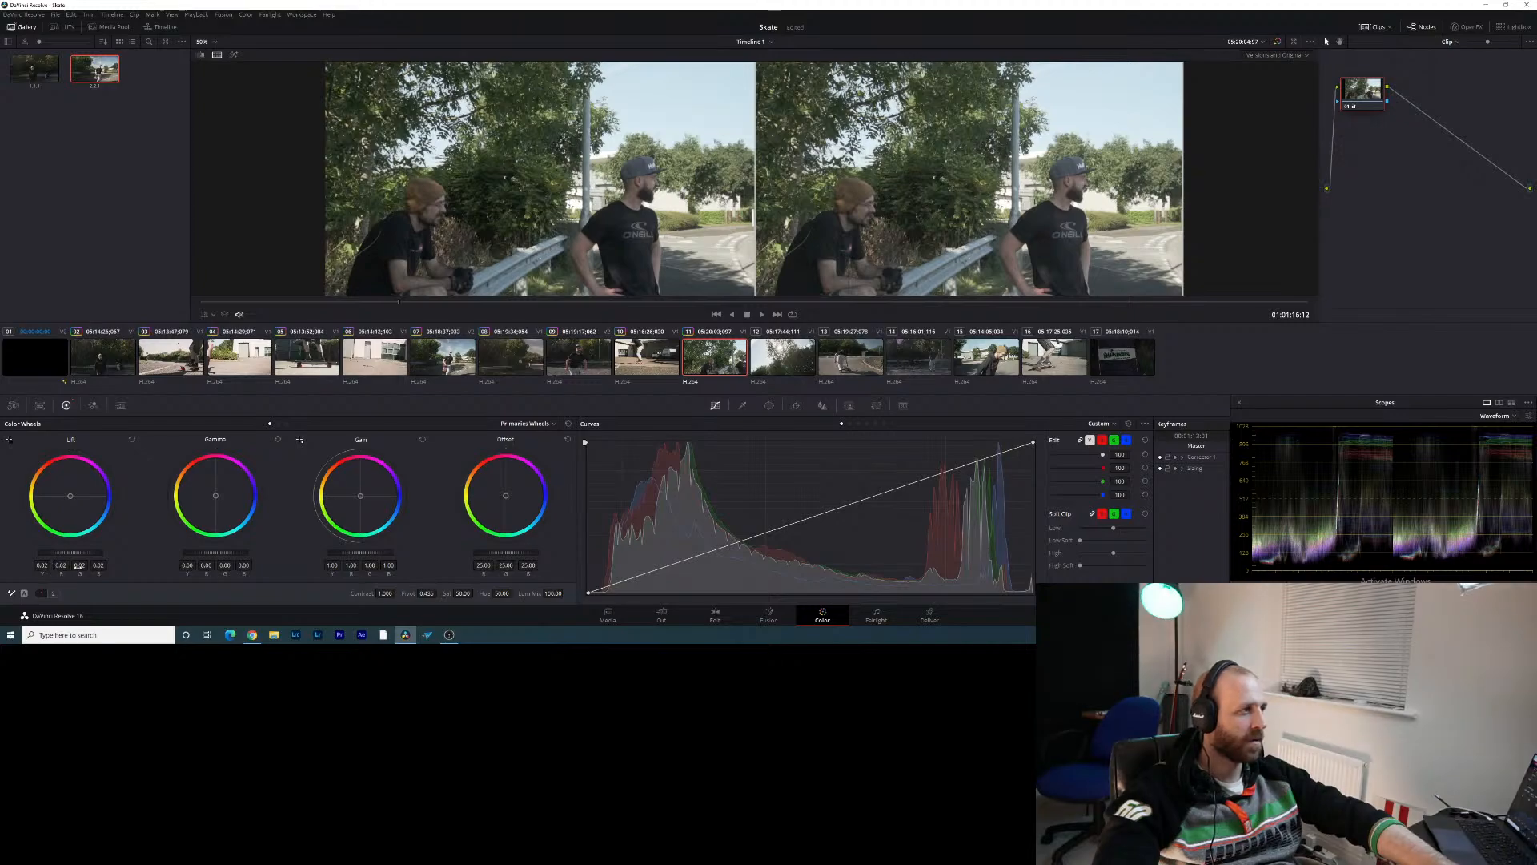
{"action": "mouse_move", "coordinate": [358, 553]}
{"action": "left_mouse_down"}
{"action": "mouse_move", "coordinate": [394, 553]}
{"action": "mouse_move", "coordinate": [330, 552]}
{"action": "left_mouse_up"}
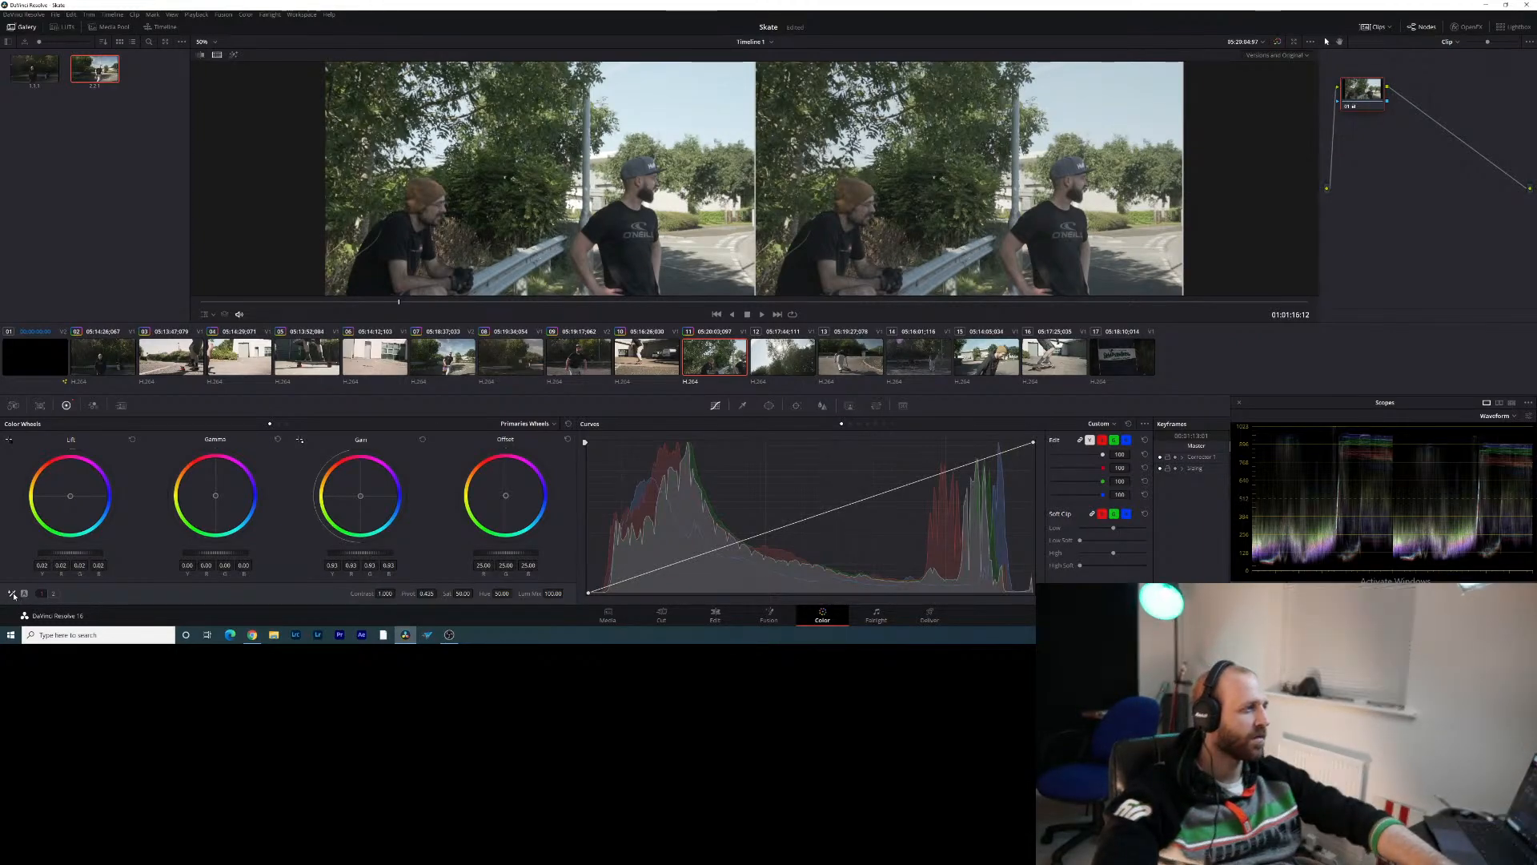
White-balance clip 11 by sampling the pale building beside the pole, and correct the purple cast with a warmer temperature and lower tint
{"action": "left_click", "coordinate": [1034, 149]}
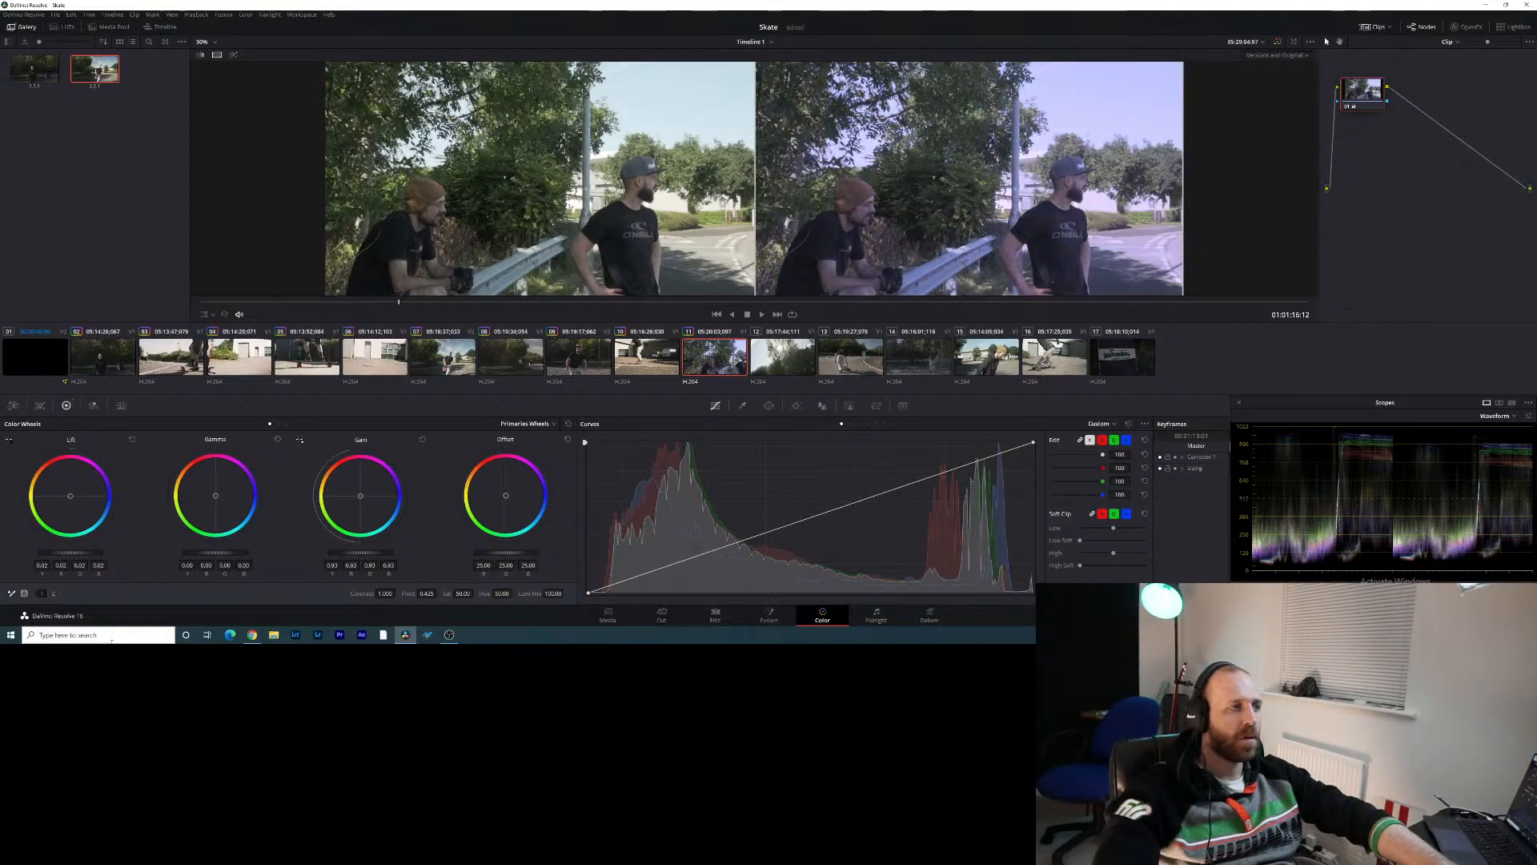
{"action": "left_click", "coordinate": [54, 594]}
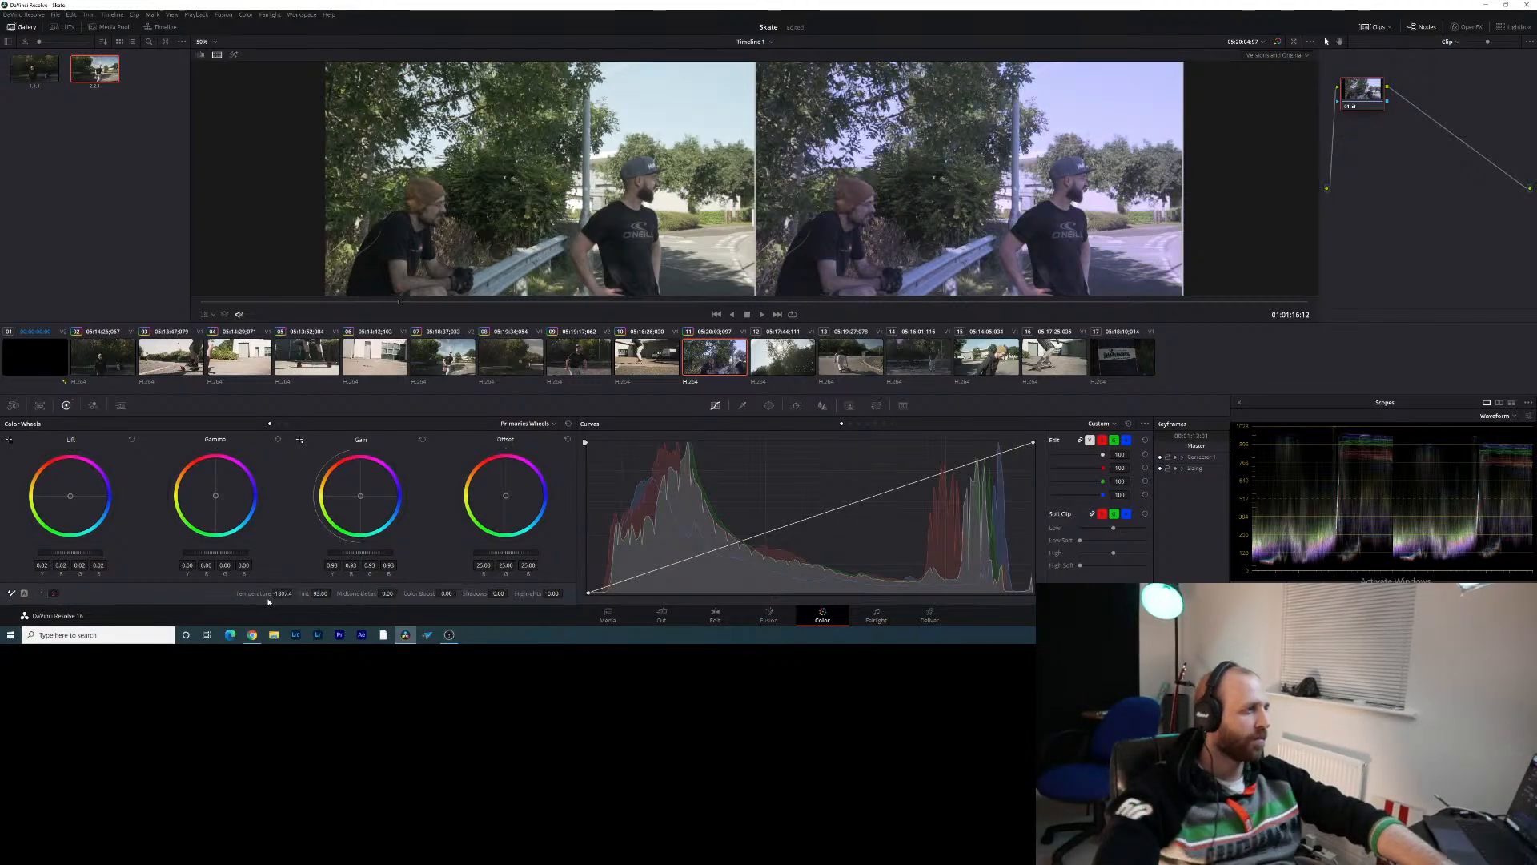
{"action": "mouse_move", "coordinate": [280, 594]}
{"action": "left_mouse_down"}
{"action": "mouse_move", "coordinate": [334, 594]}
{"action": "mouse_move", "coordinate": [295, 594]}
{"action": "left_mouse_up"}
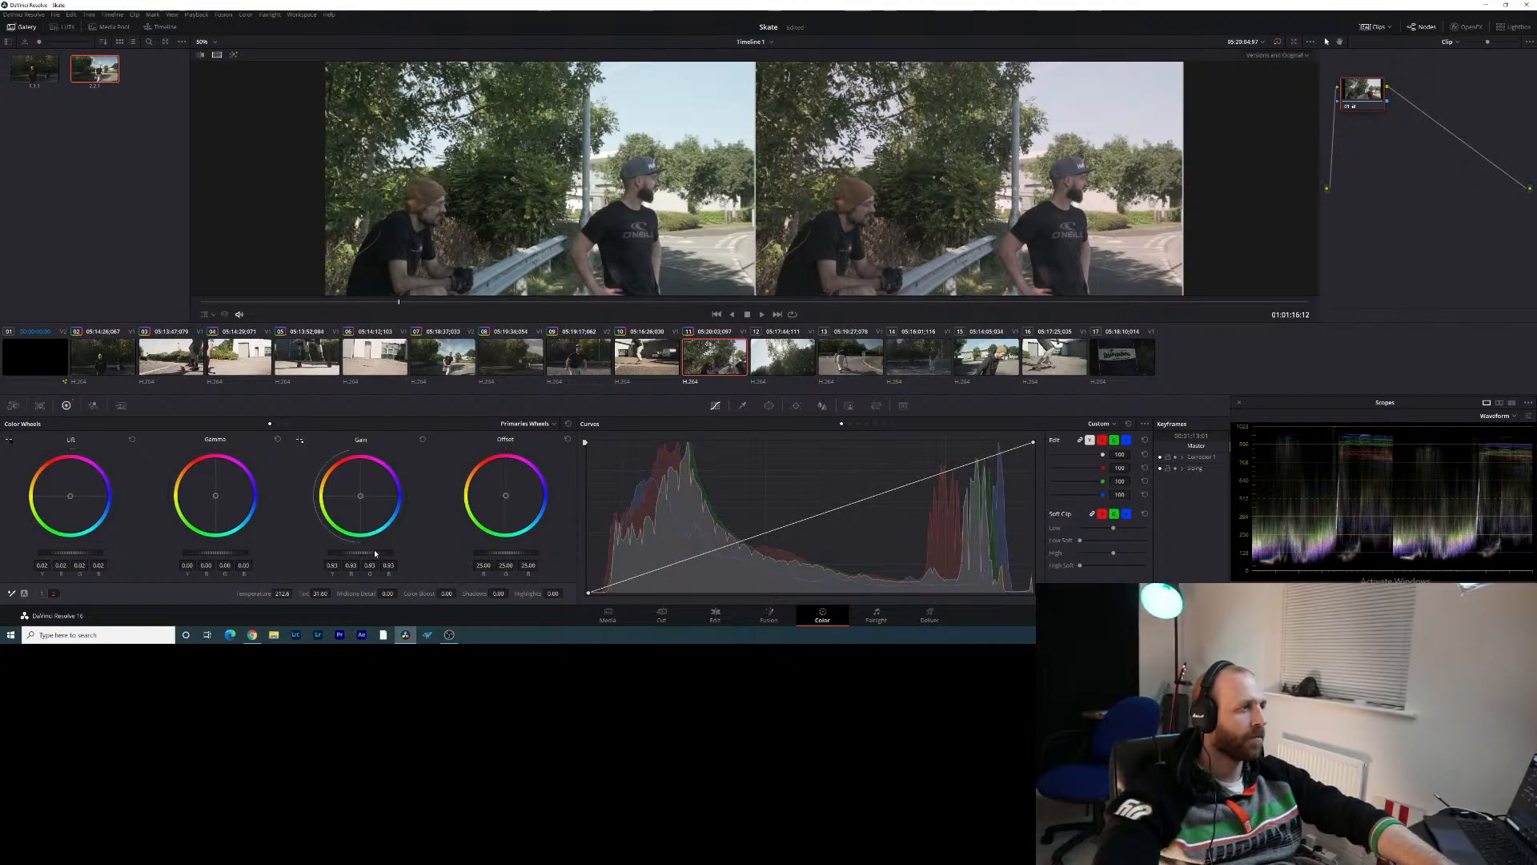
Lower clip 11's gain further and set its primary lift to 0.03
{"action": "mouse_move", "coordinate": [360, 553]}
{"action": "left_mouse_down"}
{"action": "mouse_move", "coordinate": [376, 552]}
{"action": "mouse_move", "coordinate": [344, 552]}
{"action": "left_mouse_up"}
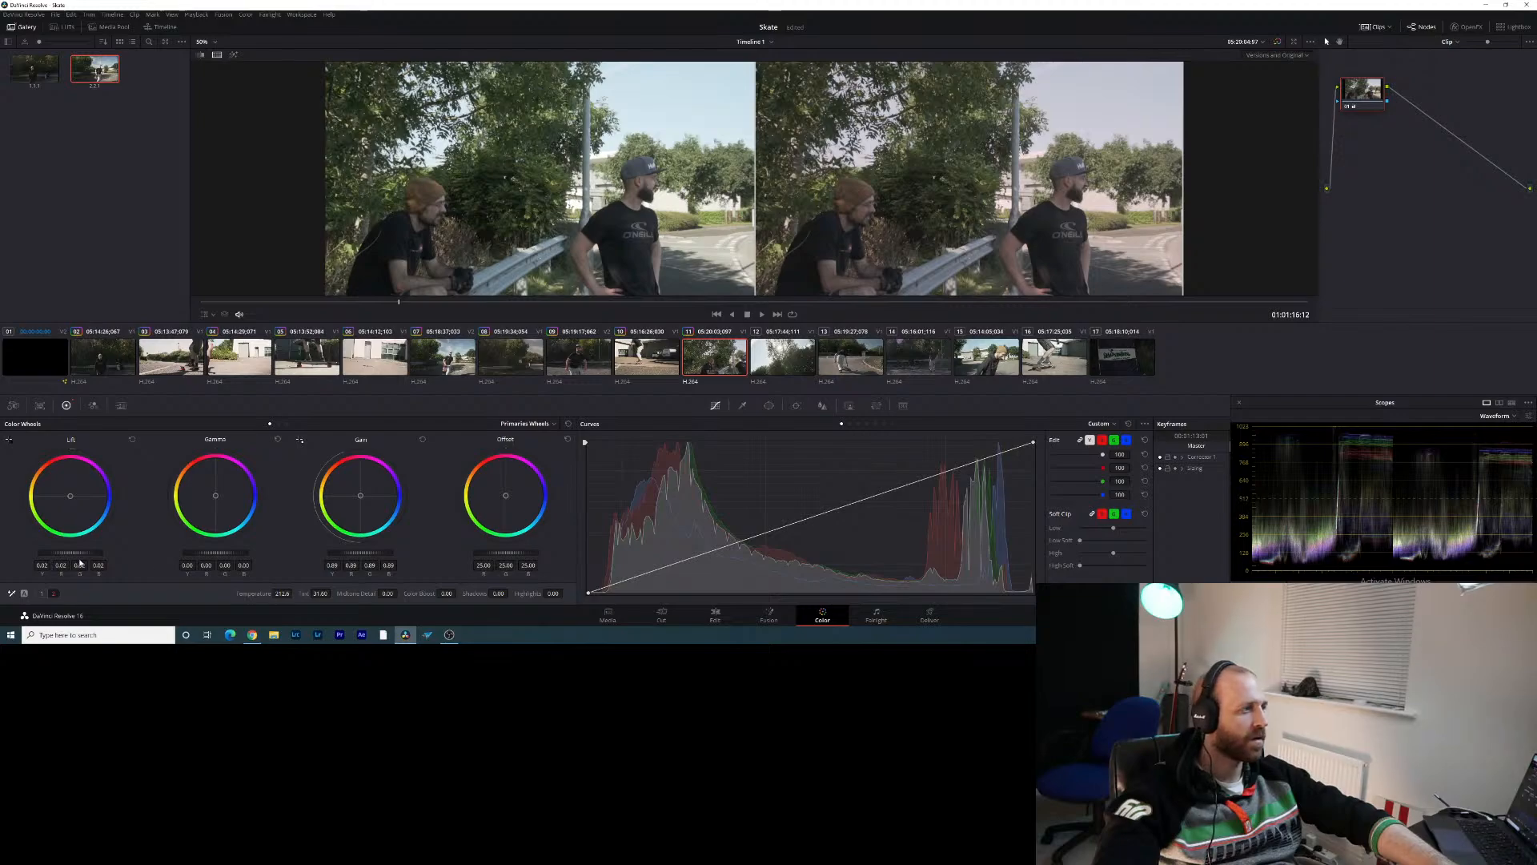
{"action": "left_click_drag", "start_coordinate": [73, 552], "coordinate": [76, 553]}
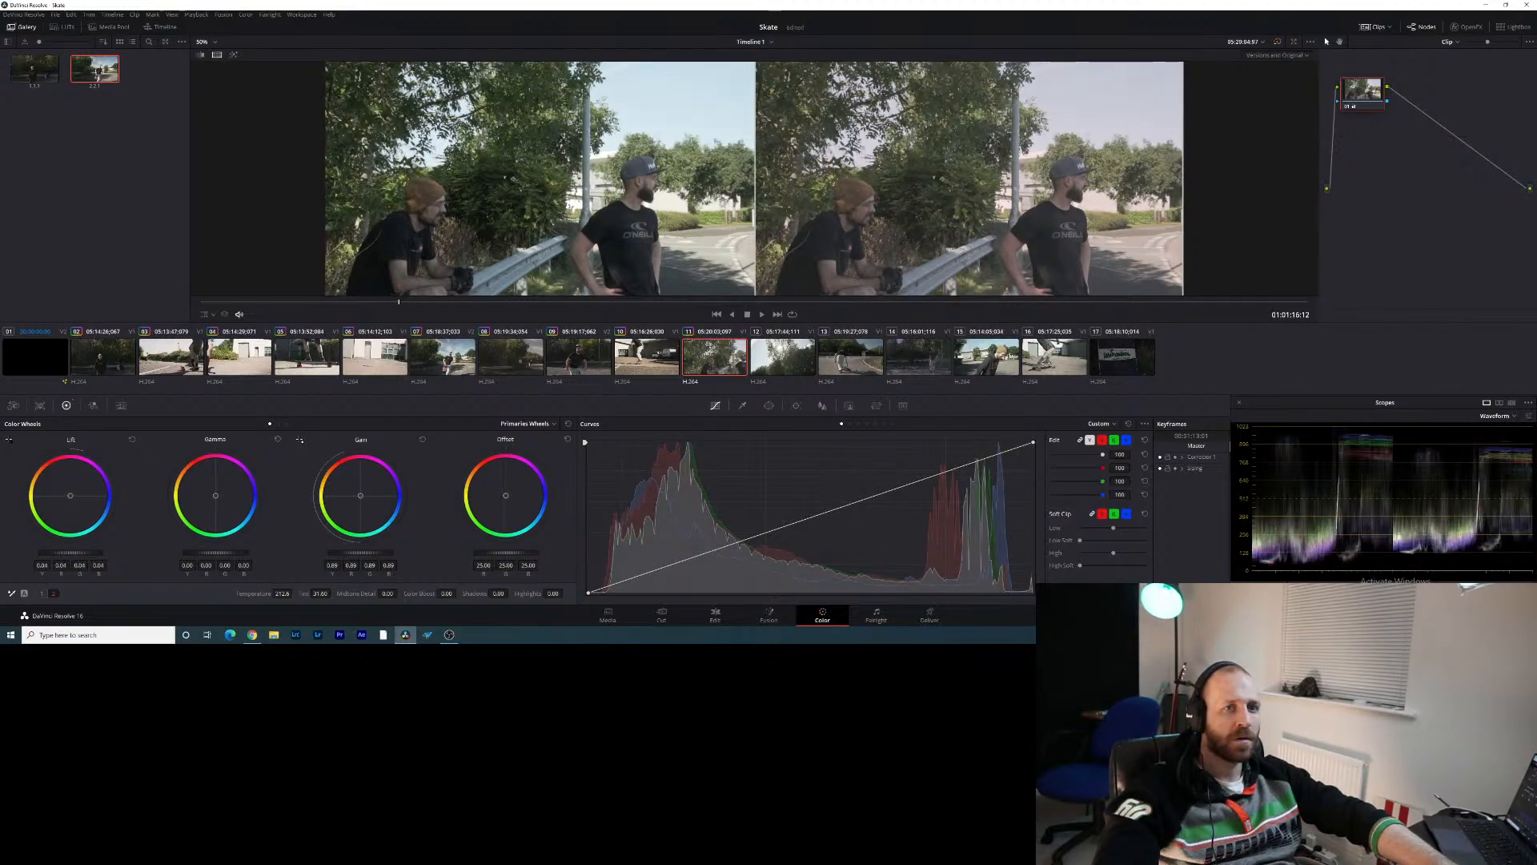
{"action": "key", "text": "ctrl+z"}
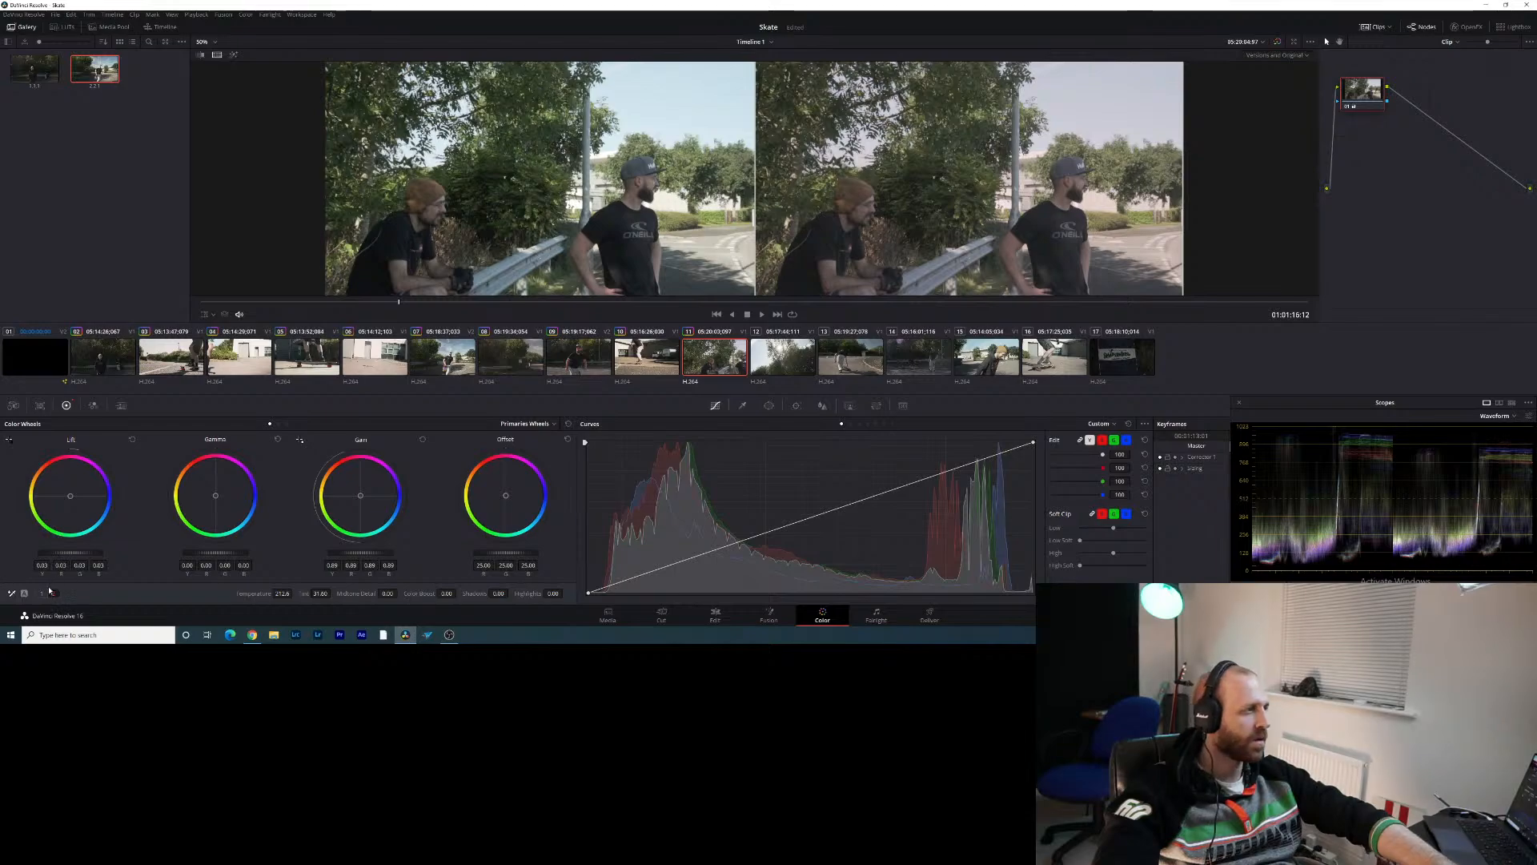
Increase clip 11's contrast and return to its temperature and tint adjustments
{"action": "left_click", "coordinate": [53, 594]}
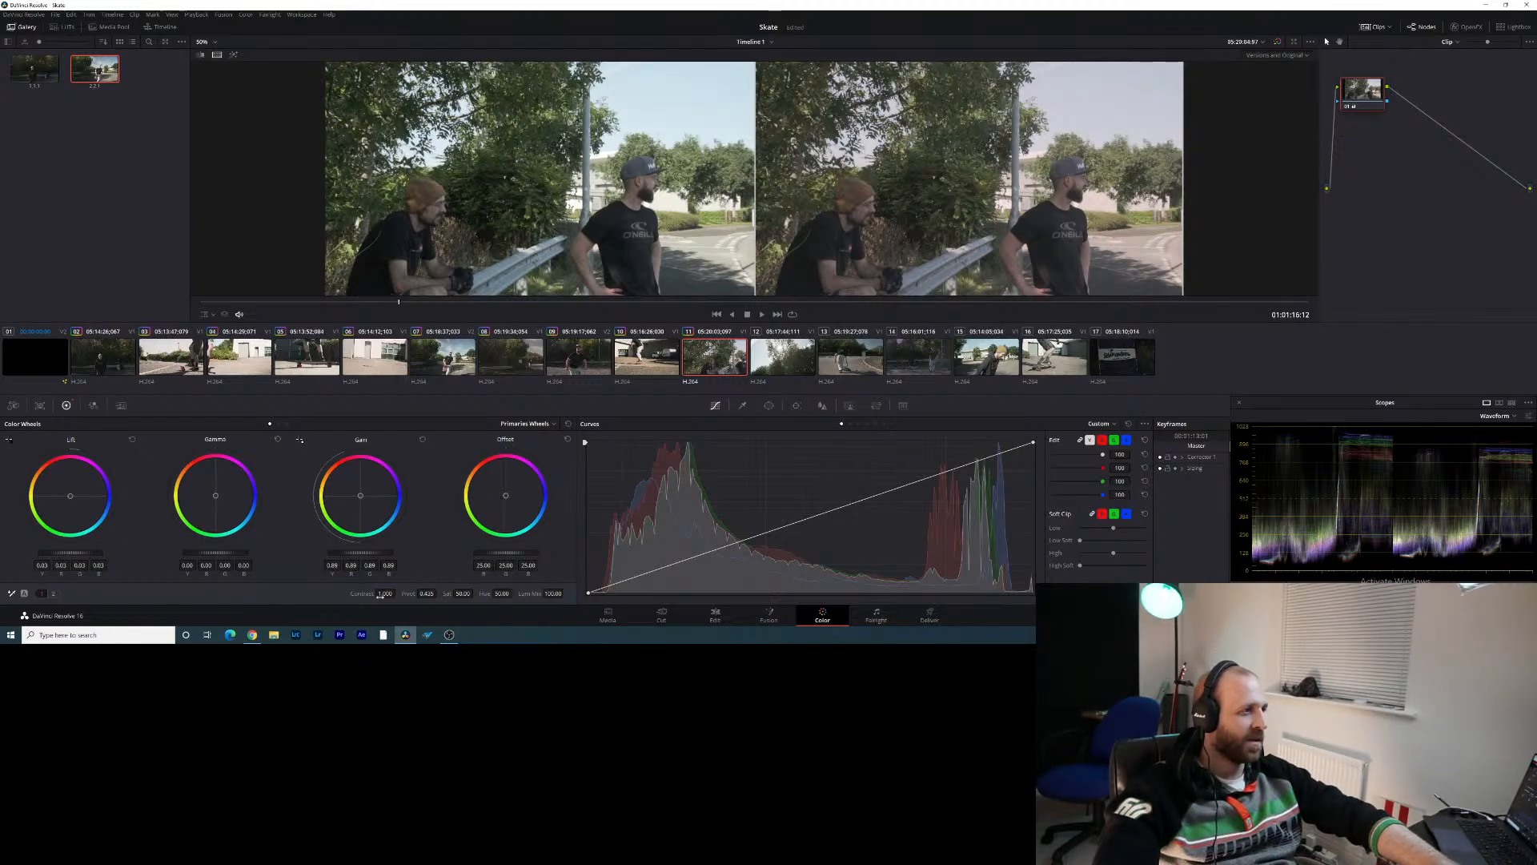
{"action": "left_click_drag", "start_coordinate": [398, 593], "coordinate": [398, 593]}
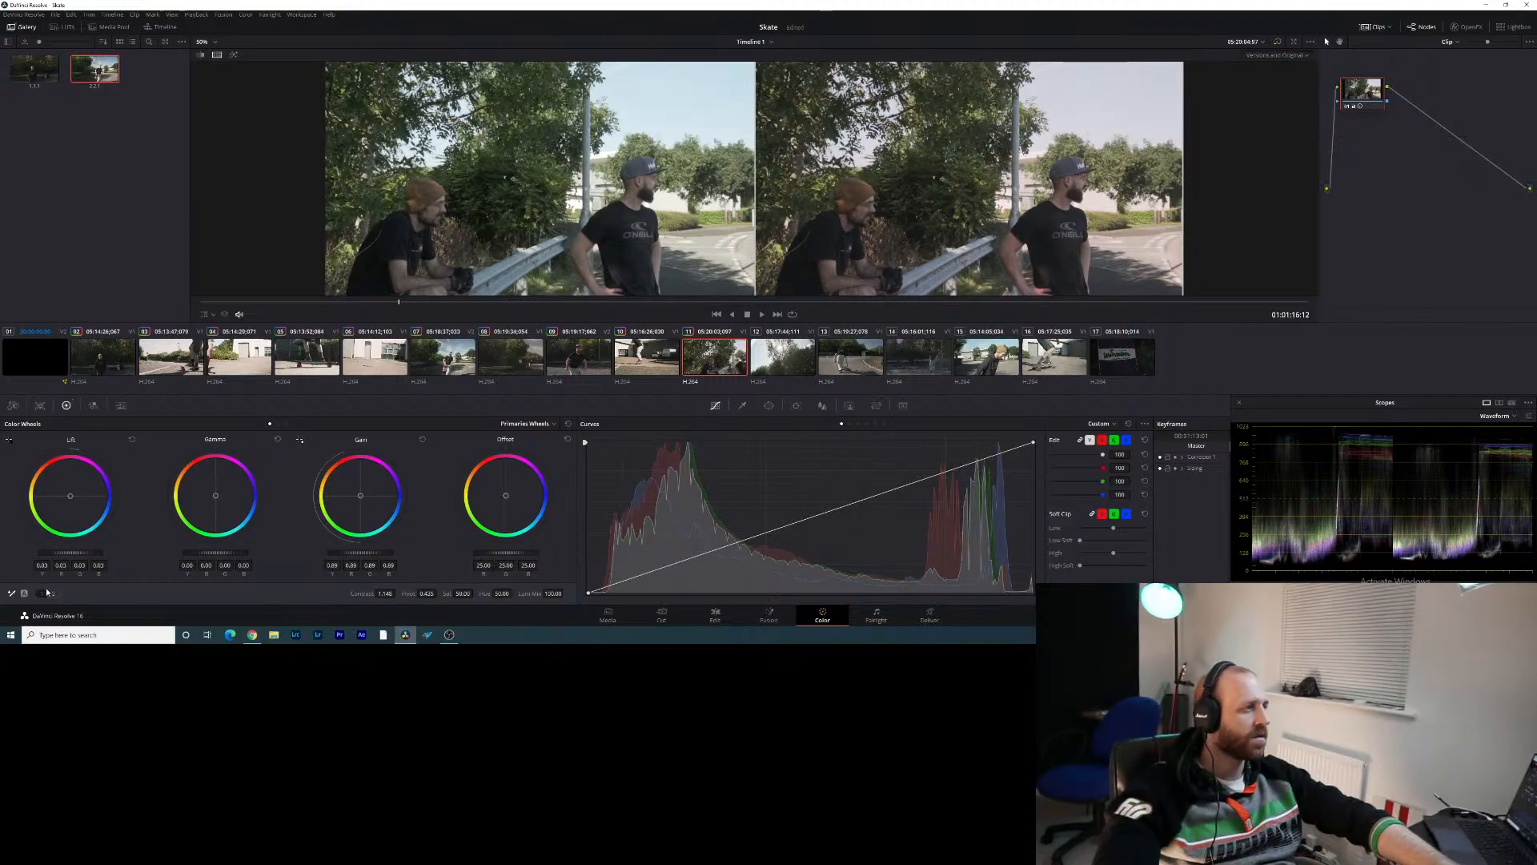
{"action": "left_click", "coordinate": [53, 593]}
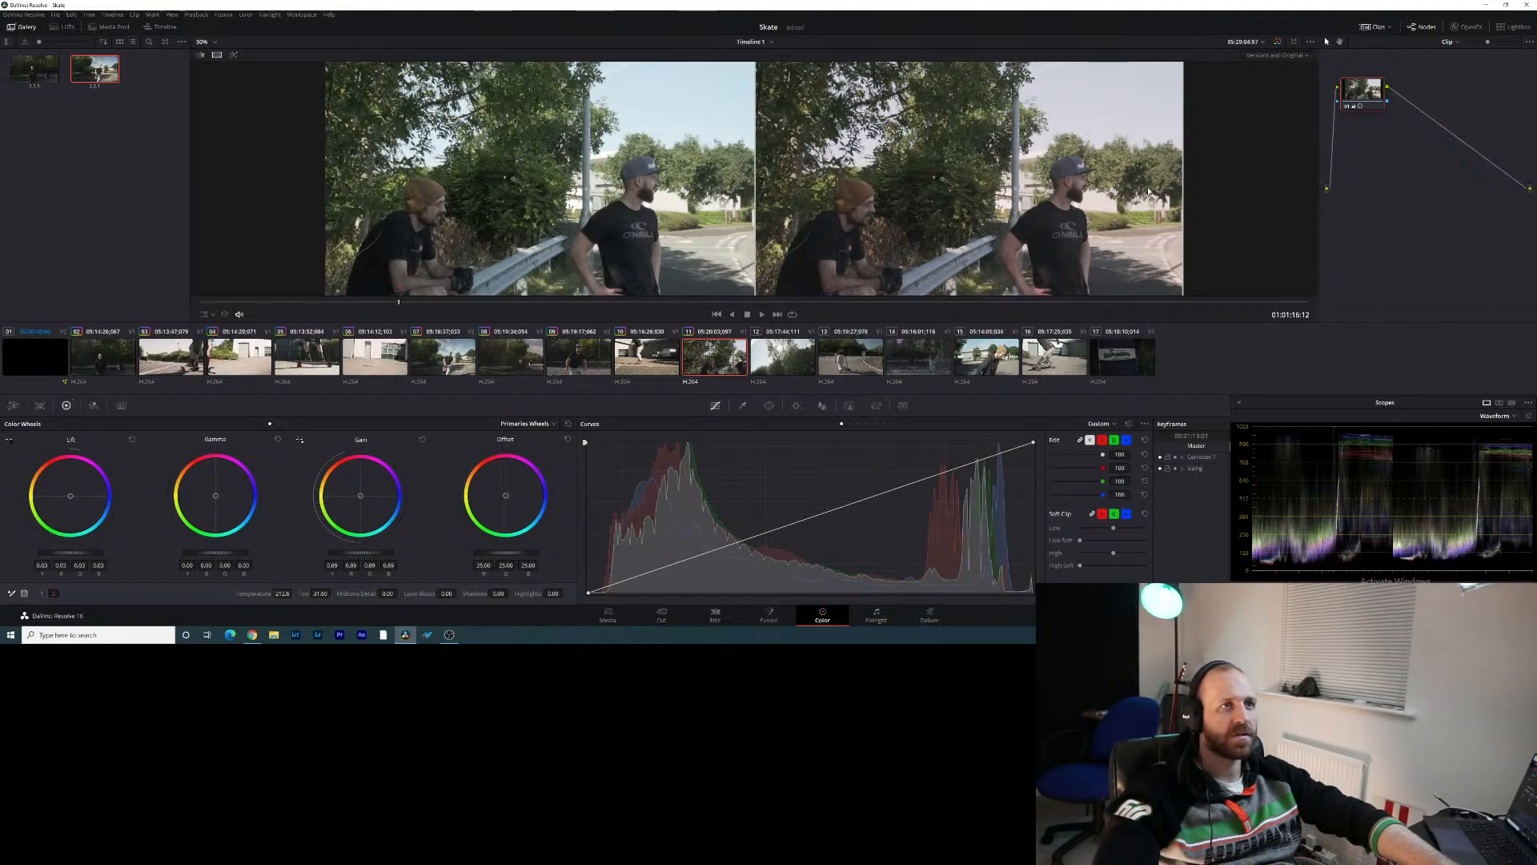
Open clip 12 at 01:01:21:03, white-balance it by sampling the bright sun, and set the temperature to 91.7
{"action": "left_click", "coordinate": [753, 366]}
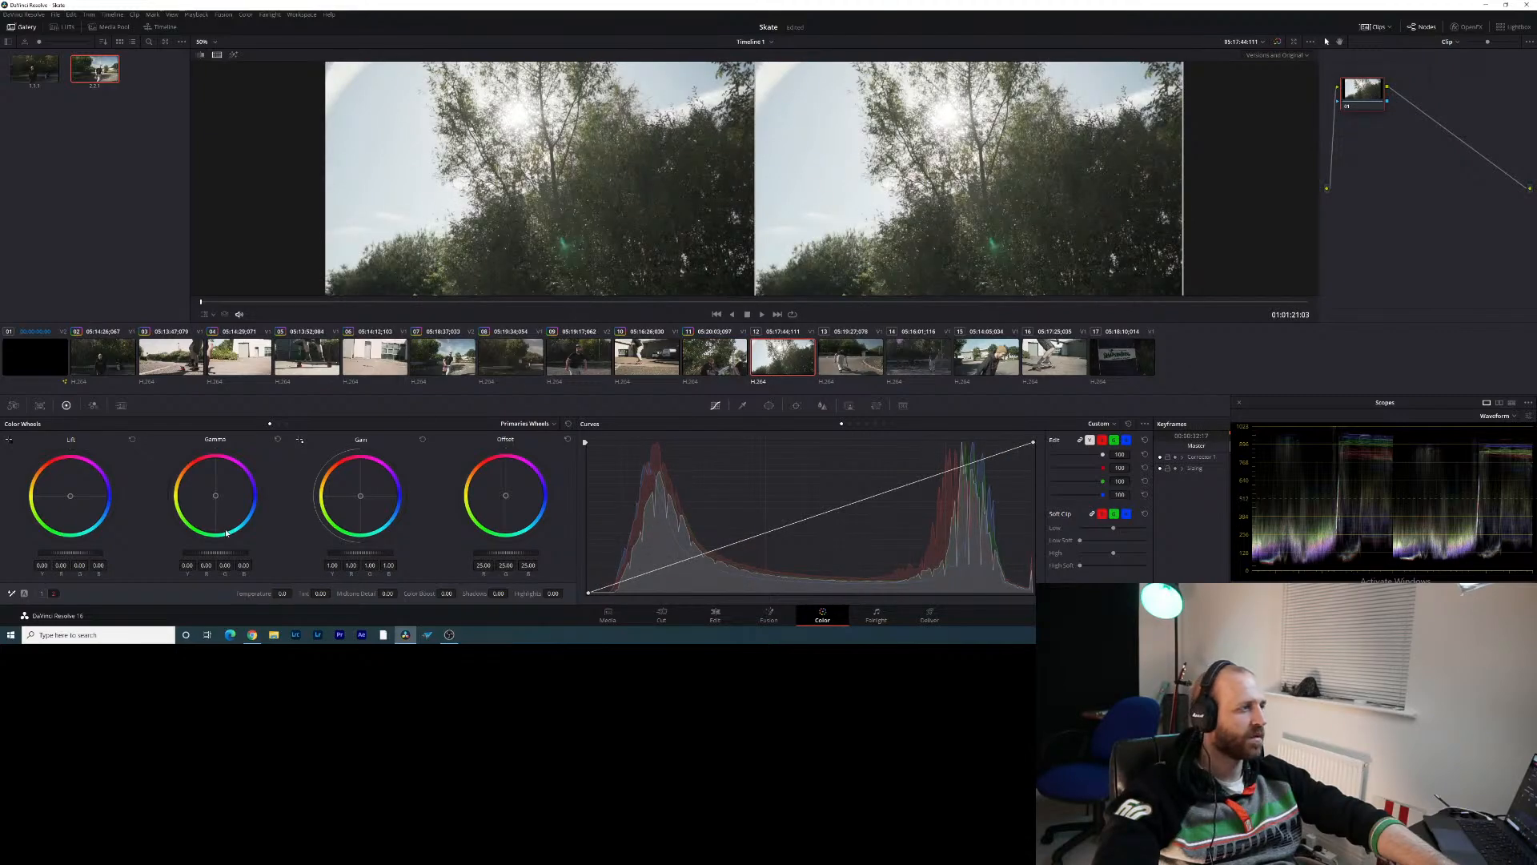
{"action": "left_click", "coordinate": [15, 596]}
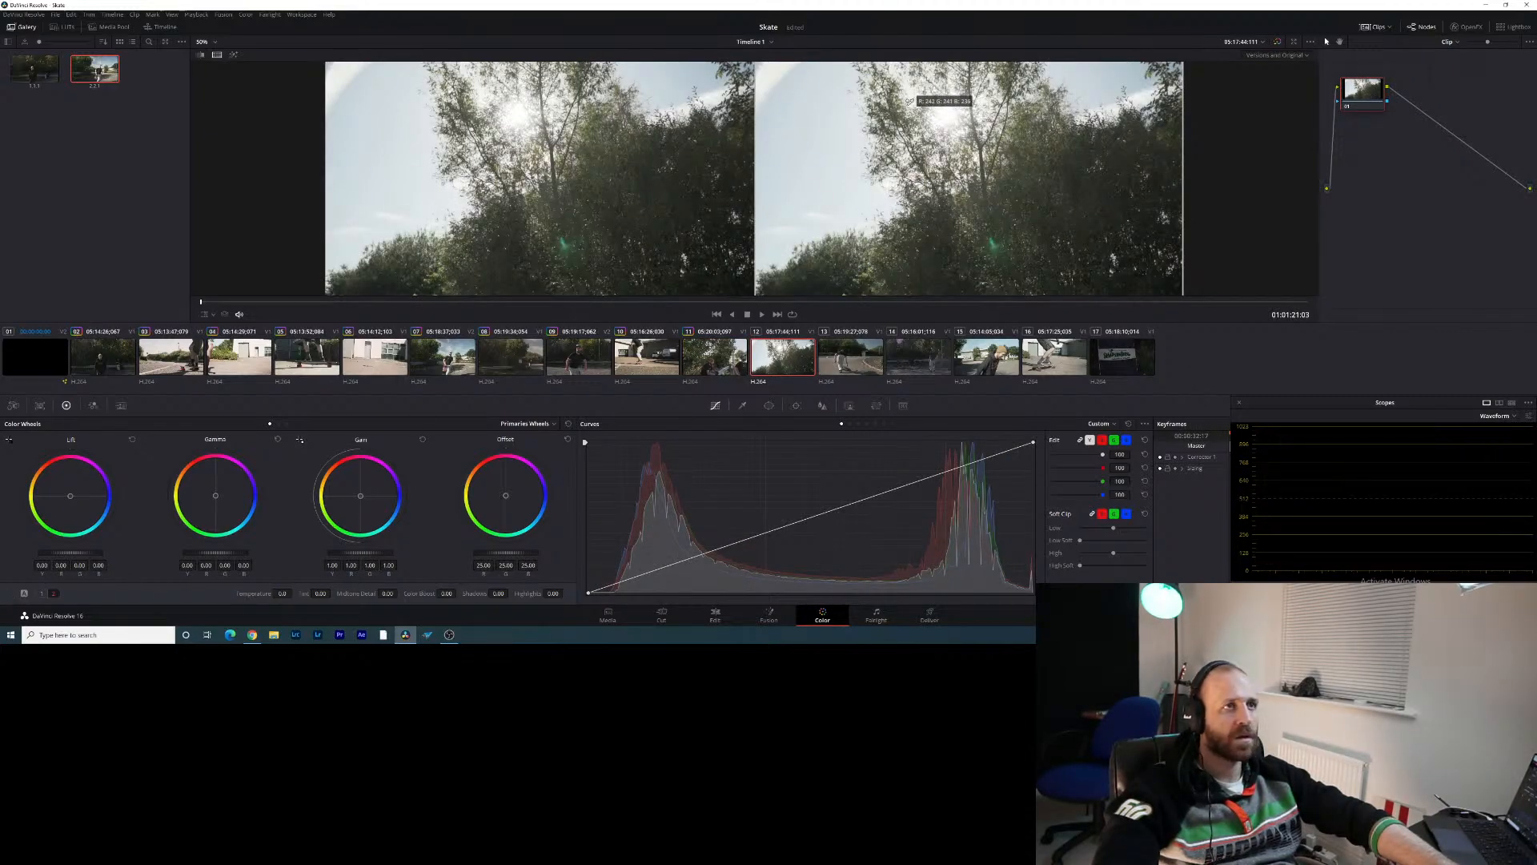
{"action": "left_click", "coordinate": [954, 108]}
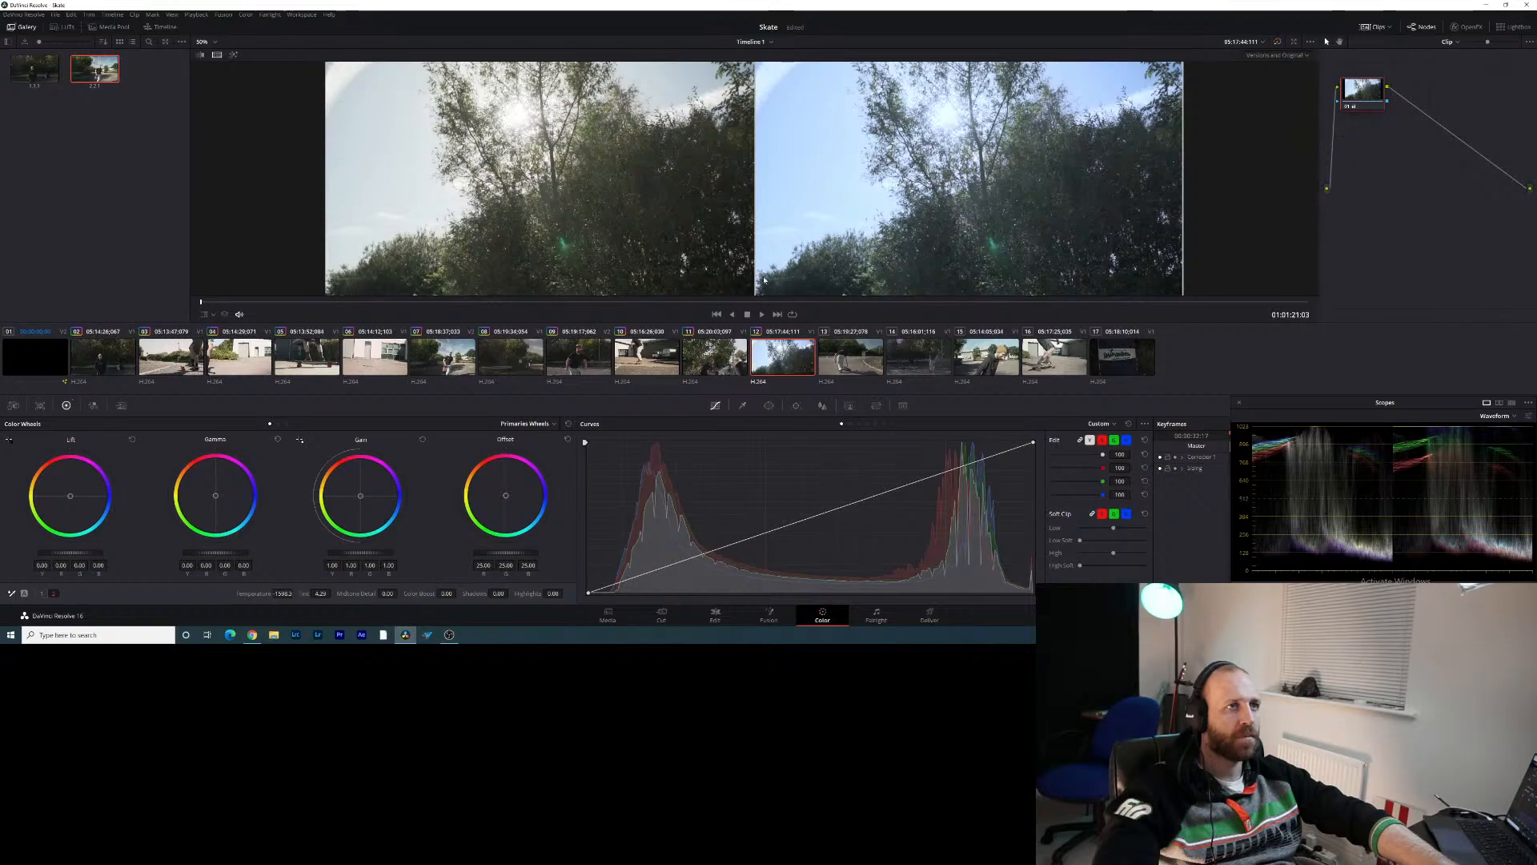
{"action": "left_click_drag", "start_coordinate": [282, 593], "coordinate": [294, 593]}
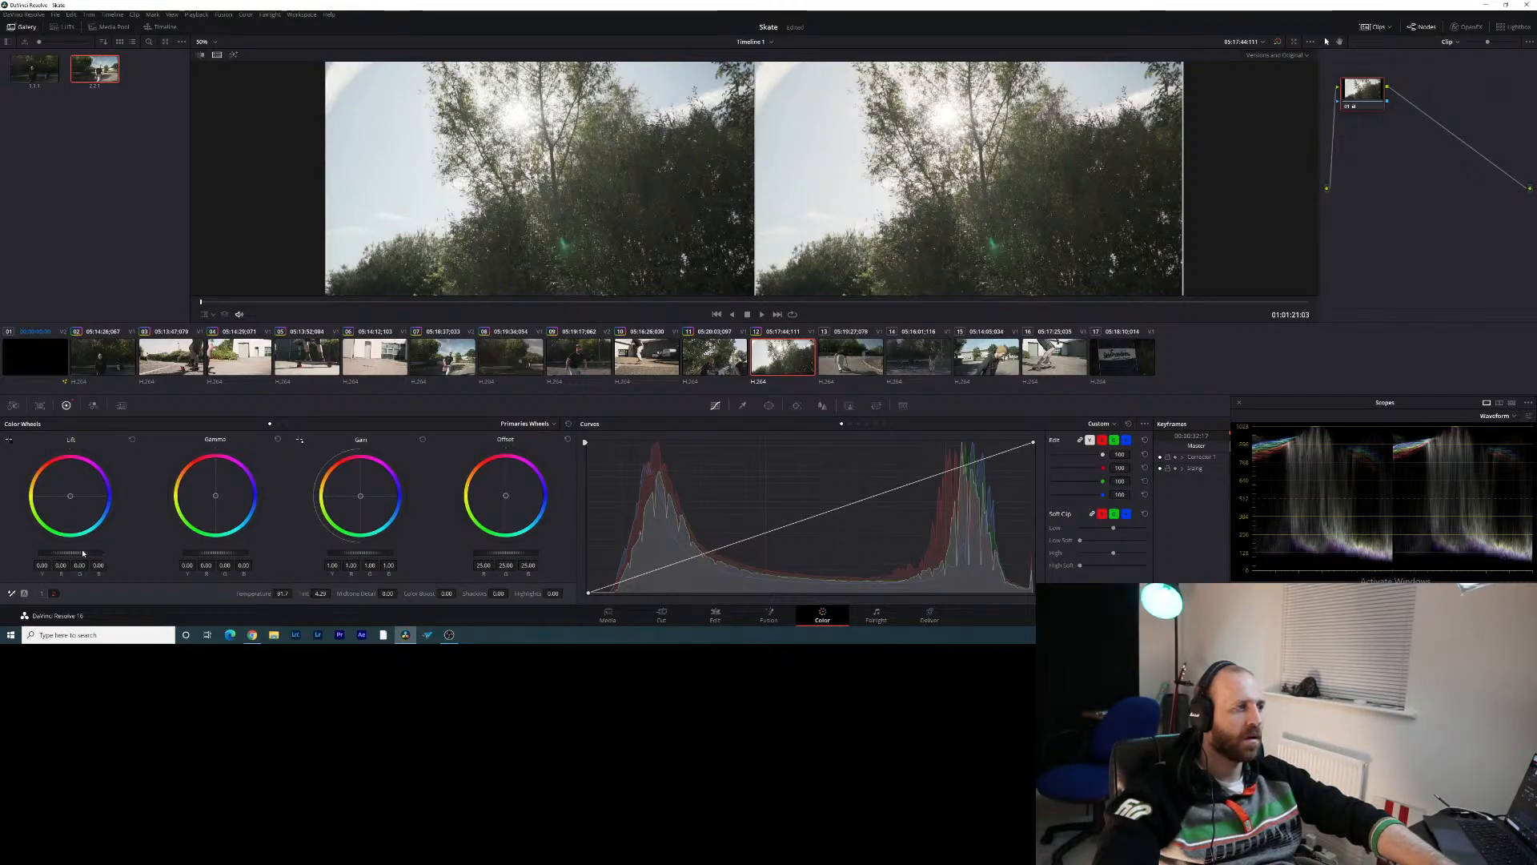
Lower clip 12's primary lift slightly, set its contrast to 1.100 and reduce its gain to 0.93
{"action": "left_click_drag", "start_coordinate": [71, 552], "coordinate": [58, 558]}
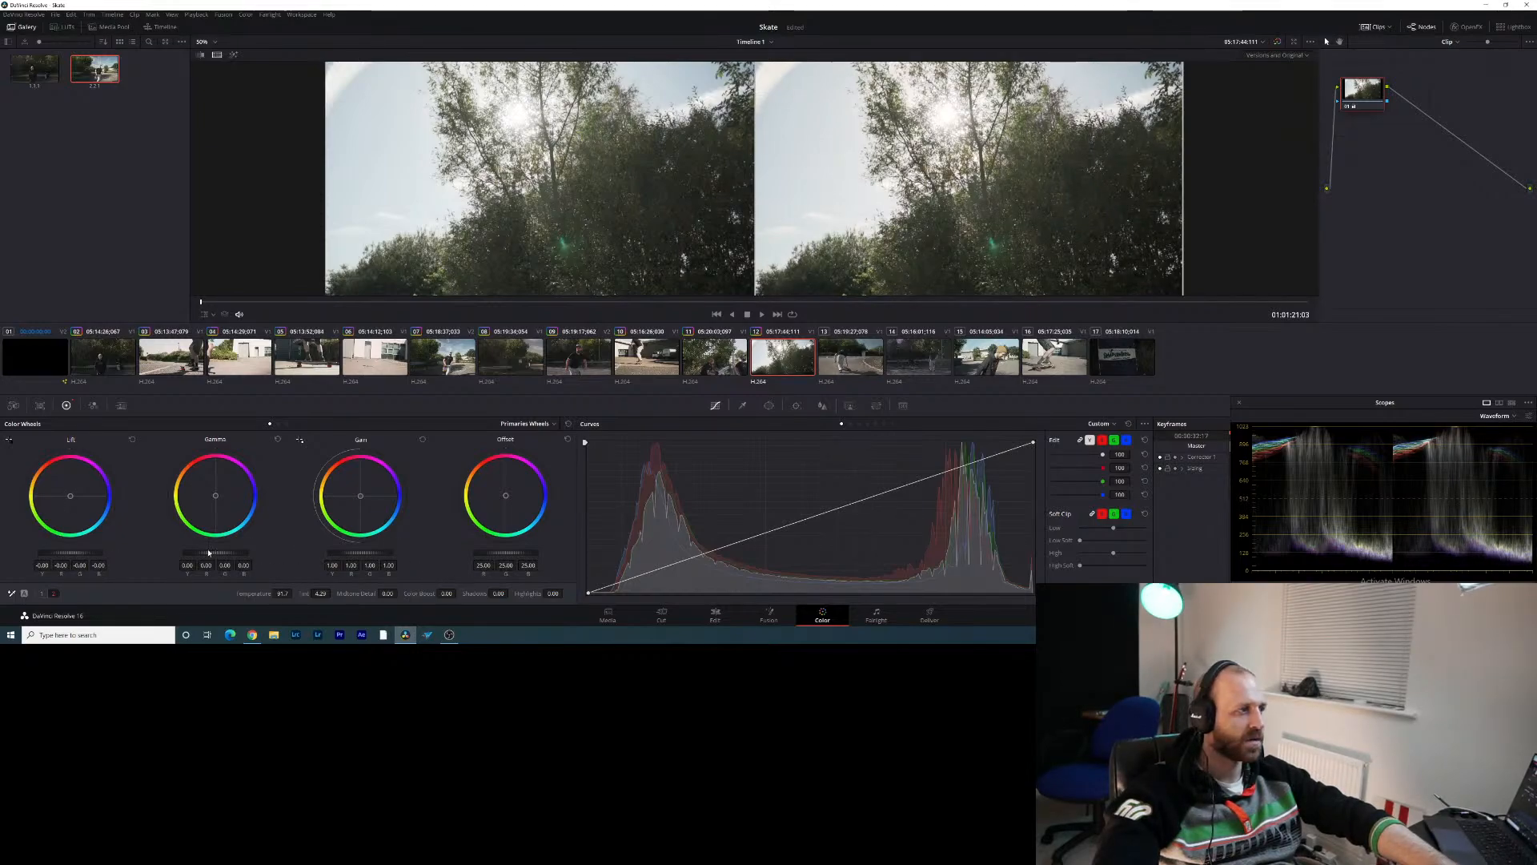
{"action": "left_click_drag", "start_coordinate": [360, 553], "coordinate": [364, 552]}
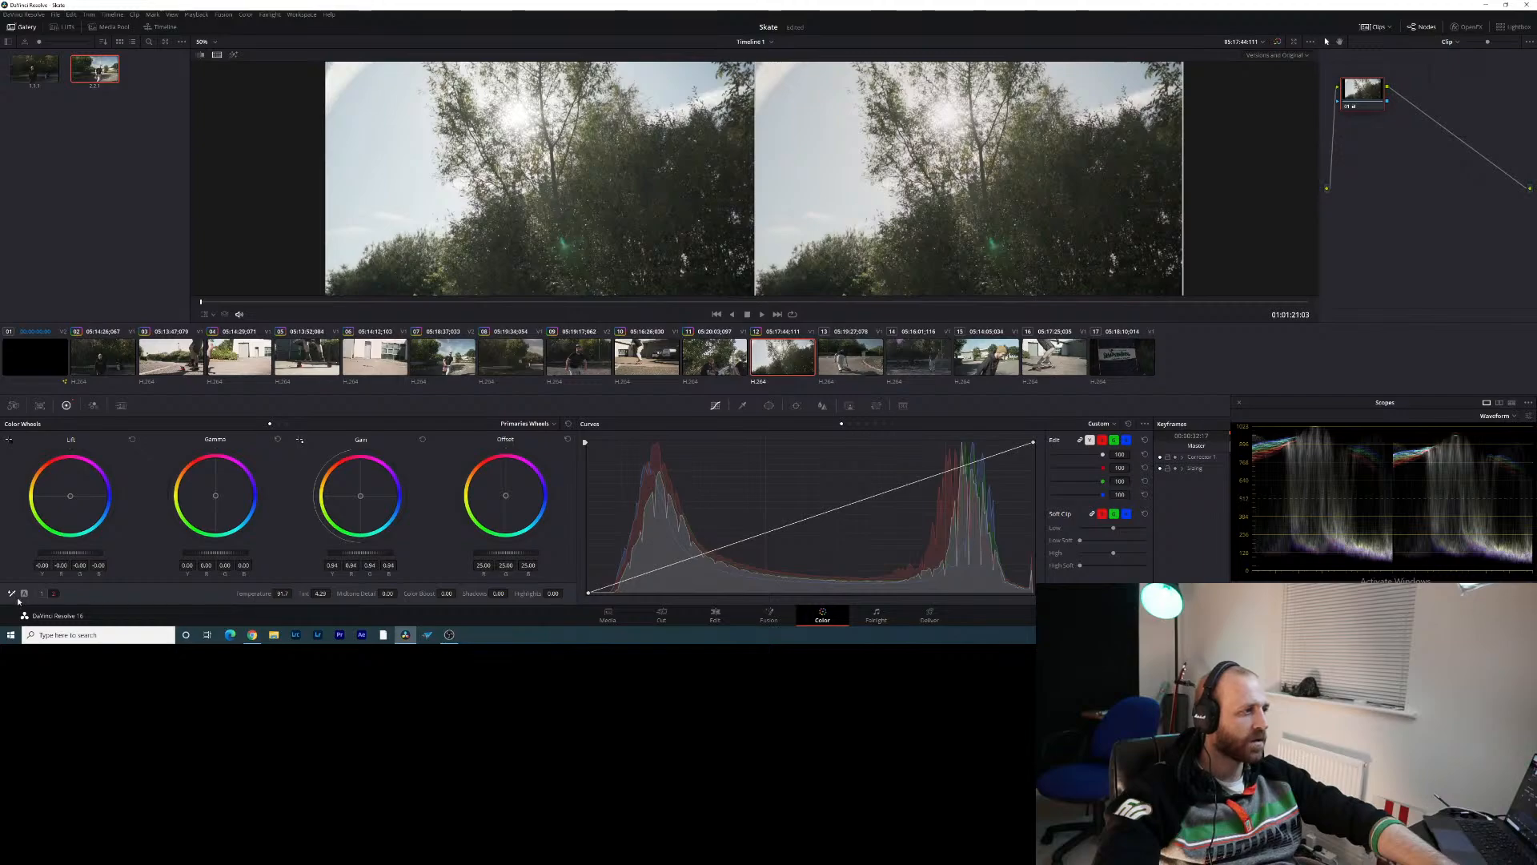
{"action": "left_click", "coordinate": [53, 593]}
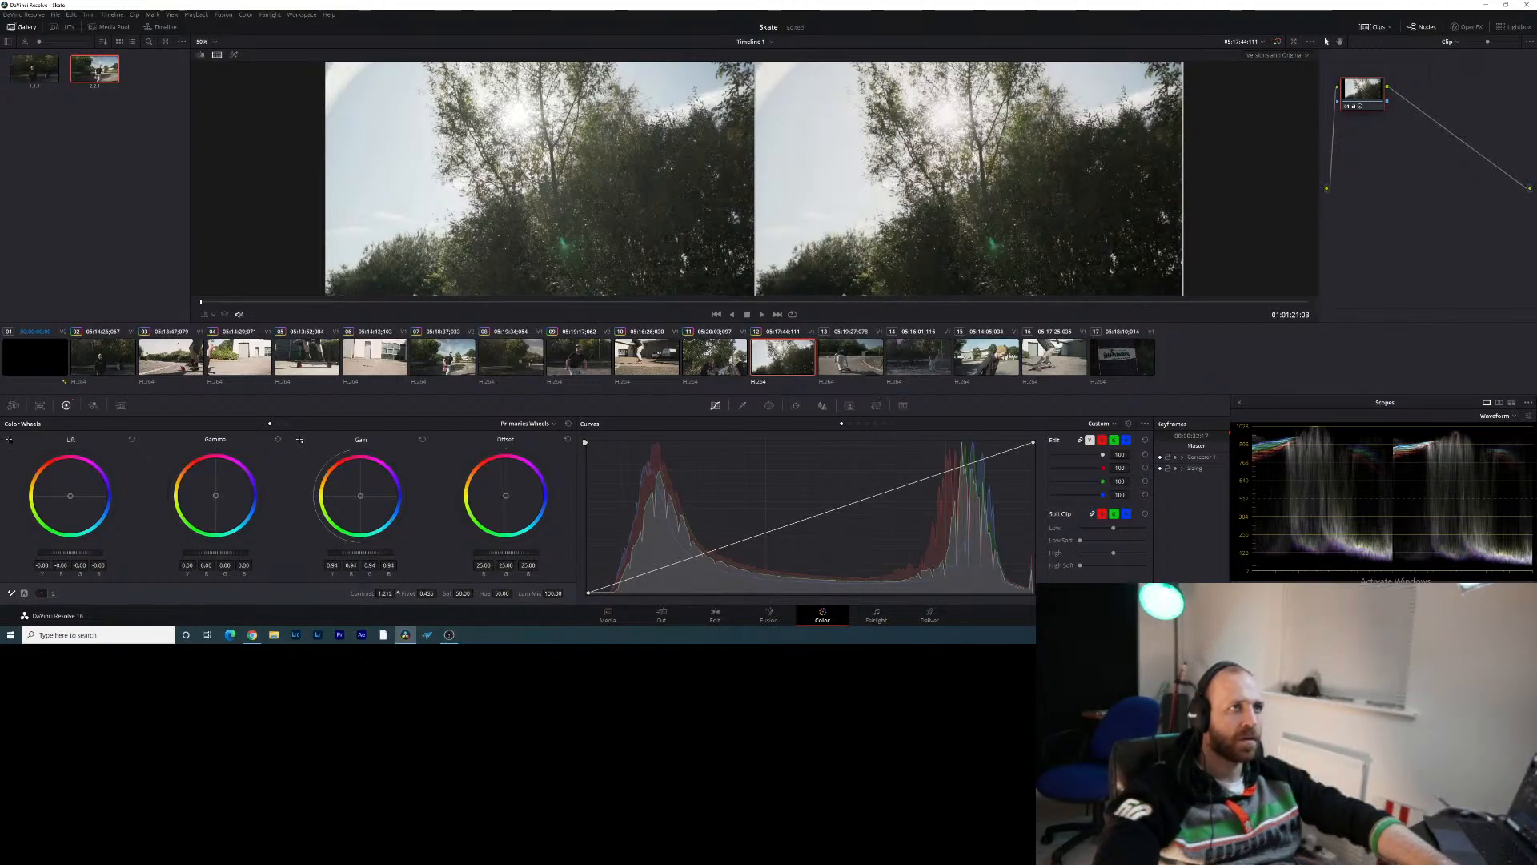
{"action": "left_click_drag", "start_coordinate": [385, 593], "coordinate": [398, 593]}
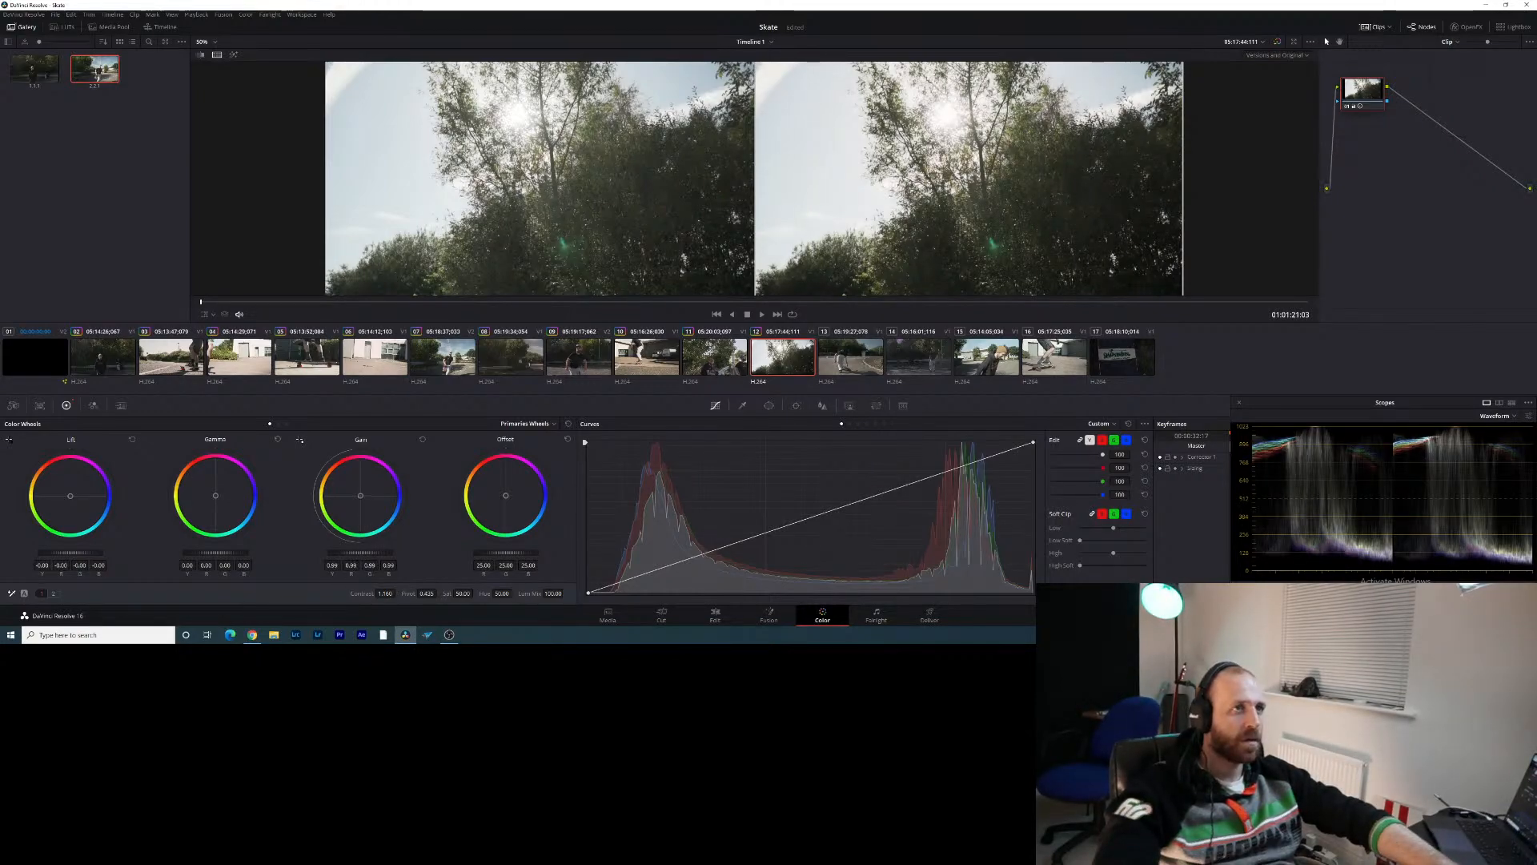
{"action": "left_click_drag", "start_coordinate": [363, 558], "coordinate": [363, 558]}
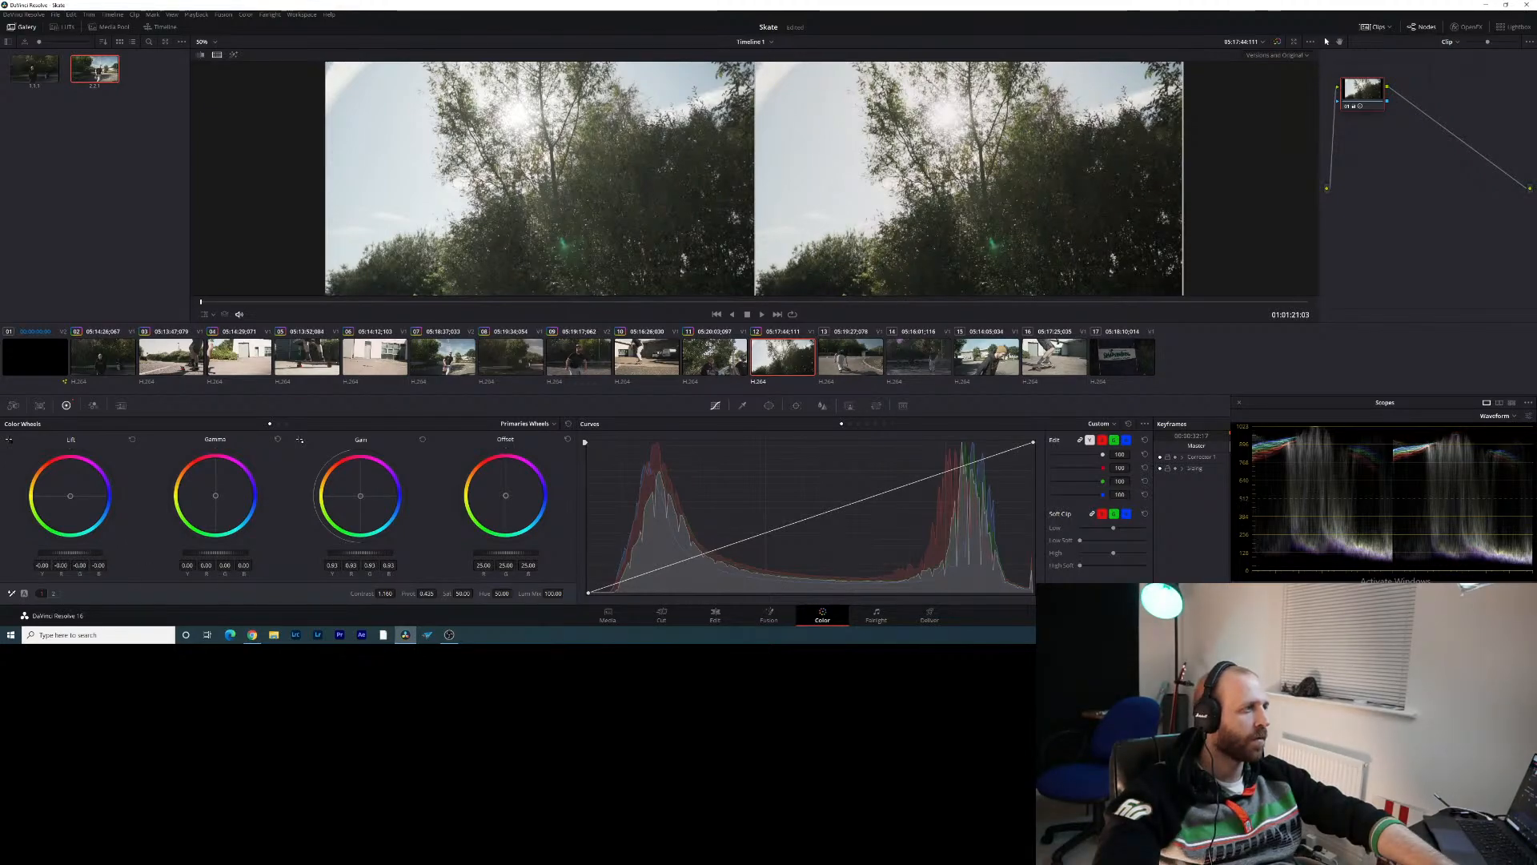
Raise clip 12's primary lift to 0.02
{"action": "left_click_drag", "start_coordinate": [68, 553], "coordinate": [72, 552]}
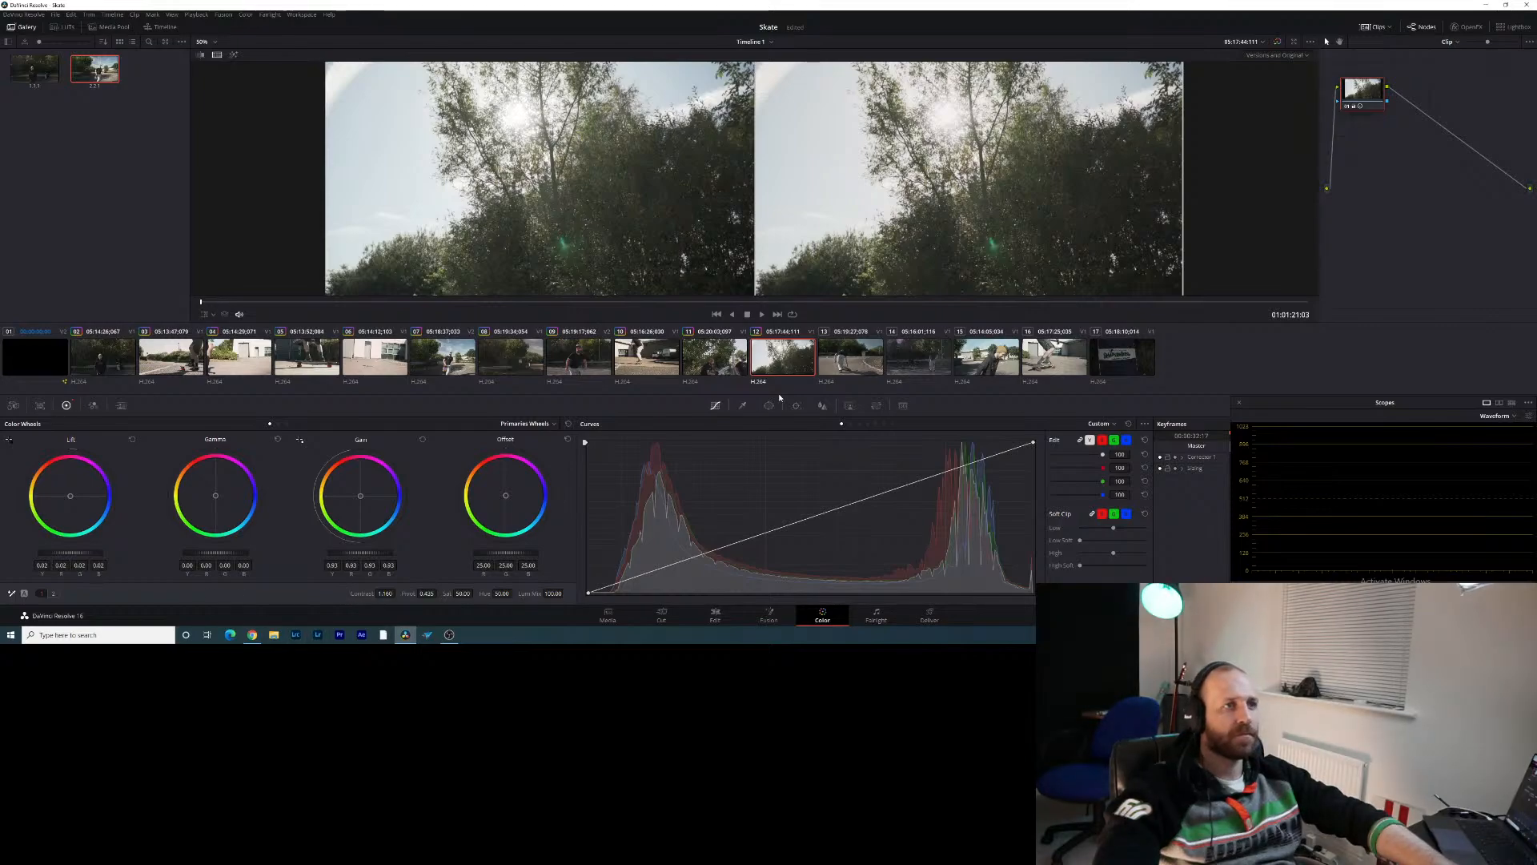
Compare clips 13, 9 and 10, and grab a still of clip 9's grade into the gallery
{"action": "left_click", "coordinate": [825, 361]}
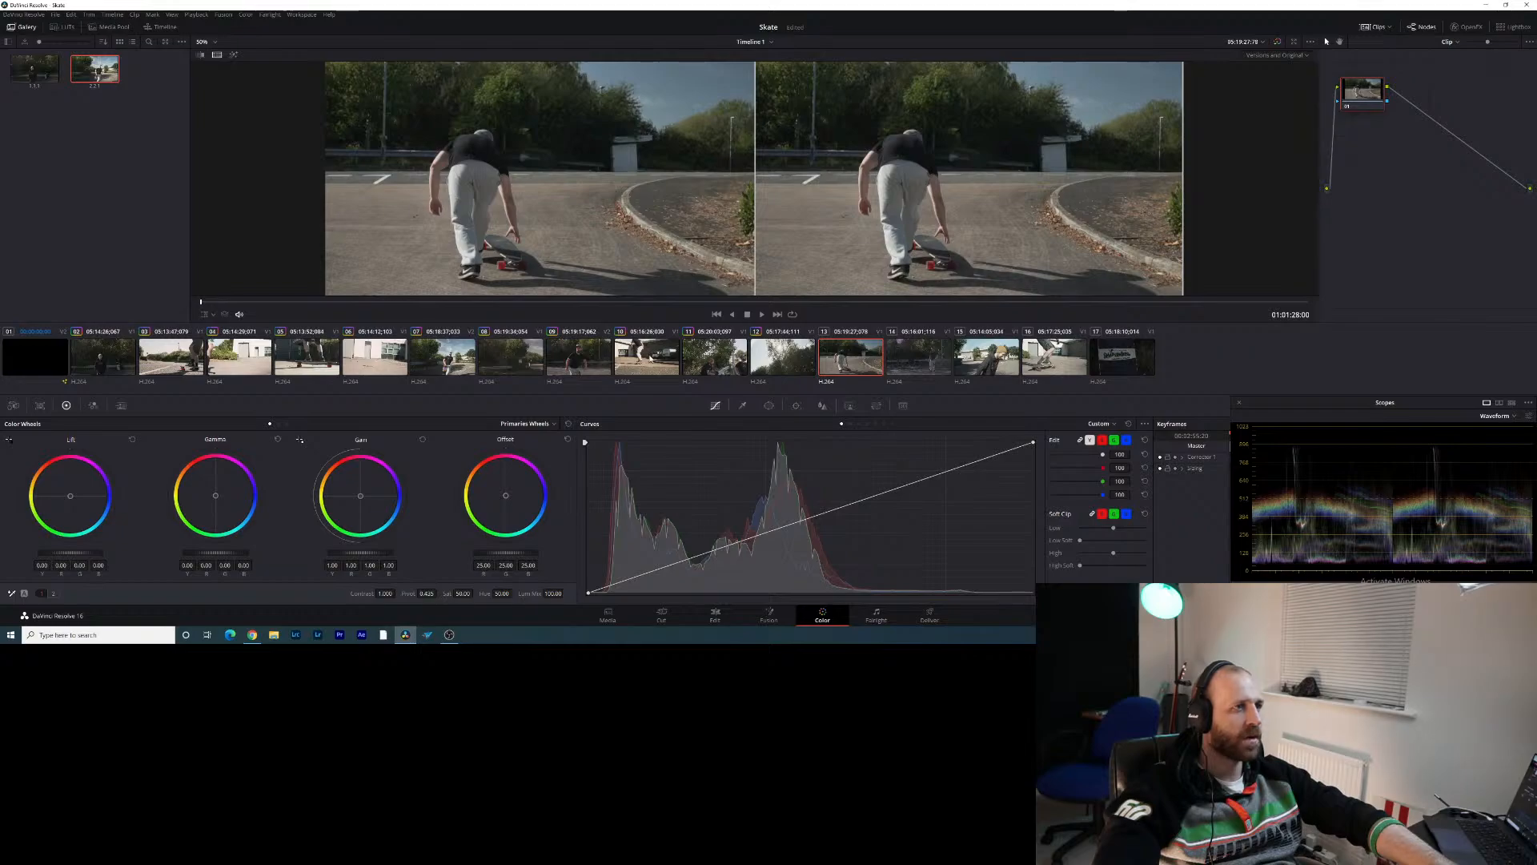
{"action": "left_click", "coordinate": [609, 362]}
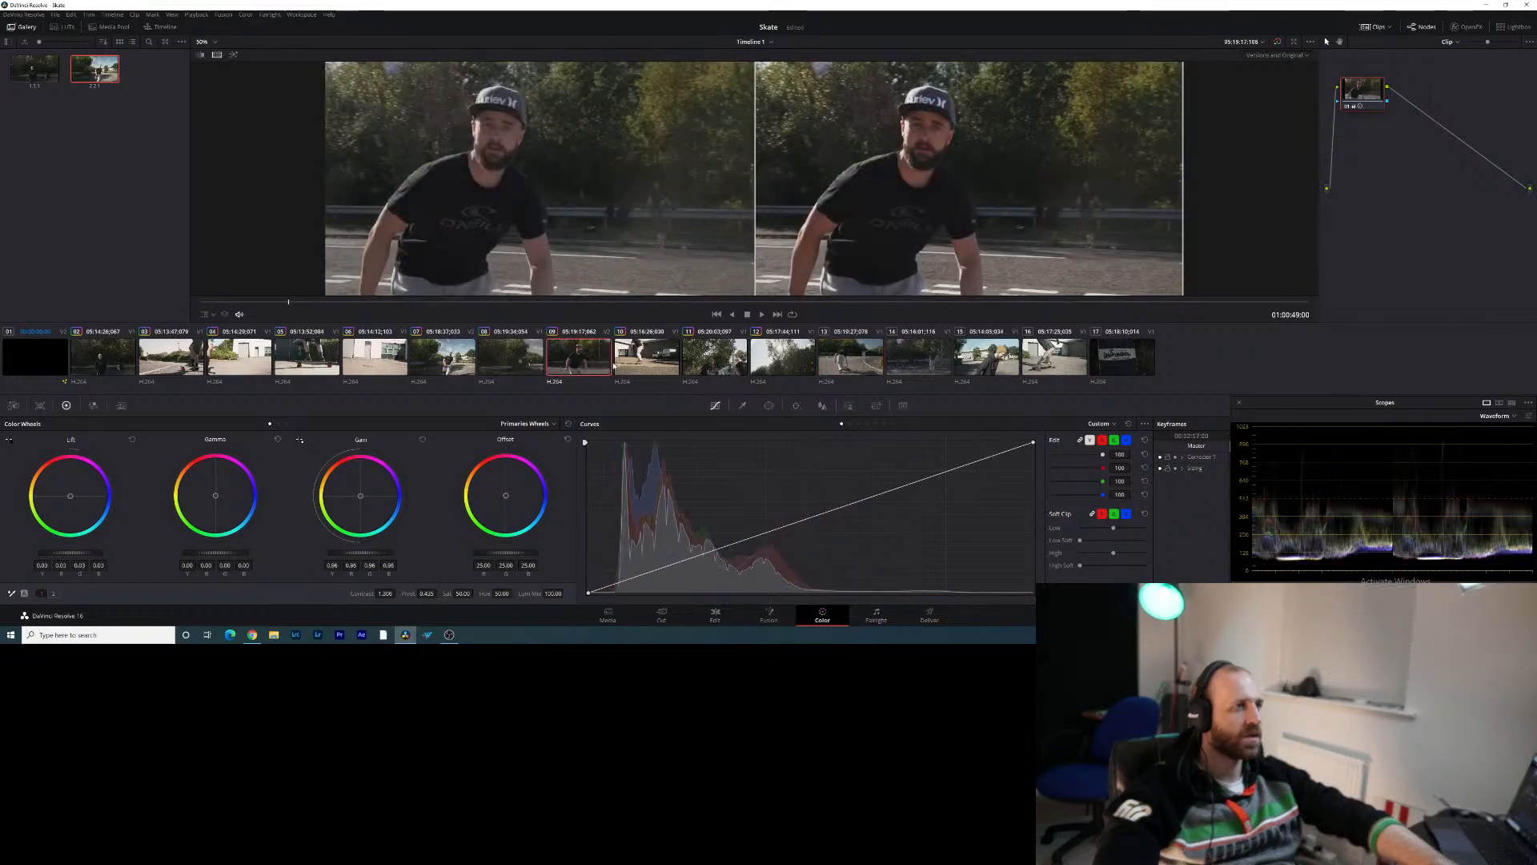
{"action": "left_click", "coordinate": [663, 361]}
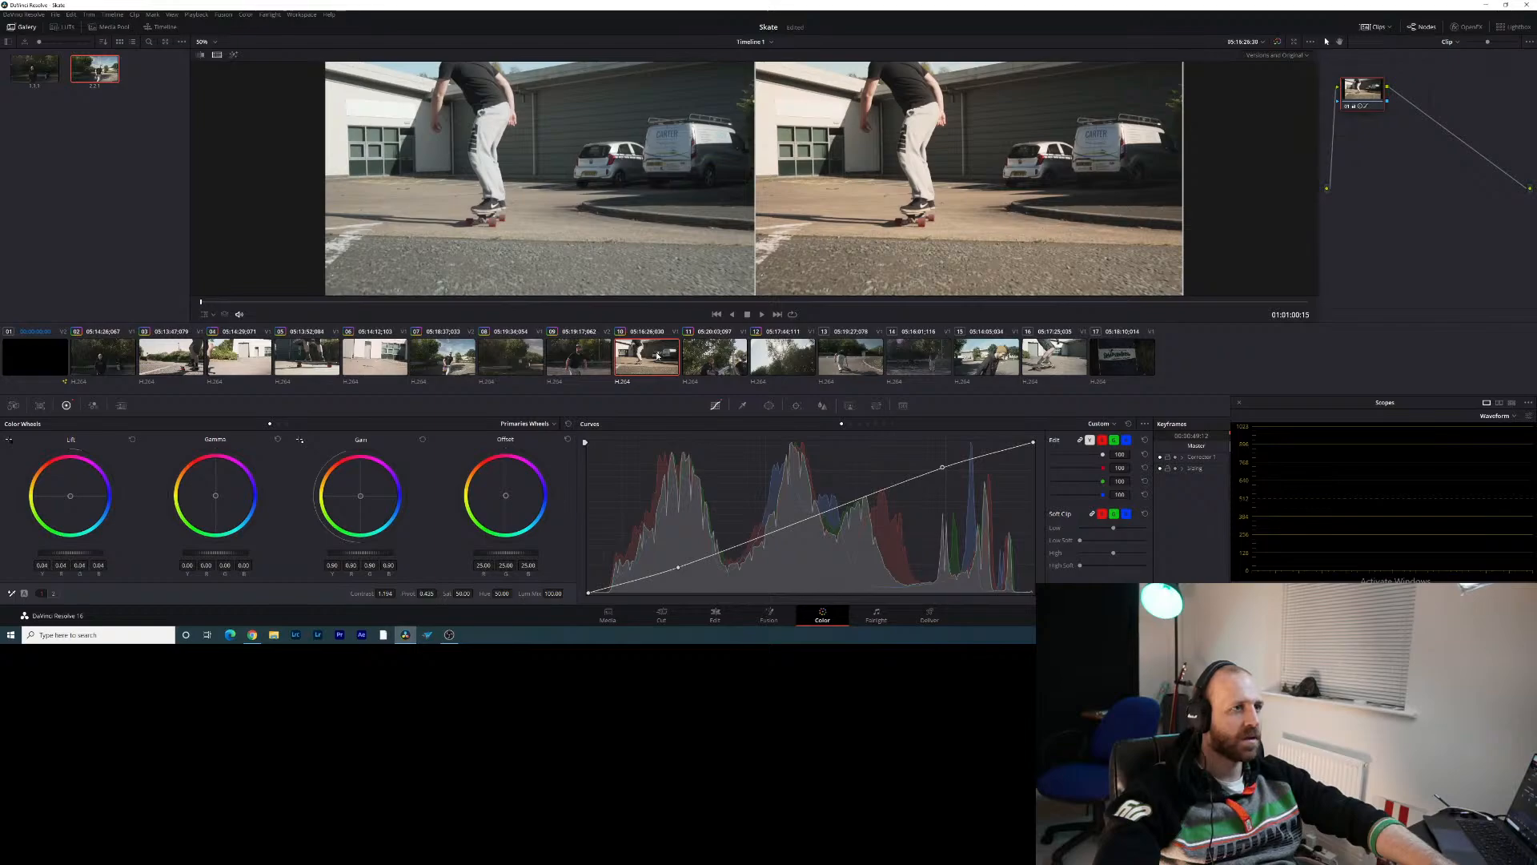
{"action": "left_click", "coordinate": [573, 365]}
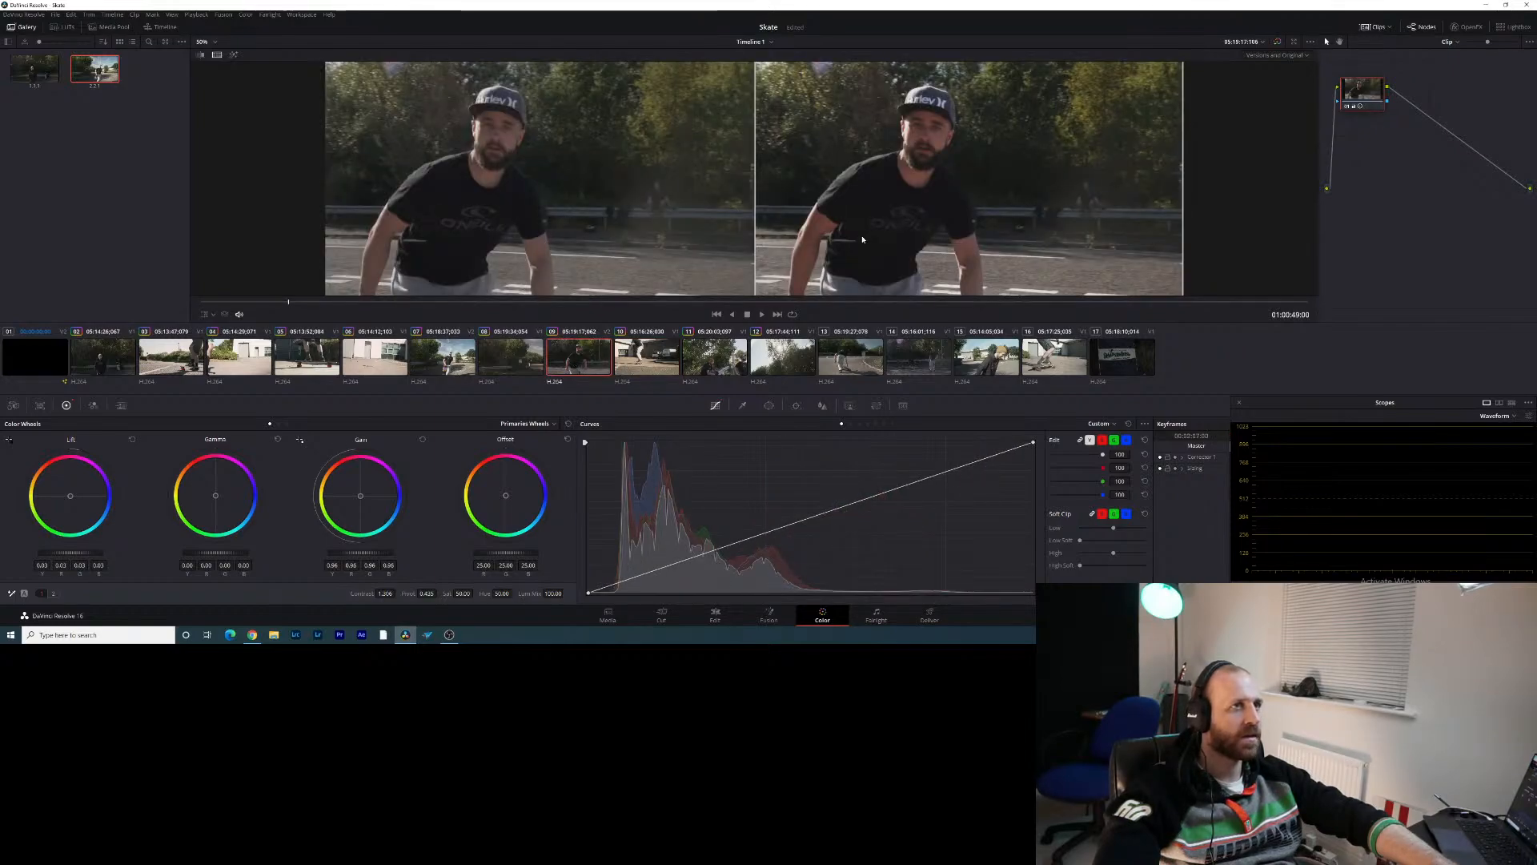
{"action": "right_click", "coordinate": [923, 186]}
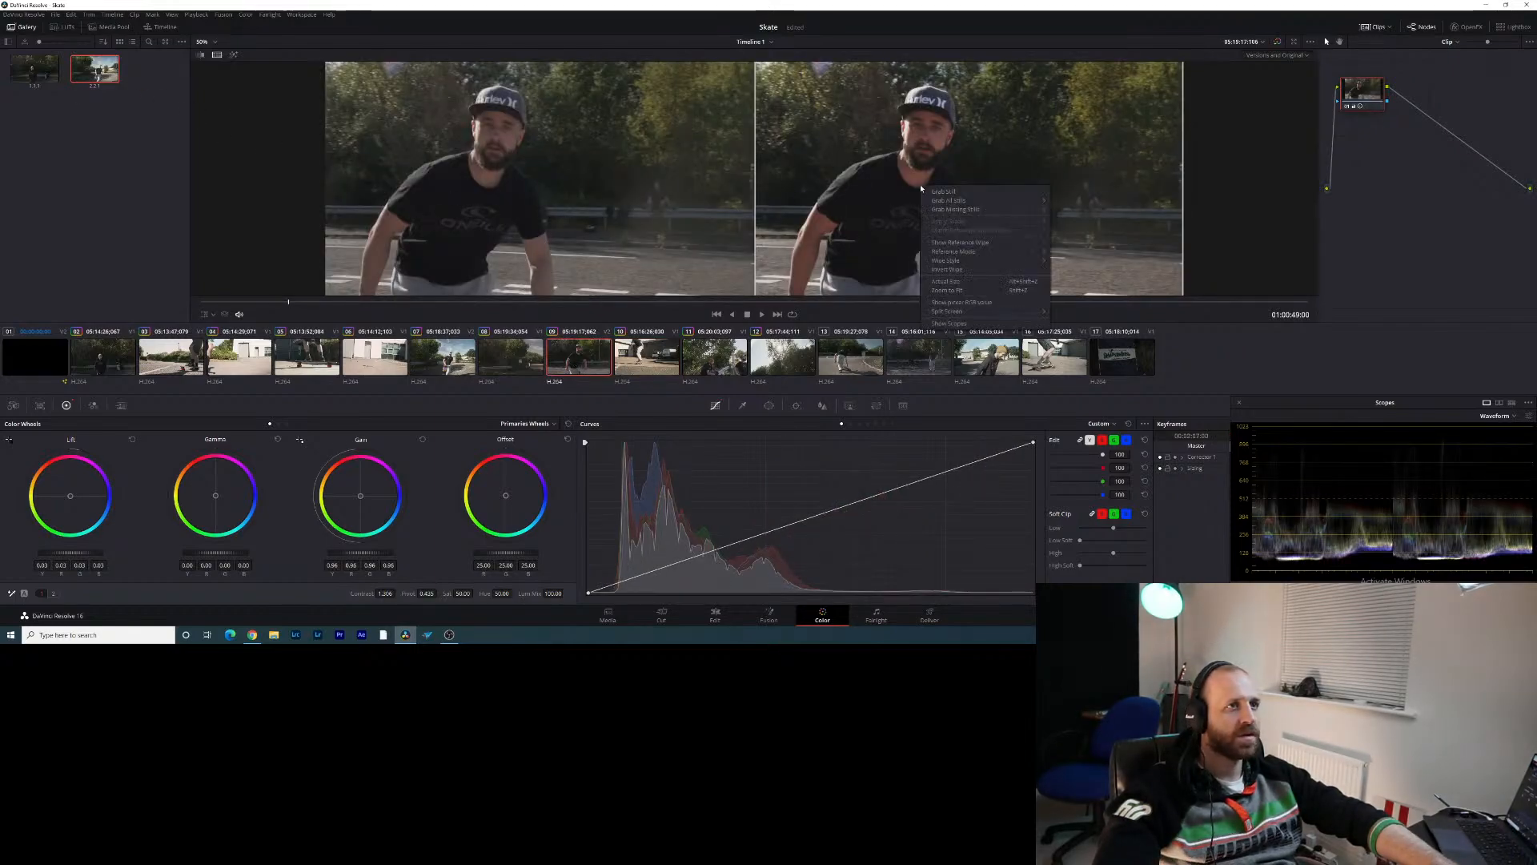
{"action": "left_click", "coordinate": [968, 190]}
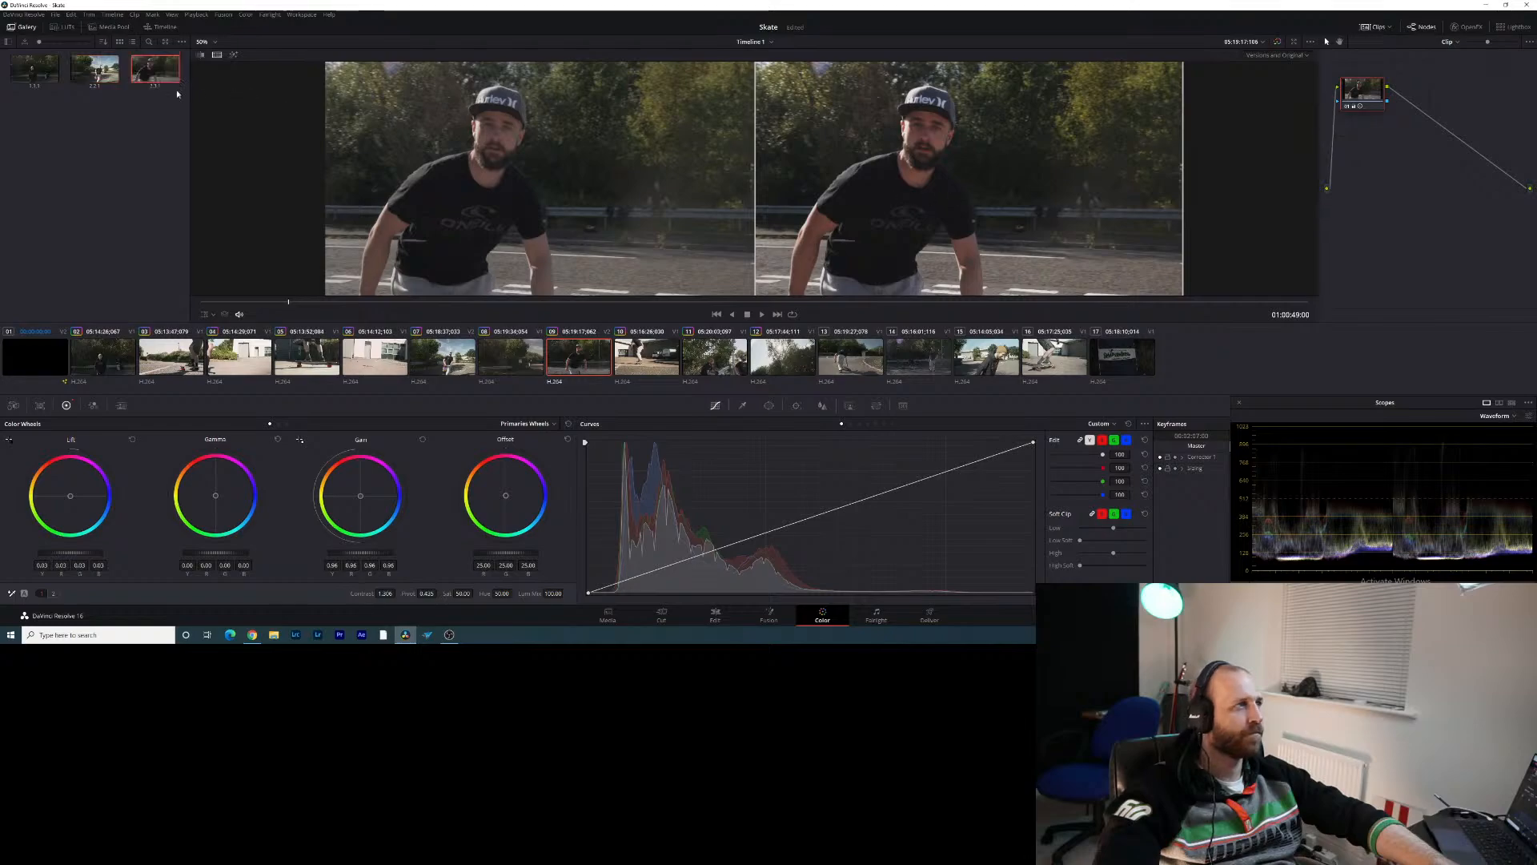
Apply the grade from the clip 9 still to clip 13, the crouching skateboarder on the road
{"action": "right_click", "coordinate": [155, 70]}
{"action": "left_click", "coordinate": [856, 365]}
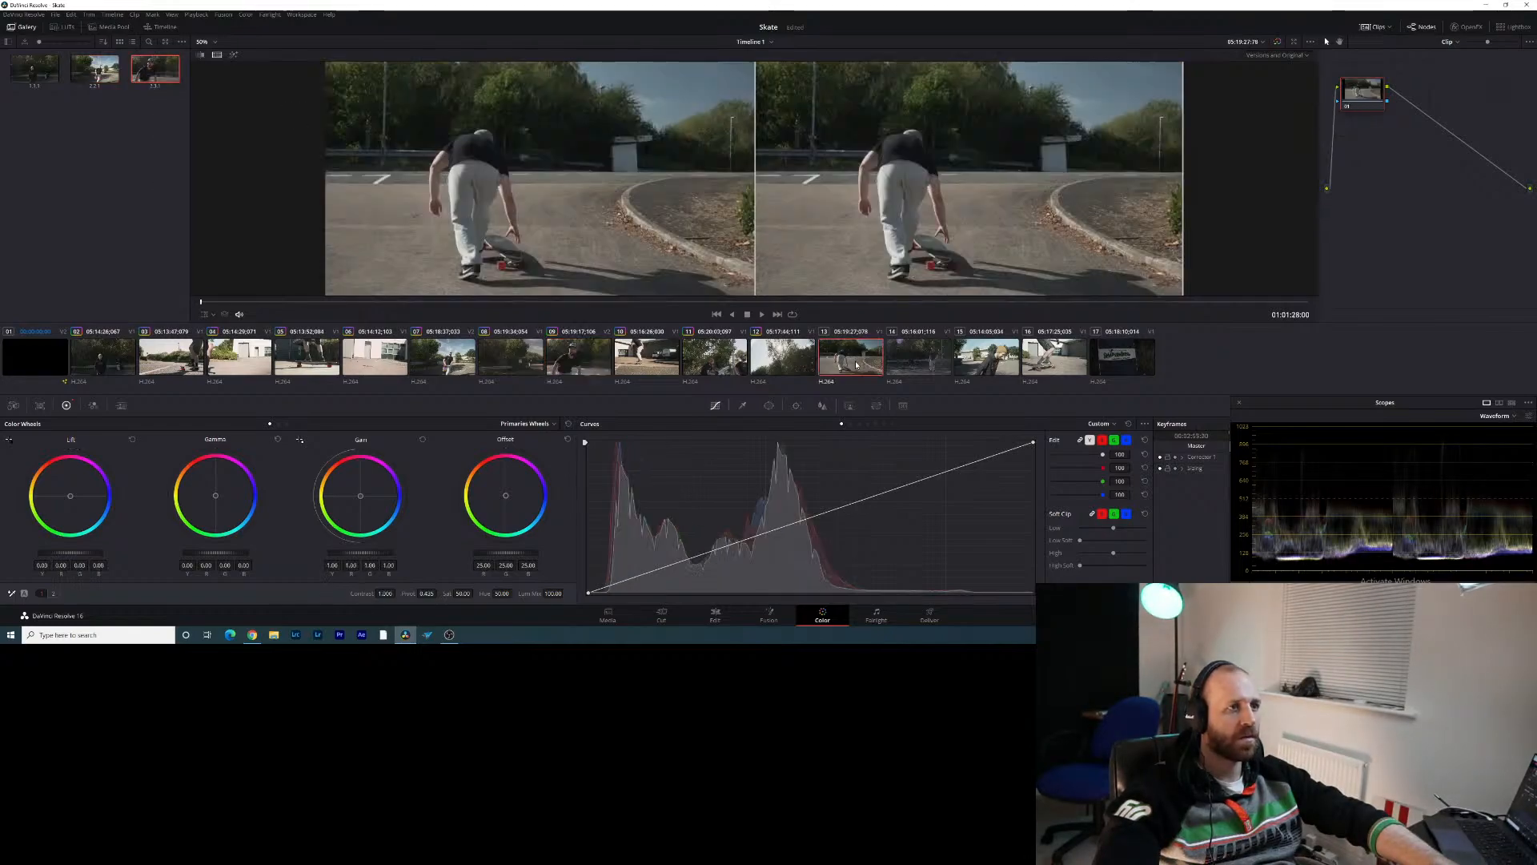
{"action": "right_click", "coordinate": [160, 71]}
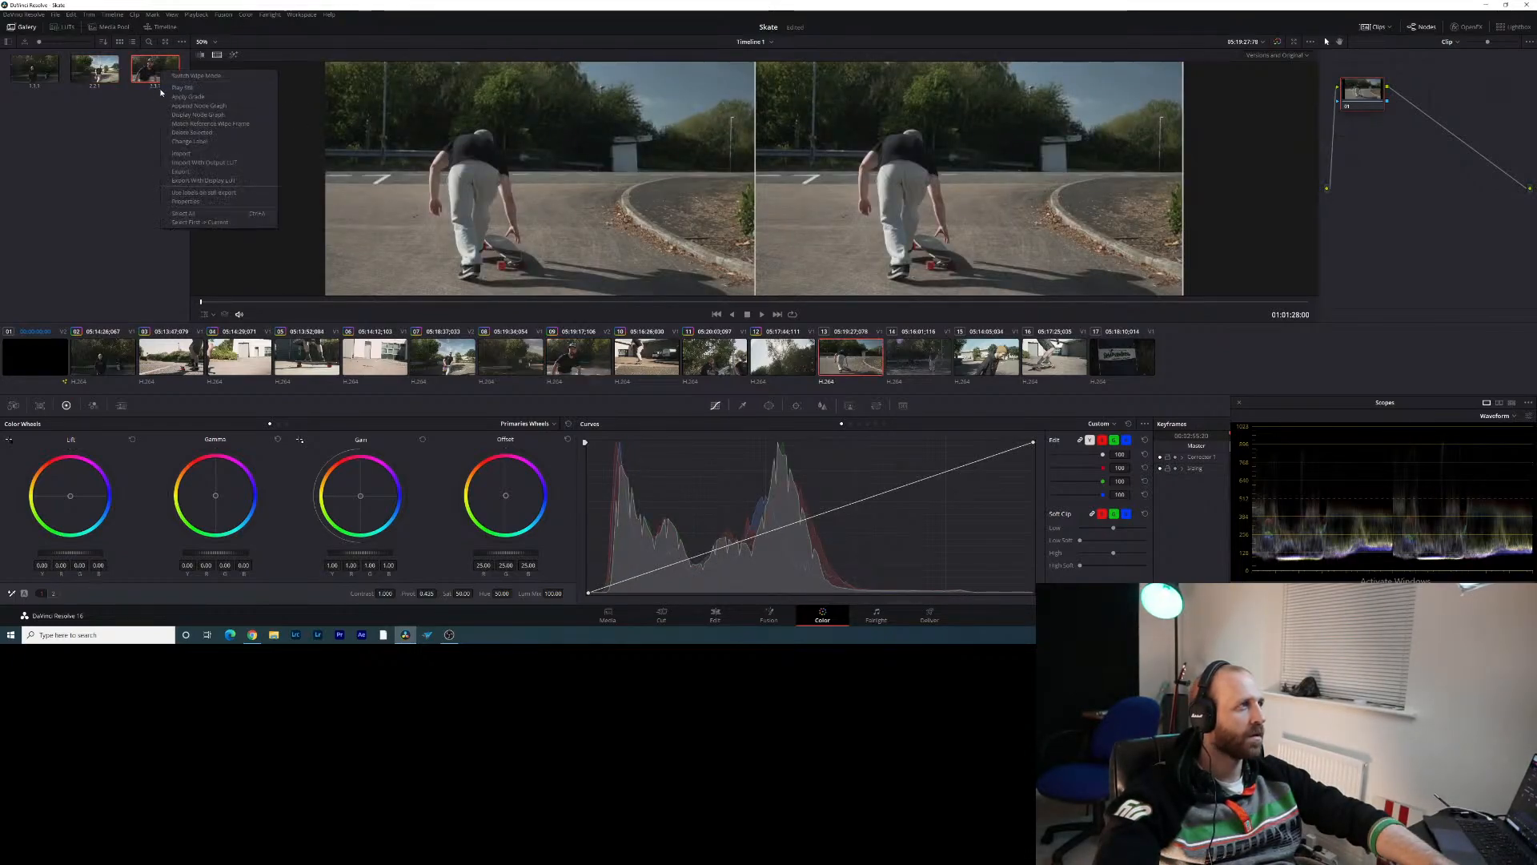
{"action": "left_click", "coordinate": [181, 97]}
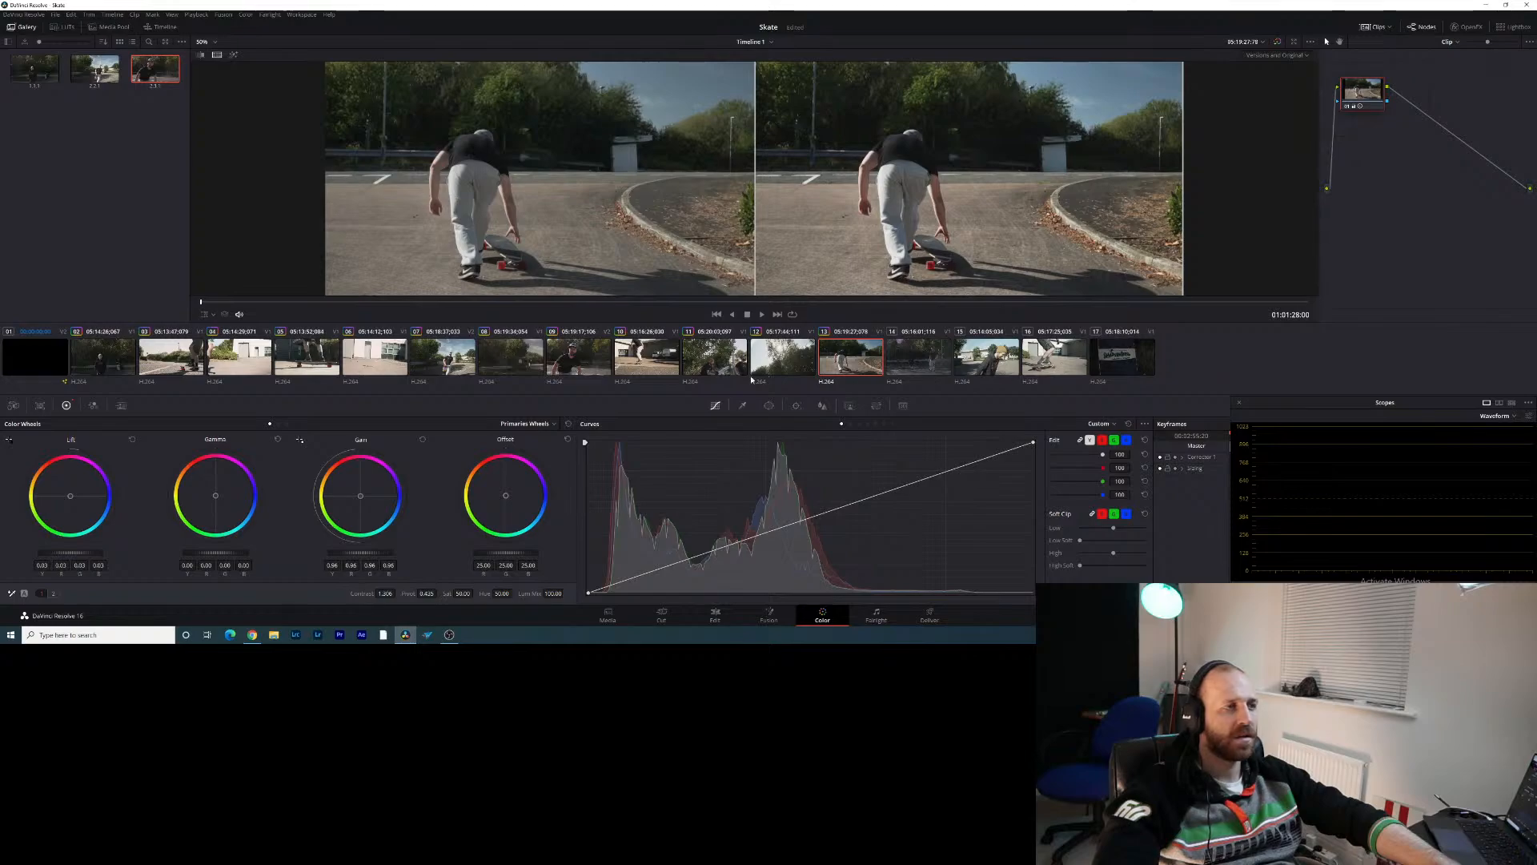
{"action": "left_click", "coordinate": [436, 369]}
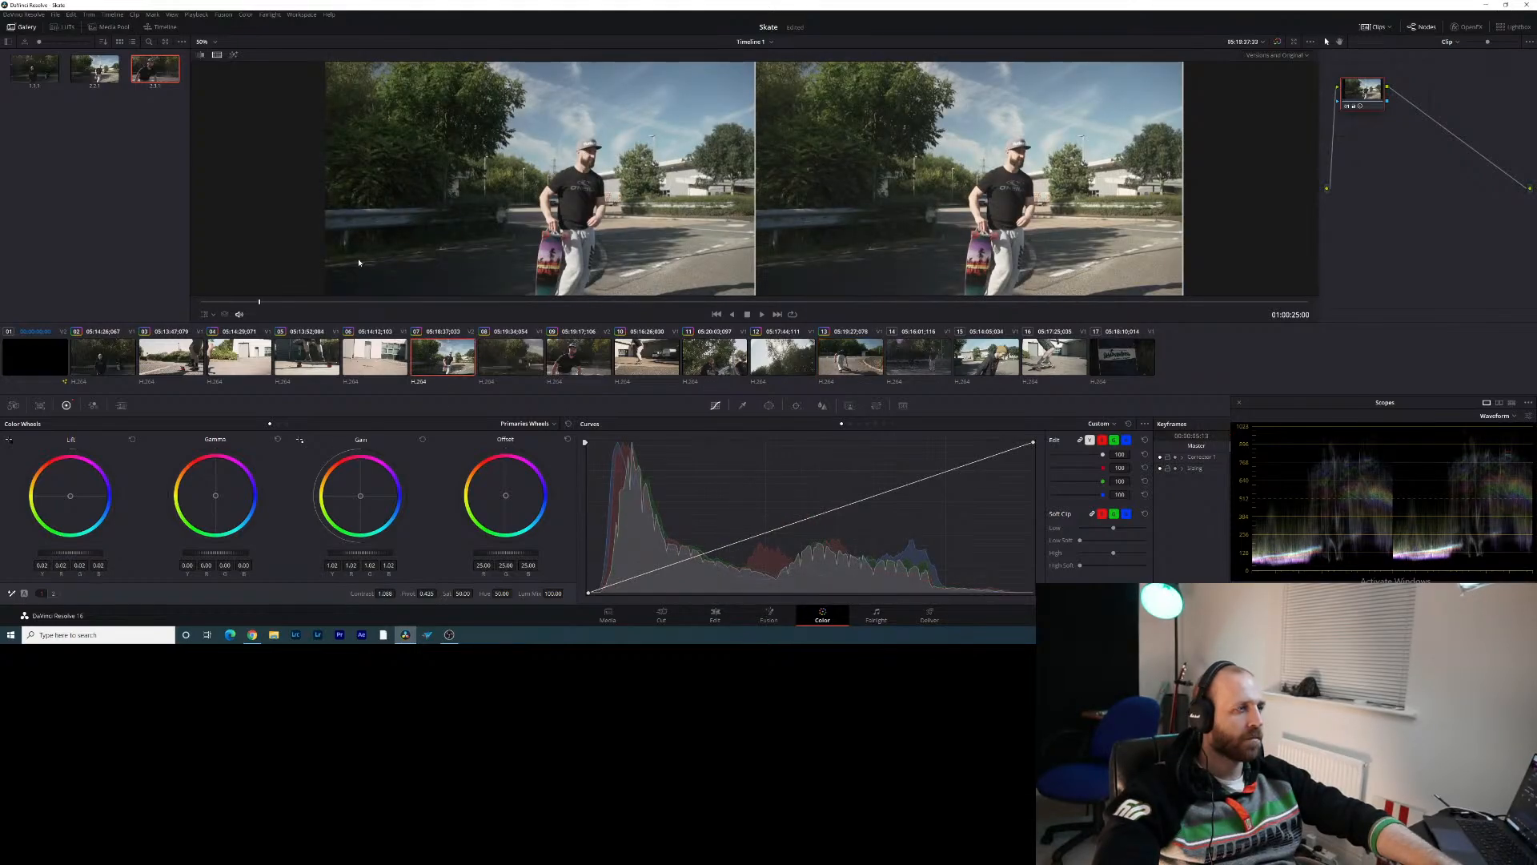
{"action": "right_click", "coordinate": [429, 358]}
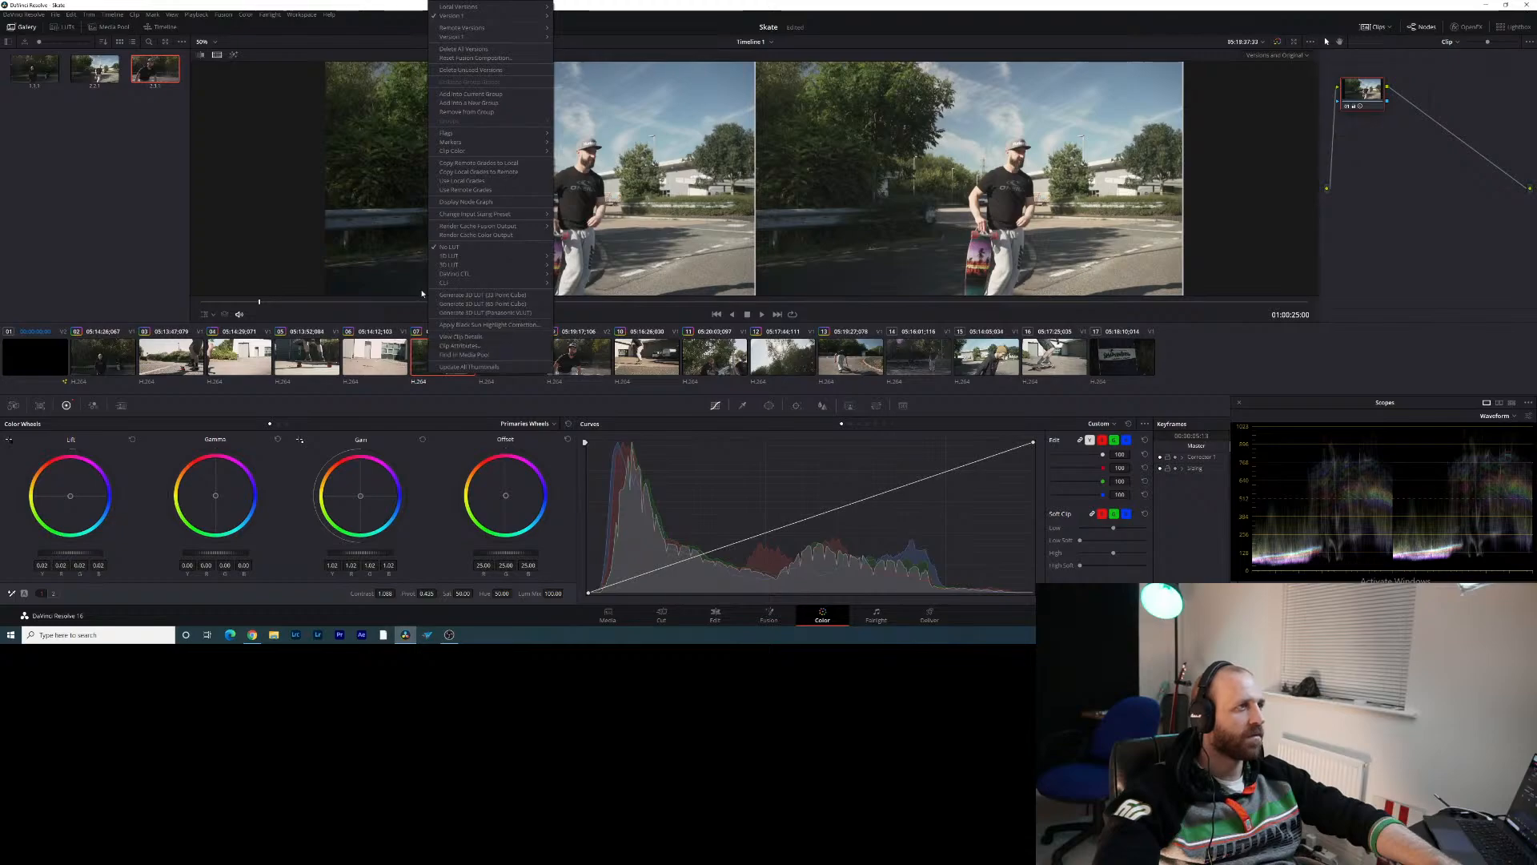
{"action": "right_click", "coordinate": [954, 217]}
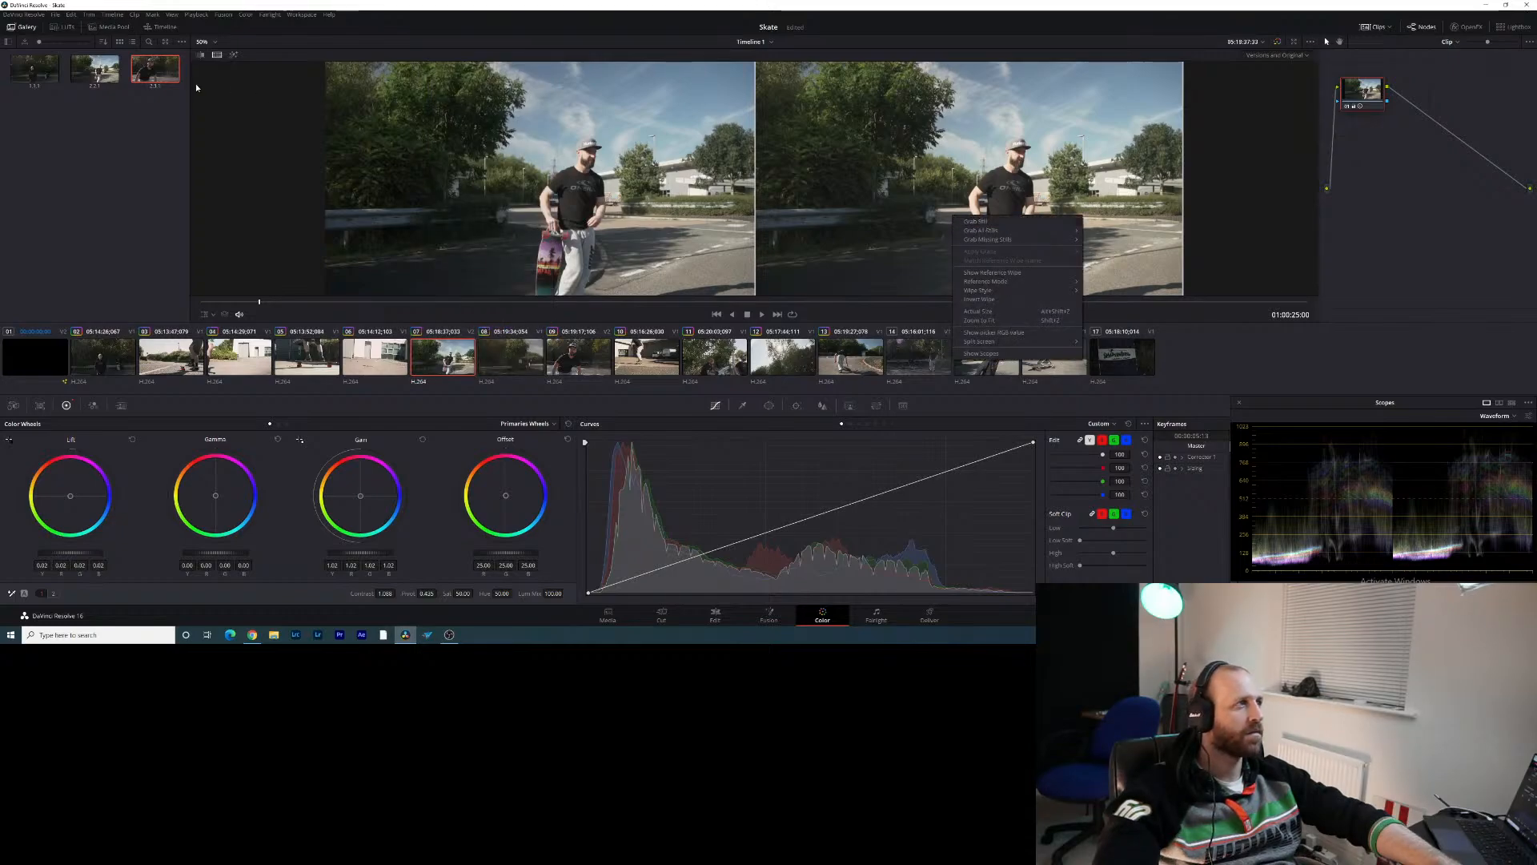
{"action": "left_click", "coordinate": [96, 70]}
Apply the grade of the first gallery still to clip 14, the dark shot of the skater by the guardrail
{"action": "left_click", "coordinate": [923, 357]}
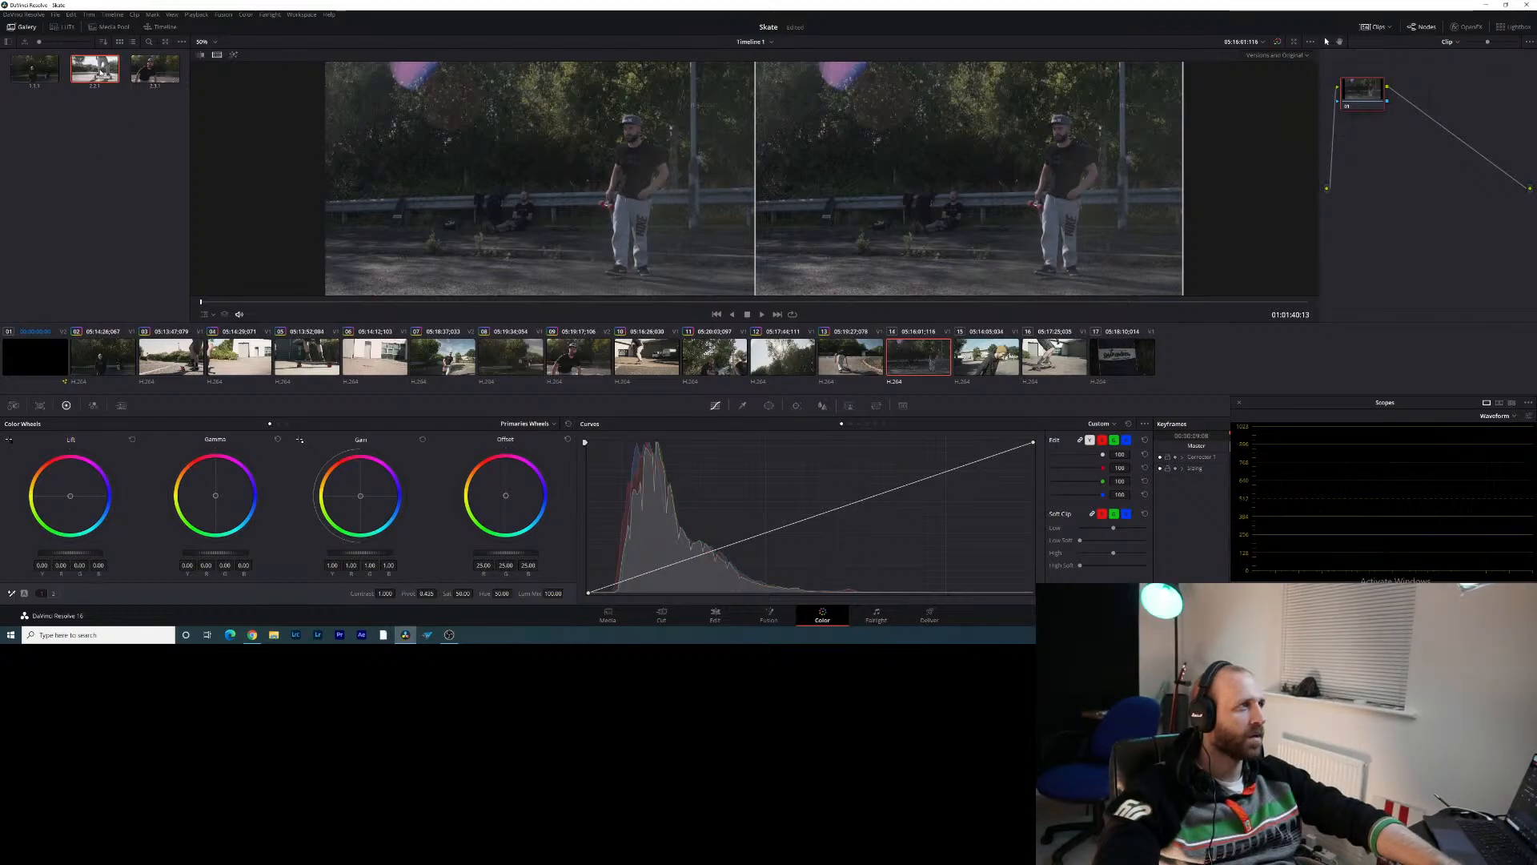
{"action": "right_click", "coordinate": [99, 72]}
{"action": "left_click", "coordinate": [27, 65]}
{"action": "right_click", "coordinate": [26, 65]}
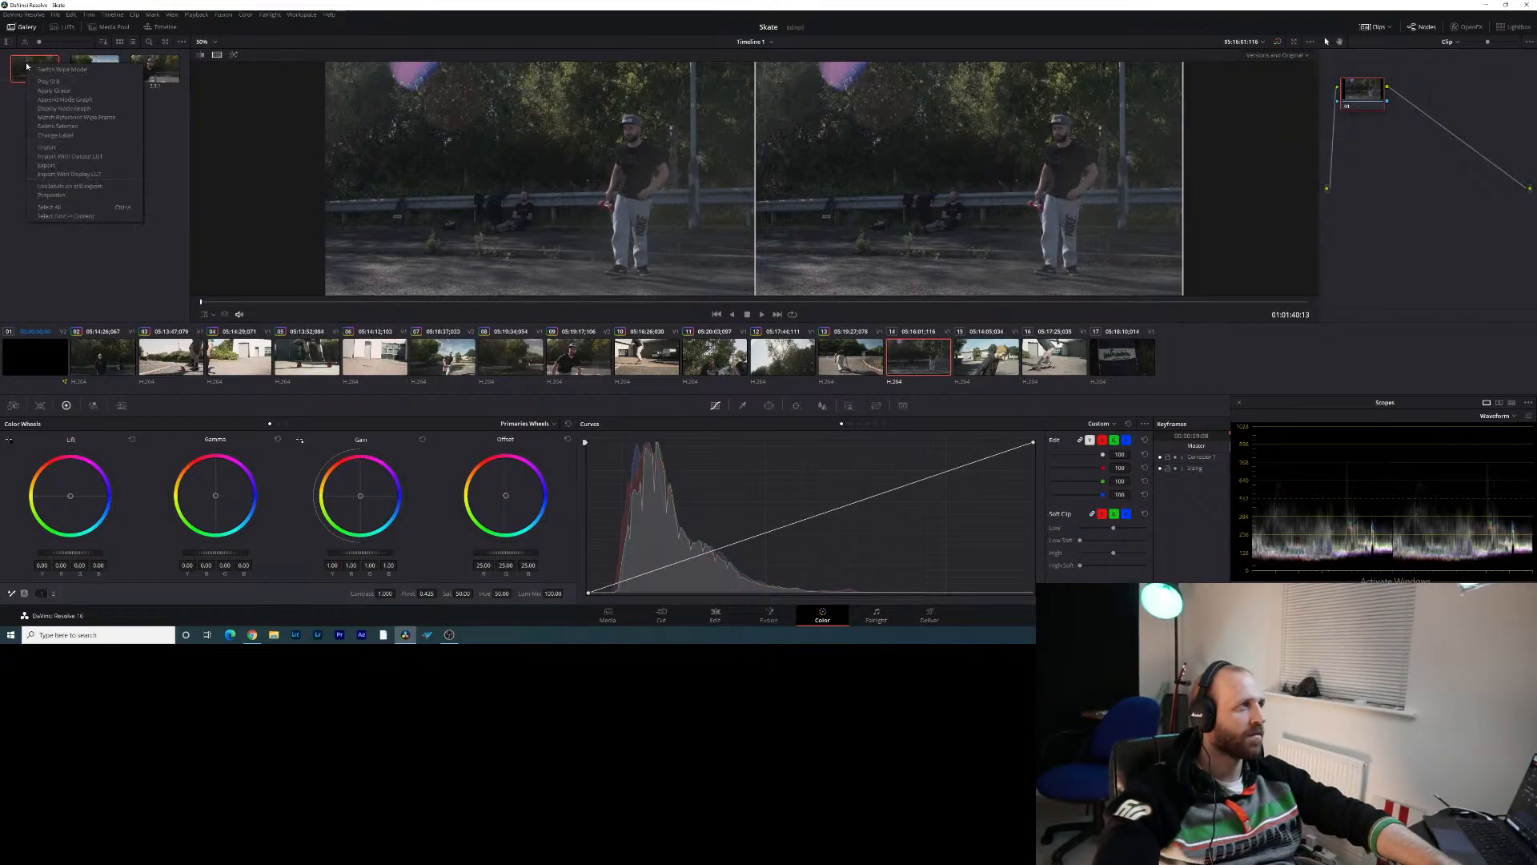
{"action": "left_click", "coordinate": [53, 91]}
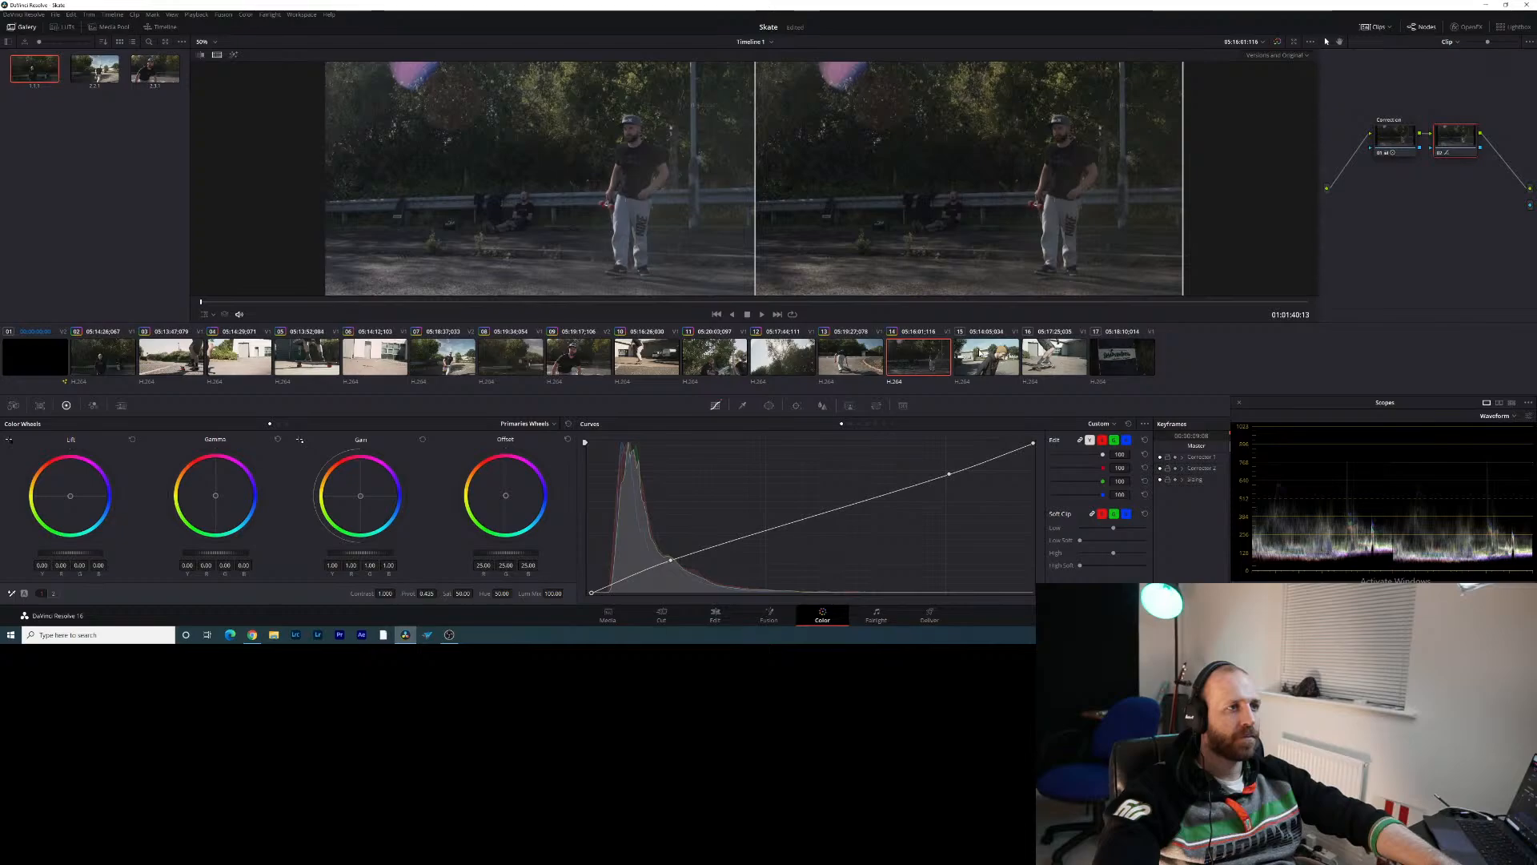
Open clip 15 at 01:01:46:18 and raise its colour temperature to warm the blue cast
{"action": "left_click", "coordinate": [976, 352]}
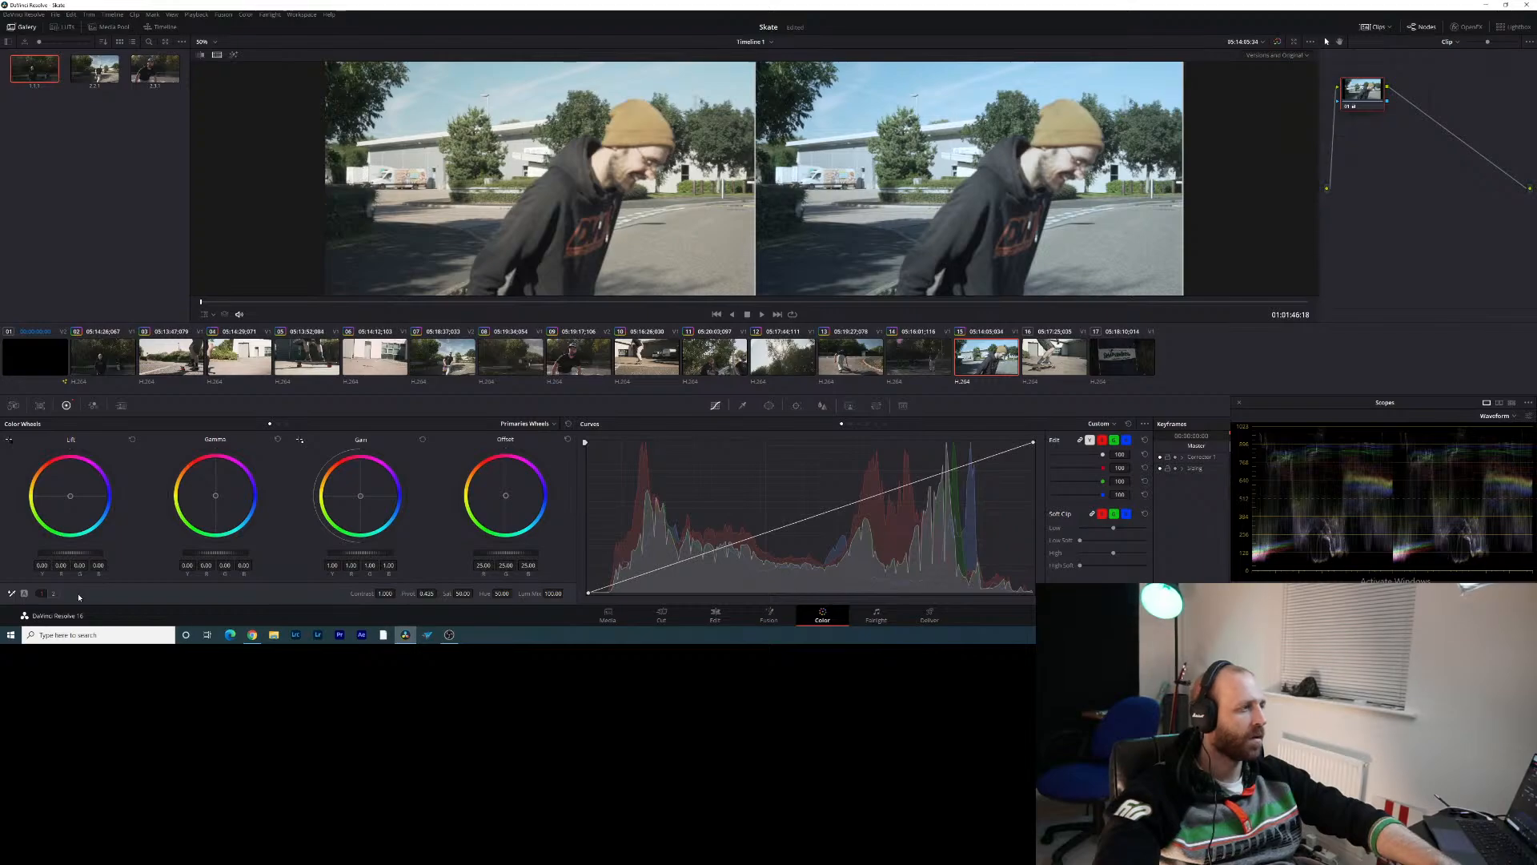
{"action": "left_click", "coordinate": [54, 594]}
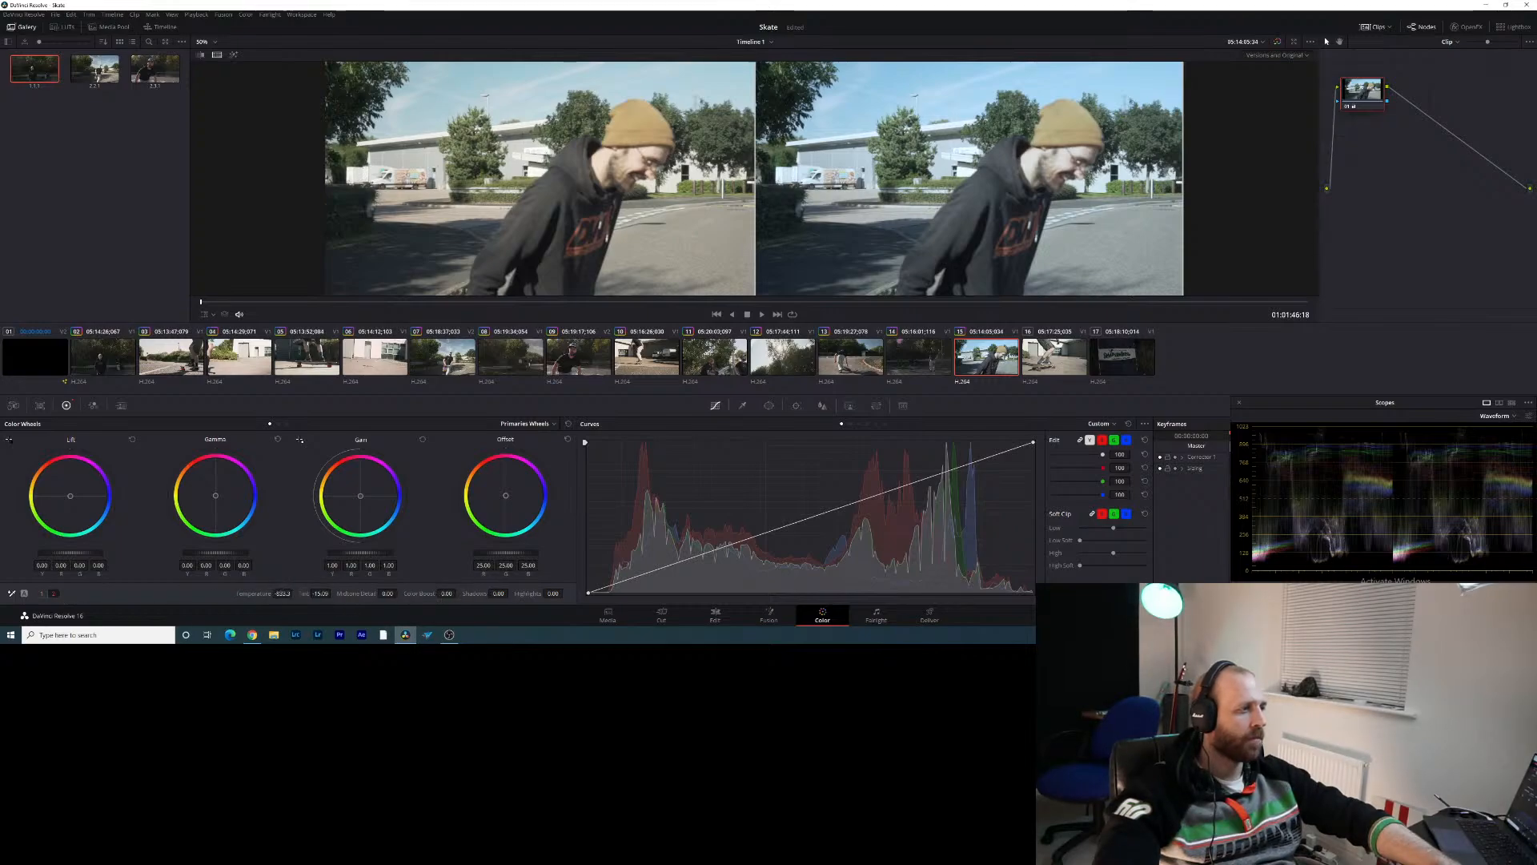
{"action": "left_click_drag", "start_coordinate": [295, 594], "coordinate": [294, 594]}
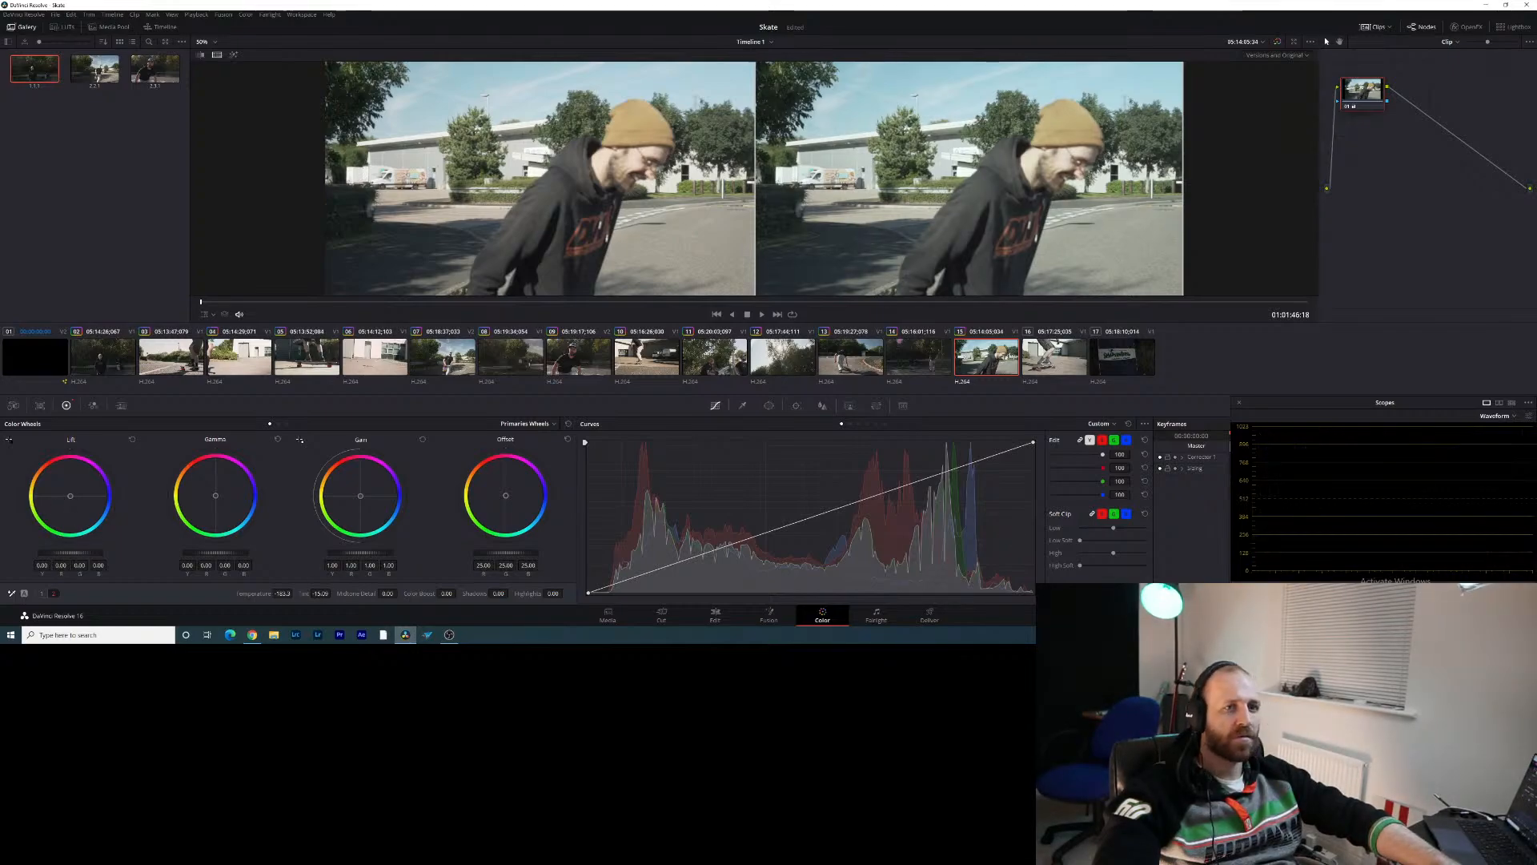
Set clip 15's primary lift to 0.03 and reduce its gain to 0.92
{"action": "left_click_drag", "start_coordinate": [70, 555], "coordinate": [70, 555]}
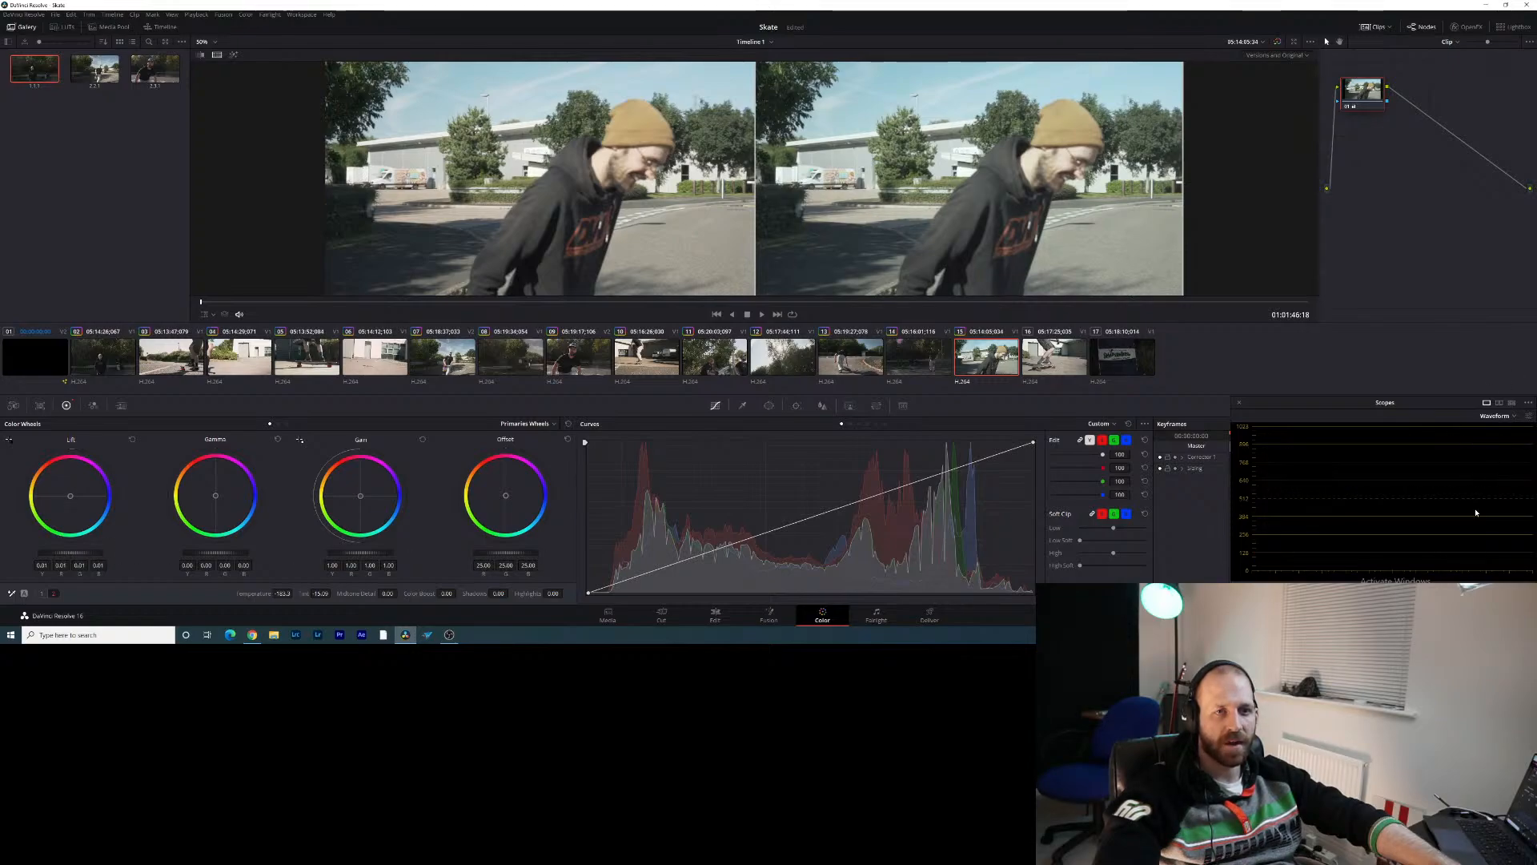
{"action": "left_click_drag", "start_coordinate": [372, 555], "coordinate": [367, 556]}
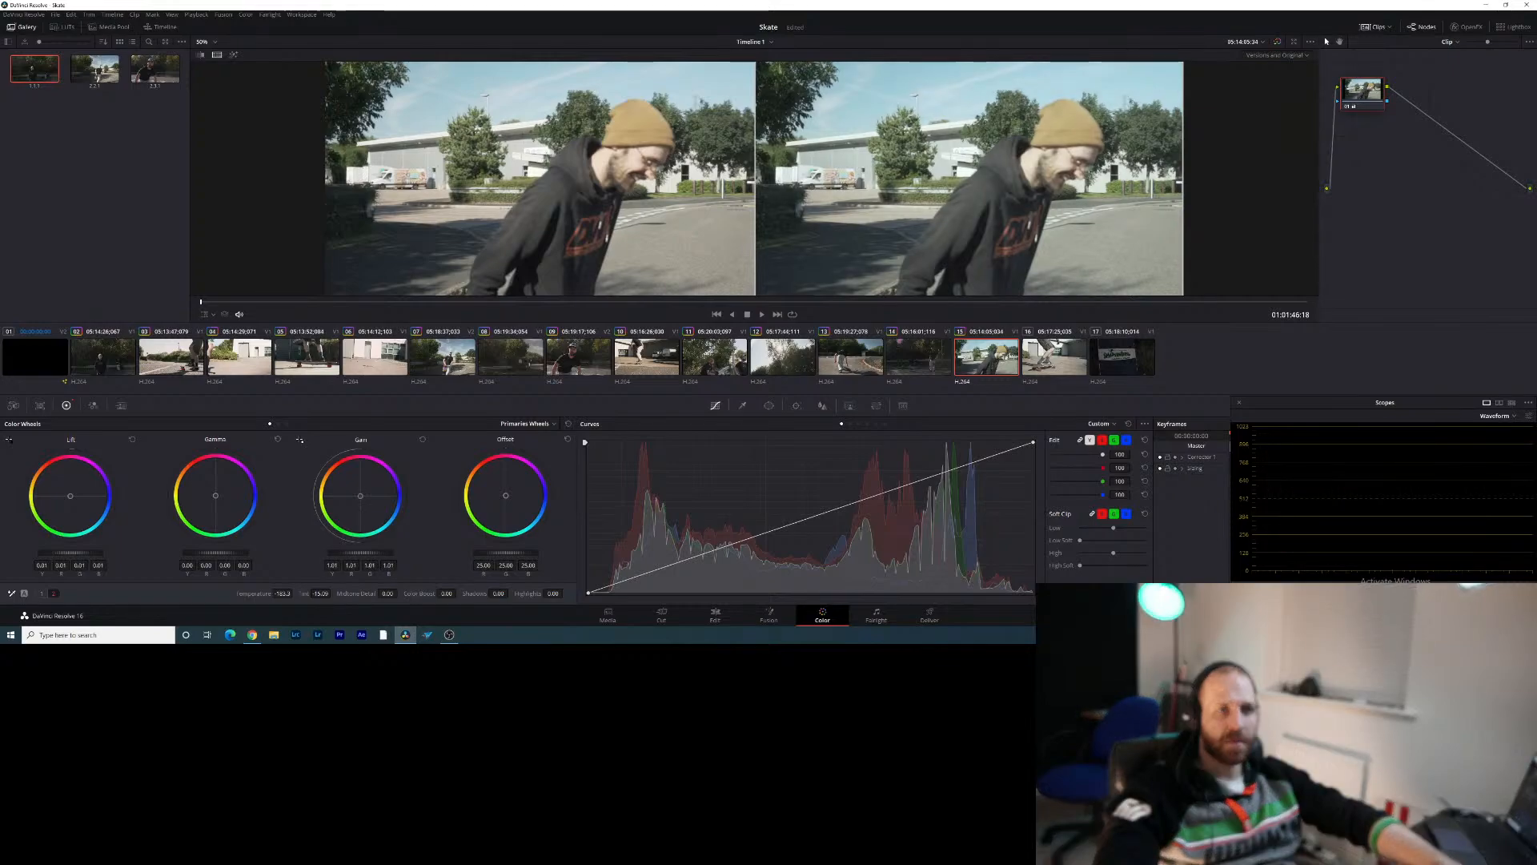
{"action": "mouse_move", "coordinate": [367, 556]}
{"action": "left_mouse_down"}
{"action": "mouse_move", "coordinate": [401, 555]}
{"action": "mouse_move", "coordinate": [358, 556]}
{"action": "left_mouse_up"}
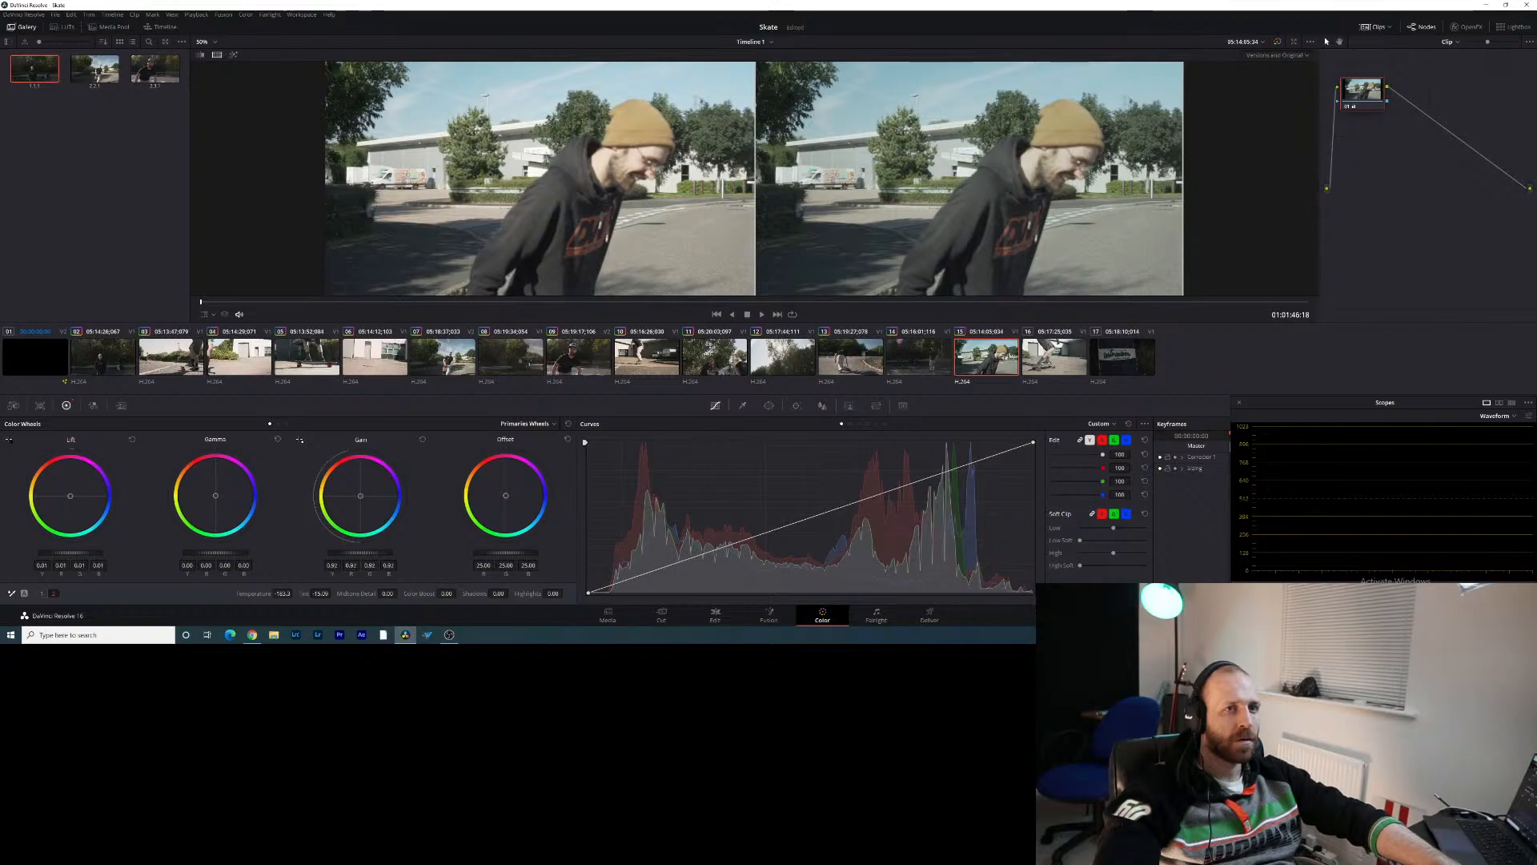
{"action": "left_click_drag", "start_coordinate": [70, 556], "coordinate": [72, 555]}
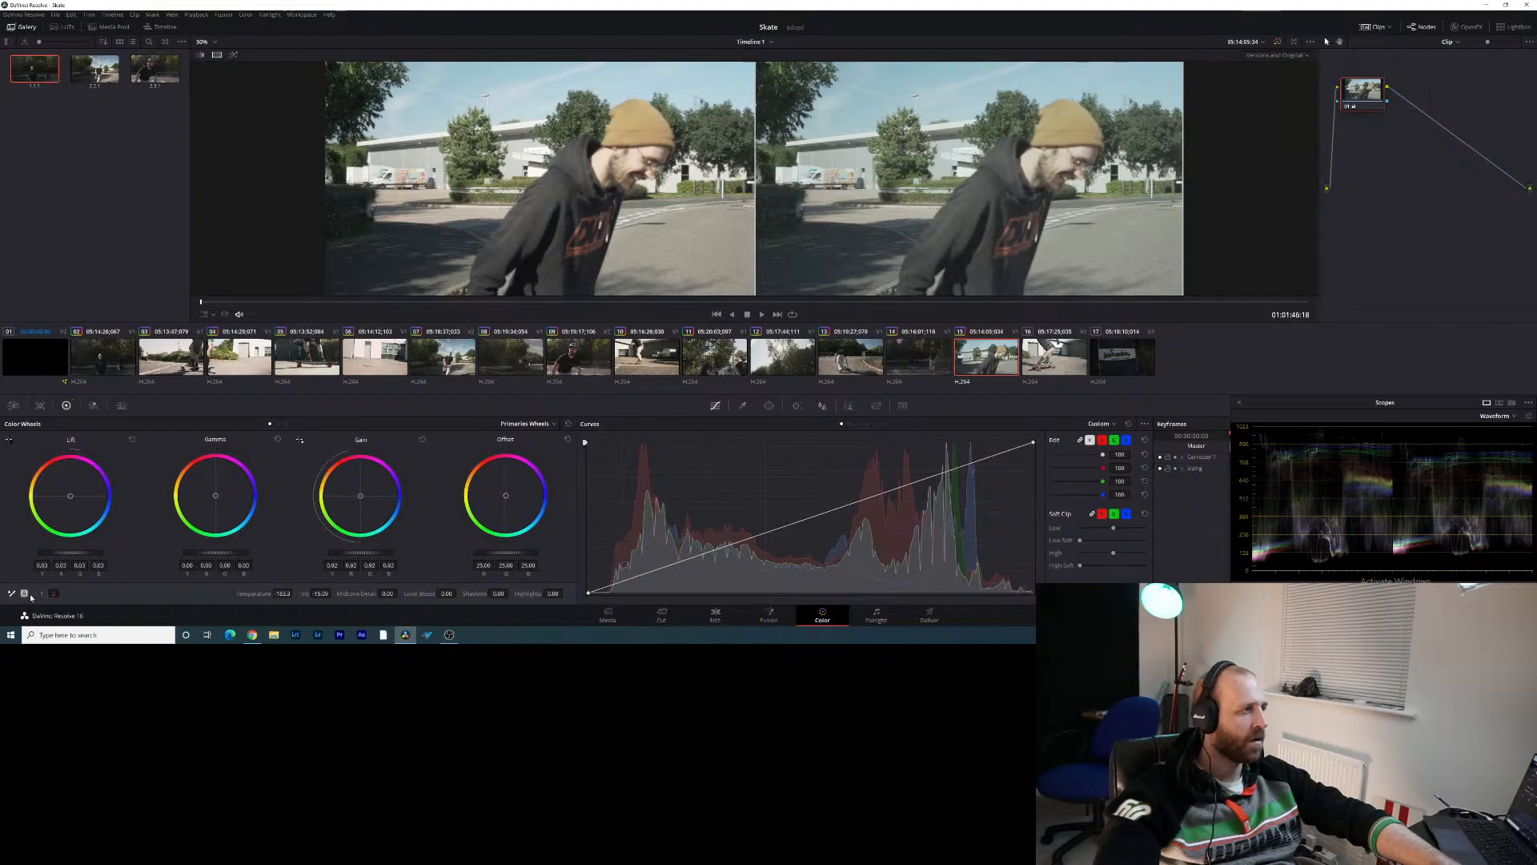
Increase clip 15's contrast above 1.2 and raise its tint to about 17 to remove the green cast
{"action": "left_click", "coordinate": [54, 593]}
{"action": "left_click_drag", "start_coordinate": [359, 588], "coordinate": [399, 594]}
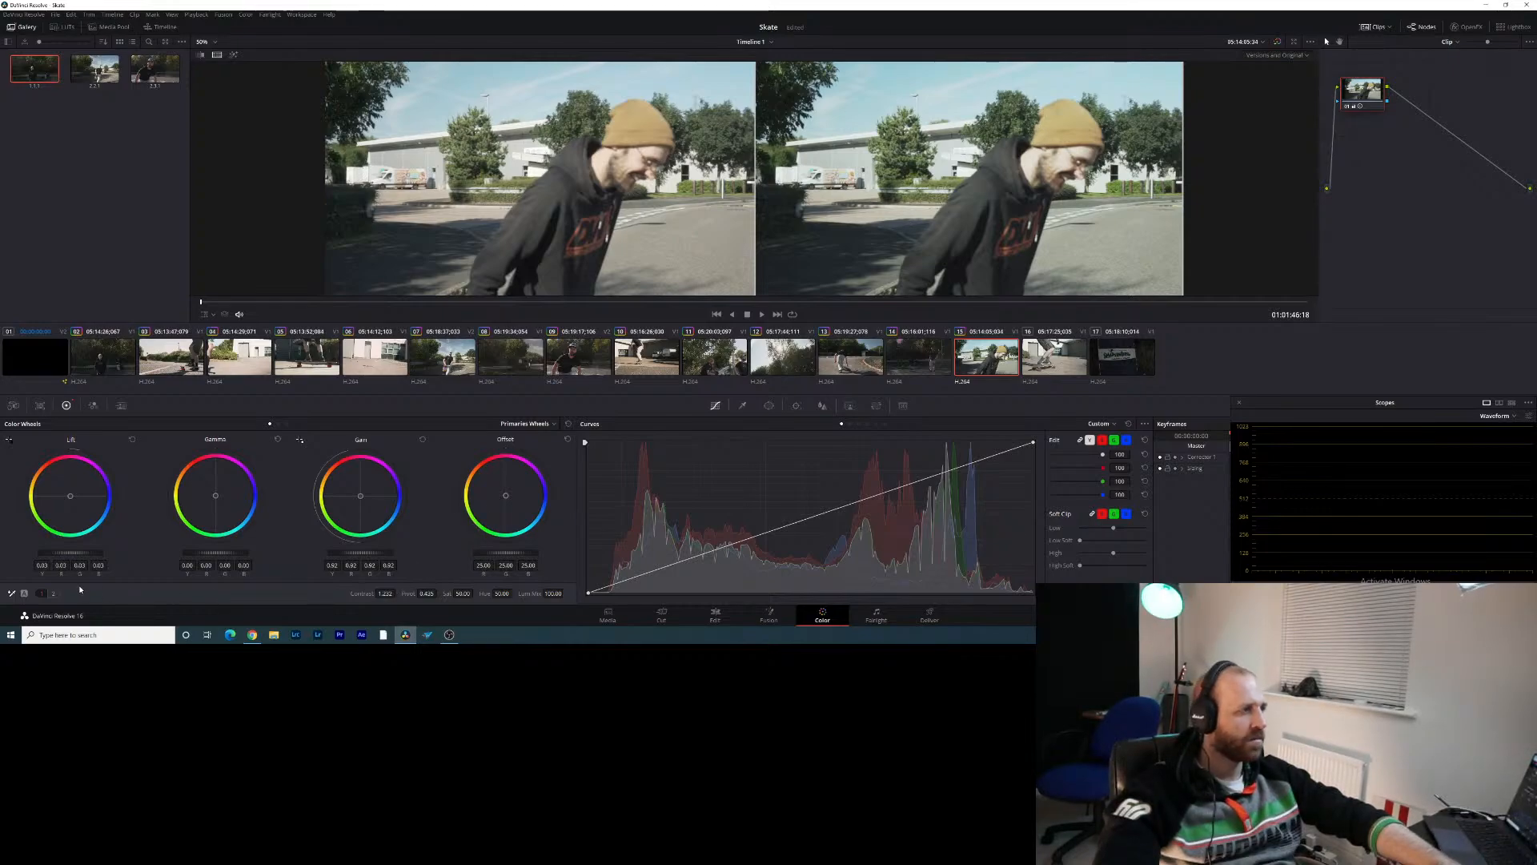
{"action": "left_click", "coordinate": [53, 593]}
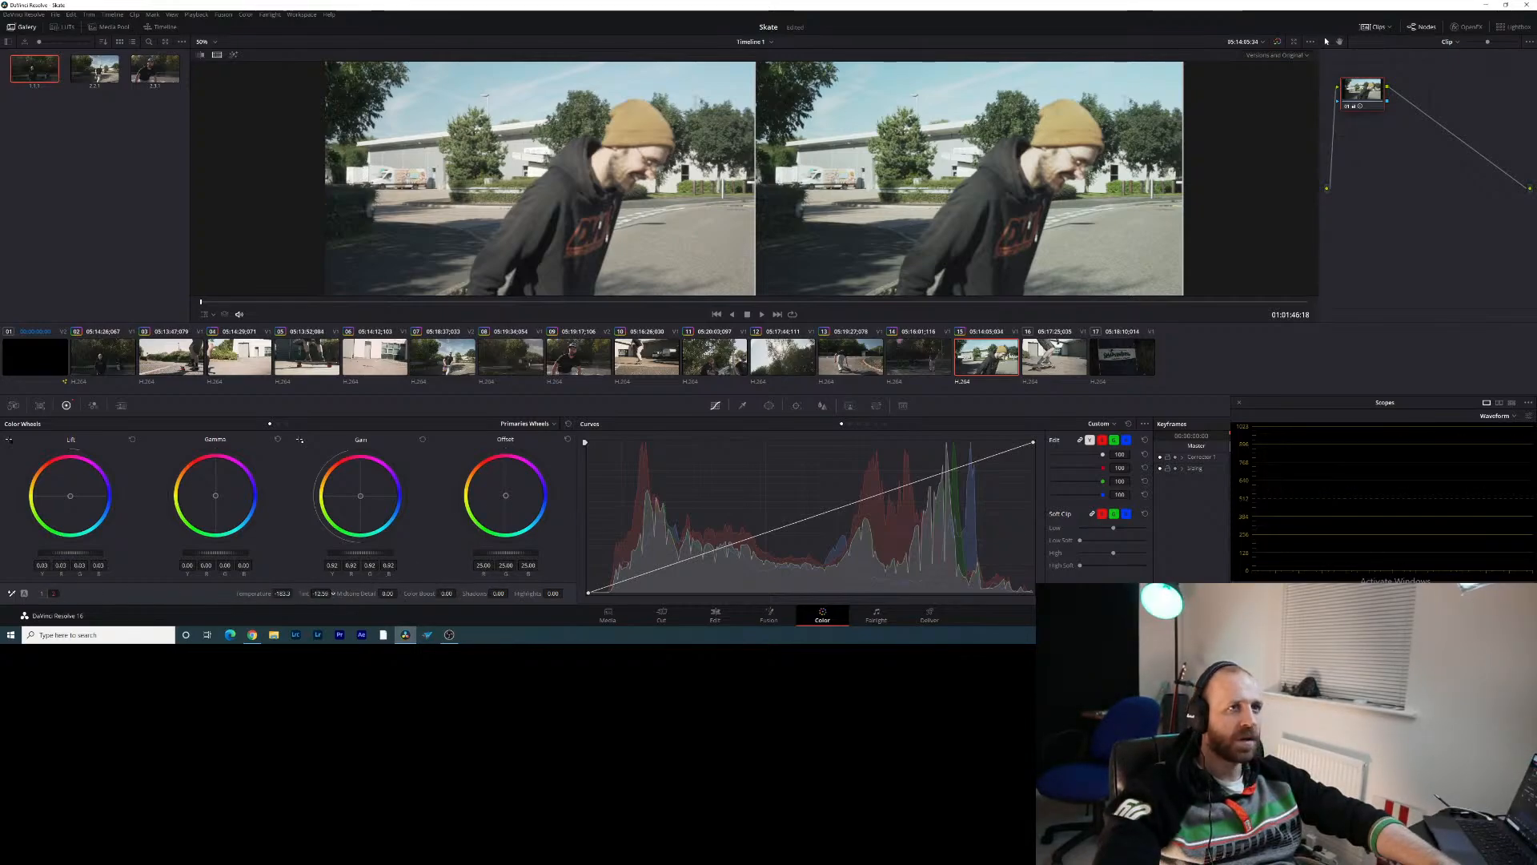
{"action": "left_click_drag", "start_coordinate": [332, 593], "coordinate": [356, 593]}
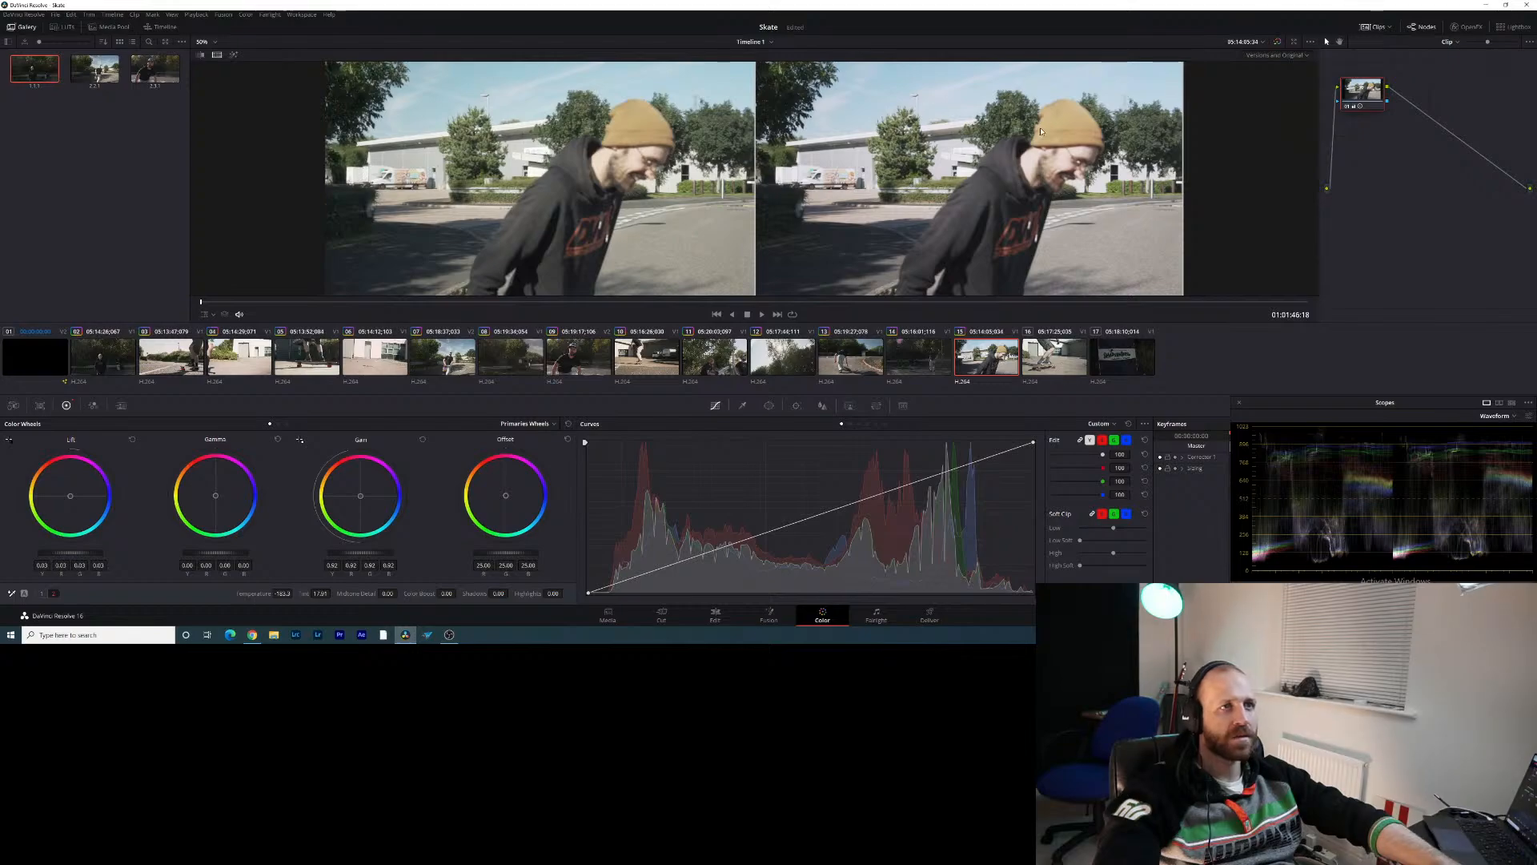
{"action": "left_click", "coordinate": [42, 594]}
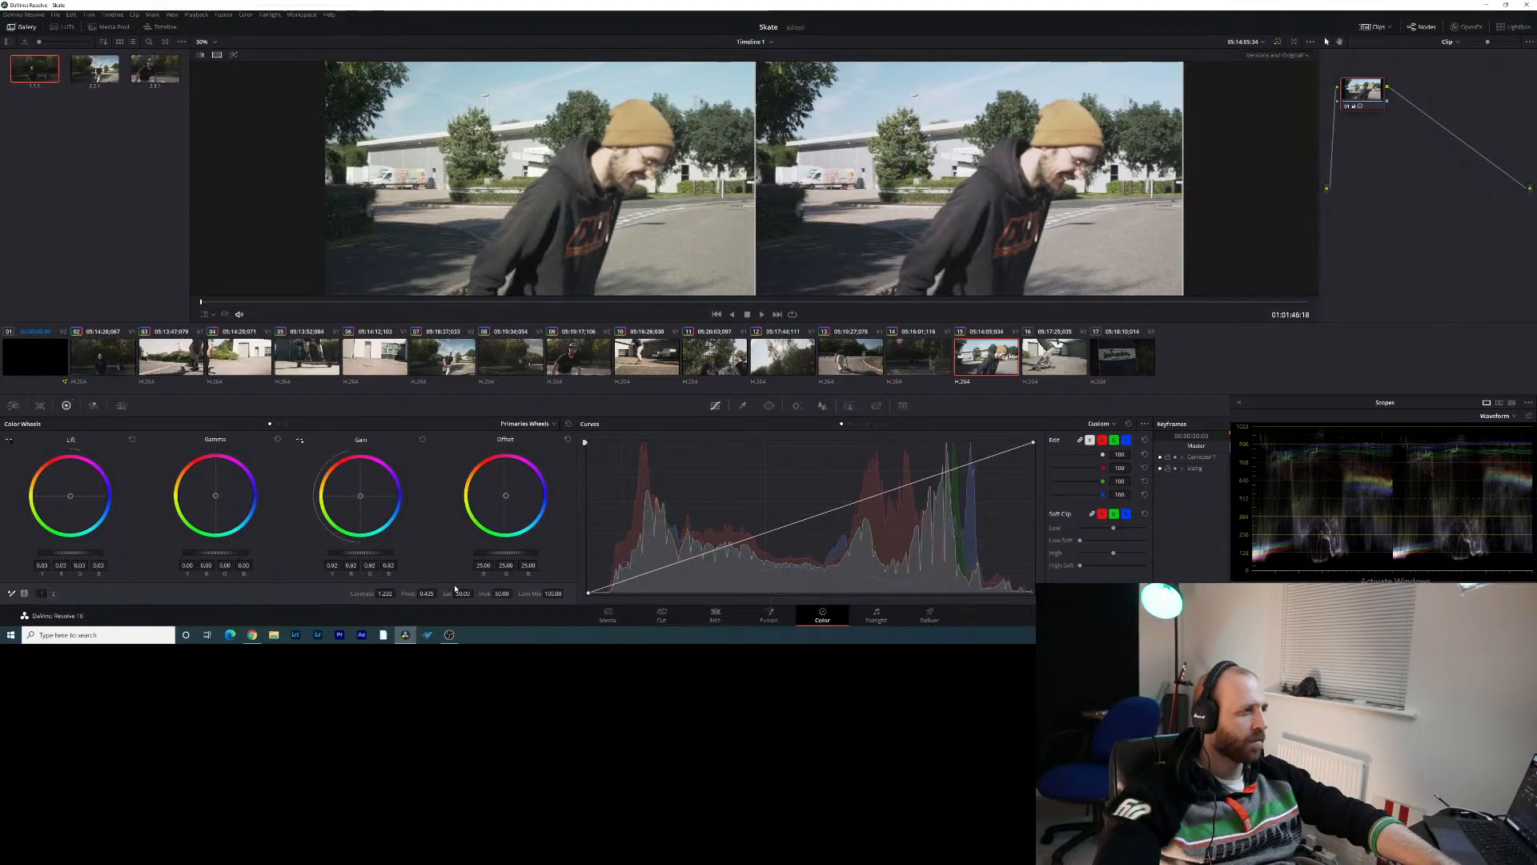
{"action": "left_click_drag", "start_coordinate": [385, 594], "coordinate": [398, 593]}
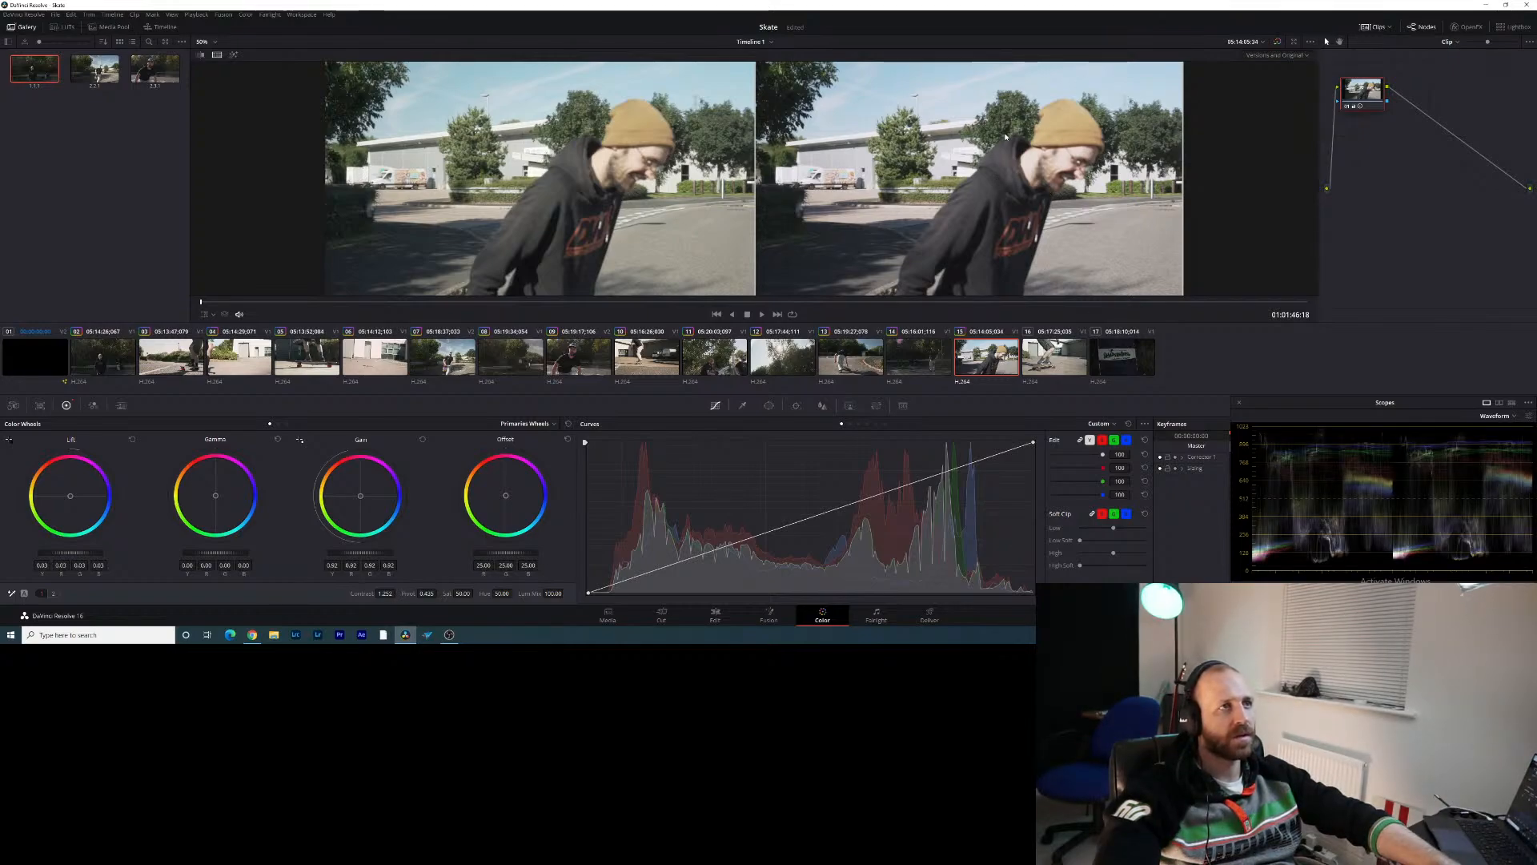
Check clip 16, and grab a still of clip 5's grade from the similar skateboard close-up
{"action": "left_click", "coordinate": [1050, 354]}
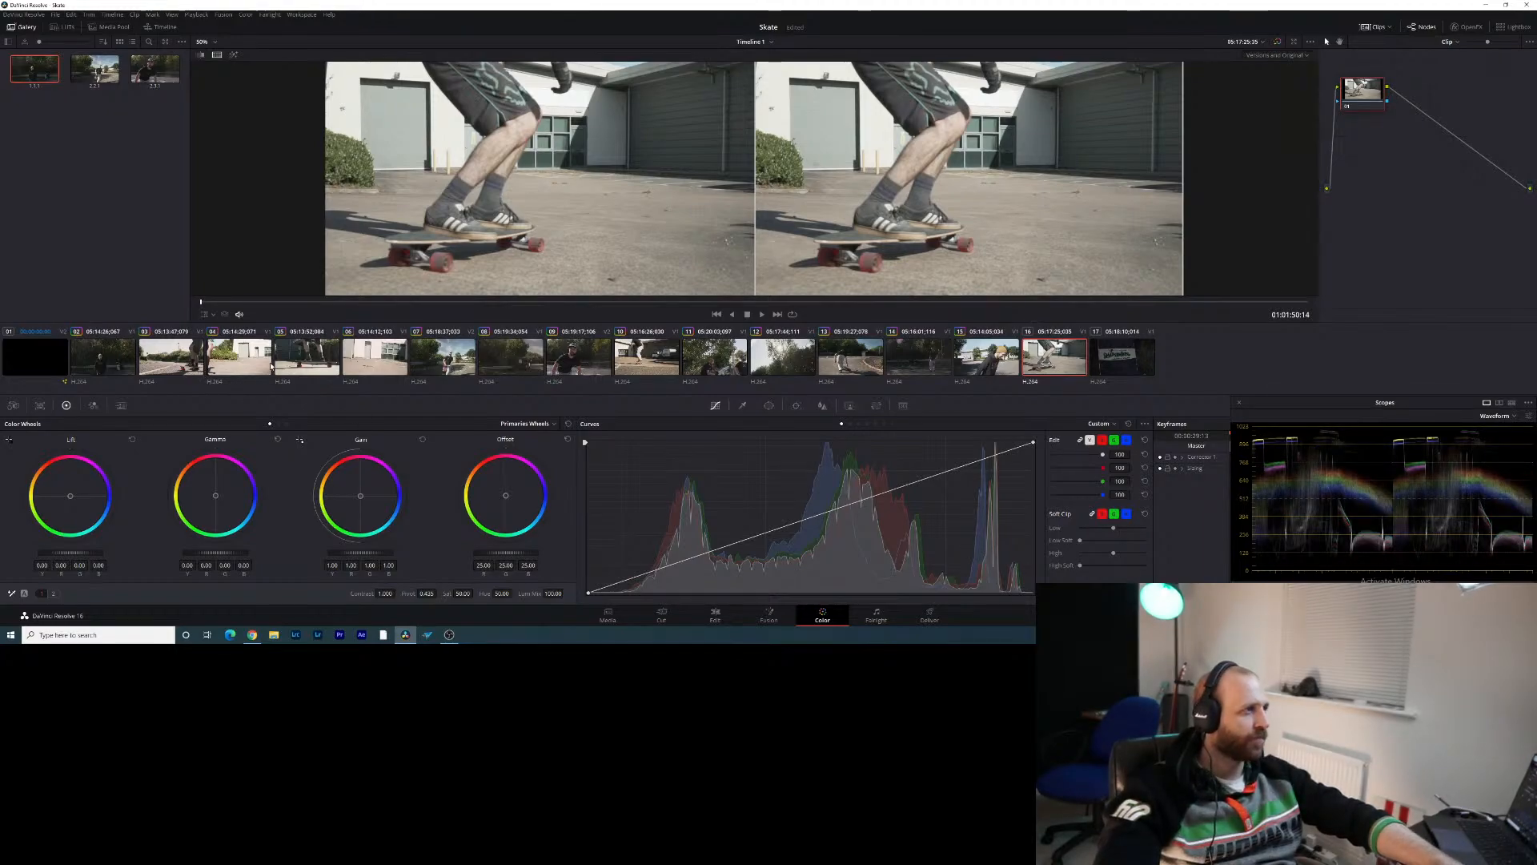
{"action": "left_click", "coordinate": [316, 365]}
{"action": "right_click", "coordinate": [316, 365]}
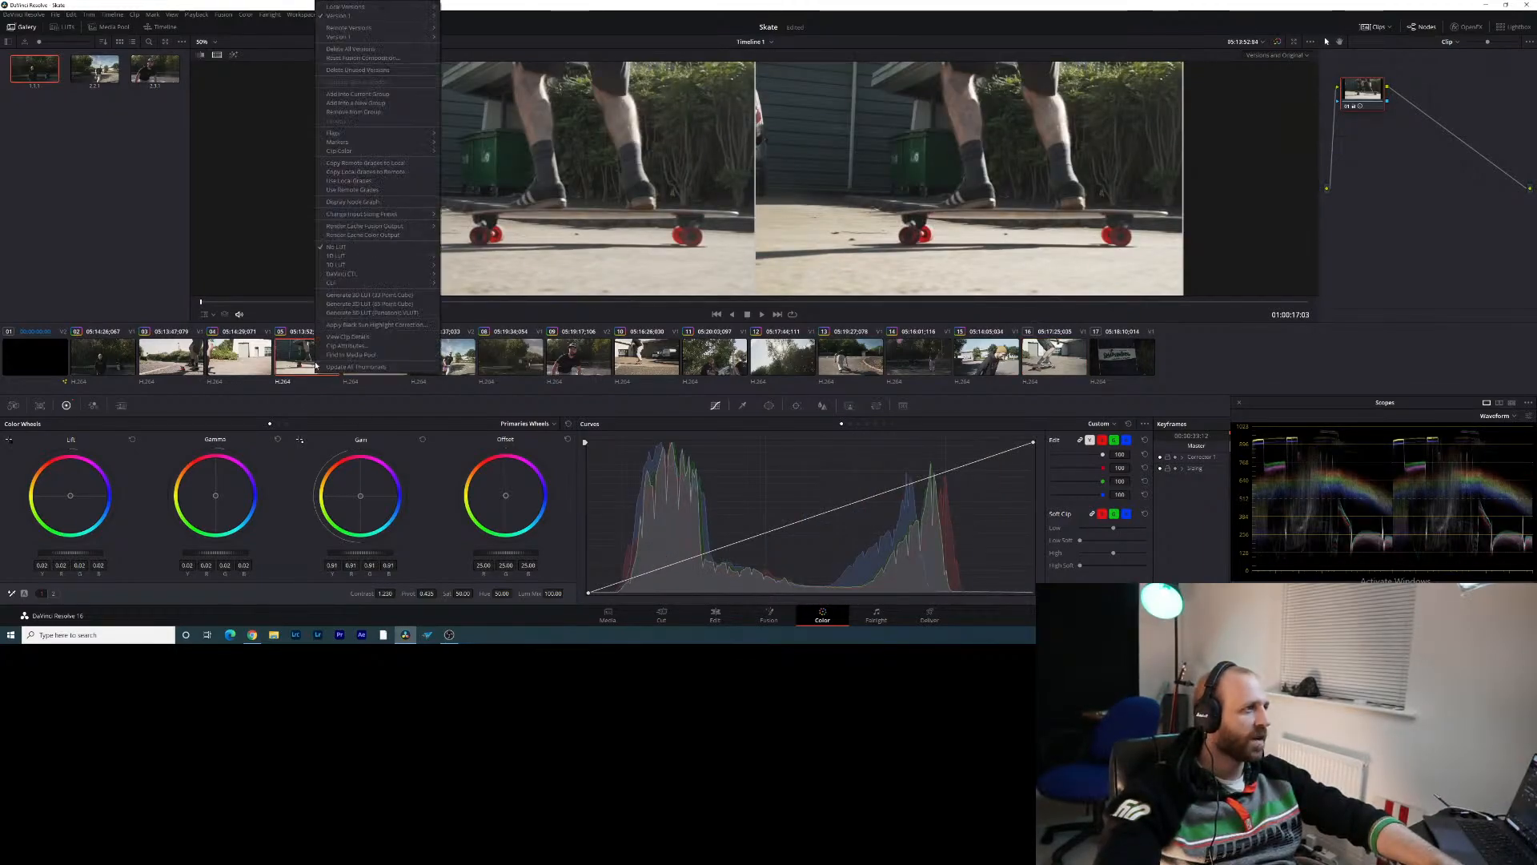
{"action": "right_click", "coordinate": [848, 192]}
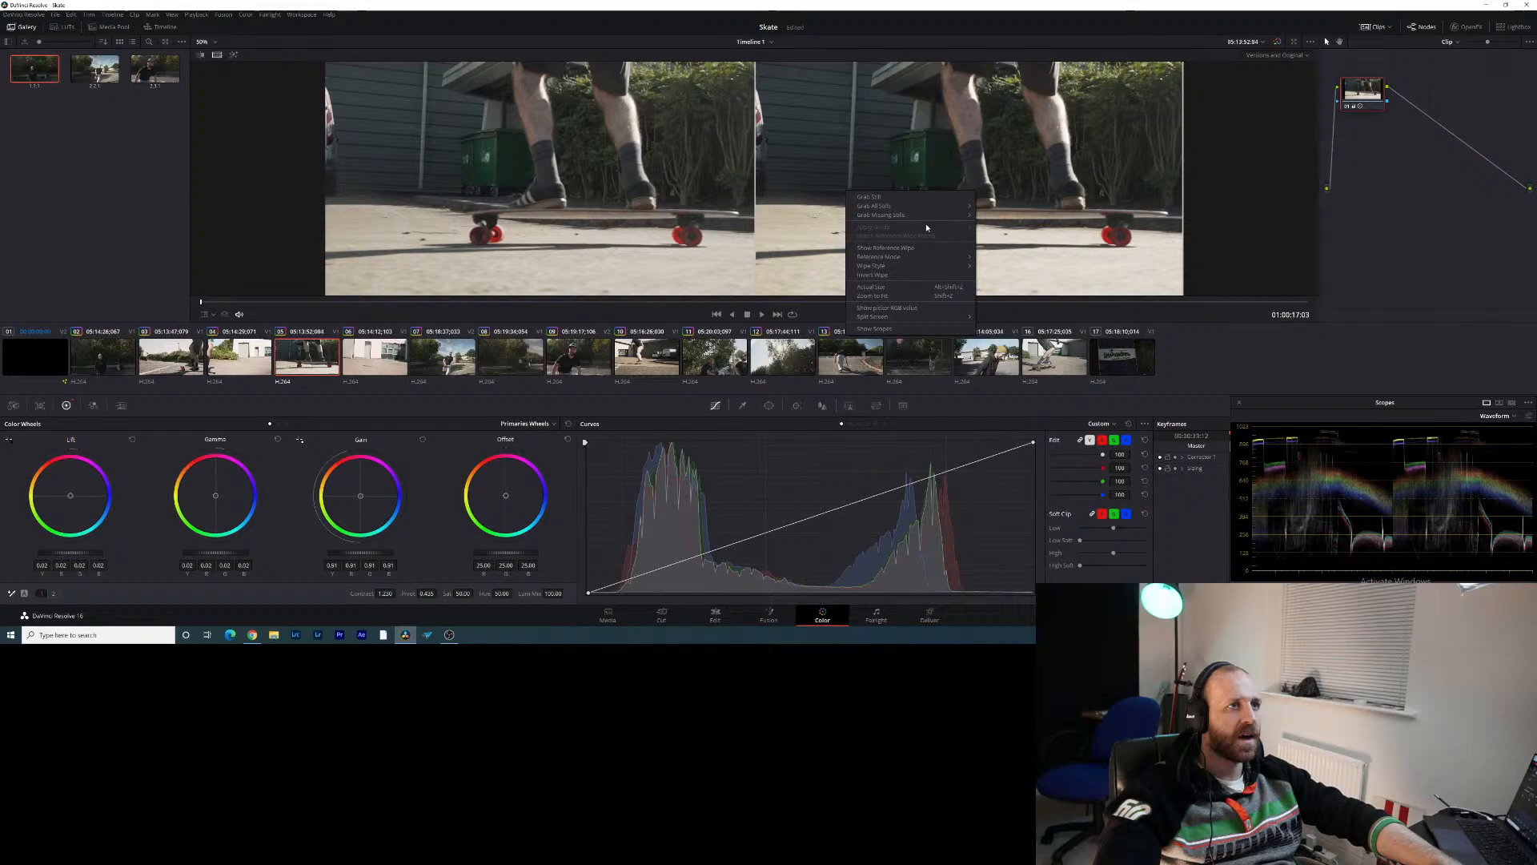
{"action": "left_click", "coordinate": [870, 197]}
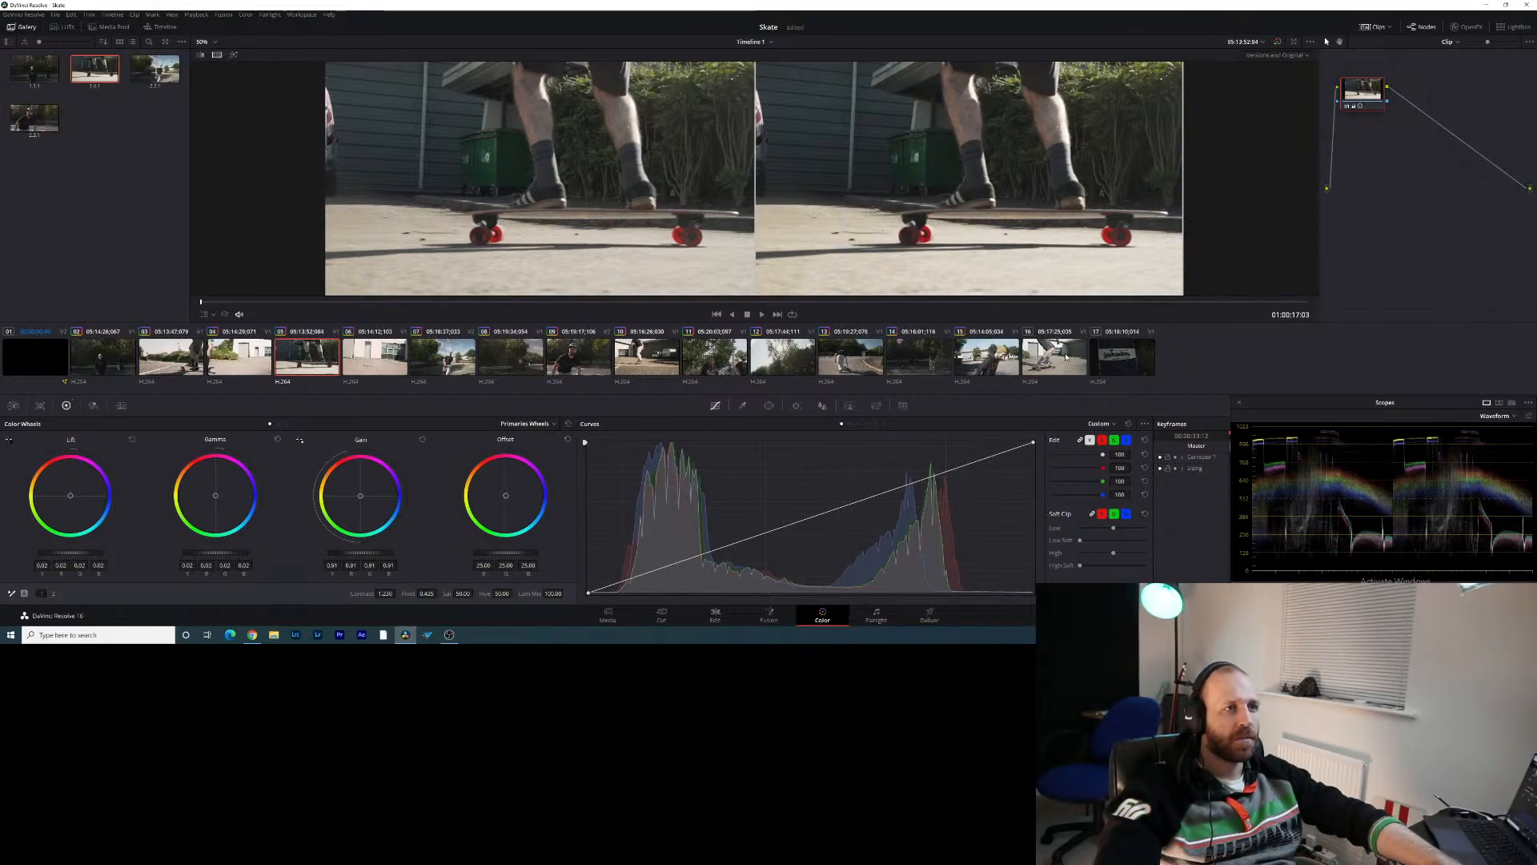
Apply the grade from the clip 5 still to clip 16
{"action": "left_click", "coordinate": [1032, 359]}
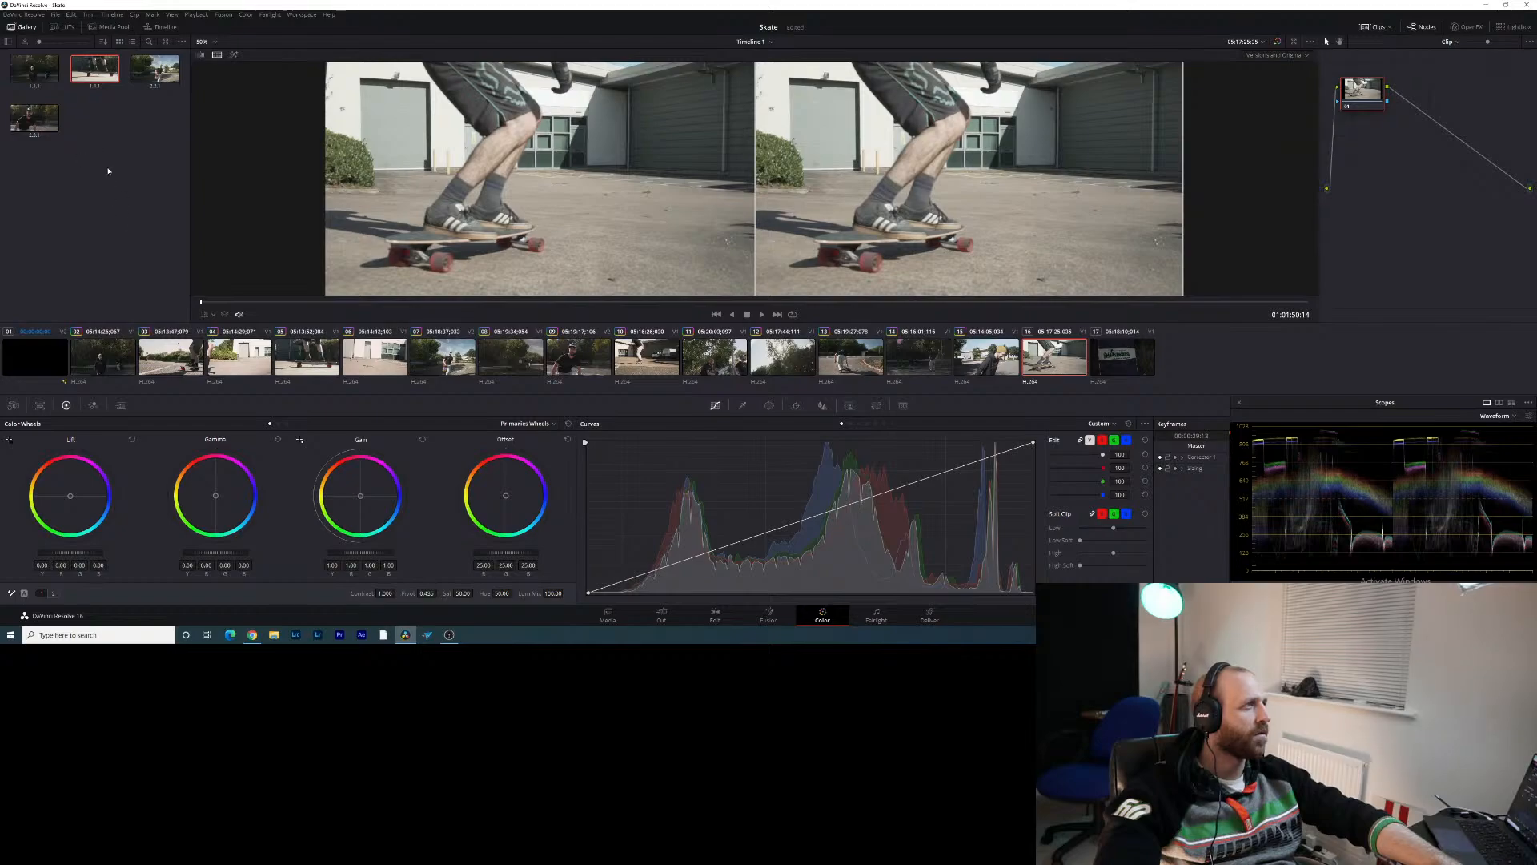
{"action": "right_click", "coordinate": [92, 78]}
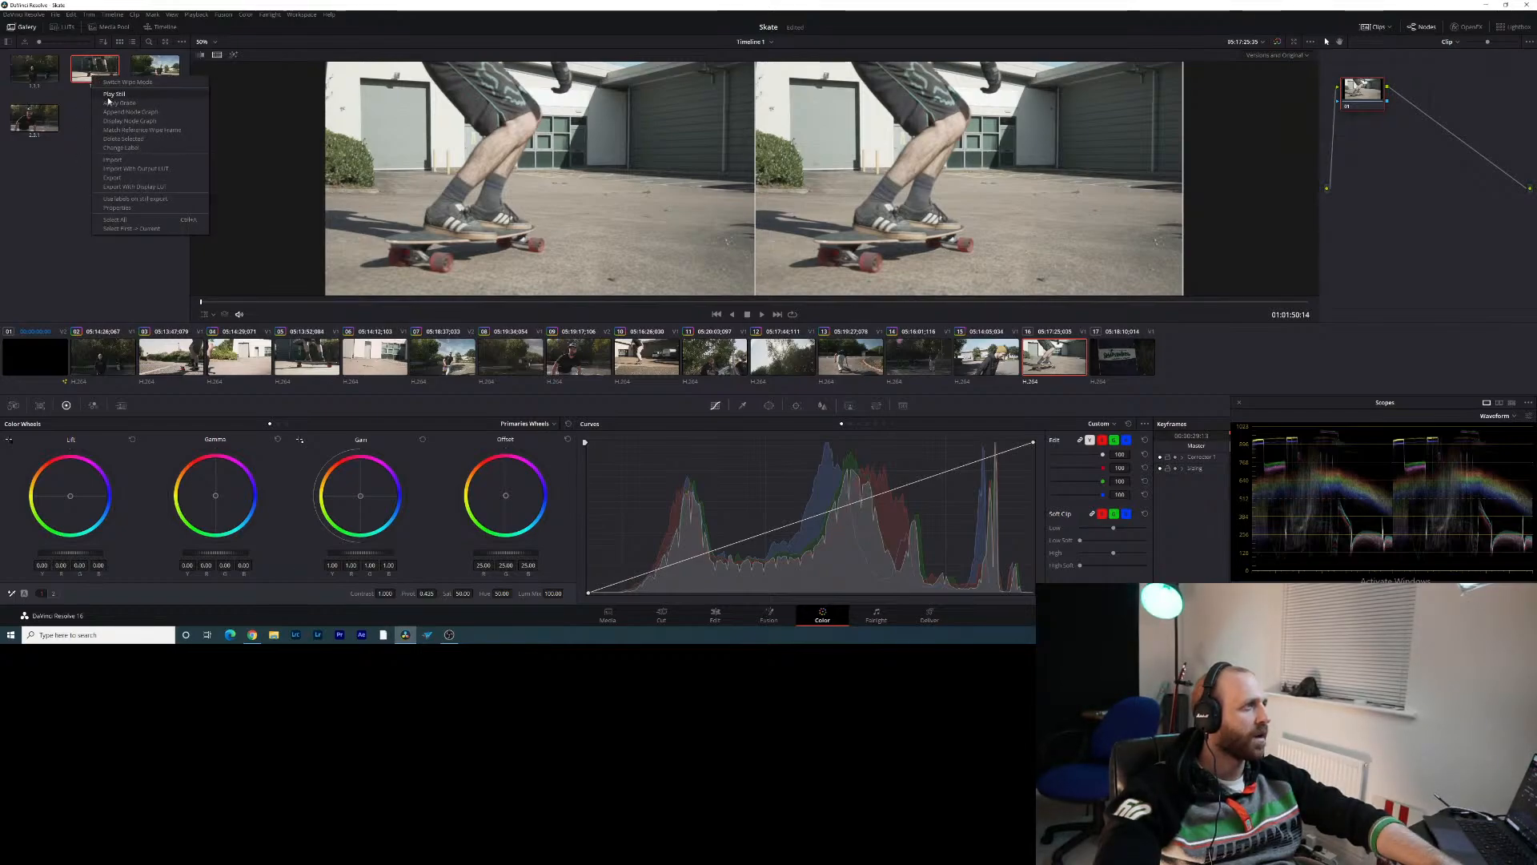
{"action": "left_click", "coordinate": [119, 103]}
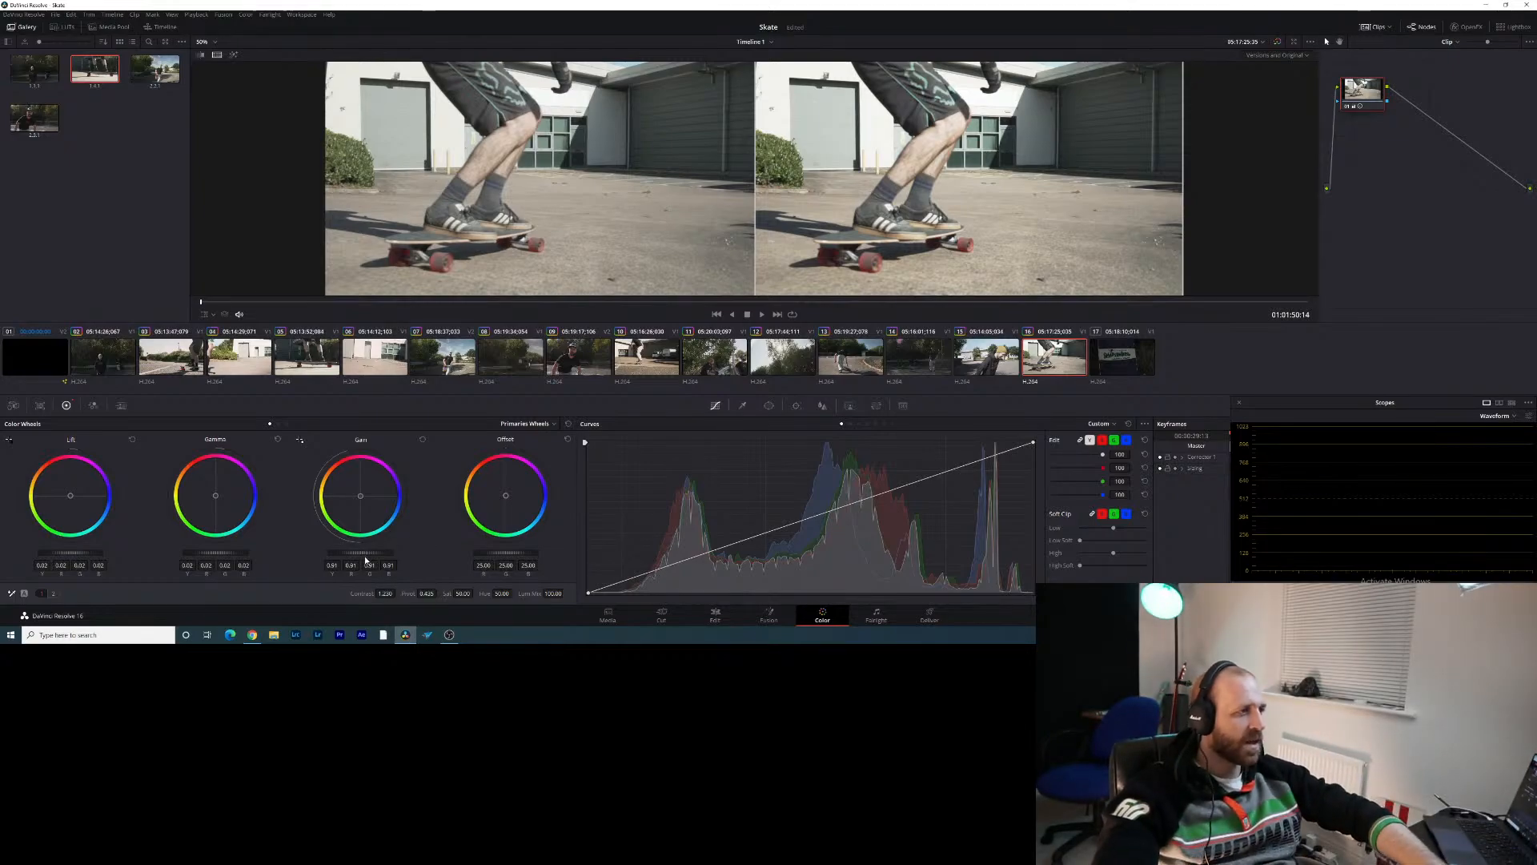
Reduce clip 16's gain to about 0.86, raise its lift to 0.03 and fine-tune its contrast
{"action": "left_click_drag", "start_coordinate": [365, 552], "coordinate": [328, 552]}
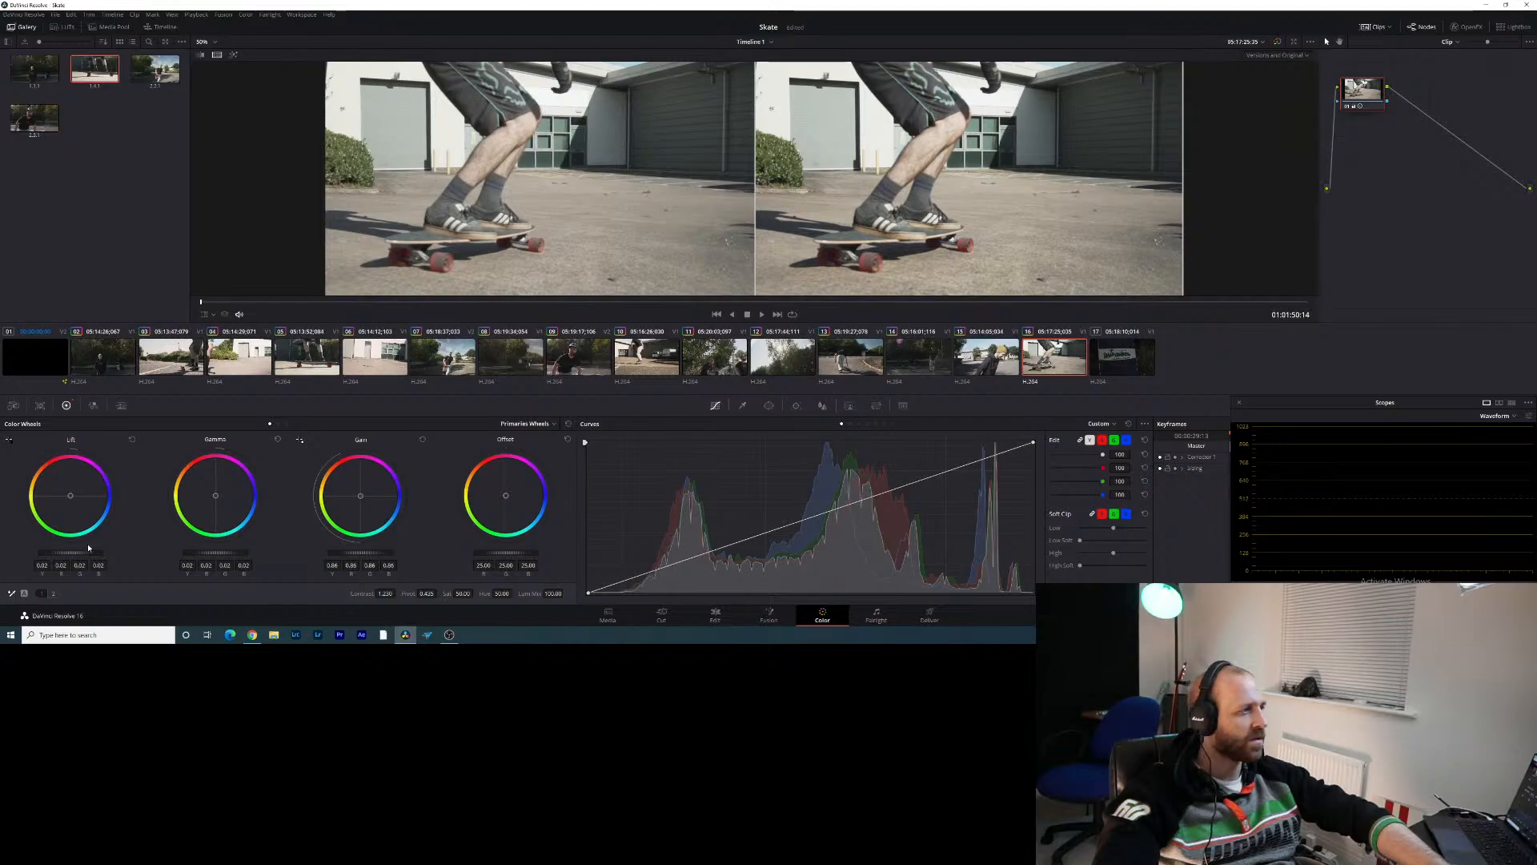
{"action": "left_click_drag", "start_coordinate": [70, 552], "coordinate": [78, 552]}
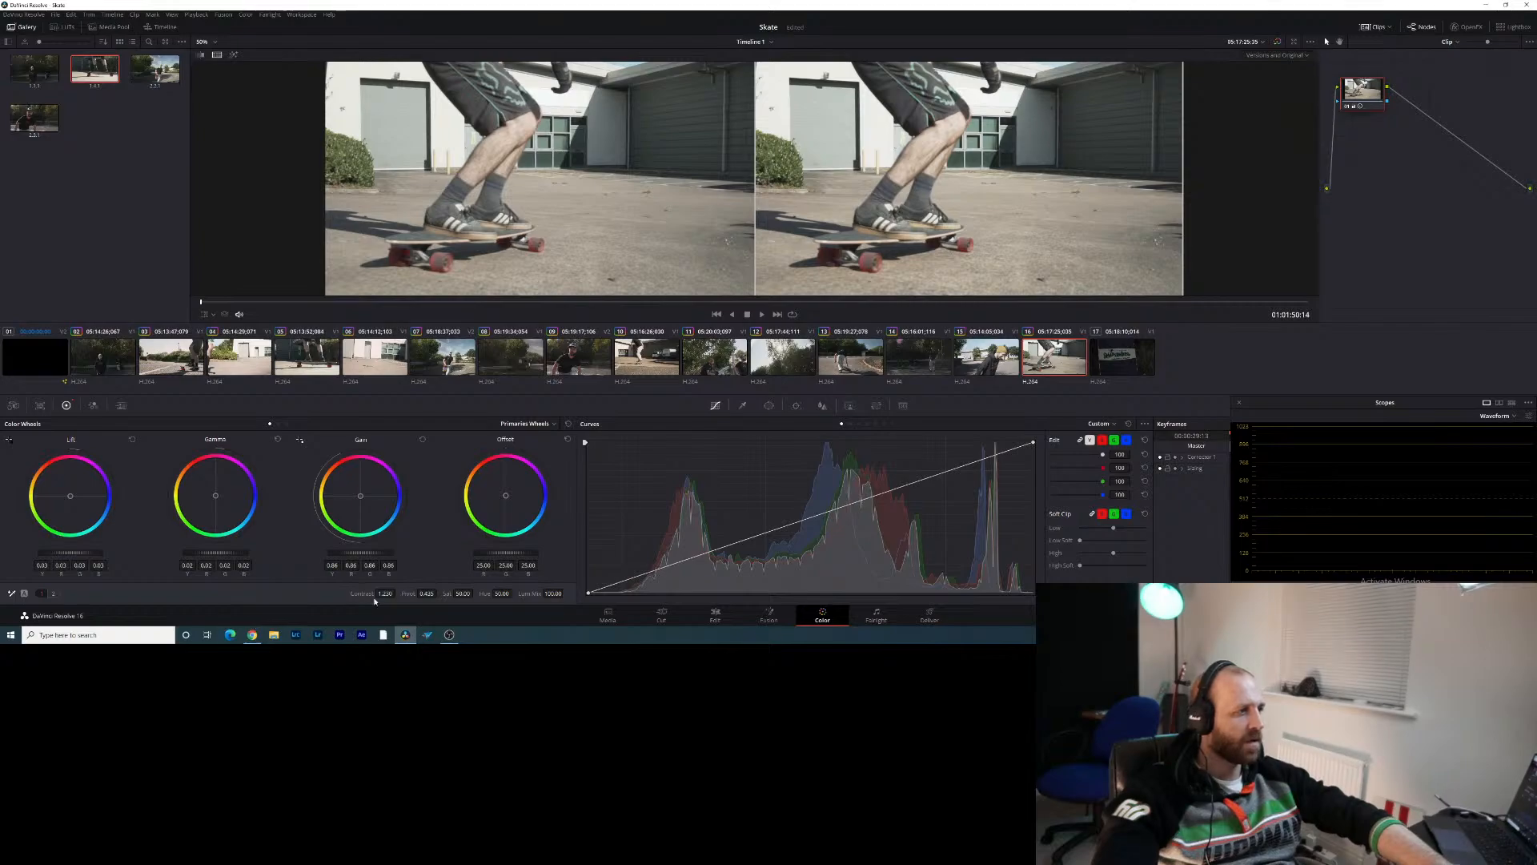
{"action": "left_click_drag", "start_coordinate": [398, 593], "coordinate": [402, 593]}
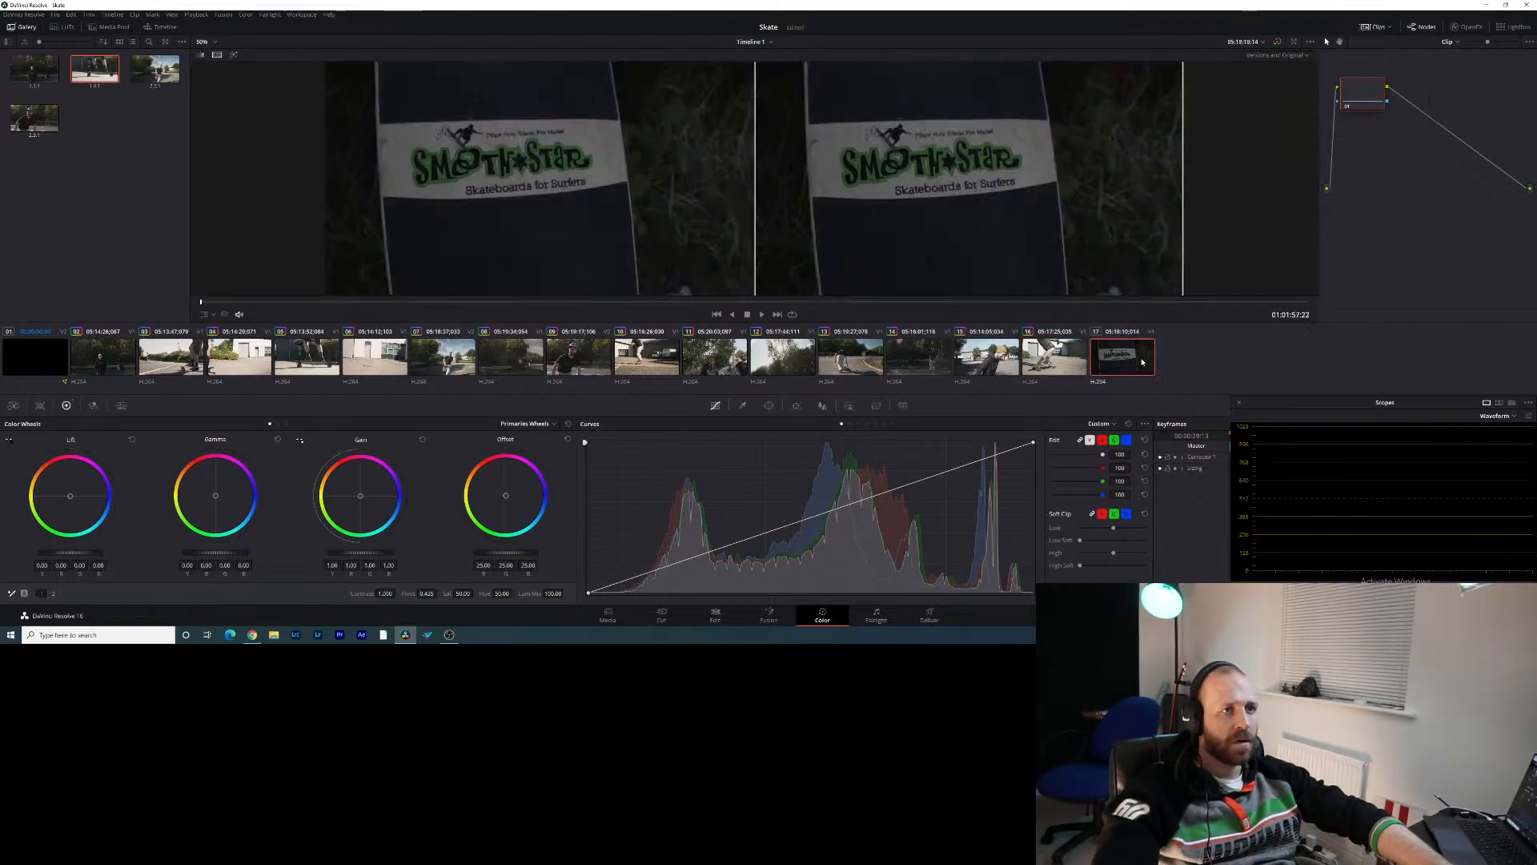
White-balance clip 17, the skateboard logo close-up, with a temperature of about 440 and the tint reset
{"action": "key", "text": "Down"}
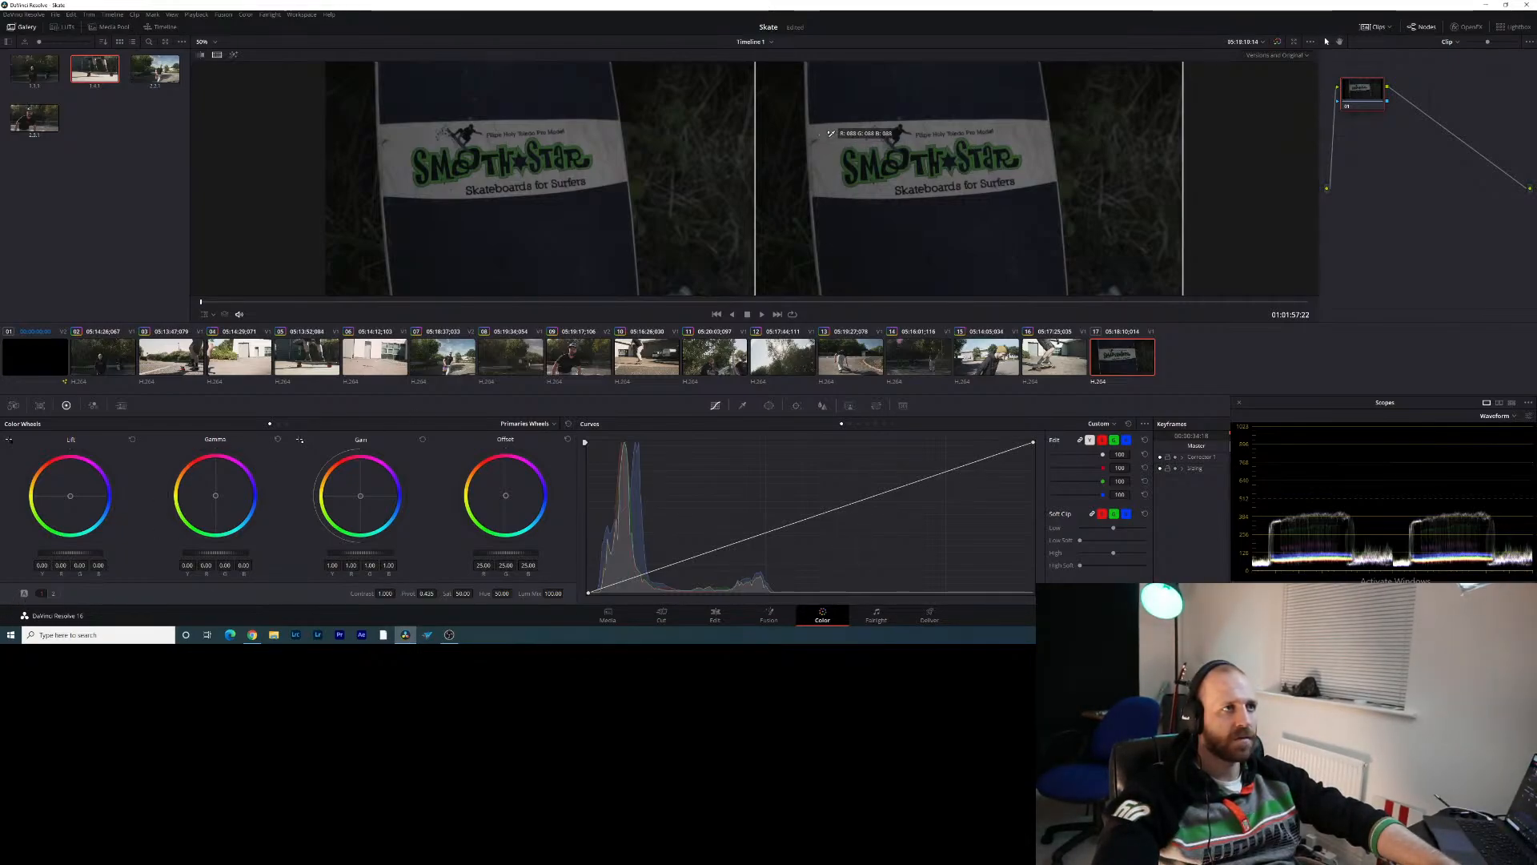
{"action": "left_click", "coordinate": [53, 593]}
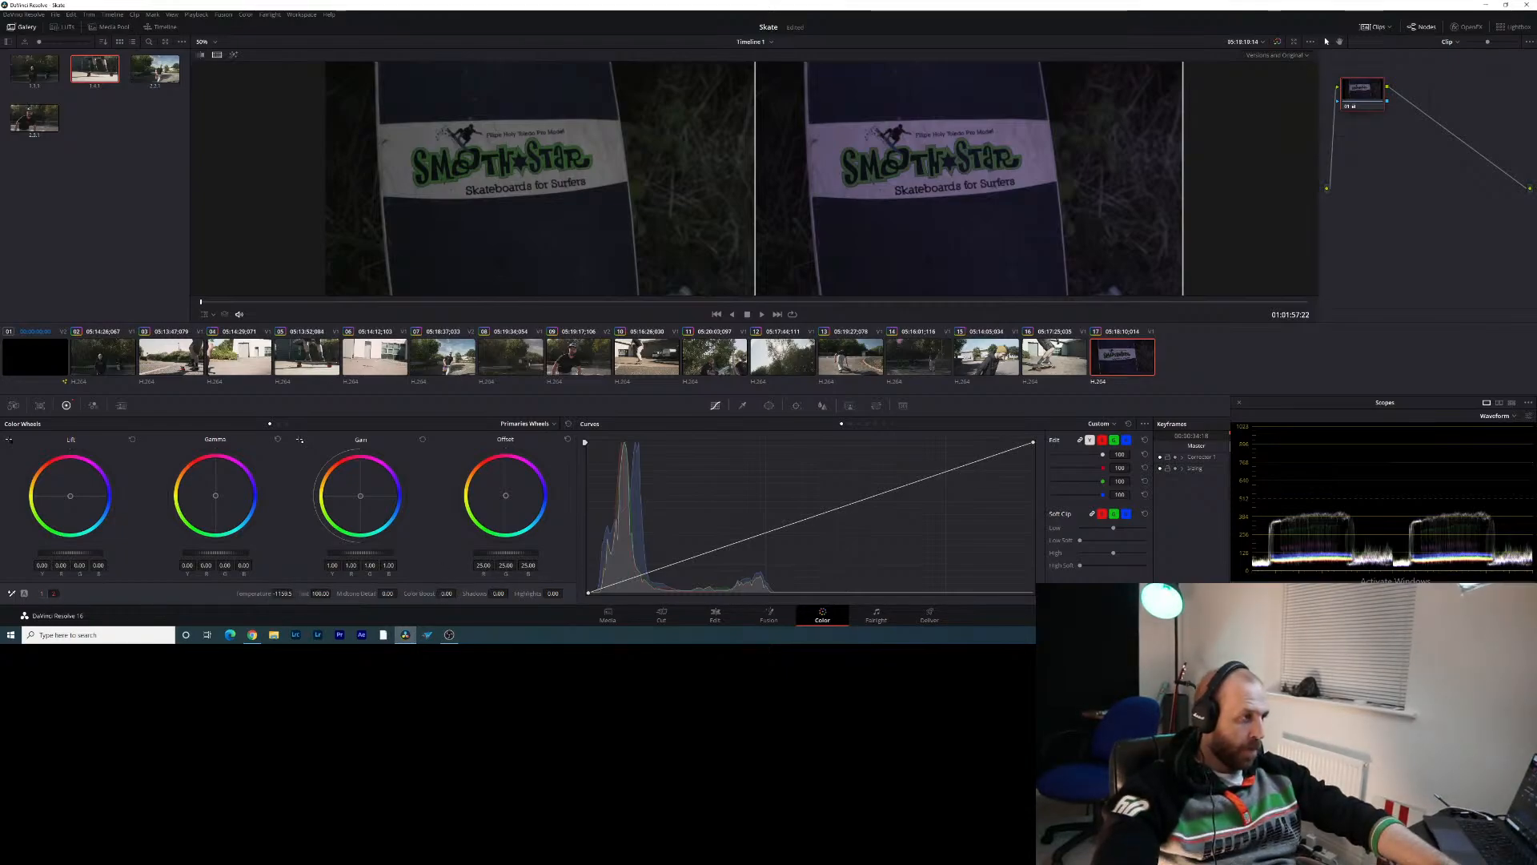
{"action": "left_click_drag", "start_coordinate": [323, 594], "coordinate": [327, 593]}
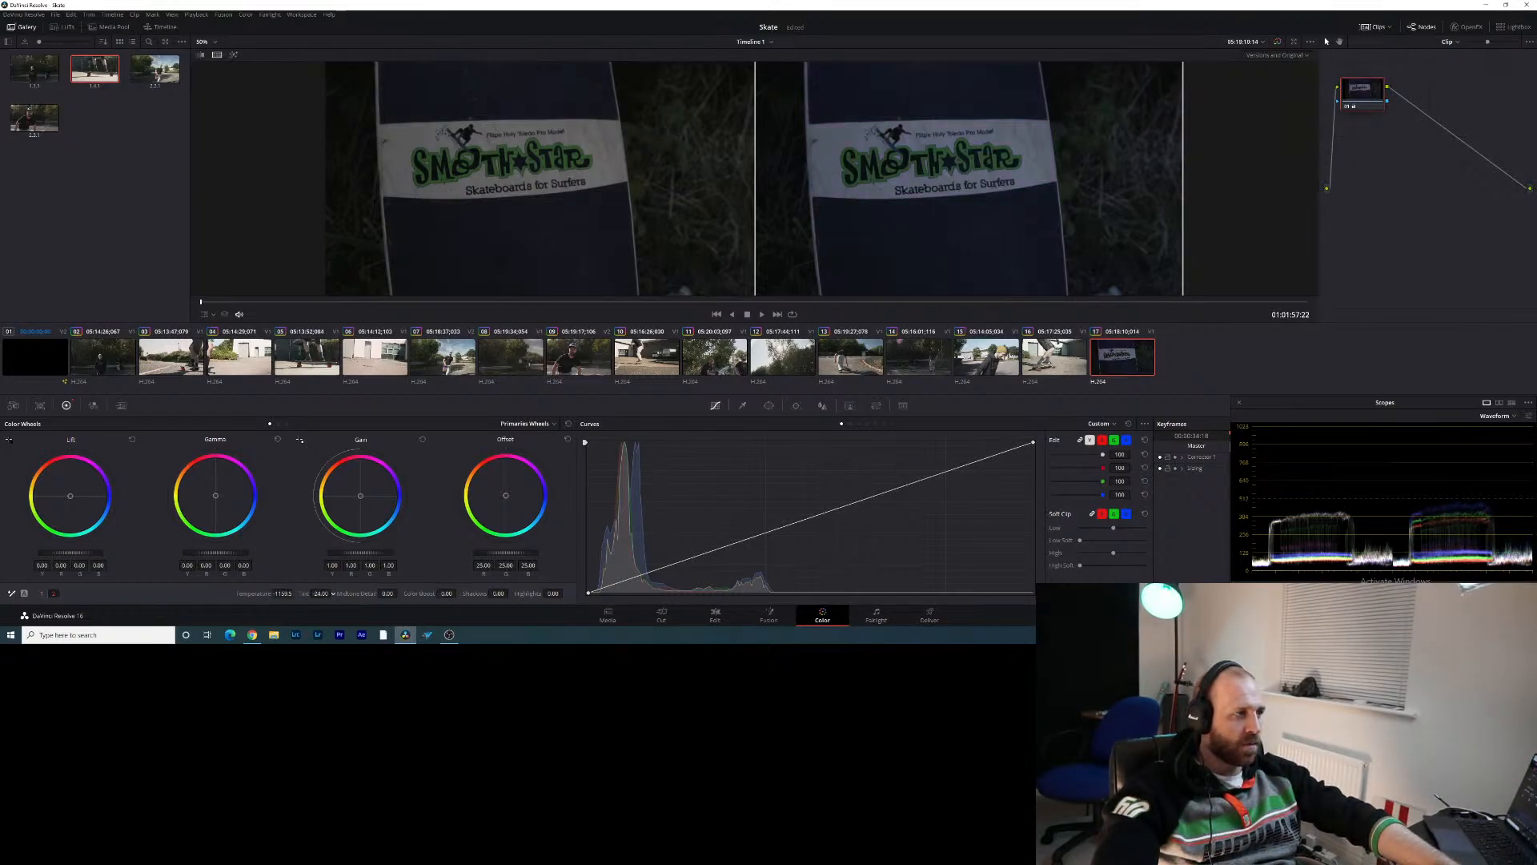
{"action": "key", "text": "ctrl+z"}
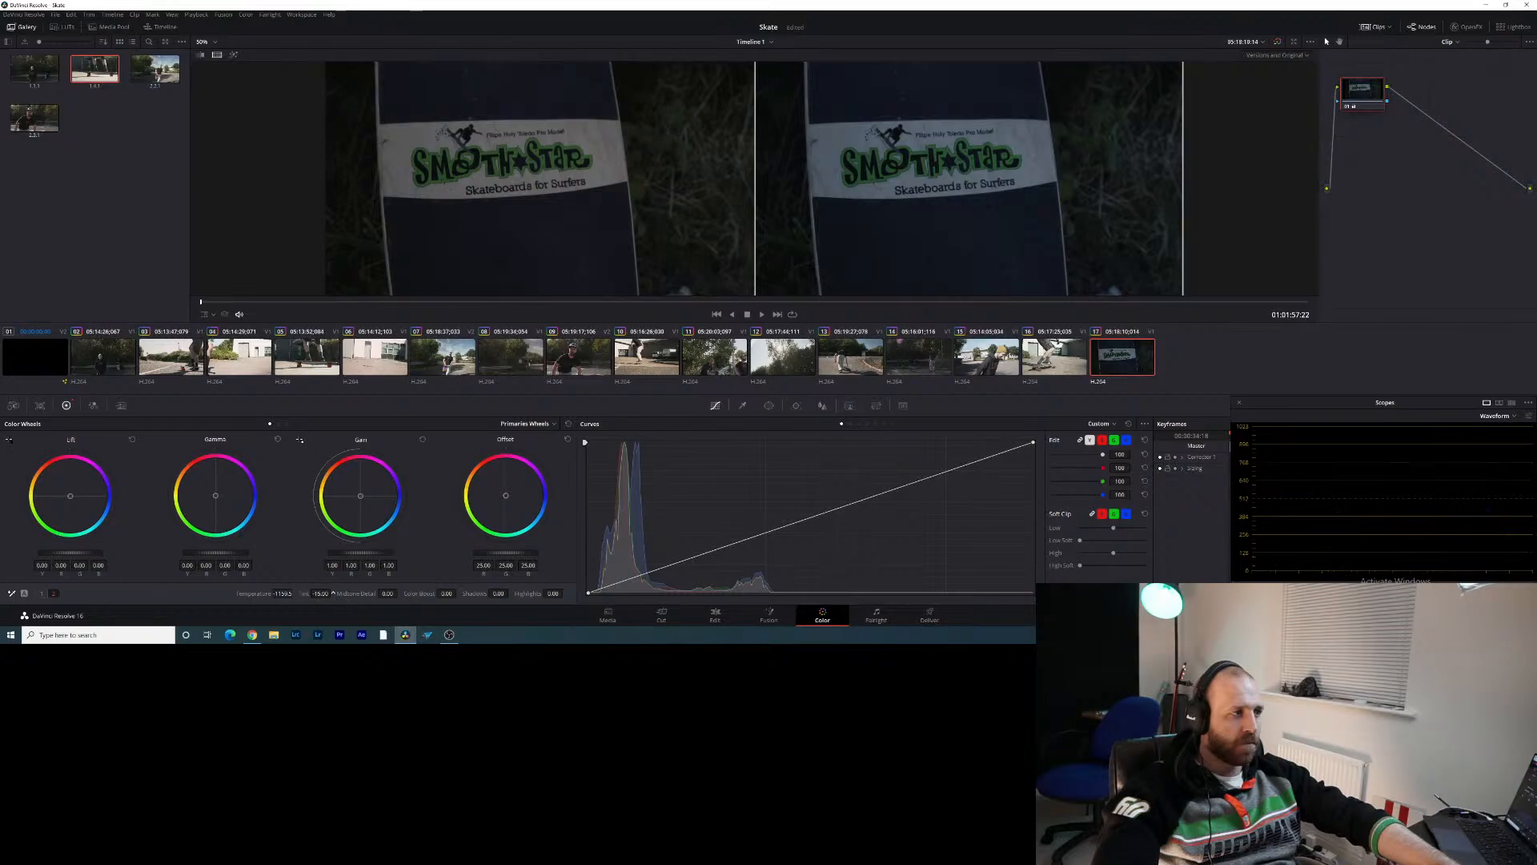
{"action": "double_click", "coordinate": [321, 593]}
{"action": "left_click_drag", "start_coordinate": [290, 593], "coordinate": [228, 608]}
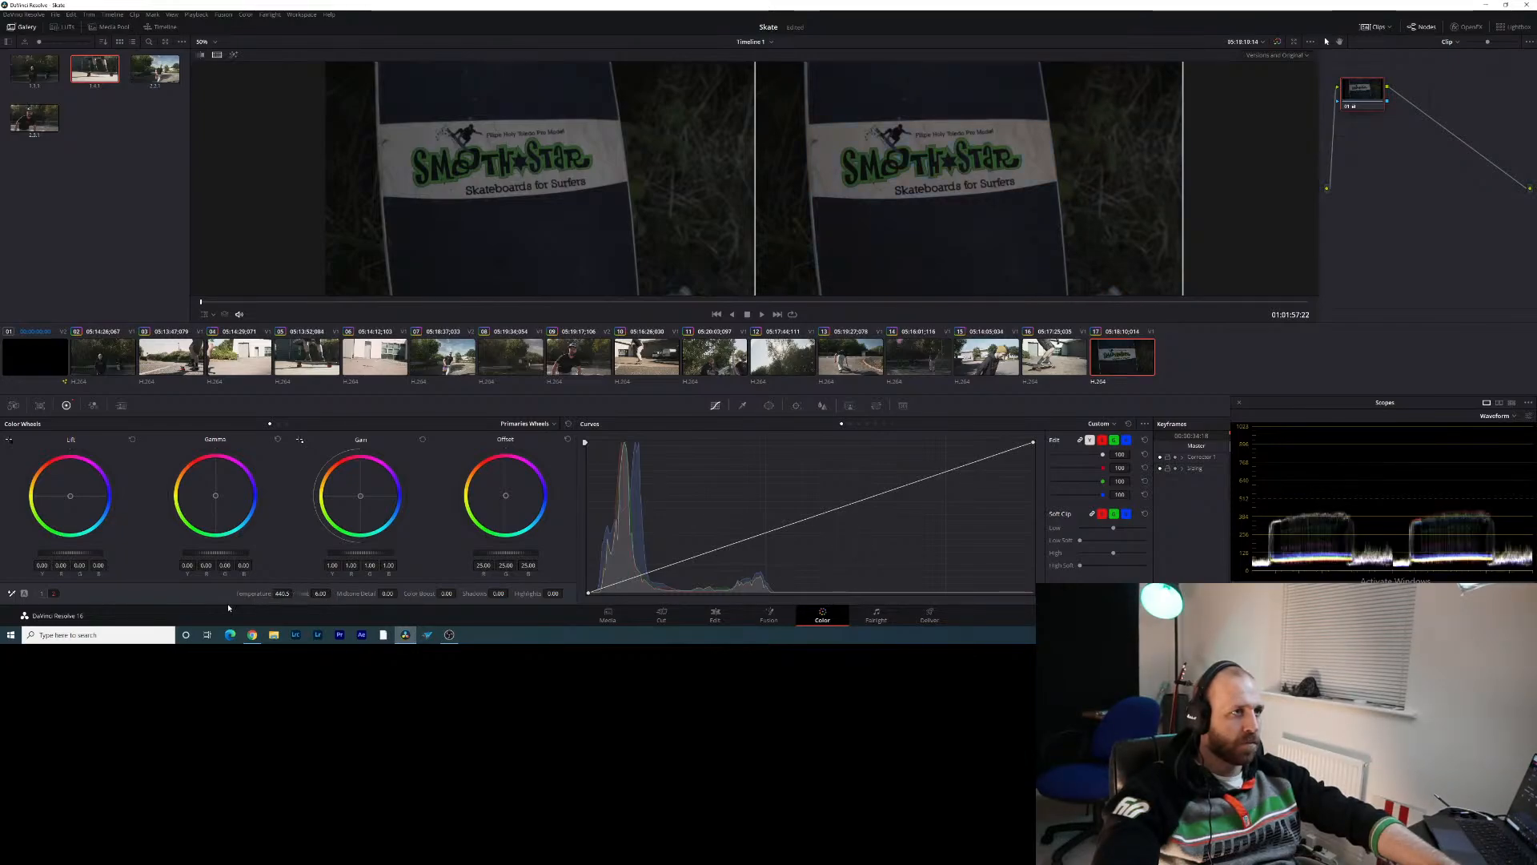
Set clip 17's lift to 0.02, gain to 1.13 and contrast to about 1.10
{"action": "left_click_drag", "start_coordinate": [67, 556], "coordinate": [69, 556]}
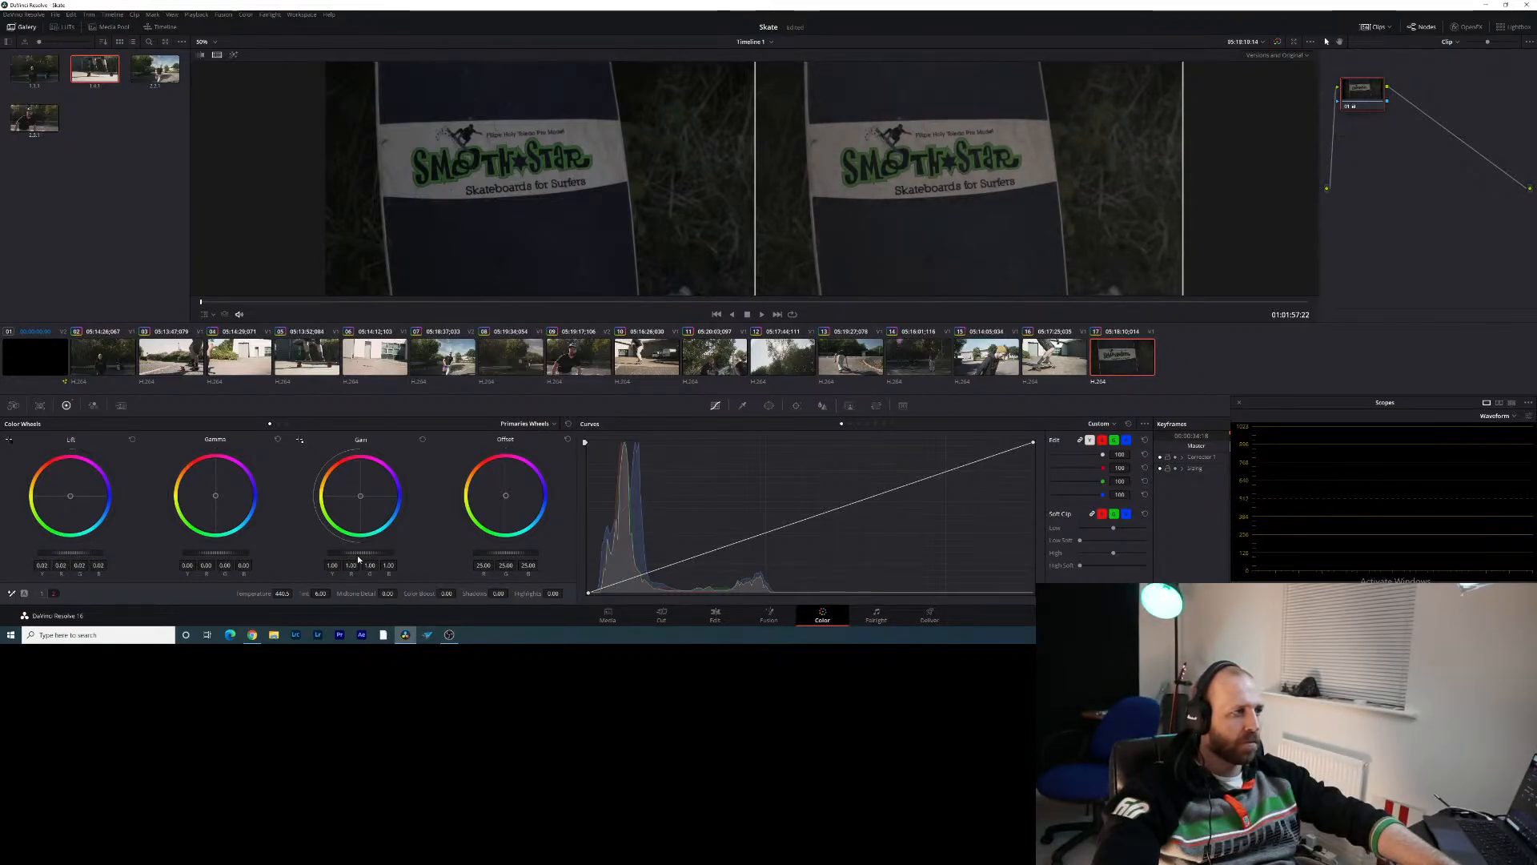
{"action": "left_click_drag", "start_coordinate": [360, 554], "coordinate": [373, 554]}
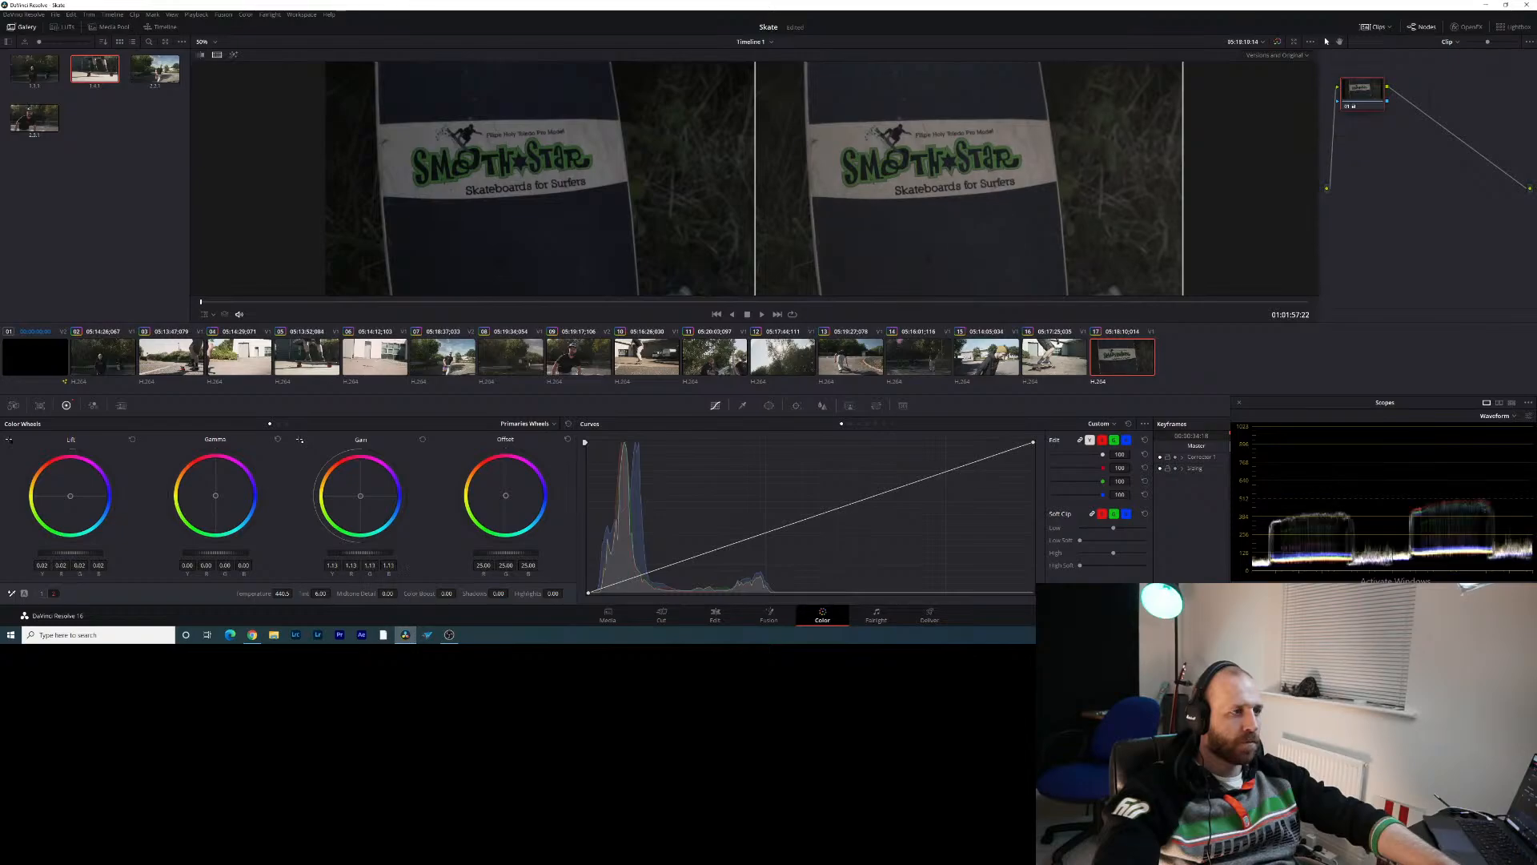
{"action": "left_click", "coordinate": [41, 594]}
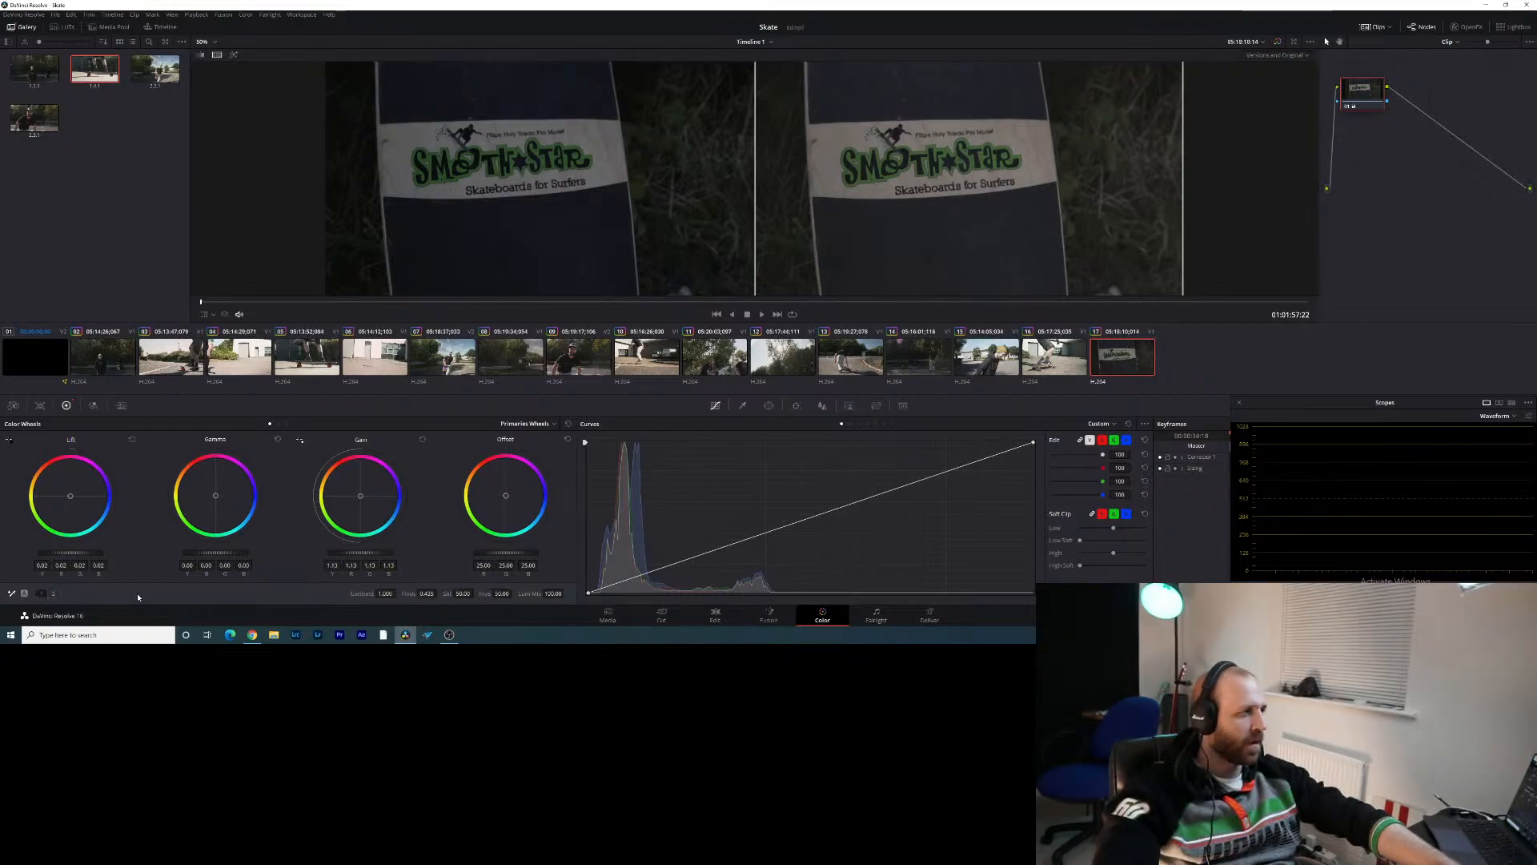
{"action": "left_click_drag", "start_coordinate": [385, 594], "coordinate": [398, 593]}
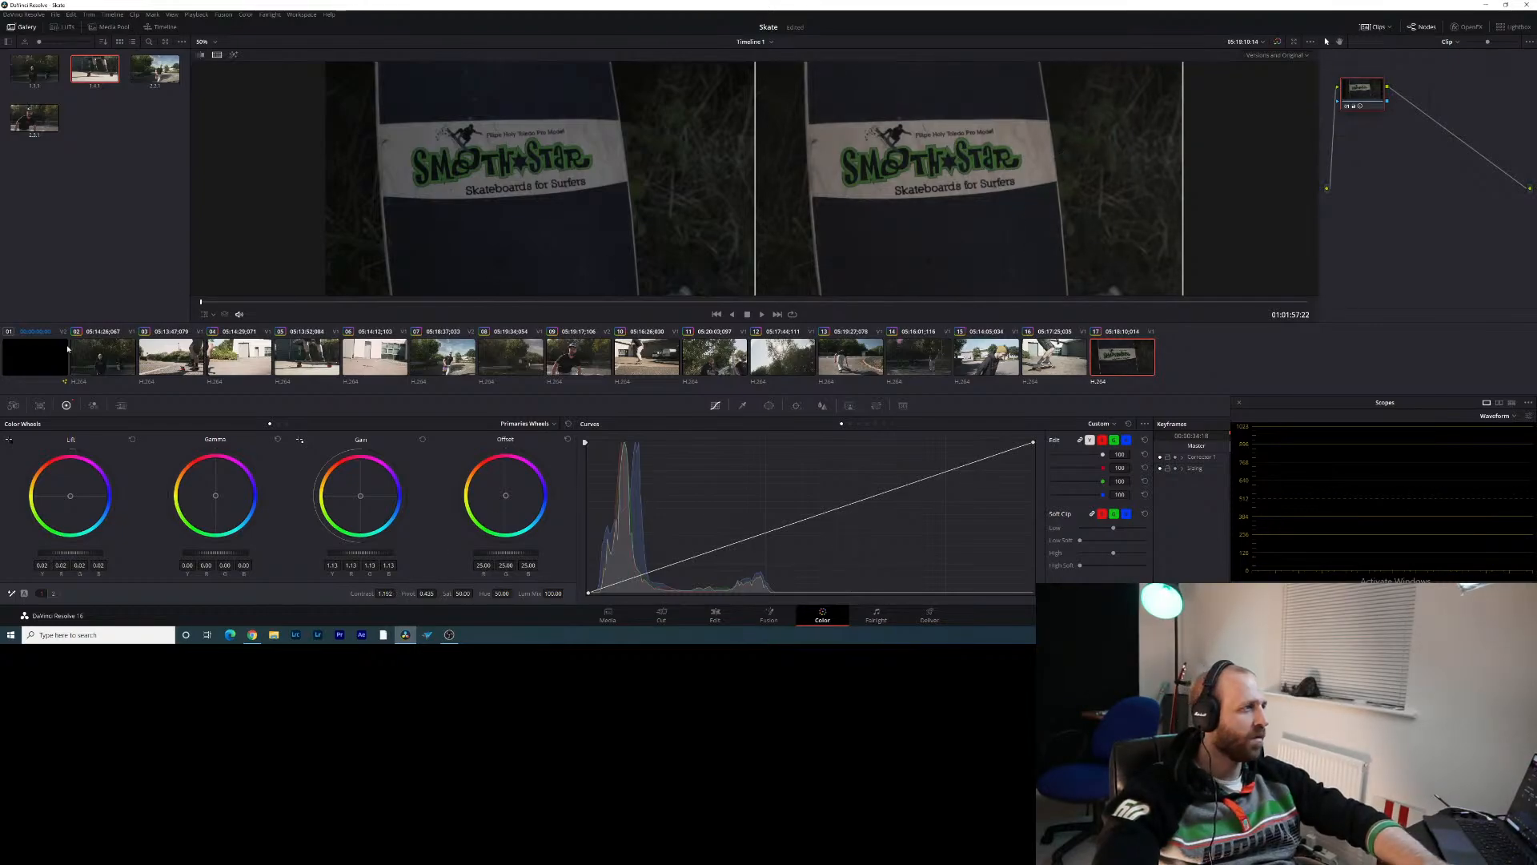
Select clip 2, add a corrector node to the timeline-level node graph, and return to the clip's nodes
{"action": "left_click", "coordinate": [104, 353]}
{"action": "key", "text": "Up"}
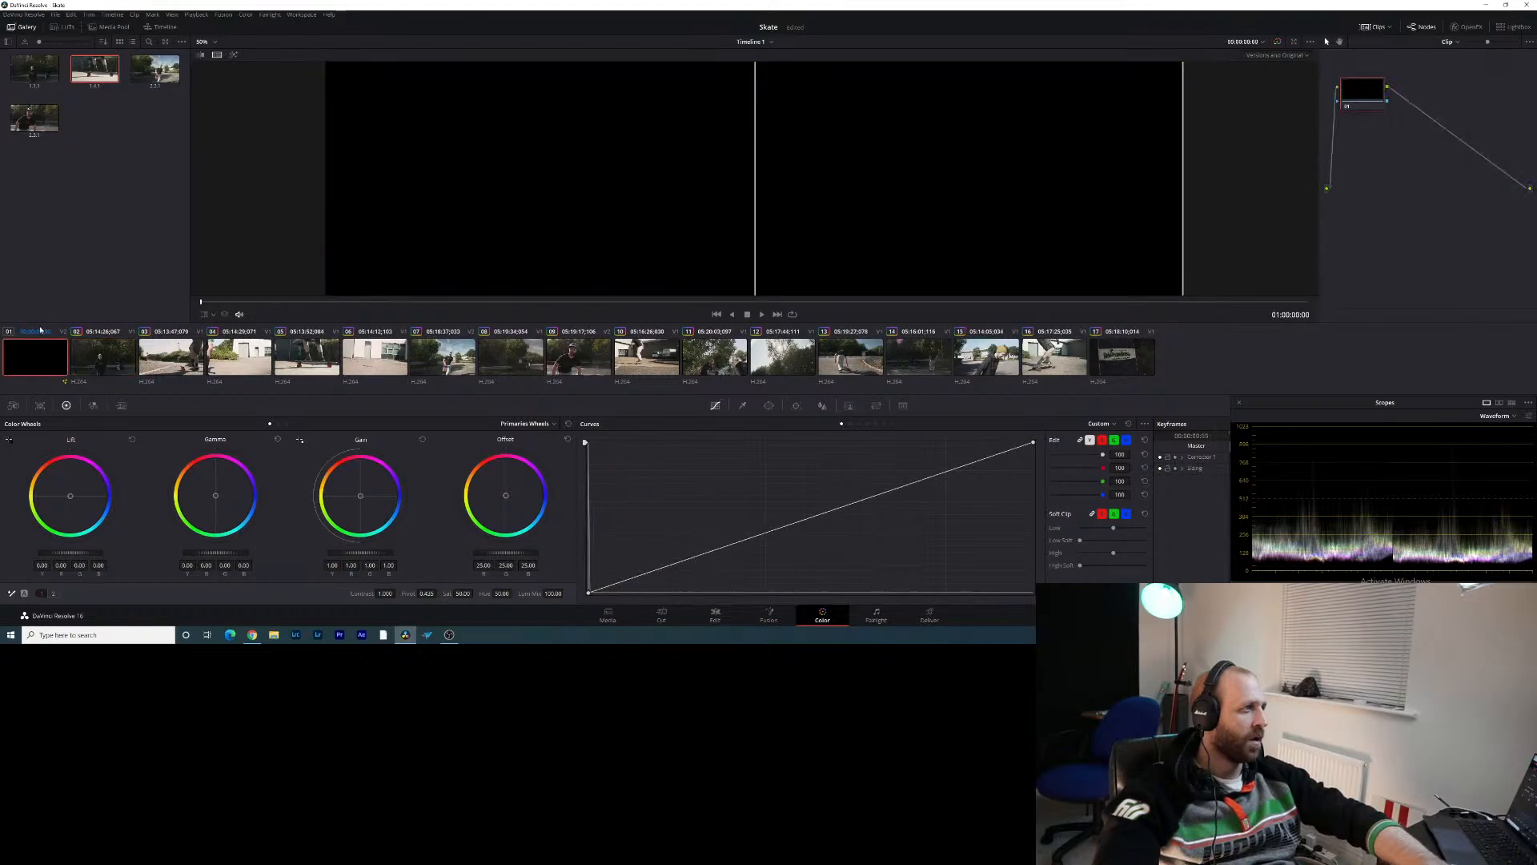
{"action": "left_click", "coordinate": [119, 356]}
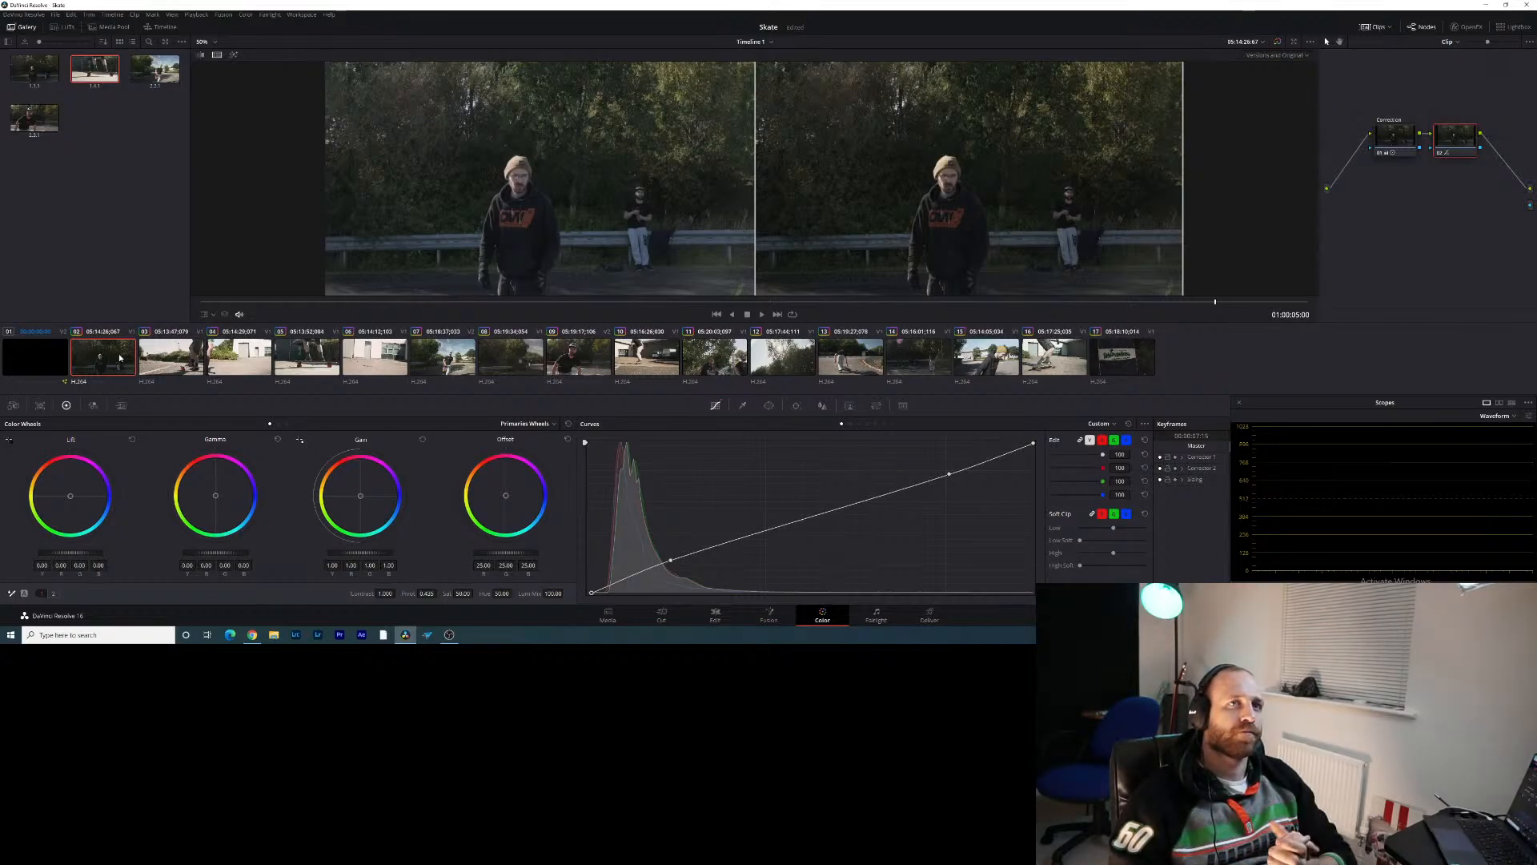
{"action": "left_click", "coordinate": [1450, 64]}
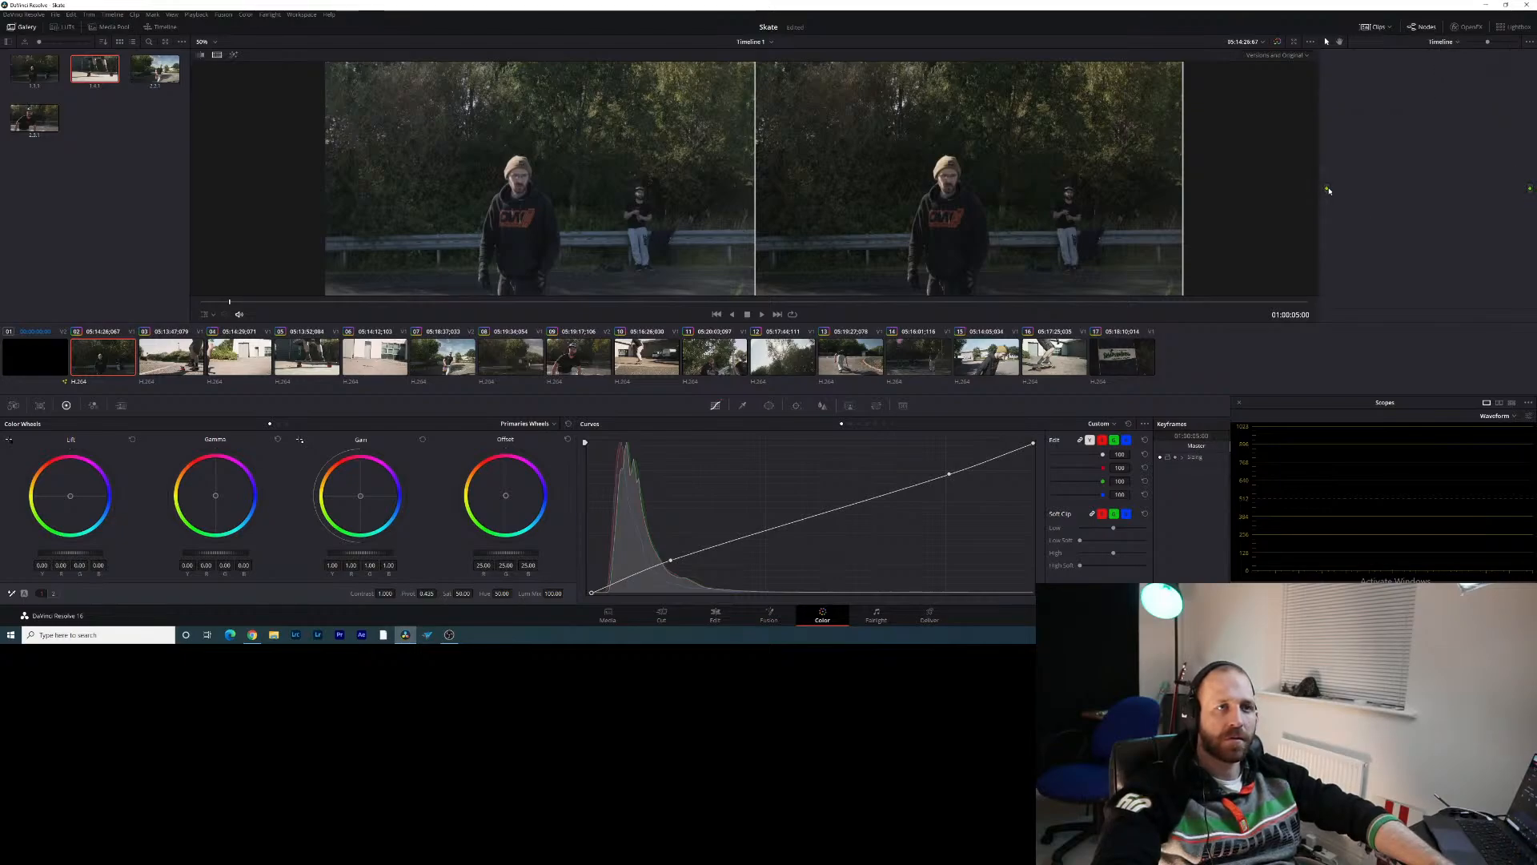
{"action": "right_click", "coordinate": [1359, 174]}
{"action": "mouse_move", "coordinate": [1396, 185]}
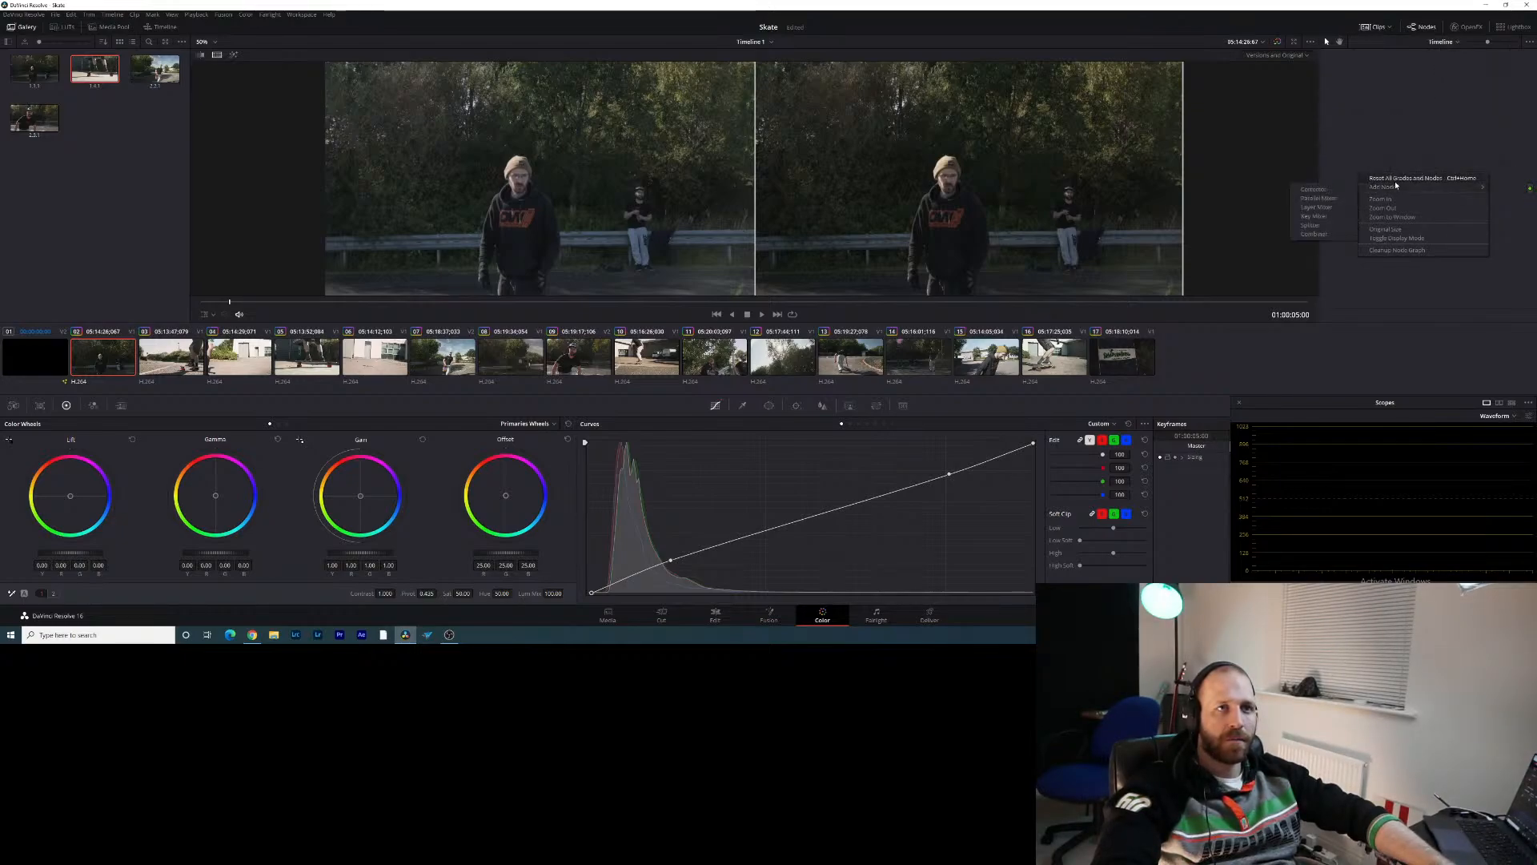
{"action": "left_click", "coordinate": [1321, 189]}
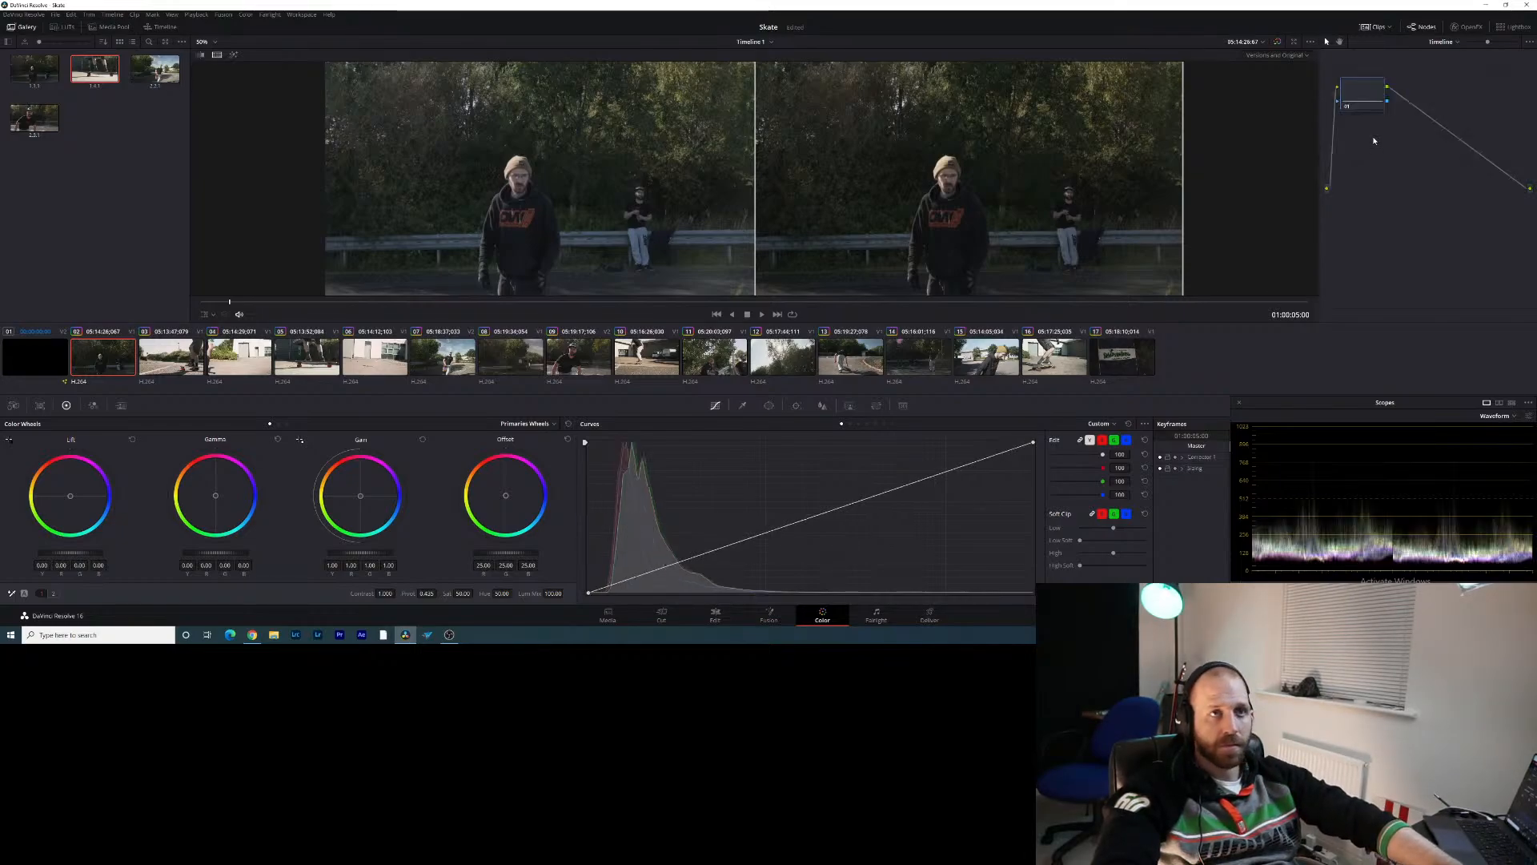
{"action": "left_click_drag", "start_coordinate": [1368, 91], "coordinate": [1398, 130]}
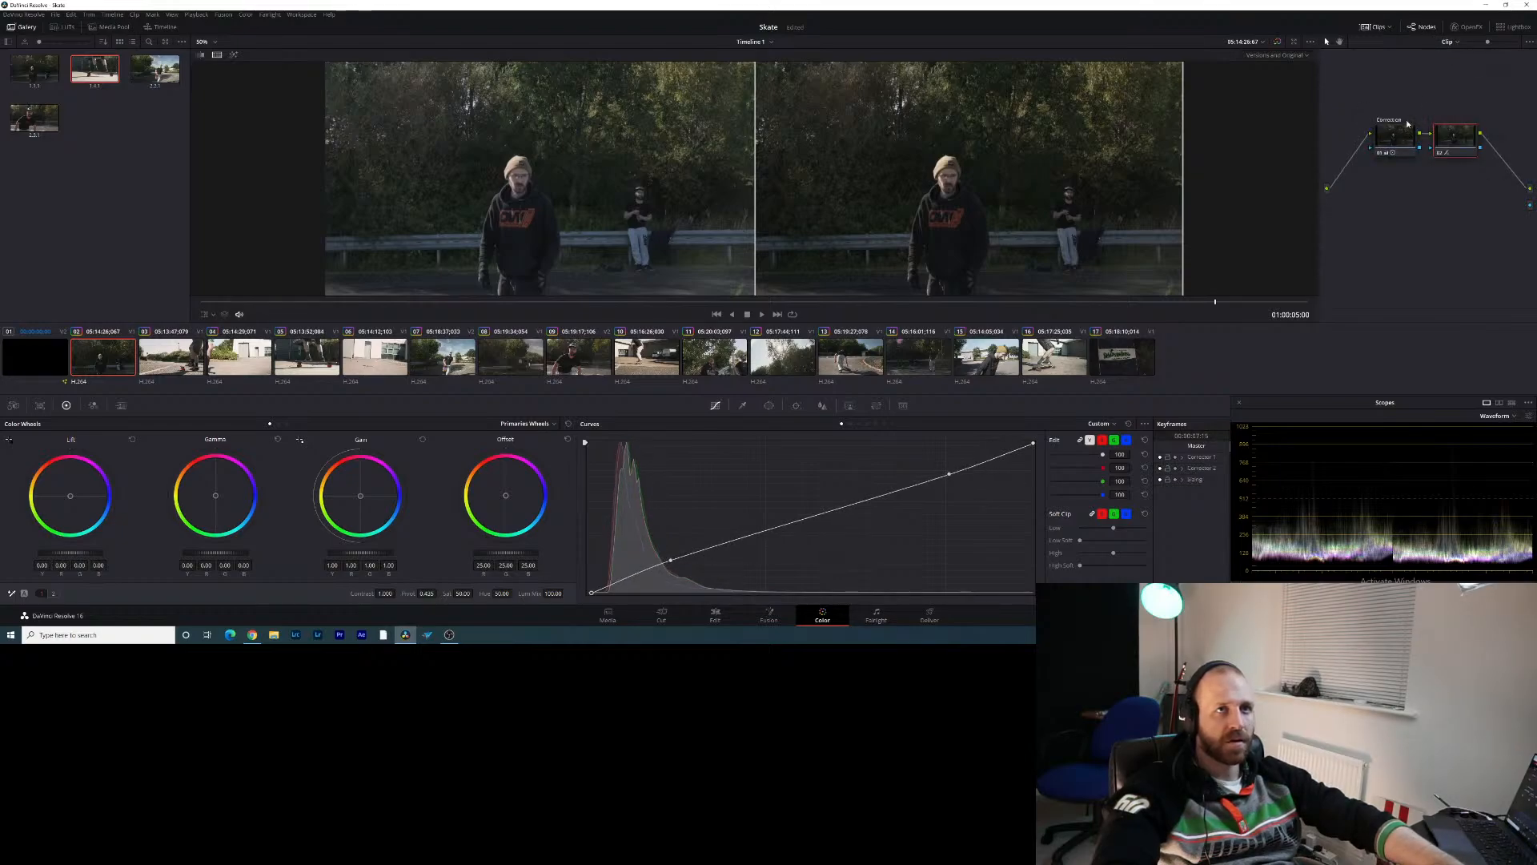
Label clip 2's second node "Grade"
{"action": "right_click", "coordinate": [1455, 138]}
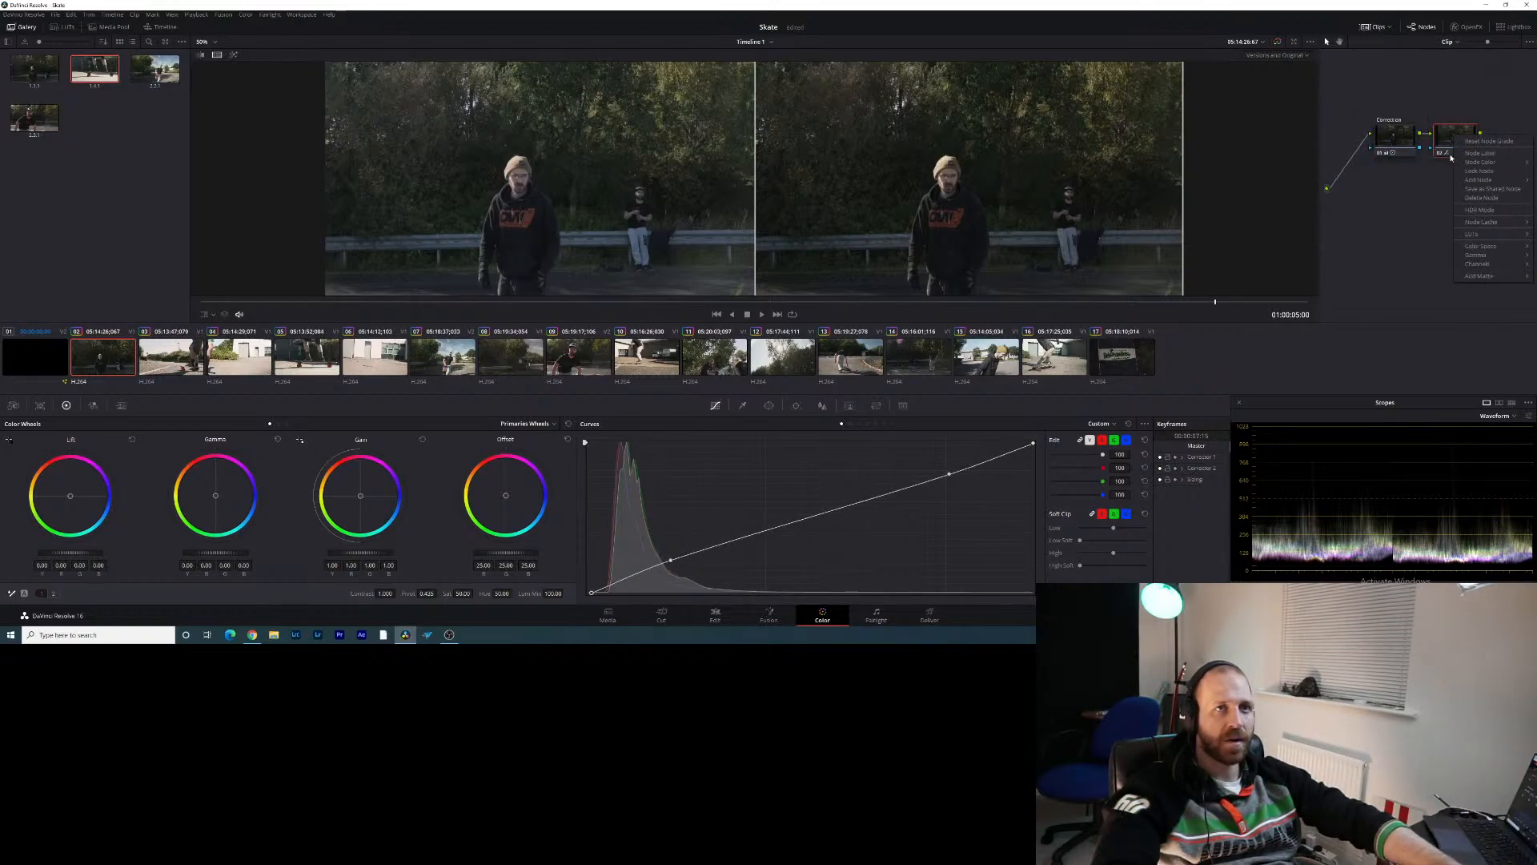
{"action": "left_click", "coordinate": [1402, 137]}
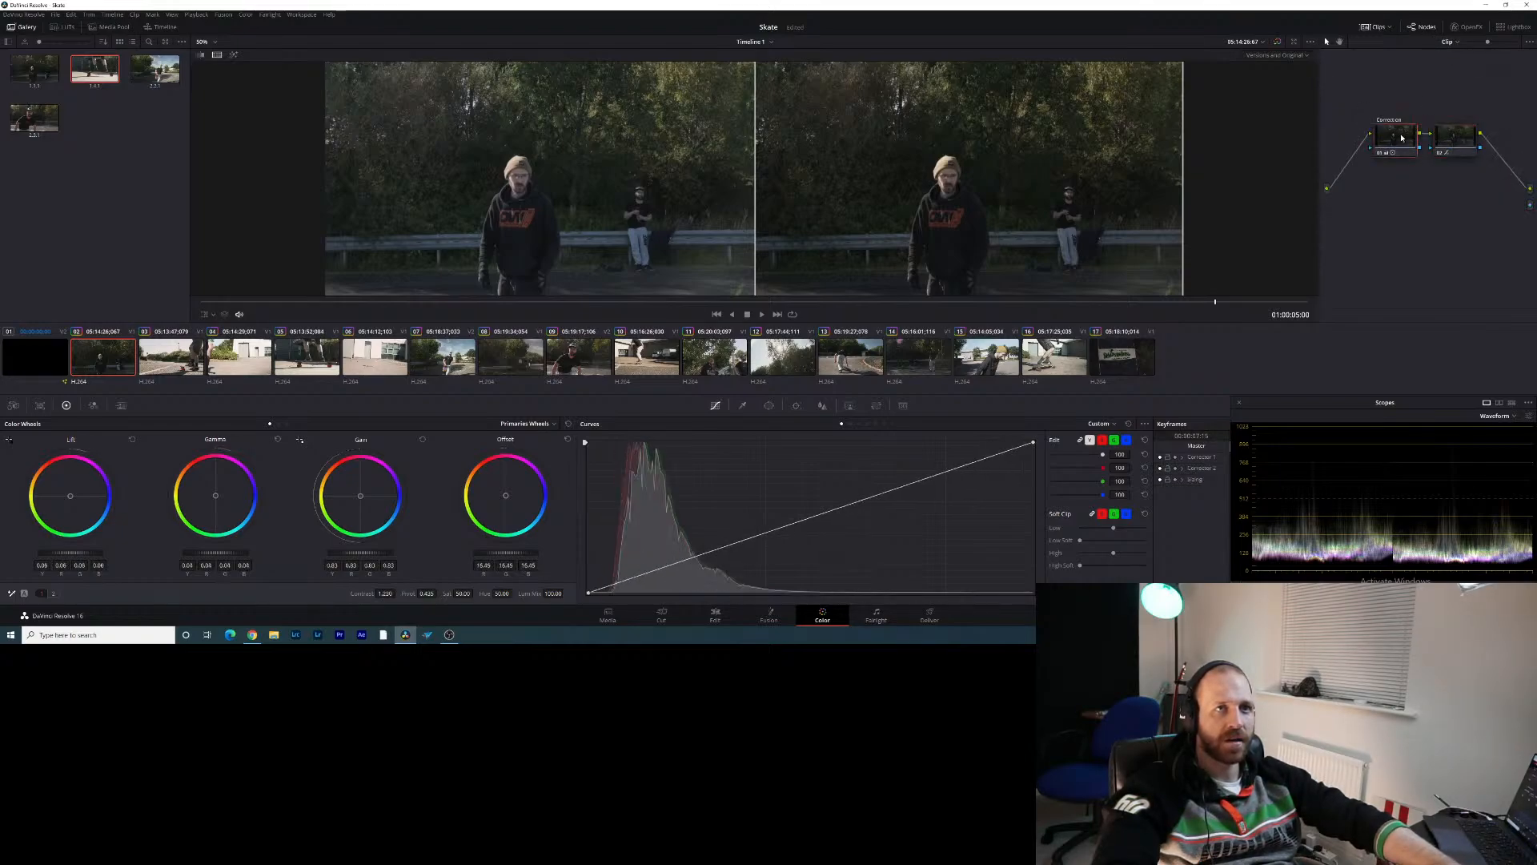
{"action": "right_click", "coordinate": [1459, 142]}
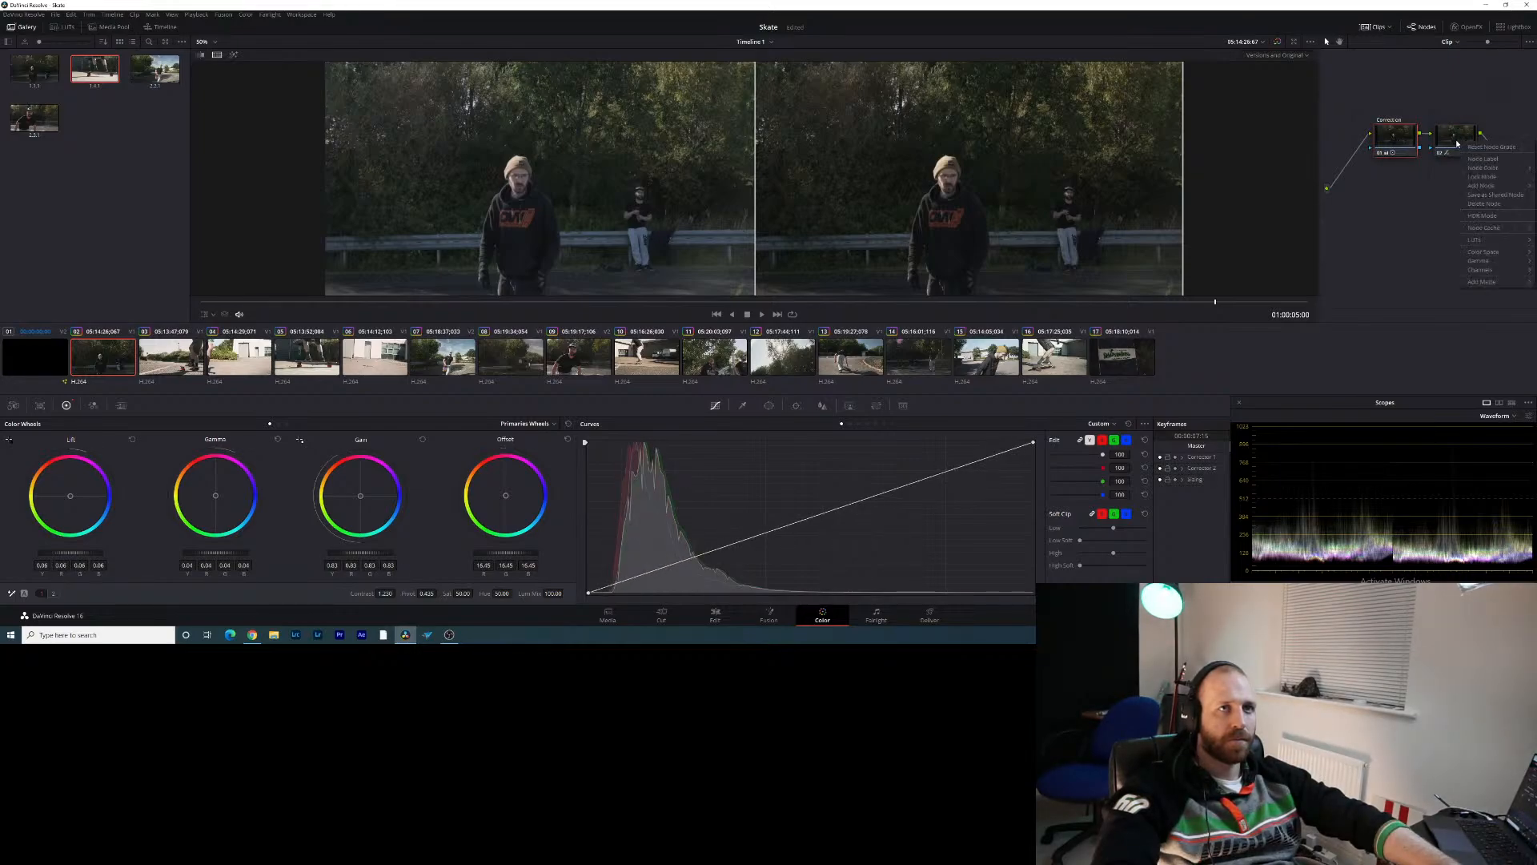
{"action": "left_click", "coordinate": [1447, 138]}
{"action": "right_click", "coordinate": [1454, 134]}
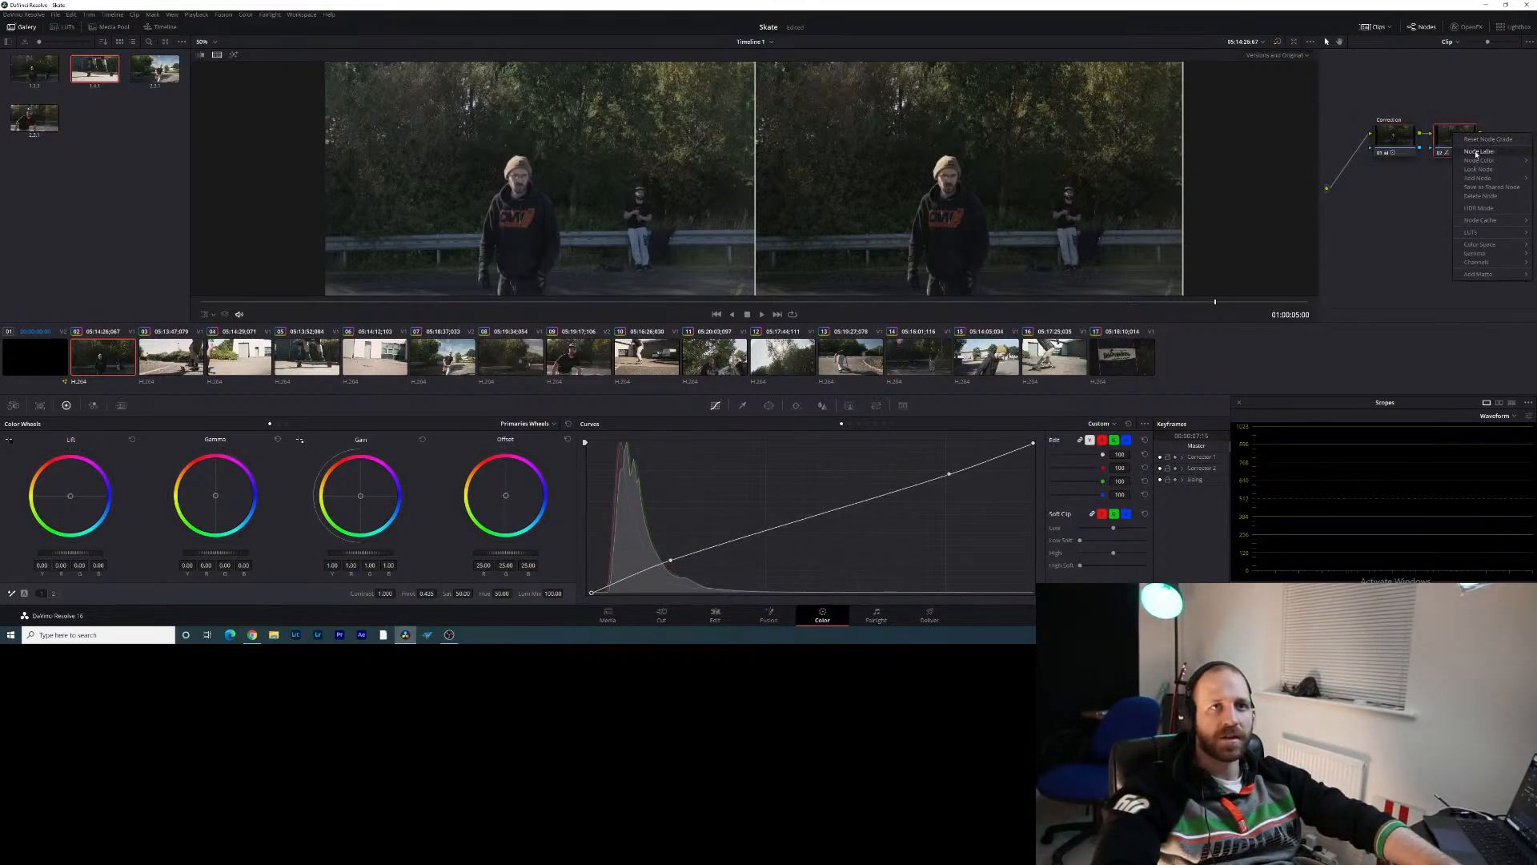
{"action": "left_click", "coordinate": [1451, 143]}
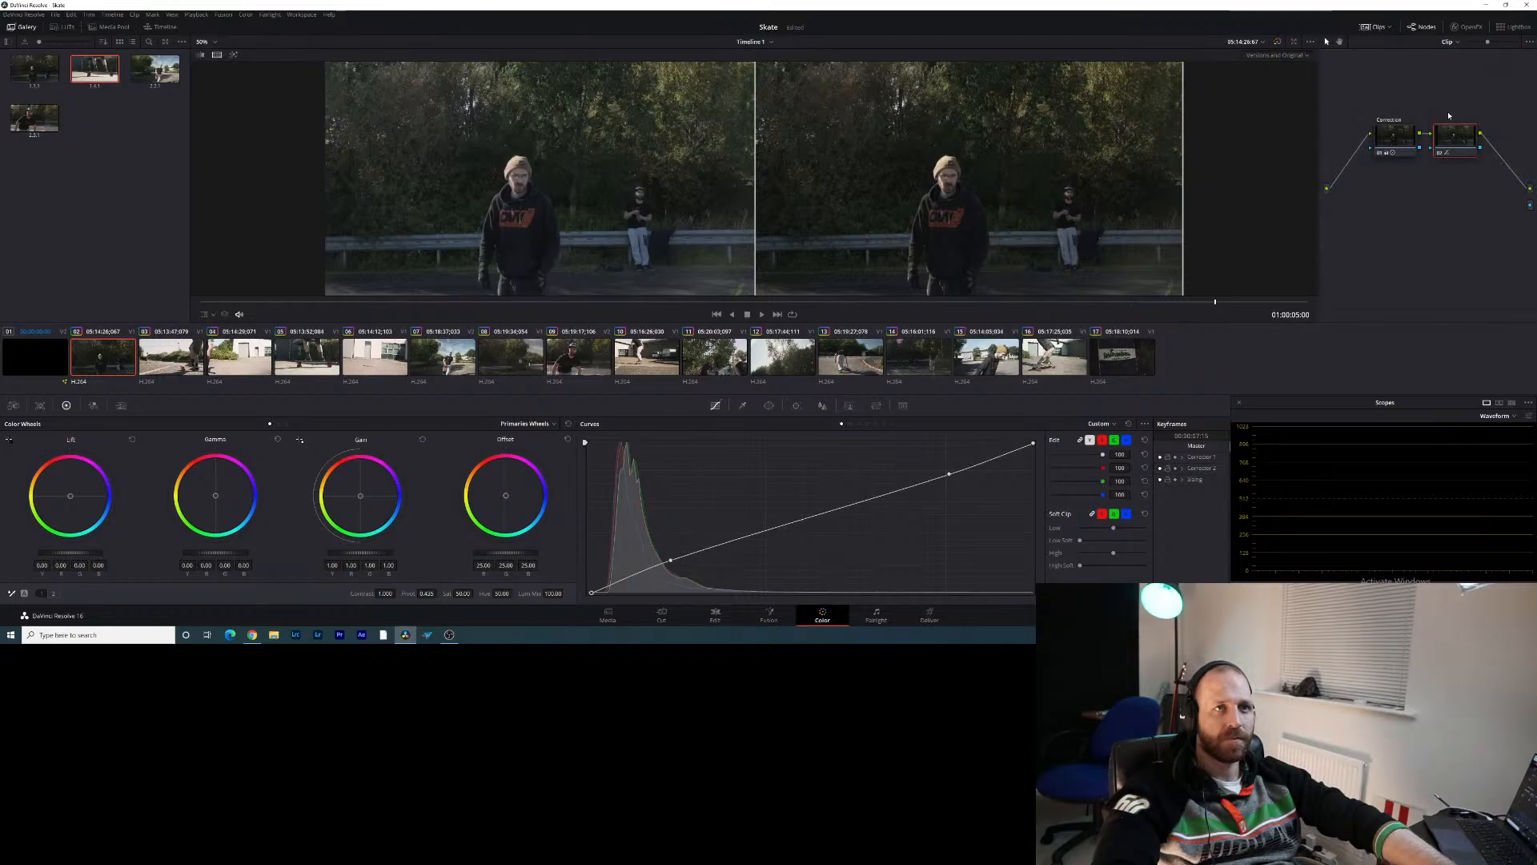
{"action": "right_click", "coordinate": [1450, 133]}
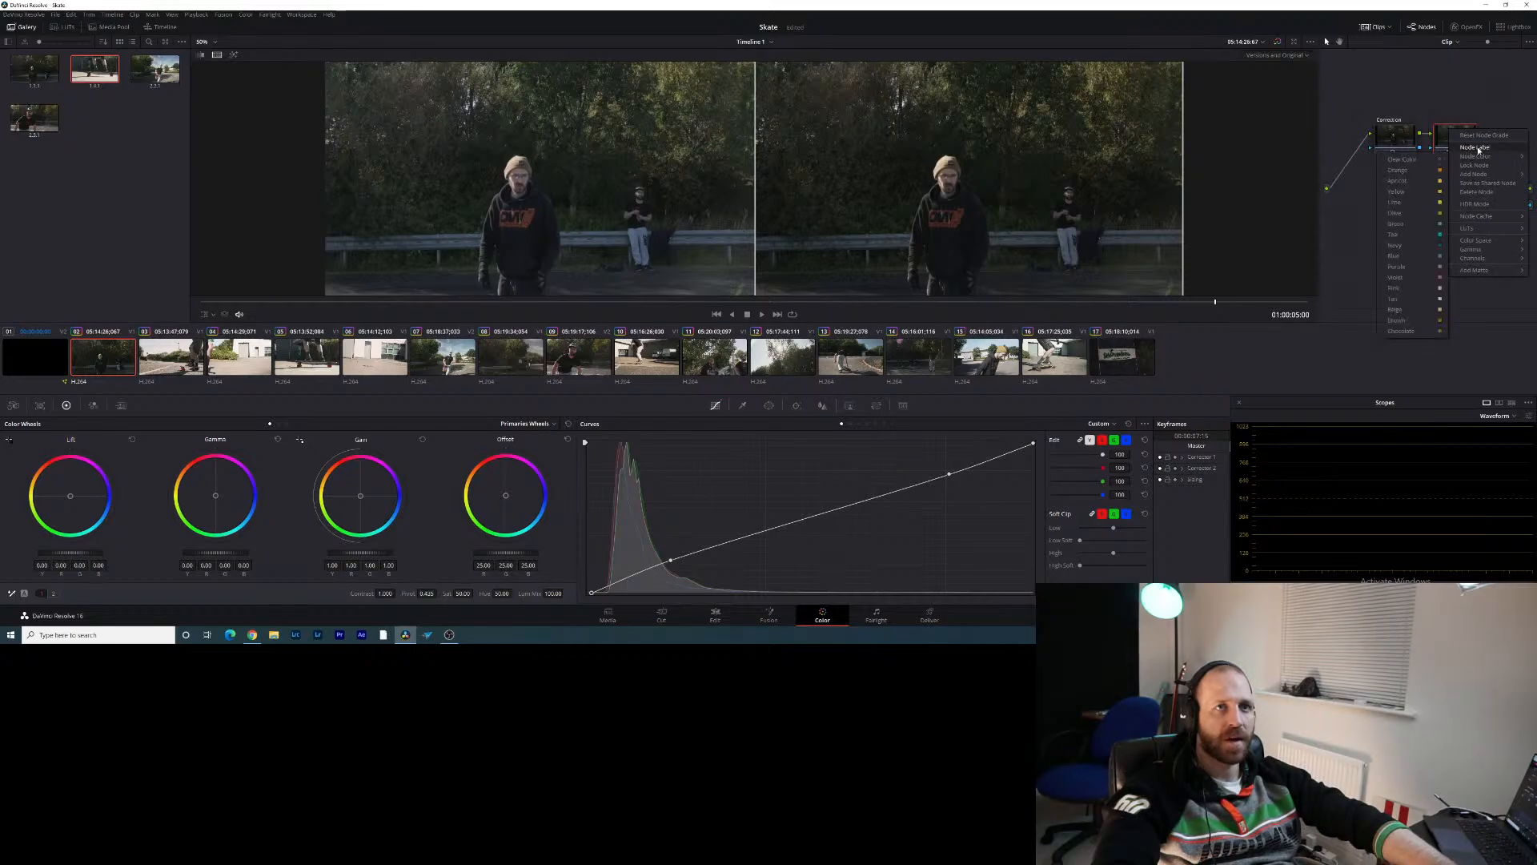
{"action": "left_click", "coordinate": [1471, 148]}
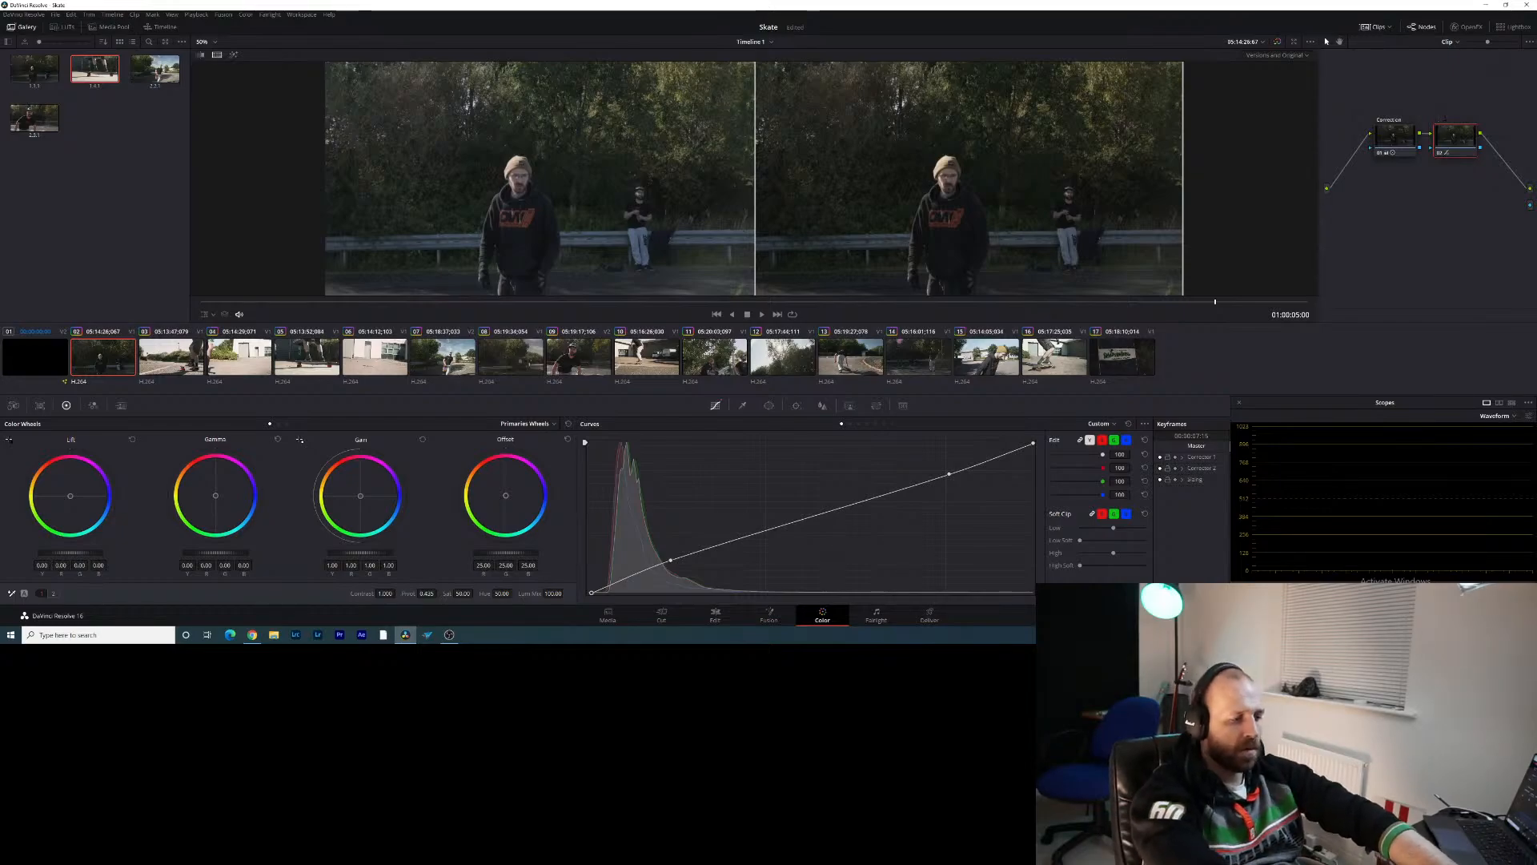
{"action": "type", "text": "Grade"}
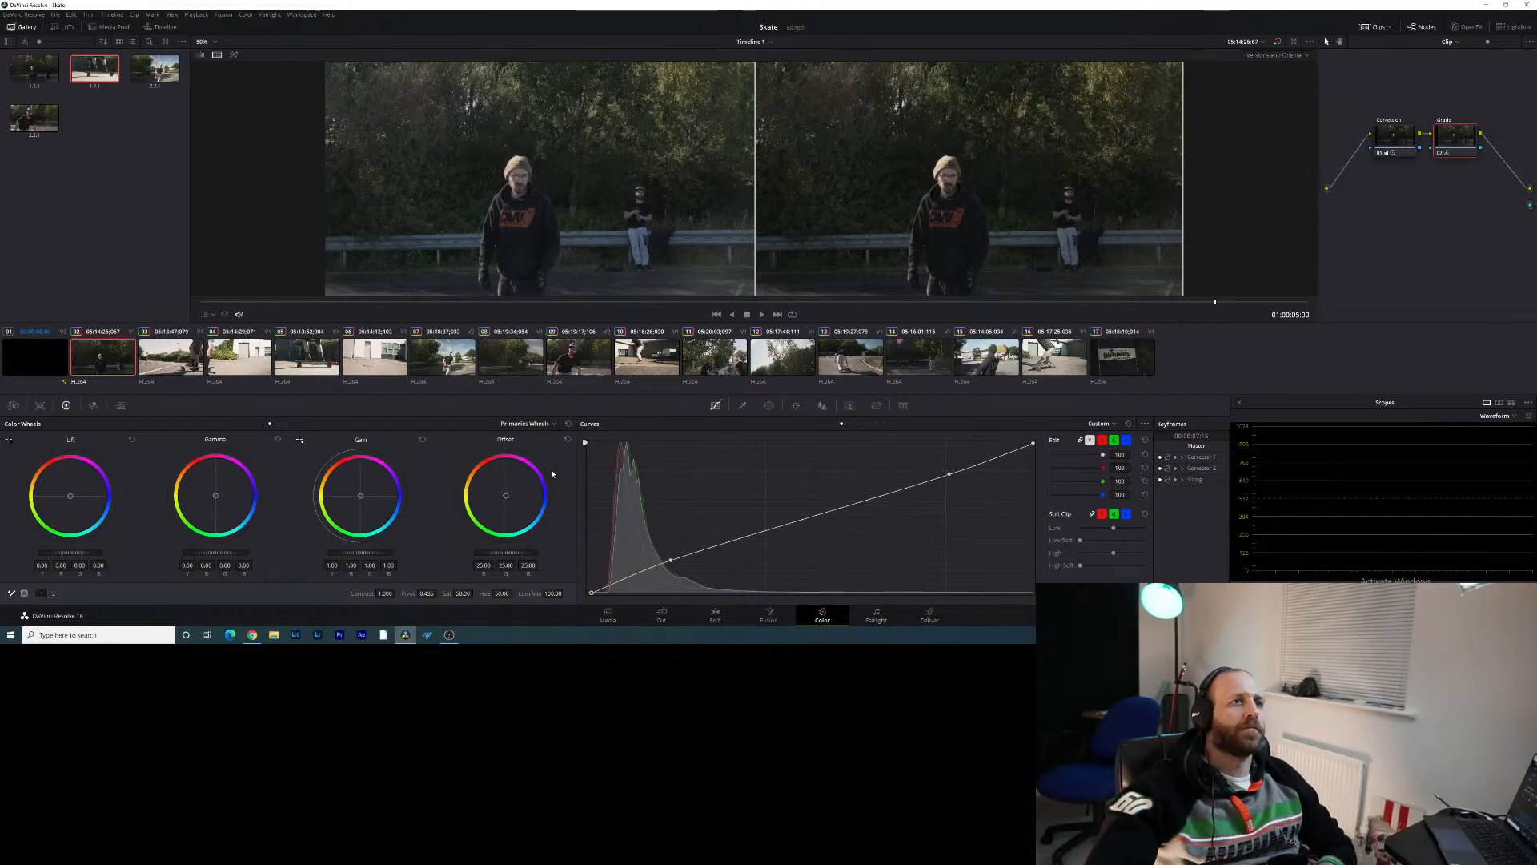
Turn off the viewer's split-screen comparison and set its zoom to 25%
{"action": "left_click", "coordinate": [216, 56]}
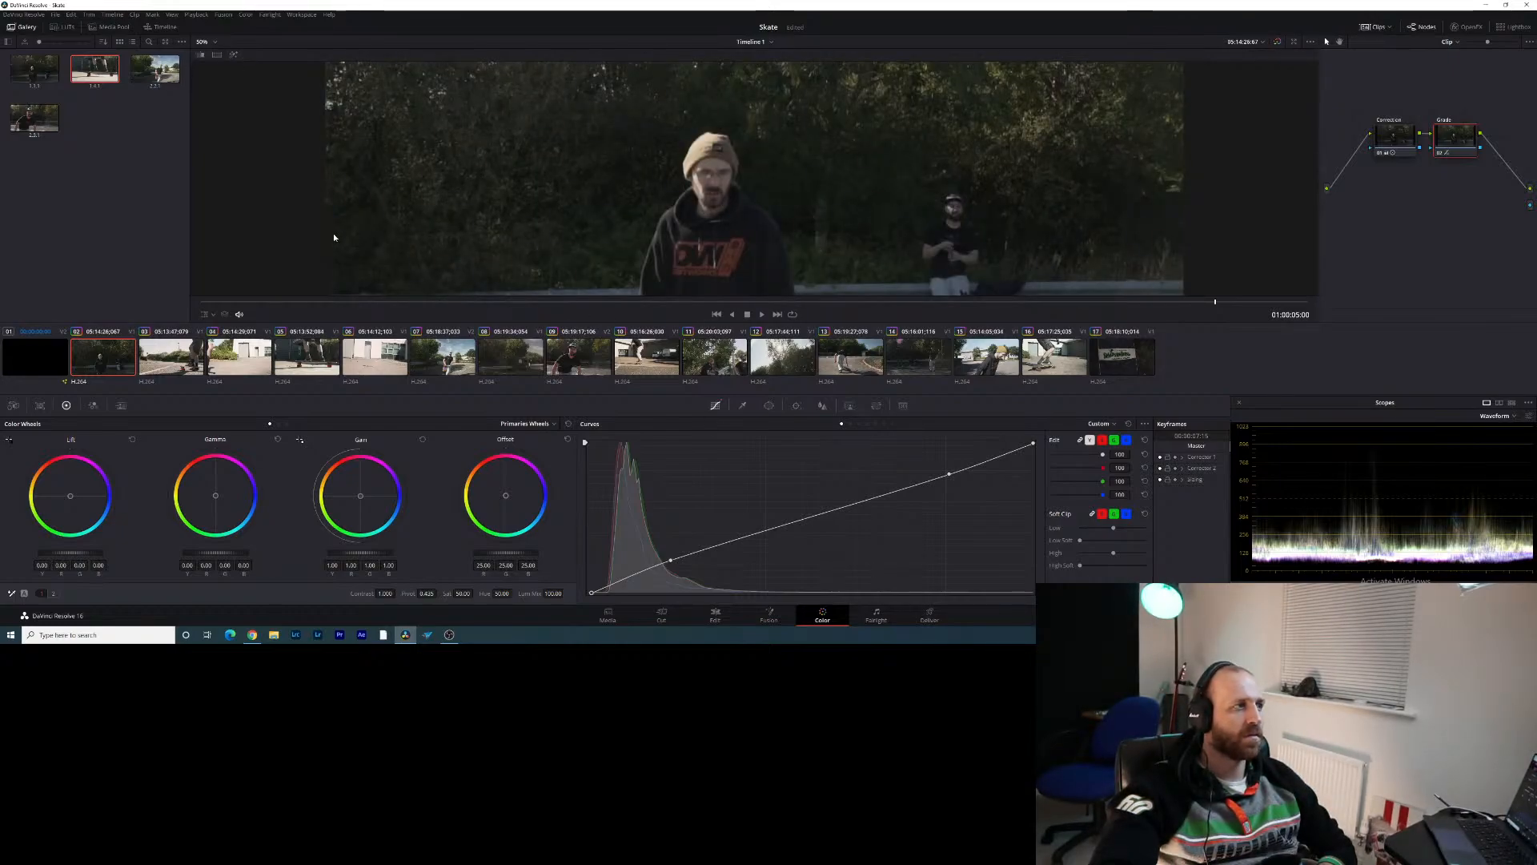
{"action": "left_click", "coordinate": [212, 44]}
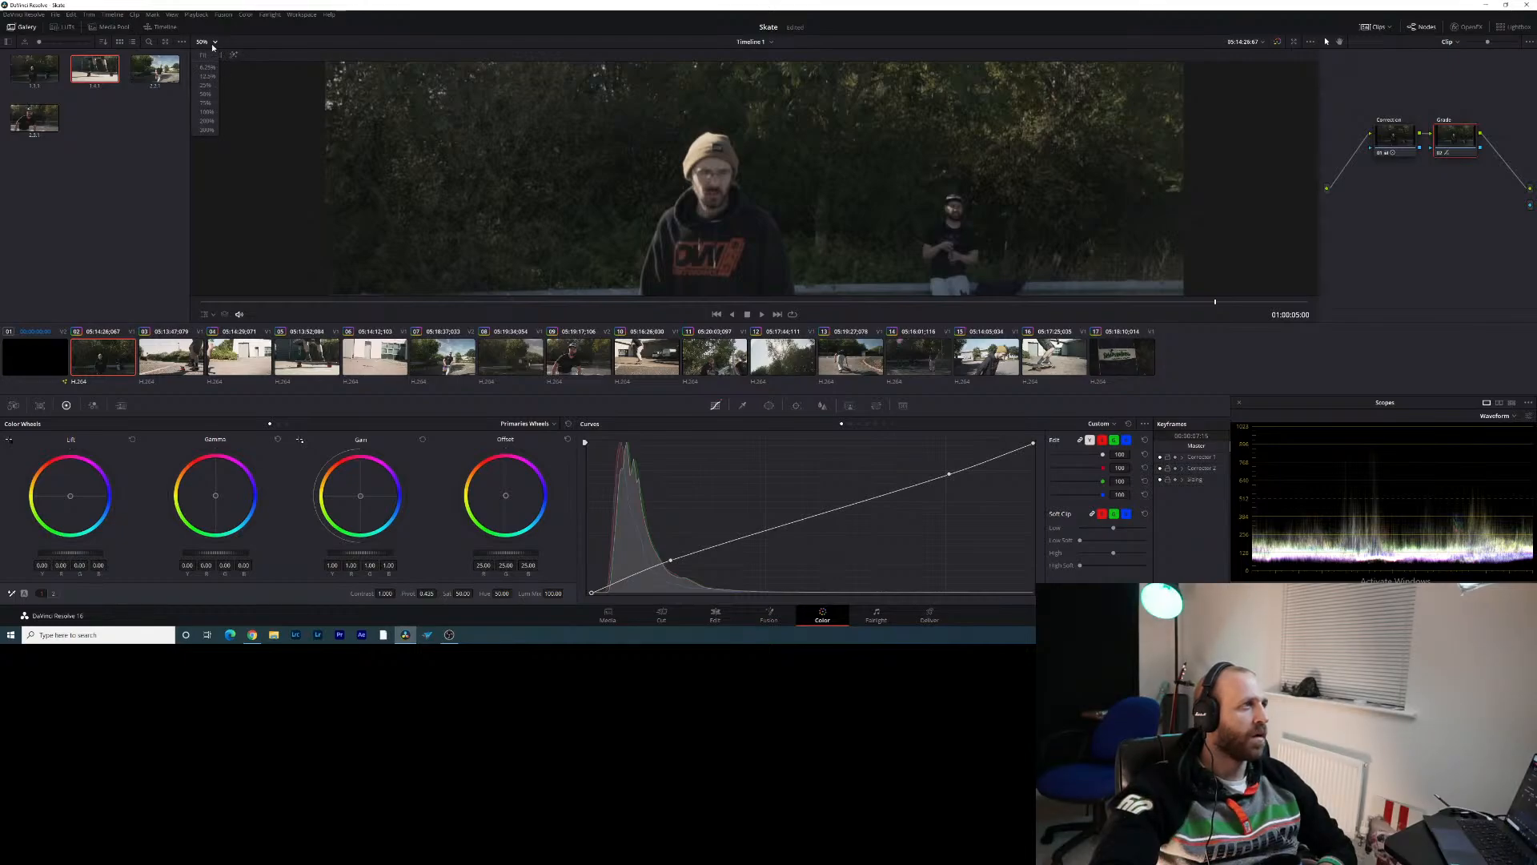
{"action": "left_click", "coordinate": [210, 86]}
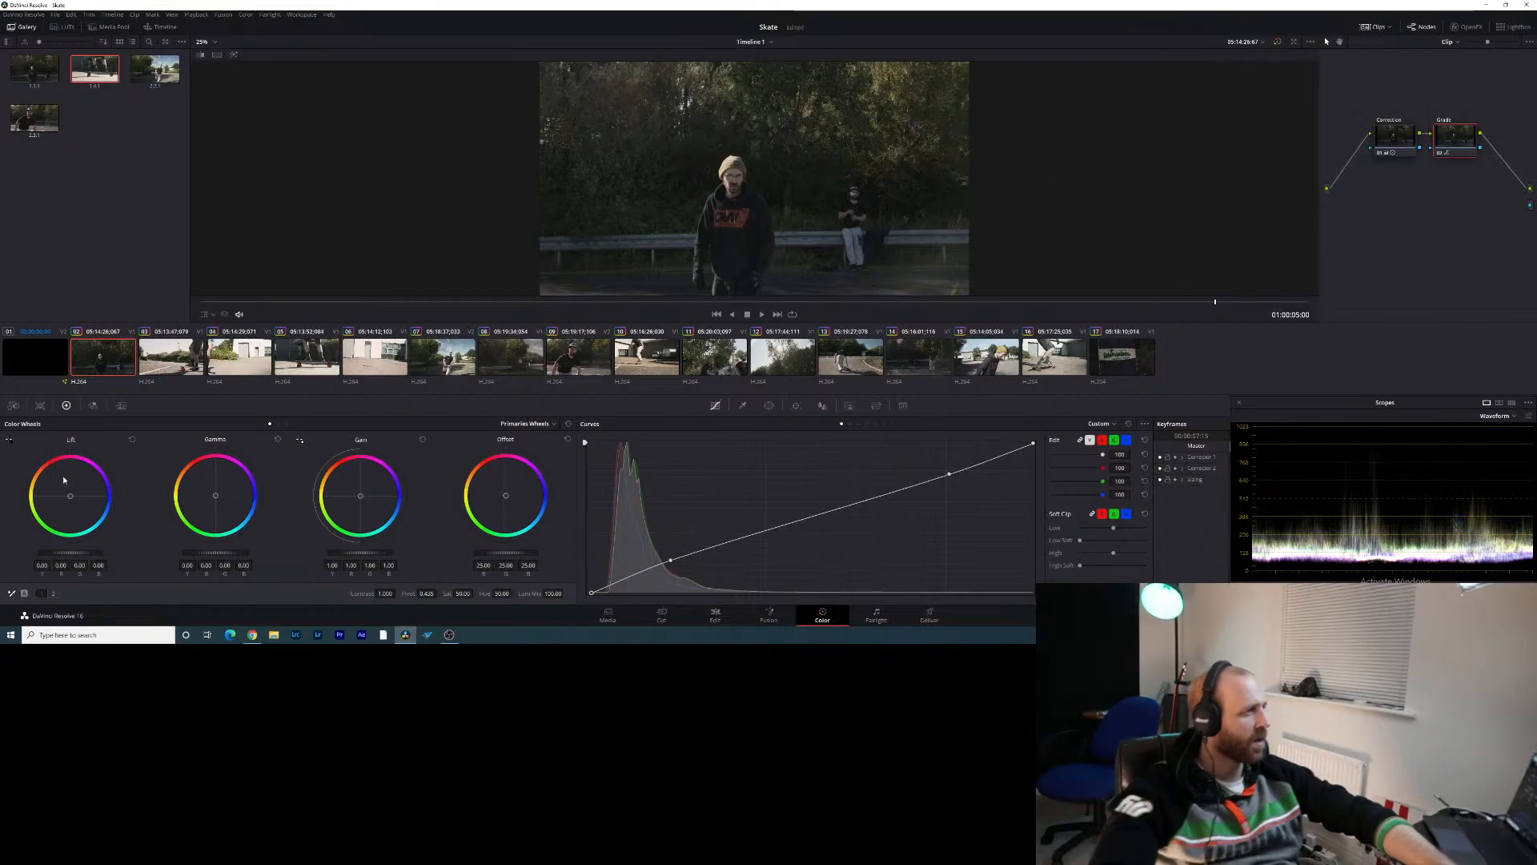
Try pushing the Grade node's lift colour balance strongly toward orange and check the effect on the waveform
{"action": "mouse_move", "coordinate": [70, 495]}
{"action": "left_mouse_down"}
{"action": "mouse_move", "coordinate": [59, 483]}
{"action": "mouse_move", "coordinate": [89, 486]}
{"action": "mouse_move", "coordinate": [56, 512]}
{"action": "mouse_move", "coordinate": [70, 496]}
{"action": "left_mouse_up"}
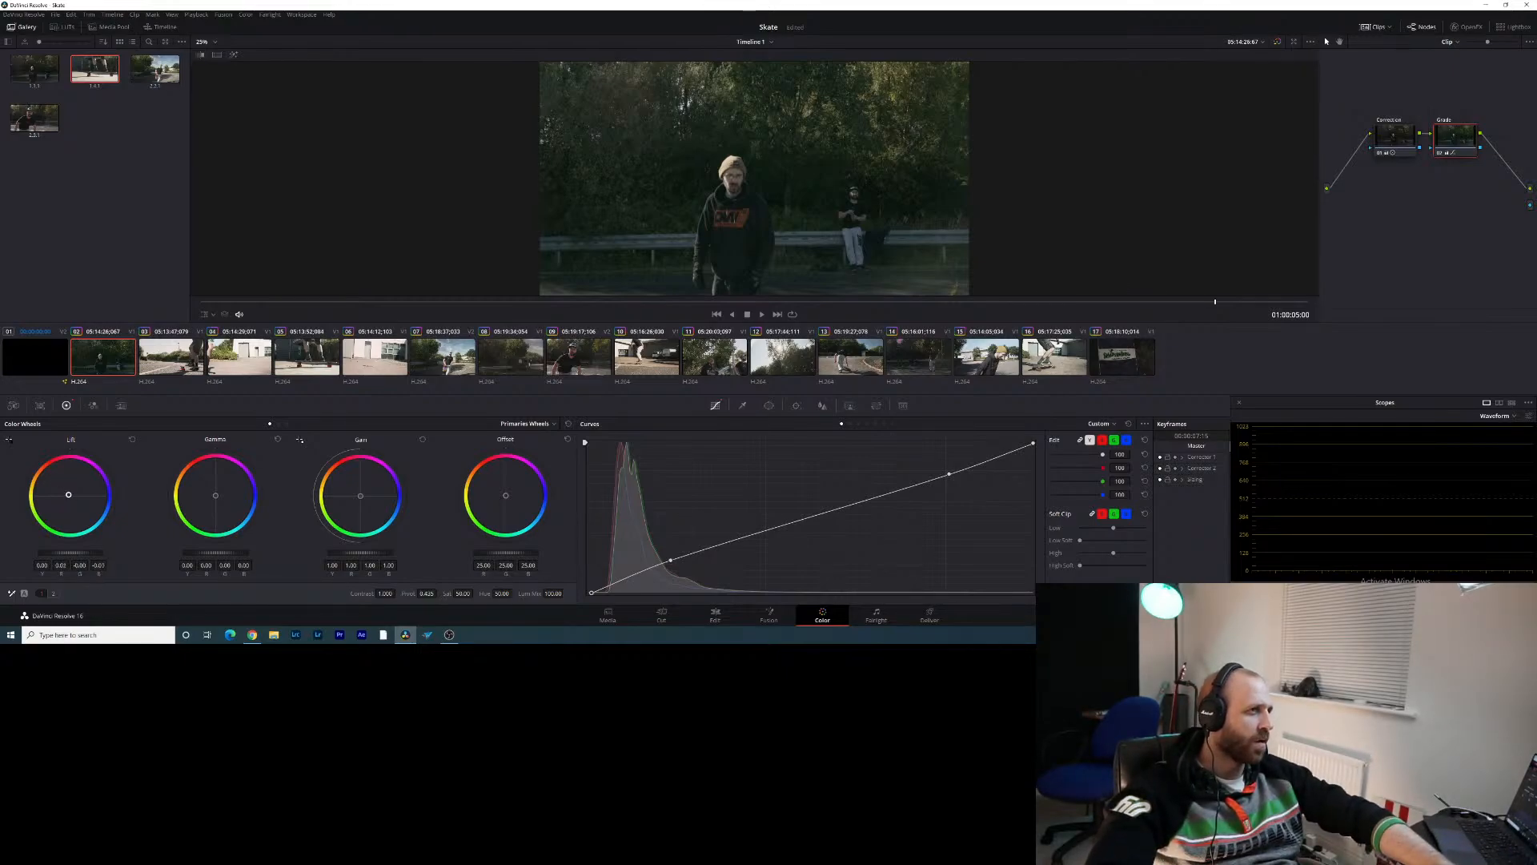
{"action": "left_click_drag", "start_coordinate": [68, 494], "coordinate": [66, 490]}
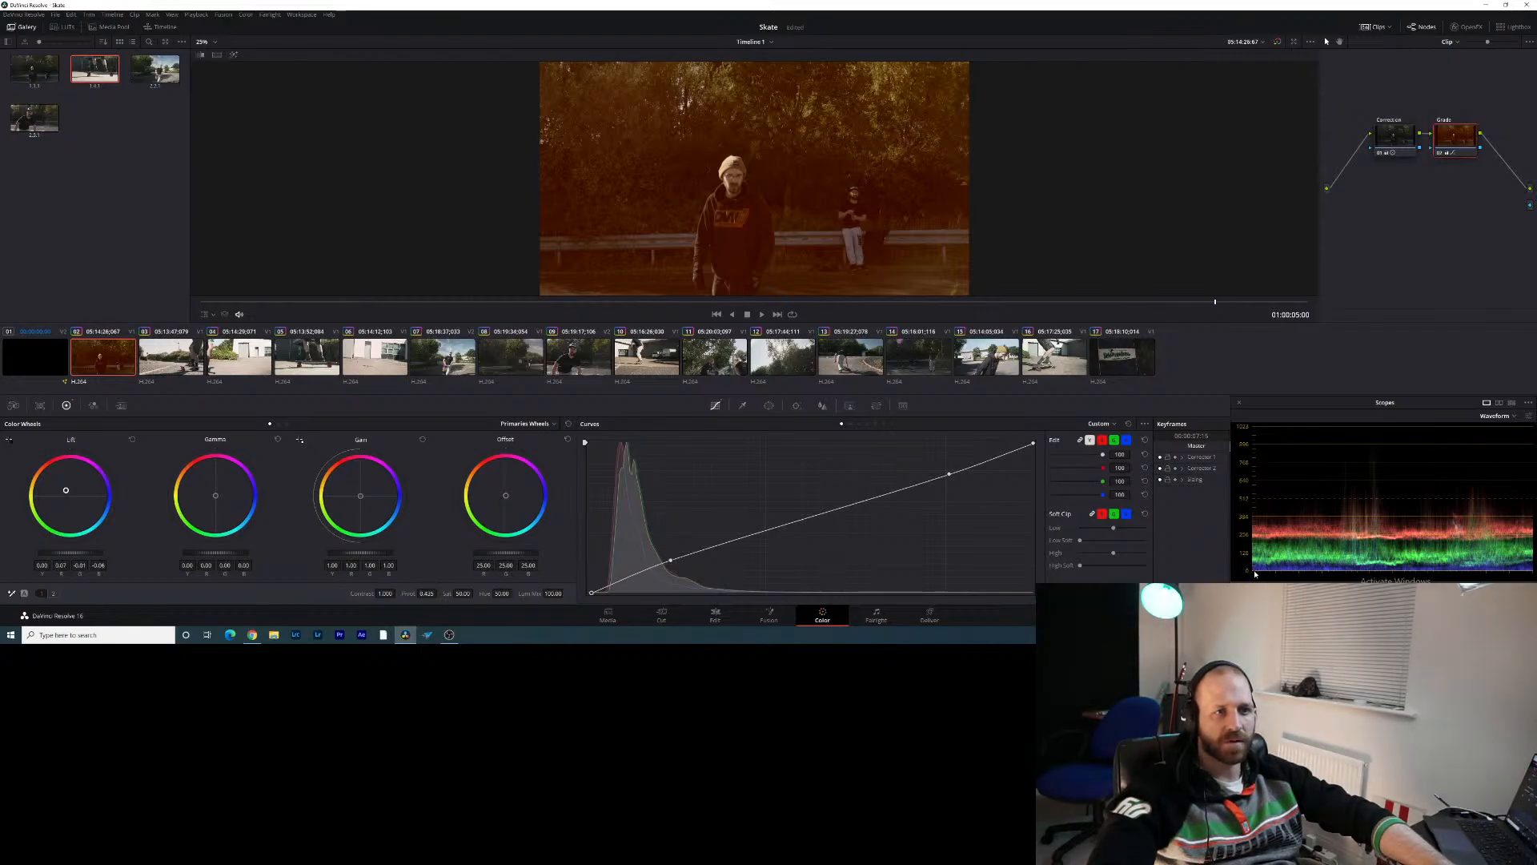
{"action": "left_click", "coordinate": [1505, 416]}
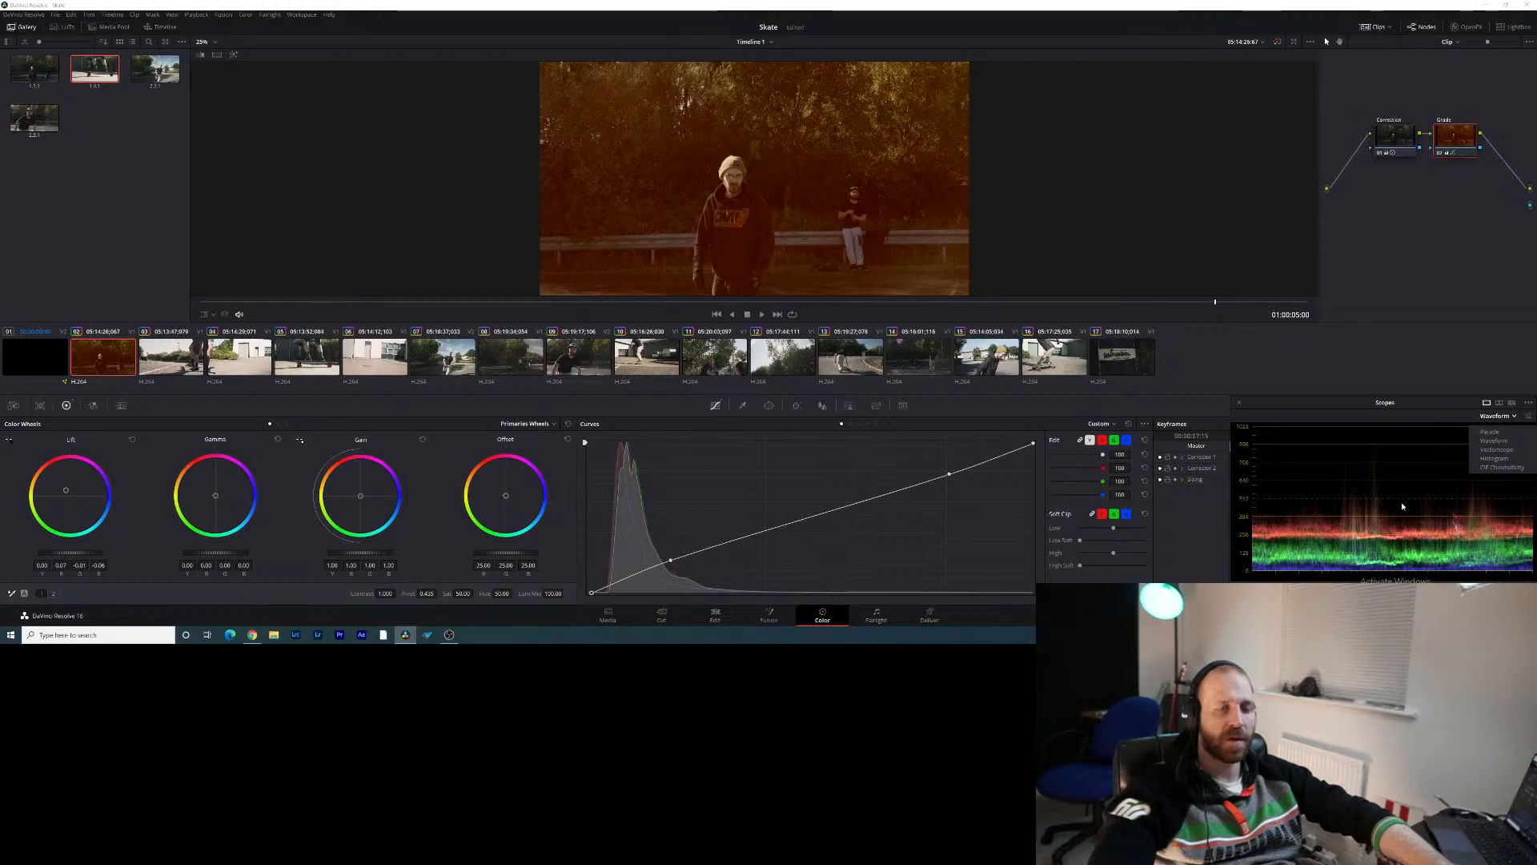
{"action": "left_click", "coordinate": [1395, 418]}
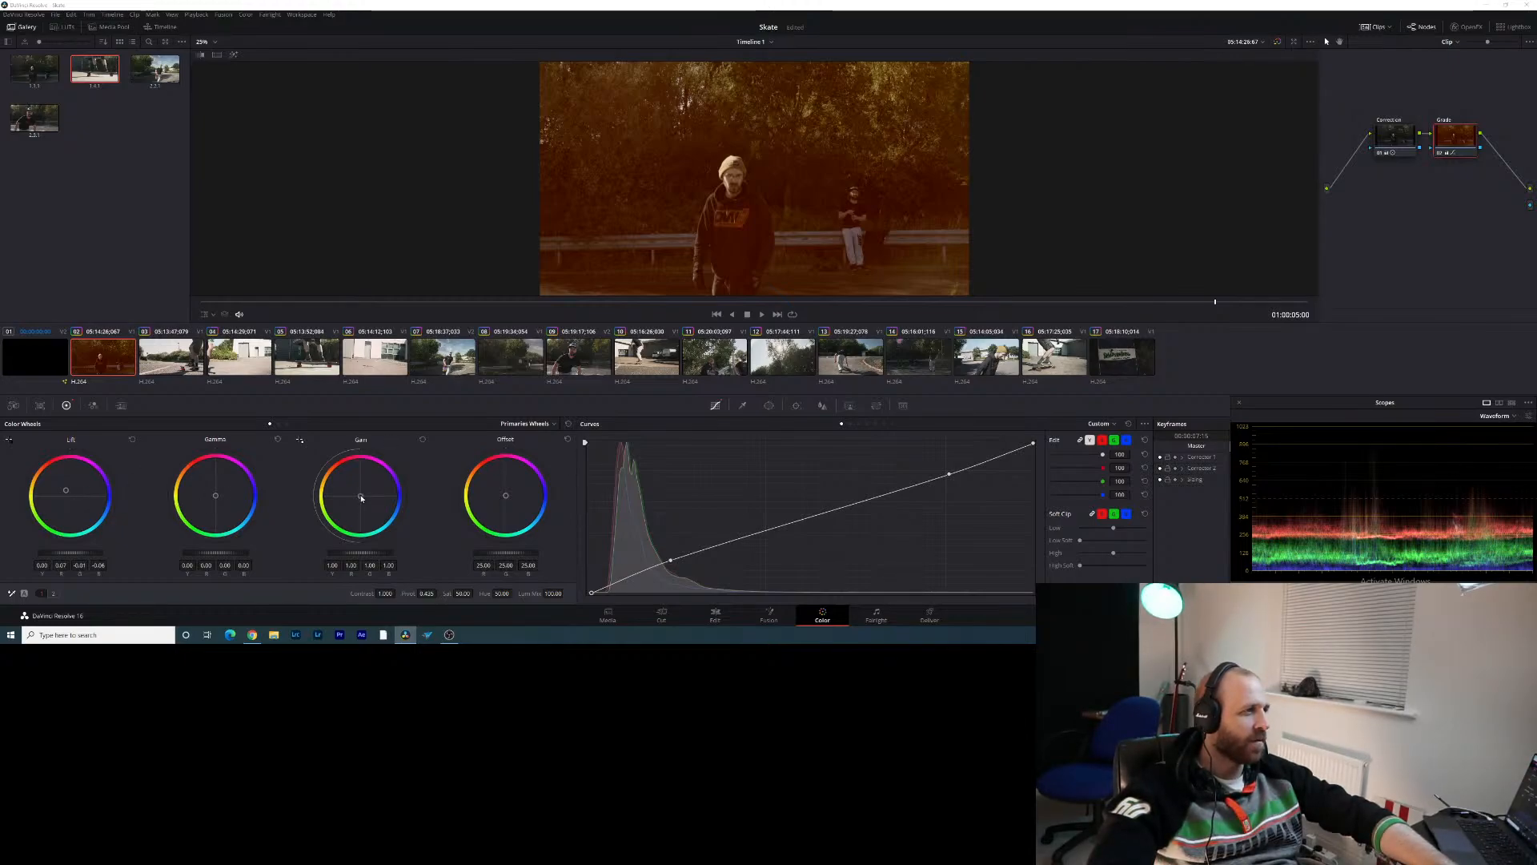
Shift the Grade node's gain toward orange, with red at about 1.24, and its lift toward blue
{"action": "left_click_drag", "start_coordinate": [361, 497], "coordinate": [356, 490]}
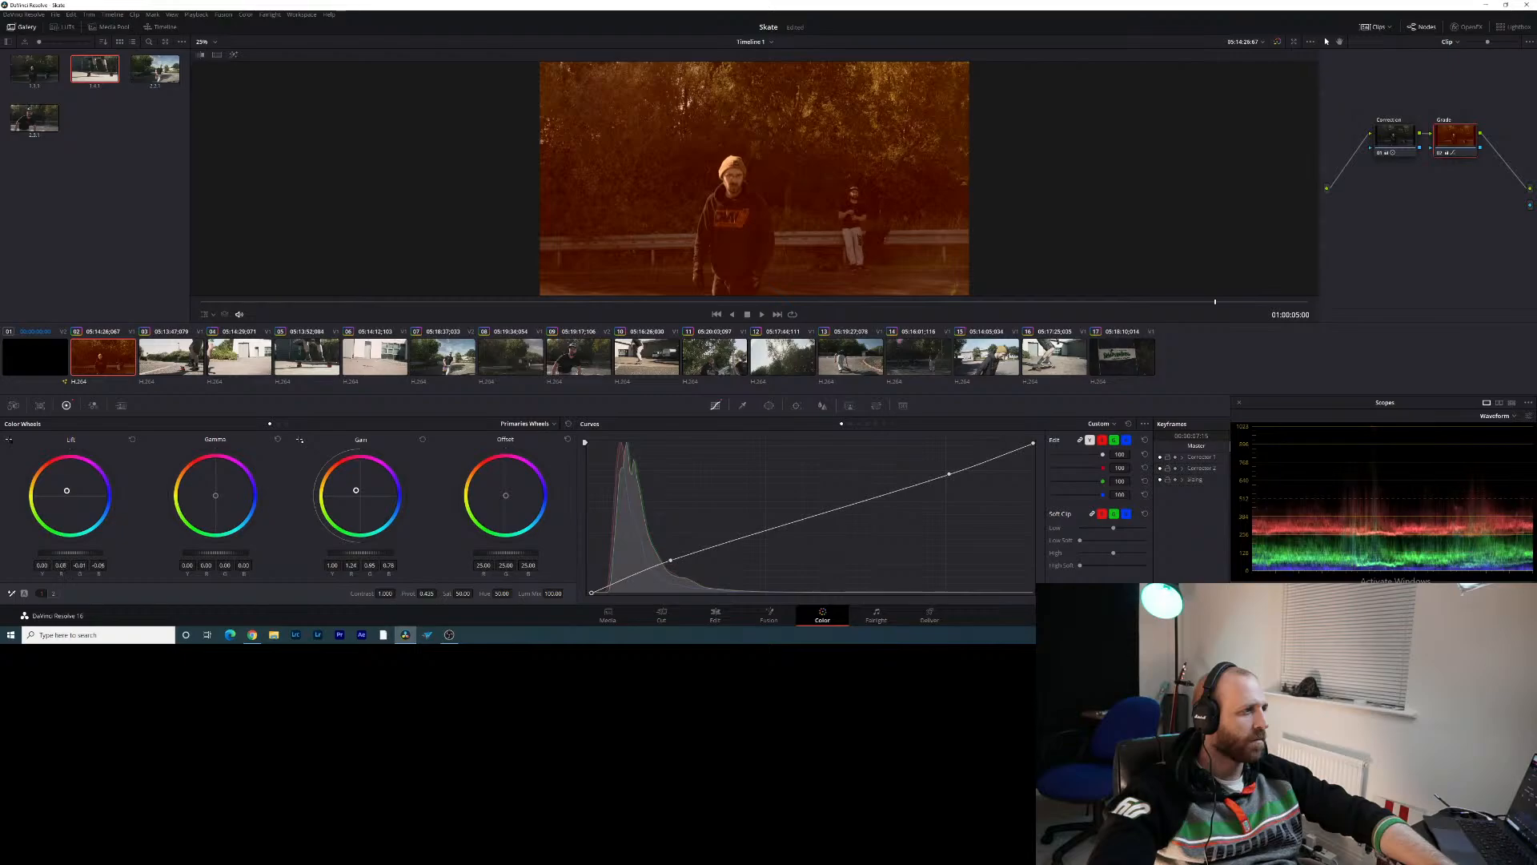
{"action": "left_click_drag", "start_coordinate": [67, 496], "coordinate": [75, 500]}
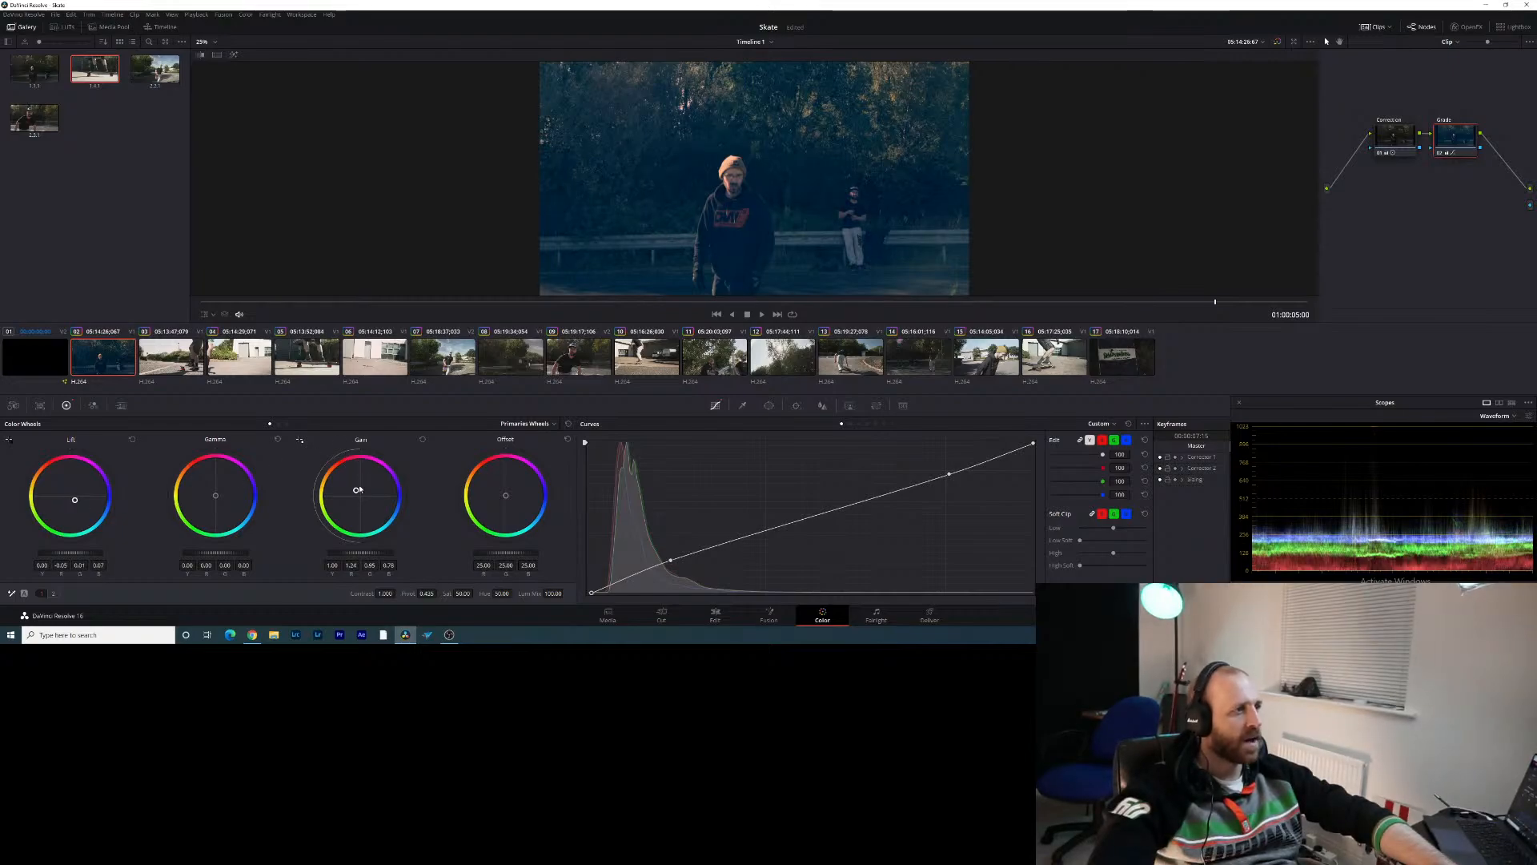
Push the Grade node's gain further toward orange, with red at about 1.27, and nudge its lift slightly further toward blue
{"action": "left_click_drag", "start_coordinate": [355, 489], "coordinate": [355, 489]}
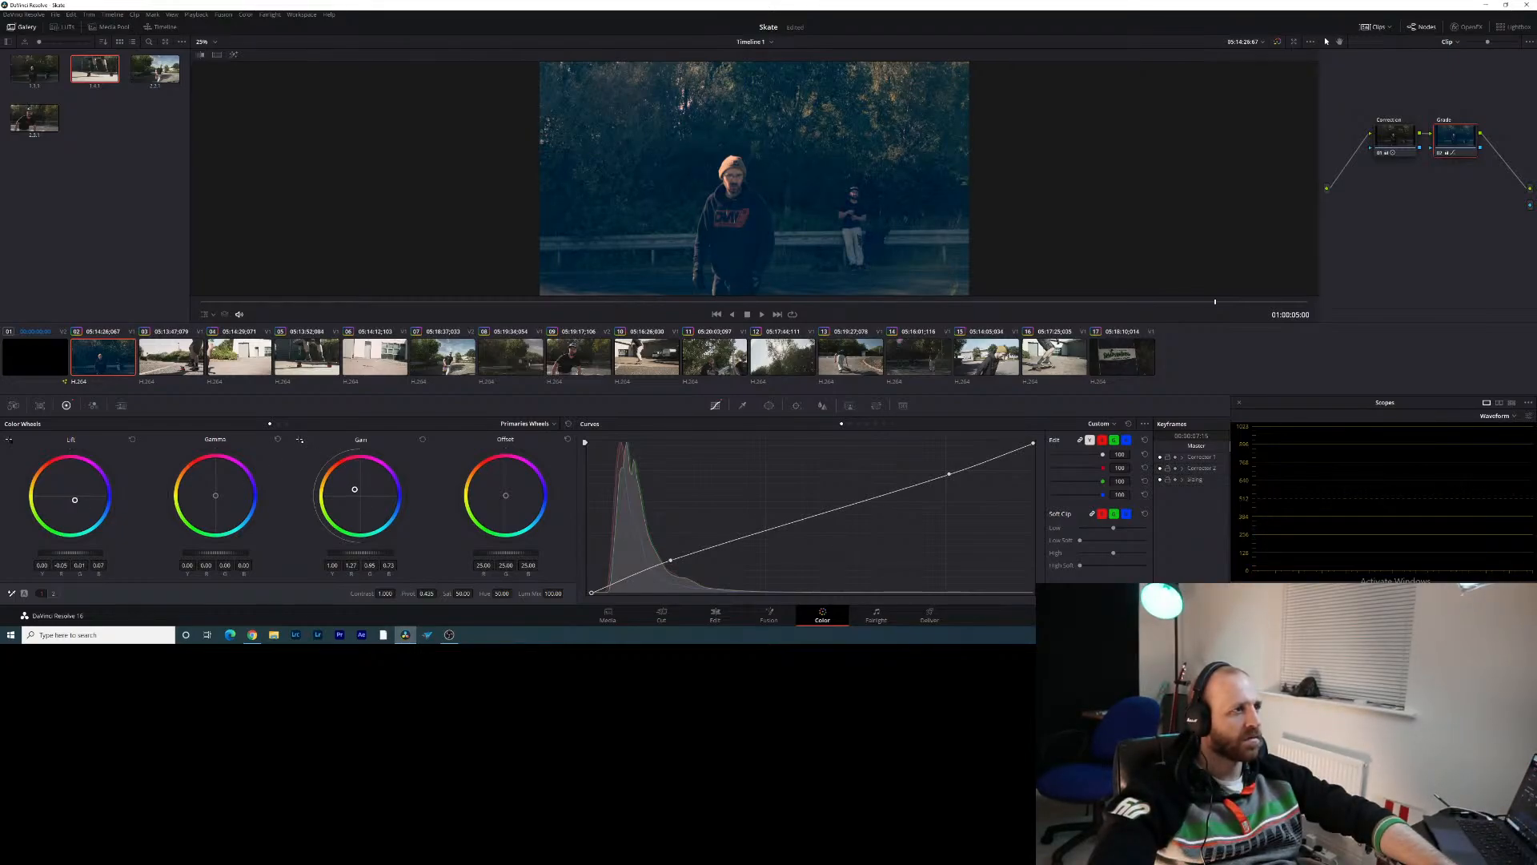
{"action": "left_click_drag", "start_coordinate": [77, 500], "coordinate": [76, 501]}
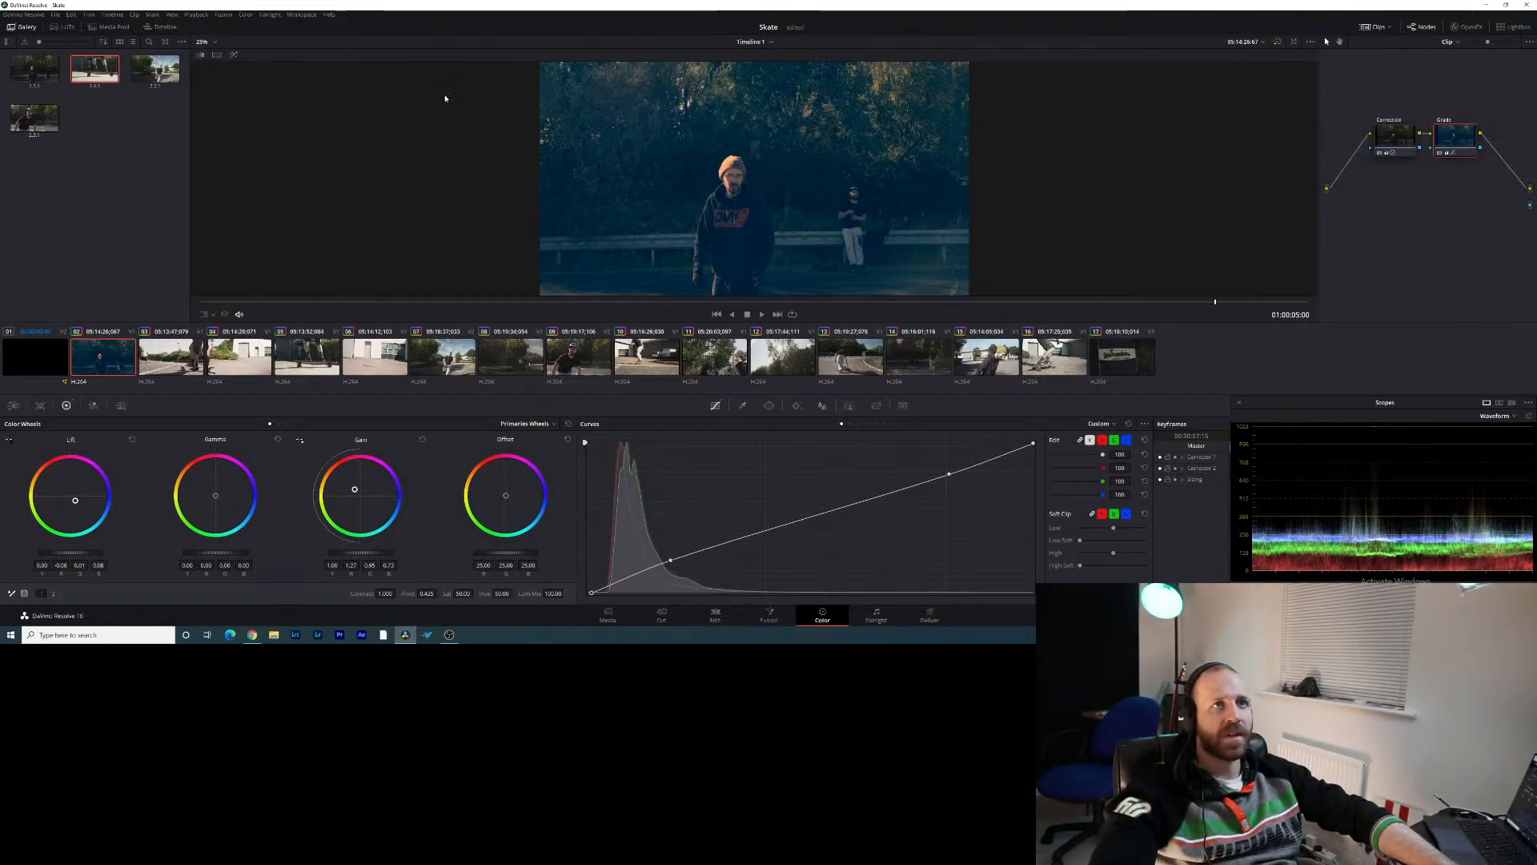
Turn on the split-screen comparison in Versions and Original mode and set the viewer zoom to 50%
{"action": "left_click", "coordinate": [216, 54]}
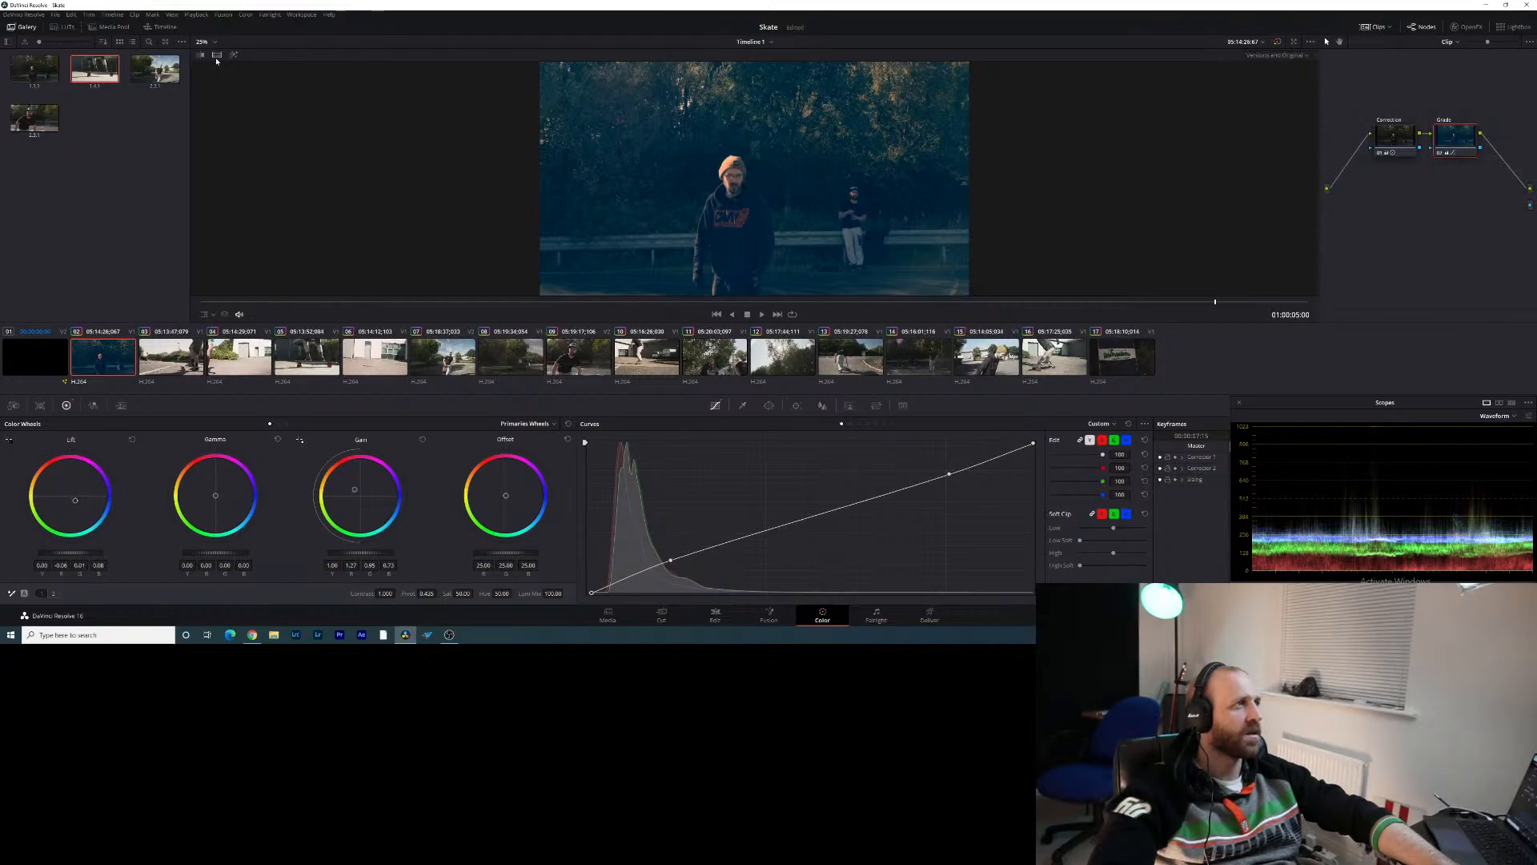
{"action": "left_click", "coordinate": [1290, 54]}
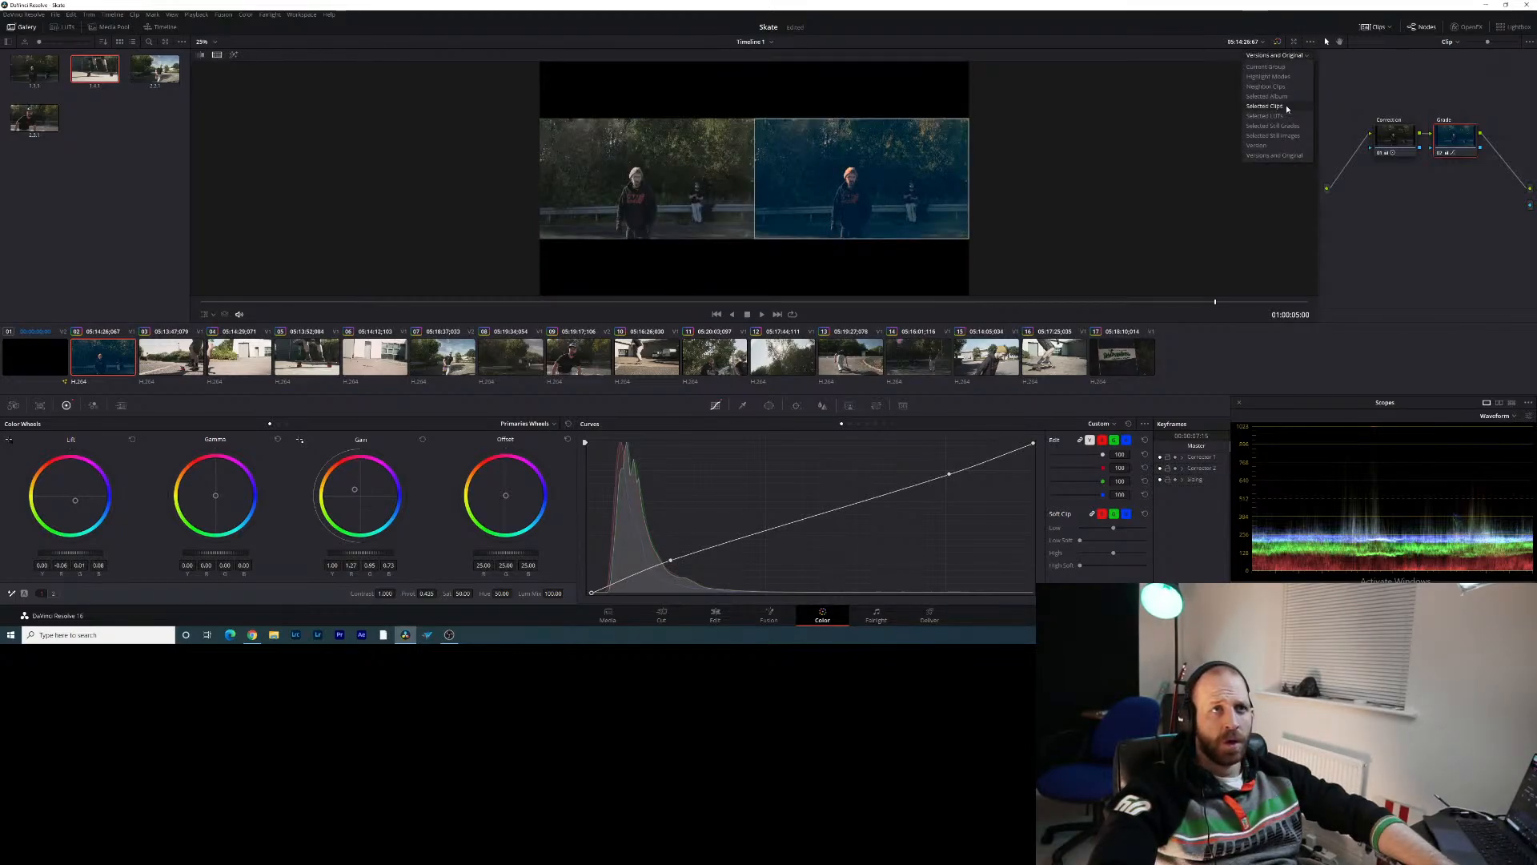
{"action": "left_click", "coordinate": [1290, 154]}
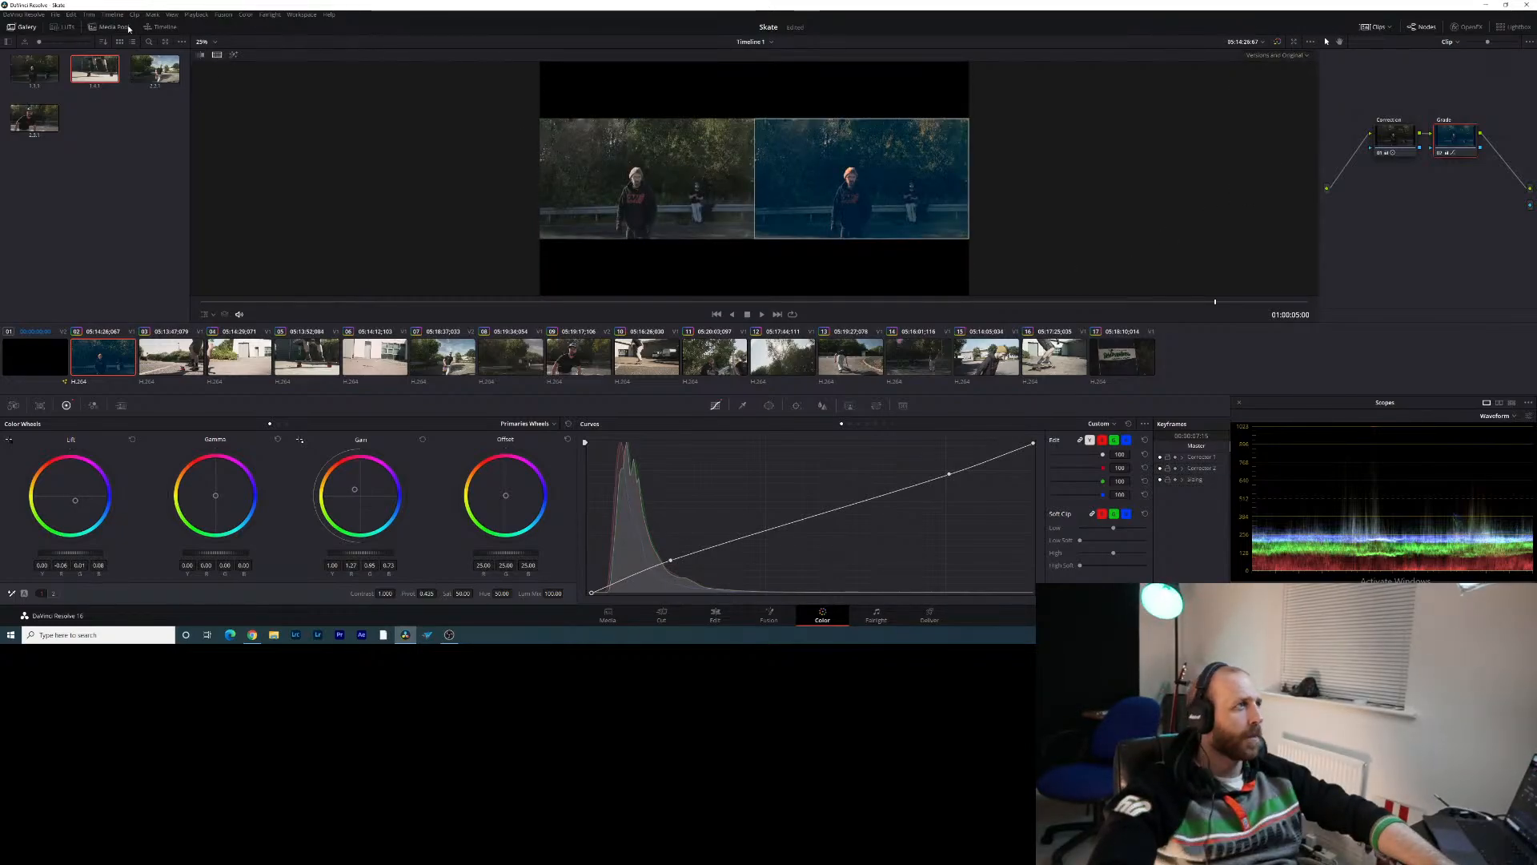
{"action": "left_click", "coordinate": [202, 42]}
{"action": "left_click", "coordinate": [209, 95]}
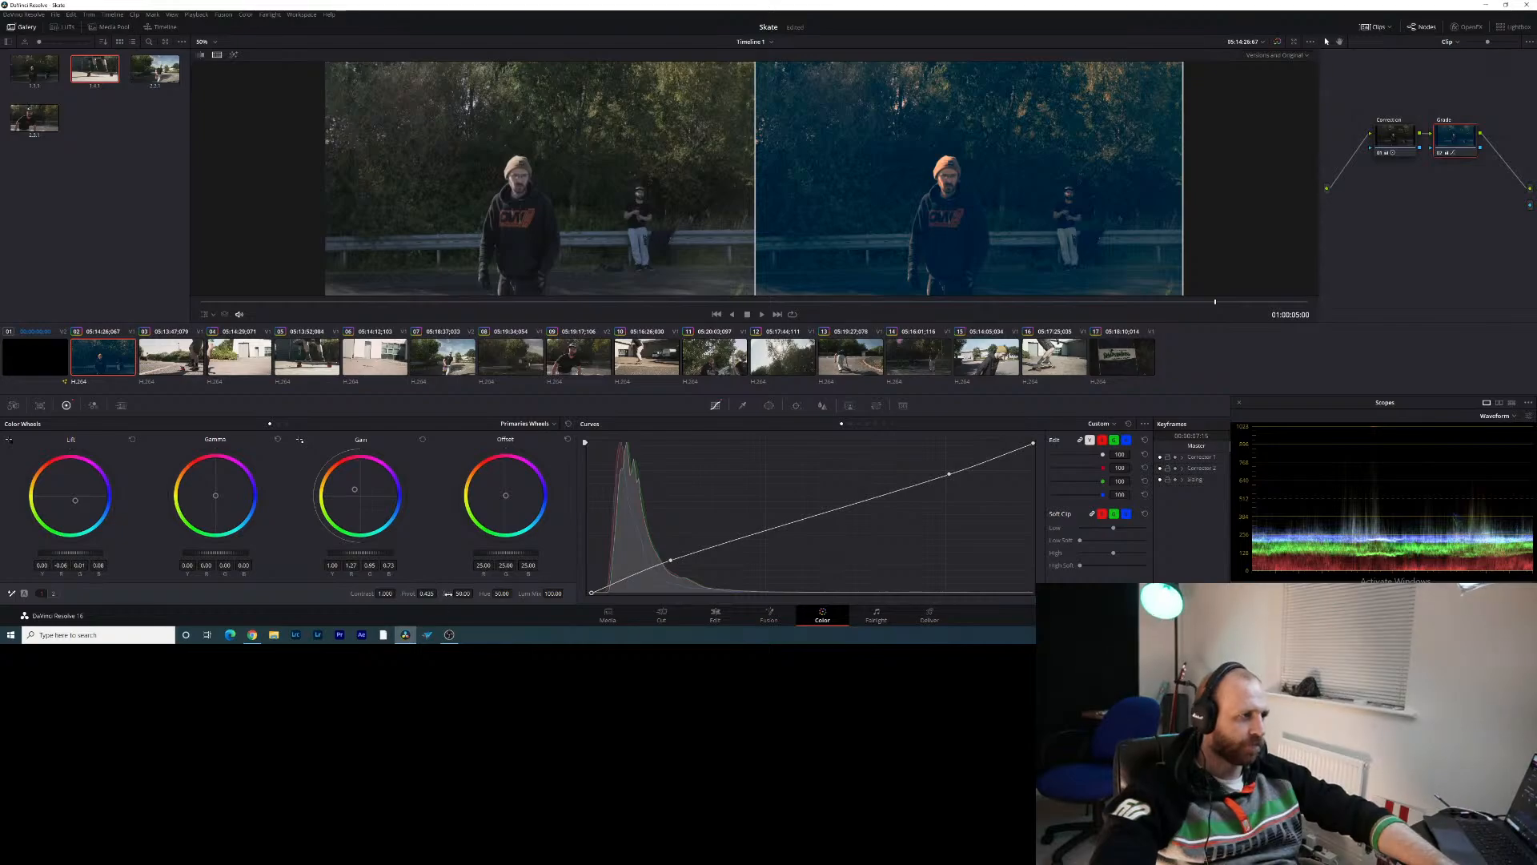
Try lower and higher saturation on clip 2's Grade node, and return the saturation to 50
{"action": "left_click_drag", "start_coordinate": [448, 593], "coordinate": [362, 593]}
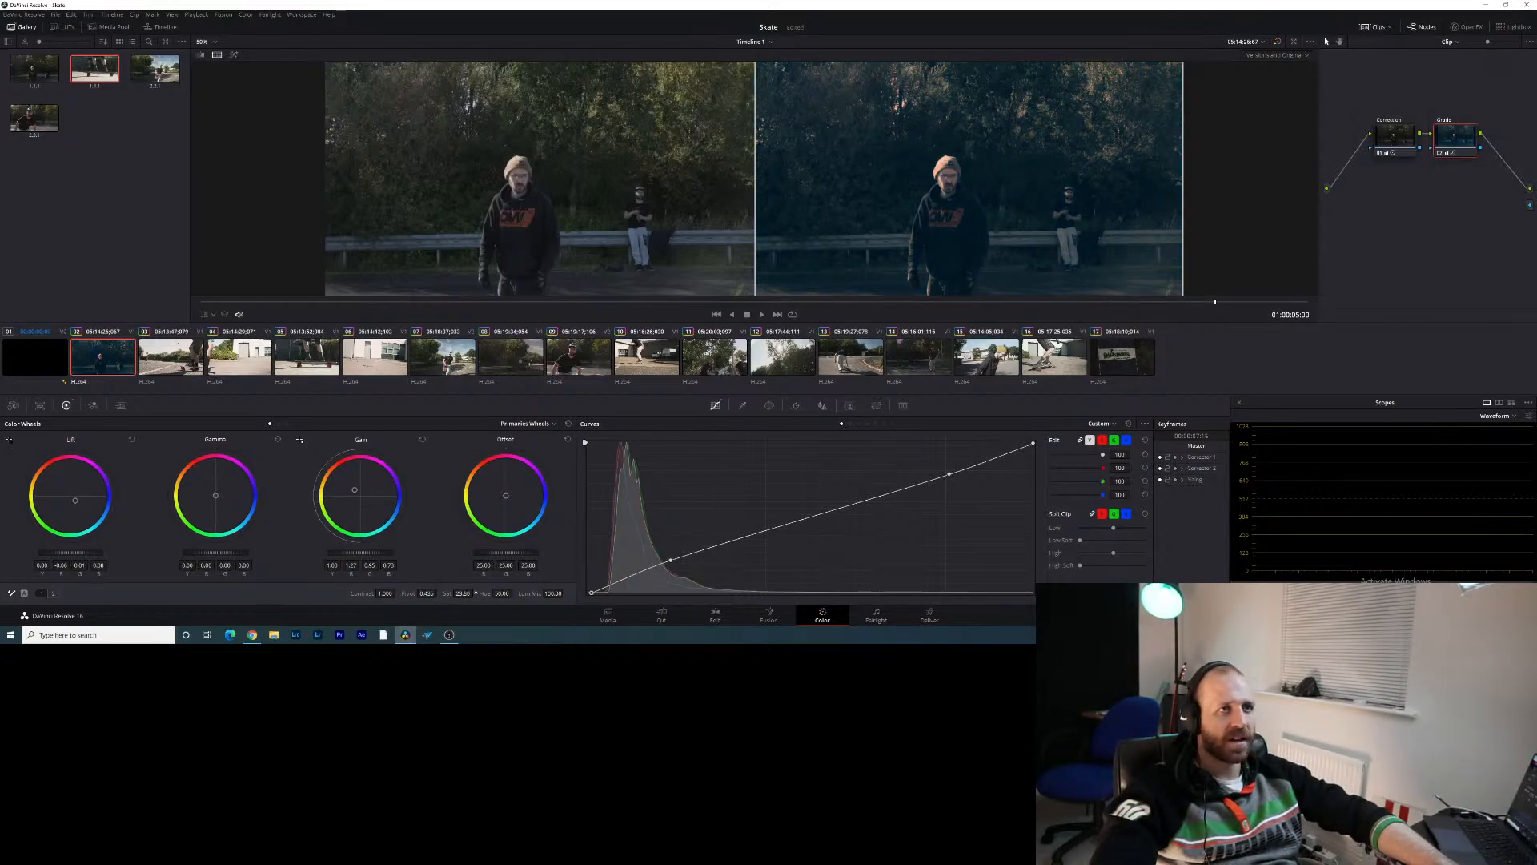
{"action": "left_click_drag", "start_coordinate": [476, 594], "coordinate": [628, 594]}
{"action": "left_click_drag", "start_coordinate": [475, 593], "coordinate": [440, 593]}
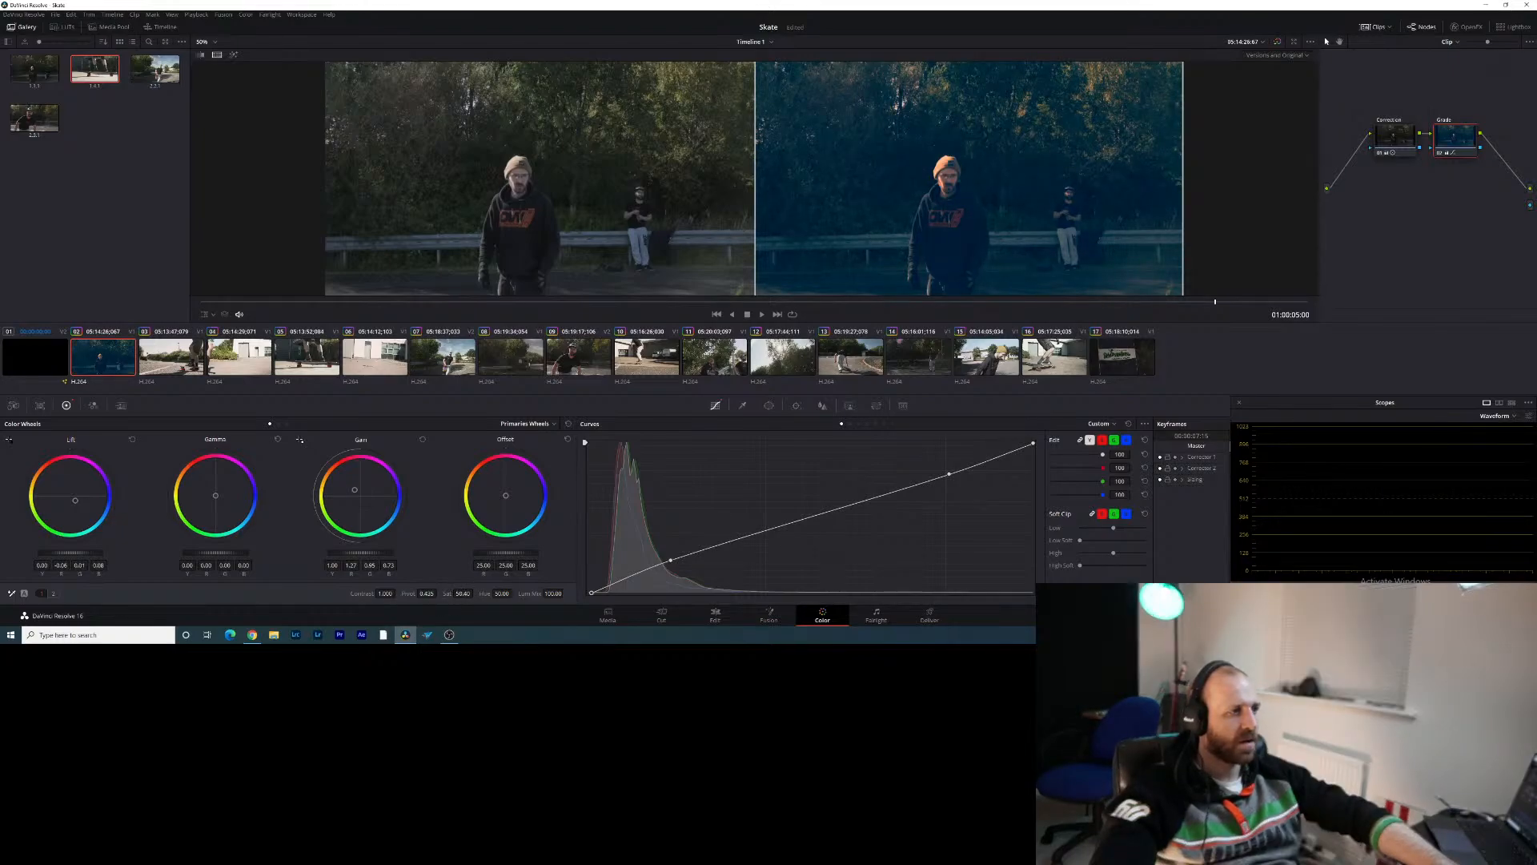
{"action": "type", "text": "80"}
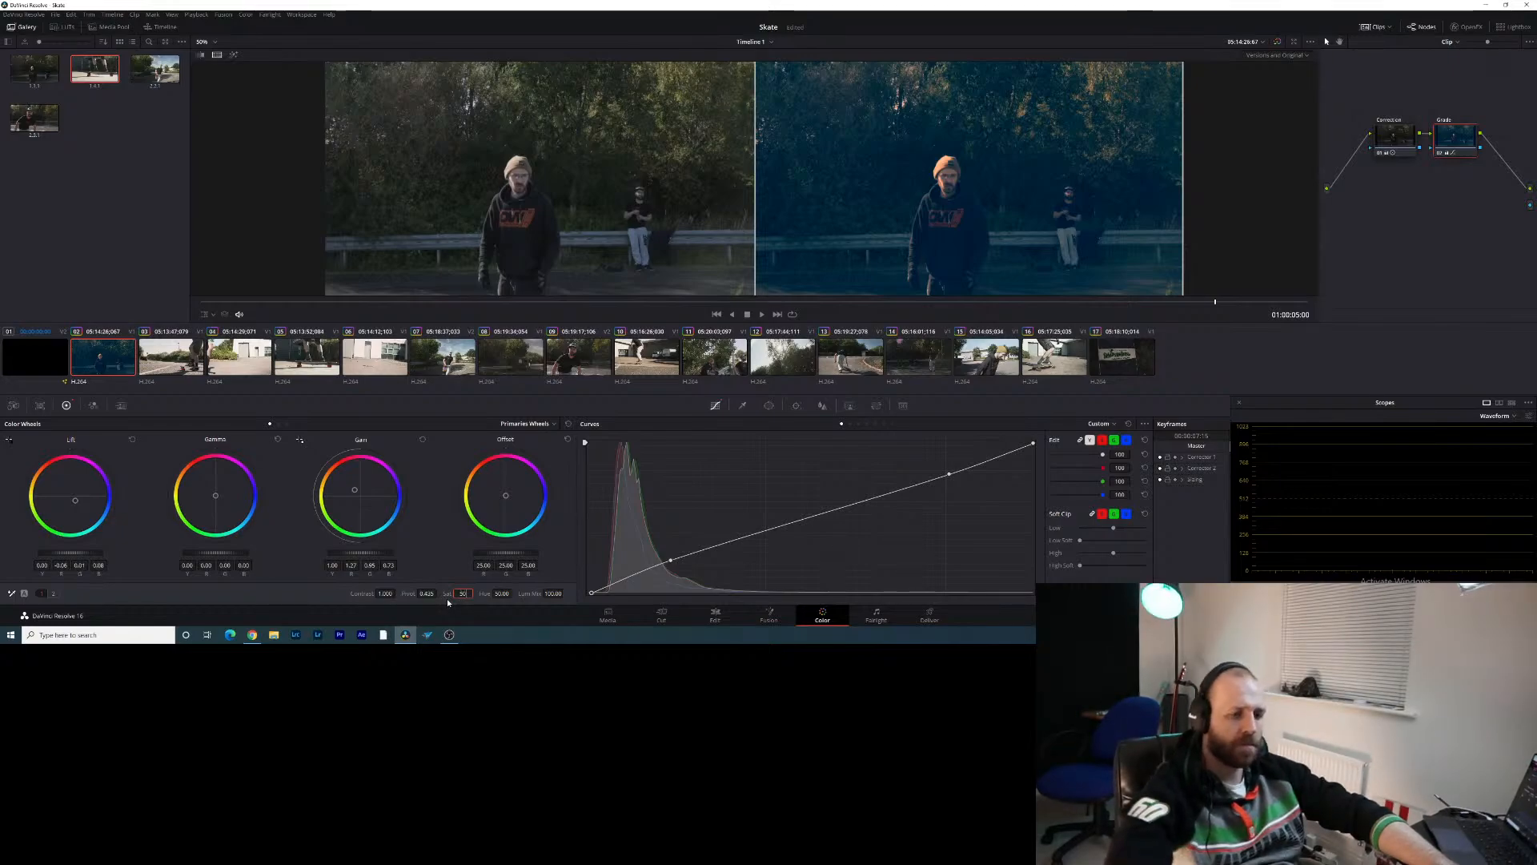
{"action": "key", "text": "Return"}
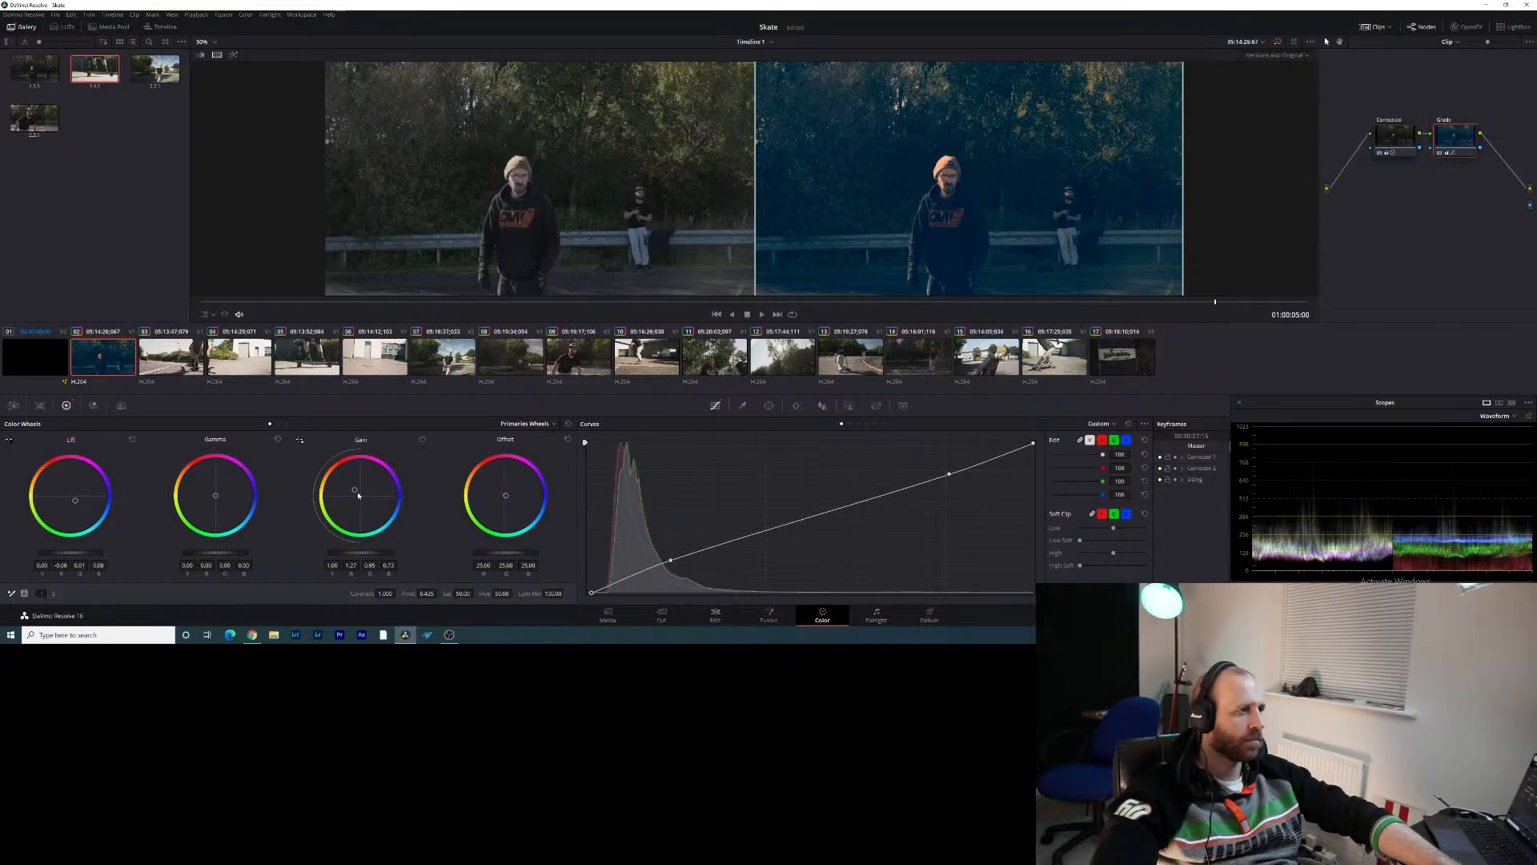
Rebalance the Grade node's orange gain and blue lift, with gain red at about 1.20 and blue at about 0.73
{"action": "left_click_drag", "start_coordinate": [358, 496], "coordinate": [353, 489]}
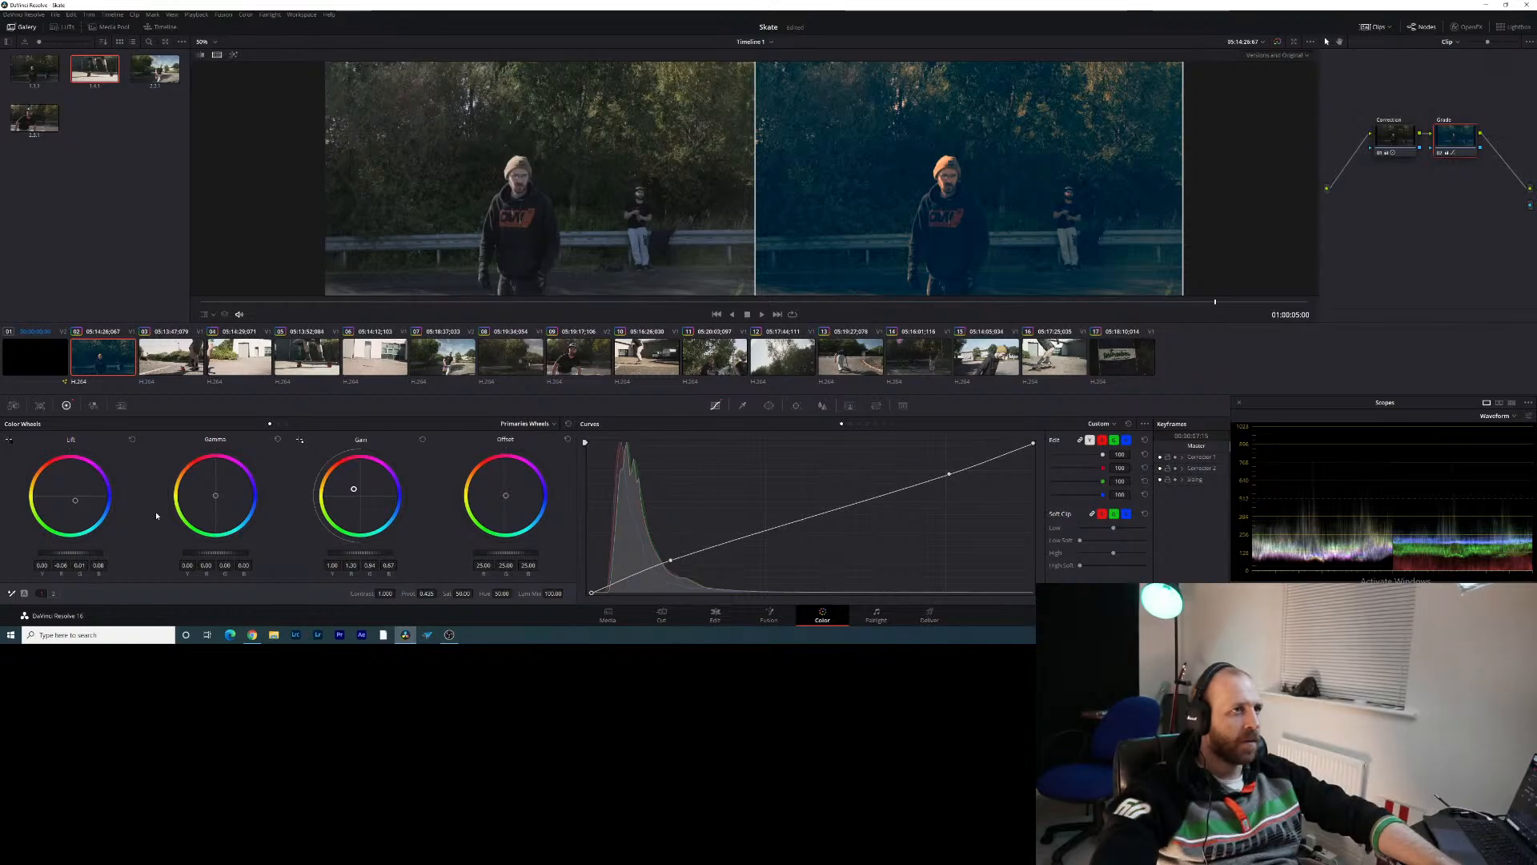
{"action": "left_click_drag", "start_coordinate": [73, 501], "coordinate": [74, 500]}
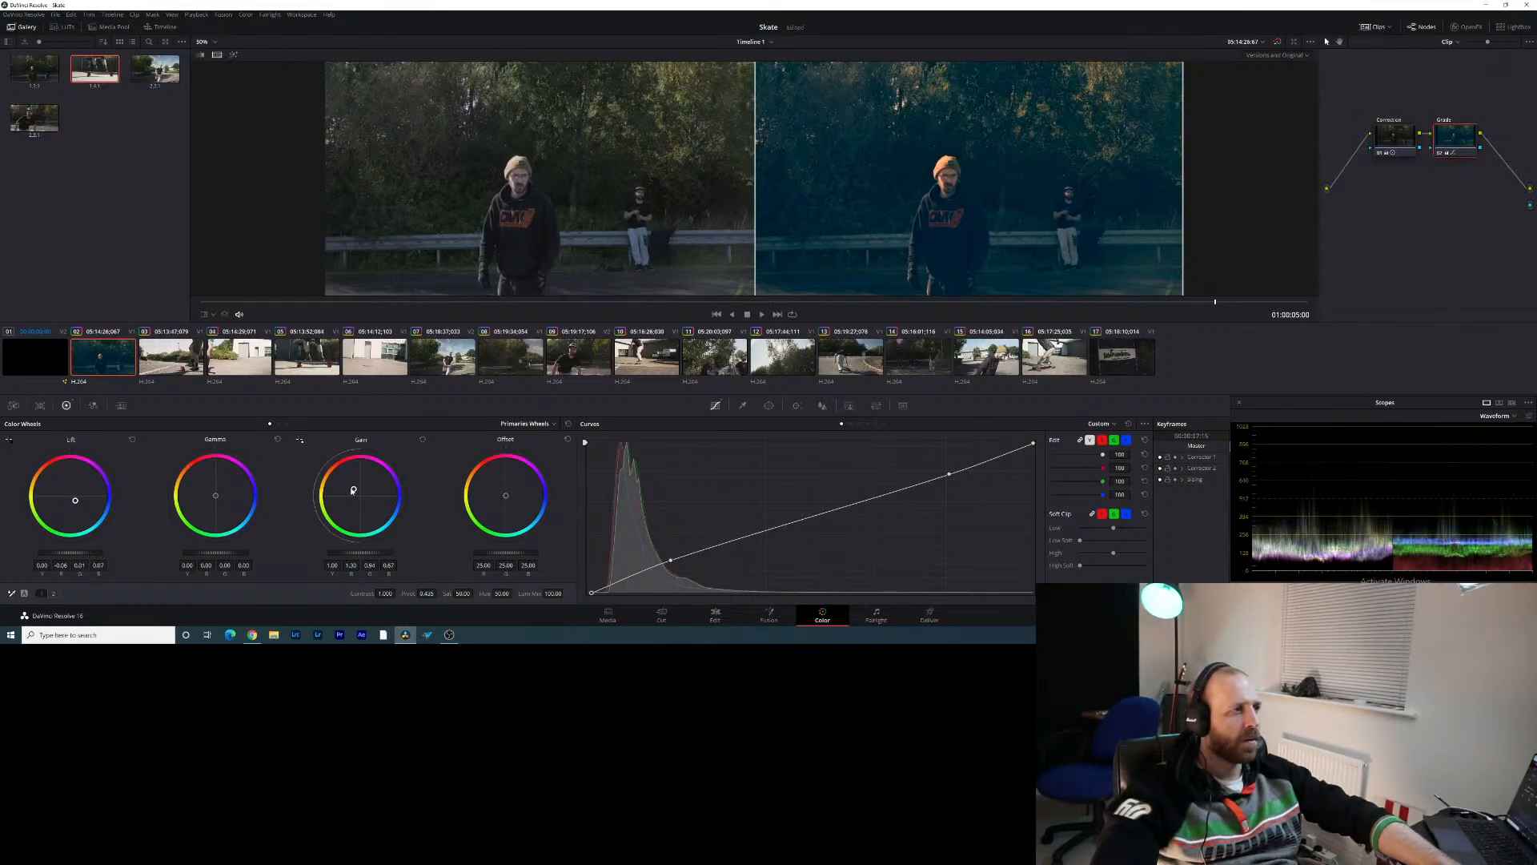
{"action": "left_click_drag", "start_coordinate": [353, 491], "coordinate": [355, 490]}
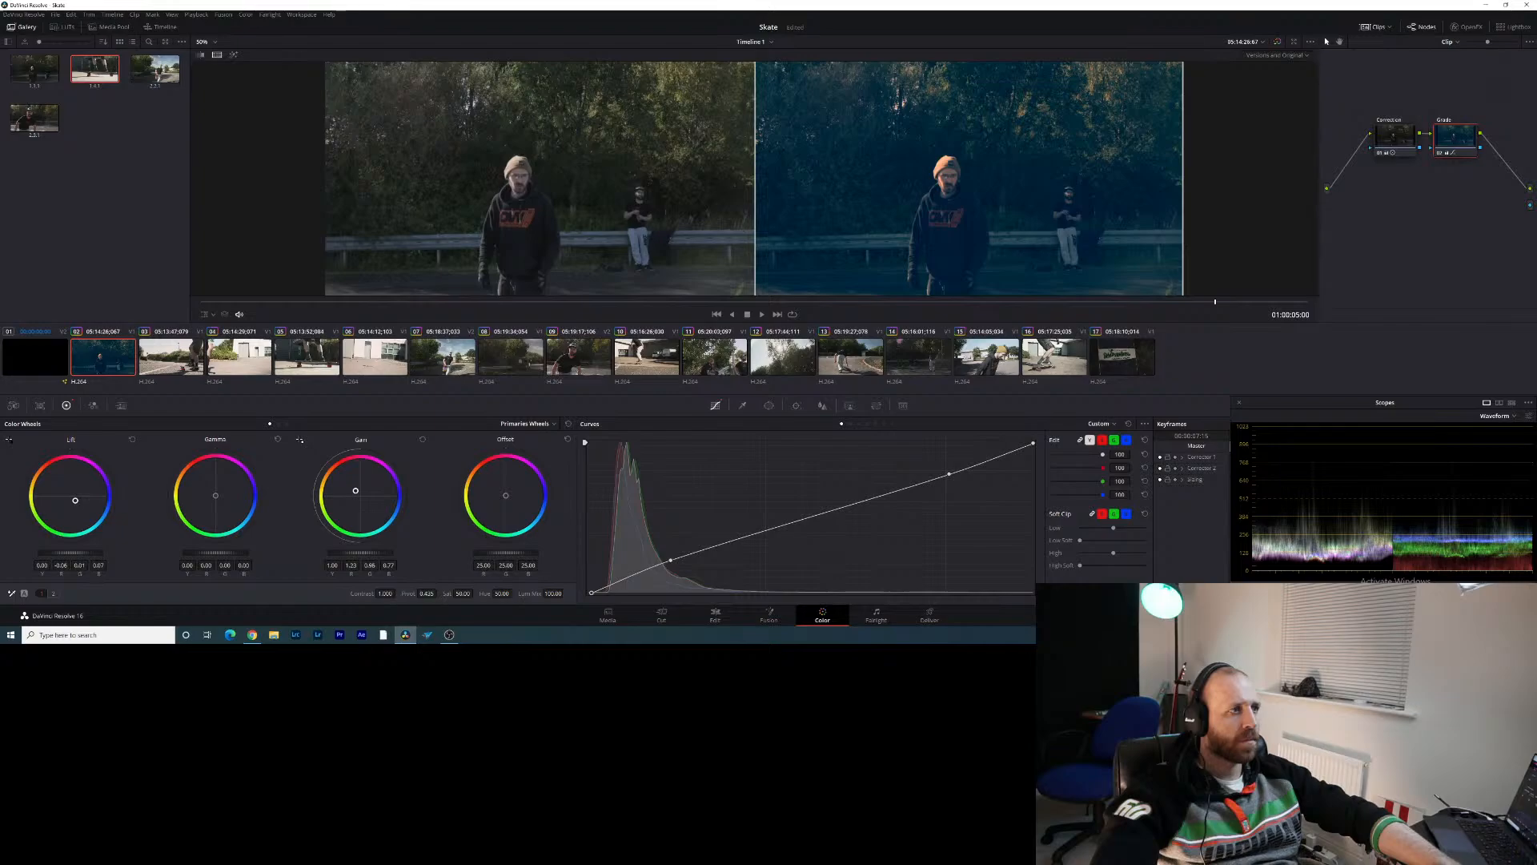
{"action": "left_click_drag", "start_coordinate": [355, 490], "coordinate": [353, 490]}
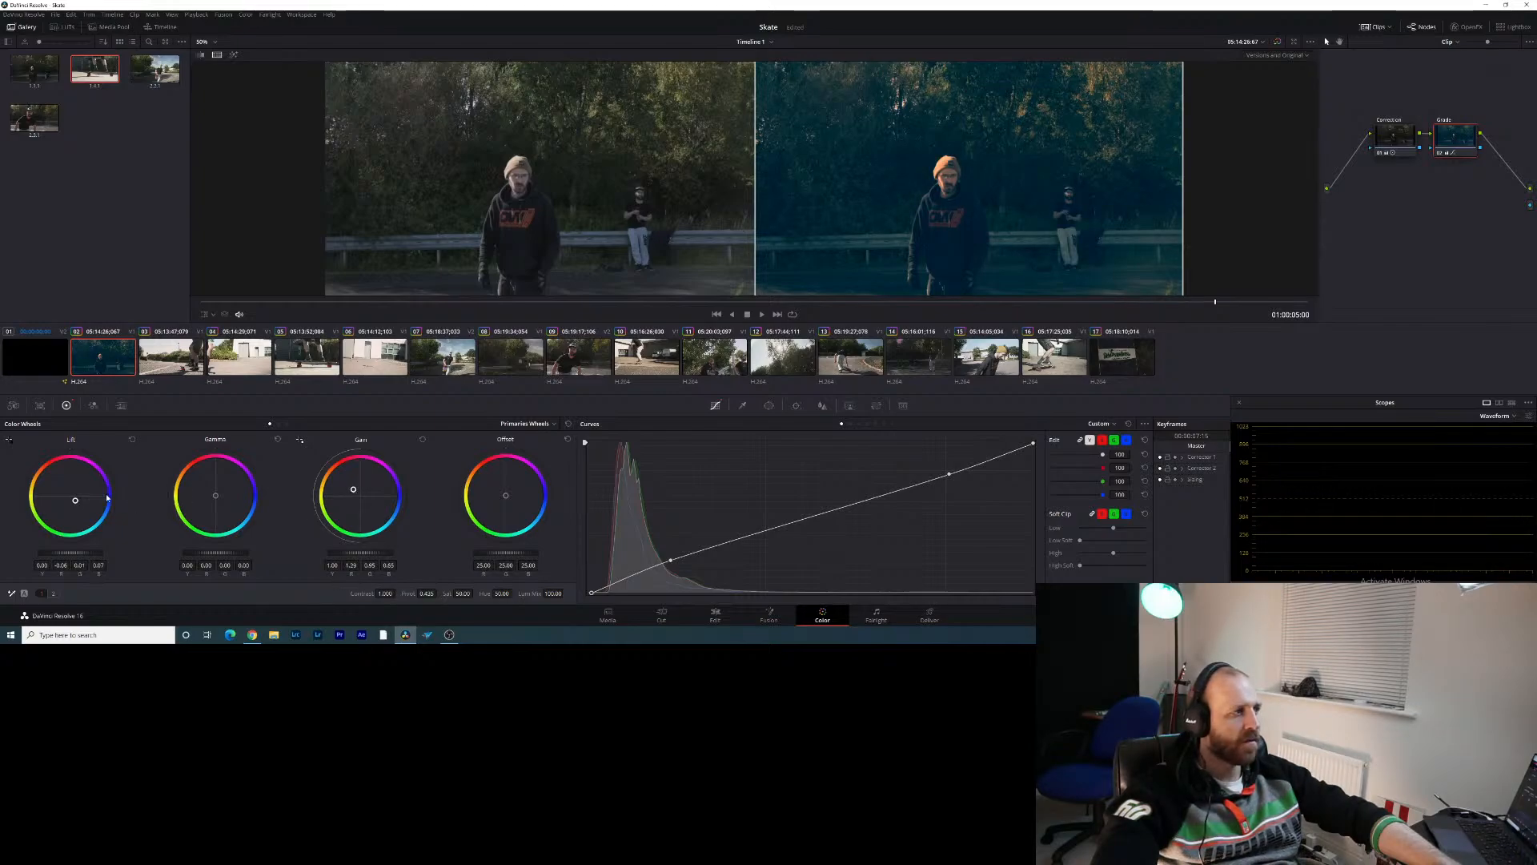
{"action": "left_click_drag", "start_coordinate": [107, 497], "coordinate": [106, 495]}
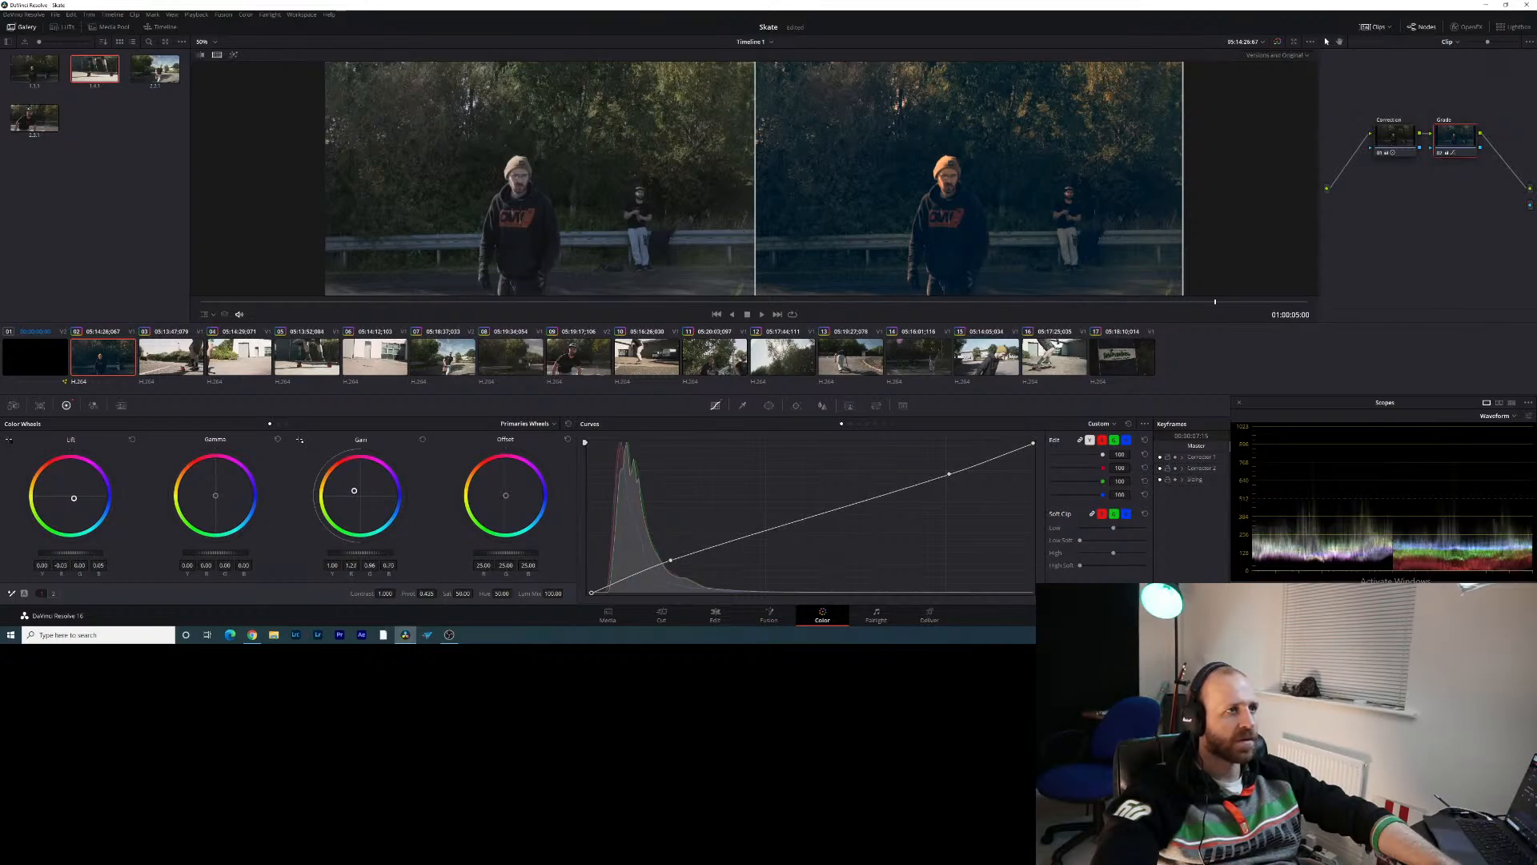
{"action": "left_click_drag", "start_coordinate": [353, 490], "coordinate": [355, 490]}
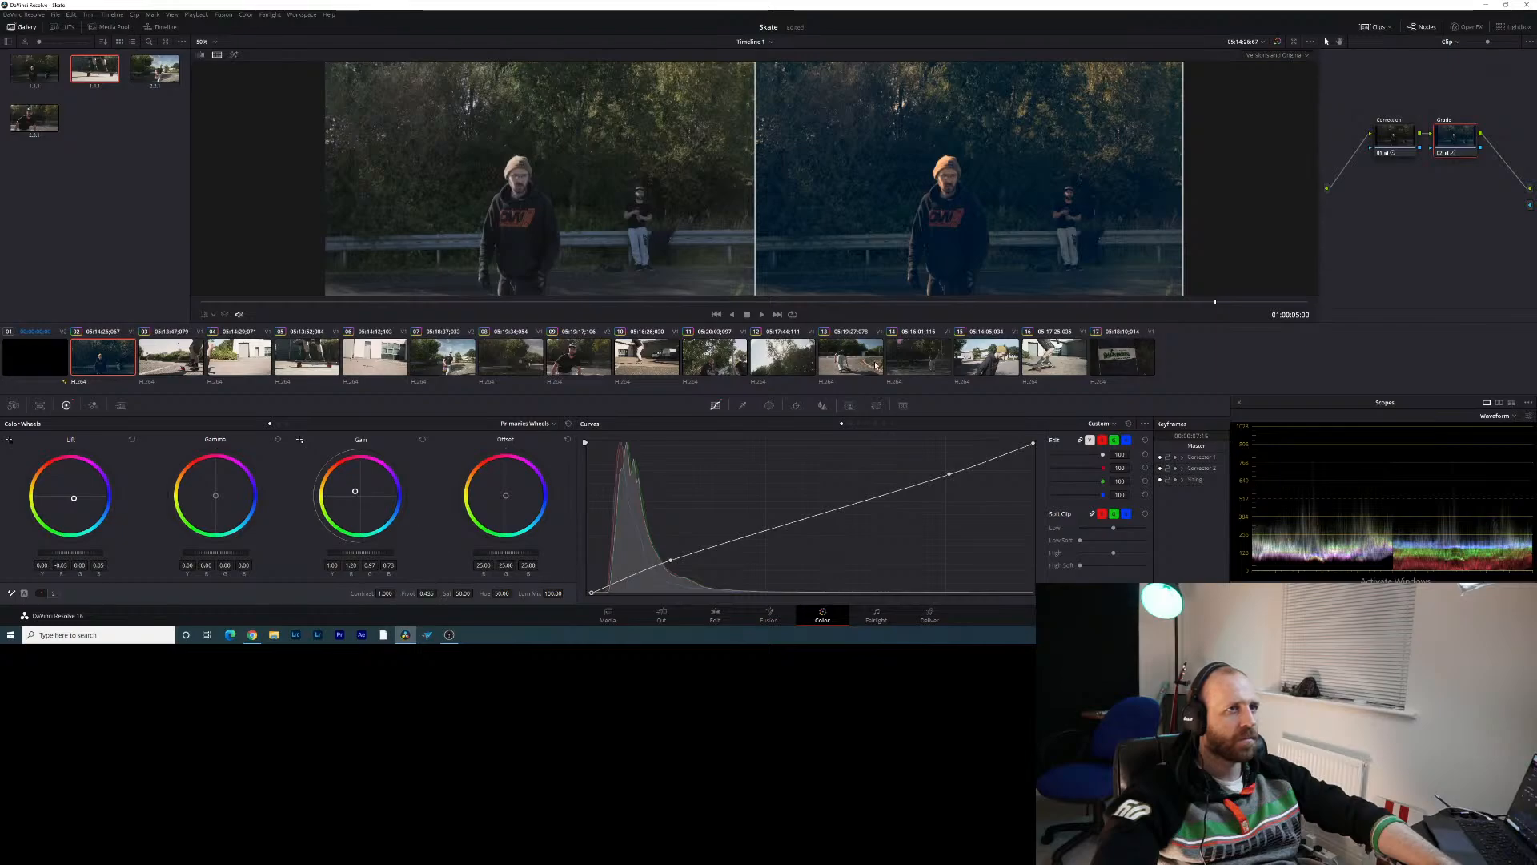
Try shifting the Grade node's hue, reset it to 50, and raise the saturation to about 57
{"action": "left_click_drag", "start_coordinate": [495, 593], "coordinate": [517, 593]}
{"action": "double_click", "coordinate": [502, 593]}
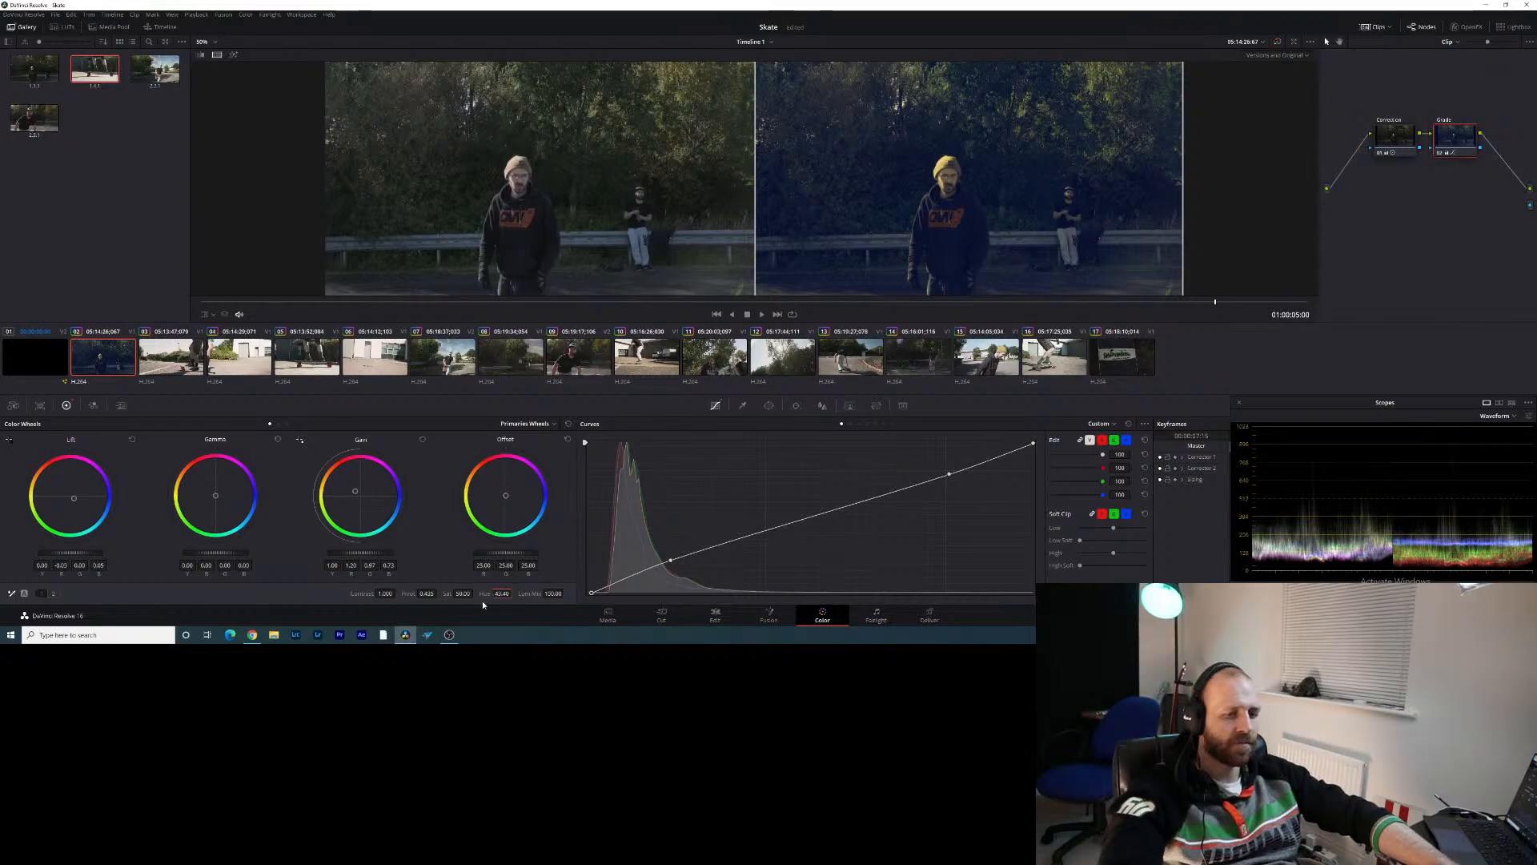
{"action": "type", "text": "50"}
{"action": "key", "text": "Return"}
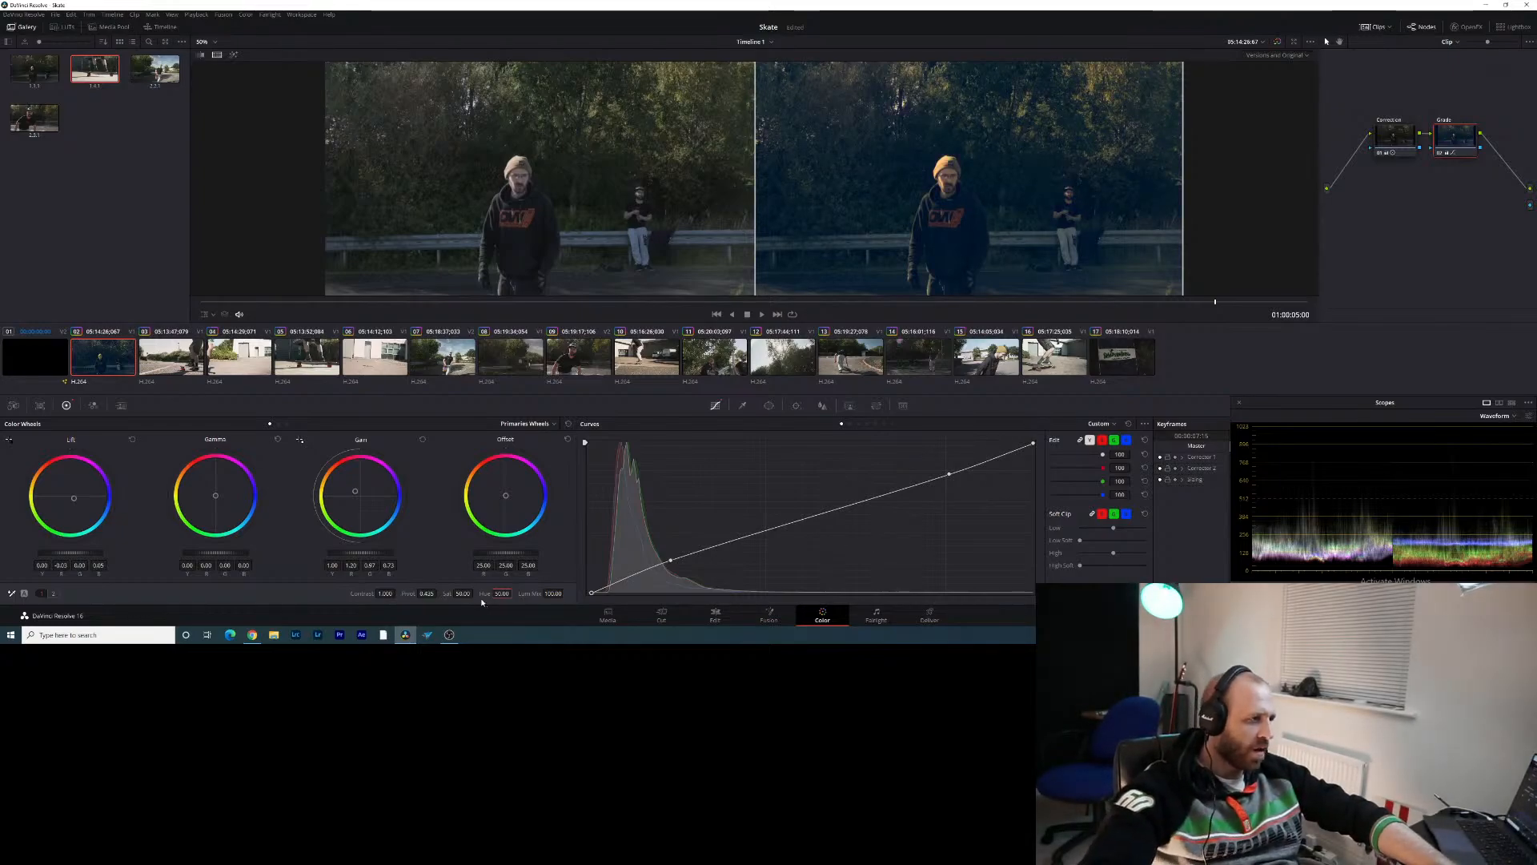
{"action": "left_click_drag", "start_coordinate": [461, 594], "coordinate": [473, 594]}
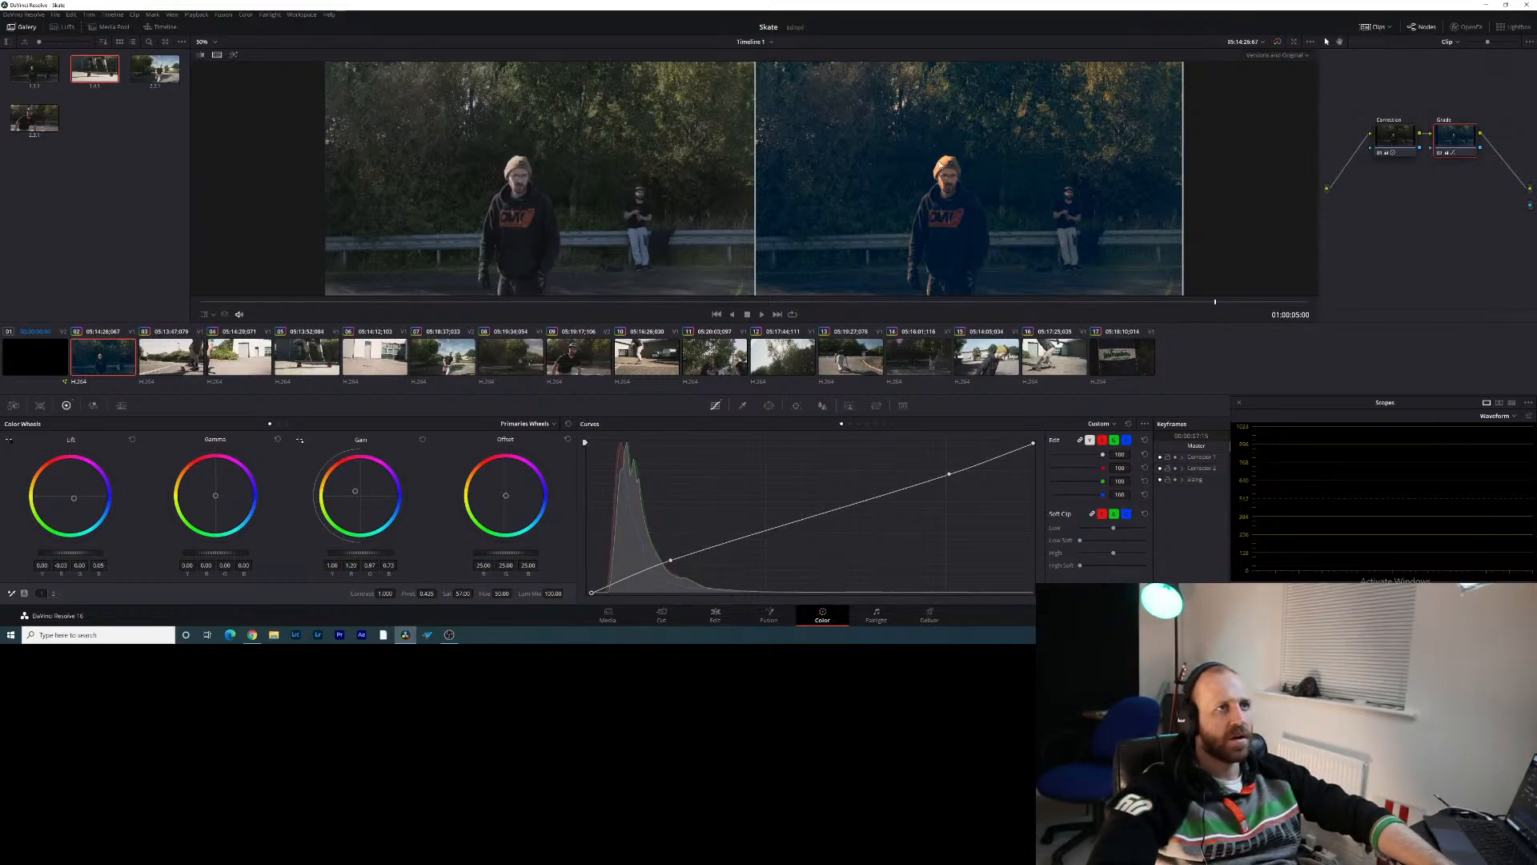
Grab a still of clip 2's finished grade into the gallery
{"action": "right_click", "coordinate": [96, 356]}
{"action": "mouse_move", "coordinate": [137, 144]}
{"action": "right_click", "coordinate": [894, 165]}
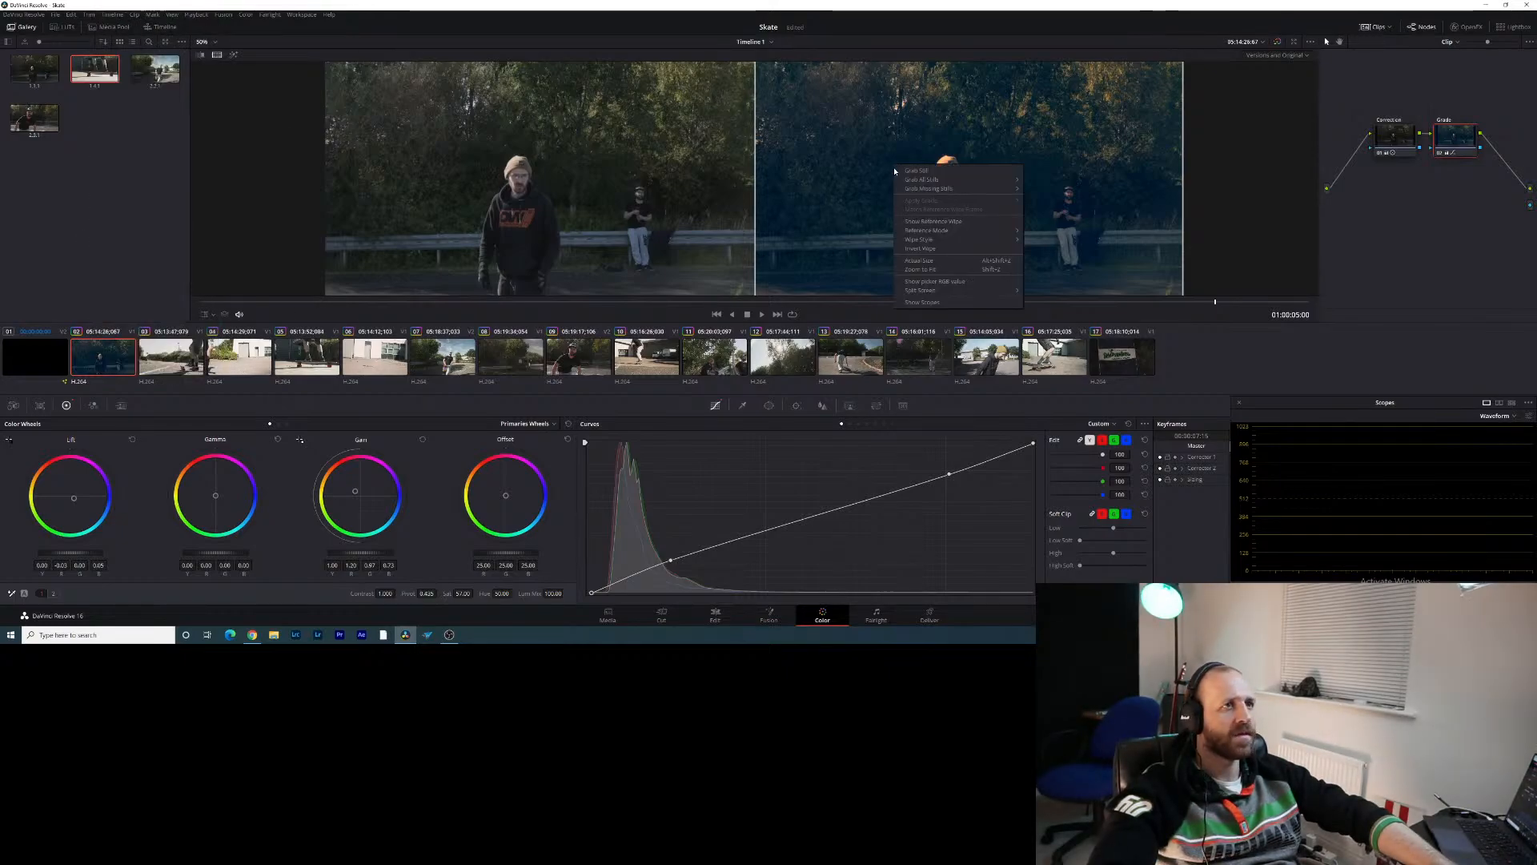
{"action": "left_click", "coordinate": [809, 210]}
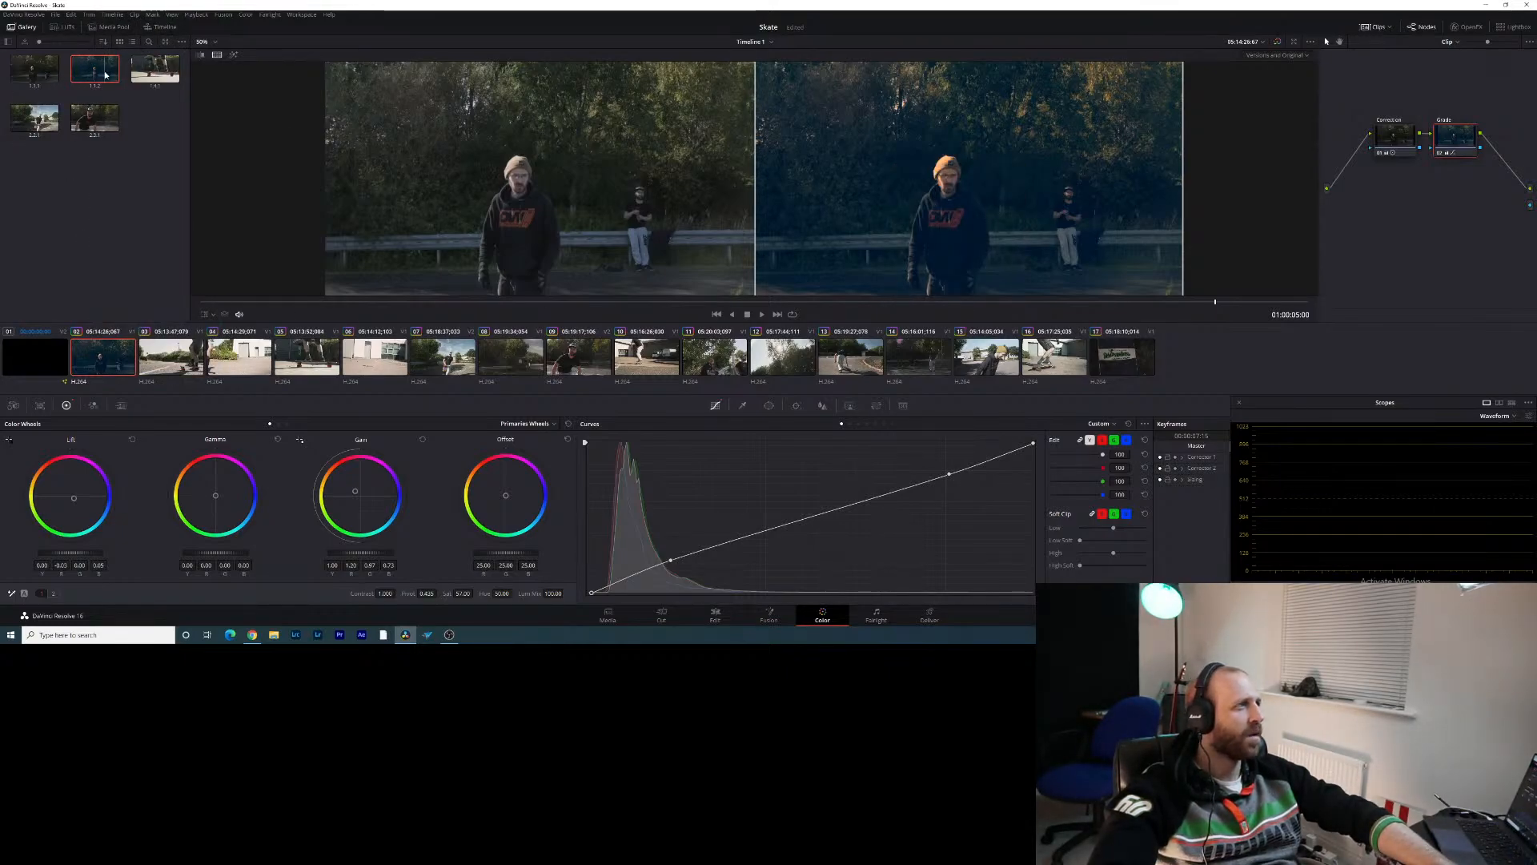
Apply the grade from clip 2's new still to clip 3
{"action": "key", "text": "Down"}
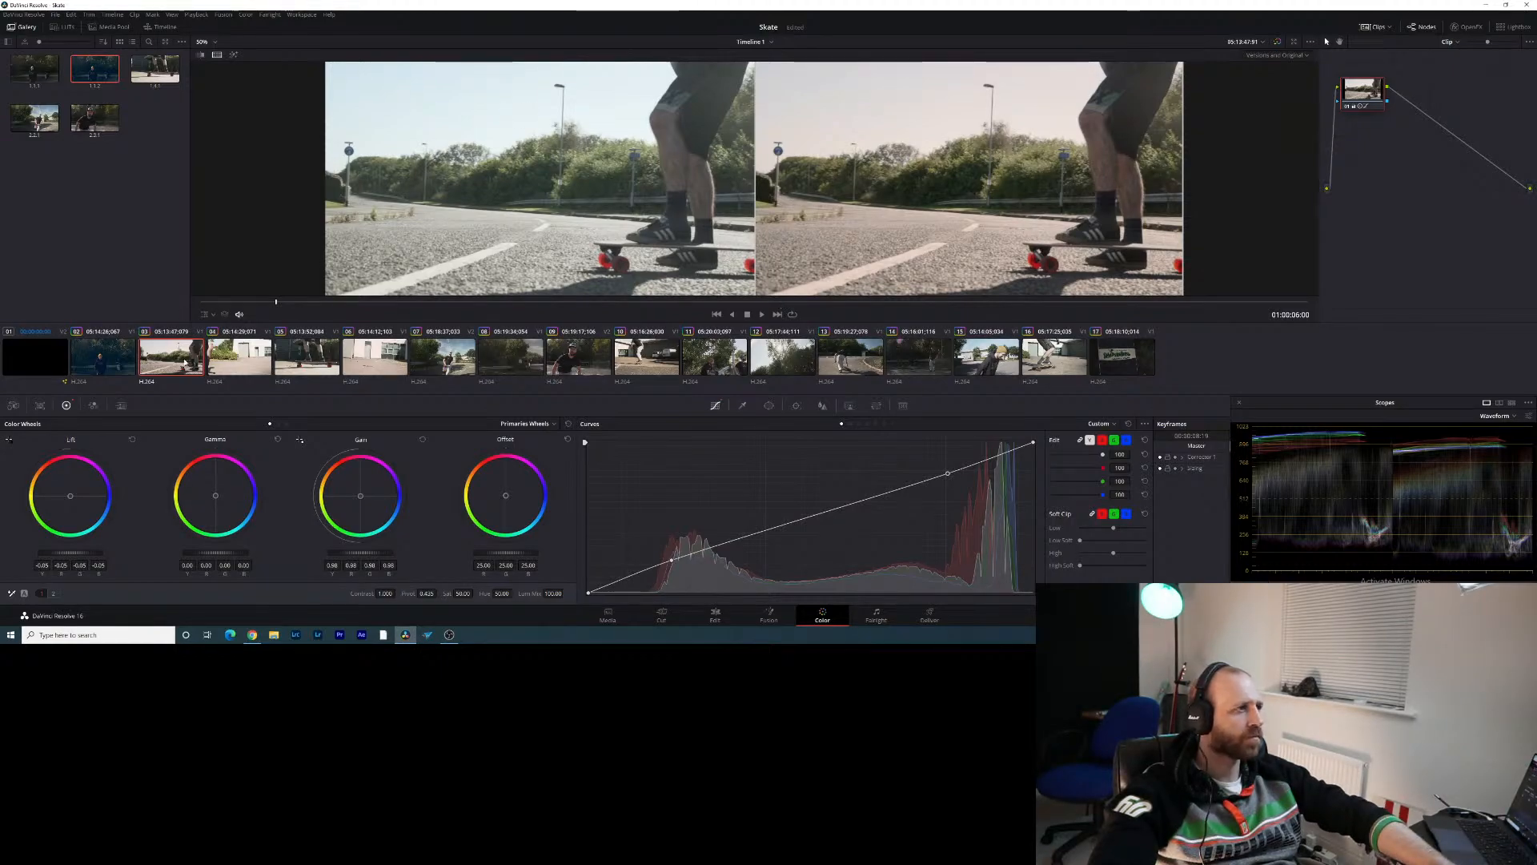
{"action": "right_click", "coordinate": [94, 77]}
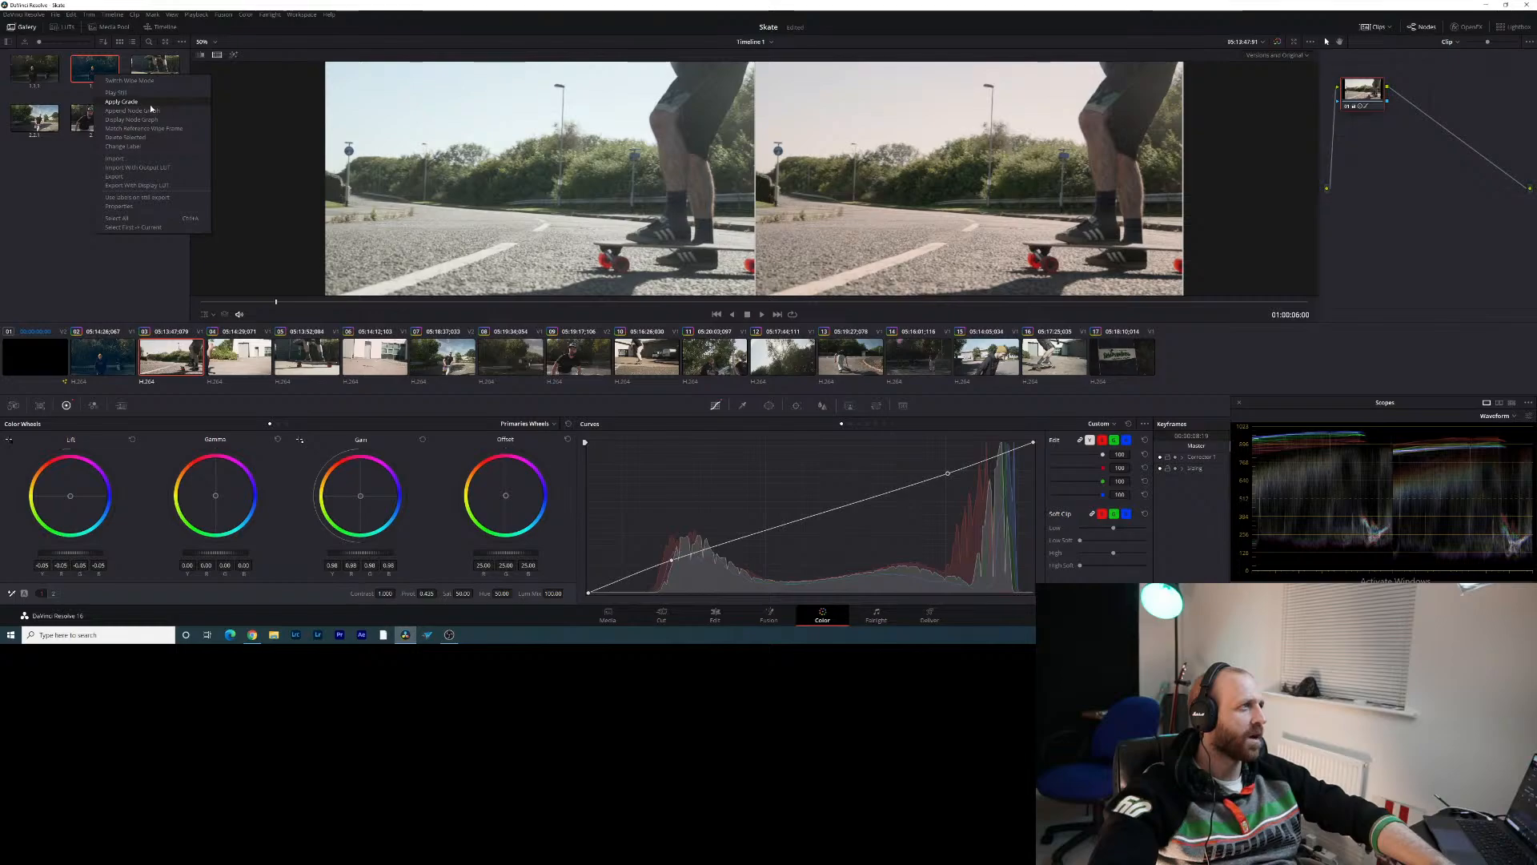
{"action": "left_click", "coordinate": [150, 108]}
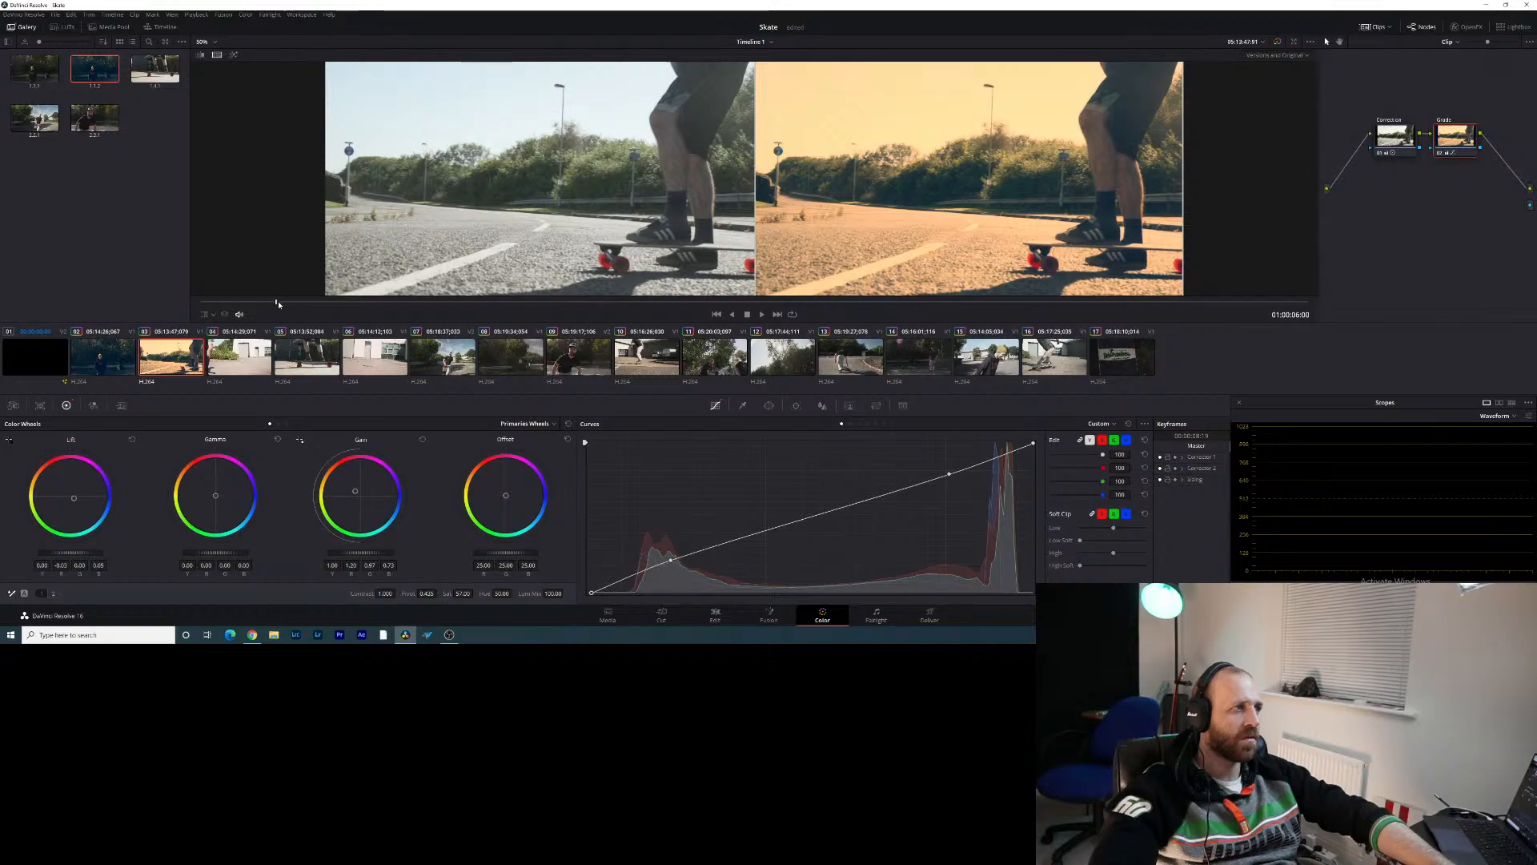
Using Log wheels on clip 3's Grade node, push shadows toward blue, slightly adjust midtones and highlights, and raise midtone detail and colour boost
{"action": "left_click_drag", "start_coordinate": [284, 304], "coordinate": [697, 315]}
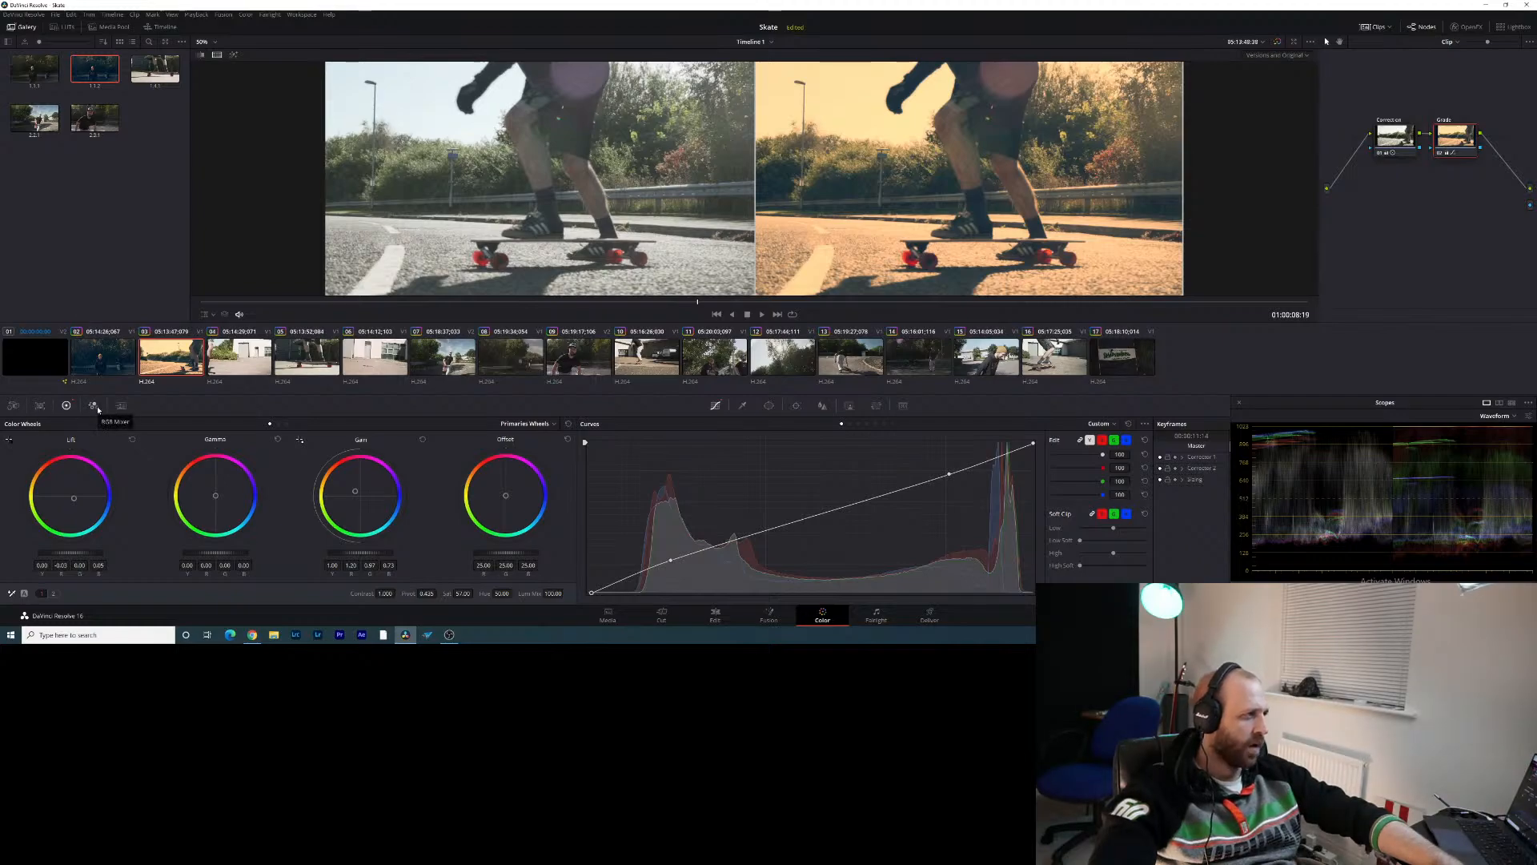
{"action": "left_click", "coordinate": [94, 405]}
{"action": "left_click", "coordinate": [66, 406]}
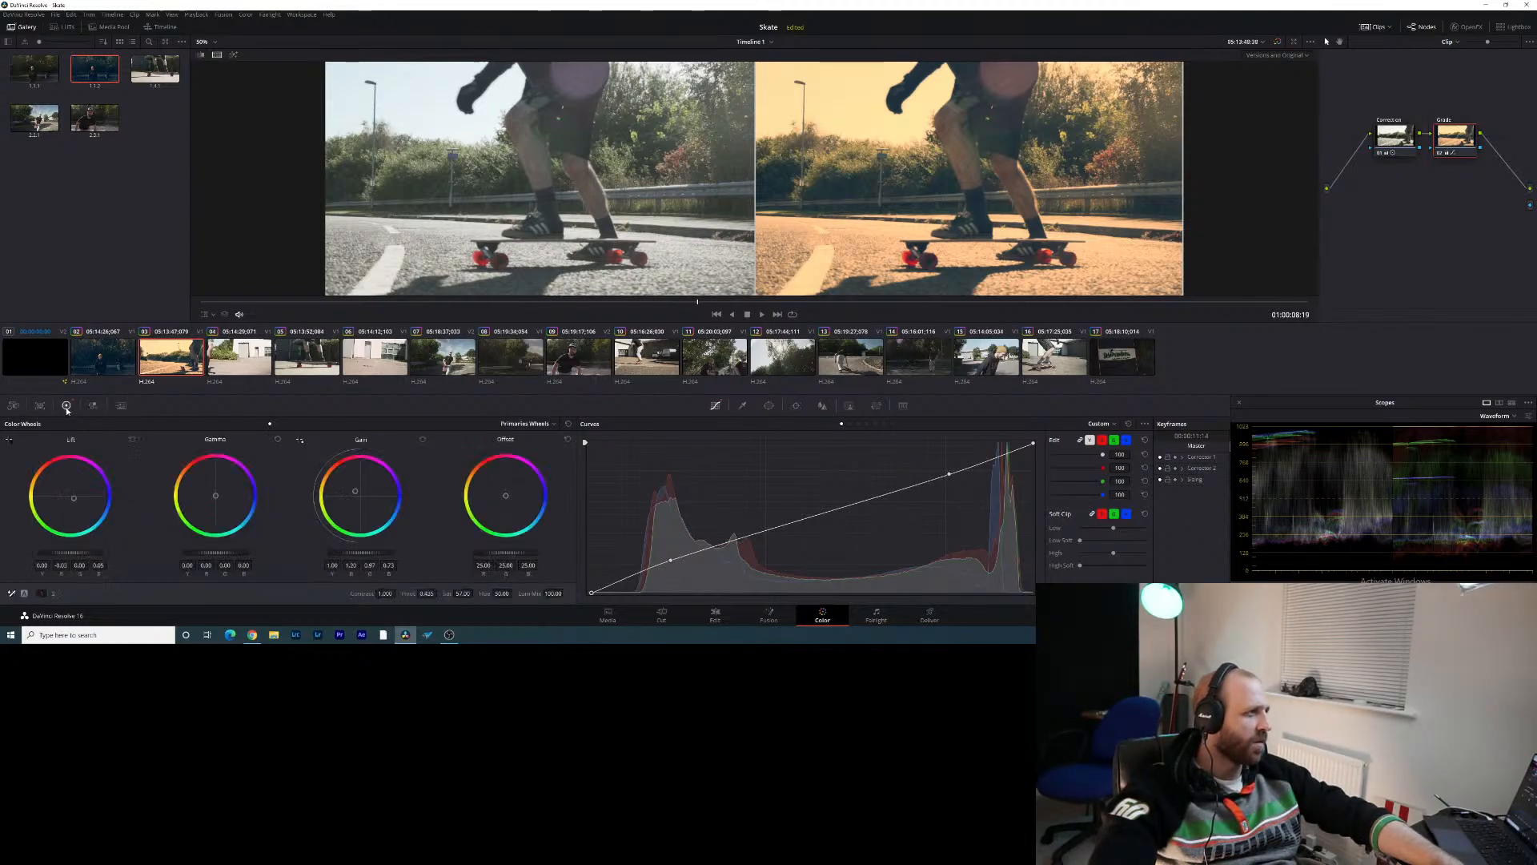
{"action": "left_click", "coordinate": [287, 424]}
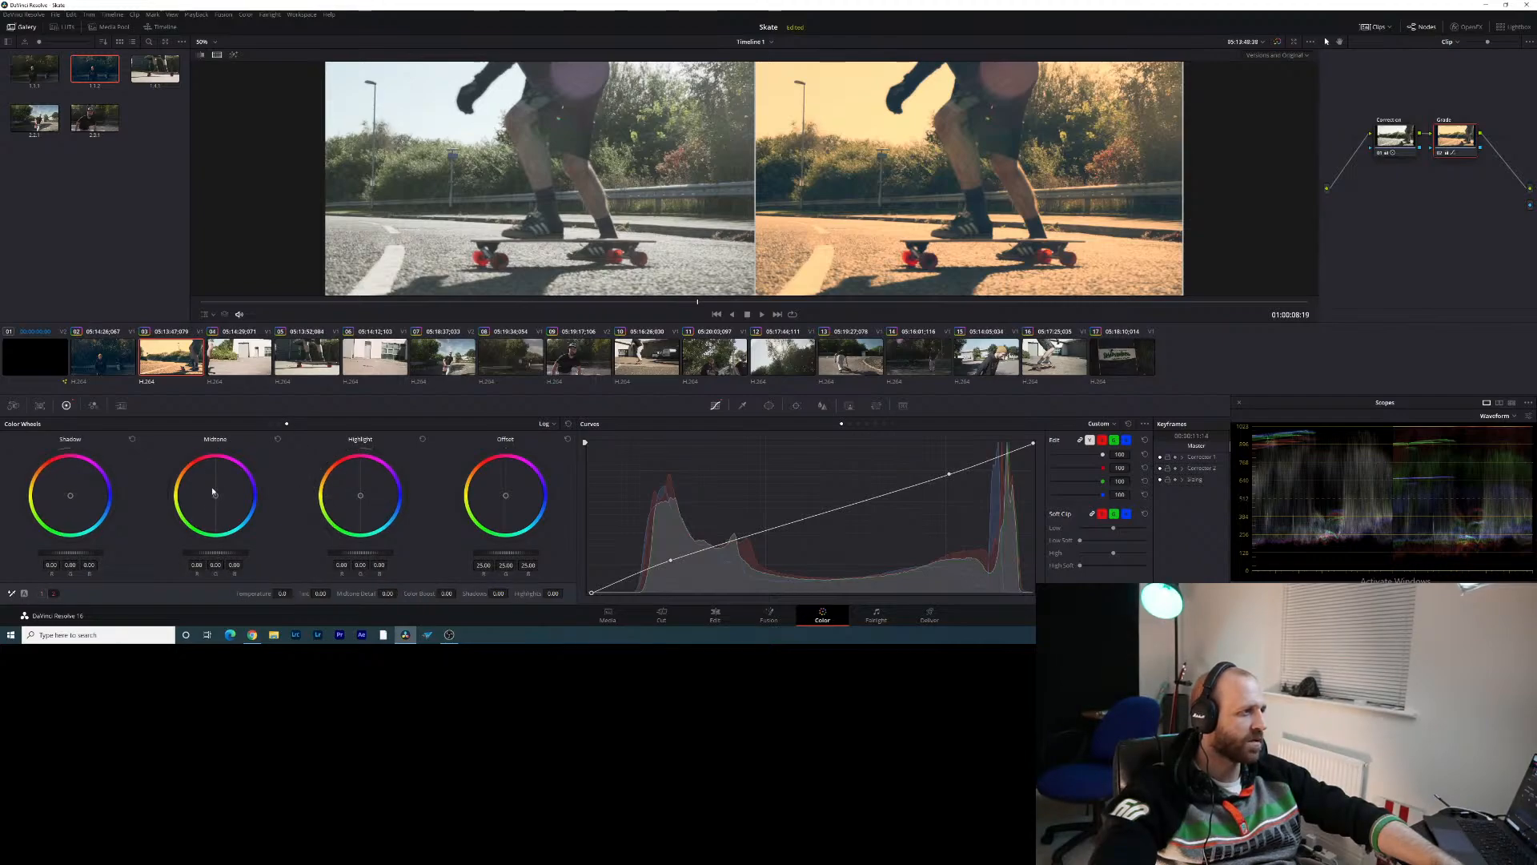
{"action": "mouse_move", "coordinate": [213, 494]}
{"action": "left_mouse_down"}
{"action": "mouse_move", "coordinate": [233, 484]}
{"action": "mouse_move", "coordinate": [217, 495]}
{"action": "left_mouse_up"}
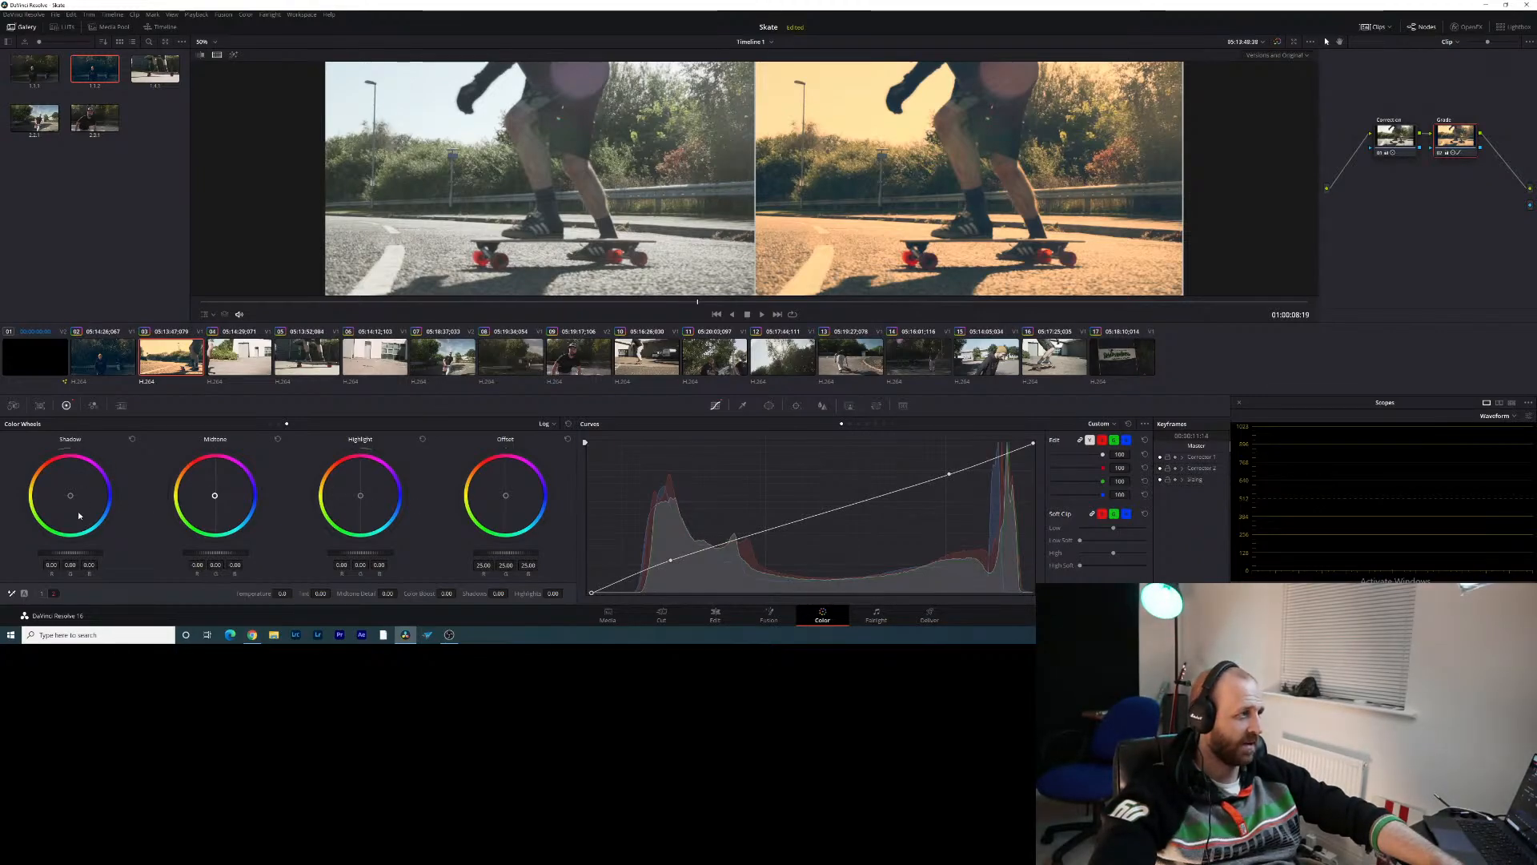
{"action": "left_click_drag", "start_coordinate": [69, 496], "coordinate": [73, 498]}
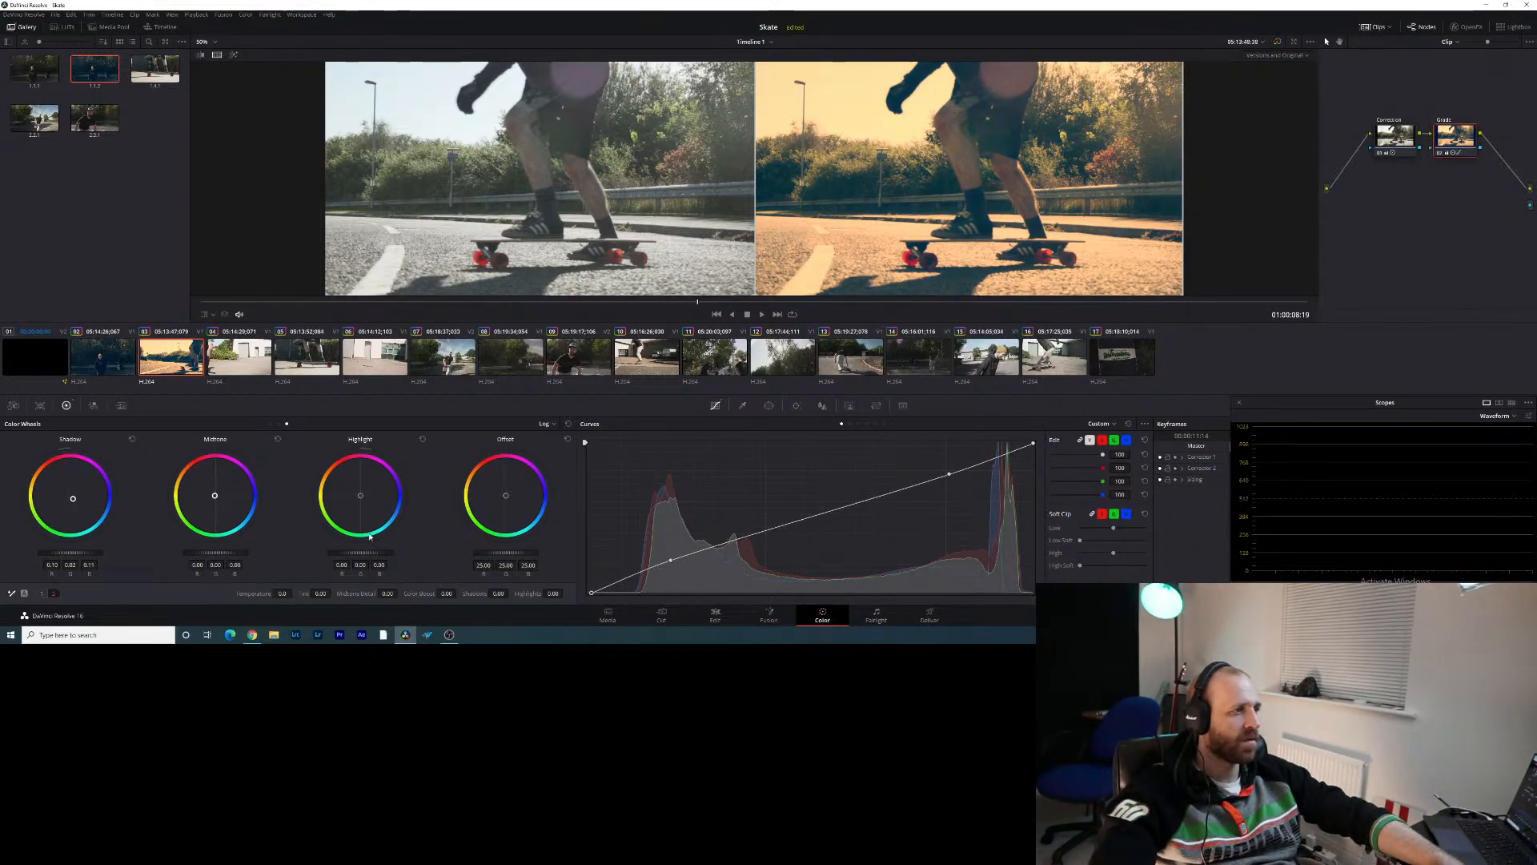
{"action": "left_click_drag", "start_coordinate": [358, 497], "coordinate": [361, 494]}
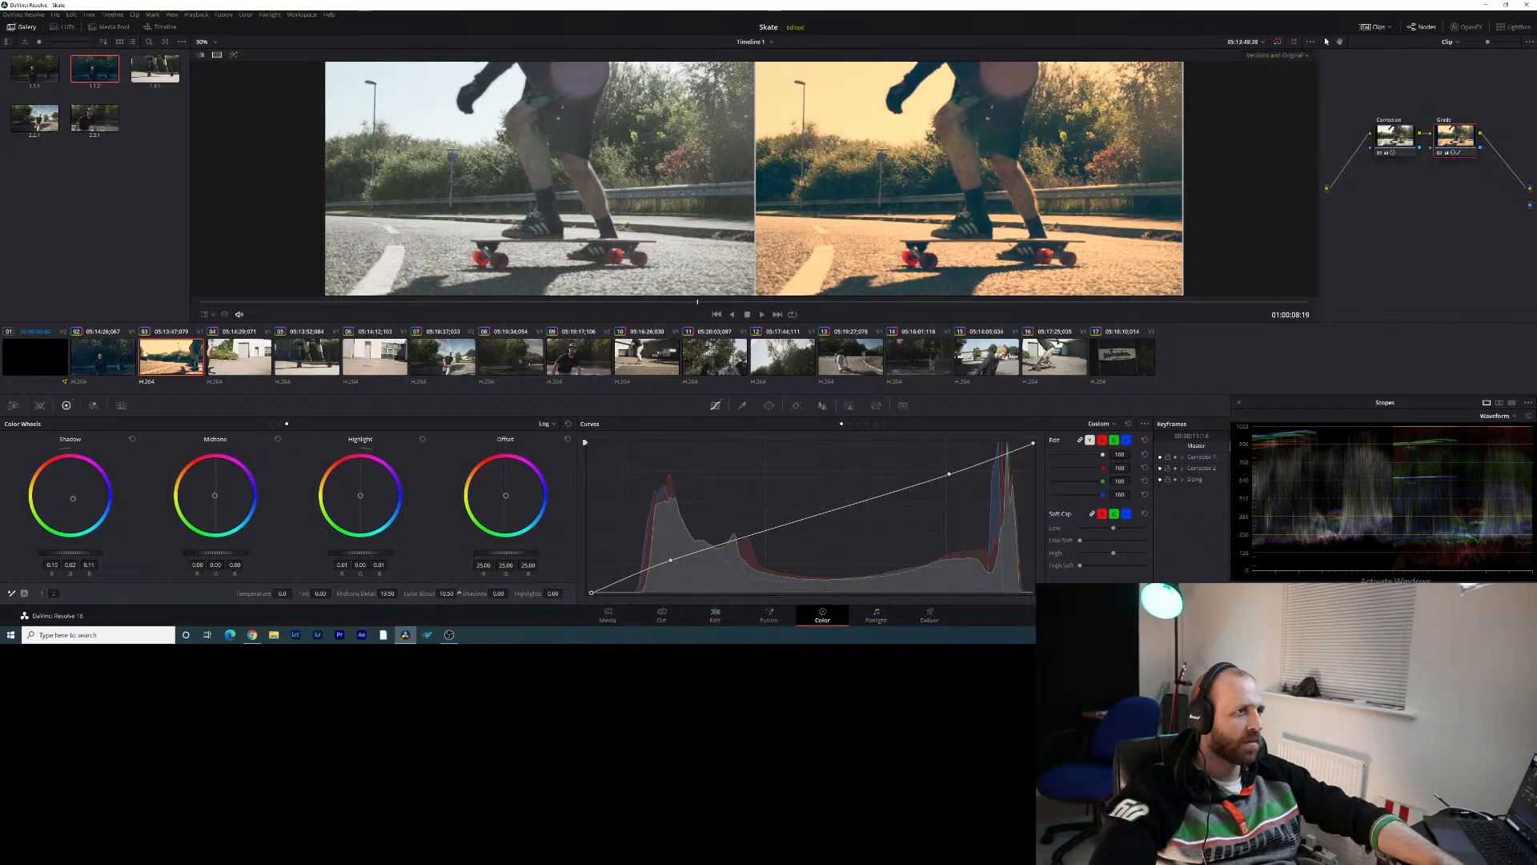
{"action": "left_click_drag", "start_coordinate": [459, 593], "coordinate": [459, 593]}
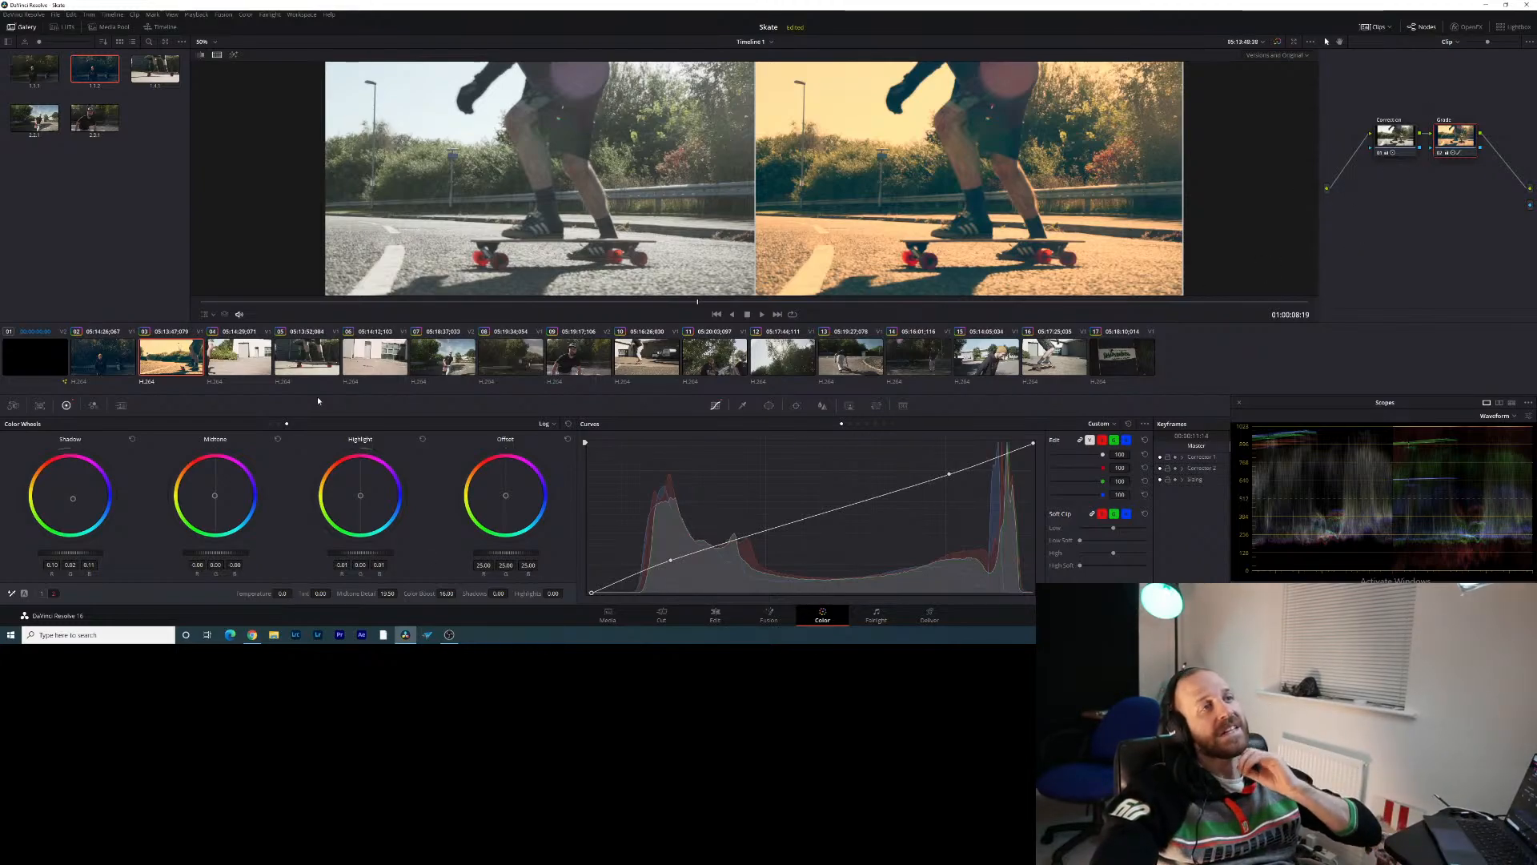
Select clip 2, check the timeline around 01:00:04:18 on the Deliver page, and return to the Color page
{"action": "left_click", "coordinate": [117, 361]}
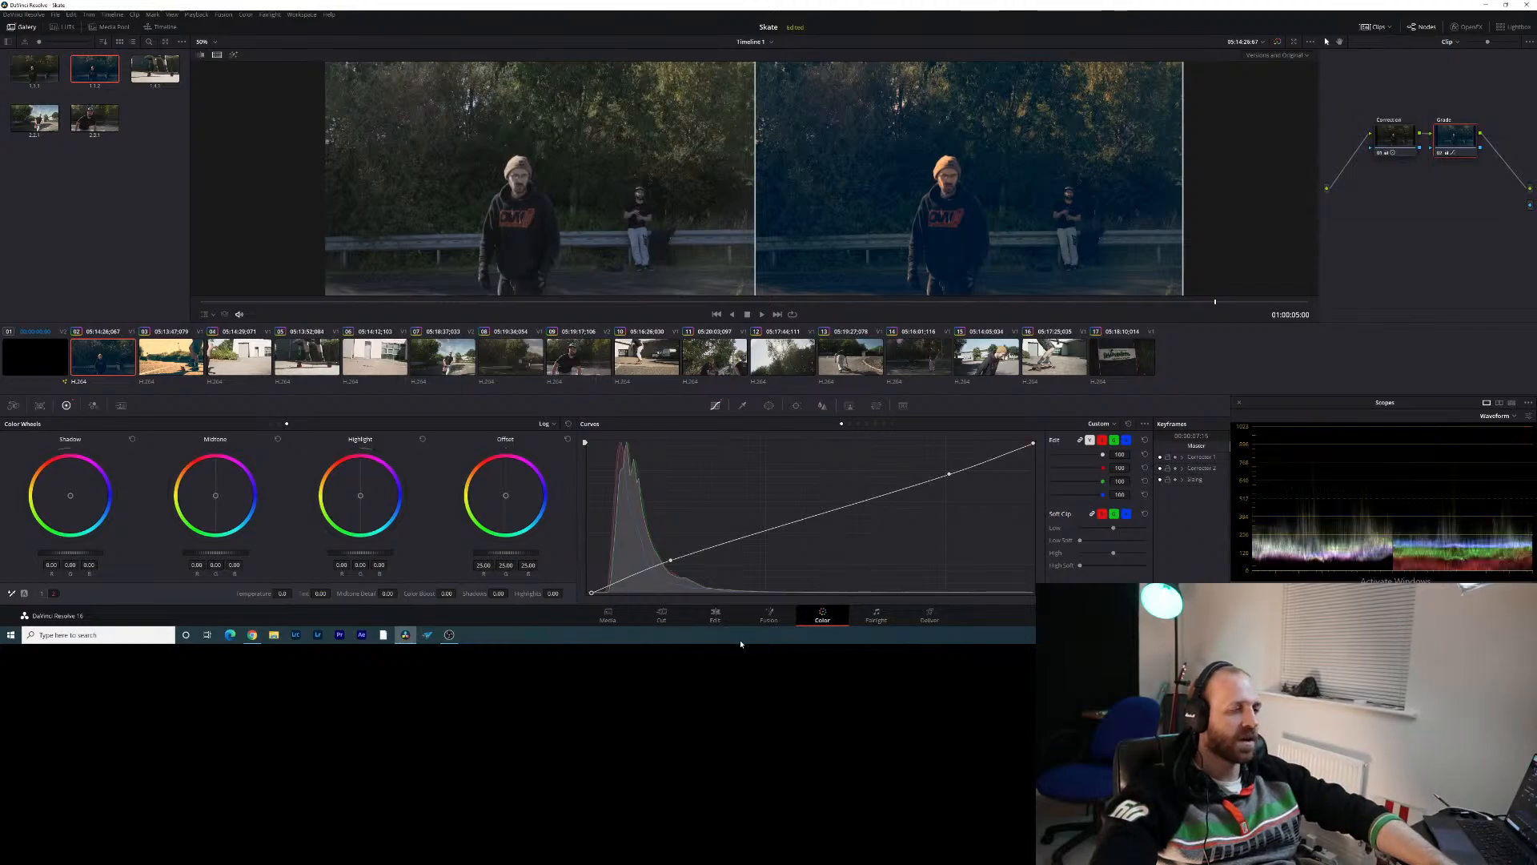
{"action": "left_click", "coordinate": [929, 616]}
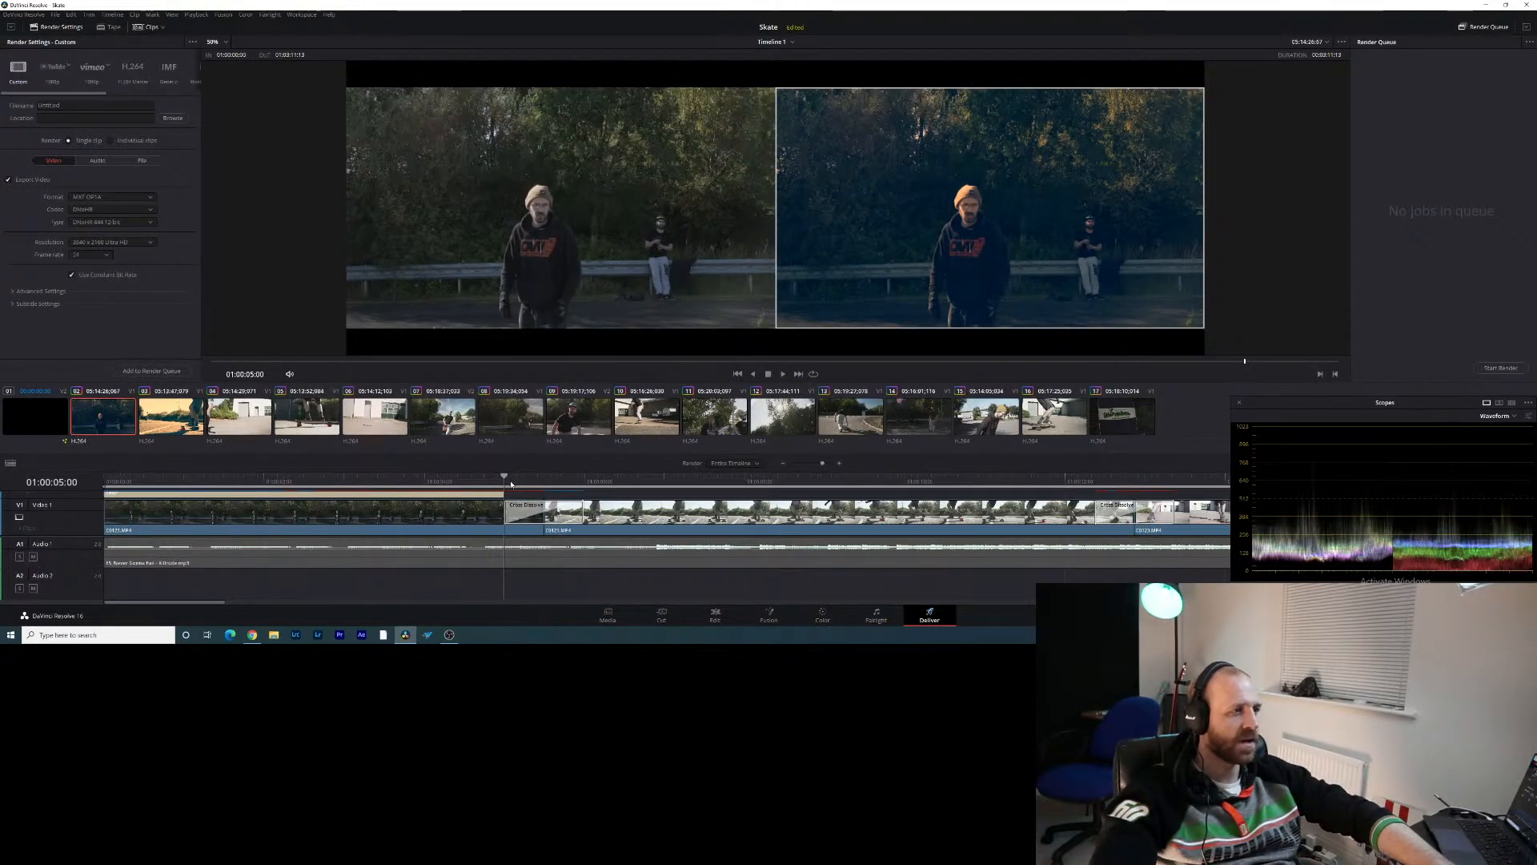
{"action": "left_click_drag", "start_coordinate": [505, 477], "coordinate": [483, 477]}
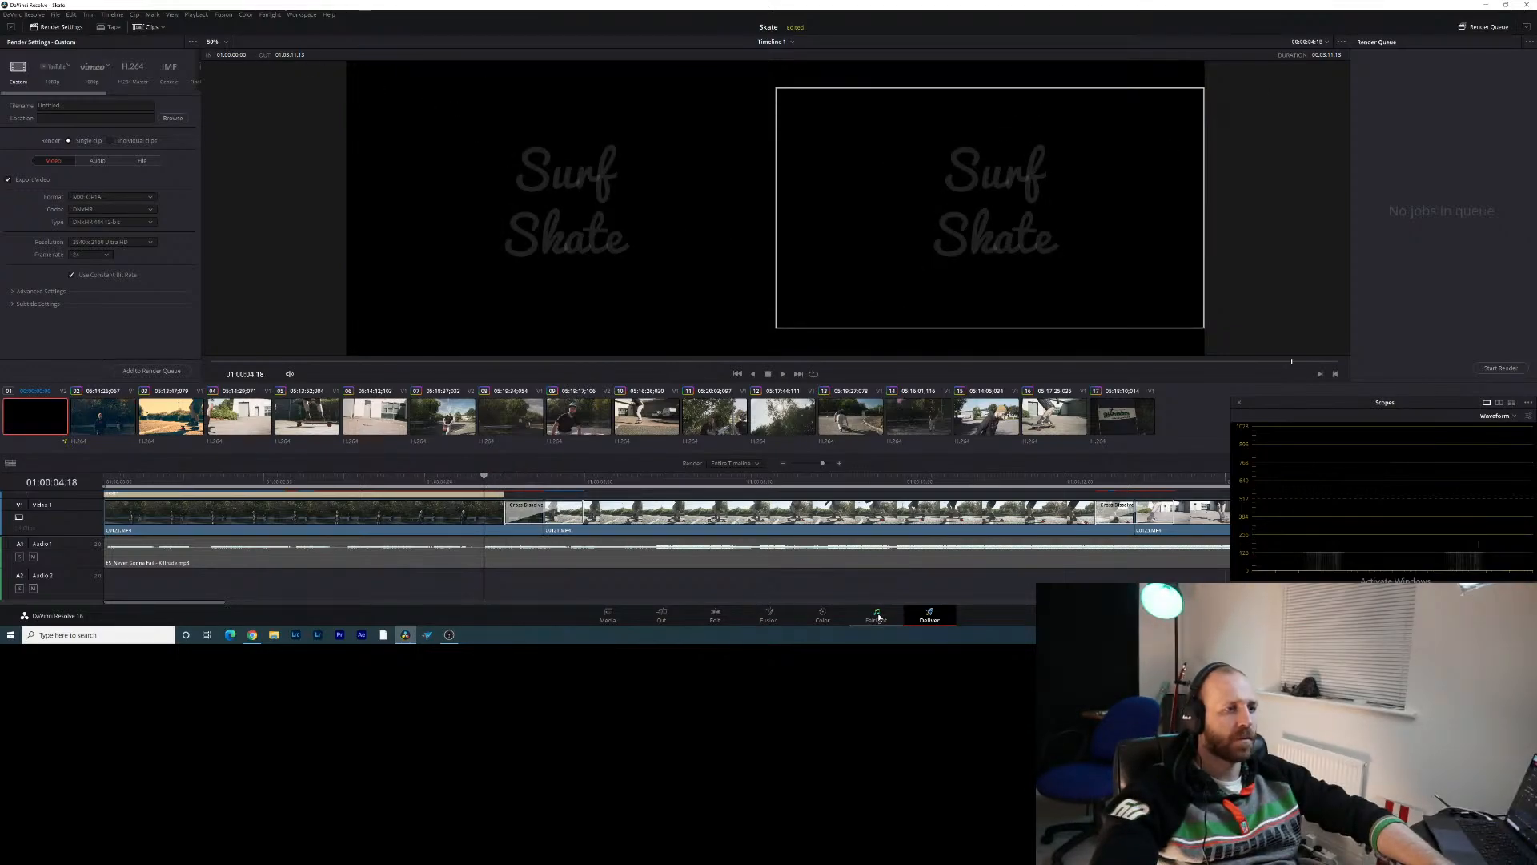
{"action": "left_click", "coordinate": [836, 623]}
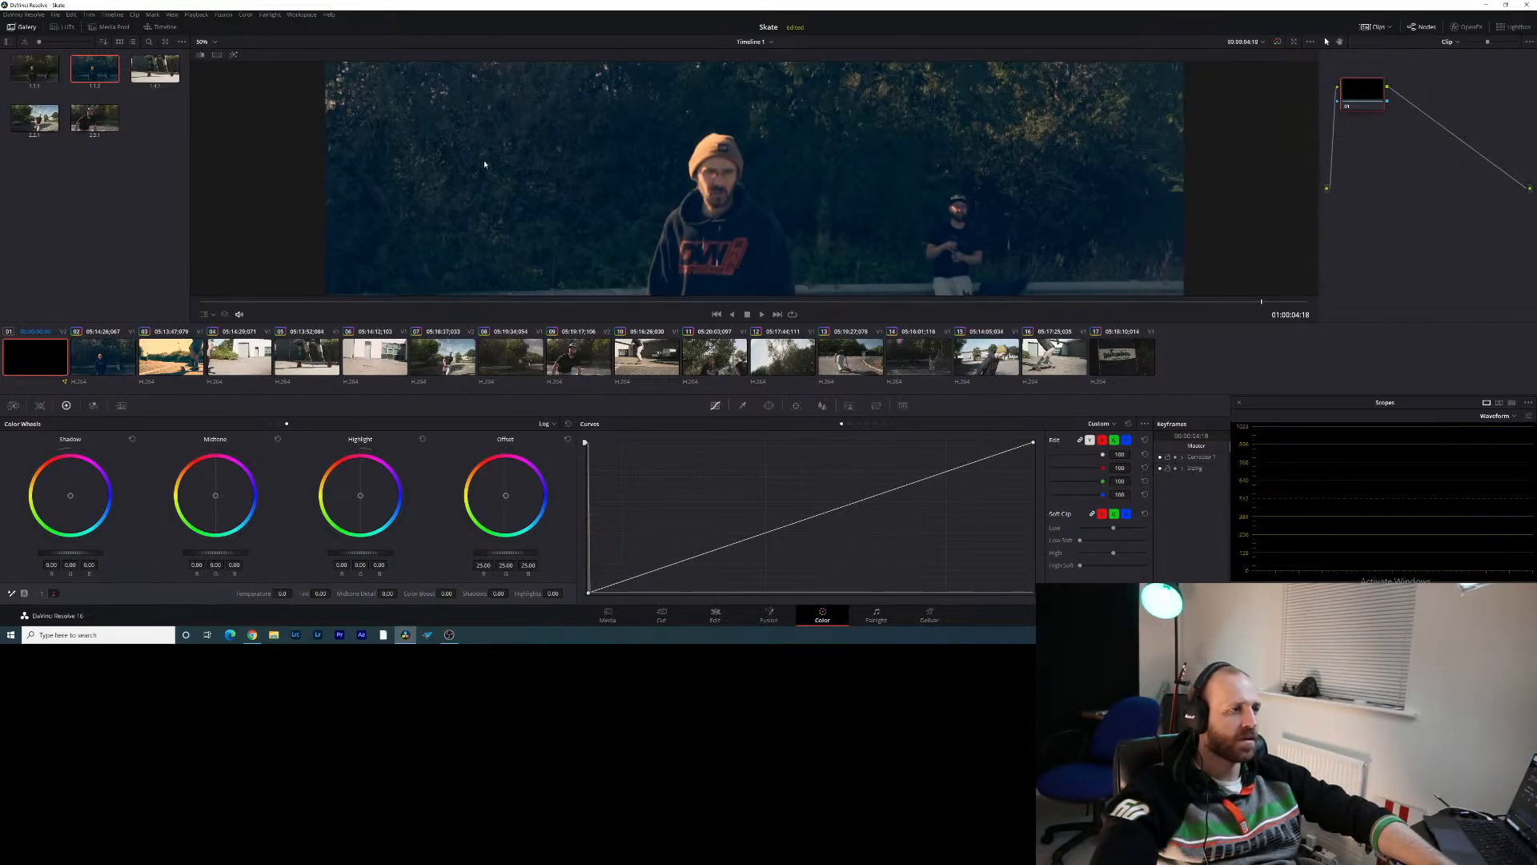
With the viewer zoom set to 25%, play the timeline from its start on the Deliver page and save the project
{"action": "left_click", "coordinate": [209, 42]}
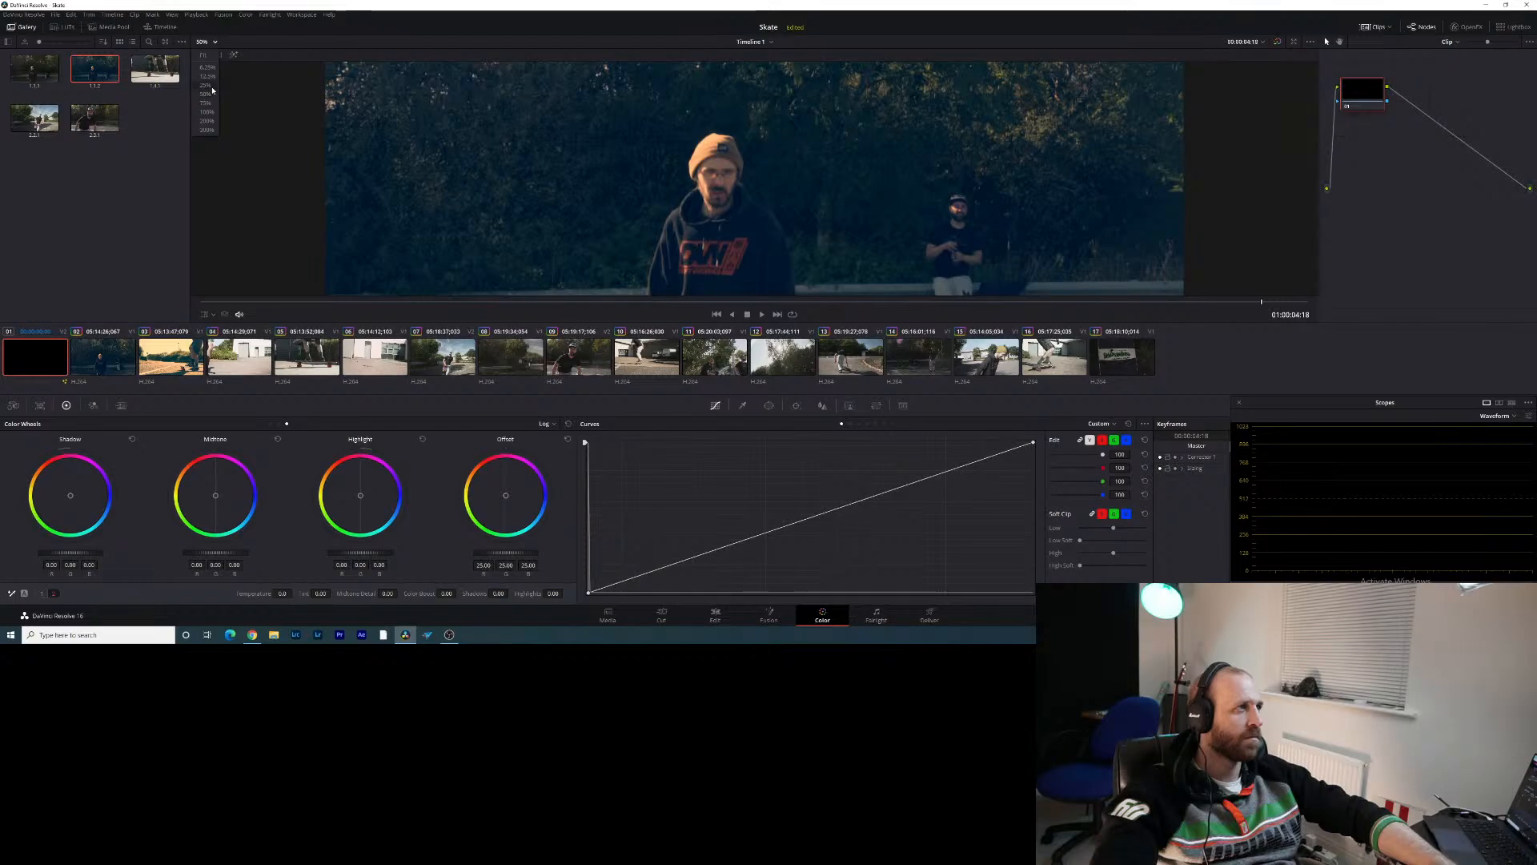
{"action": "left_click", "coordinate": [211, 91]}
{"action": "left_click", "coordinate": [927, 614]}
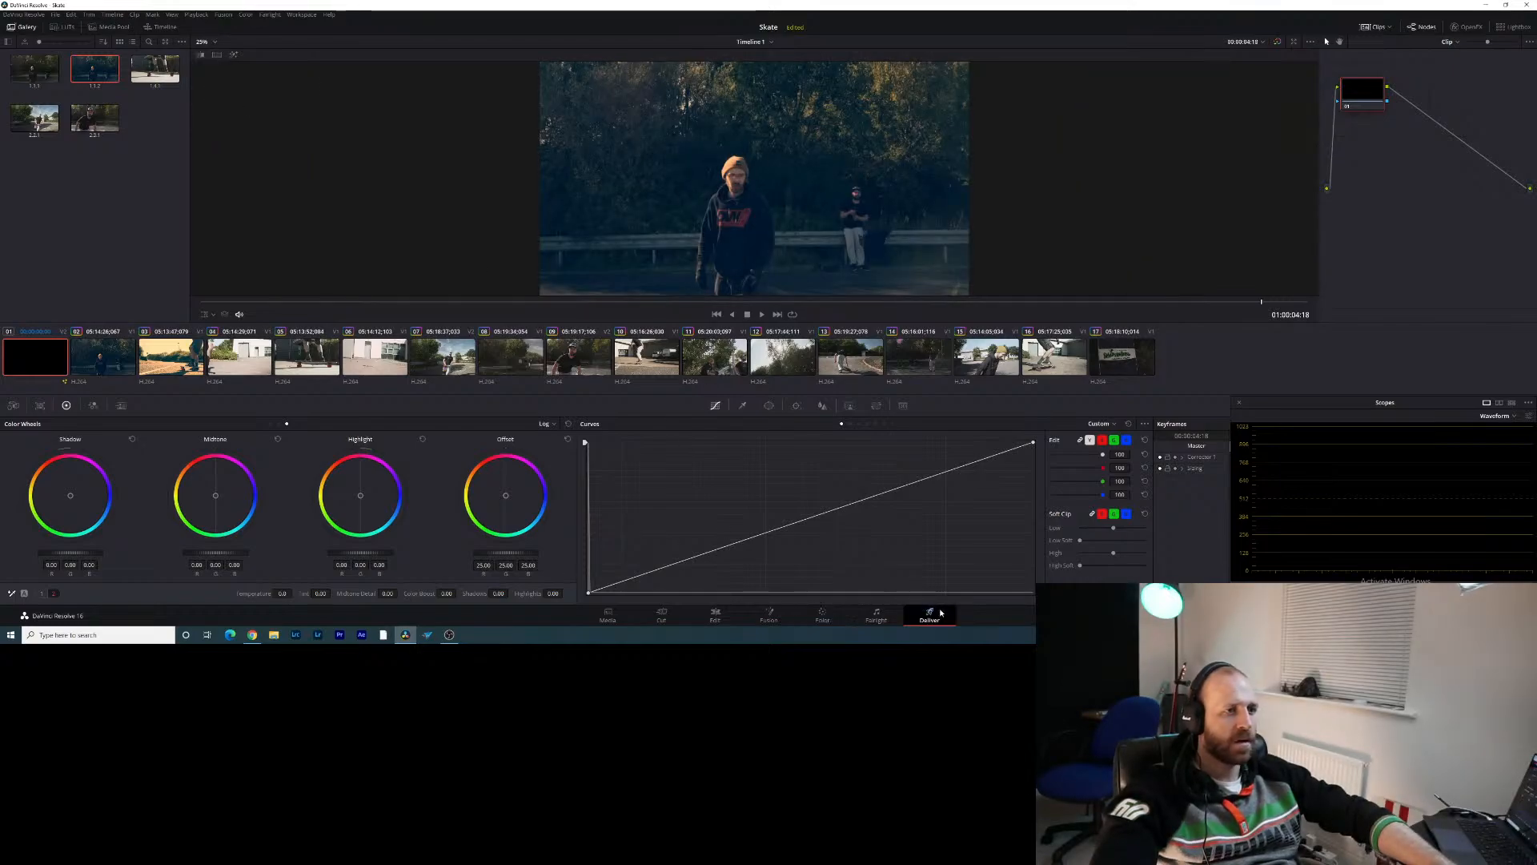
{"action": "left_click_drag", "start_coordinate": [489, 478], "coordinate": [19, 497]}
{"action": "key", "text": "space"}
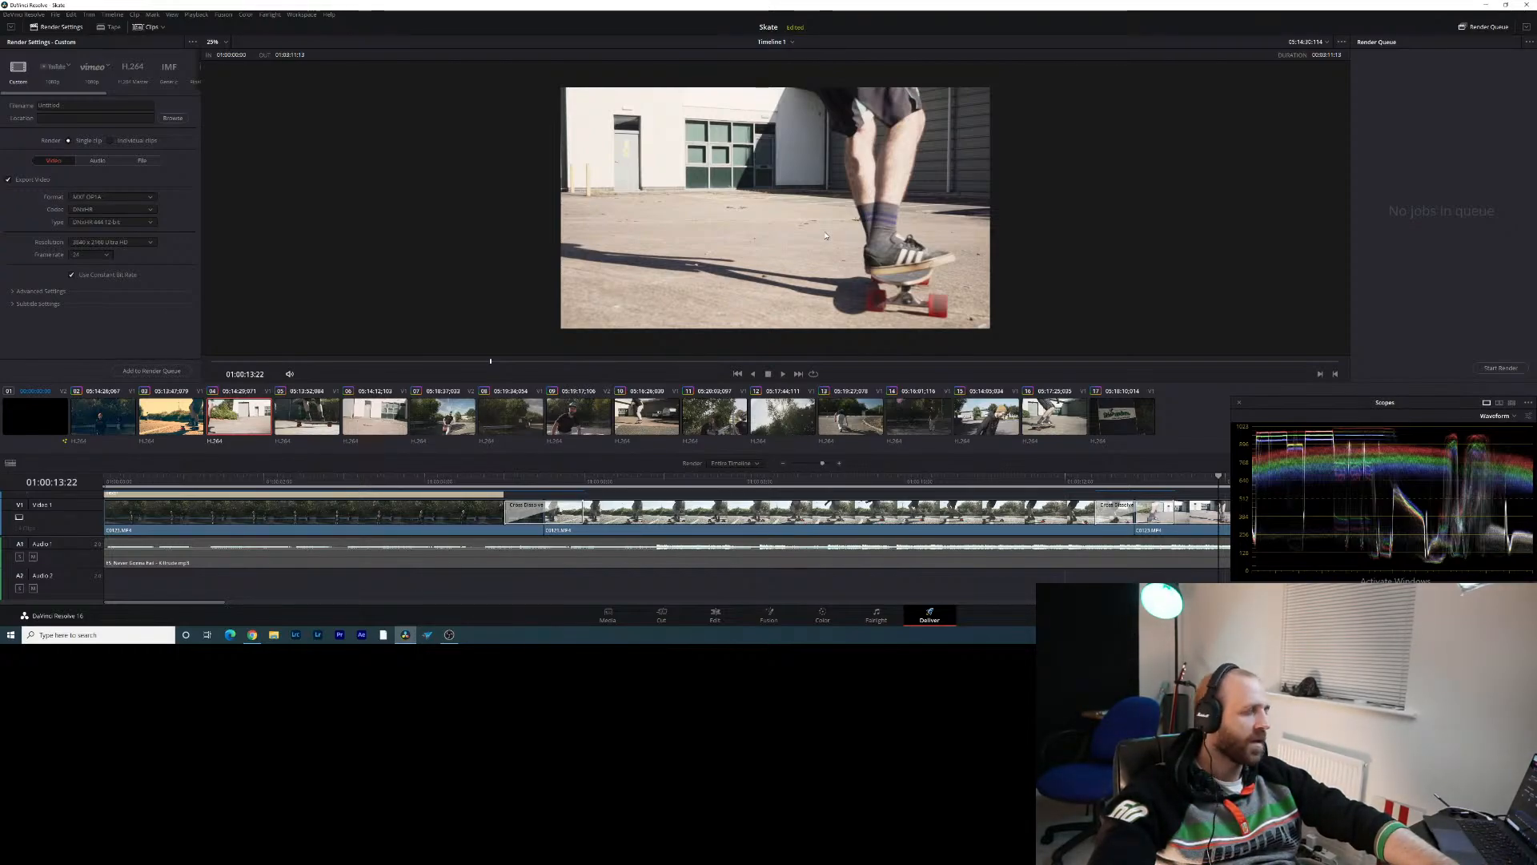
{"action": "key", "text": "ctrl+s"}
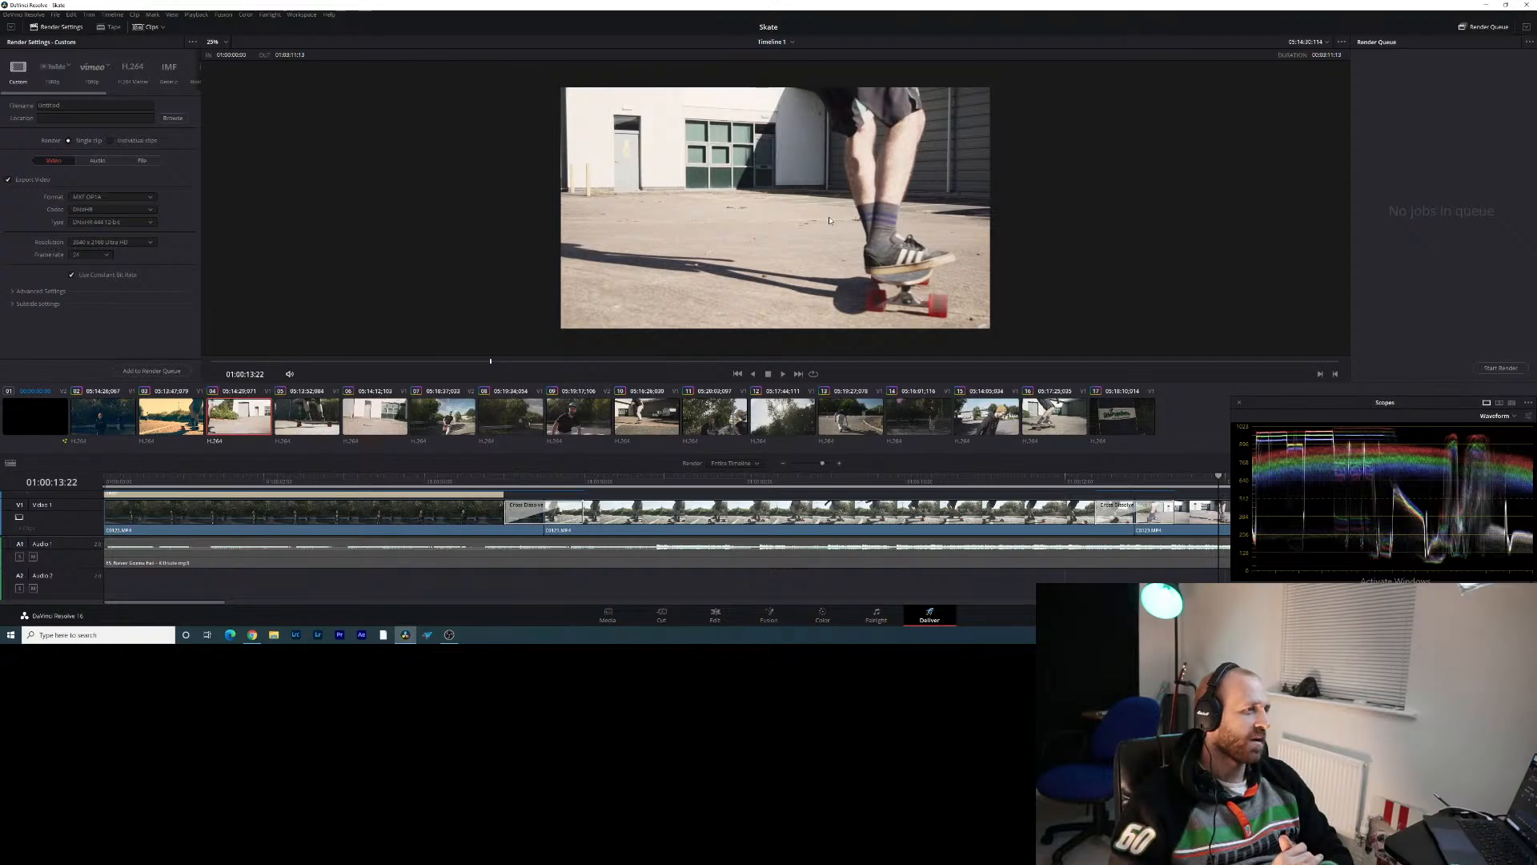
Compare the grades of clips 2 and 3 by switching back and forth between them on the Deliver page
{"action": "left_click", "coordinate": [141, 422]}
{"action": "left_click", "coordinate": [99, 419]}
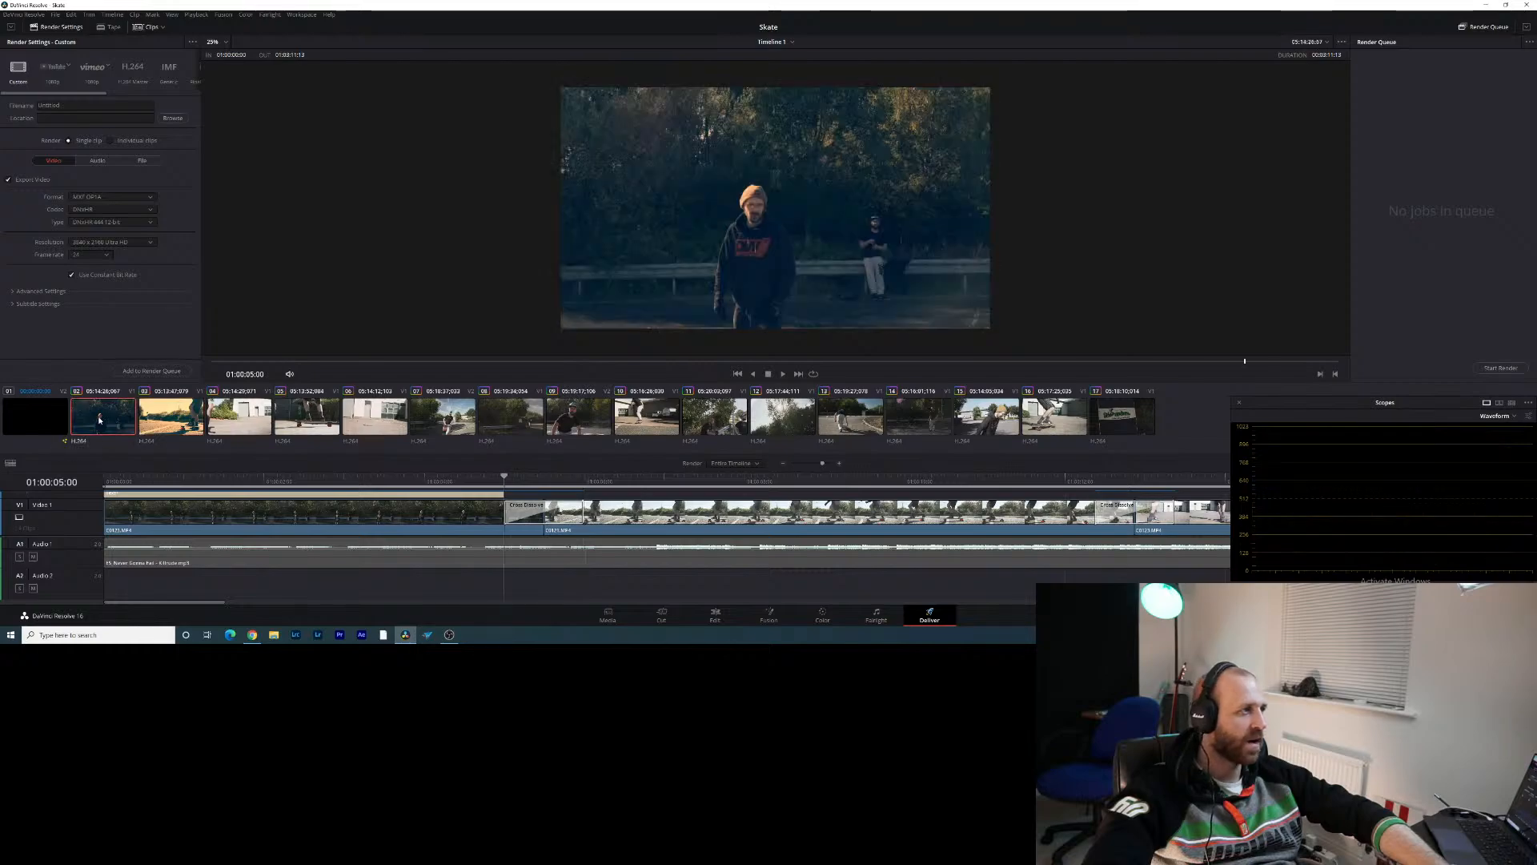
{"action": "left_click", "coordinate": [175, 419]}
{"action": "left_click", "coordinate": [103, 417]}
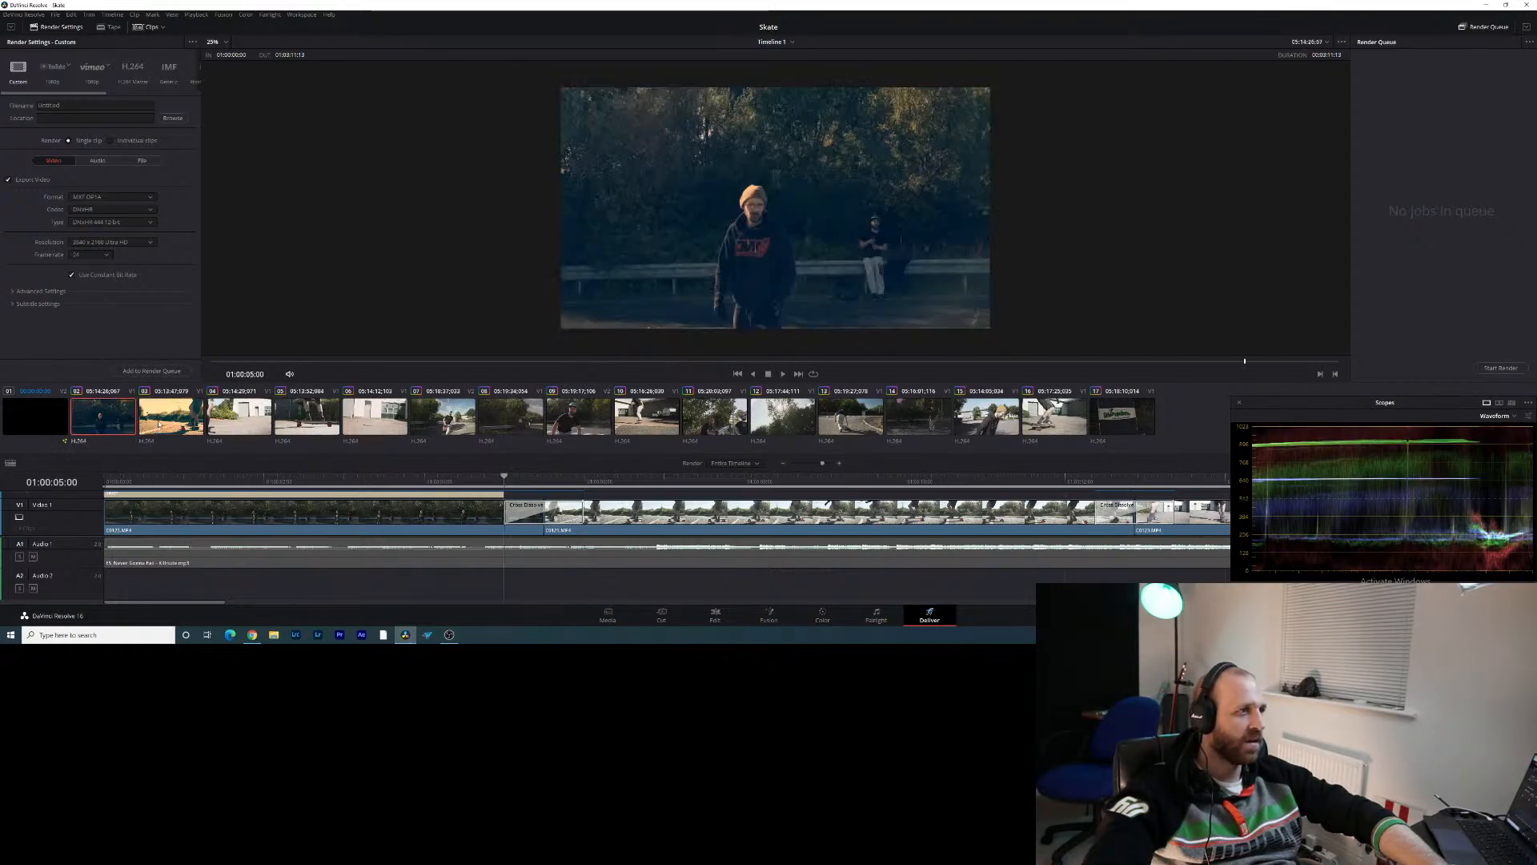
{"action": "left_click", "coordinate": [176, 422]}
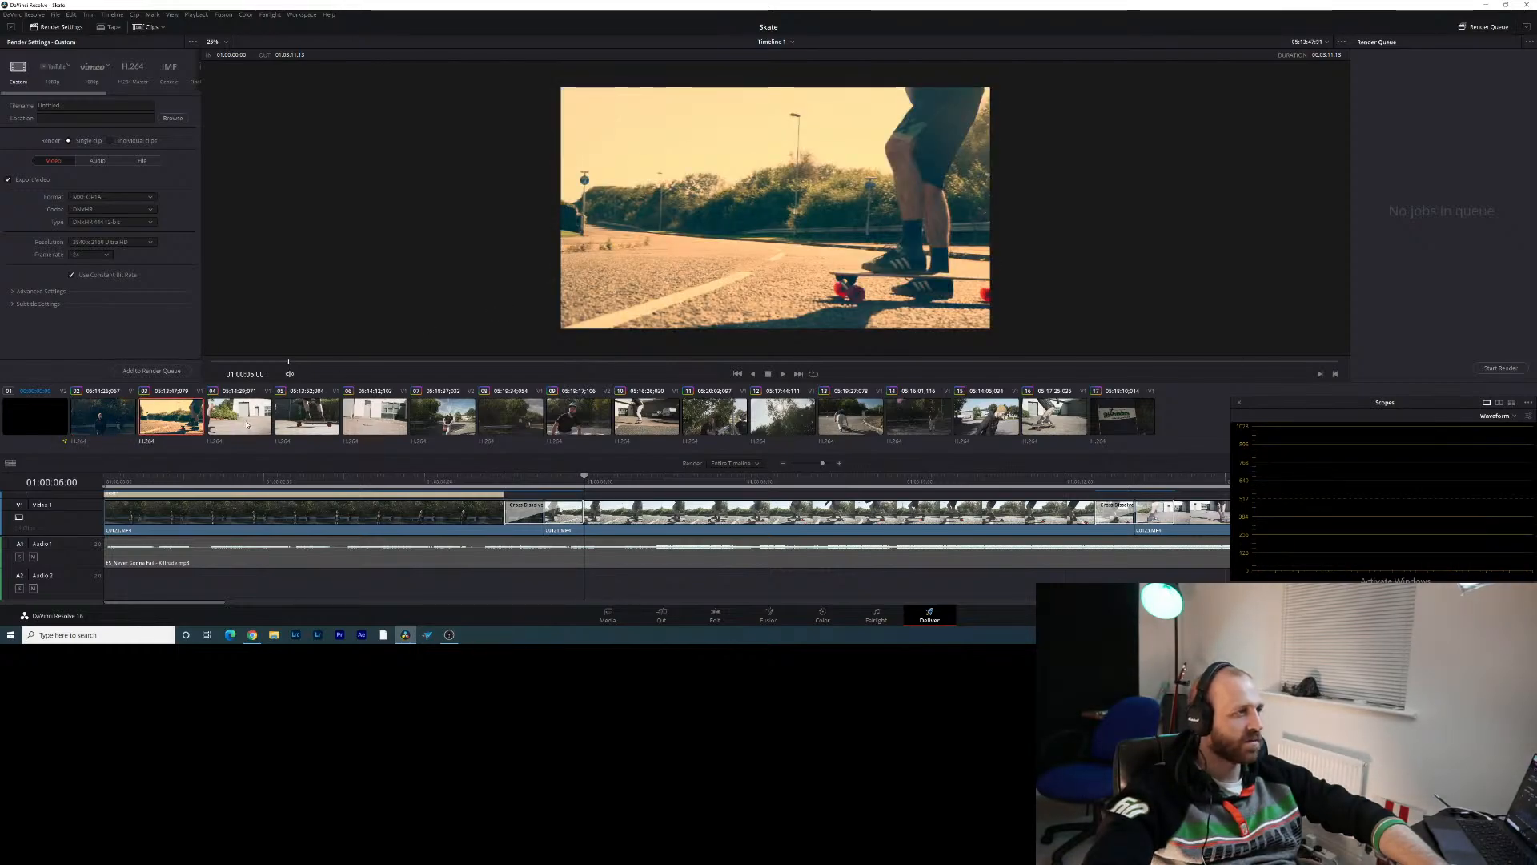